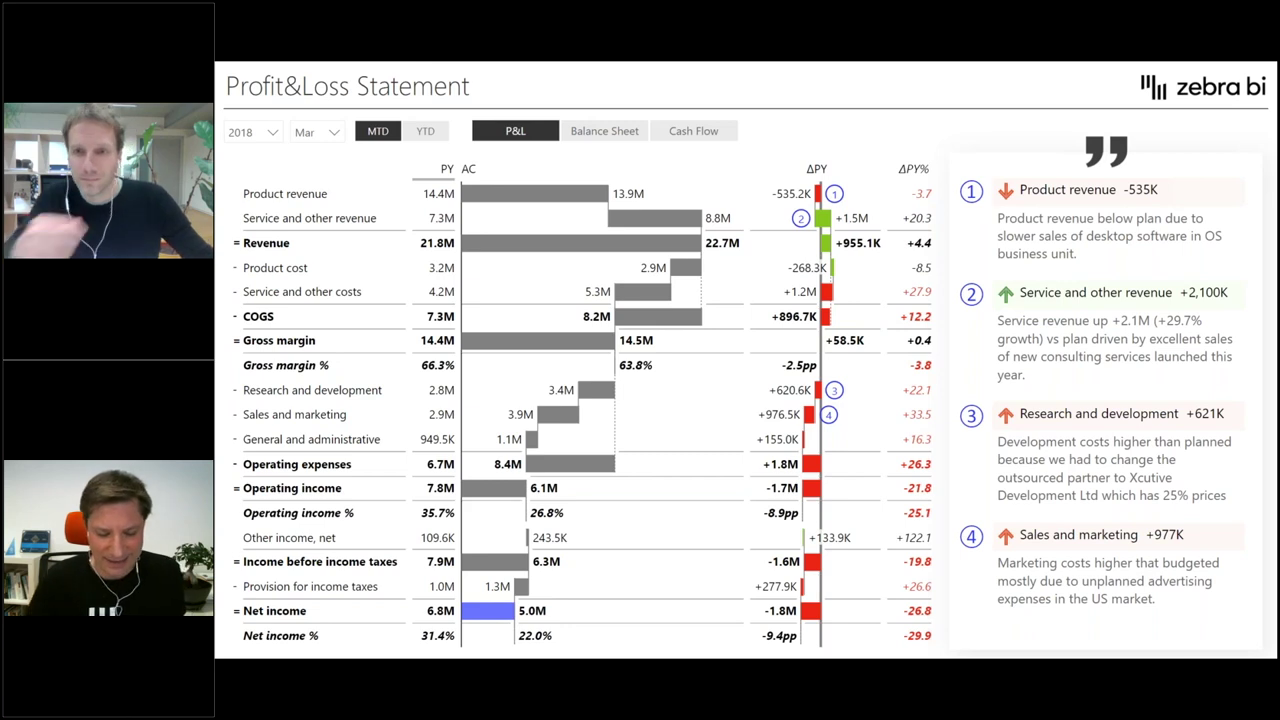
# Step: Switch from the slide show to the Financial report 1.8 file in Power BI Desktop
pyautogui.hotkey('alt', 'Tab')
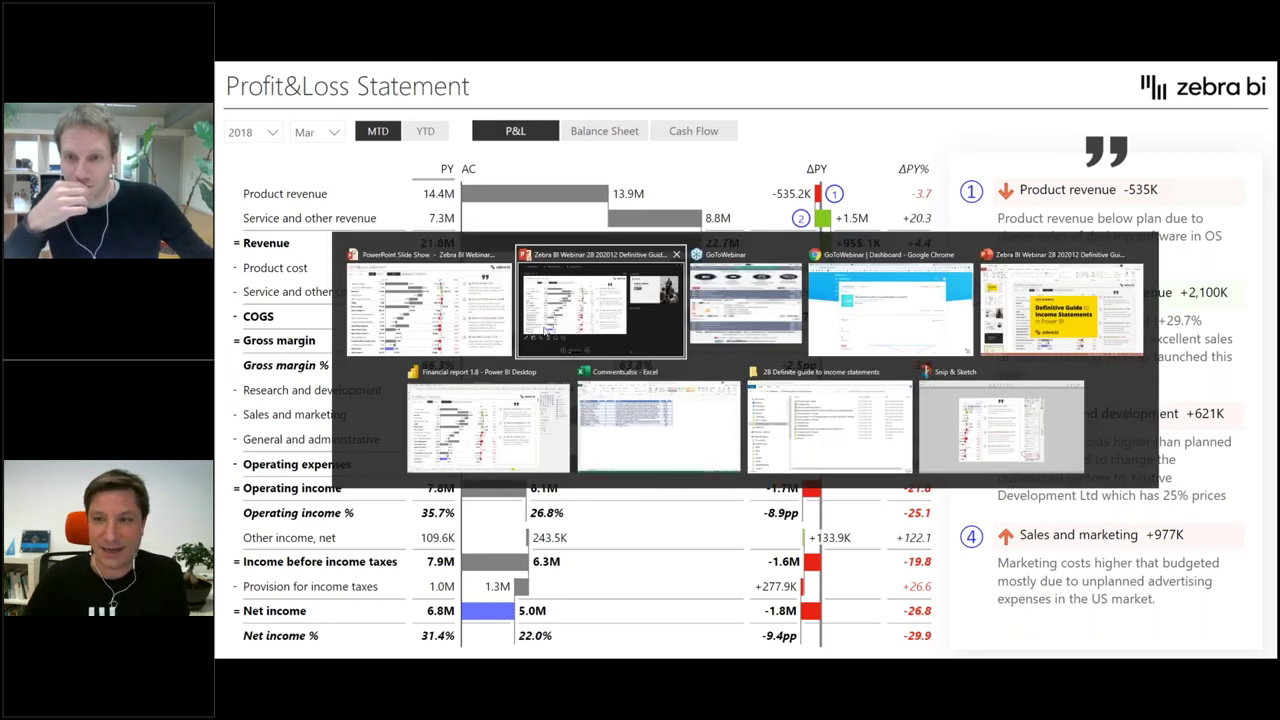
pyautogui.hotkey('alt', 'Tab')
pyautogui.hotkey('alt', 'Tab')
pyautogui.hotkey('alt', 'Tab')
pyautogui.hotkey('alt', 'Tab')
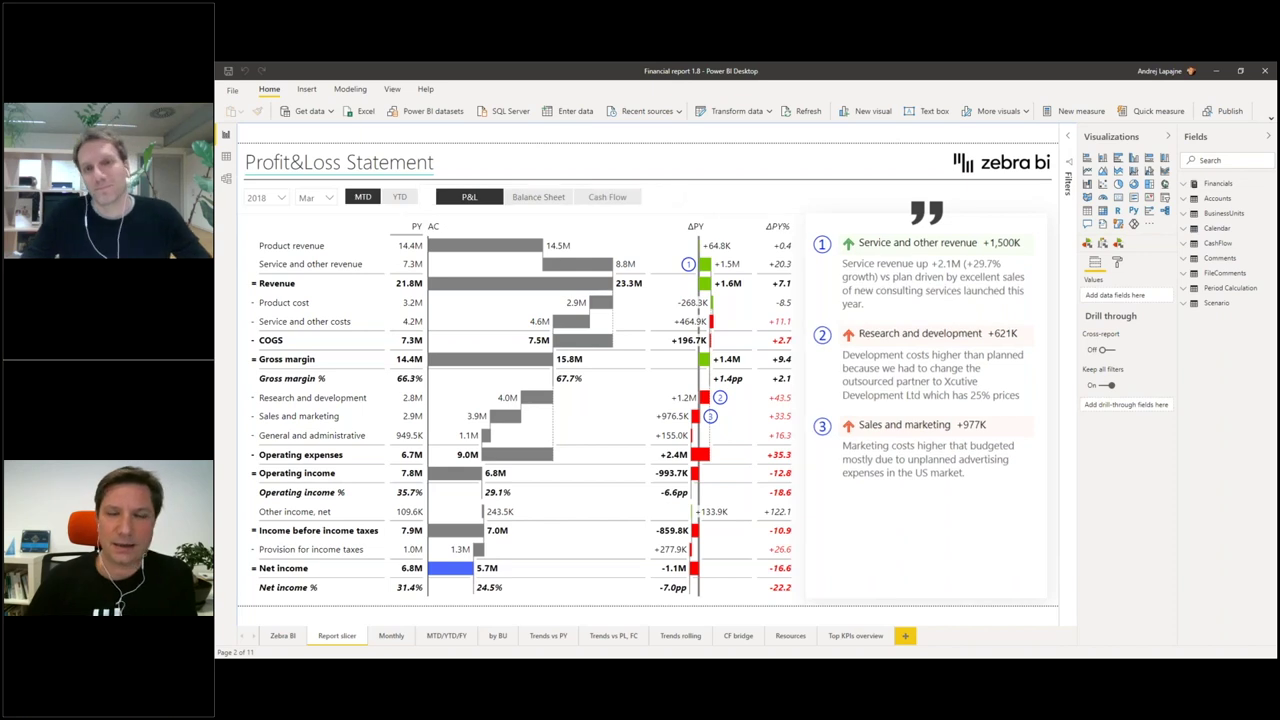
# Step: Collapse and re-expand the Revenue group in the Profit&Loss table, and clear the row highlighting
pyautogui.click(284, 248)
pyautogui.click(245, 286)
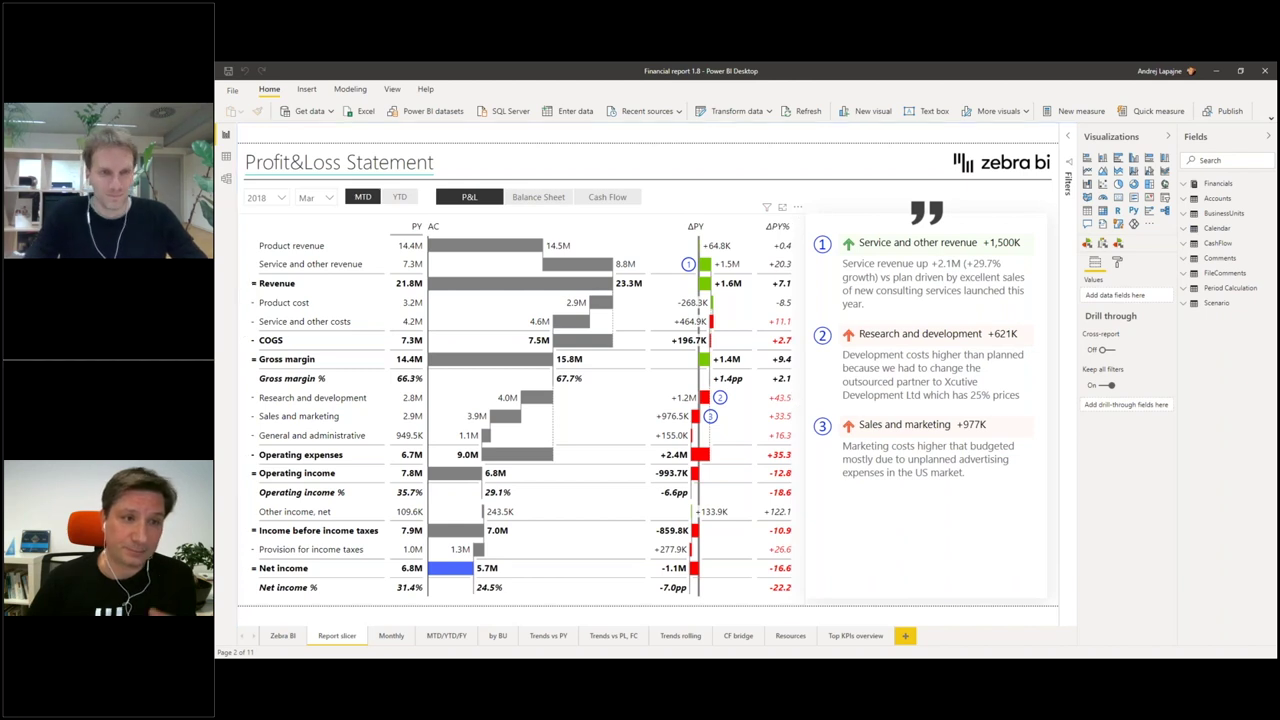
pyautogui.click(245, 285)
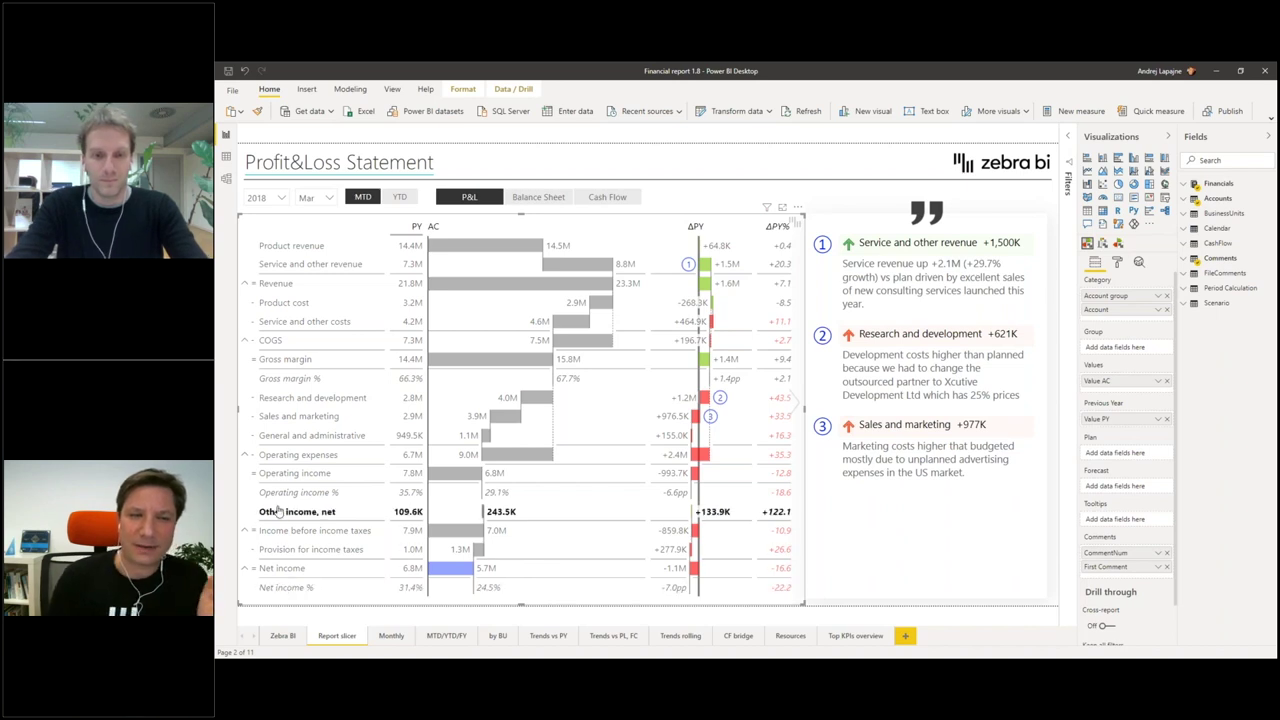
pyautogui.click(250, 380)
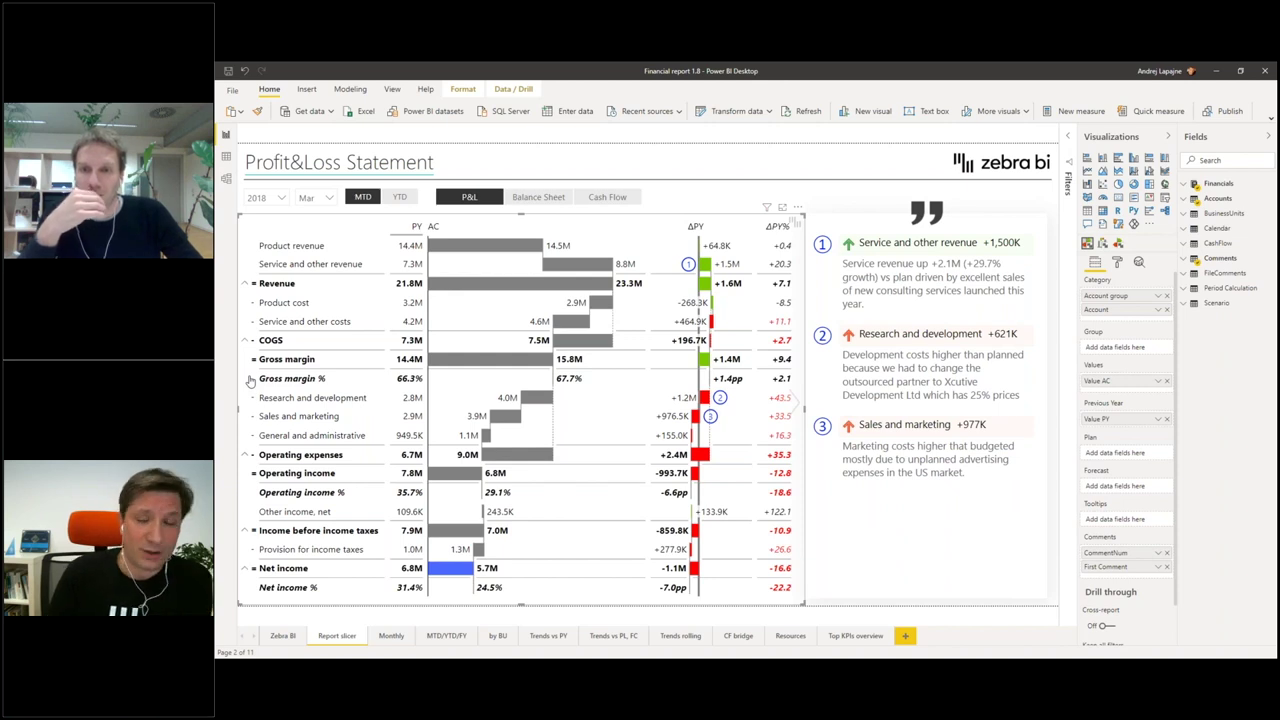
pyautogui.click(287, 380)
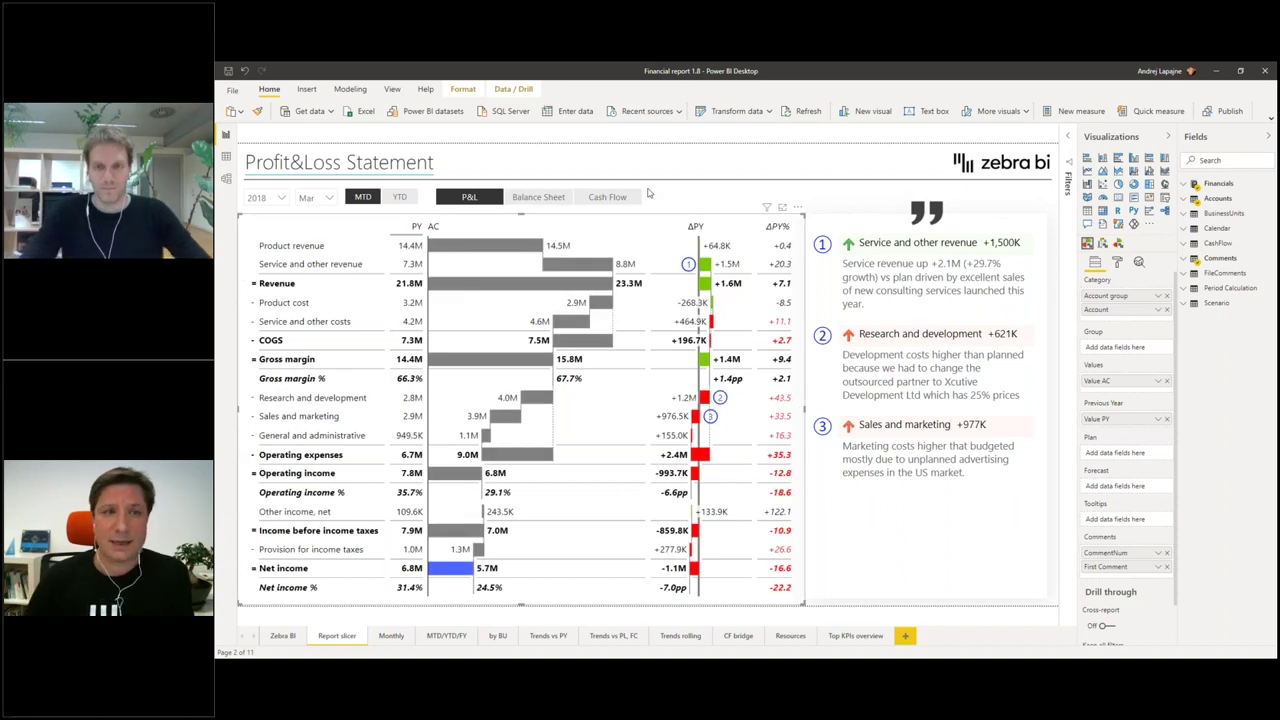
# Step: Show the Profit&Loss figures for April and set the month back to March
pyautogui.click(328, 197)
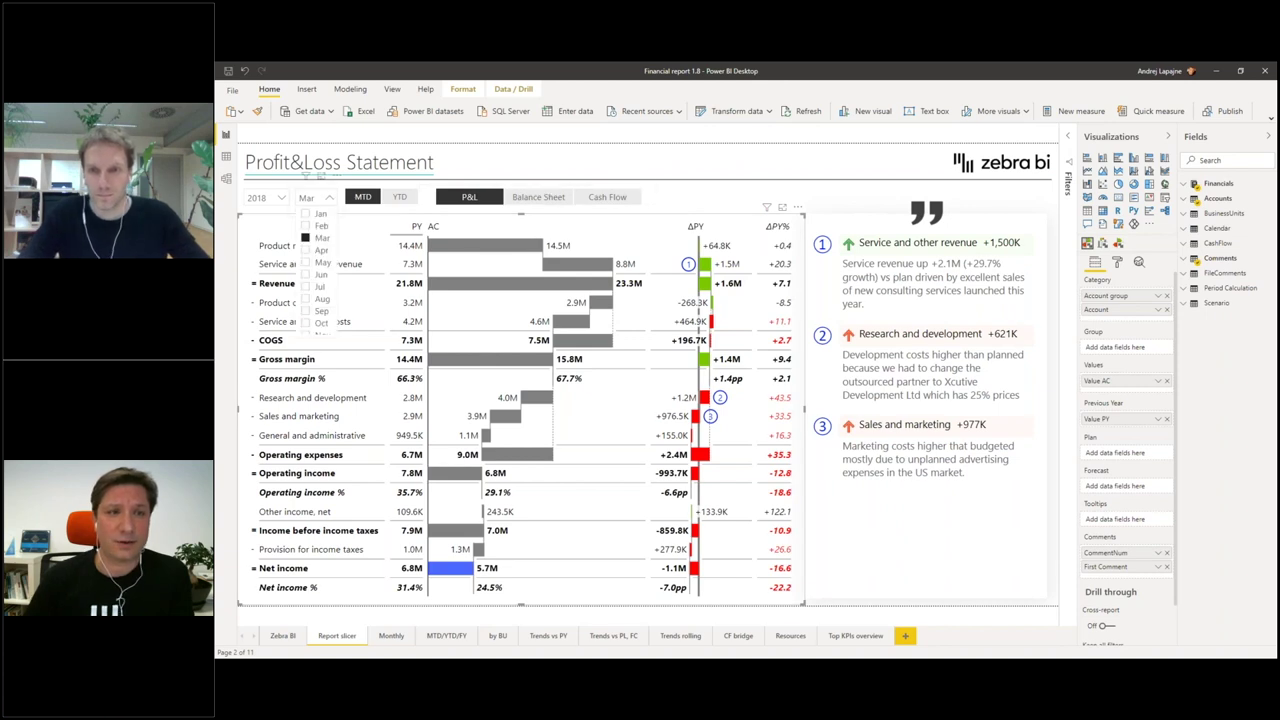
pyautogui.click(306, 250)
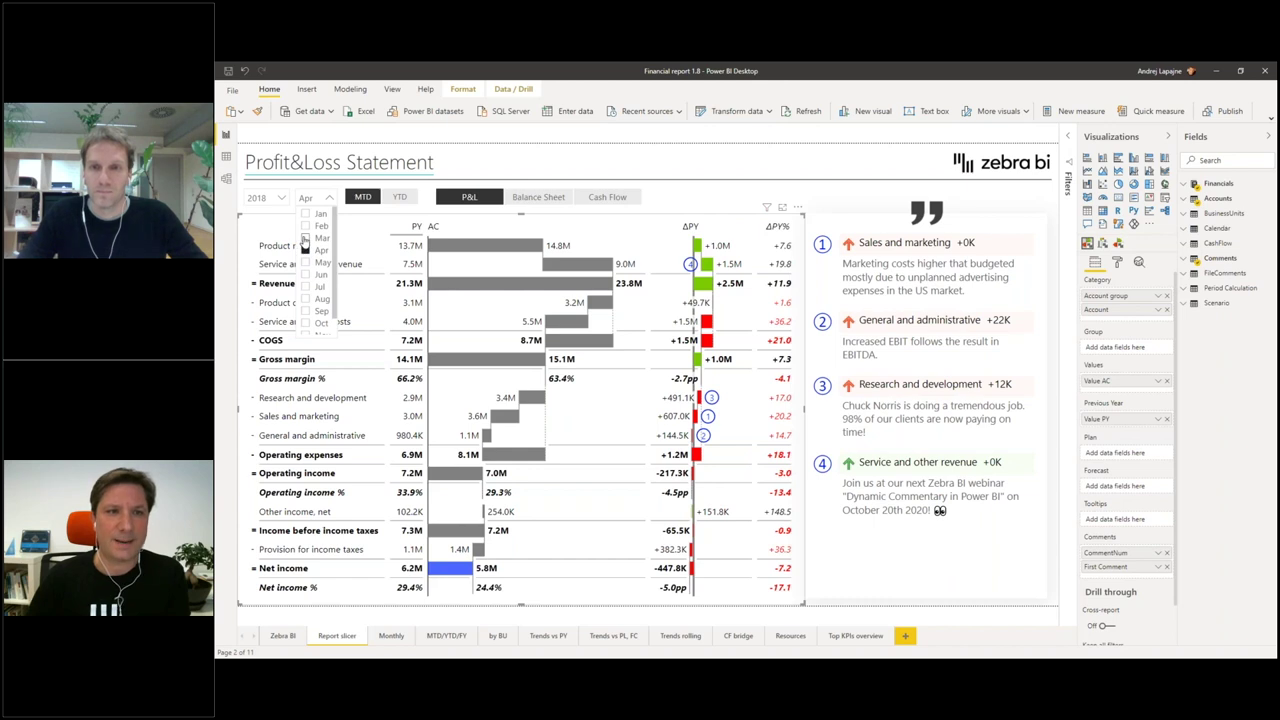
pyautogui.click(305, 238)
# Step: View the March Profit&Loss Statement as YTD and return it to MTD
pyautogui.click(400, 199)
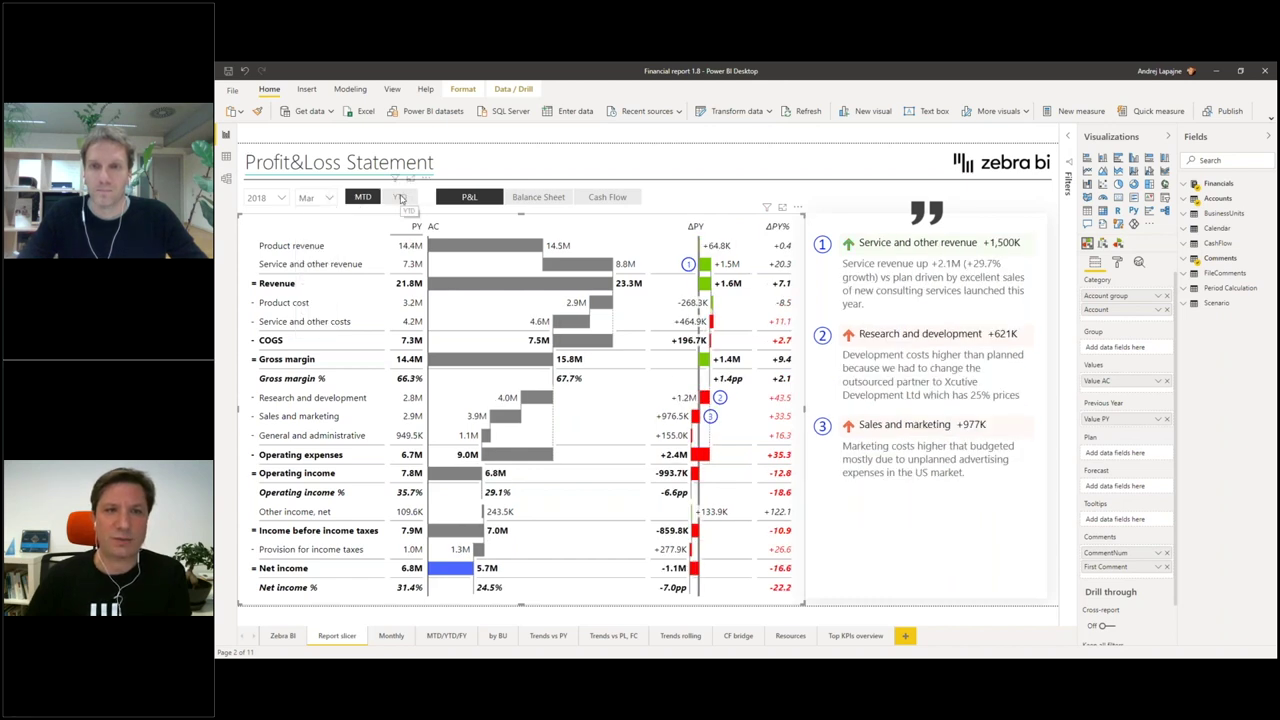
pyautogui.click(400, 197)
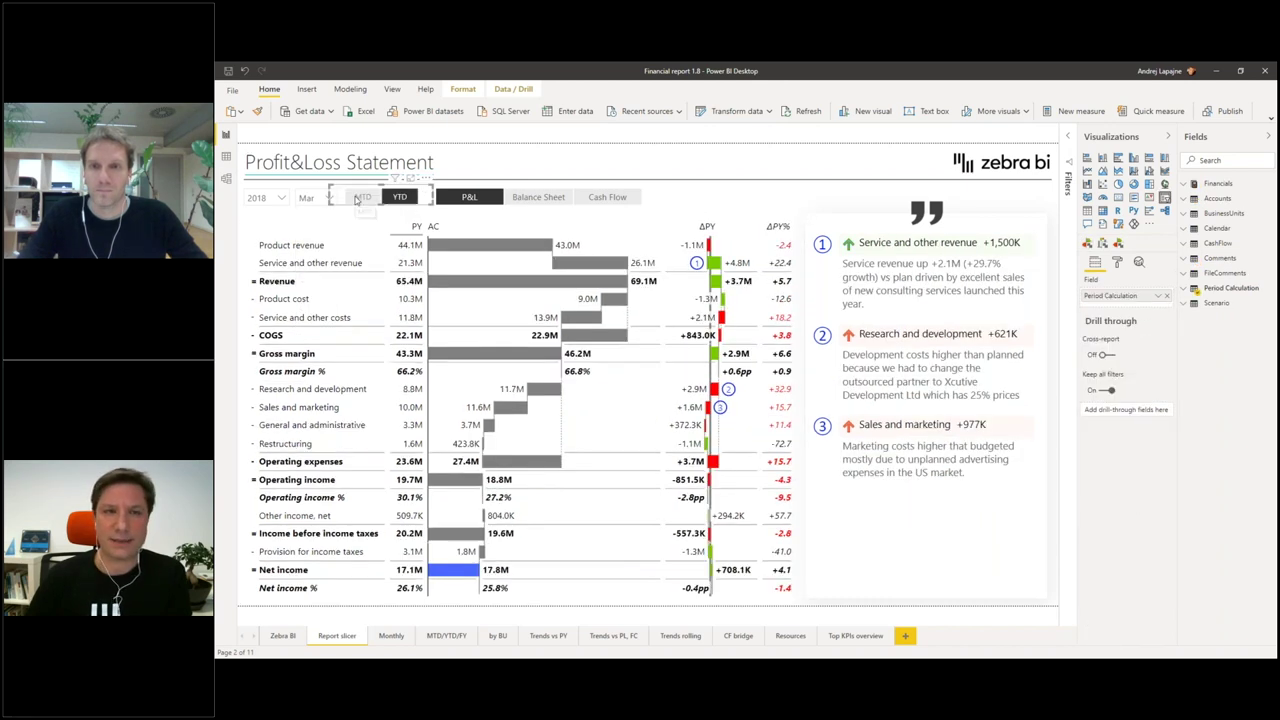
pyautogui.click(355, 199)
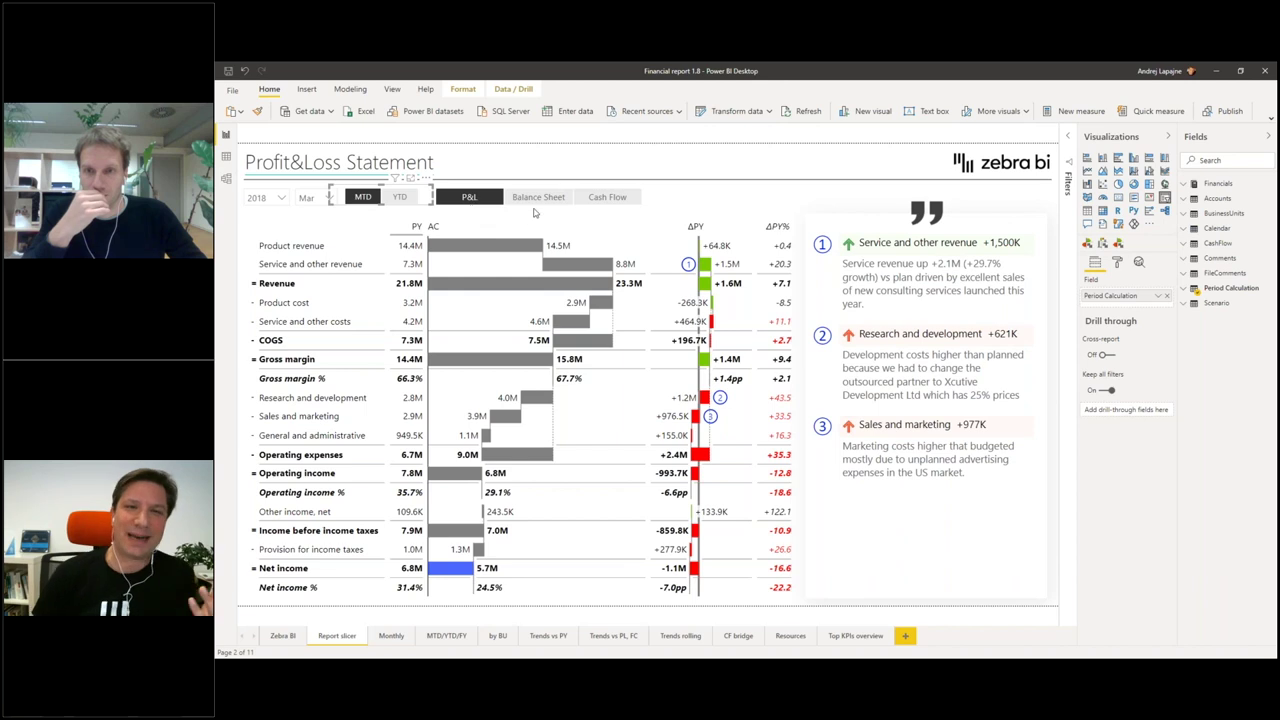
# Step: View the Balance Sheet and Cash Flow versions of the report, and return to the P&L
pyautogui.click(534, 203)
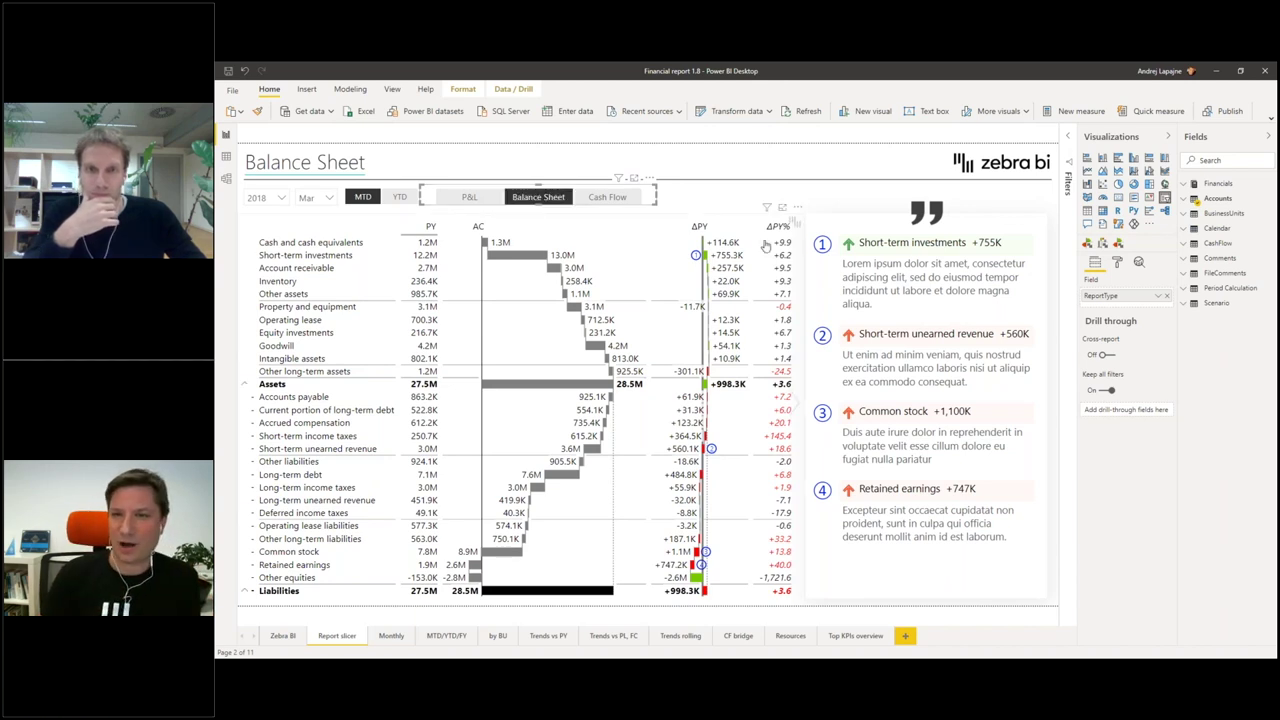
pyautogui.click(703, 283)
pyautogui.click(656, 293)
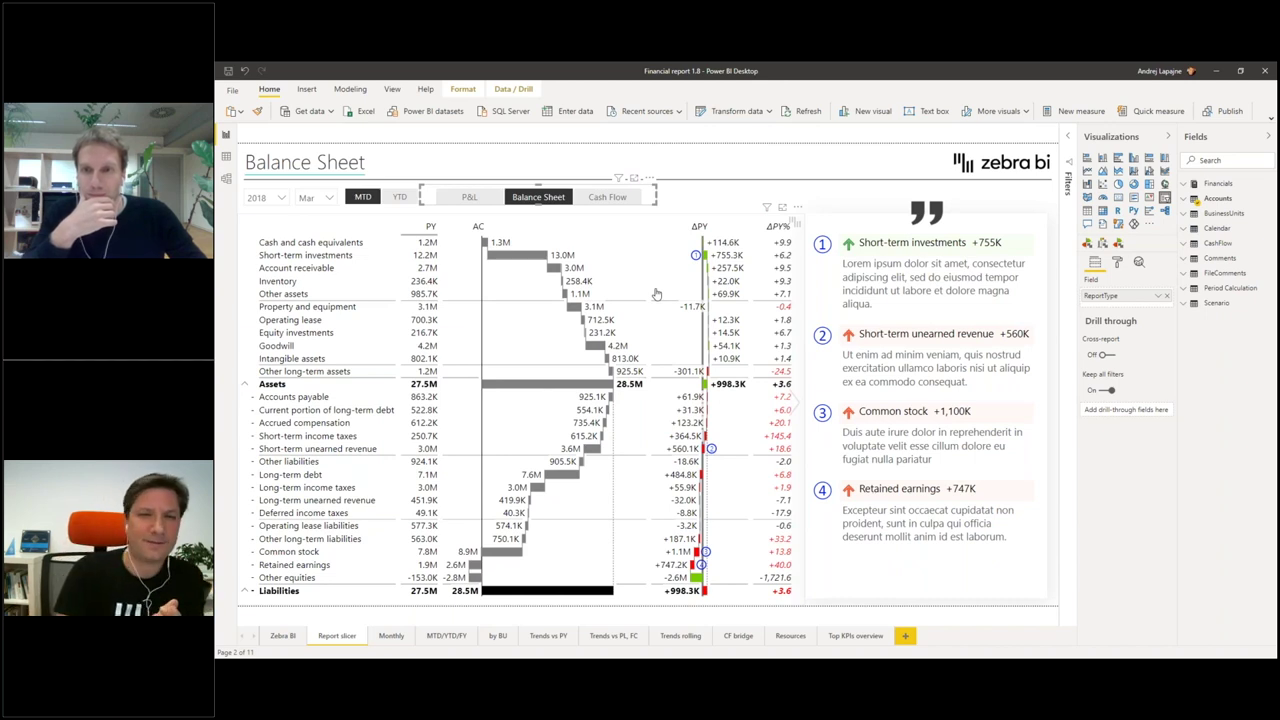
pyautogui.click(705, 242)
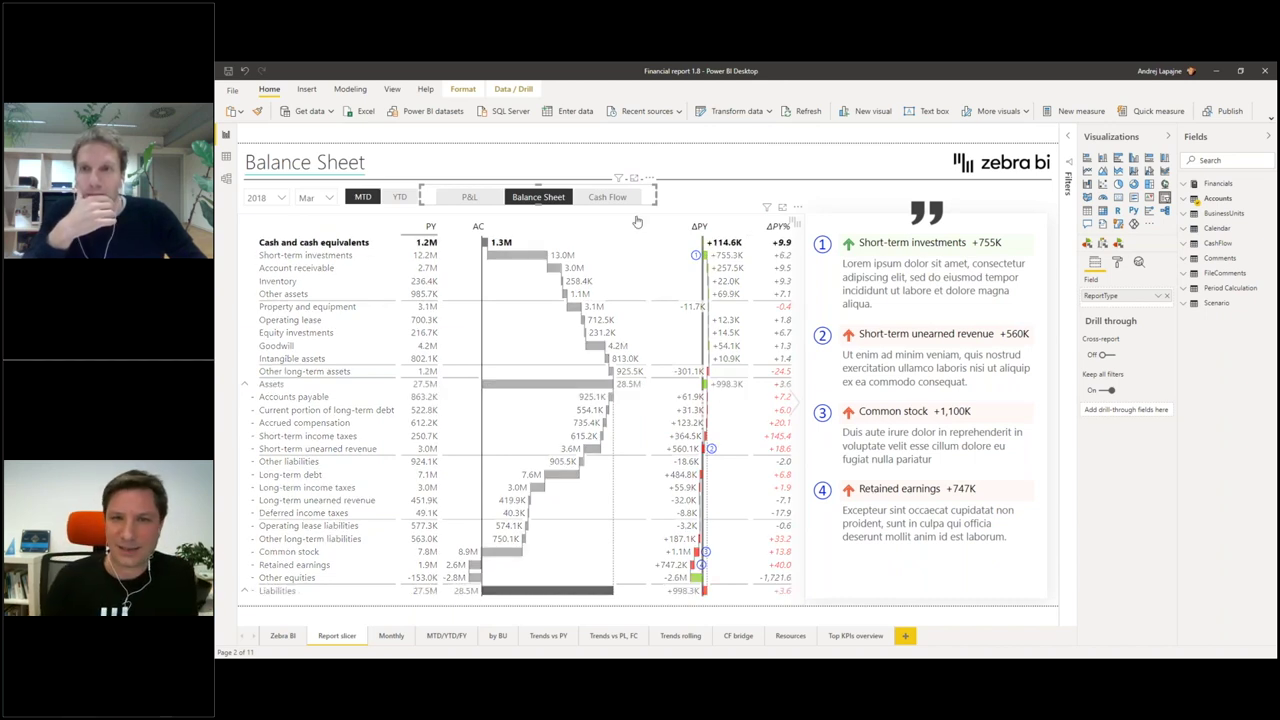
pyautogui.click(612, 199)
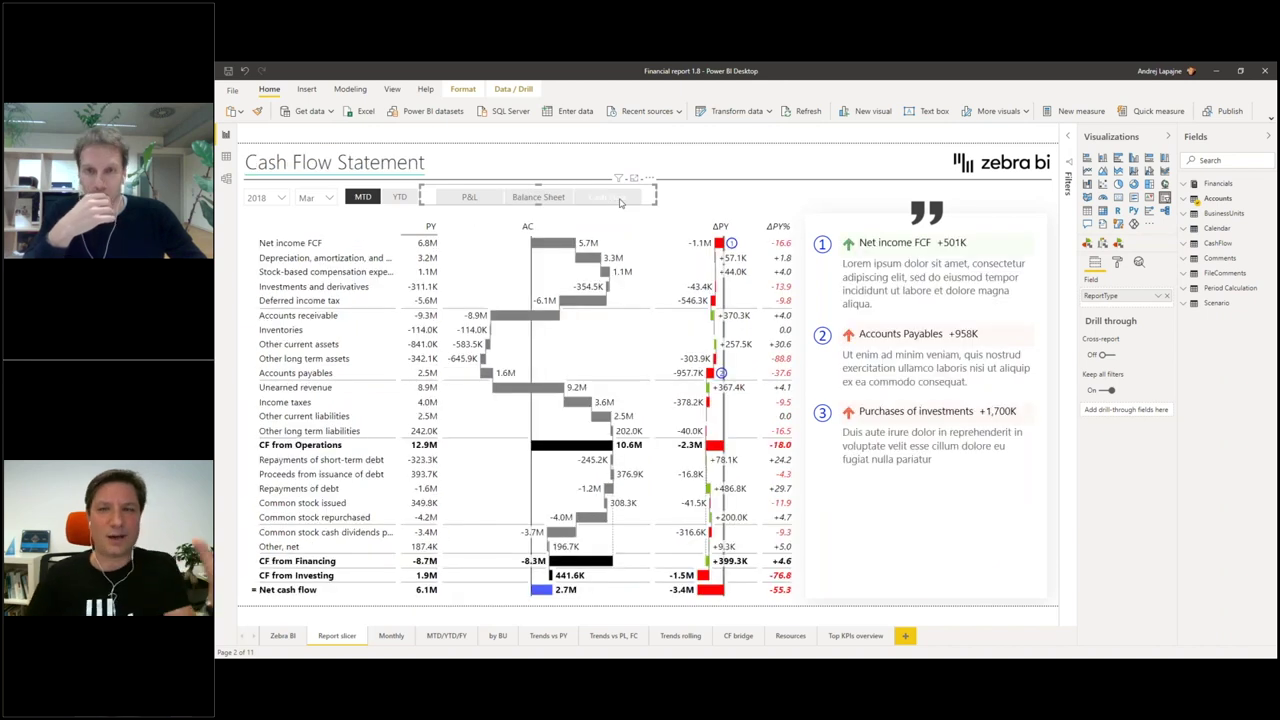
pyautogui.click(476, 198)
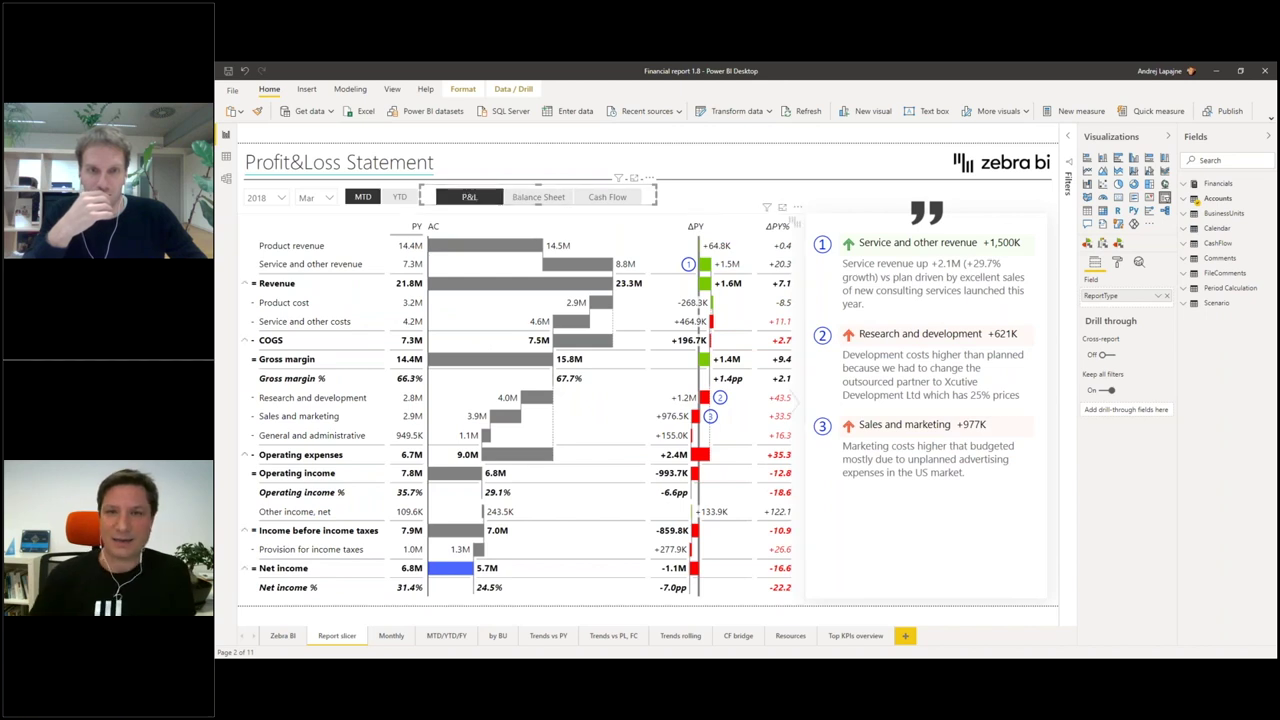
pyautogui.click(672, 209)
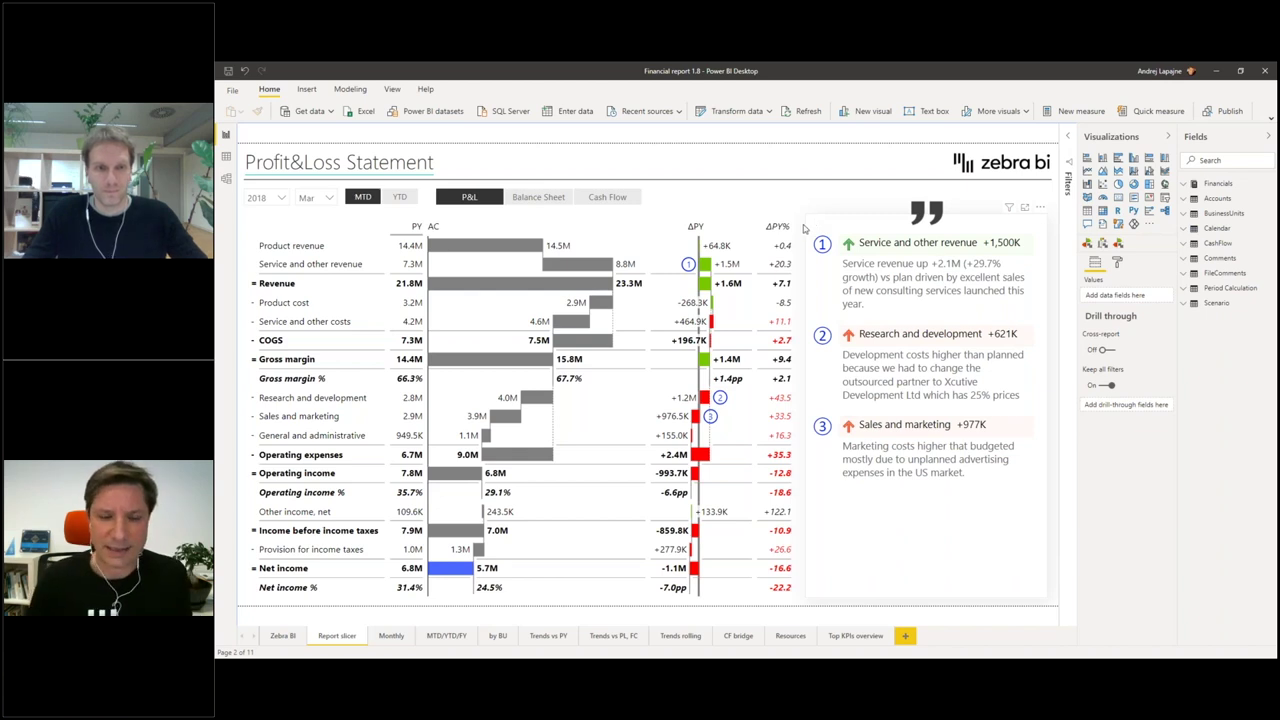
# Step: Show the monthly and quarterly Profit&Loss page and expand Q1 into its individual months
pyautogui.click(500, 454)
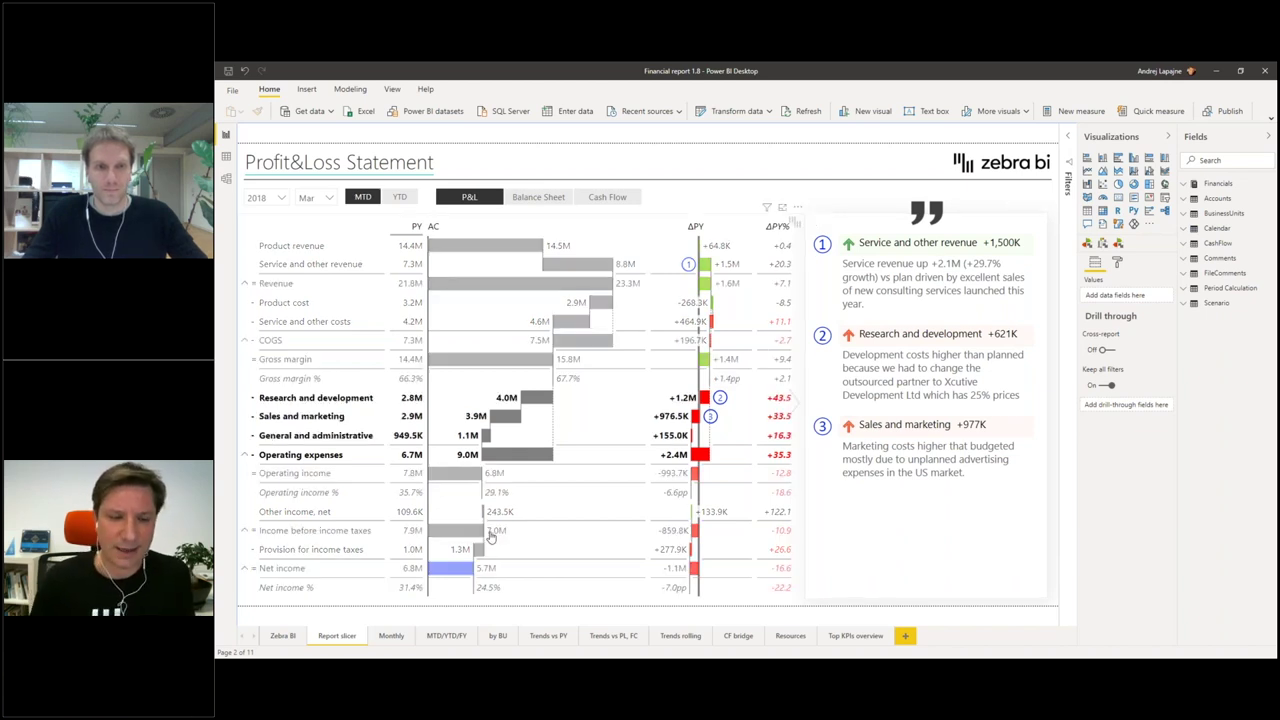
pyautogui.click(391, 636)
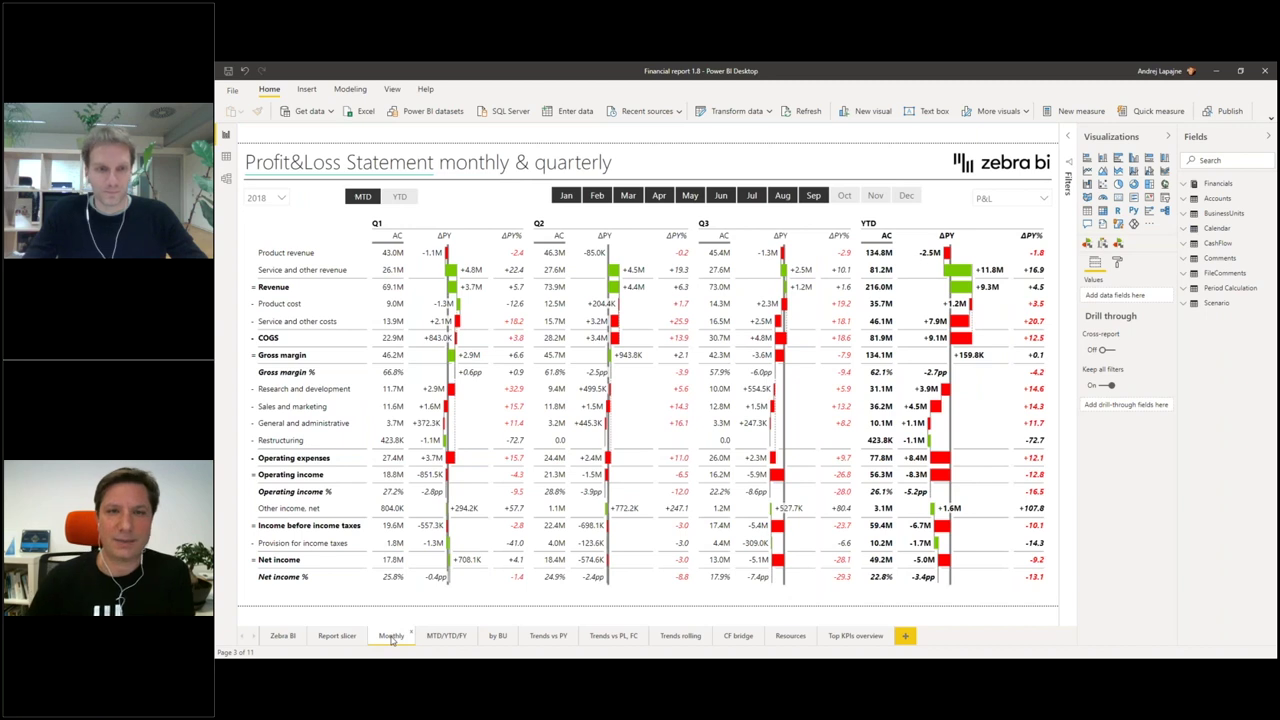
pyautogui.click(370, 225)
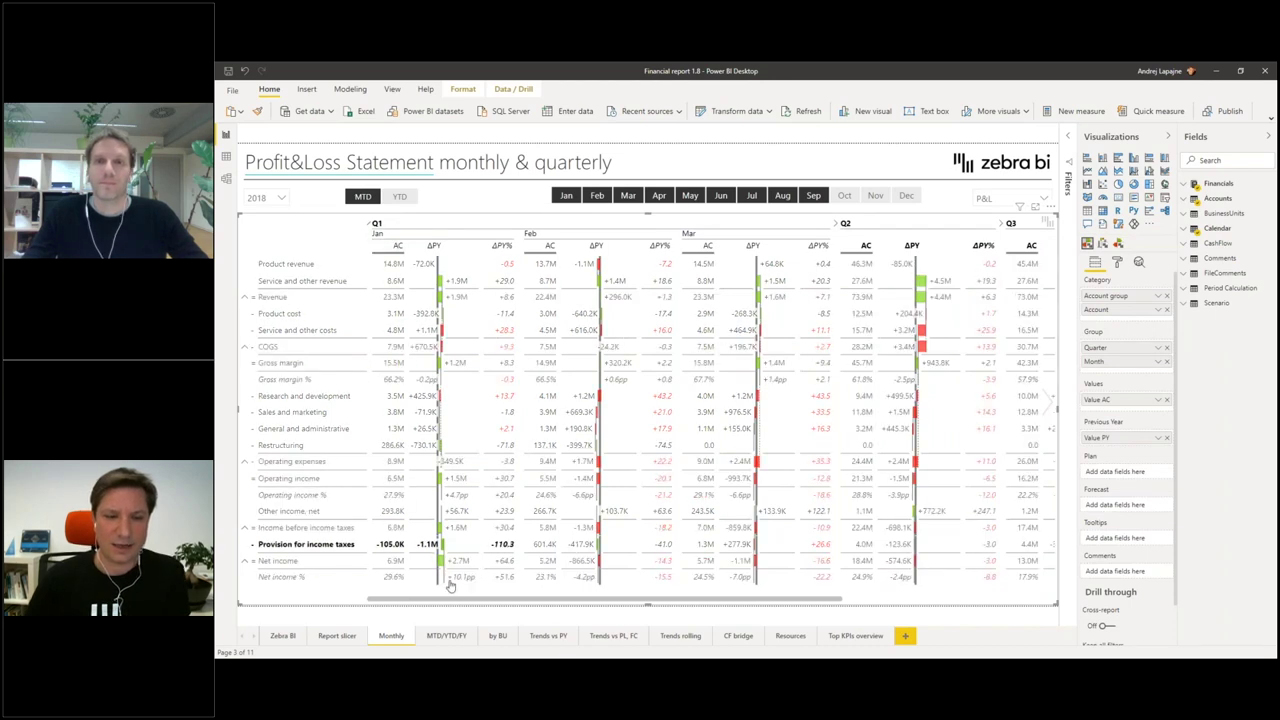
# Step: Look through the MTD/YTD/FY, by BU, Trends vs PY and Trends vs PL, FC report pages
pyautogui.click(447, 636)
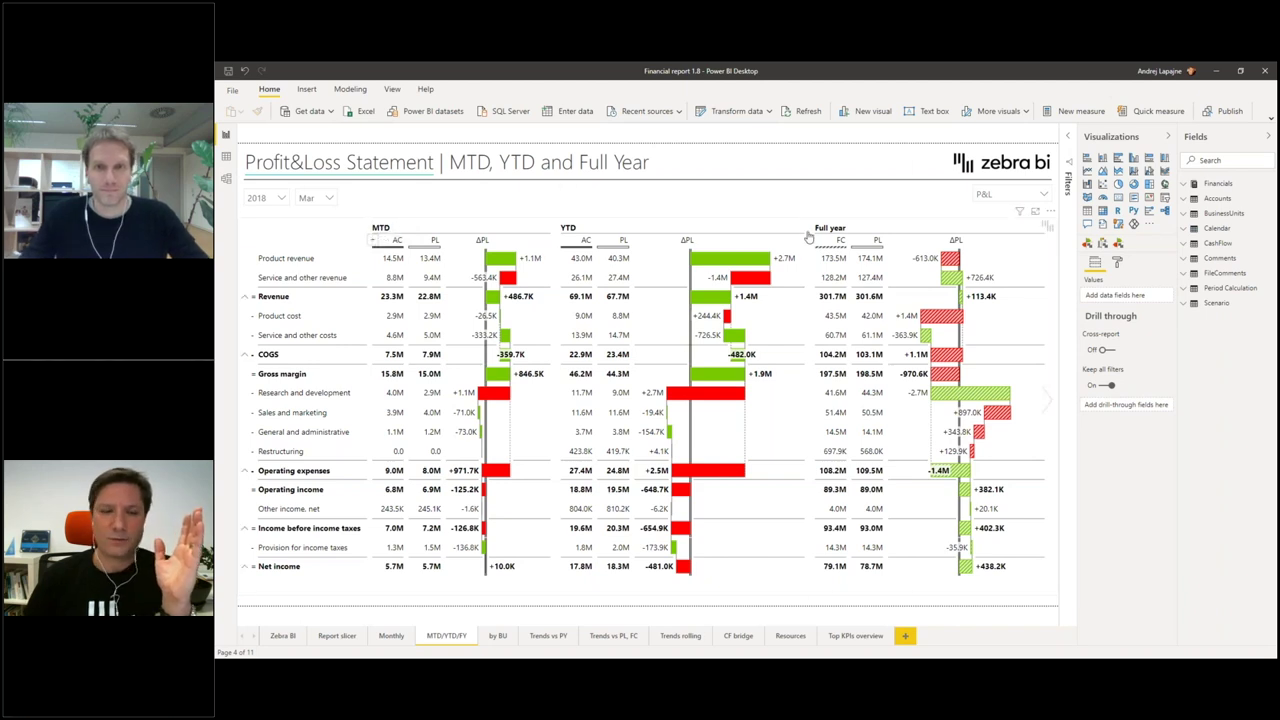
pyautogui.click(498, 636)
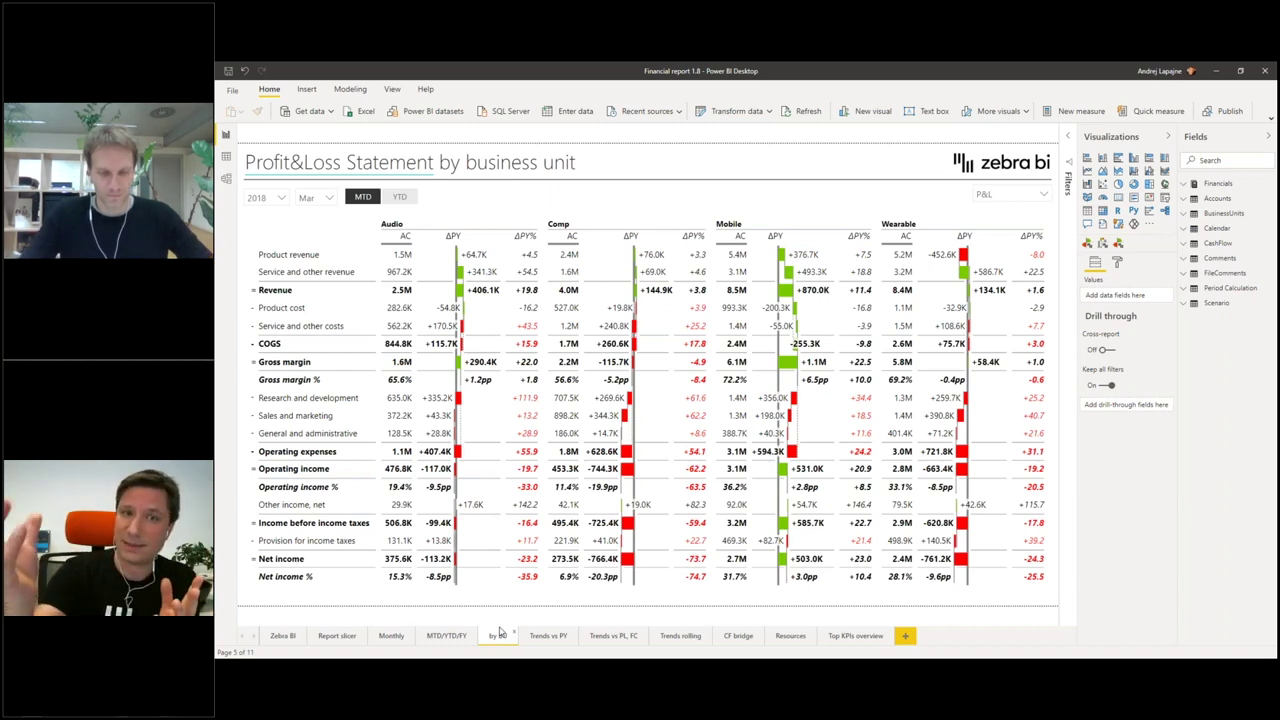
pyautogui.click(549, 636)
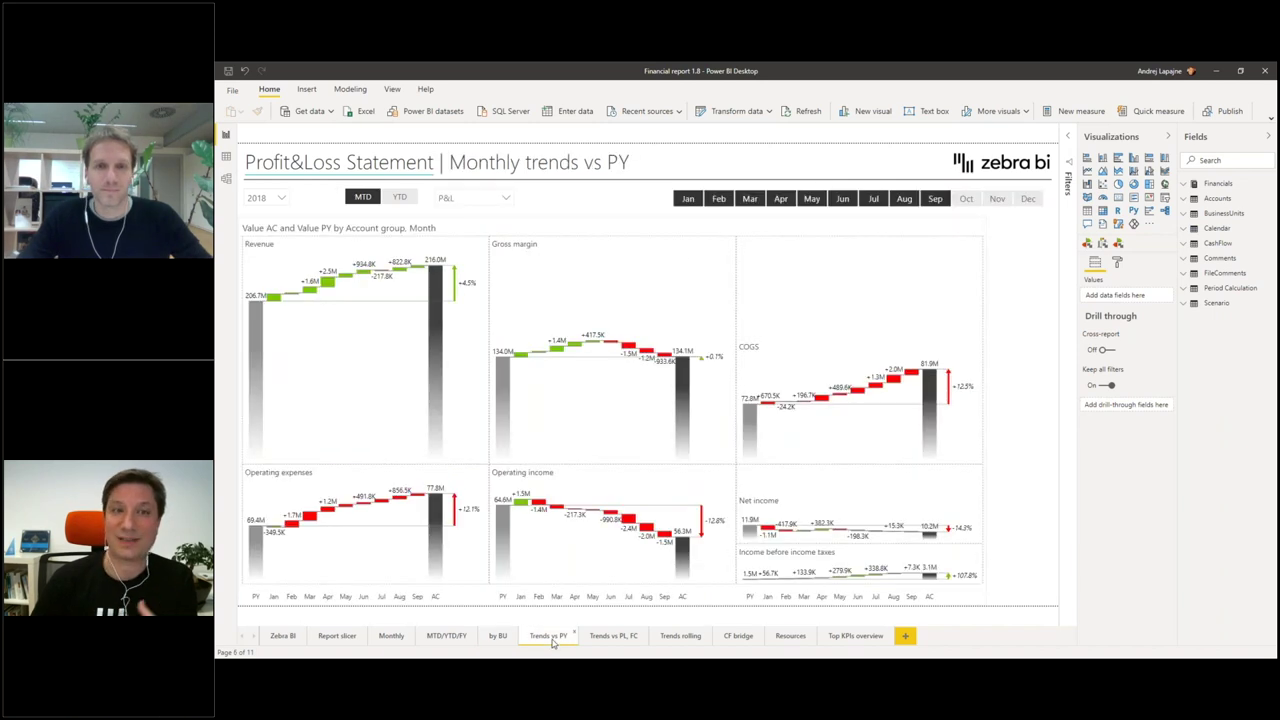
pyautogui.click(548, 238)
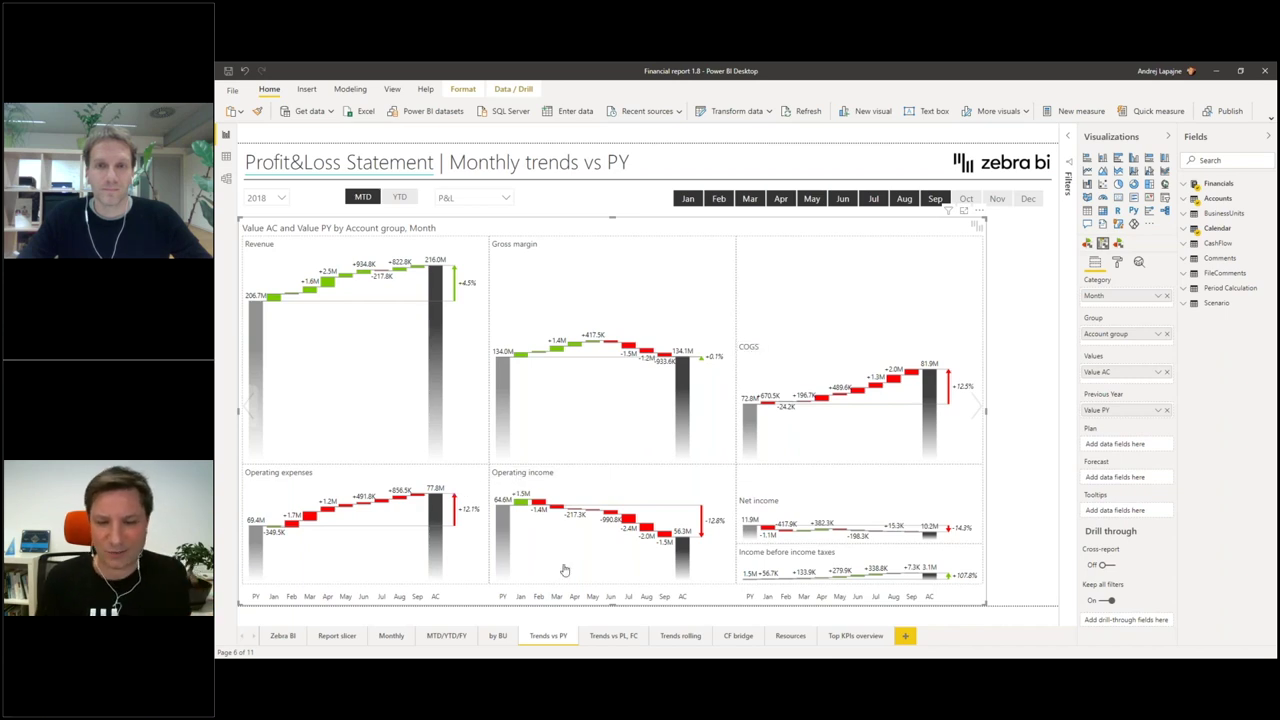
pyautogui.click(607, 637)
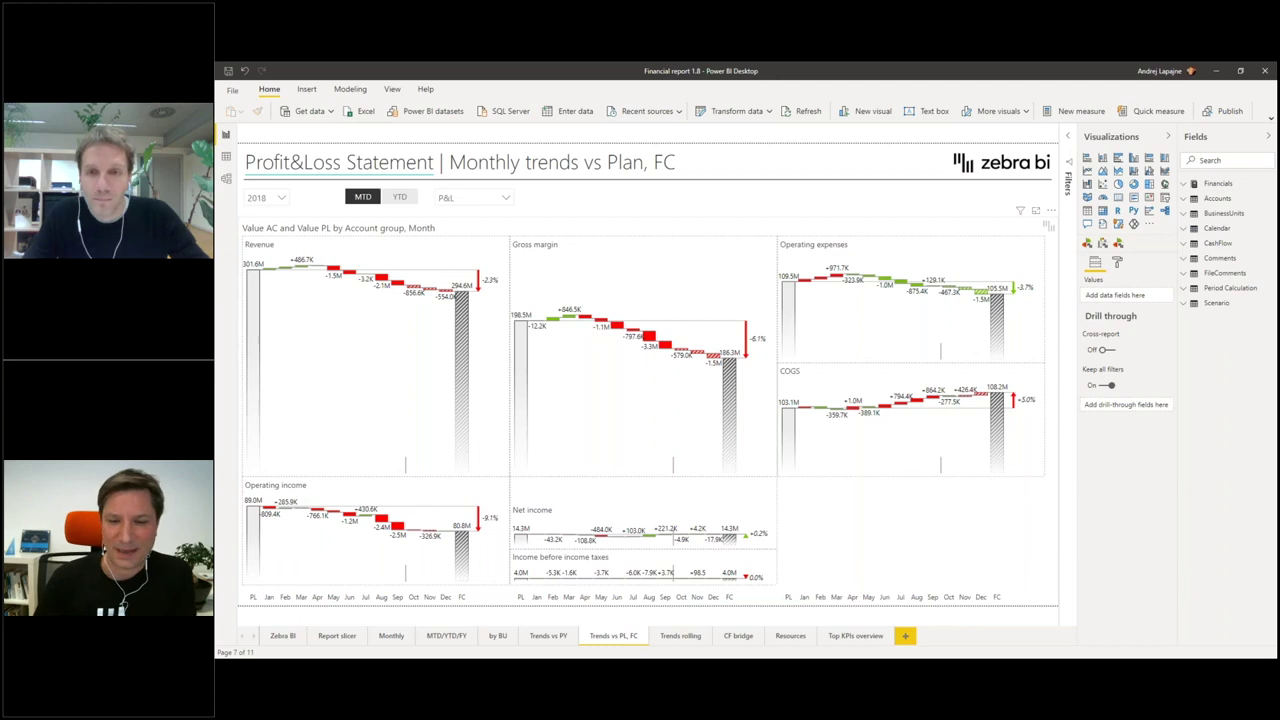
# Step: Resize the Free Cash flow waterfall chart on the CF bridge page to a narrower frame
pyautogui.click(729, 640)
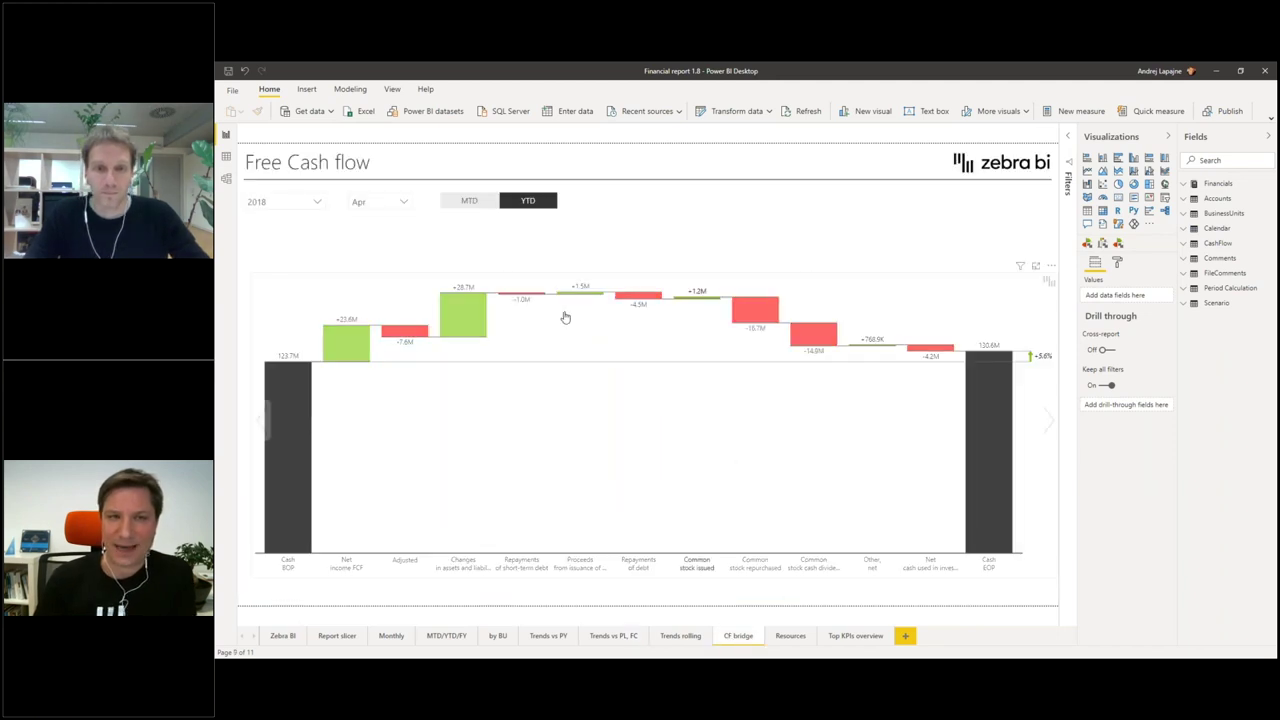
pyautogui.click(323, 291)
pyautogui.moveTo(252, 273); pyautogui.dragTo(504, 240)
pyautogui.moveTo(1051, 238); pyautogui.dragTo(884, 250)
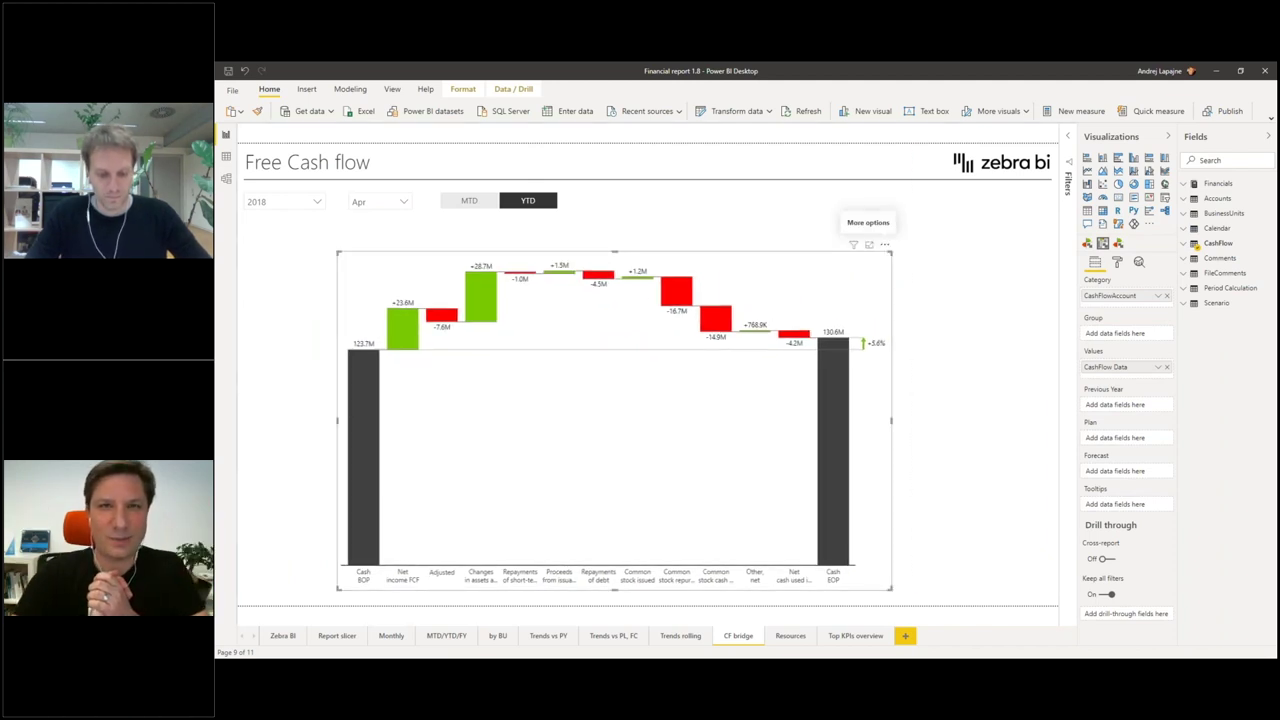
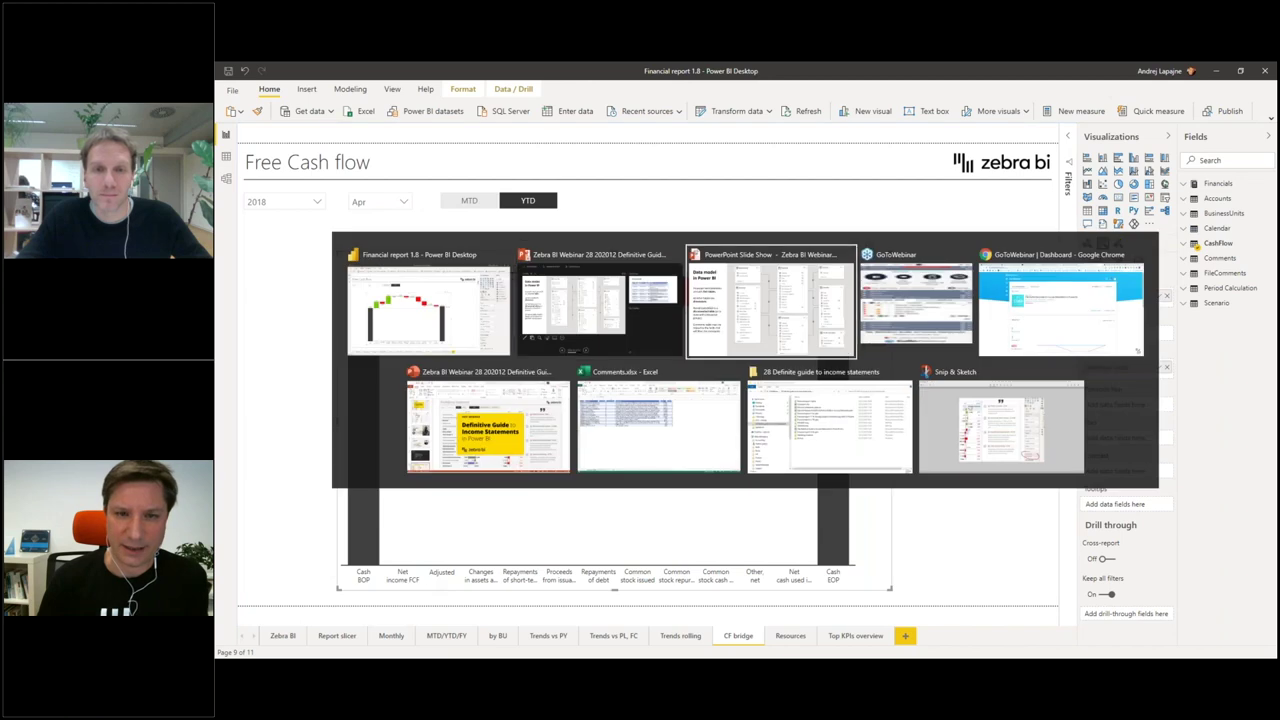
# Step: Open Financial_statements_data.xlsx from the 28 Definite guide to income statements folder and switch to it in Excel
pyautogui.hotkey('alt', 'Tab')
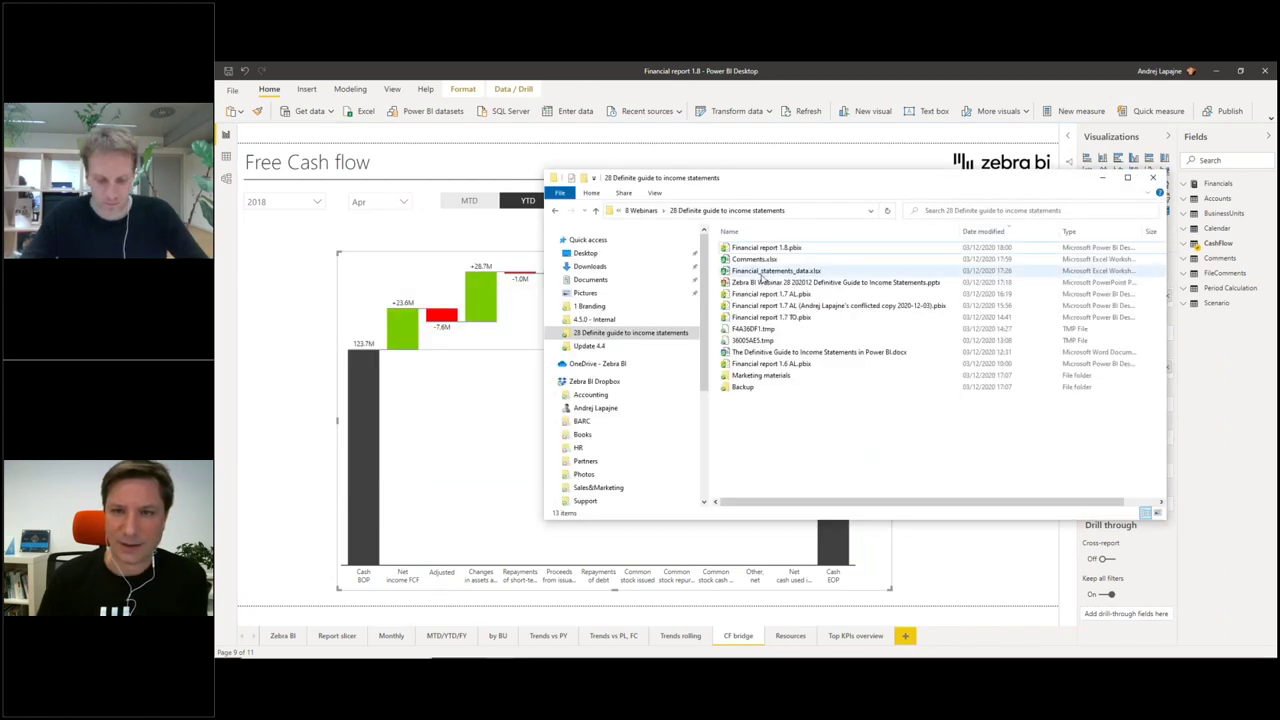
pyautogui.click(763, 274)
pyautogui.hotkey('alt', 'Tab')
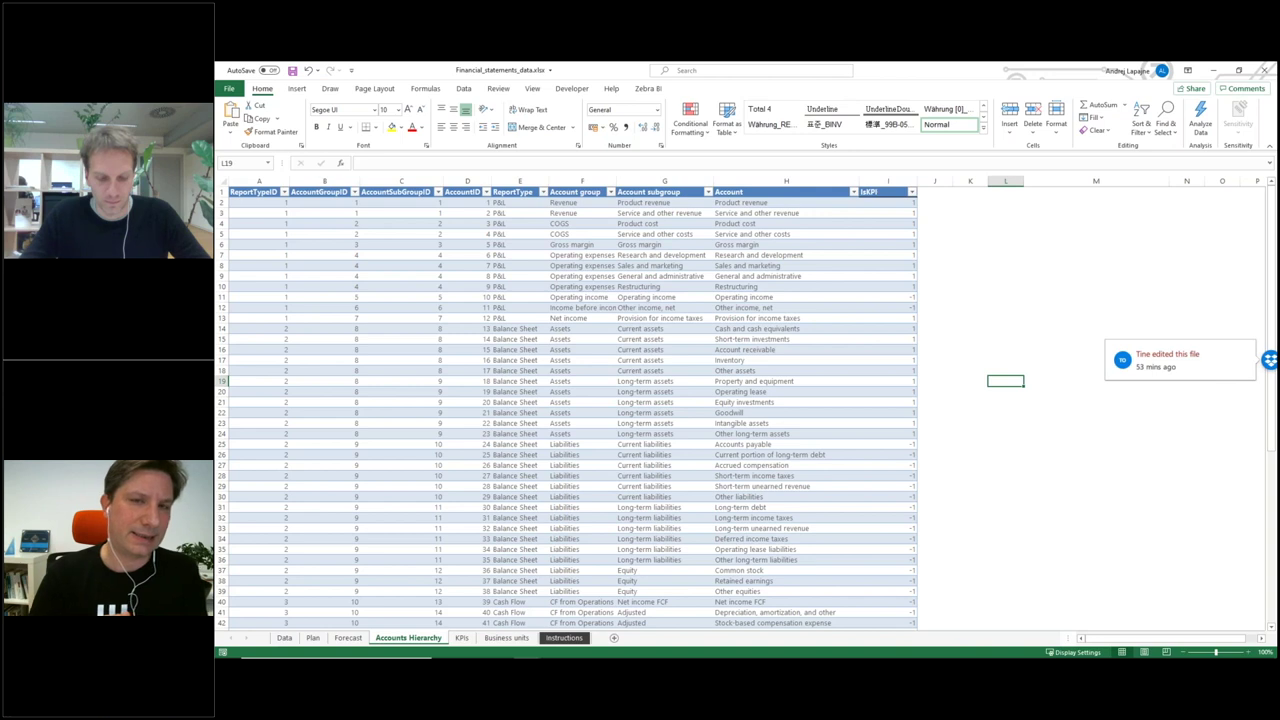
# Step: Examine the ReportTypeID, AccountGroupID and AccountSubGroupID columns of the Accounts Hierarchy table
pyautogui.click(322, 203)
pyautogui.press('Left')
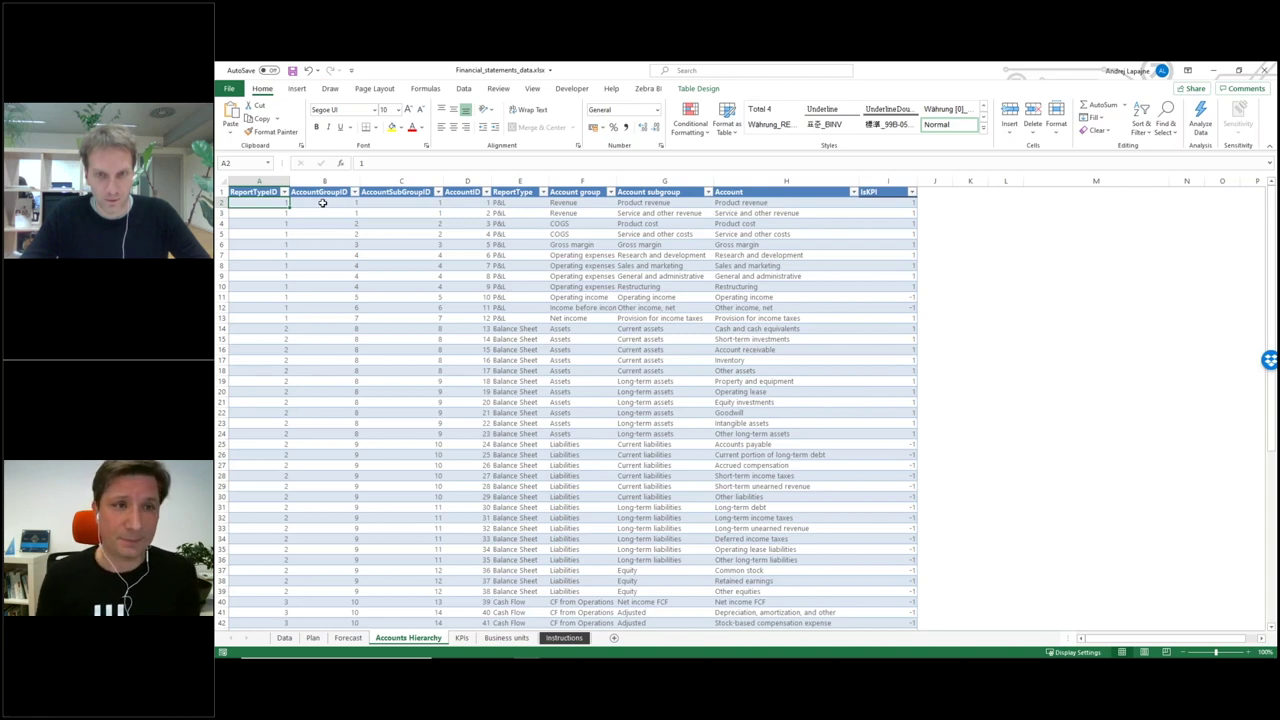
pyautogui.click(323, 203)
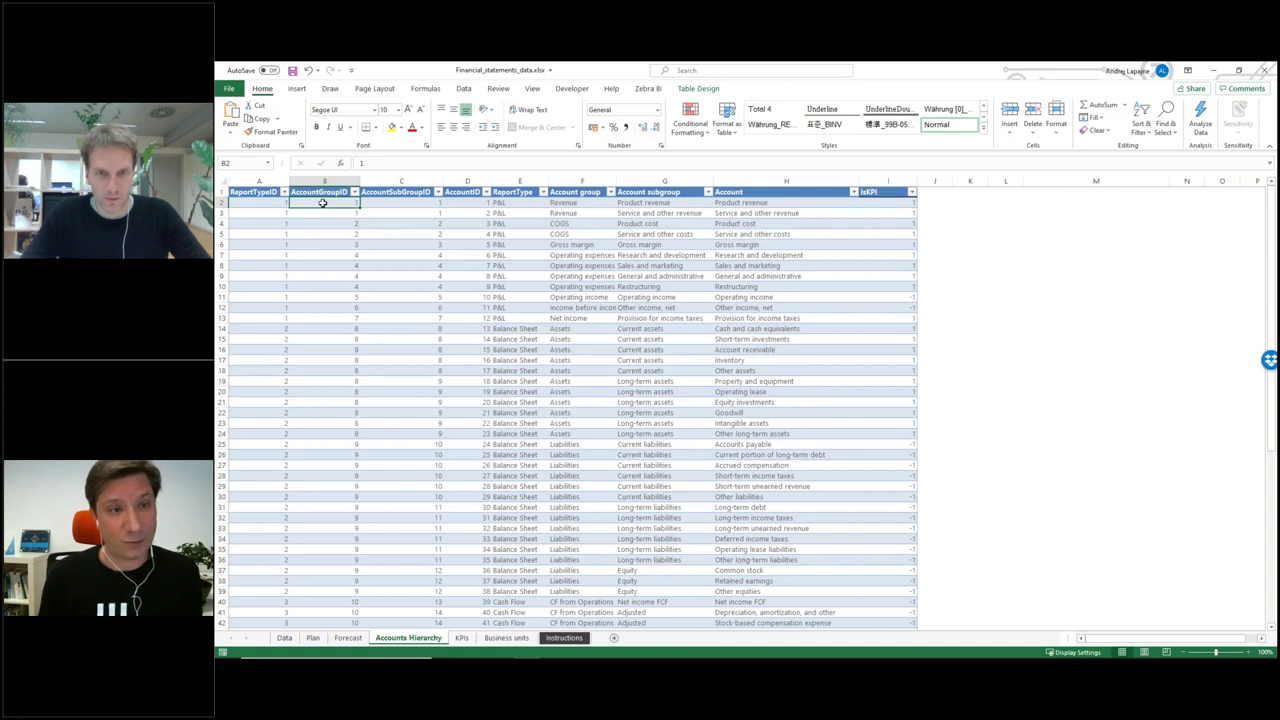
pyautogui.press('Right')
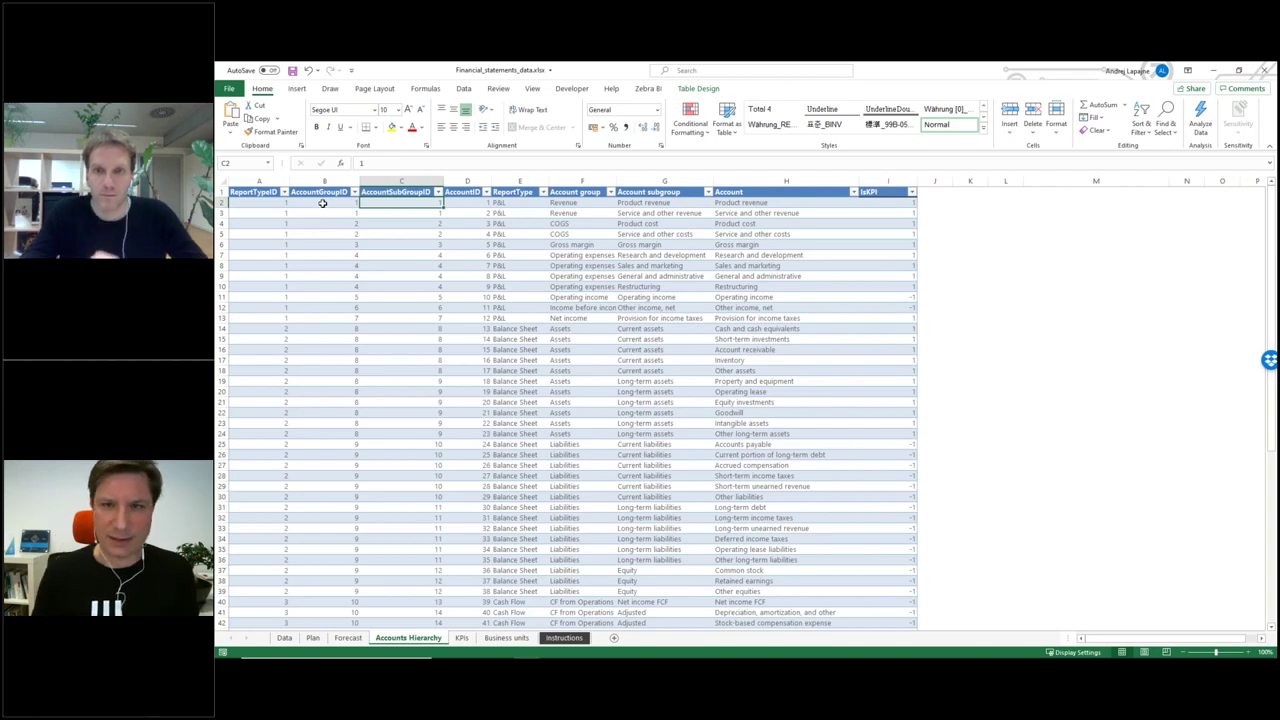
pyautogui.scroll(3, 322, 203)
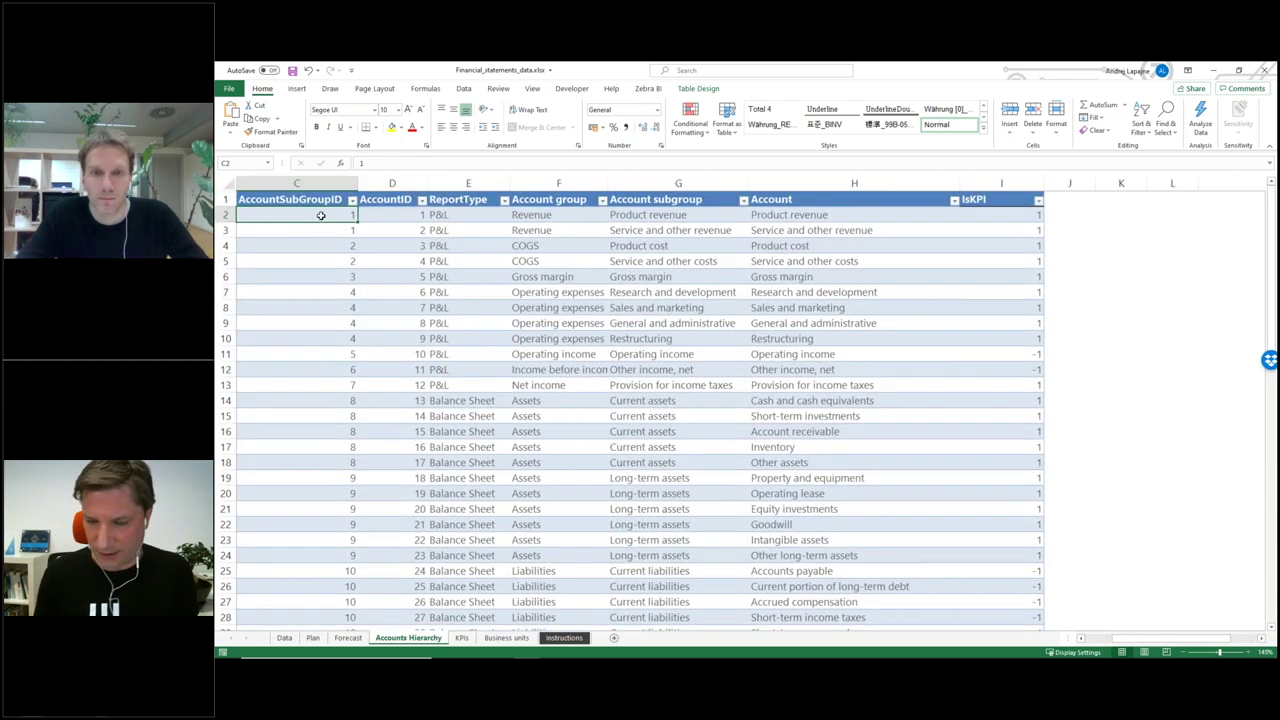
pyautogui.press('Home')
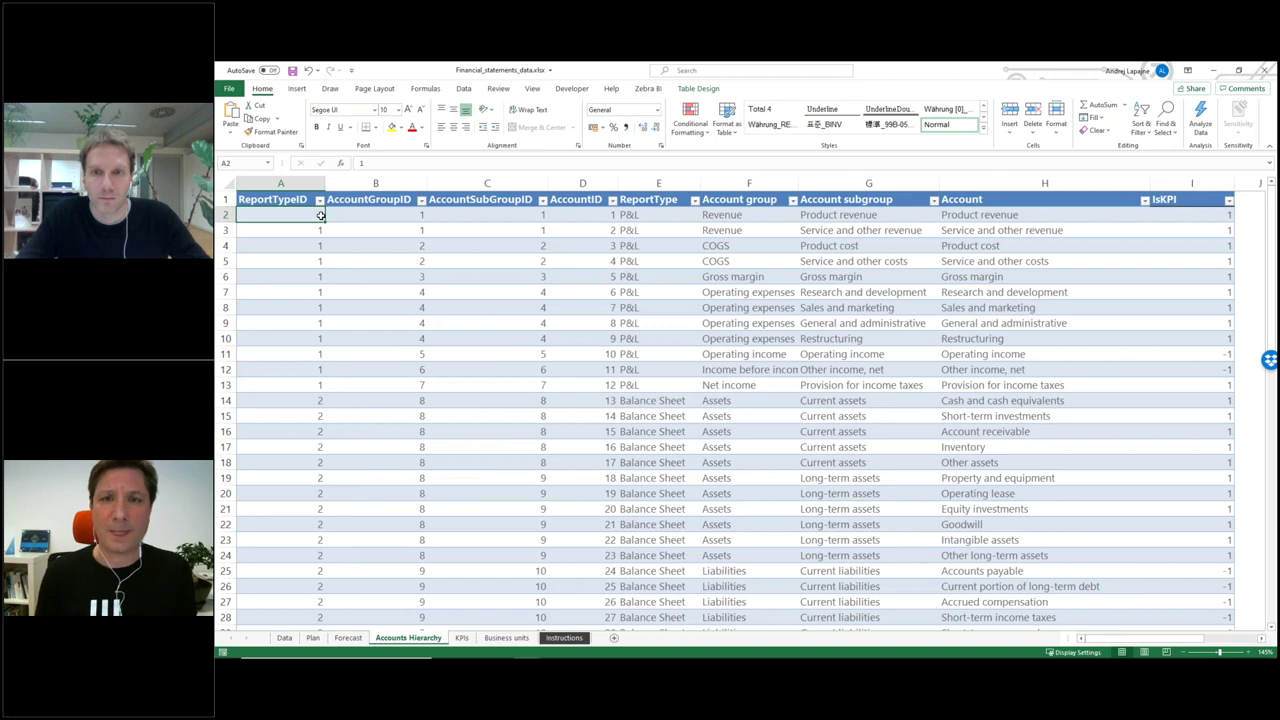
# Step: Go to the Data sheet and bring its first columns and top rows into view
pyautogui.click(285, 639)
pyautogui.press('Left')
pyautogui.press('Left')
pyautogui.press('Left')
pyautogui.press('Left')
pyautogui.press('Left')
pyautogui.press('Left')
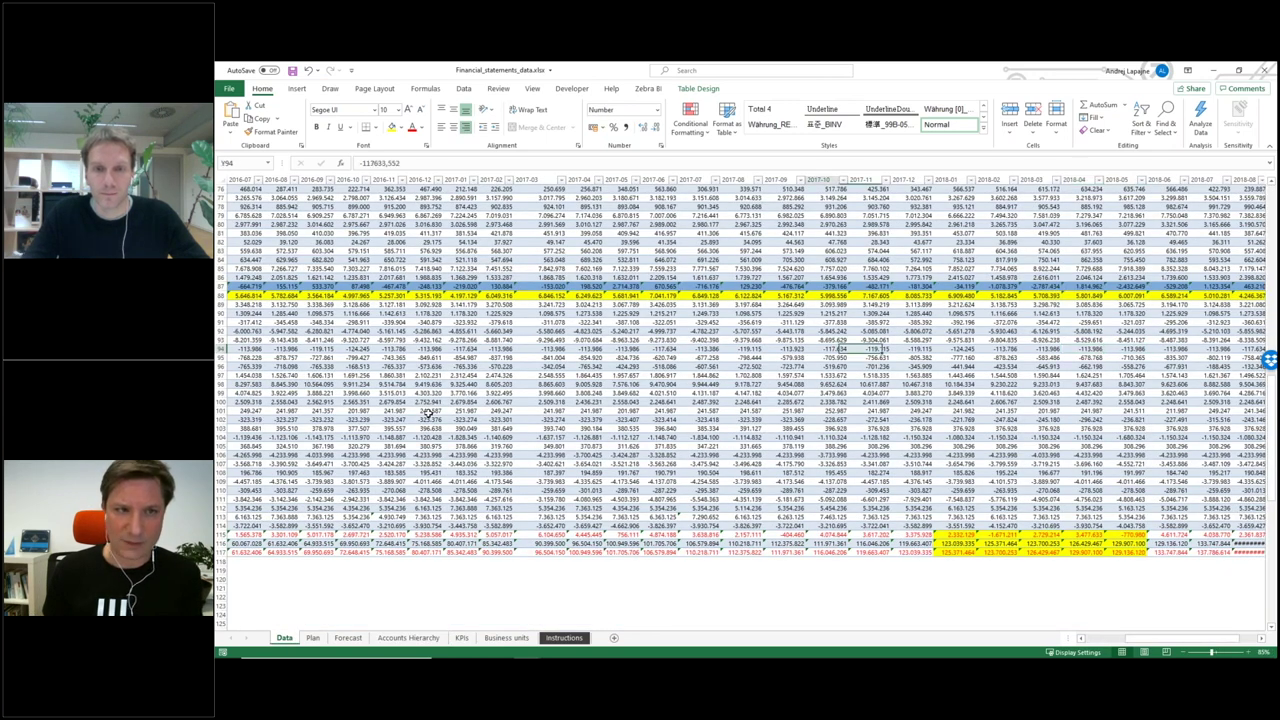
pyautogui.press('Left')
pyautogui.press('Left')
pyautogui.press('Left')
pyautogui.press('Left')
pyautogui.press('Left')
pyautogui.press('Left')
pyautogui.press('Left')
pyautogui.press('Left')
pyautogui.press('Left')
pyautogui.press('Left')
pyautogui.press('Left')
pyautogui.press('Left')
pyautogui.press('Left')
pyautogui.press('Left')
pyautogui.press('Left')
pyautogui.press('Left')
pyautogui.press('Left')
pyautogui.press('Left')
pyautogui.press('Left')
pyautogui.press('Left')
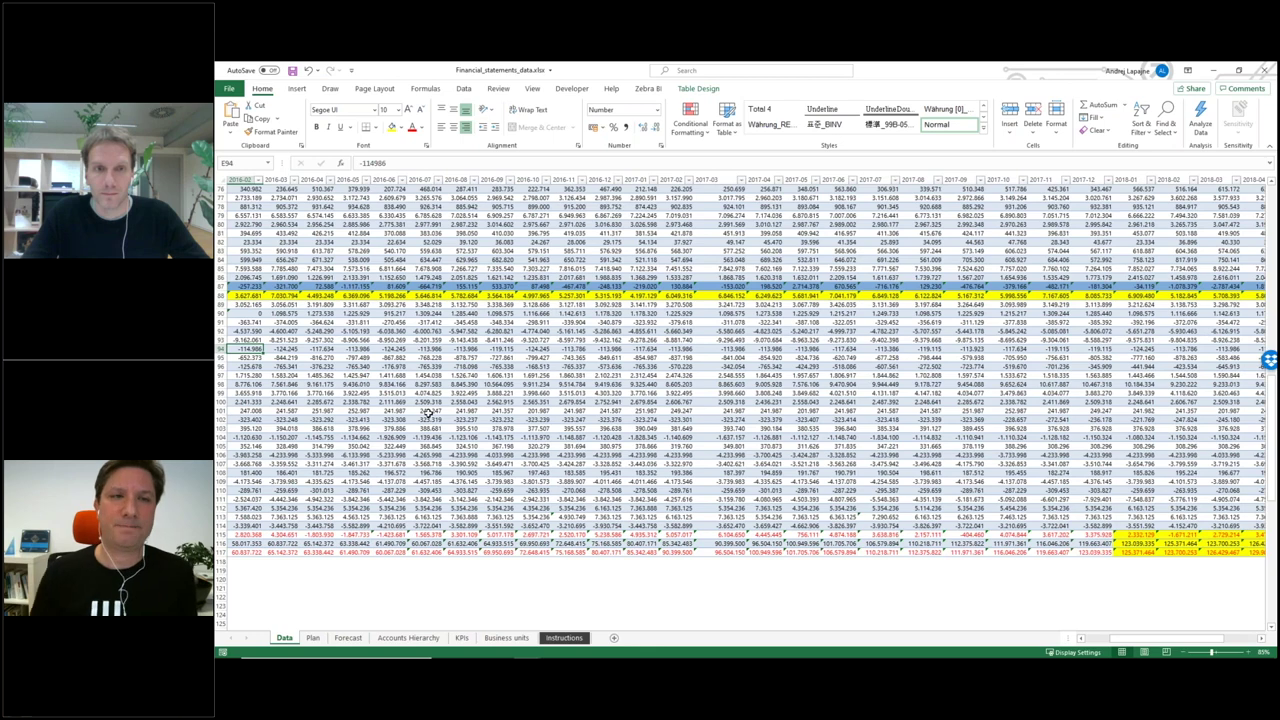
pyautogui.press('Left')
pyautogui.press('Left')
pyautogui.press('Left')
pyautogui.press('Left')
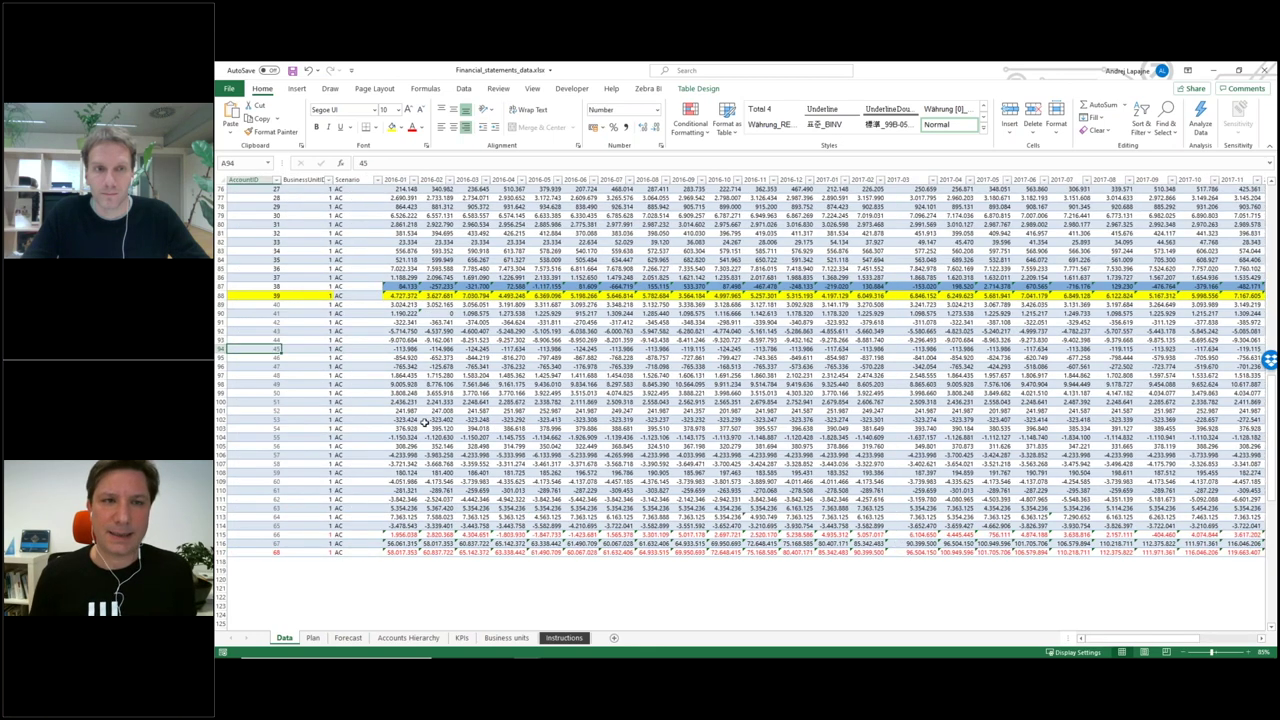
pyautogui.scroll(10, 424, 422)
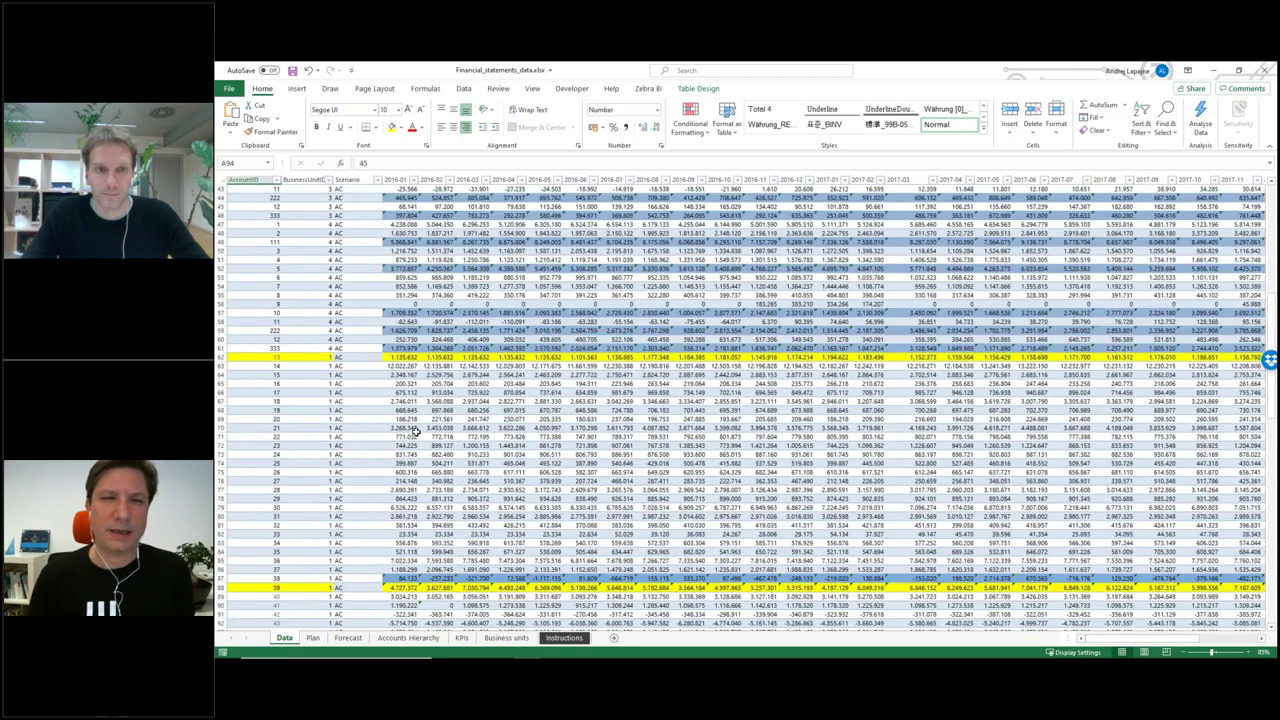
pyautogui.hotkey('ctrl', 'Up')
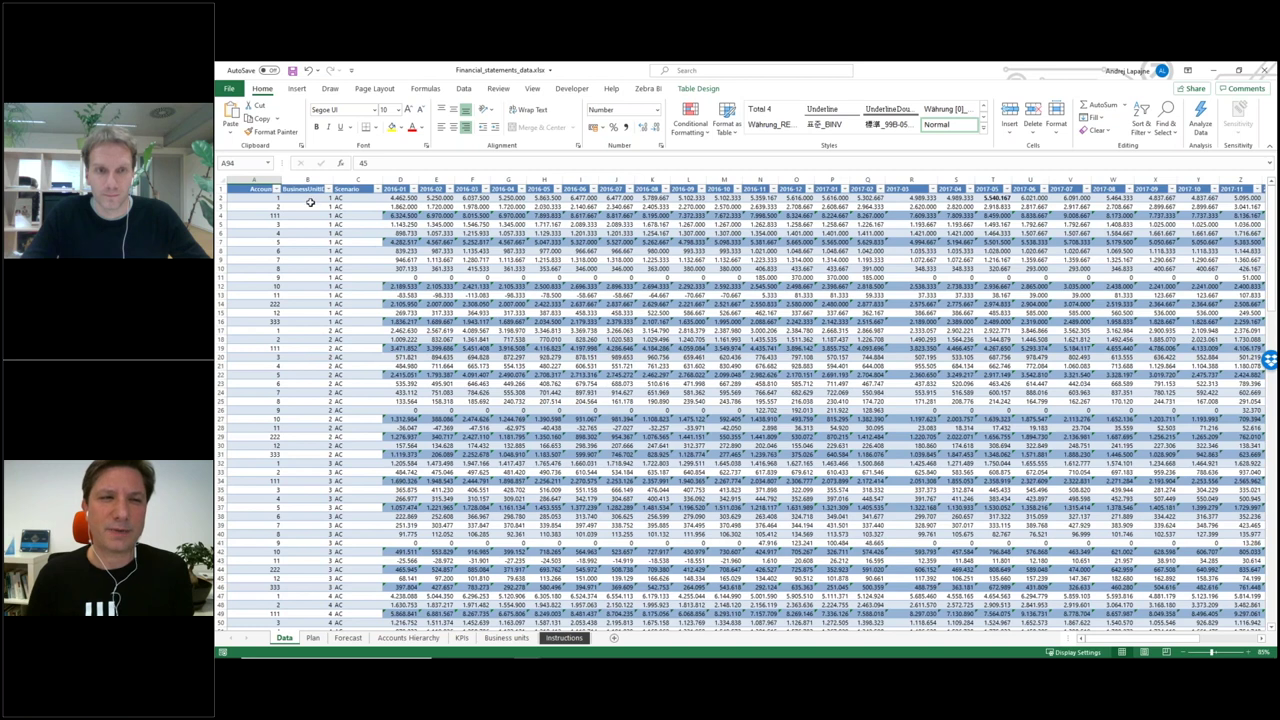
# Step: Left-align the AccountID header cell in the Data sheet
pyautogui.click(254, 189)
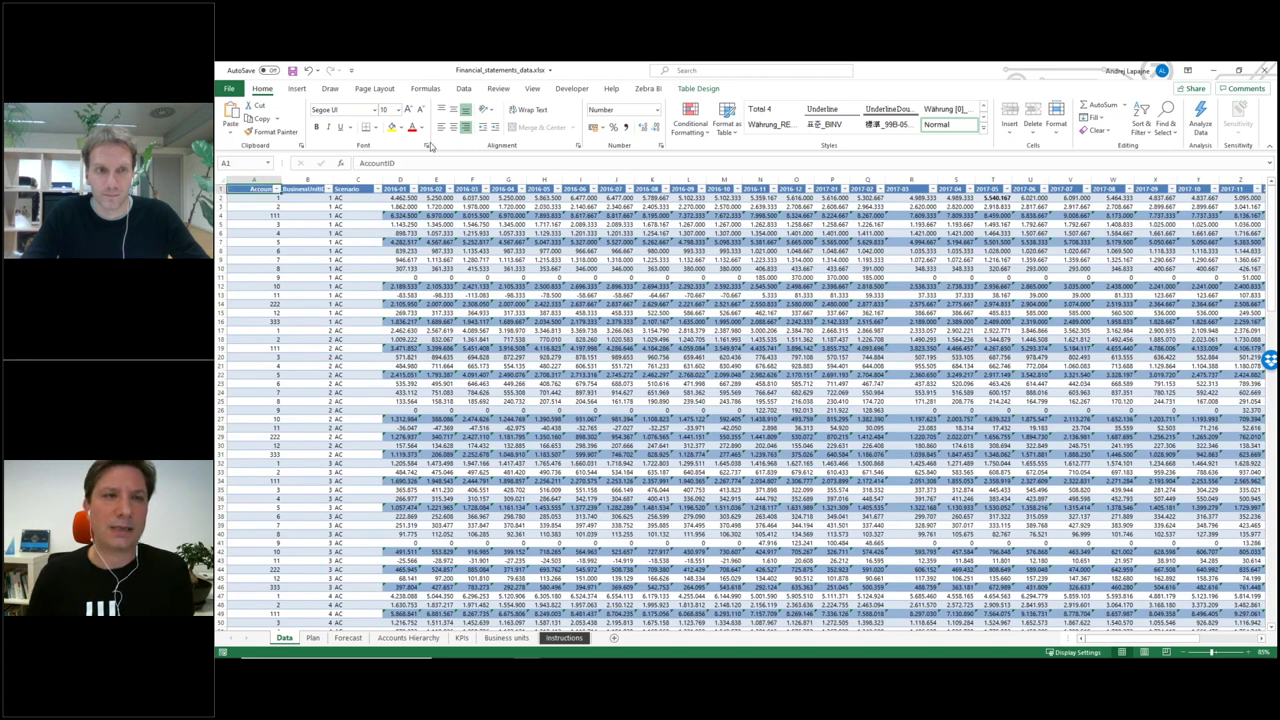
pyautogui.click(443, 128)
pyautogui.click(260, 213)
pyautogui.moveTo(252, 189); pyautogui.dragTo(253, 198)
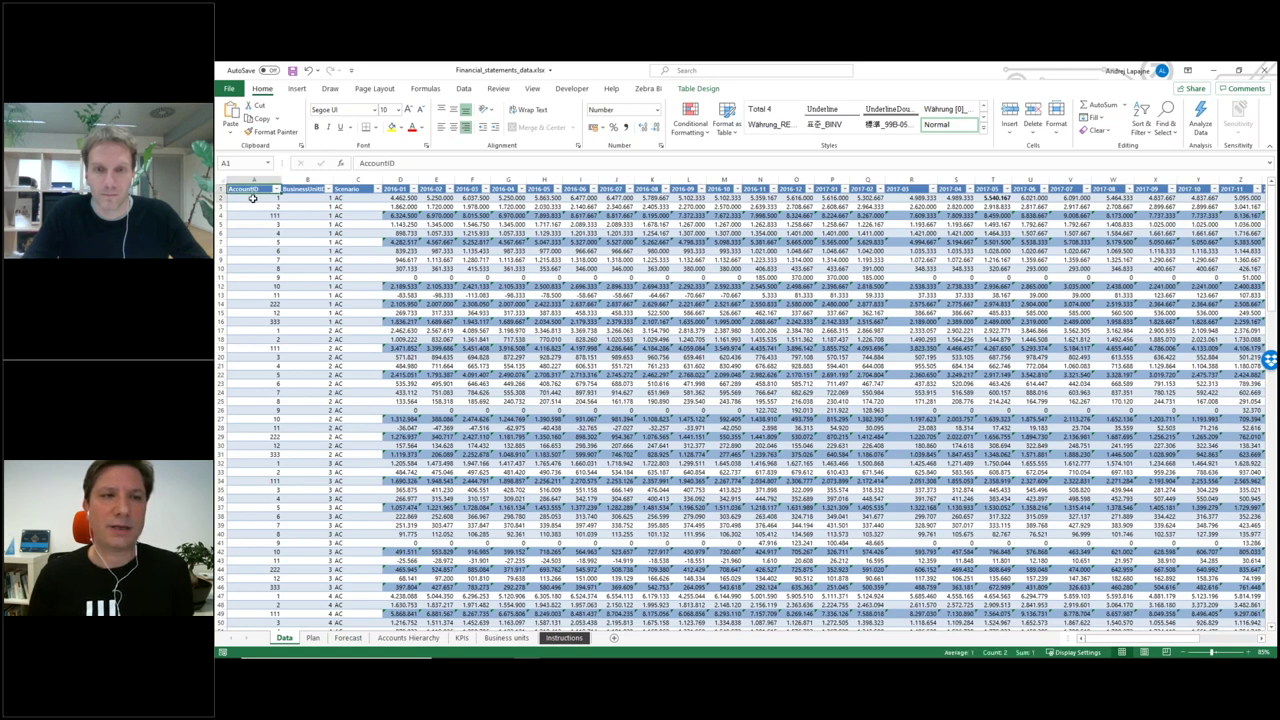
# Step: Examine the AccountID and BusinessUnitID entries in the first rows of the Data sheet
pyautogui.click(260, 197)
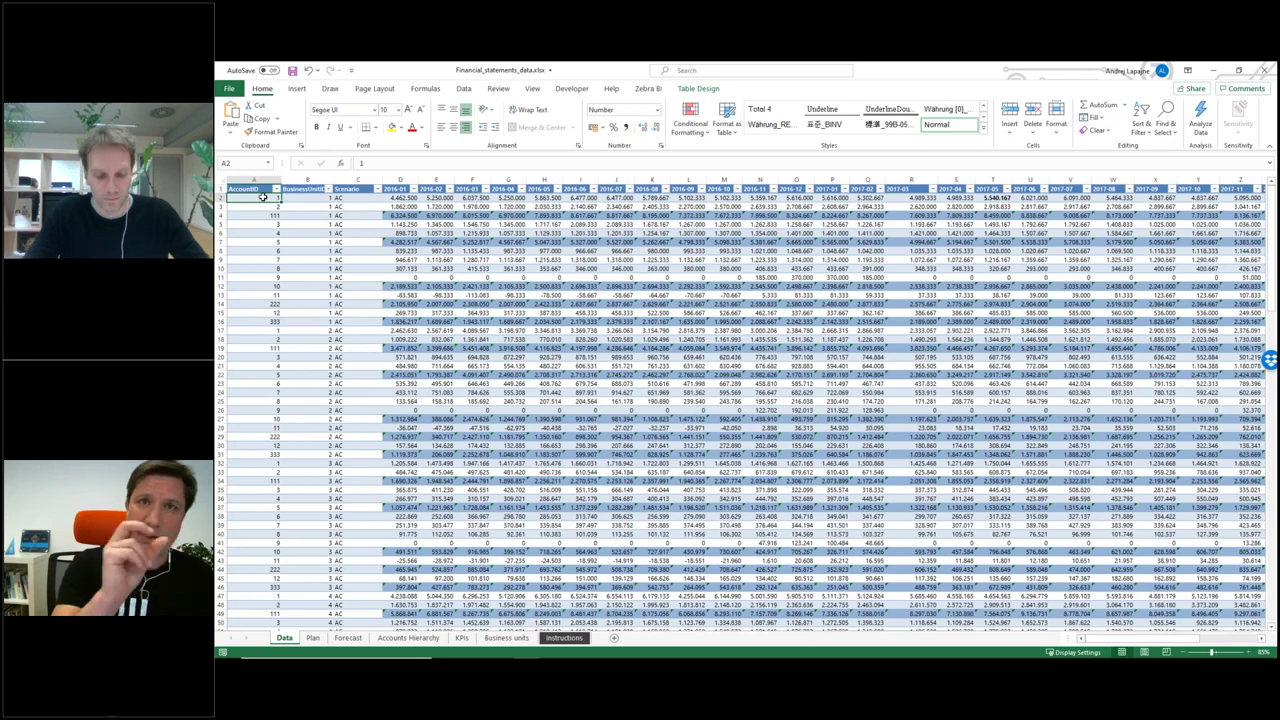
pyautogui.click(270, 226)
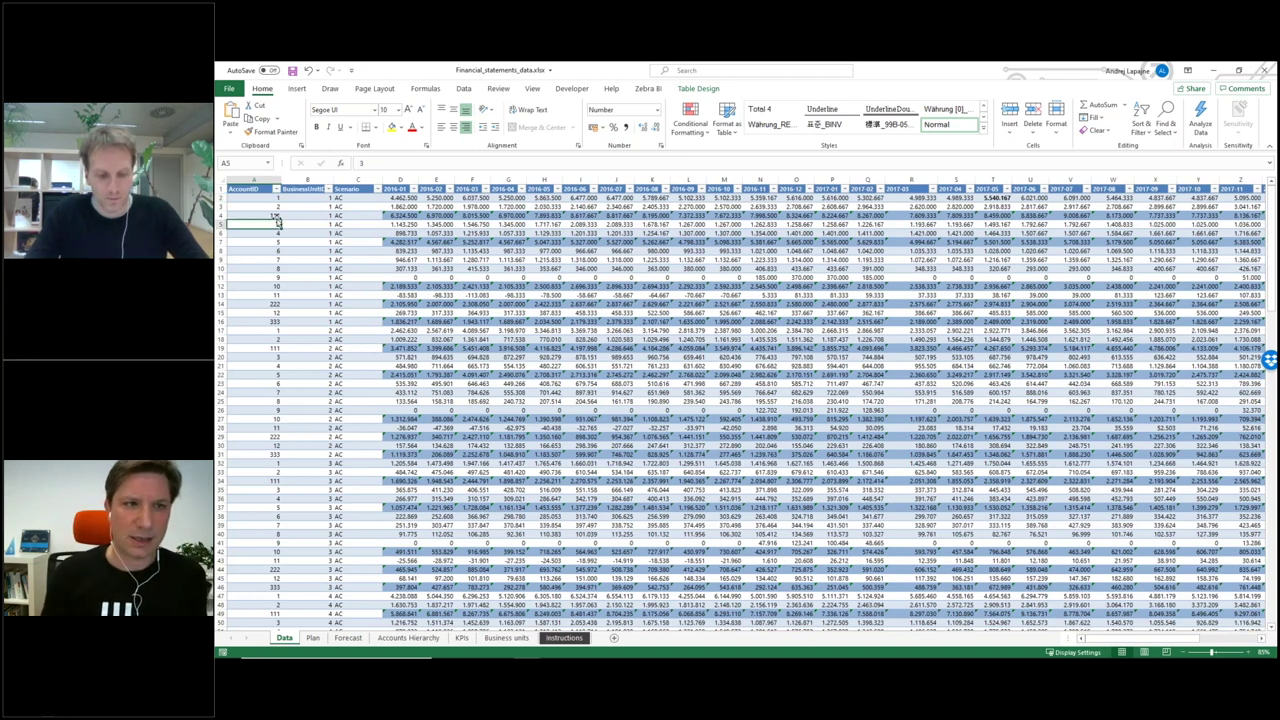
pyautogui.click(300, 206)
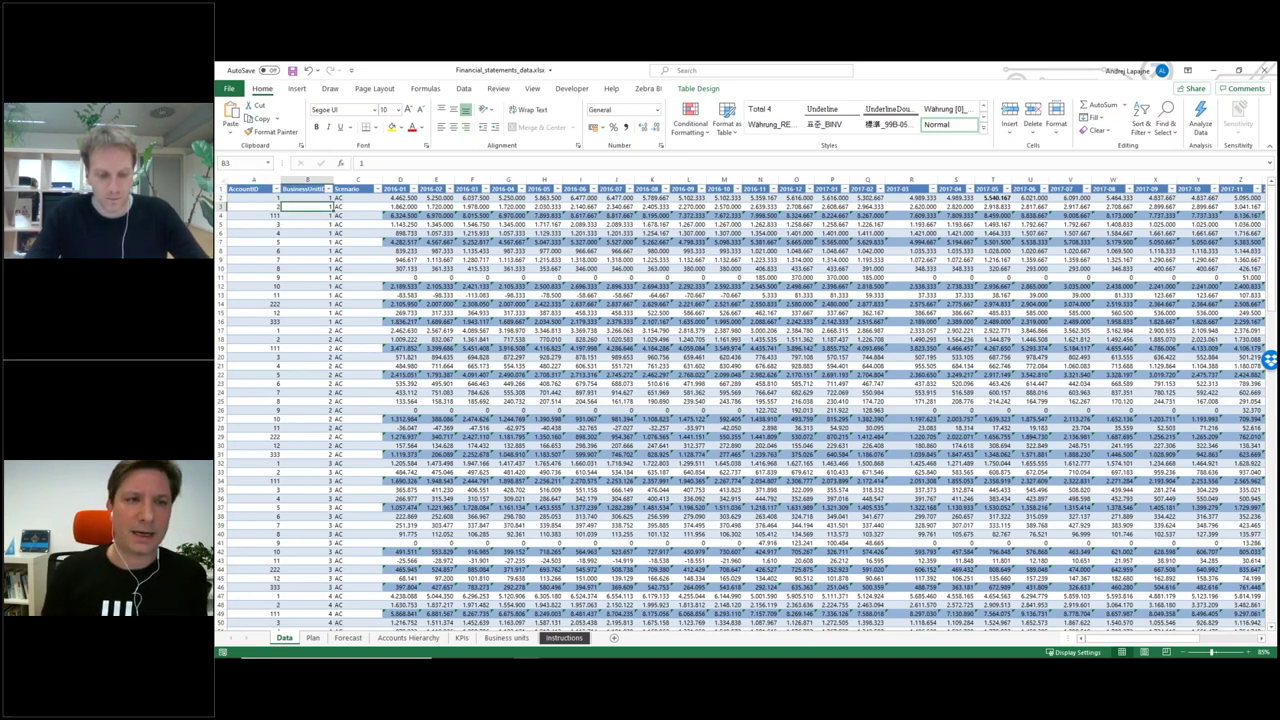
pyautogui.click(310, 215)
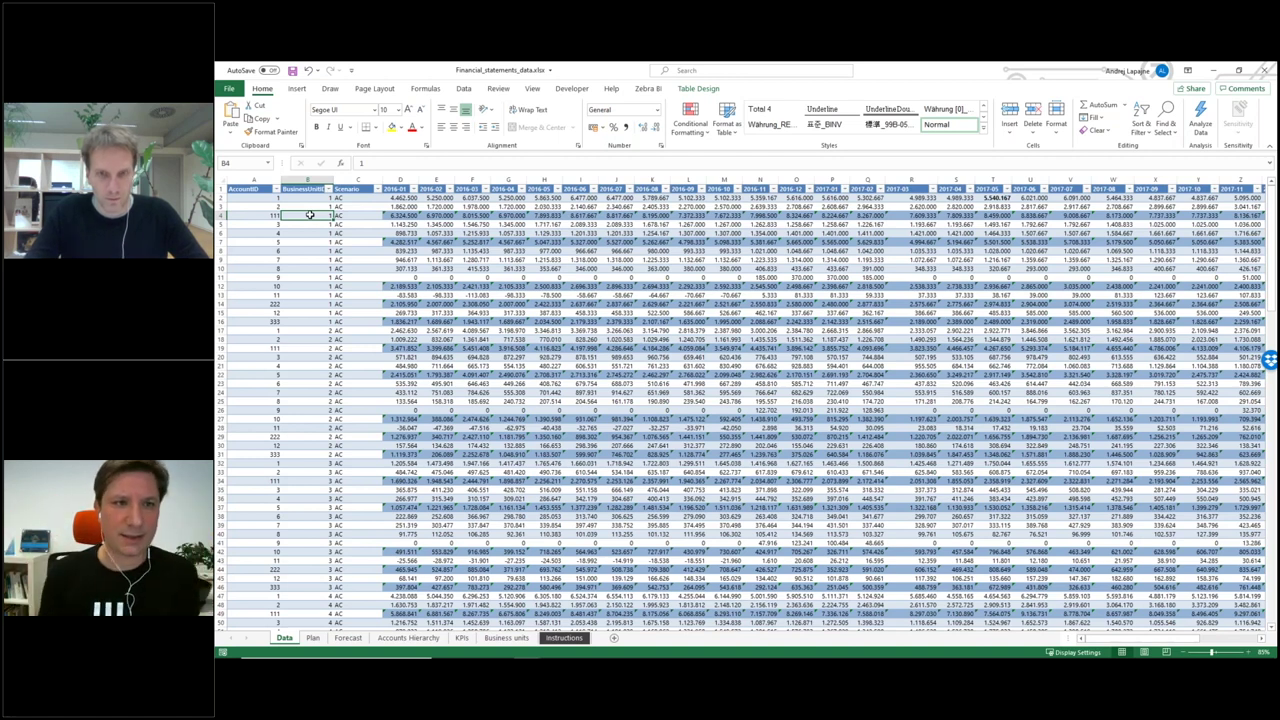
# Step: Examine the Data sheet's Scenario column and check which values its filter offers
pyautogui.click(355, 215)
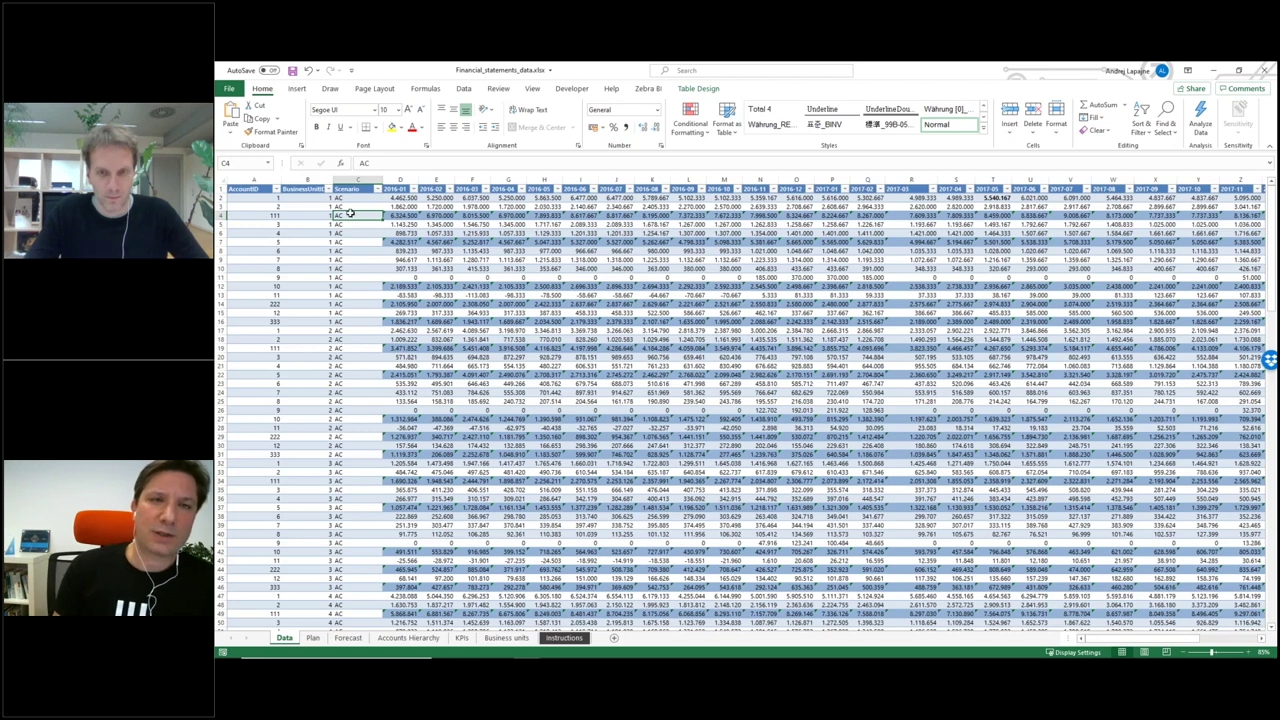
pyautogui.click(352, 206)
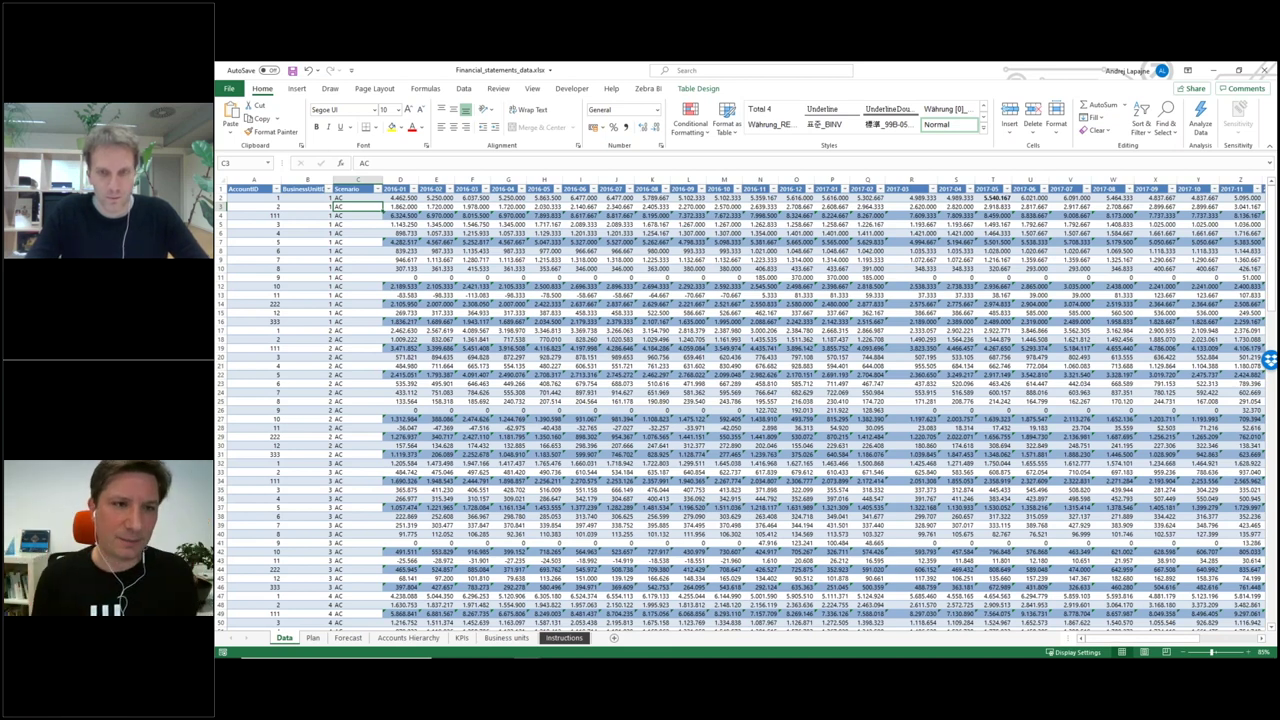
pyautogui.click(352, 215)
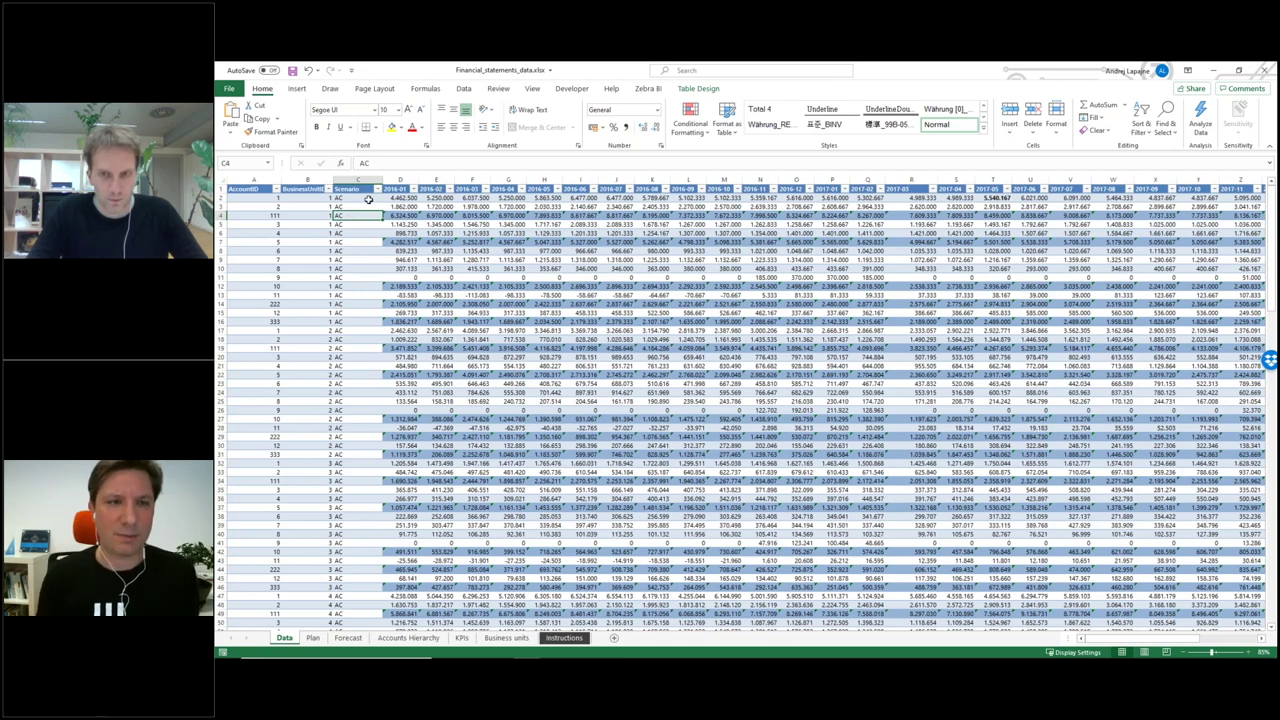
pyautogui.click(377, 190)
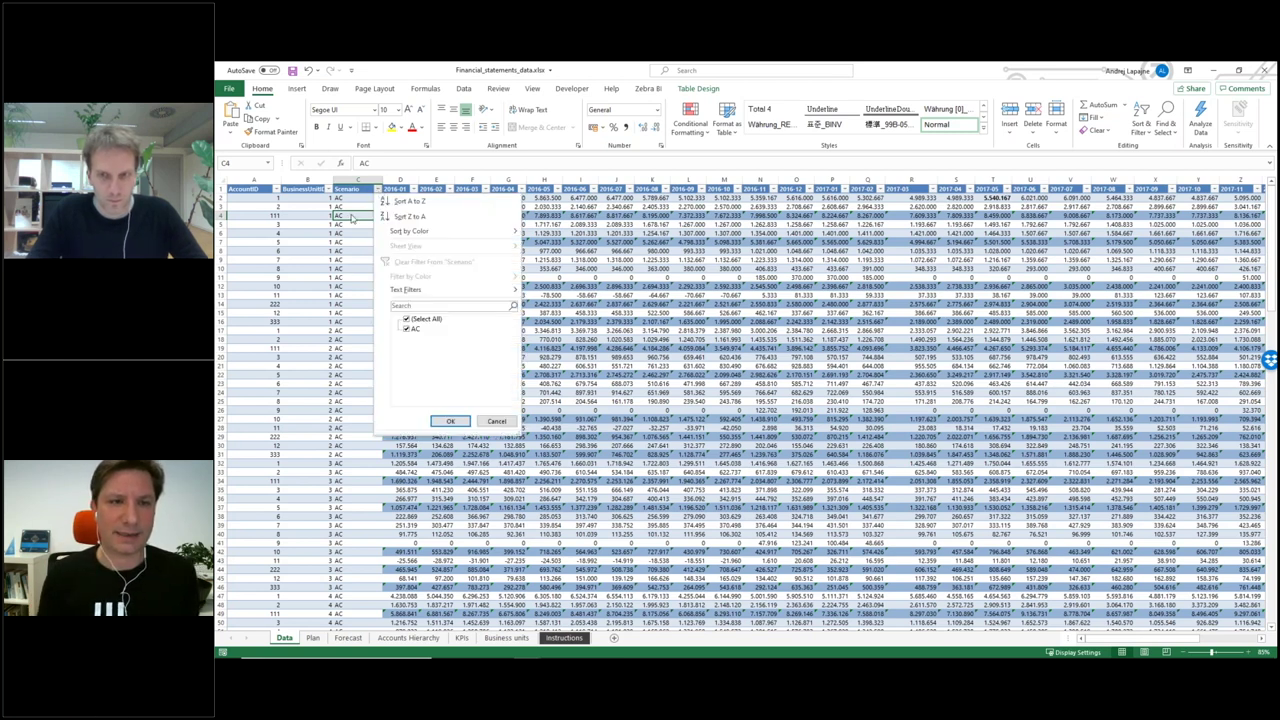
pyautogui.click(350, 242)
pyautogui.click(350, 224)
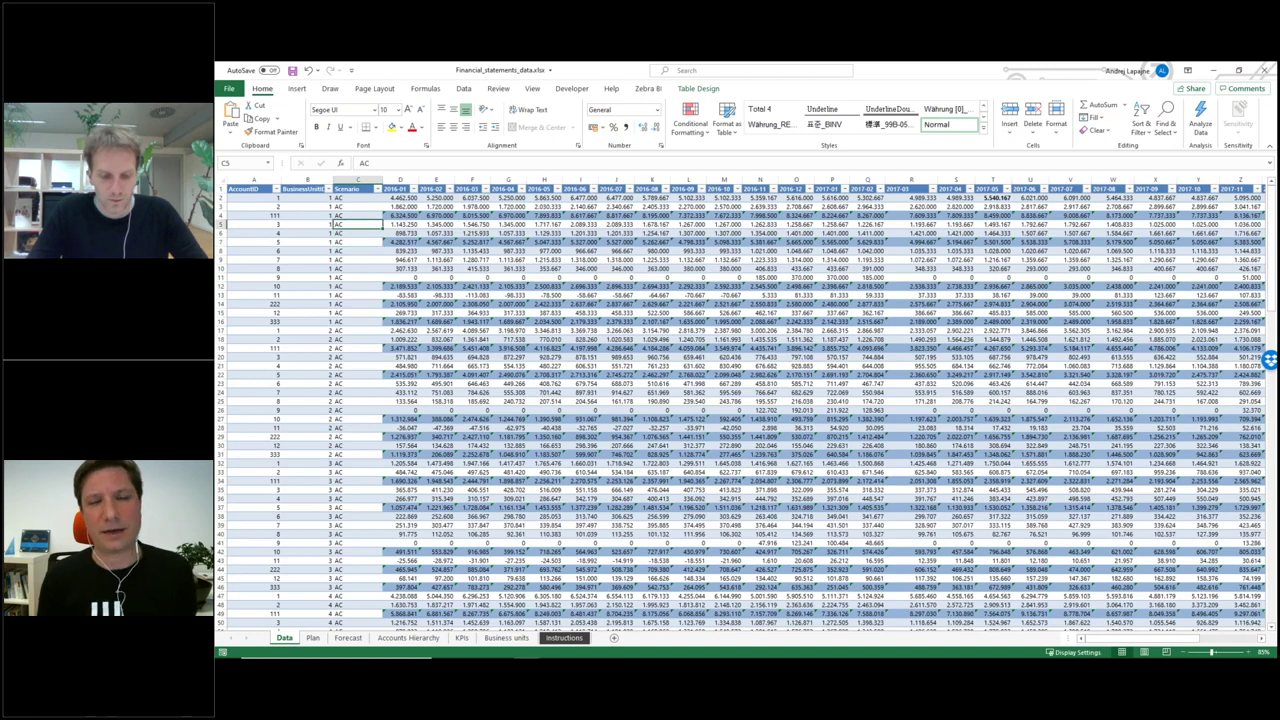
# Step: Review the Plan sheet from its first row, look at the Forecast sheet, and return to Plan
pyautogui.click(312, 638)
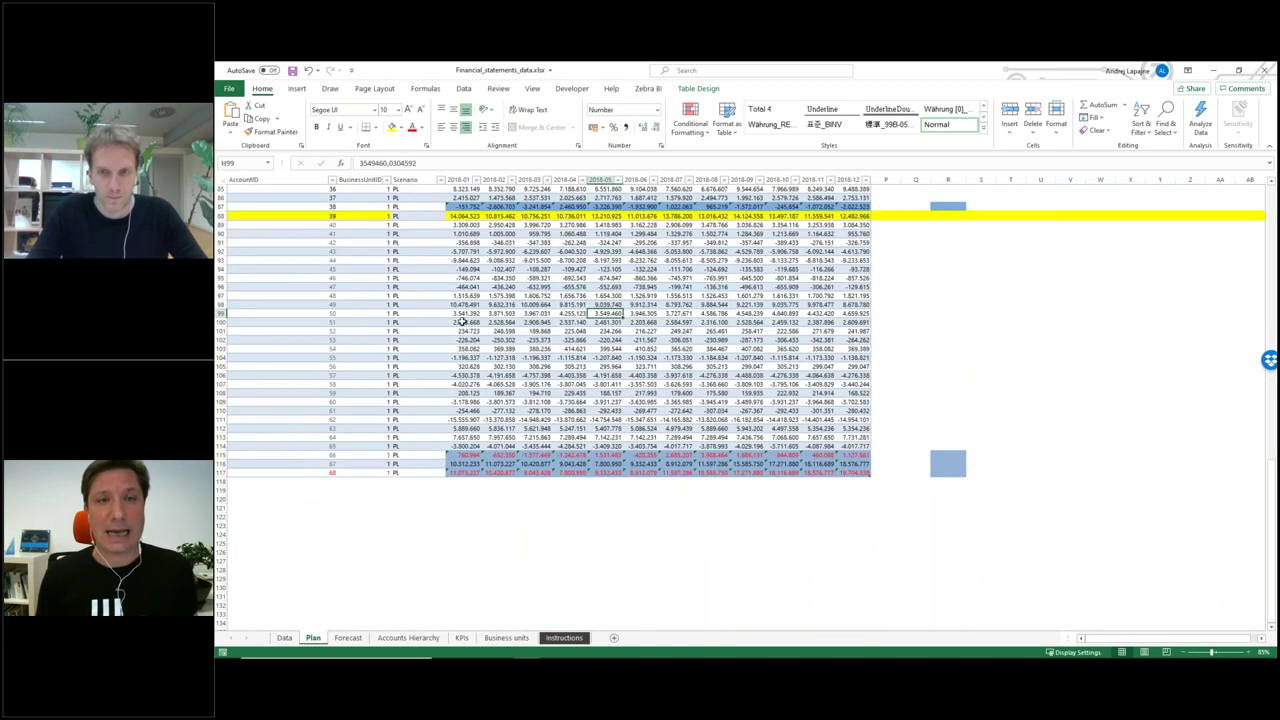
pyautogui.scroll(5, 466, 323)
pyautogui.scroll(20, 462, 323)
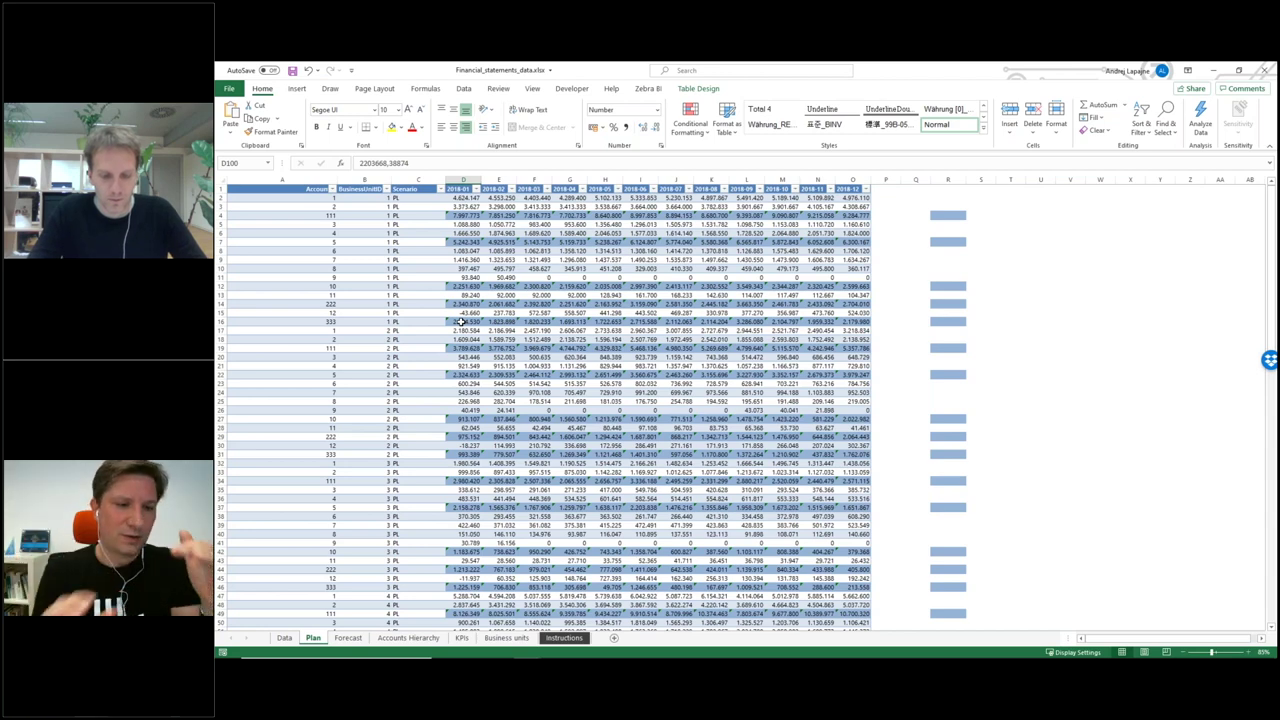
pyautogui.click(347, 638)
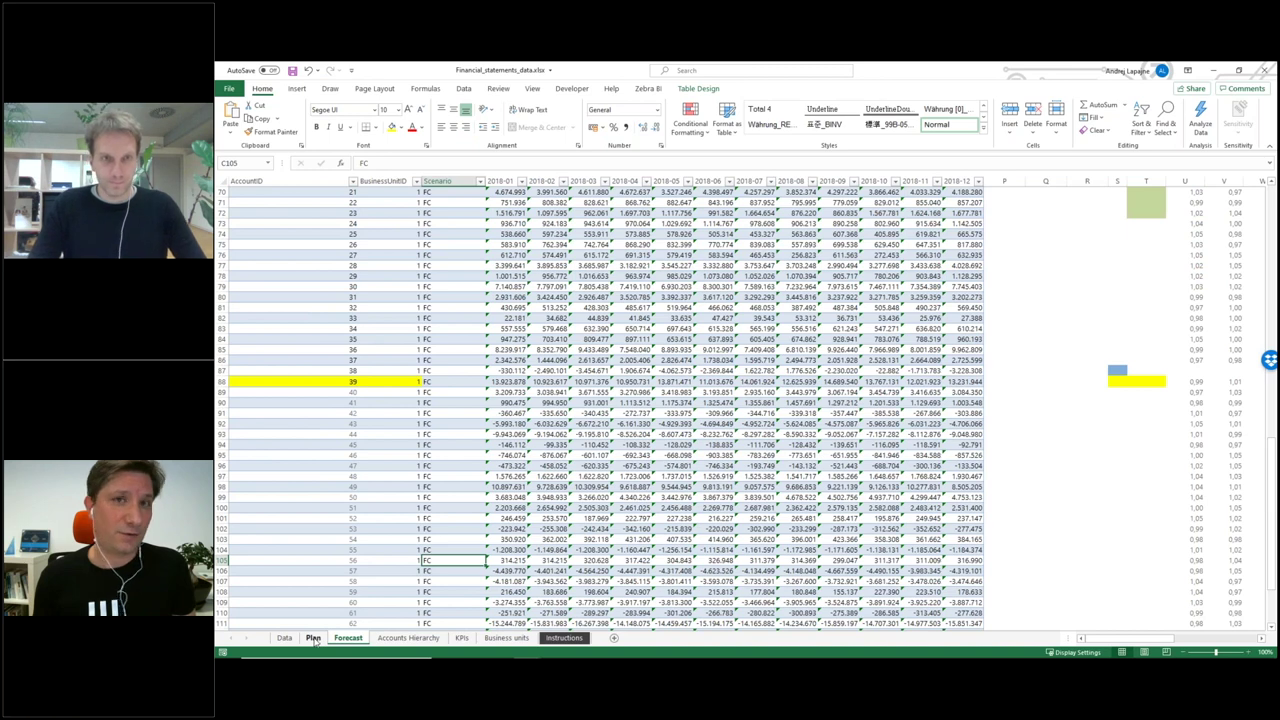
pyautogui.click(313, 638)
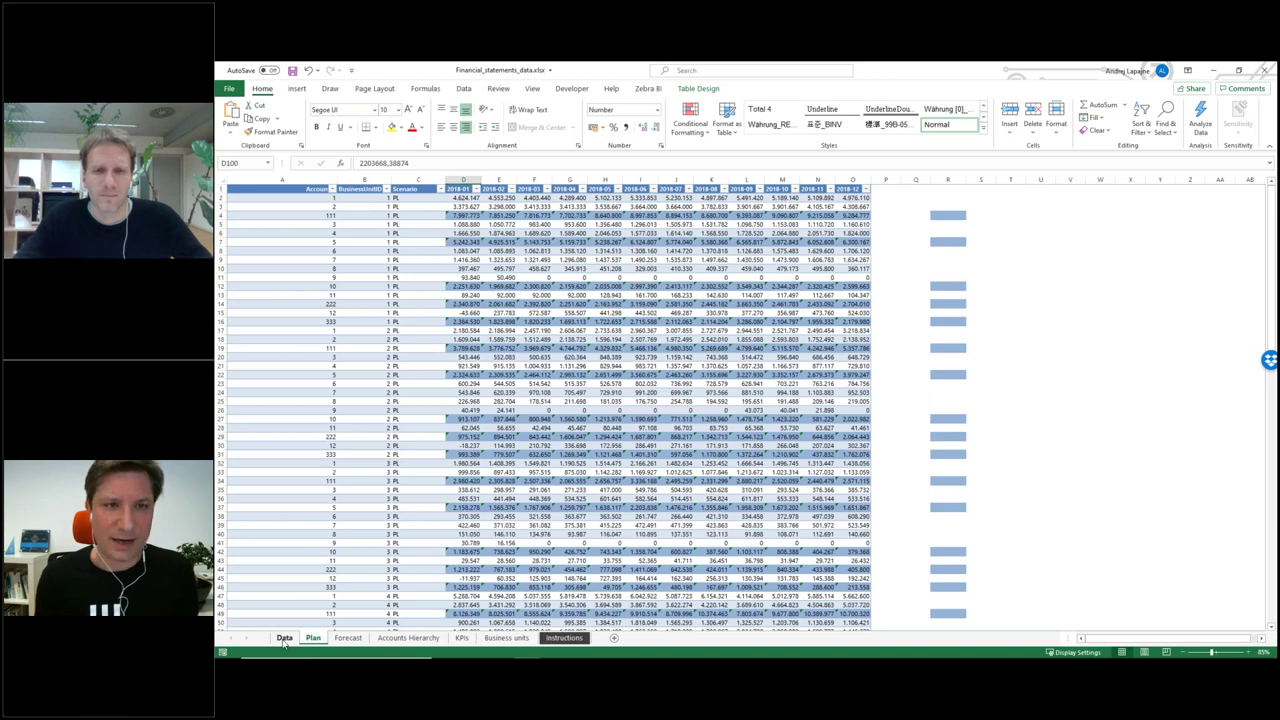
# Step: Return to the Data sheet and inspect the first 2016-01 amount and the formula in the account 111 subtotal row
pyautogui.click(284, 638)
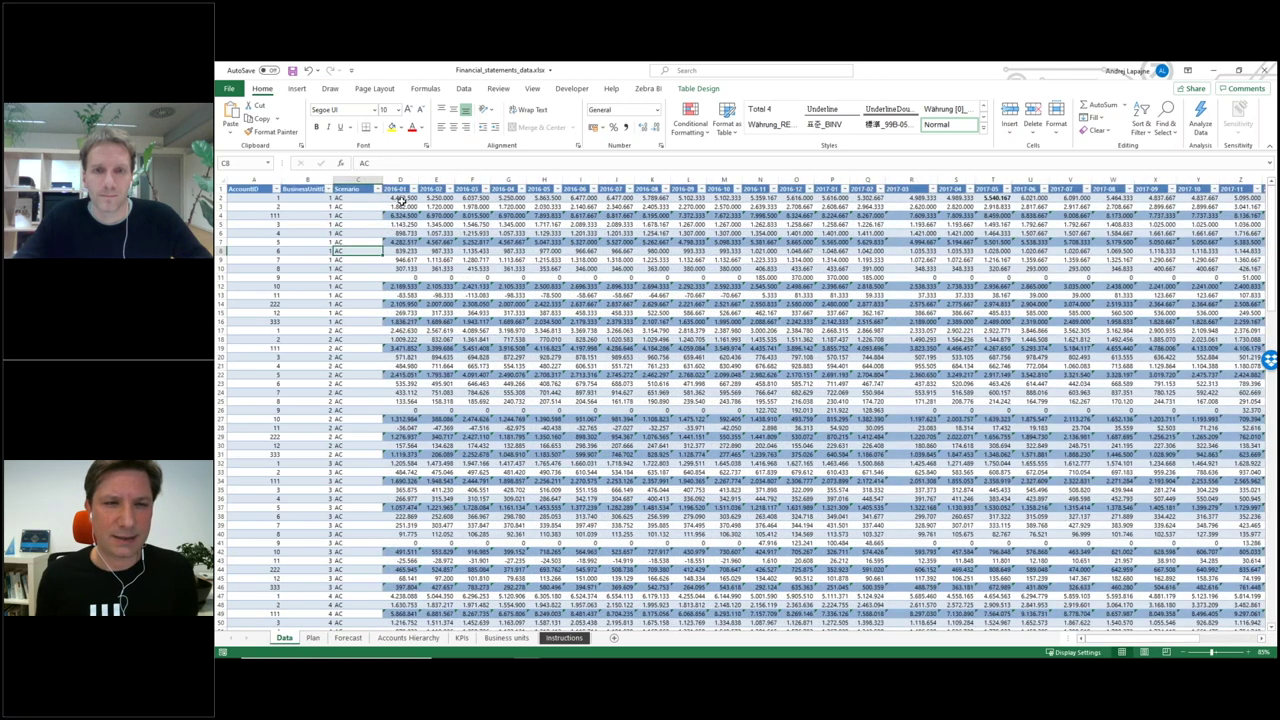
pyautogui.click(400, 198)
pyautogui.click(400, 215)
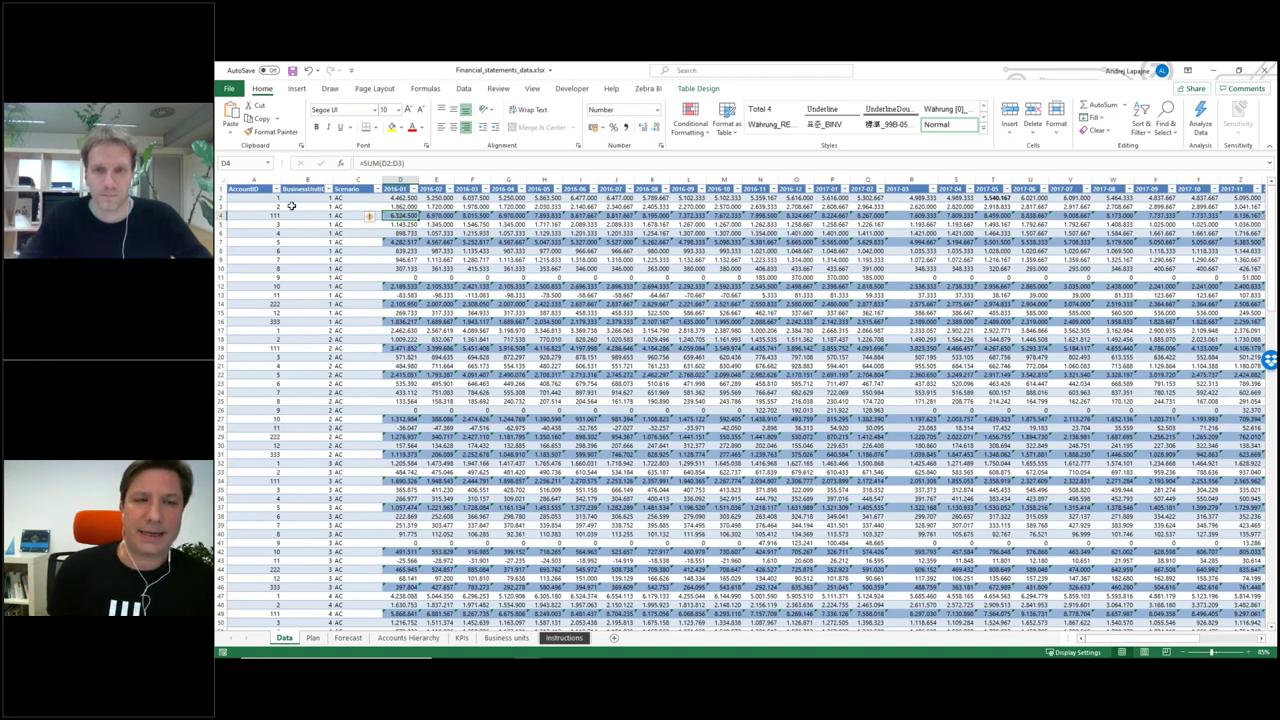
pyautogui.hotkey('ctrl', 'Home')
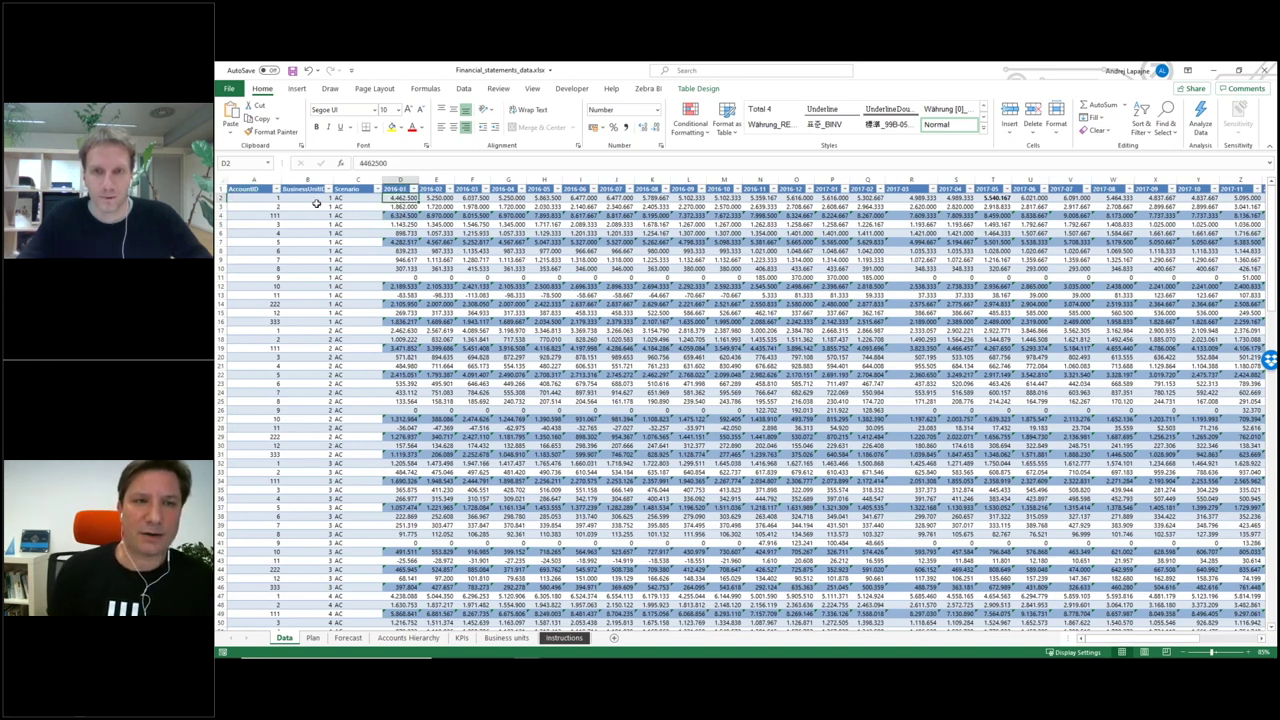
pyautogui.click(390, 199)
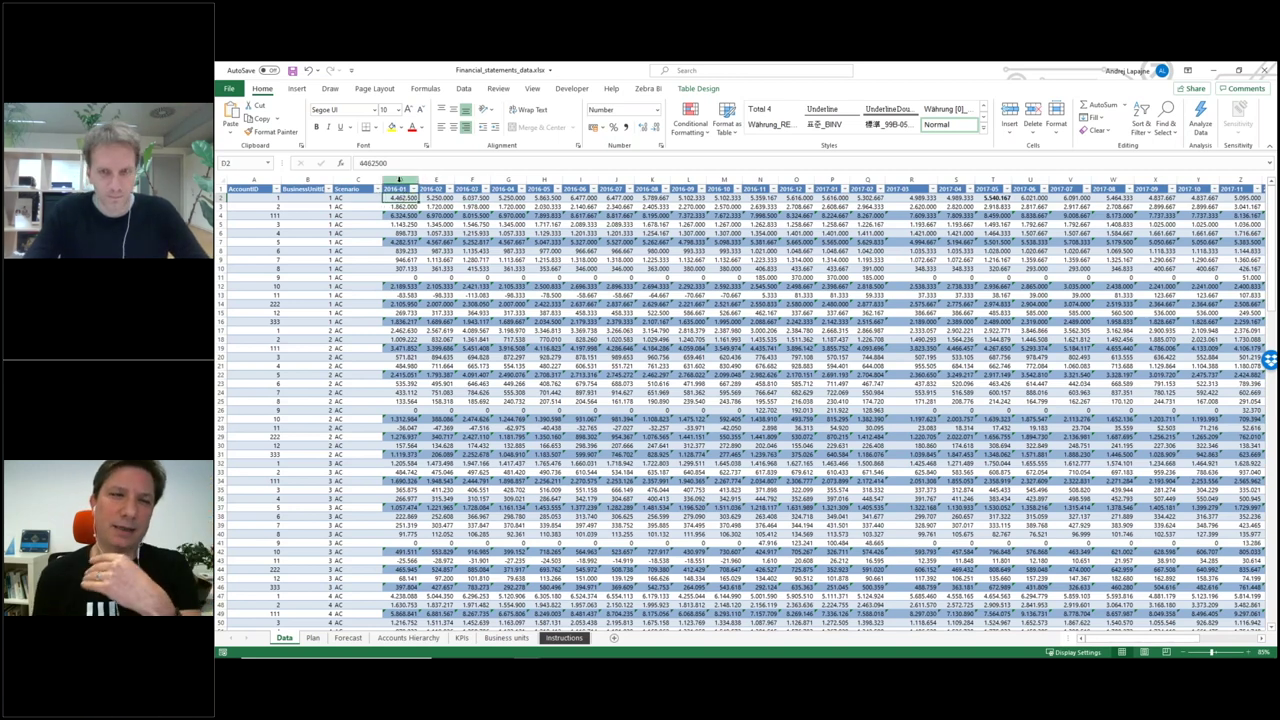
# Step: Highlight the Data sheet's monthly columns, first 2016-01 and 2016-03 individually, and finally the range from 2016-01 to 2017-04
pyautogui.click(398, 180)
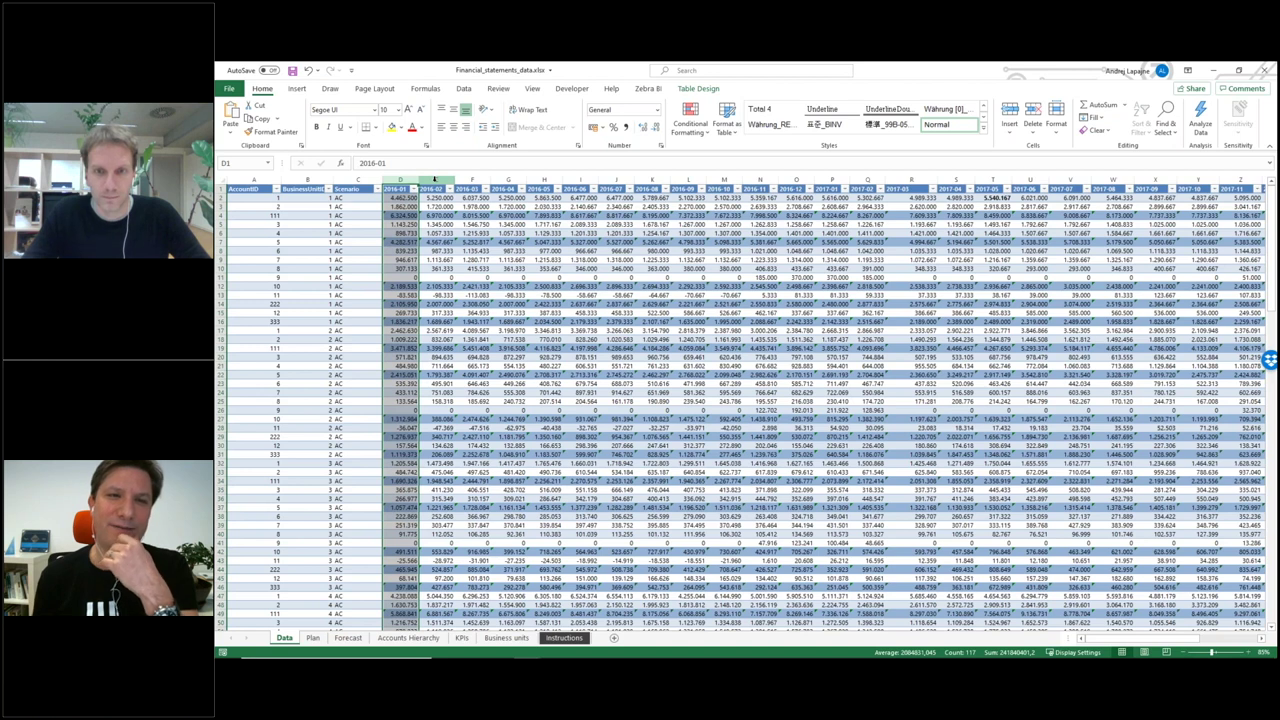
pyautogui.click(472, 180)
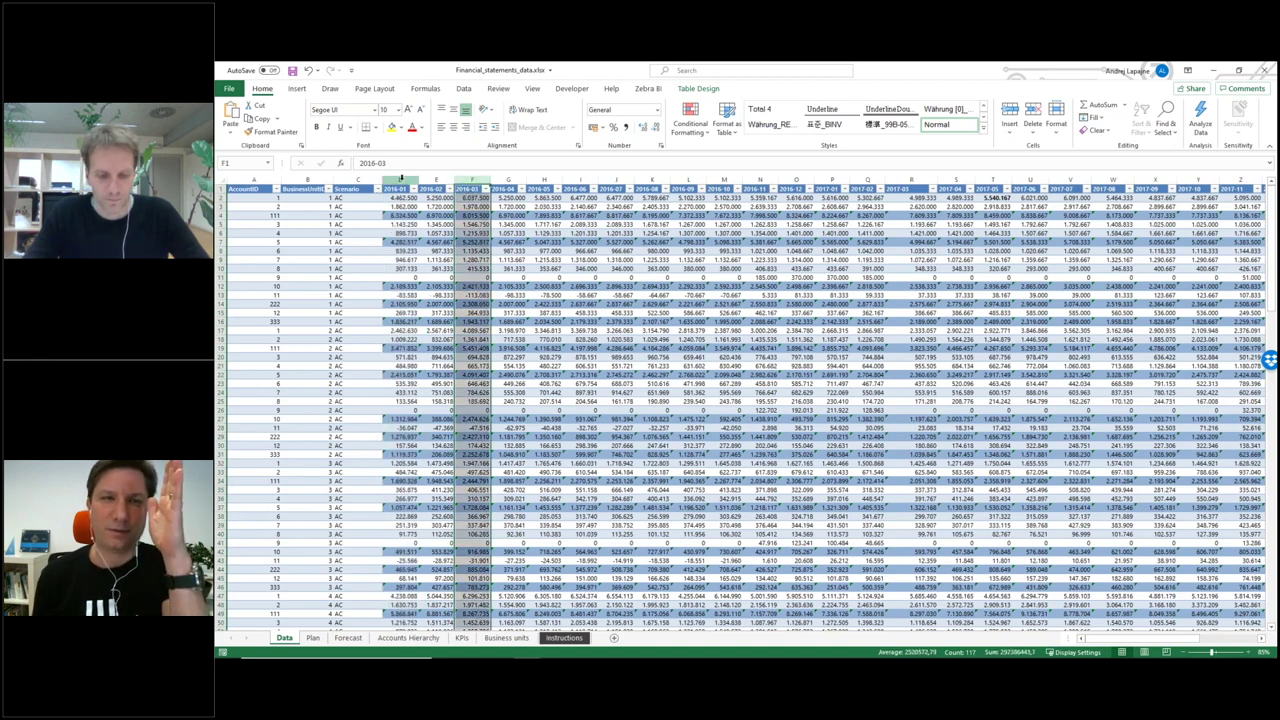
pyautogui.click(401, 180)
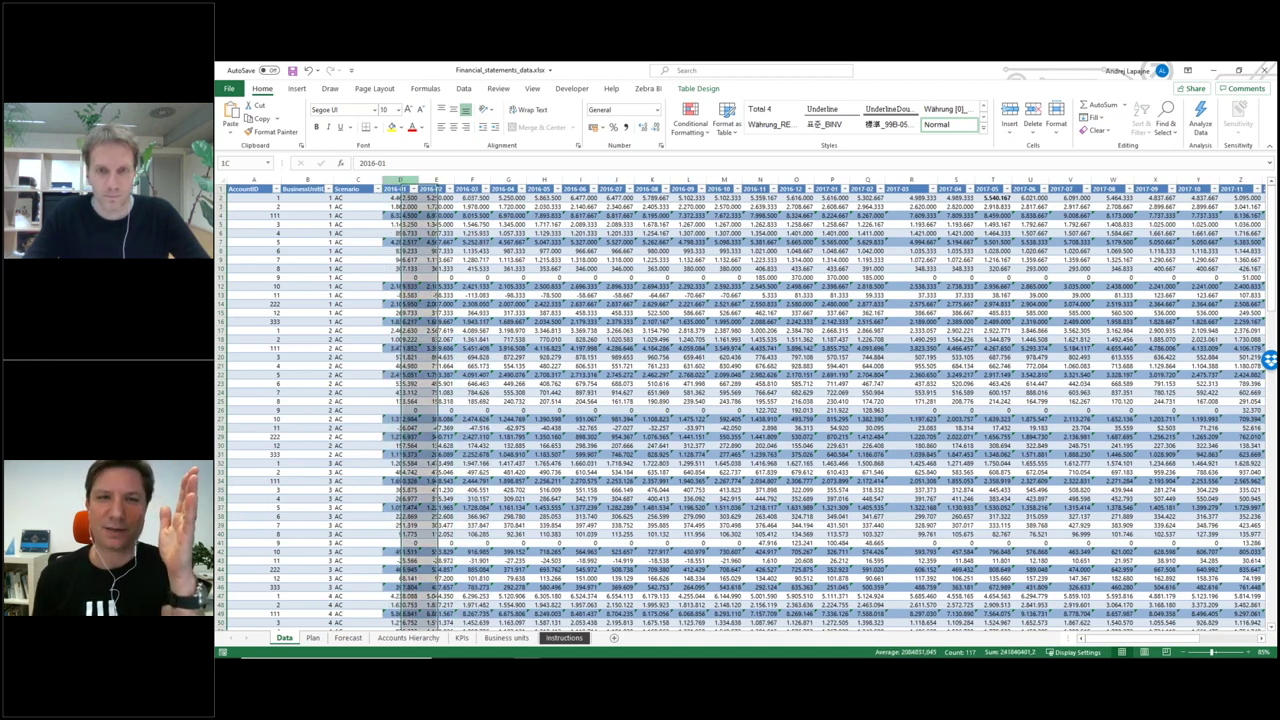
pyautogui.press('Escape')
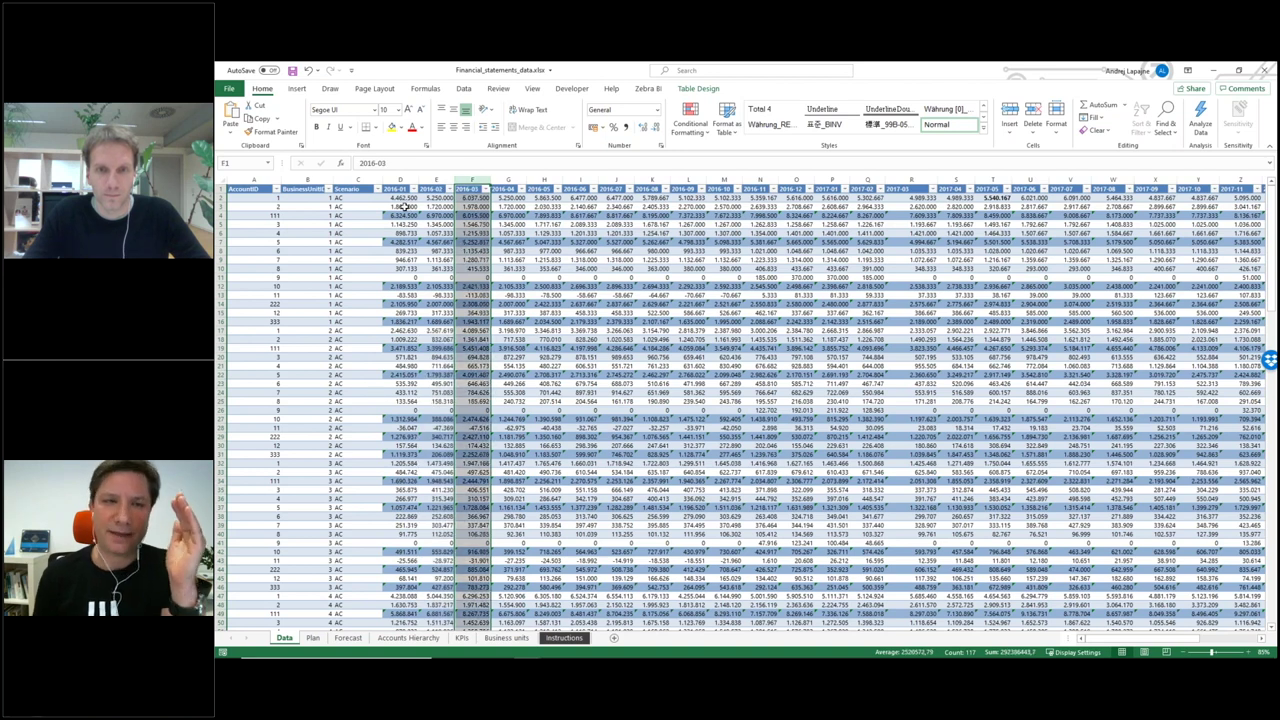
pyautogui.click(403, 207)
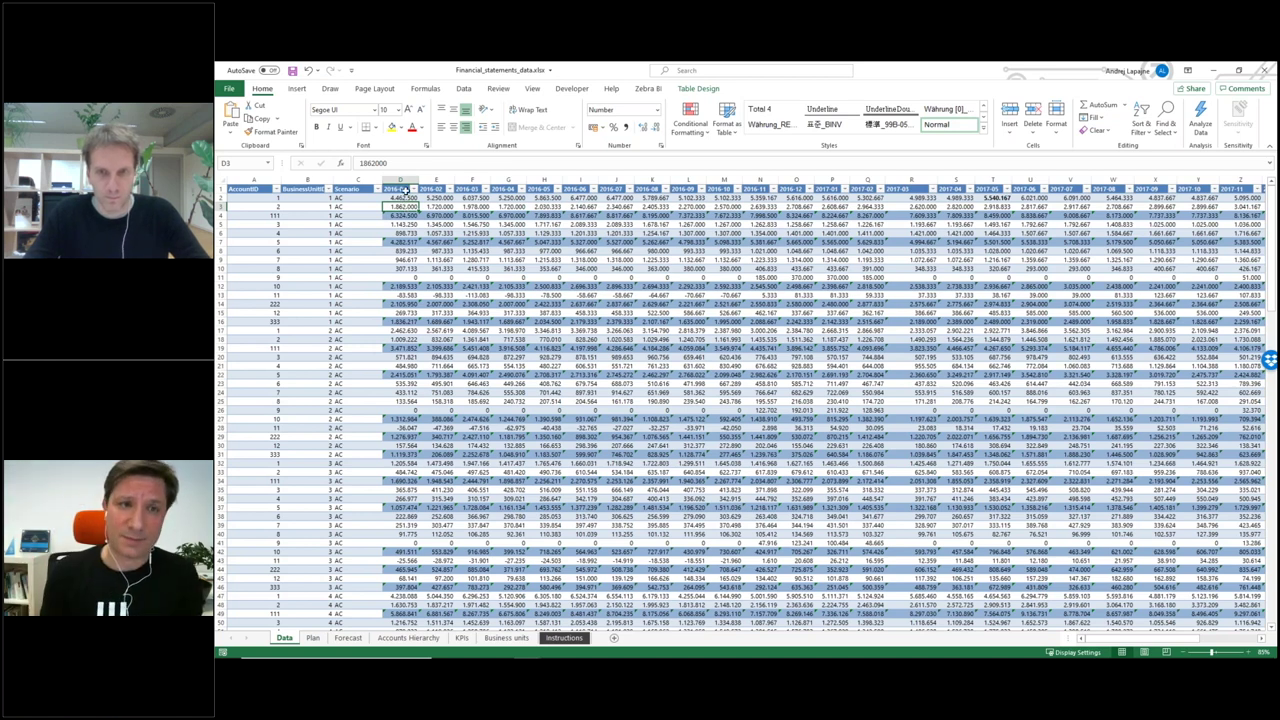
pyautogui.click(400, 183)
pyautogui.moveTo(400, 183); pyautogui.dragTo(960, 183)
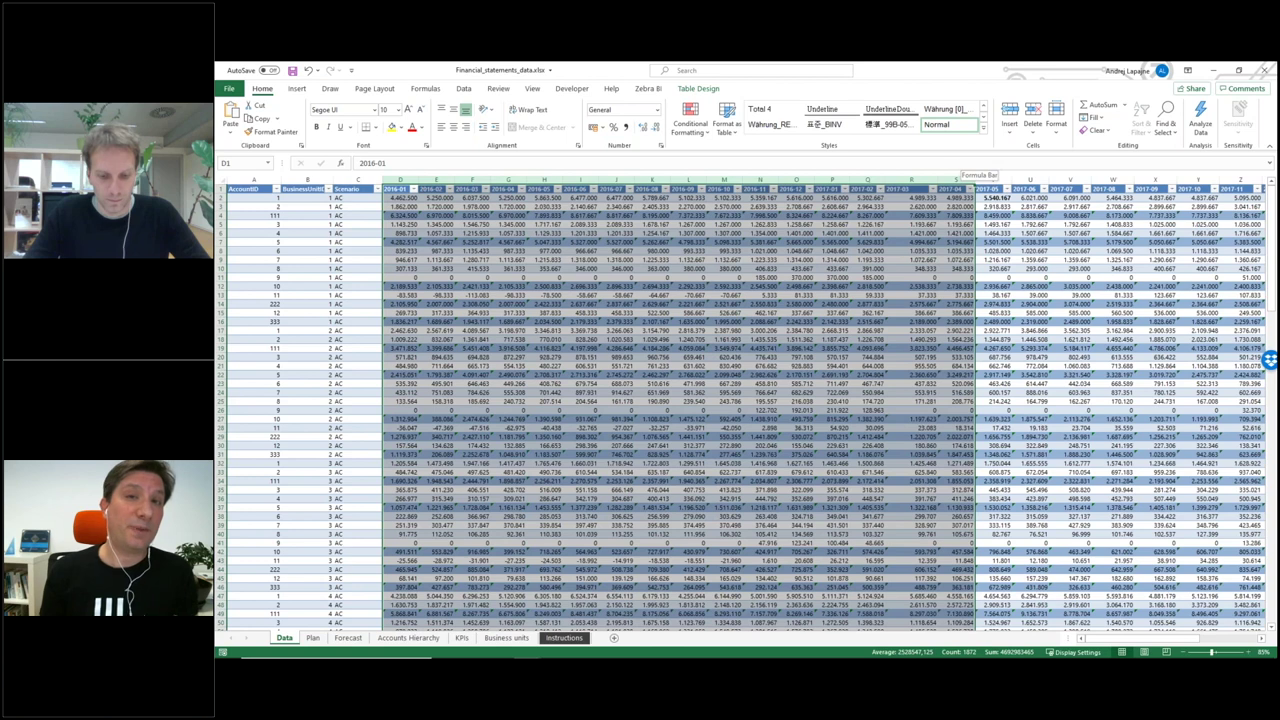
# Step: Inspect the 2016-01 amounts of the first business unit, including the formula in the account 5 row
pyautogui.click(401, 199)
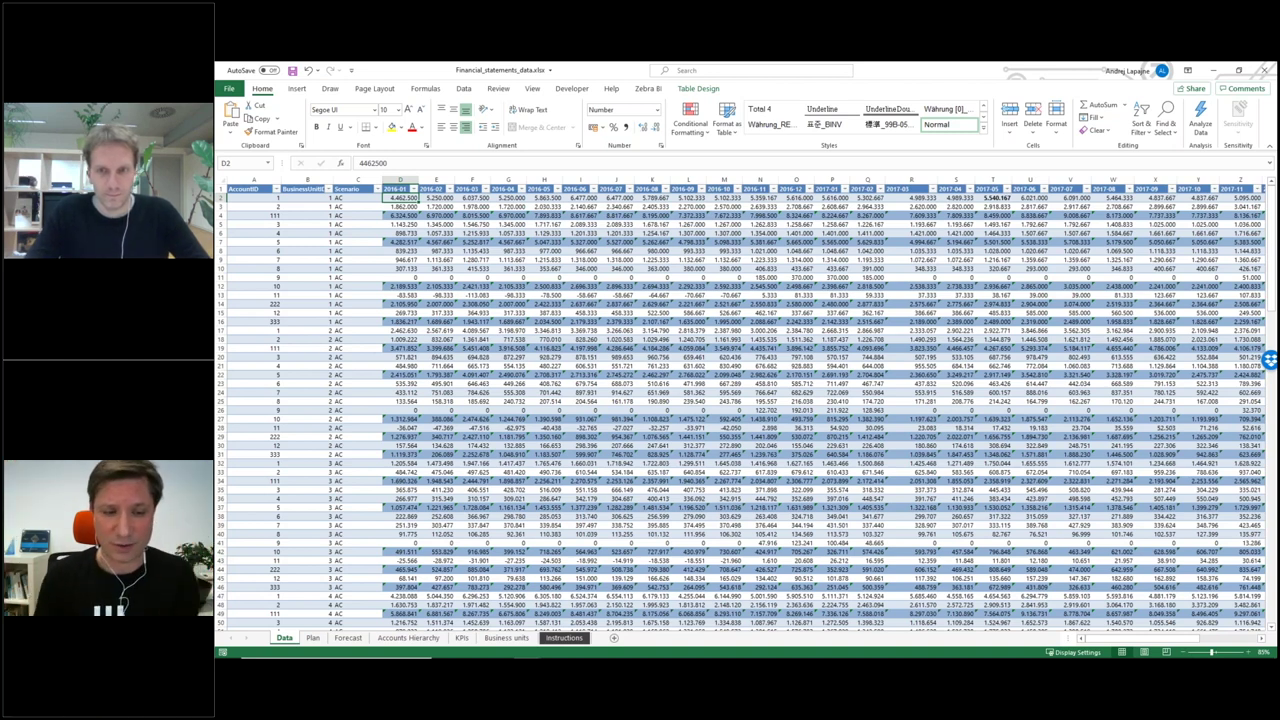
pyautogui.click(411, 255)
pyautogui.click(407, 240)
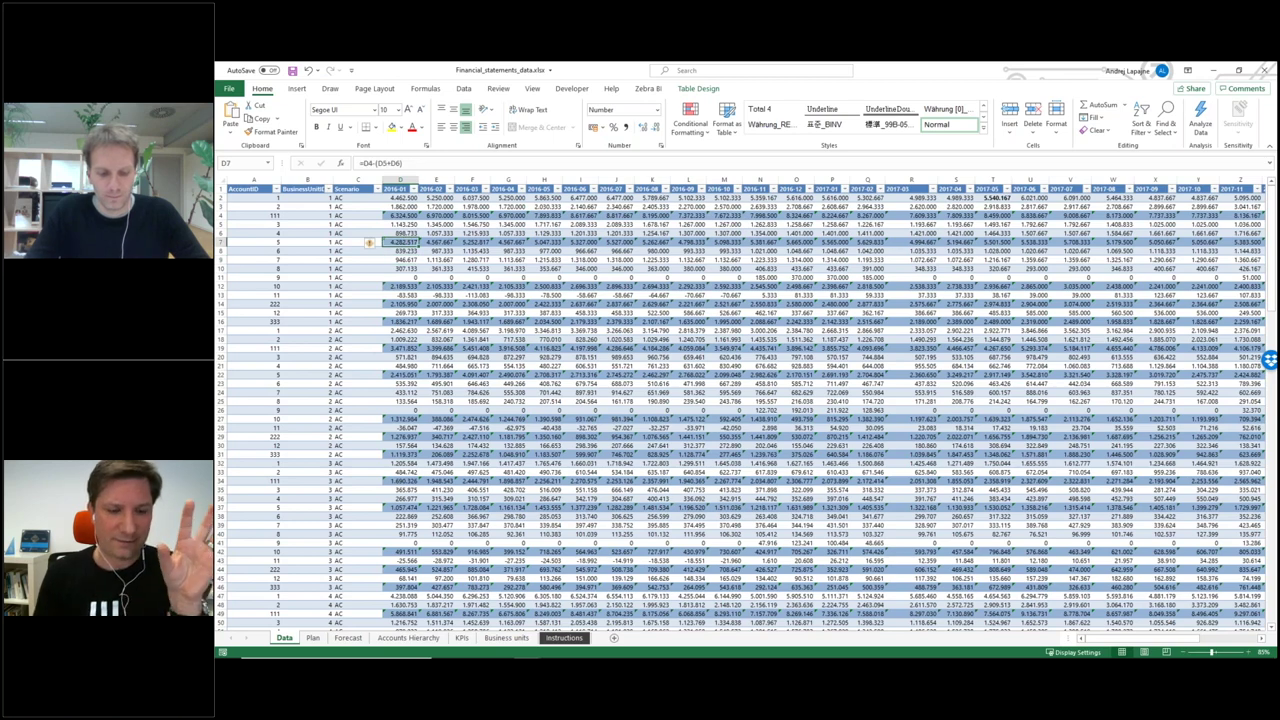
# Step: Open the Accounts Hierarchy sheet and go through the Account column from Product revenue to Research and development
pyautogui.click(407, 638)
pyautogui.click(364, 389)
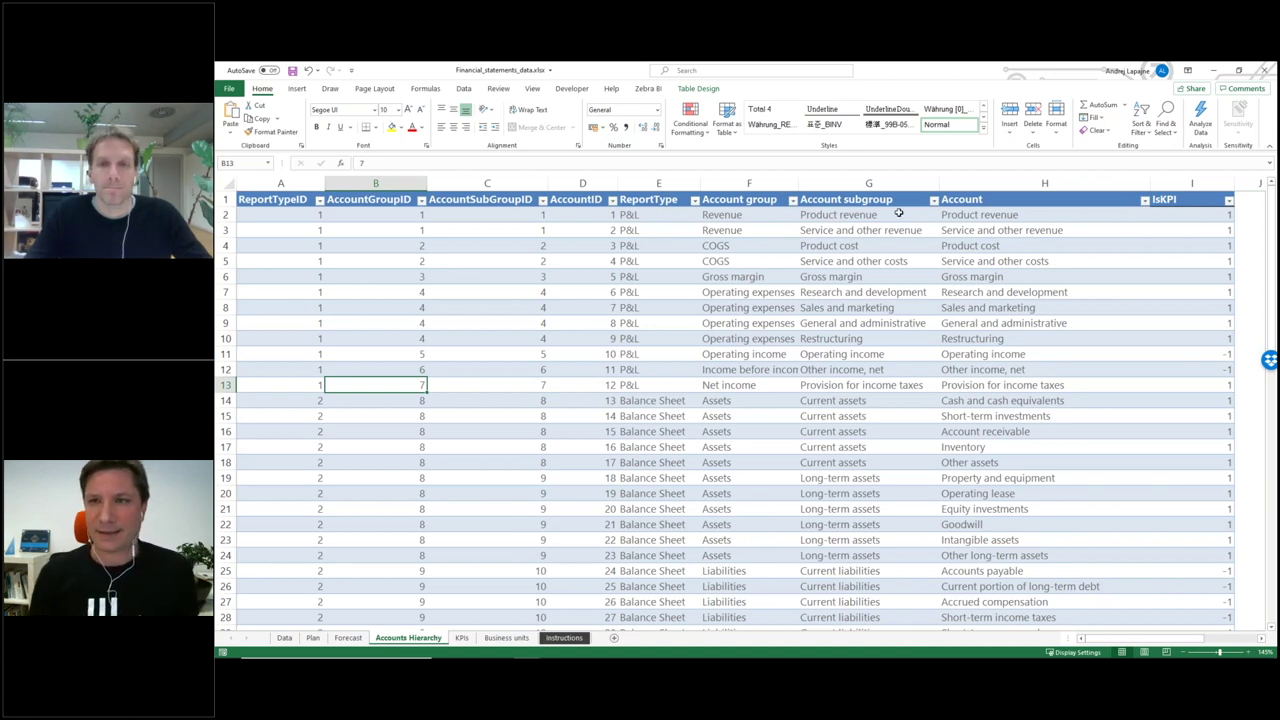
pyautogui.click(1045, 183)
pyautogui.click(1000, 215)
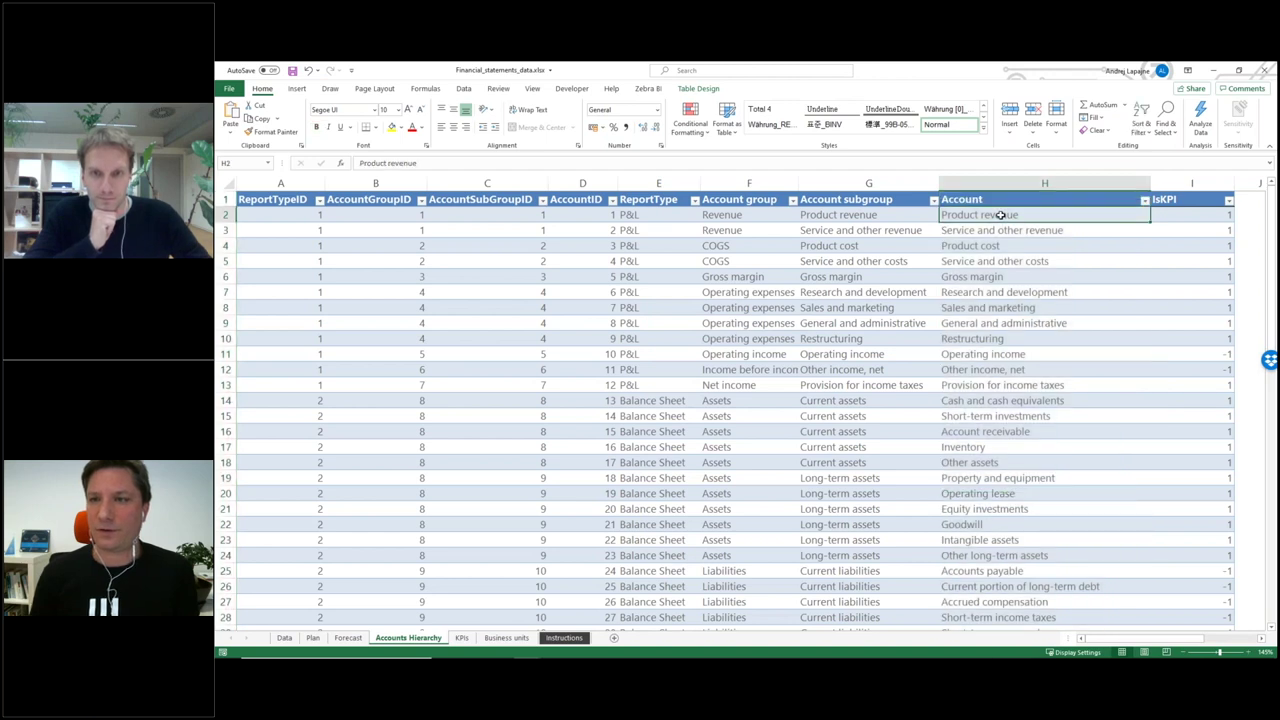
pyautogui.press('Down')
pyautogui.press('Down')
pyautogui.press('Down')
pyautogui.press('Down')
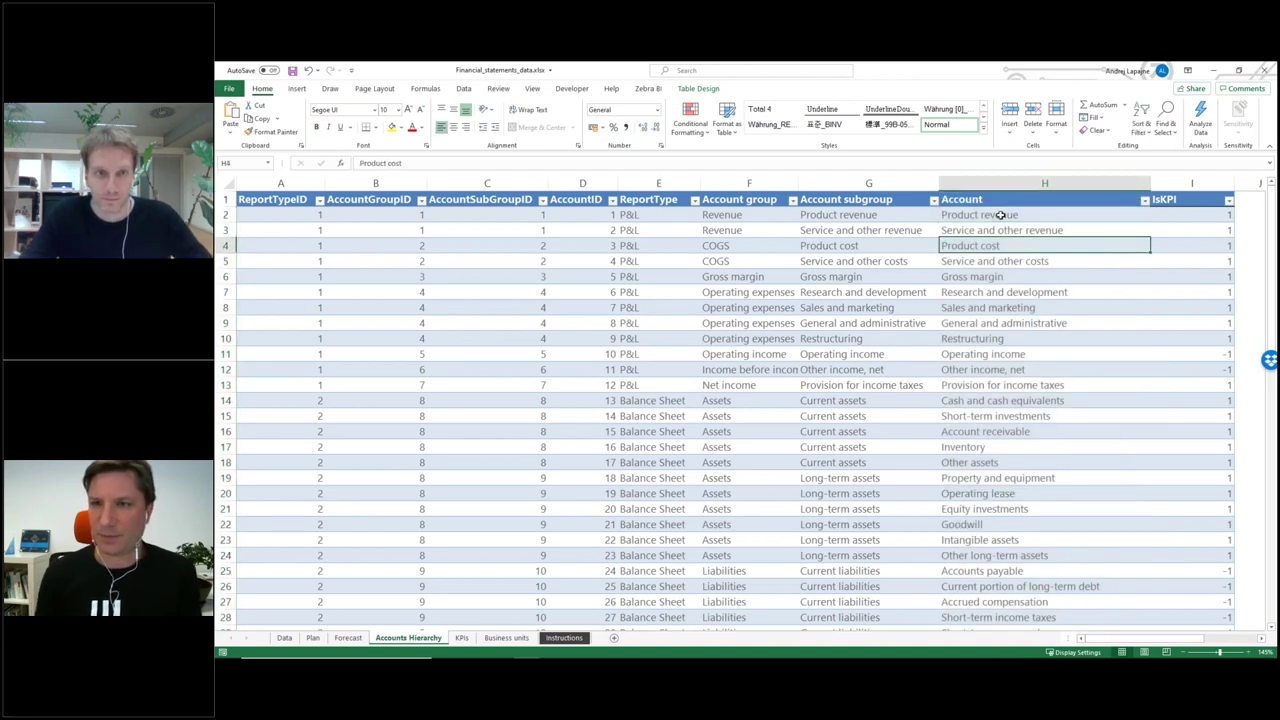
pyautogui.press('Down')
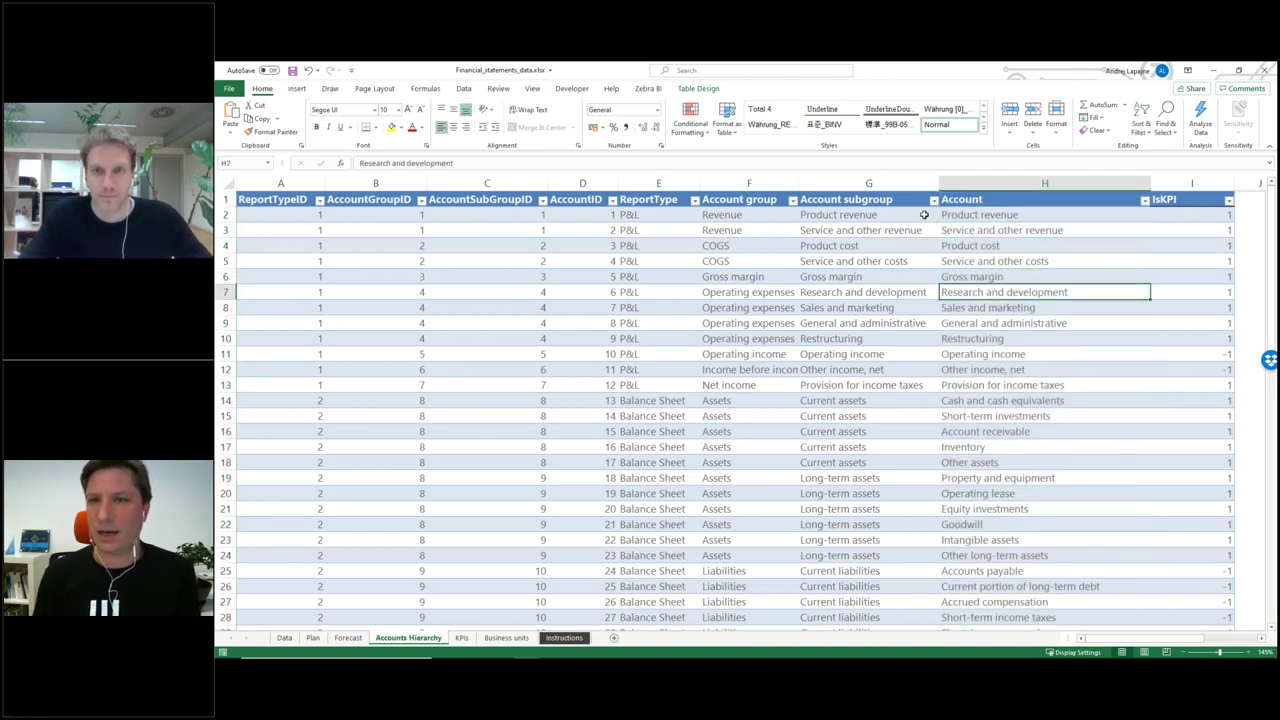
# Step: Compare the first Account subgroup entries with their account groups and highlight the Account group cells in rows 2 to 9
pyautogui.click(903, 215)
pyautogui.click(857, 265)
pyautogui.click(856, 225)
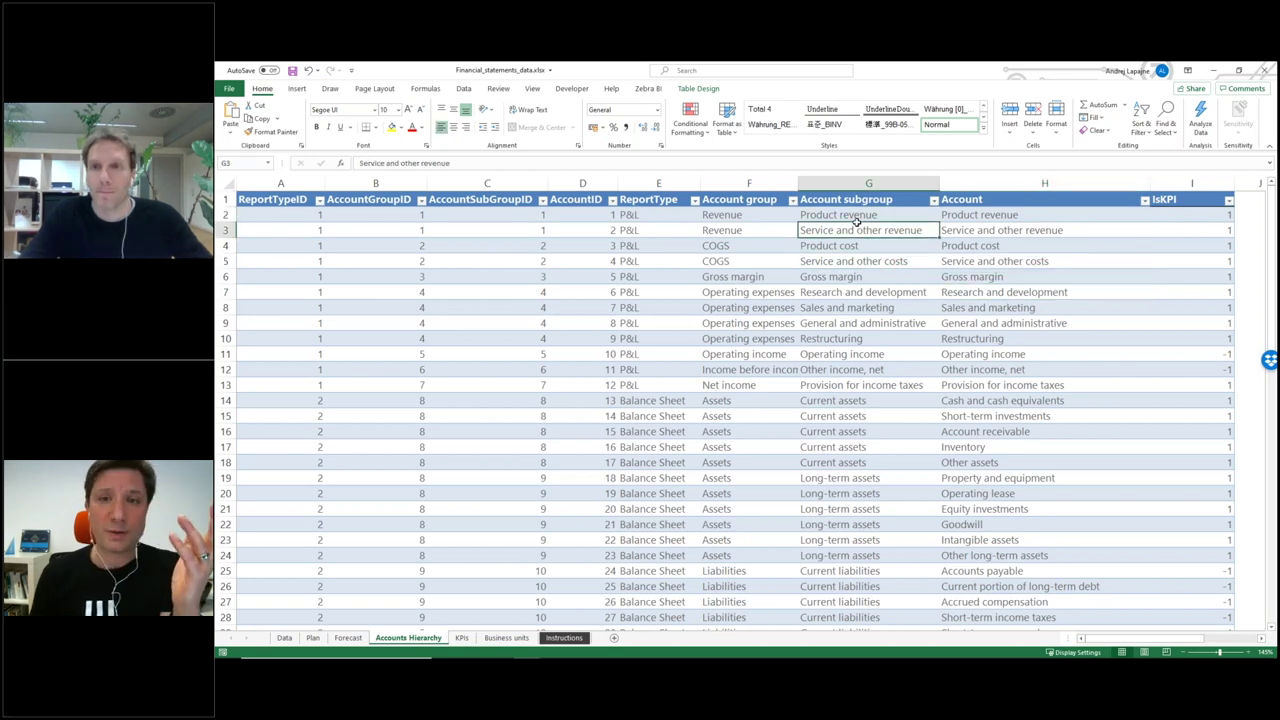
pyautogui.click(763, 216)
pyautogui.click(858, 214)
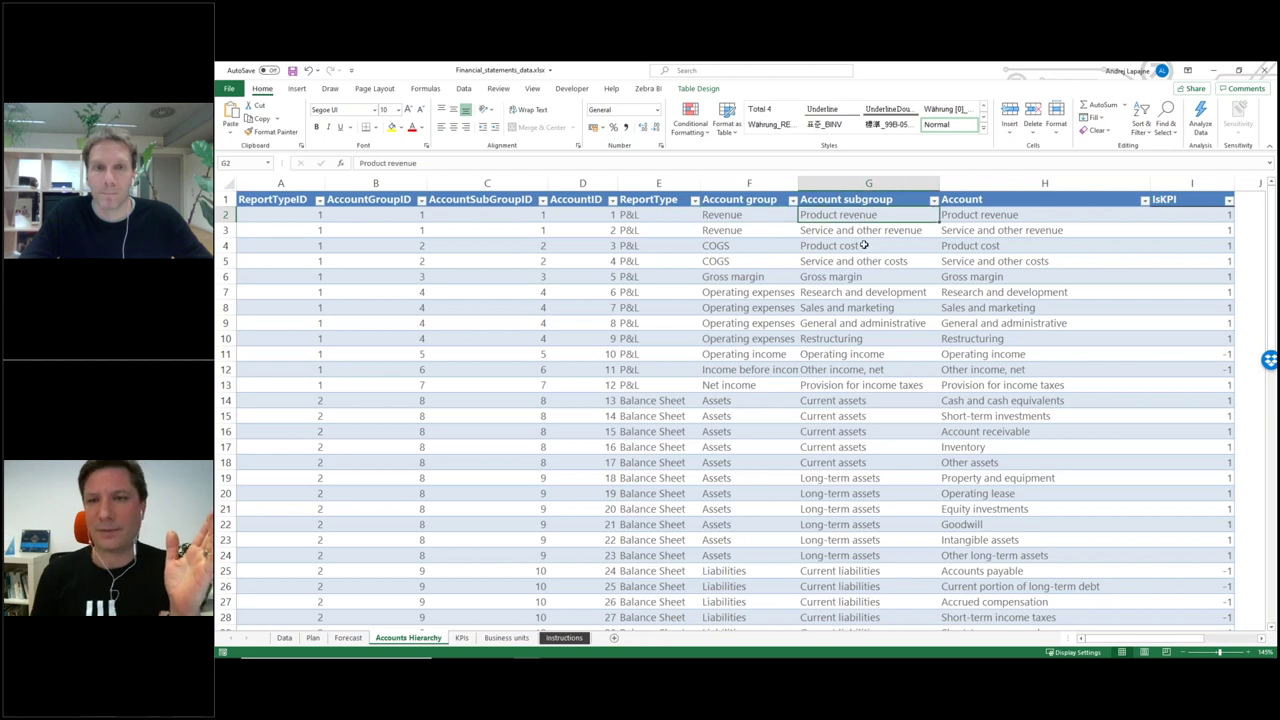
pyautogui.click(866, 255)
pyautogui.moveTo(747, 217); pyautogui.dragTo(749, 313)
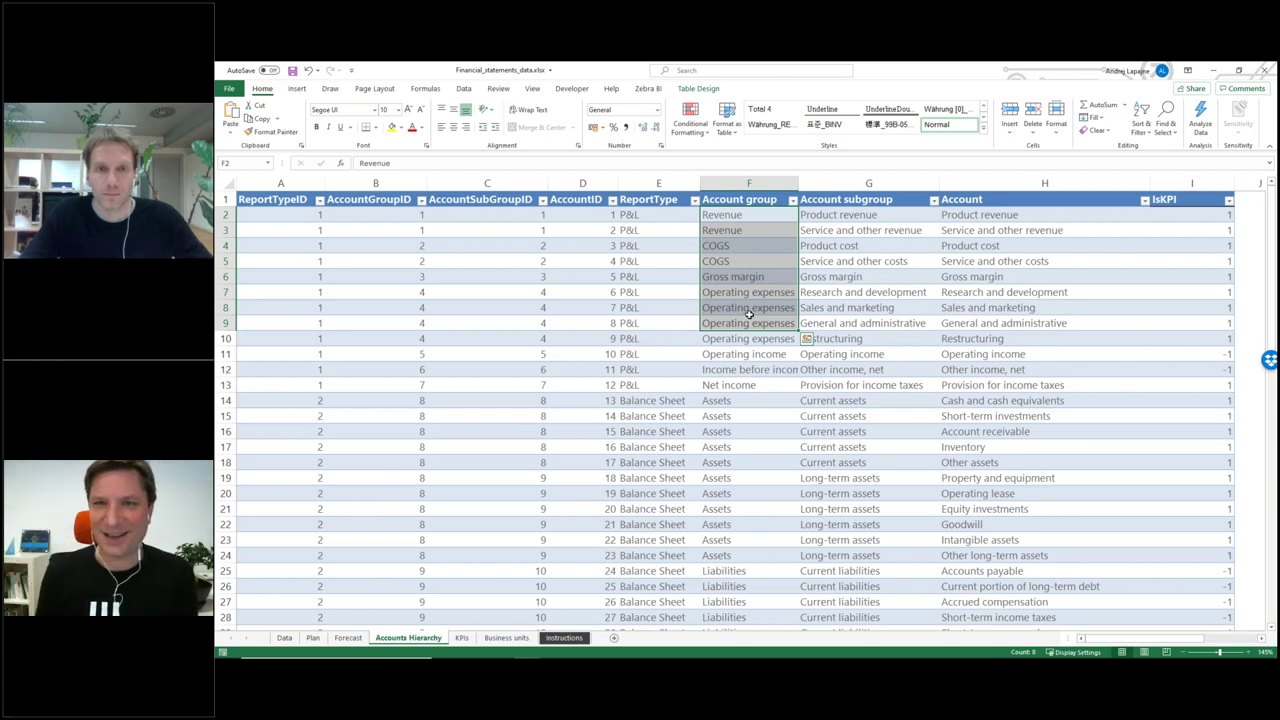
# Step: Highlight the Account group to Account columns together, and individually the Account, AccountID, Account subgroup and AccountSubGroupID columns
pyautogui.moveTo(749, 193); pyautogui.dragTo(1040, 193)
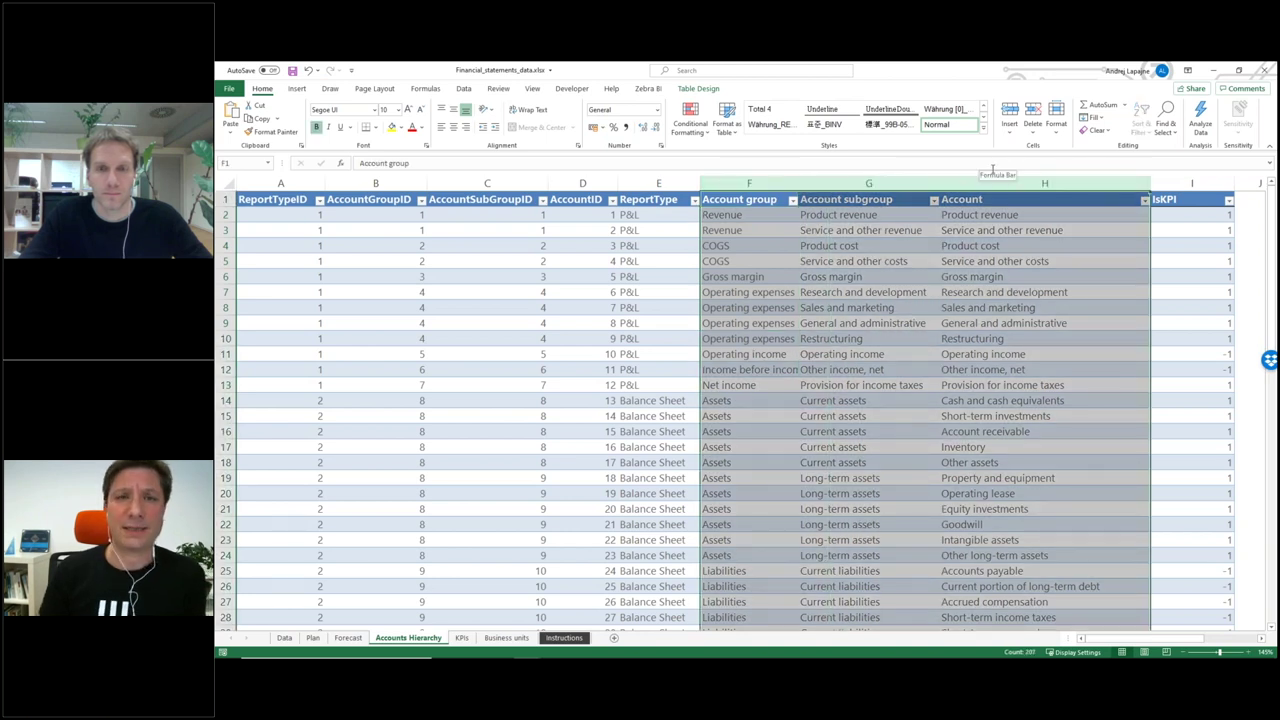
pyautogui.click(744, 245)
pyautogui.click(1000, 180)
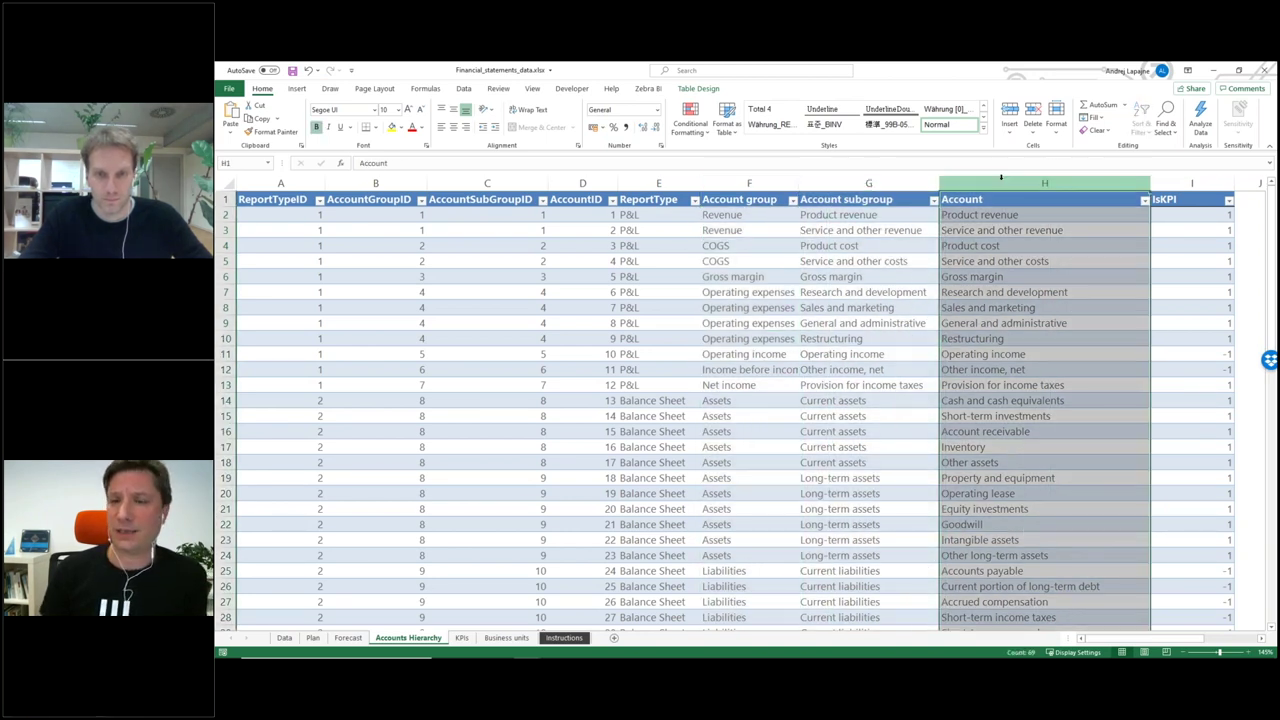
pyautogui.click(580, 179)
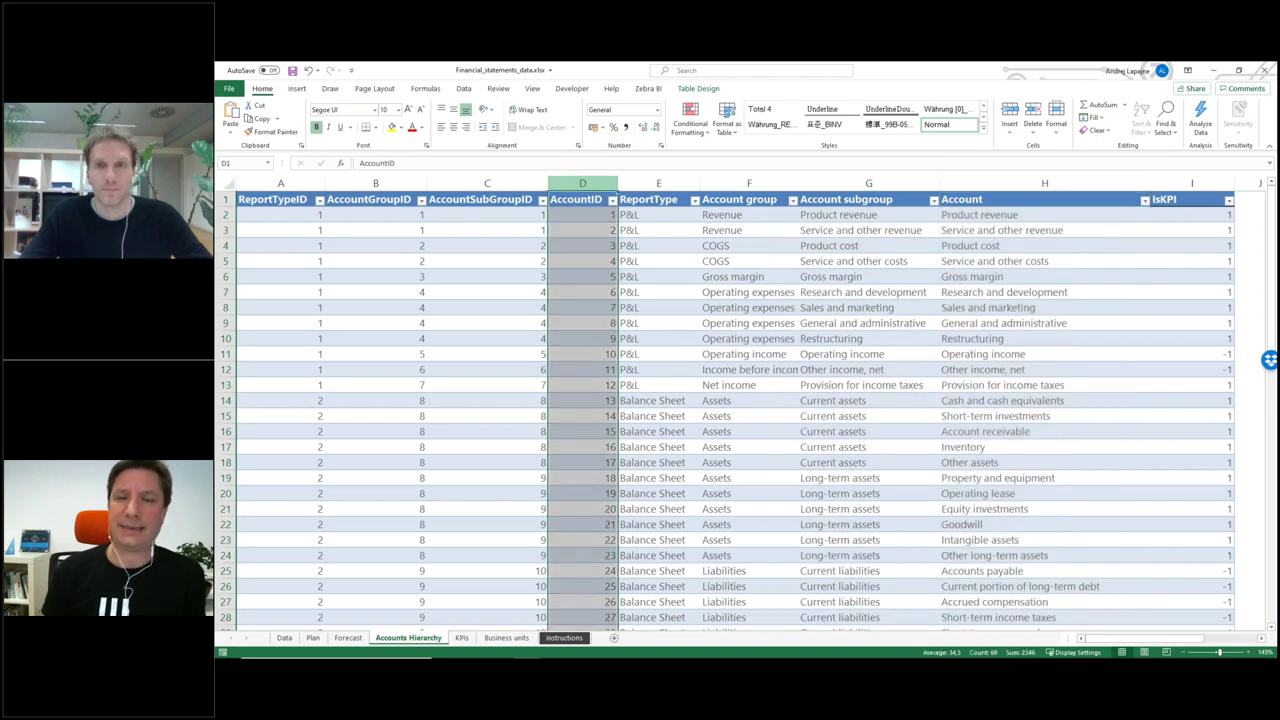
pyautogui.click(1044, 183)
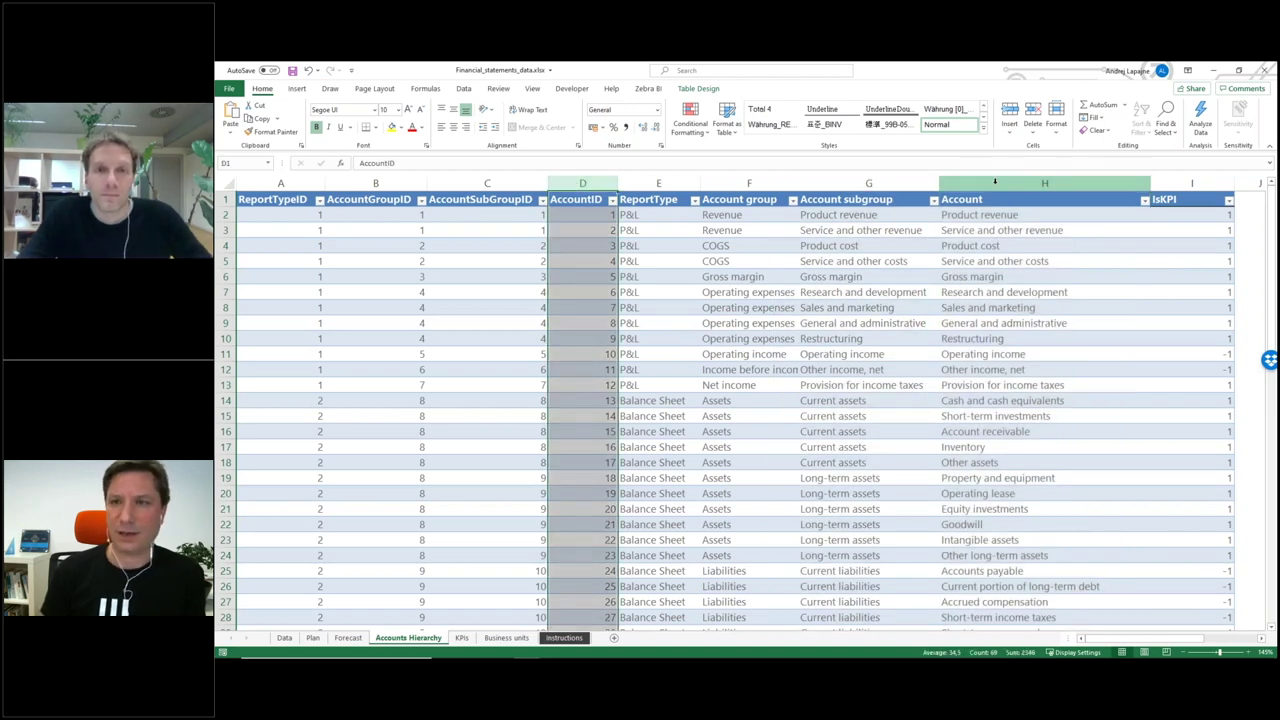
pyautogui.click(582, 183)
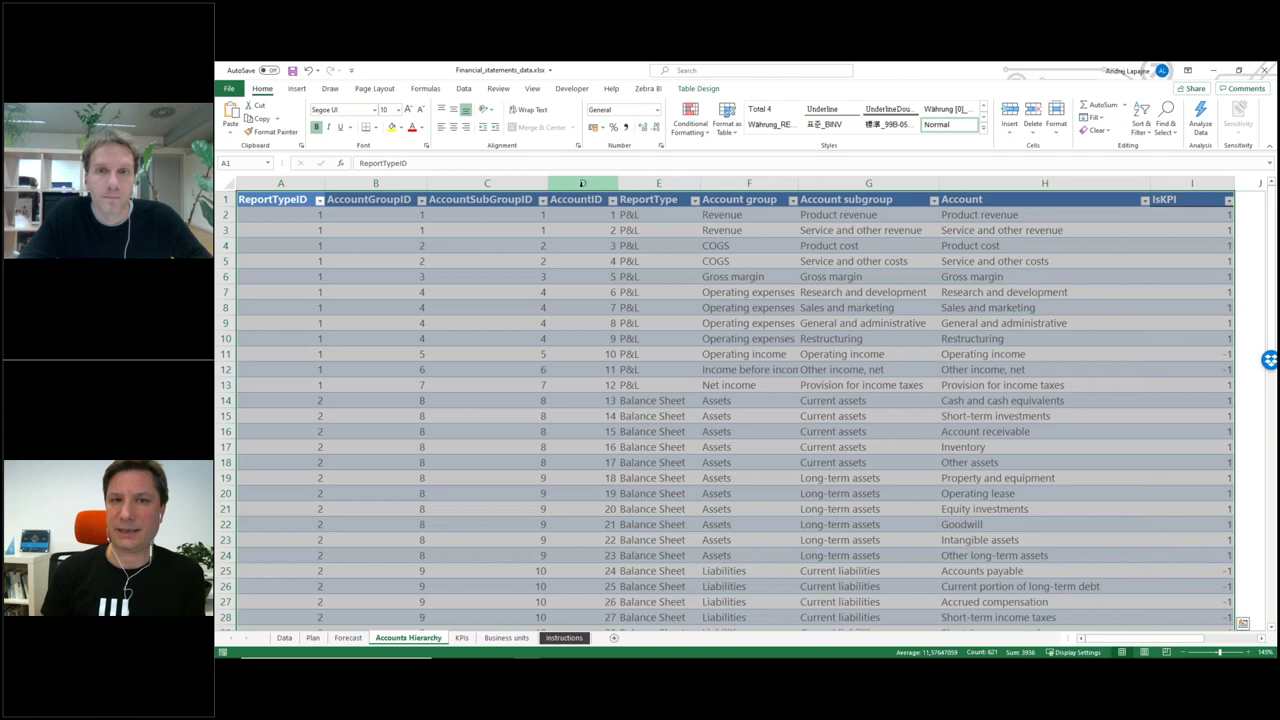
pyautogui.click(844, 178)
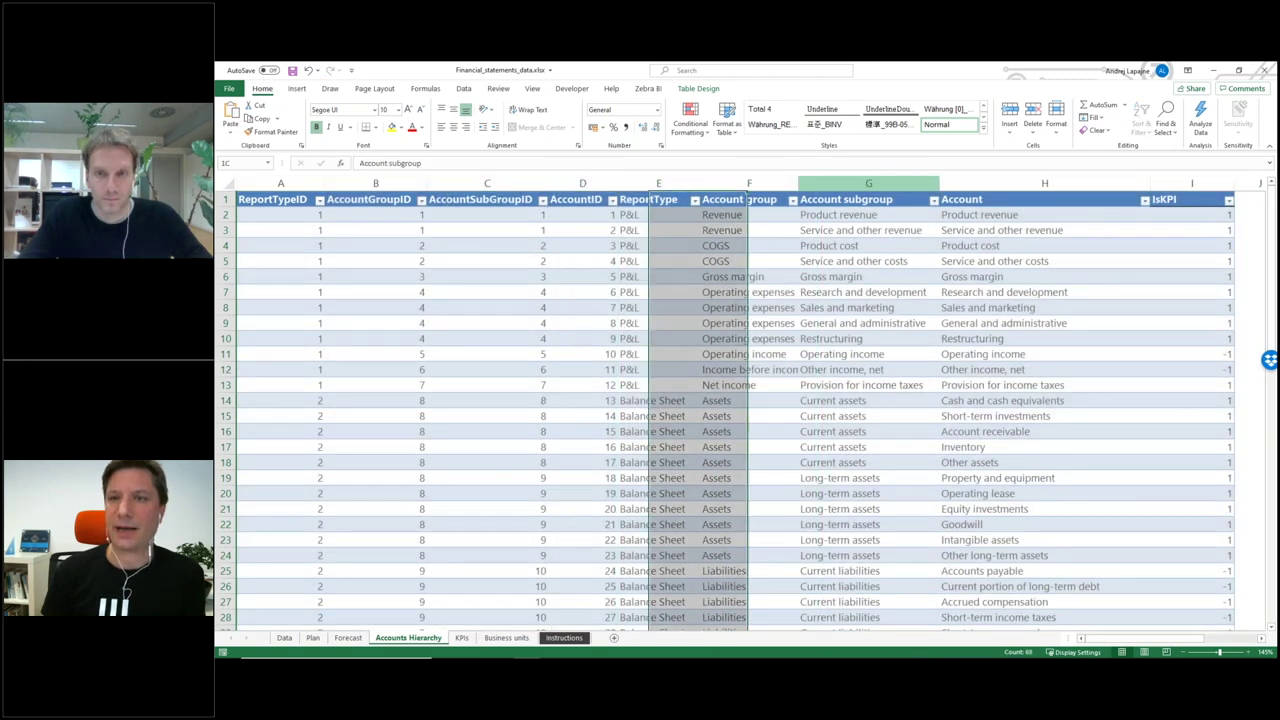
pyautogui.click(480, 184)
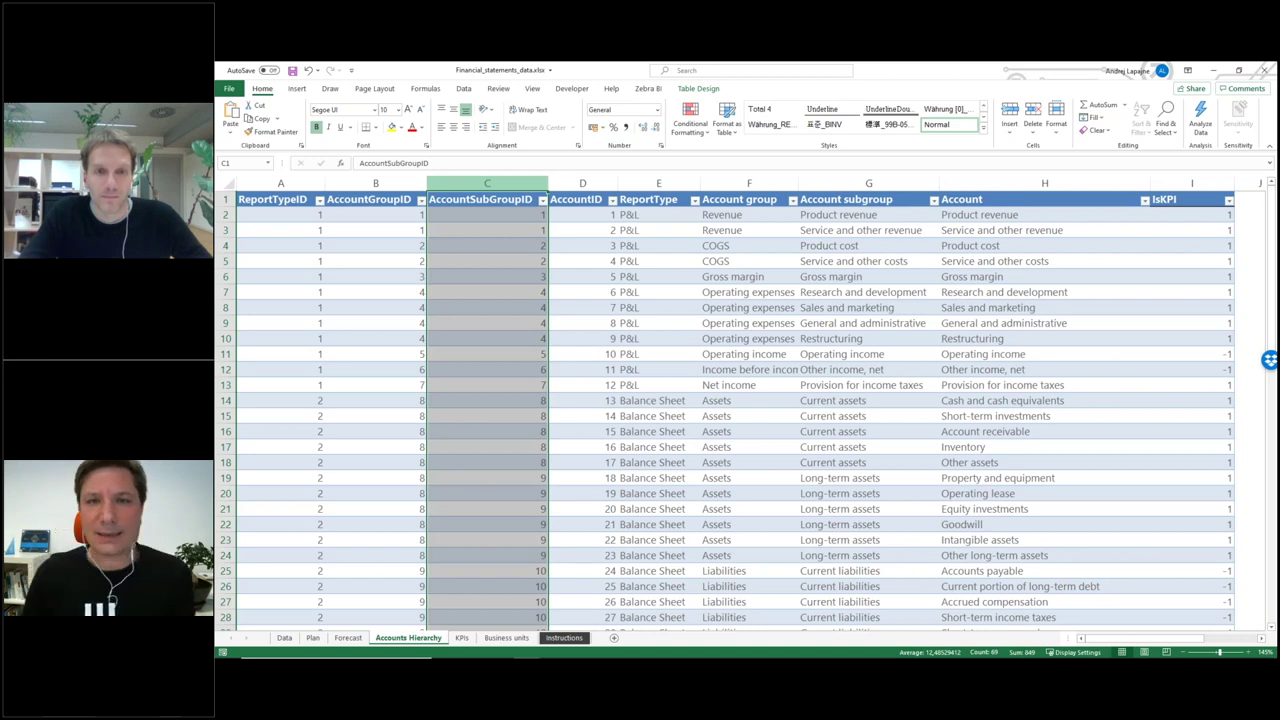
# Step: Inspect the Product revenue and Service and other revenue accounts and highlight all entries of the Account column
pyautogui.click(979, 214)
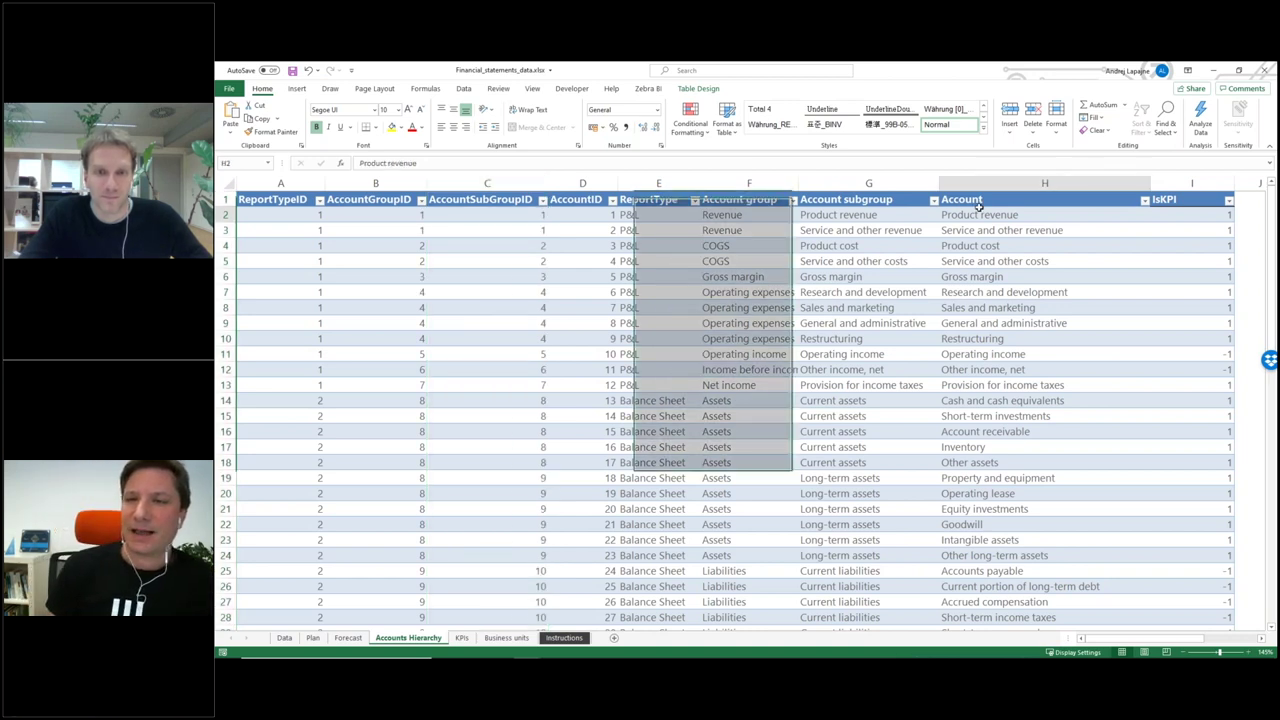
pyautogui.hotkey('ctrl', 'c')
pyautogui.click(981, 222)
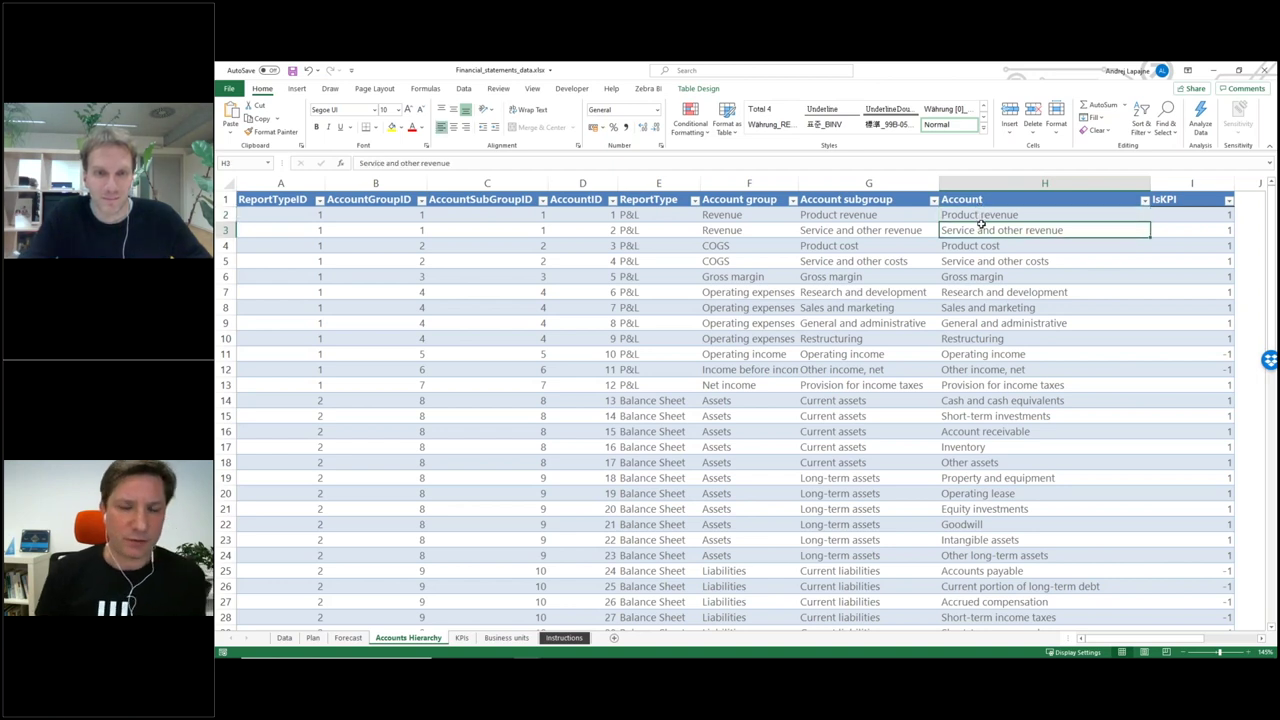
pyautogui.click(1001, 200)
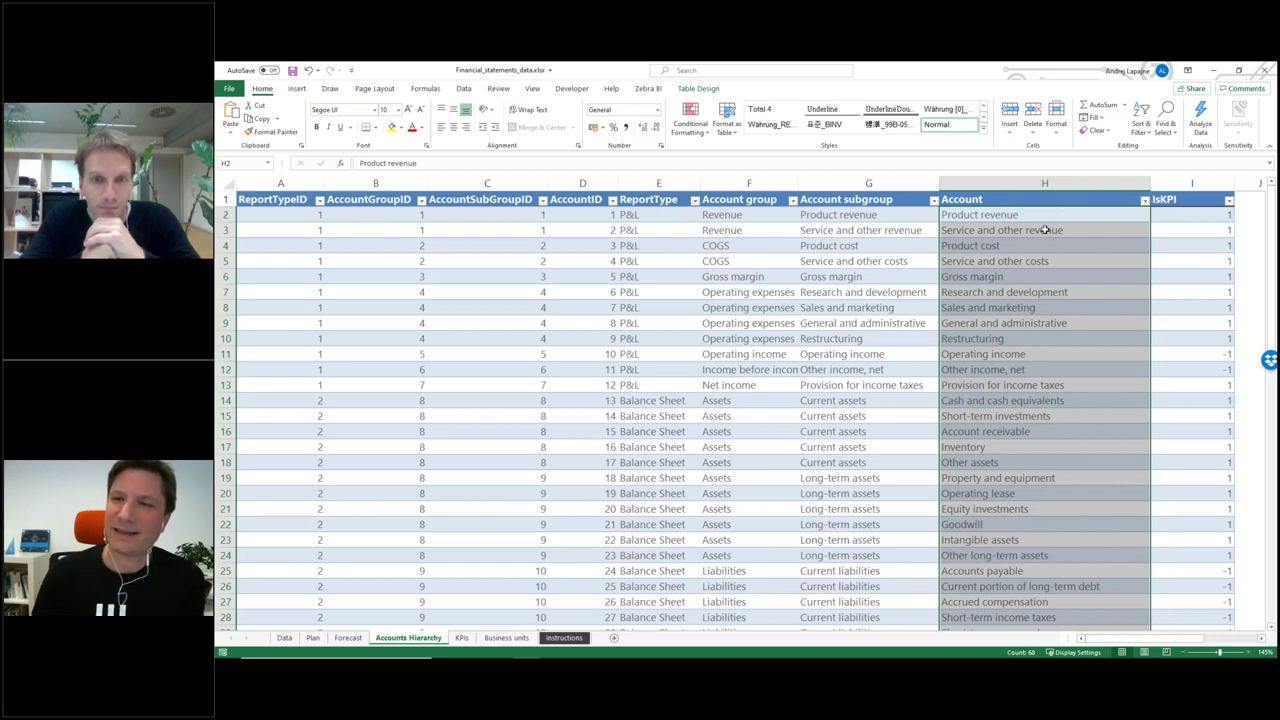
pyautogui.click(1048, 230)
pyautogui.click(1037, 215)
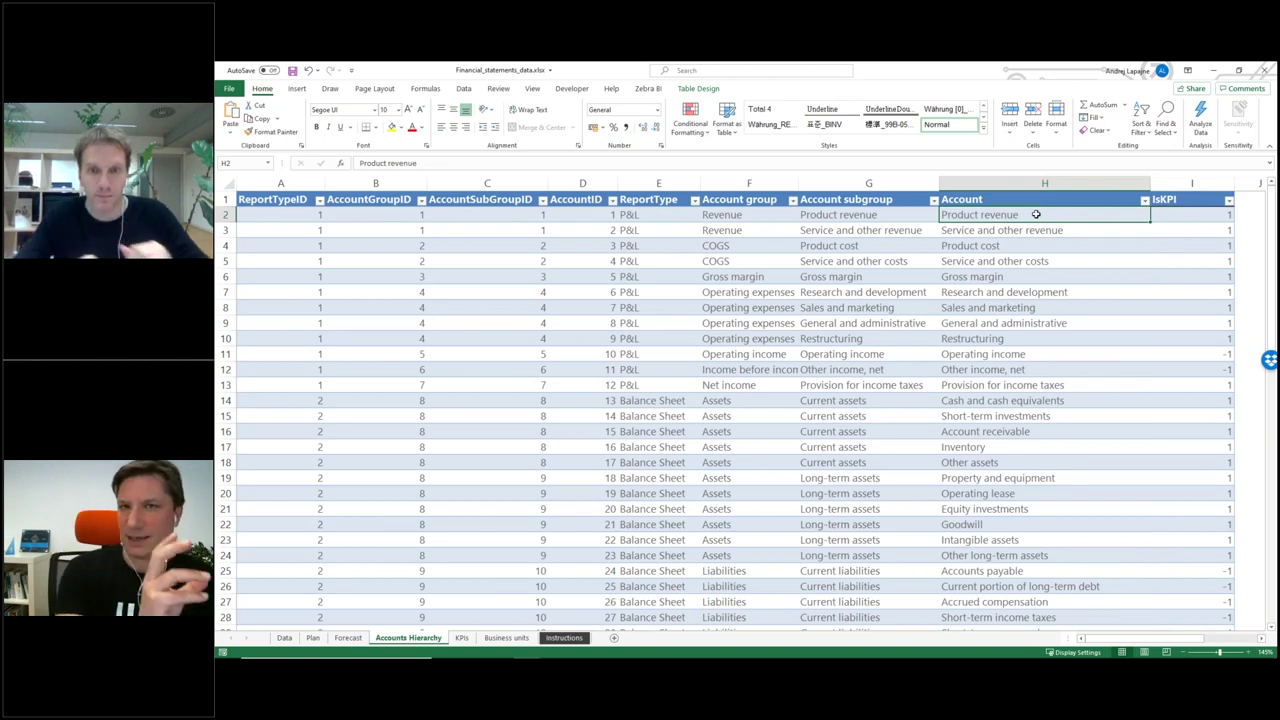
# Step: Go through the P&L accounts from Service and other revenue to Restructuring, and look over the balance sheet and cash flow accounts
pyautogui.click(1024, 230)
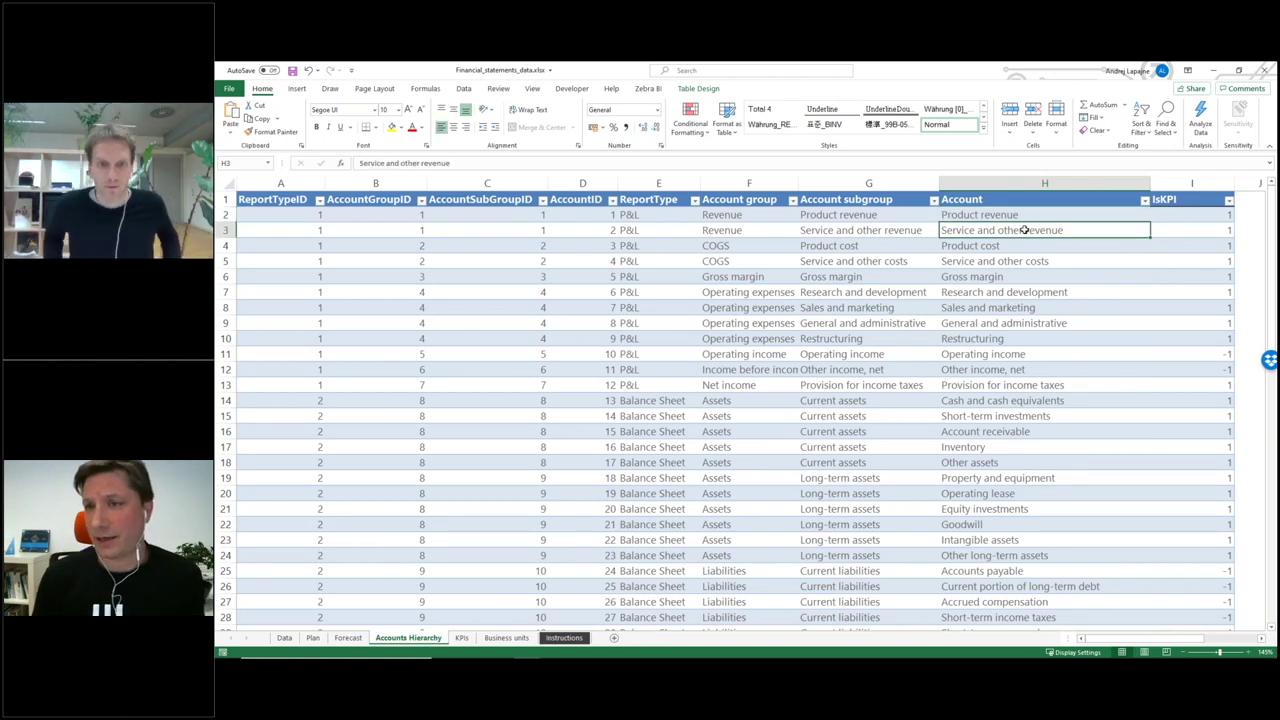
pyautogui.click(1020, 245)
pyautogui.click(1018, 279)
pyautogui.click(1012, 307)
pyautogui.click(1008, 323)
pyautogui.click(1005, 338)
pyautogui.scroll(-10, 1003, 348)
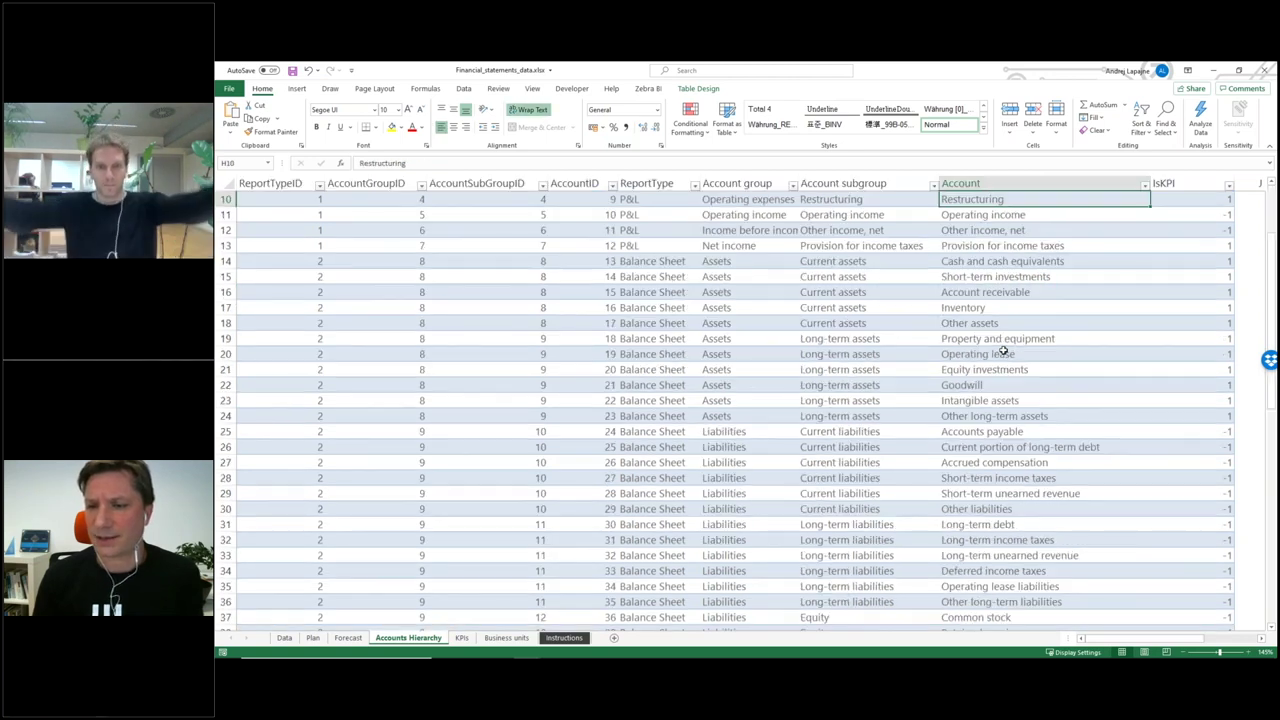
pyautogui.scroll(-2, 1003, 350)
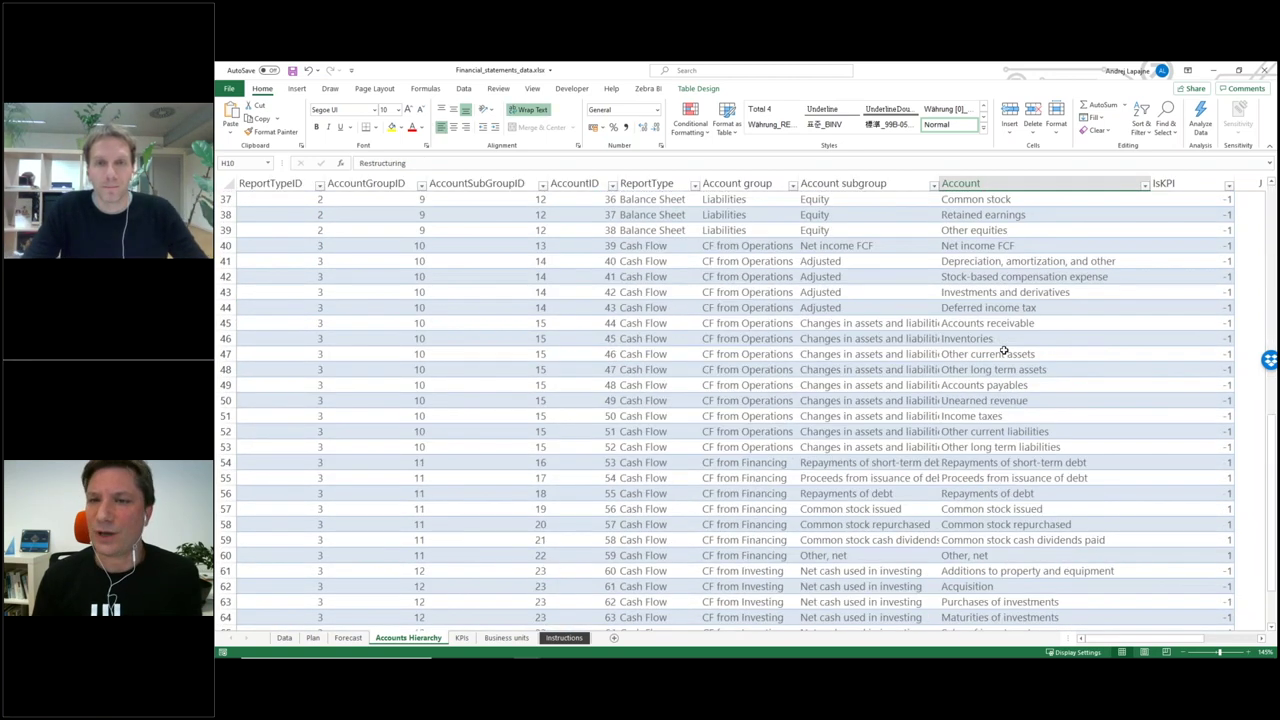
pyautogui.scroll(2, 1003, 350)
# Step: Examine the accounts around Common stock where the balance sheet meets the cash flow section, ending at Investments and derivatives
pyautogui.click(990, 292)
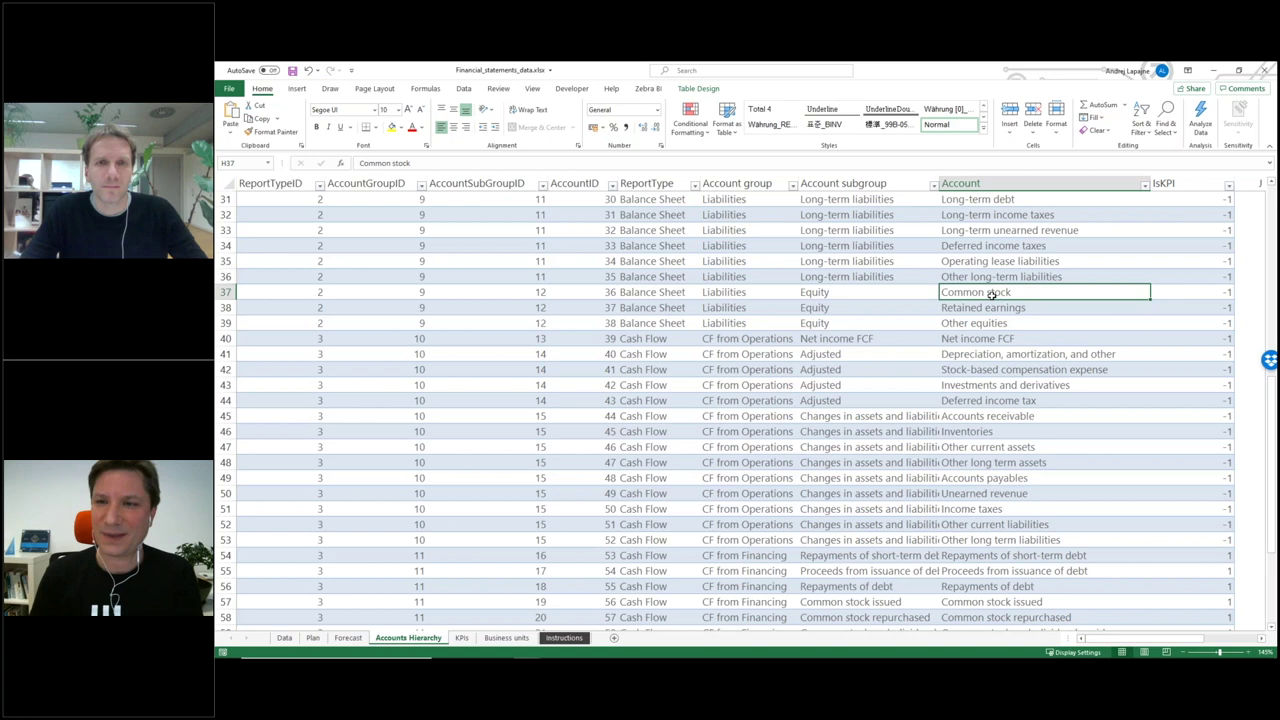
pyautogui.press('Up')
pyautogui.press('Up')
pyautogui.press('Up')
pyautogui.press('Down')
pyautogui.press('Down')
pyautogui.press('Down')
pyautogui.press('Down')
pyautogui.press('Down')
pyautogui.press('Down')
pyautogui.press('Down')
pyautogui.press('Up')
pyautogui.press('Up')
pyautogui.press('Up')
pyautogui.press('Down')
pyautogui.press('Up')
pyautogui.press('Up')
pyautogui.press('Down')
pyautogui.press('Down')
pyautogui.press('Down')
pyautogui.press('Down')
pyautogui.press('Down')
pyautogui.press('Down')
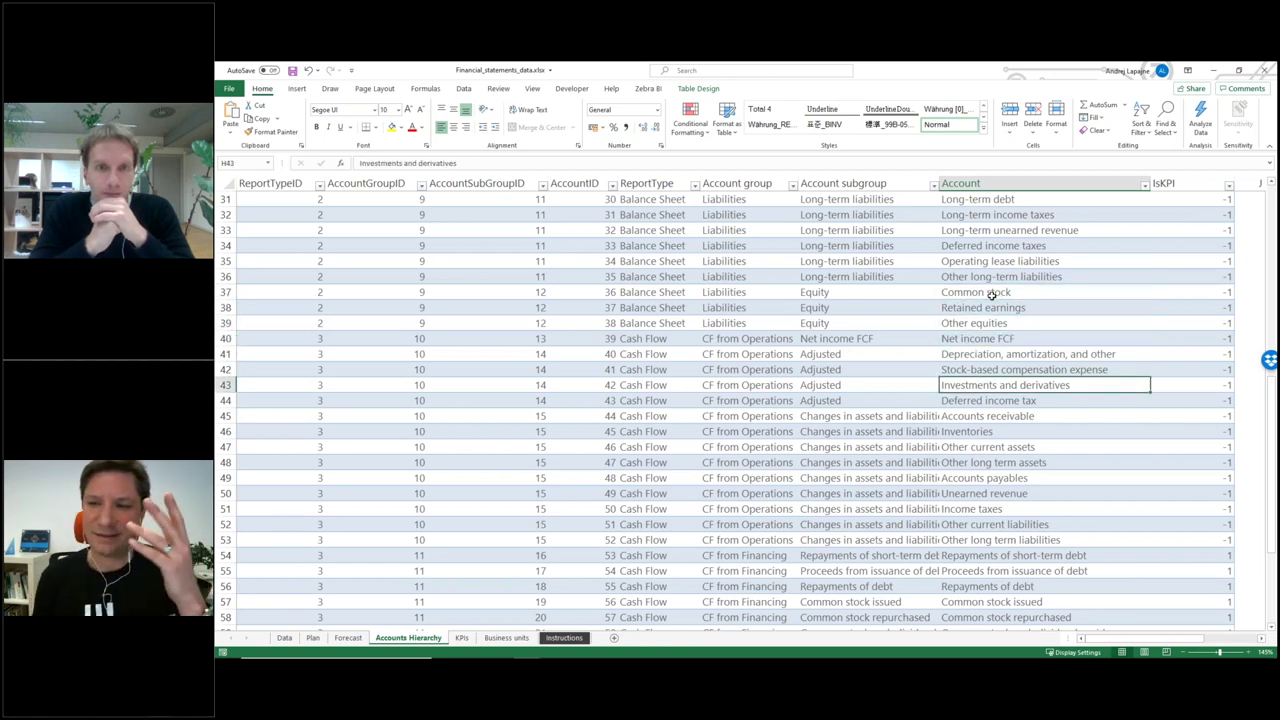
# Step: Go down the cash flow accounts to Accounts payables and back up to Net income FCF
pyautogui.press('Down')
pyautogui.press('Down')
pyautogui.press('Down')
pyautogui.press('Down')
pyautogui.press('Down')
pyautogui.press('Down')
pyautogui.press('Down')
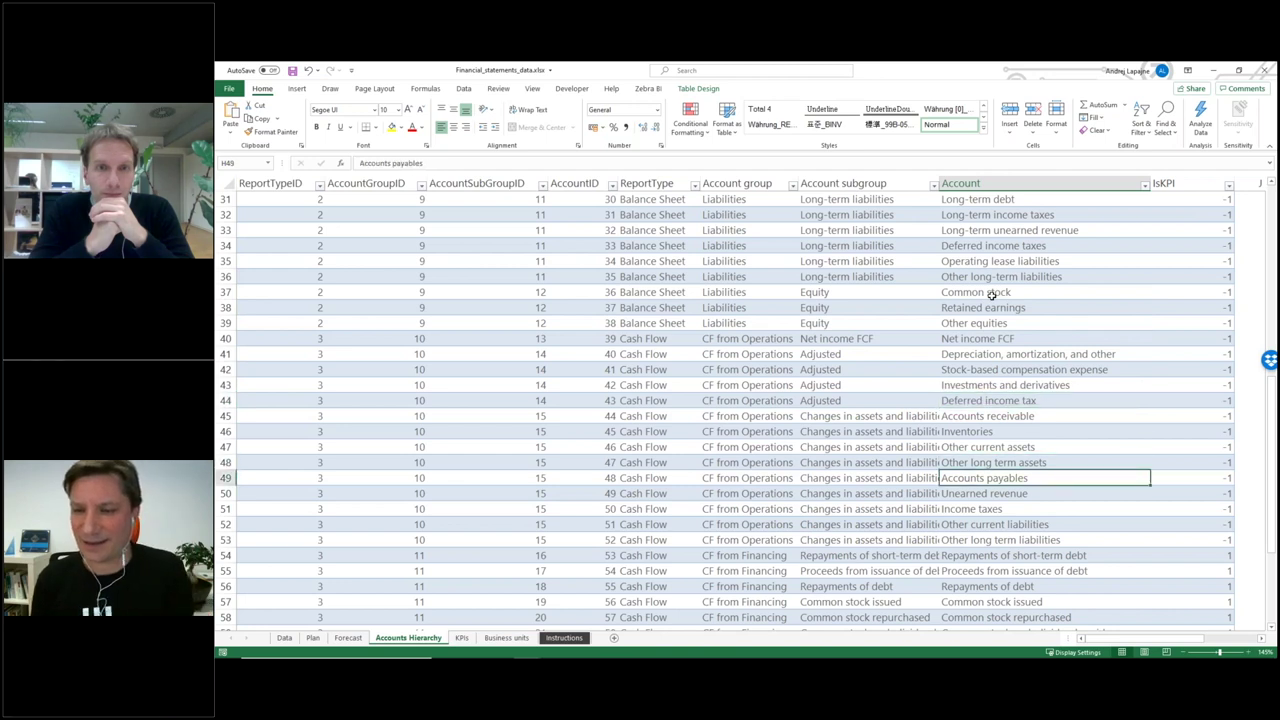
pyautogui.press('Up')
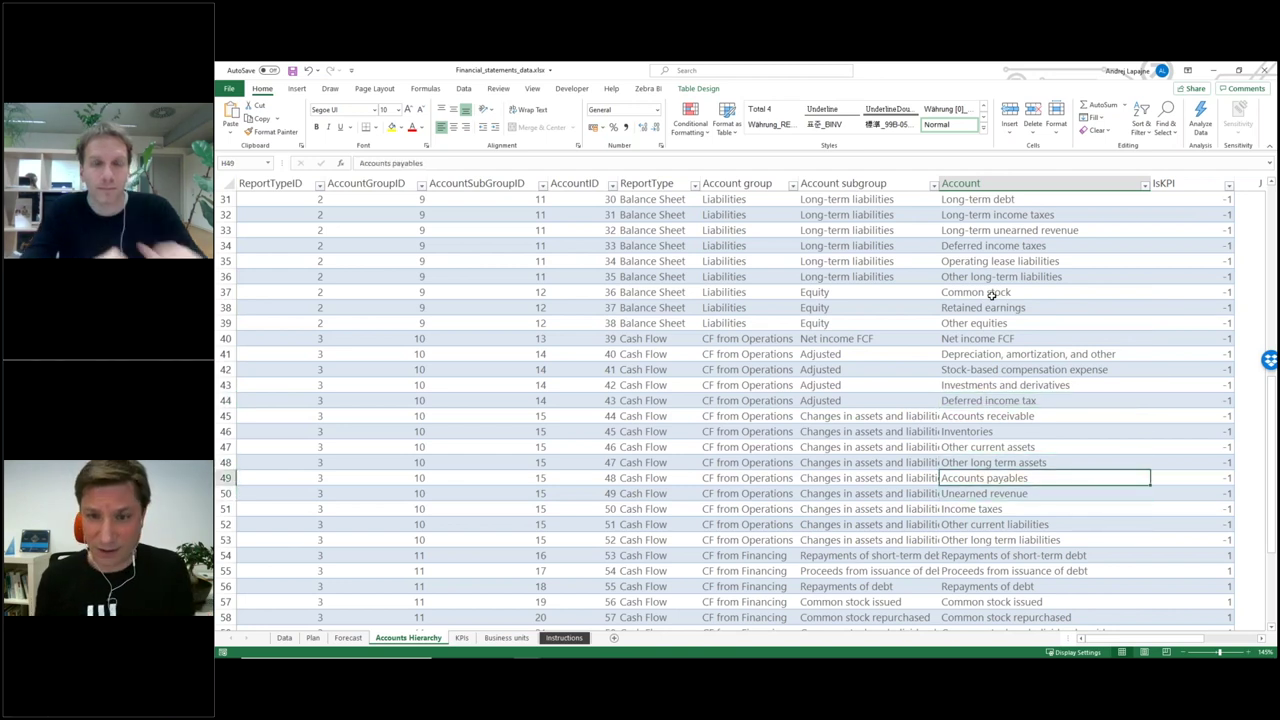
pyautogui.press('Up')
pyautogui.press('Up')
pyautogui.press('Up')
pyautogui.press('Up')
pyautogui.press('Up')
pyautogui.press('Up')
pyautogui.press('Up')
pyautogui.press('Up')
pyautogui.press('Up')
pyautogui.press('Up')
pyautogui.press('Up')
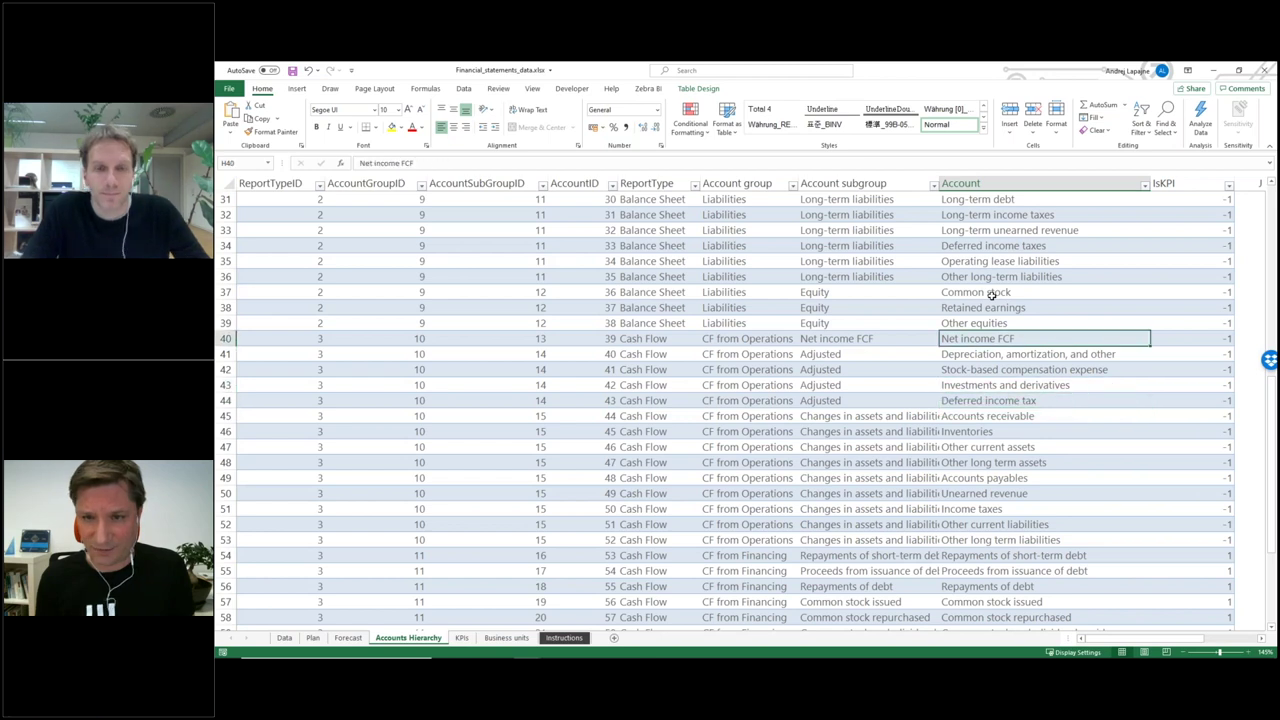
# Step: Return to the balance sheet assets and examine the accounts from Short-term investments down to Intangible assets
pyautogui.scroll(5, 980, 290)
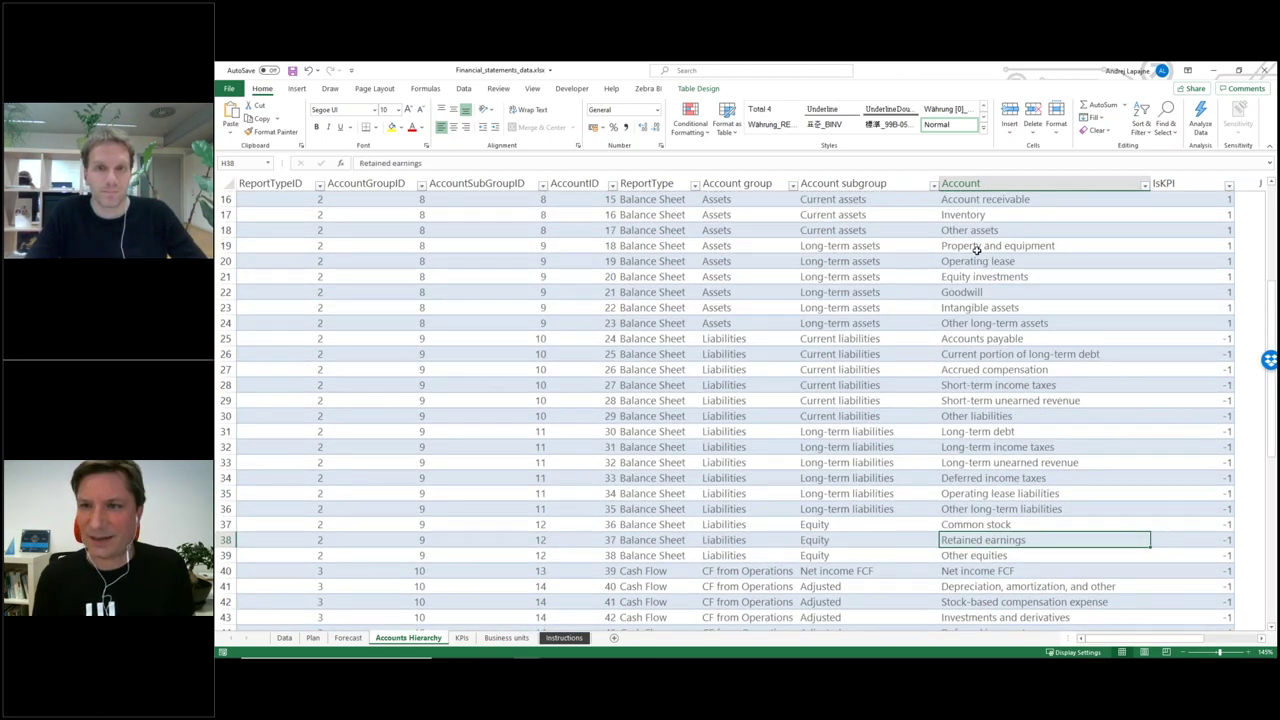
pyautogui.click(980, 261)
pyautogui.press('Up')
pyautogui.press('Up')
pyautogui.press('Up')
pyautogui.press('Up')
pyautogui.press('Up')
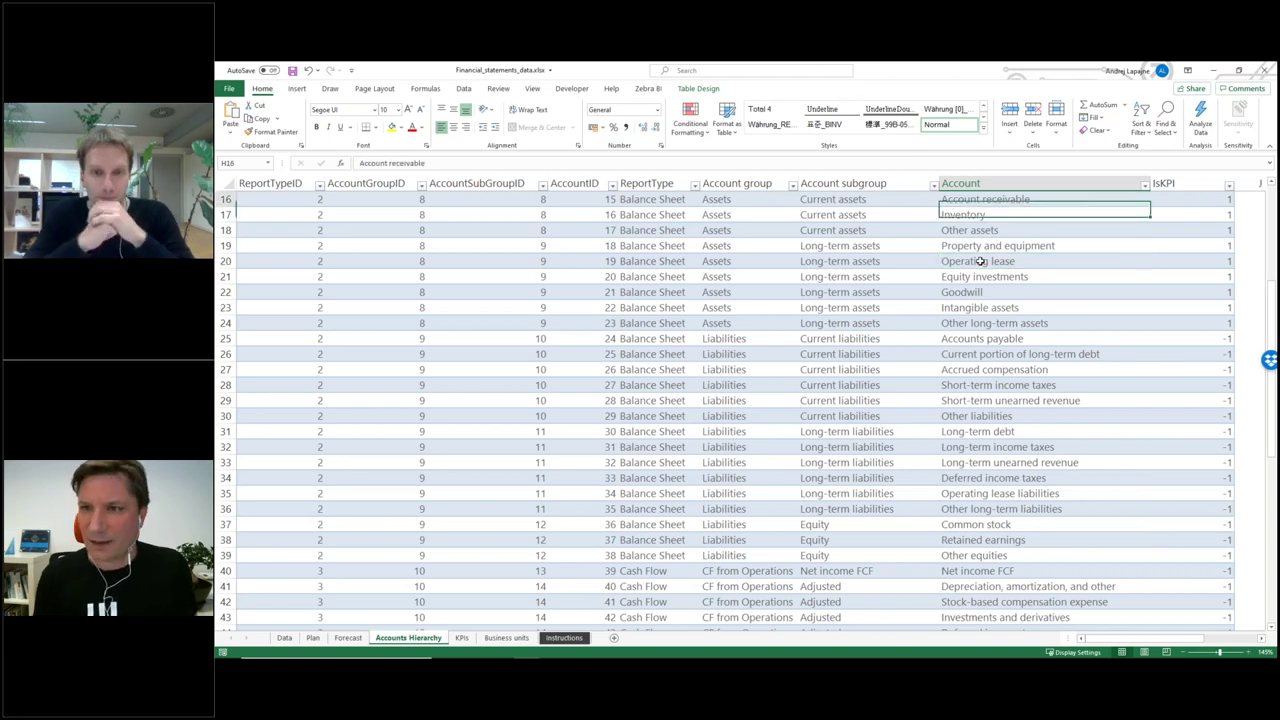
pyautogui.press('Down')
pyautogui.press('Down')
pyautogui.press('Down')
pyautogui.press('Down')
pyautogui.press('Down')
pyautogui.press('Down')
pyautogui.press('Down')
pyautogui.press('Down')
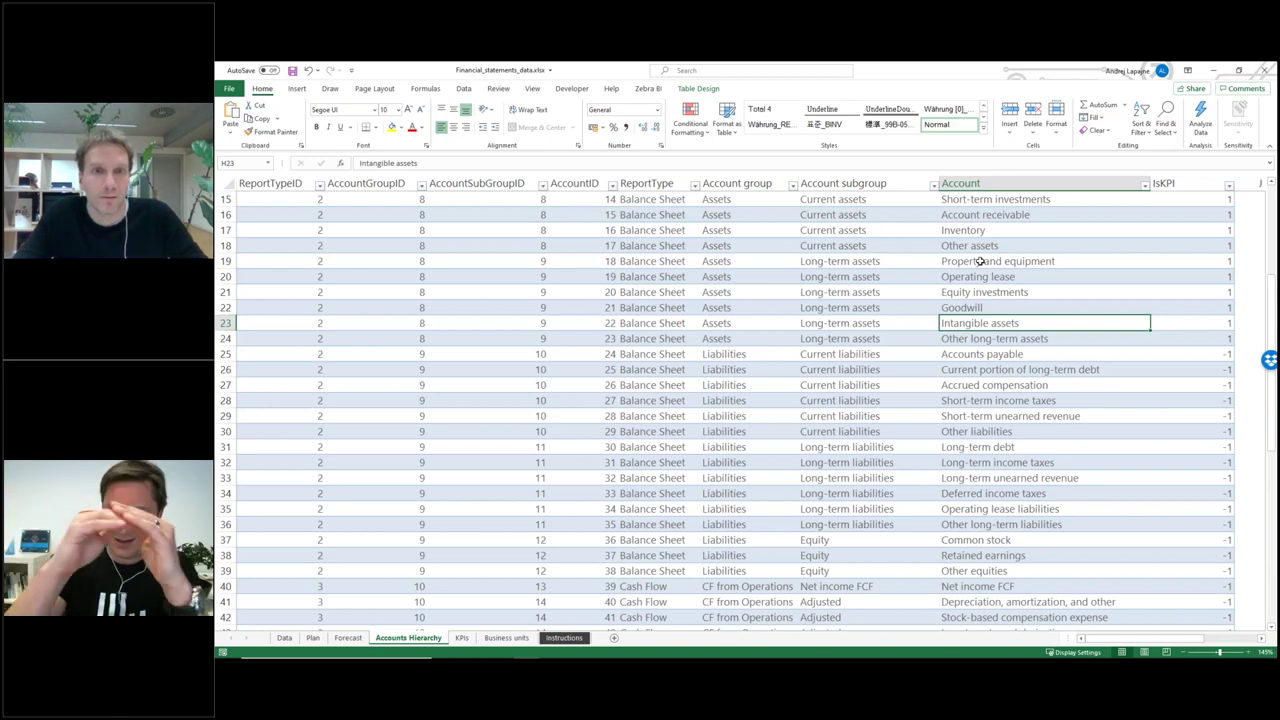
# Step: Move back up the long-term asset accounts past Equity investments to Other assets in the current assets subgroup
pyautogui.press('Up')
pyautogui.press('Up')
pyautogui.press('Up')
pyautogui.press('Down')
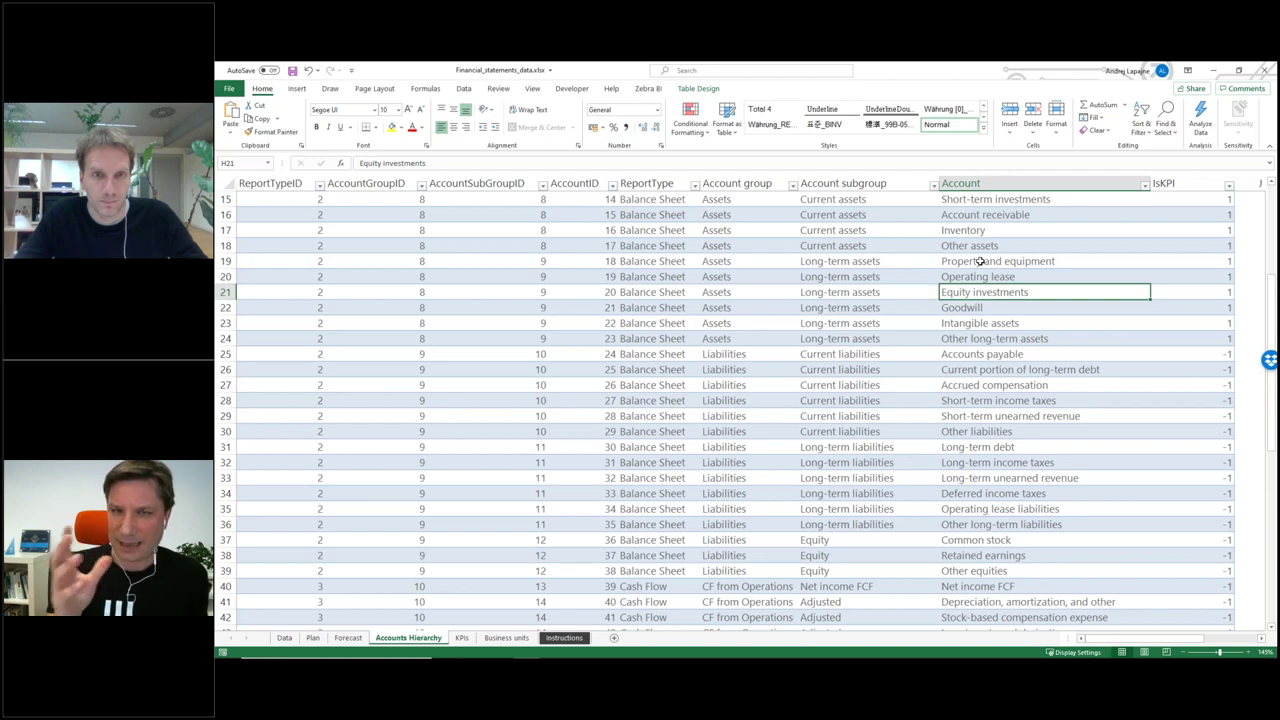
pyautogui.press('Up')
pyautogui.press('Up')
pyautogui.press('Up')
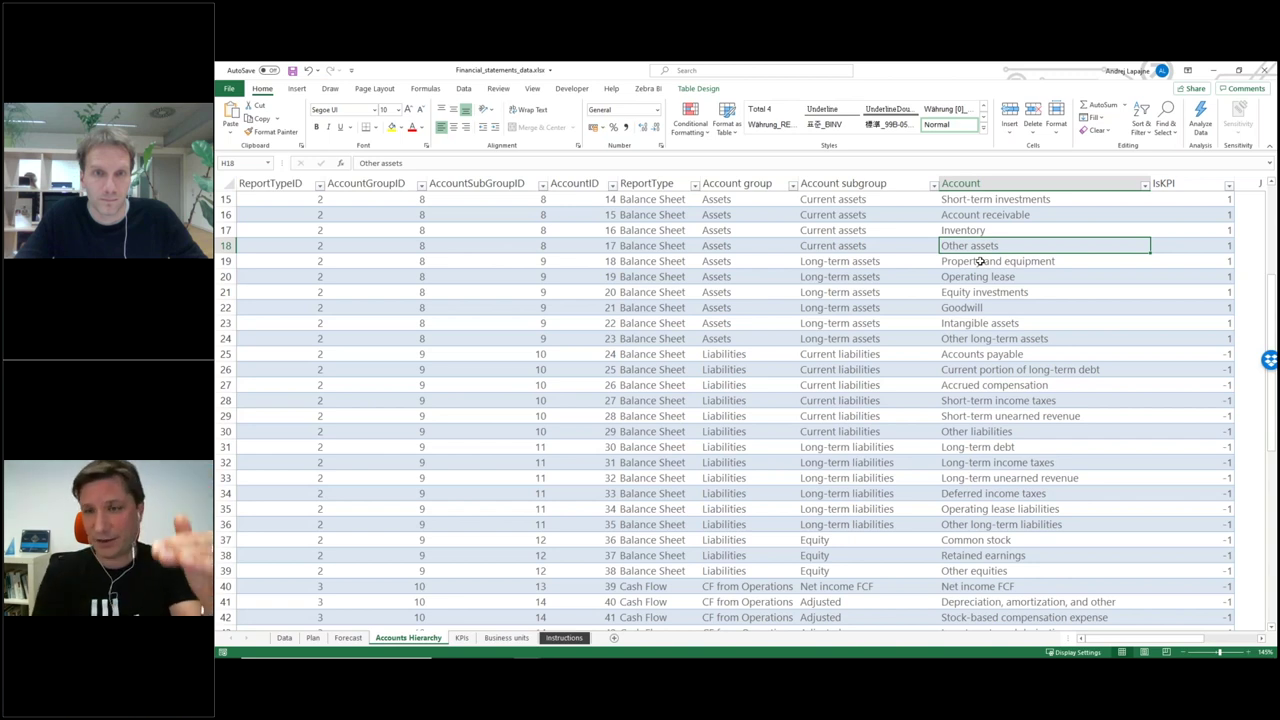
# Step: Check the AccountID of Other assets, then highlight the ReportType column and inspect its Balance Sheet entries in rows 15 and 16
pyautogui.press('Left')
pyautogui.press('Left')
pyautogui.press('Left')
pyautogui.press('Left')
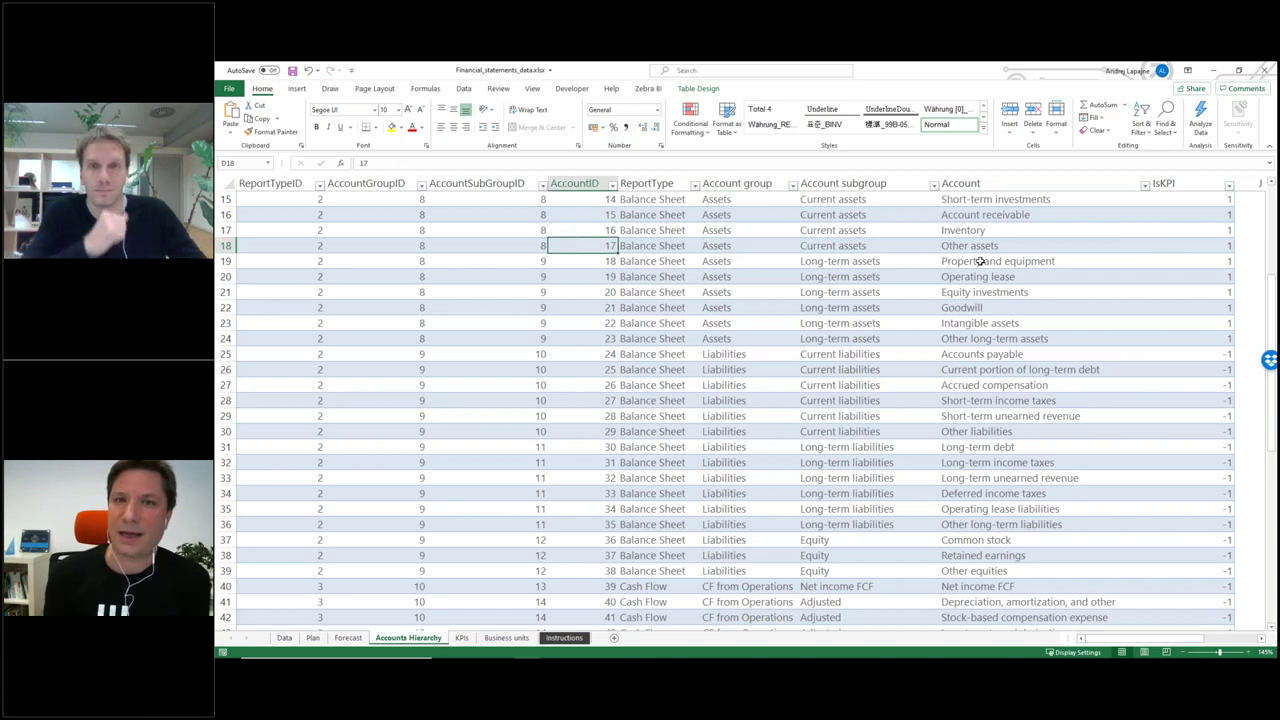
pyautogui.click(636, 177)
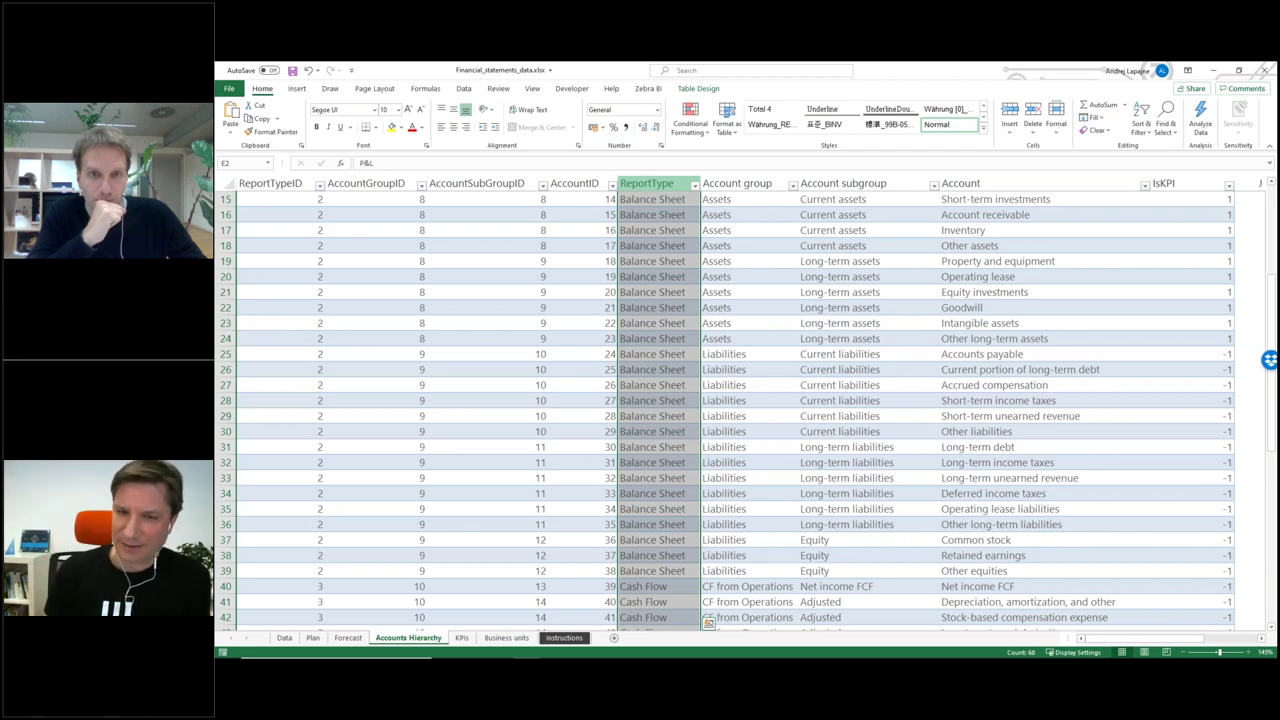
pyautogui.click(650, 199)
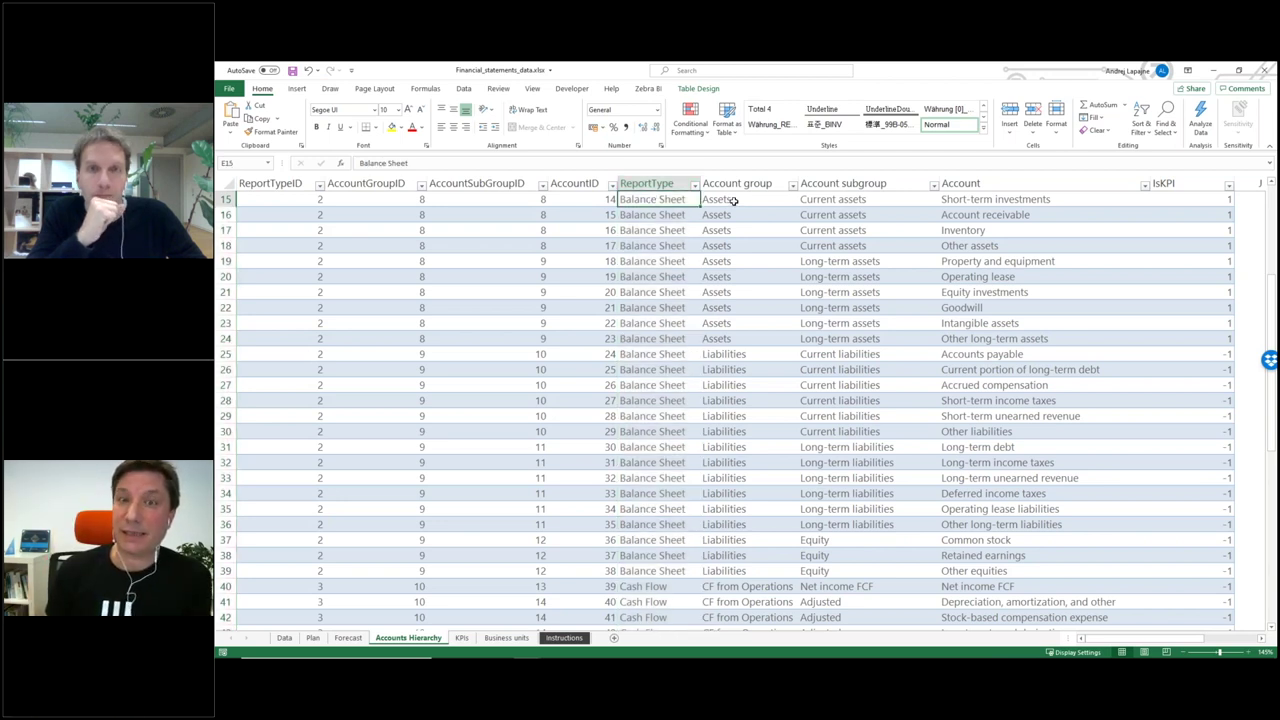
pyautogui.click(661, 208)
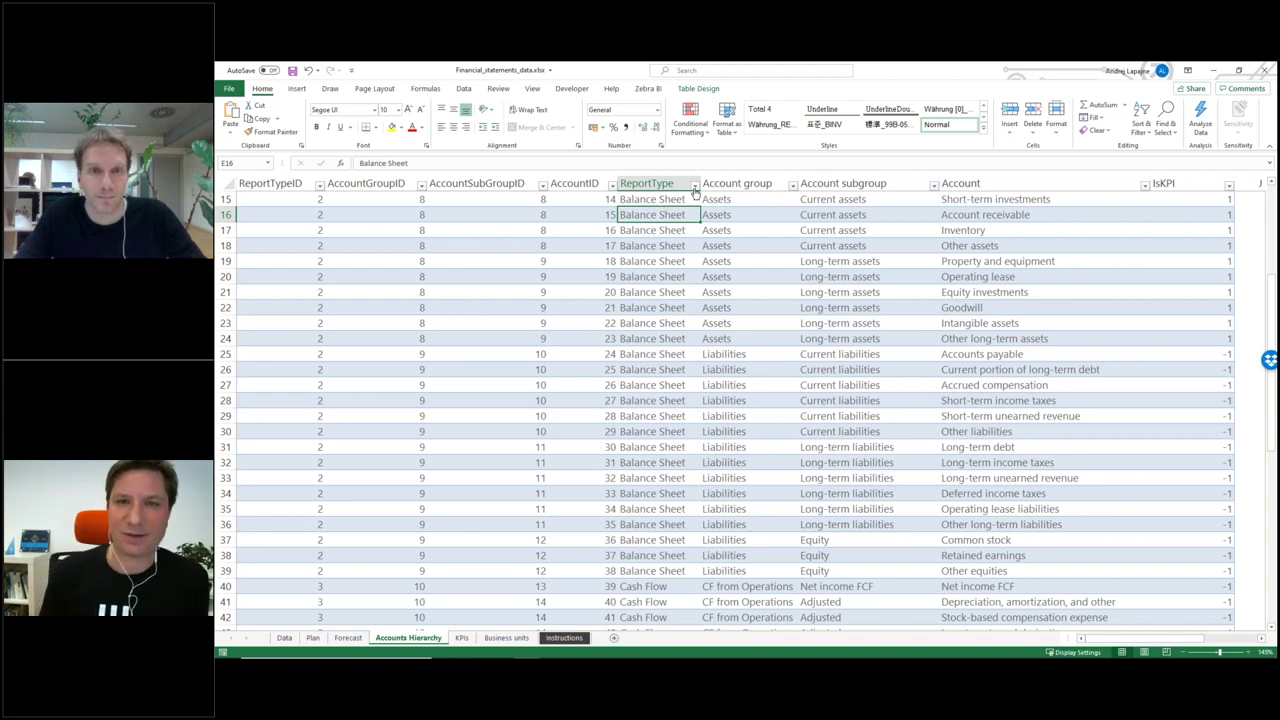
# Step: Filter the ReportType column to P&L only and inspect the filtered accounts, selecting the P&L entry in row 3
pyautogui.click(694, 186)
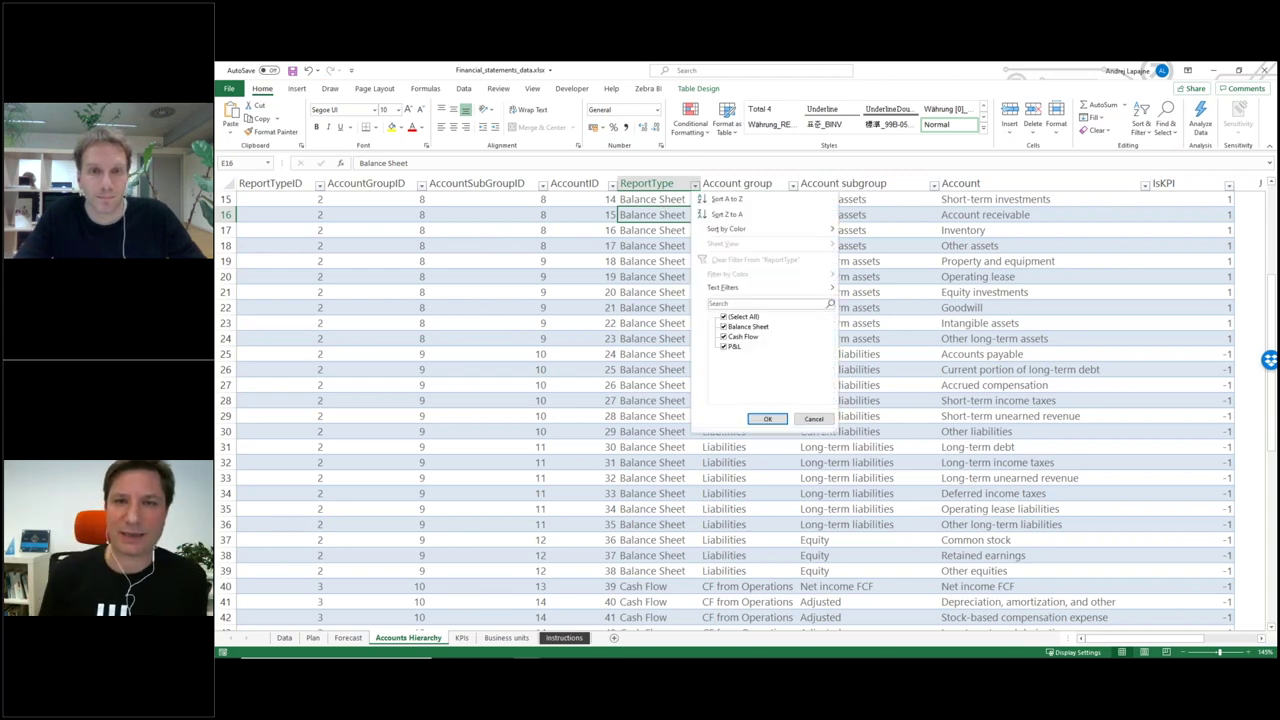
pyautogui.click(723, 327)
pyautogui.click(723, 337)
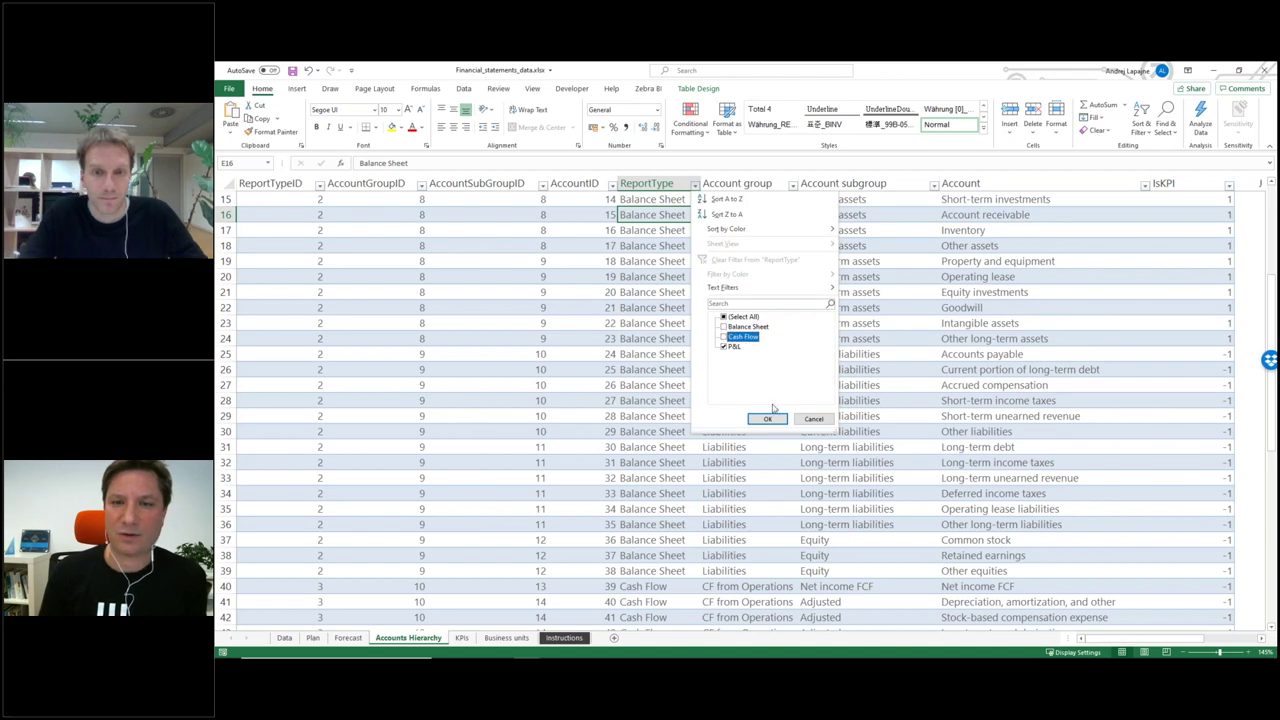
pyautogui.click(767, 419)
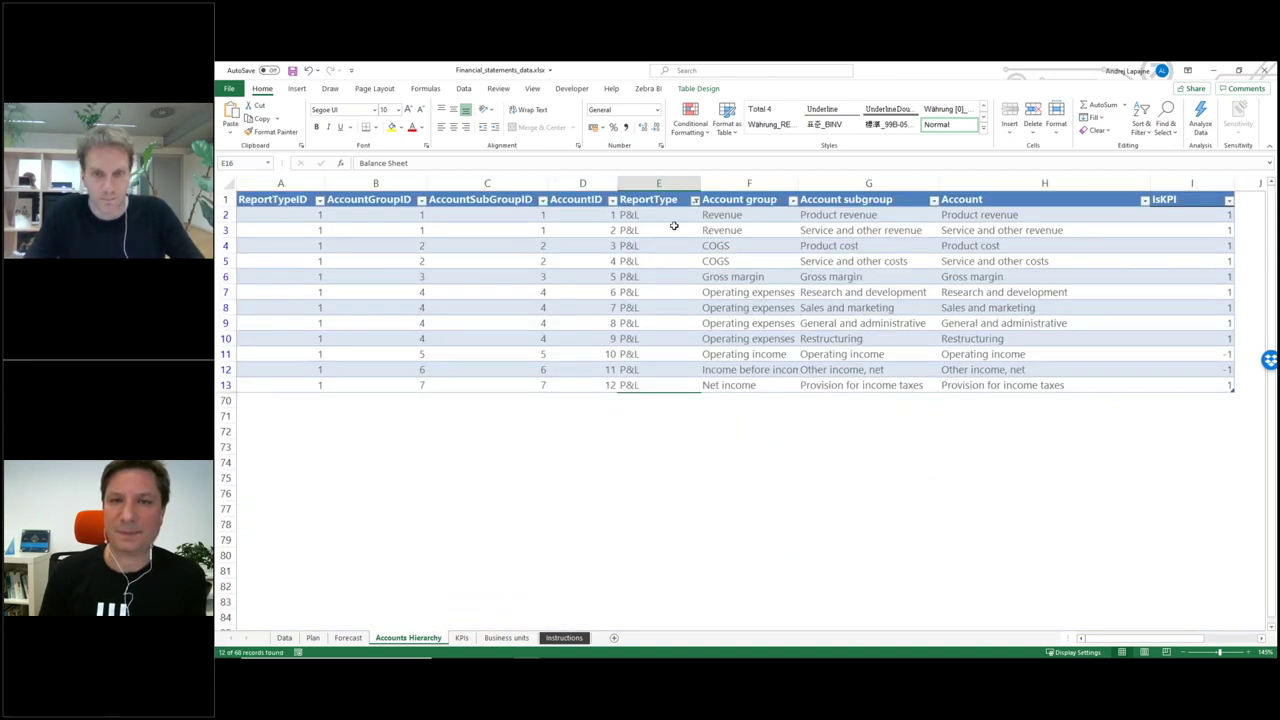
pyautogui.moveTo(940, 222); pyautogui.dragTo(1000, 385)
pyautogui.click(658, 229)
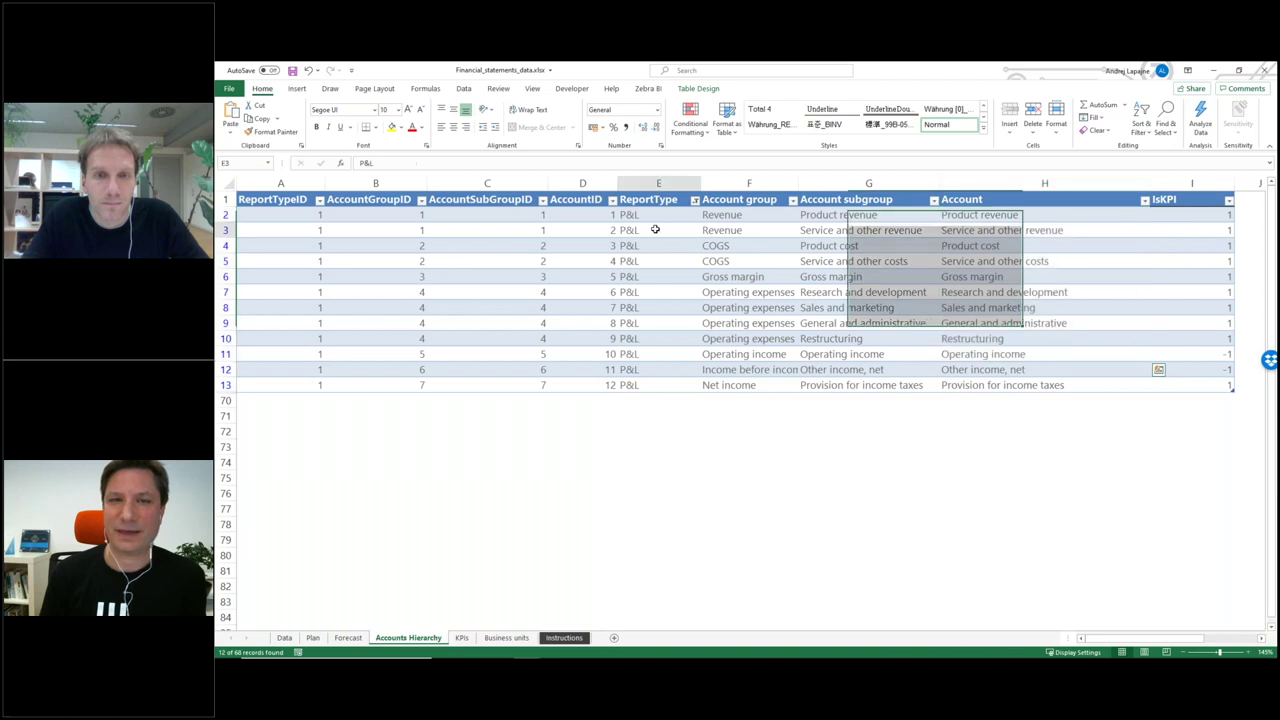
# Step: Filter the ReportType column to Balance Sheet only, highlight that column and check the AccountID of Account receivable
pyautogui.click(695, 201)
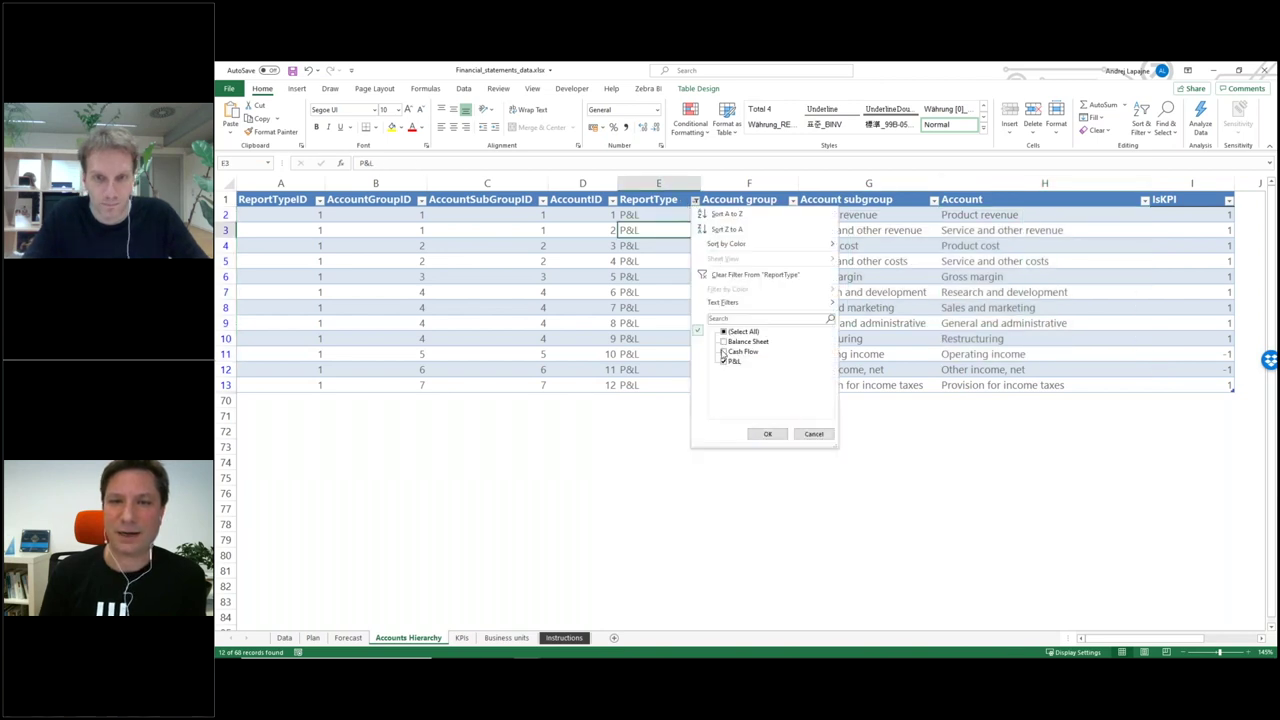
pyautogui.click(768, 433)
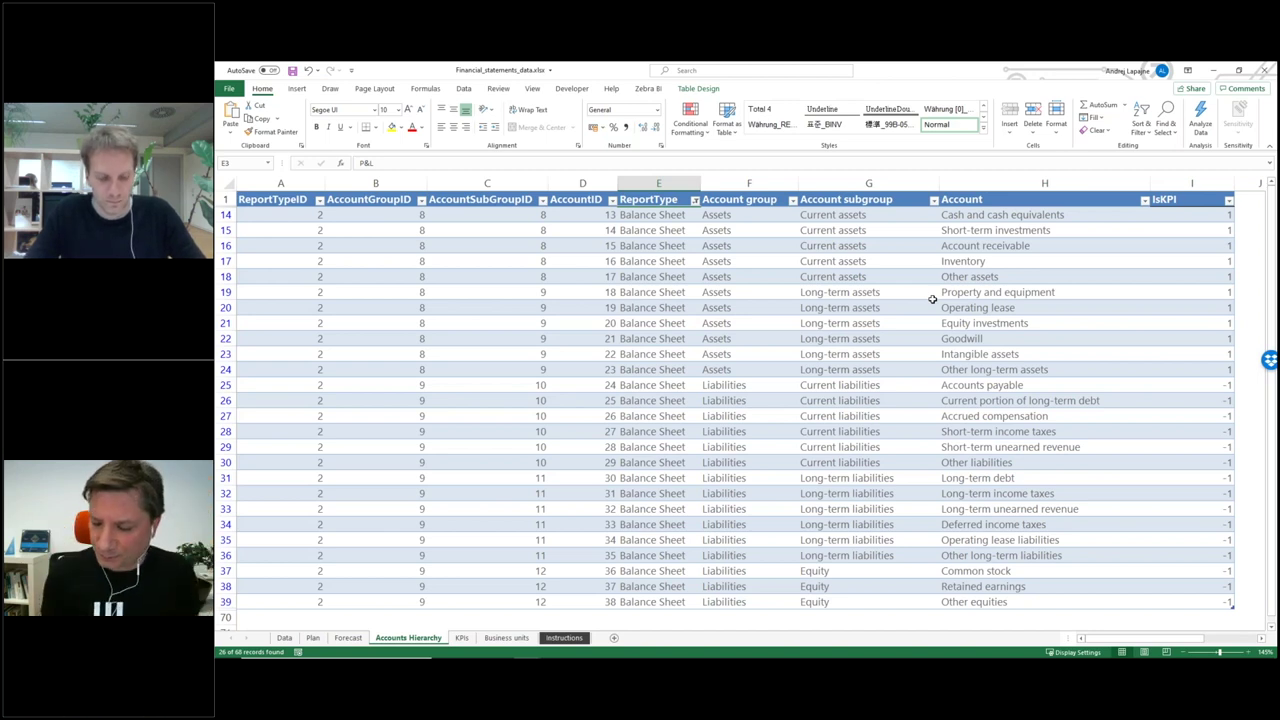
pyautogui.click(849, 185)
pyautogui.click(625, 205)
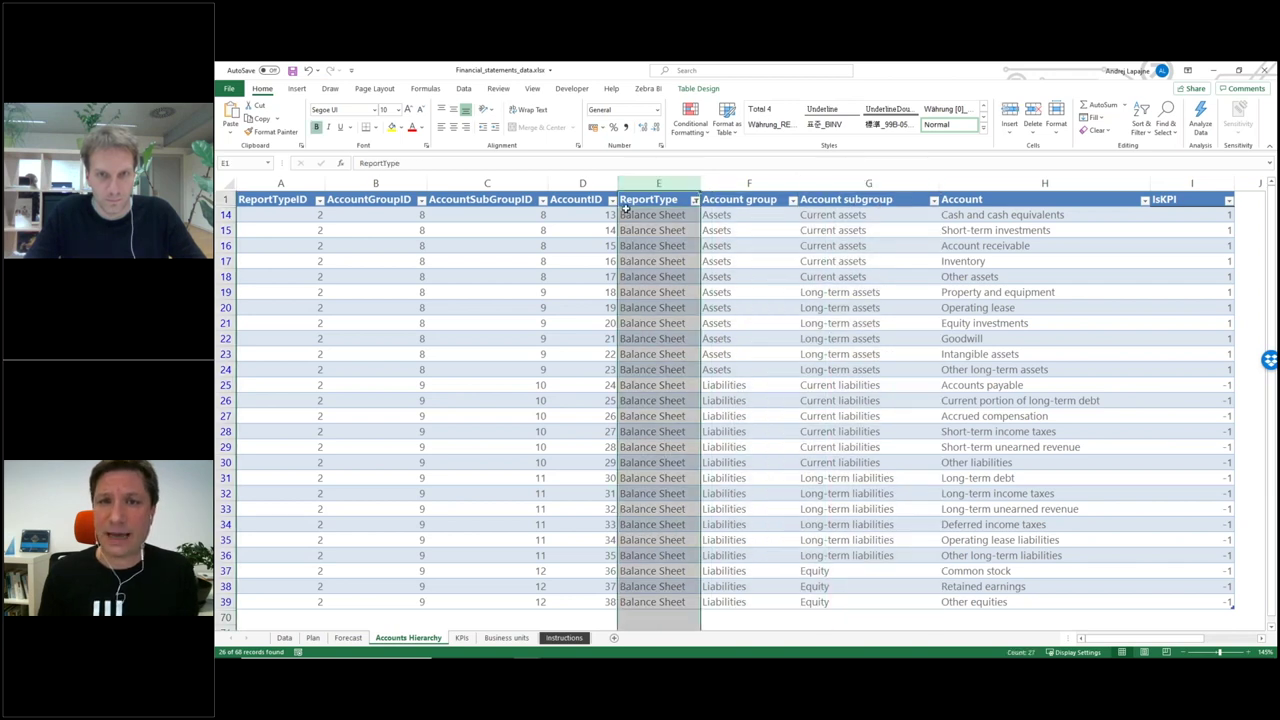
pyautogui.click(582, 246)
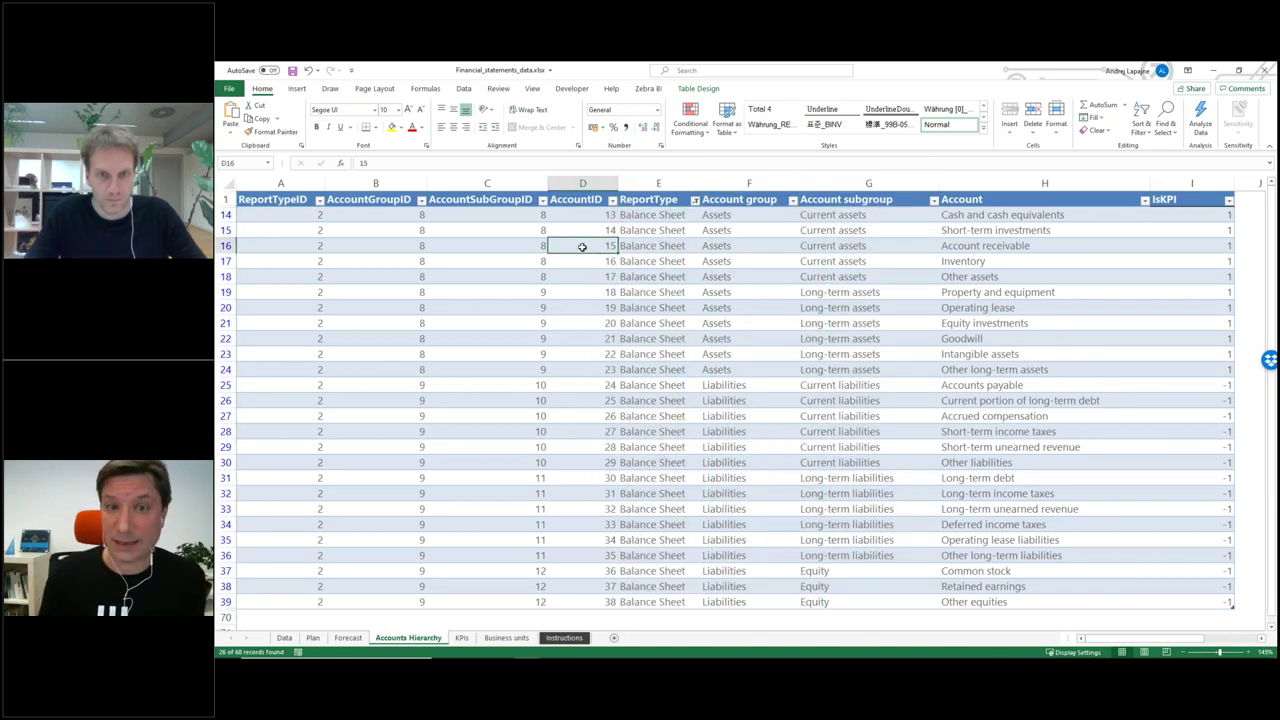
# Step: Remove the ReportType filter to list all report types again and select the P&L entry of Gross margin
pyautogui.click(694, 200)
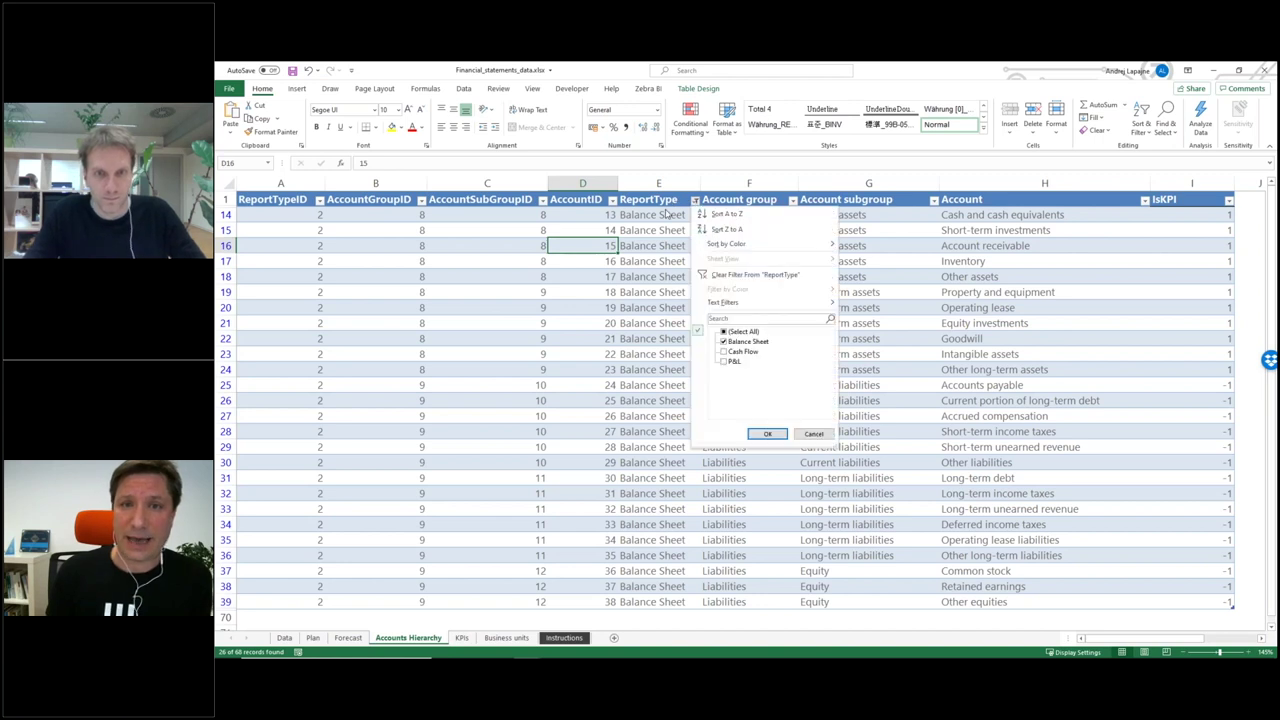
pyautogui.click(723, 341)
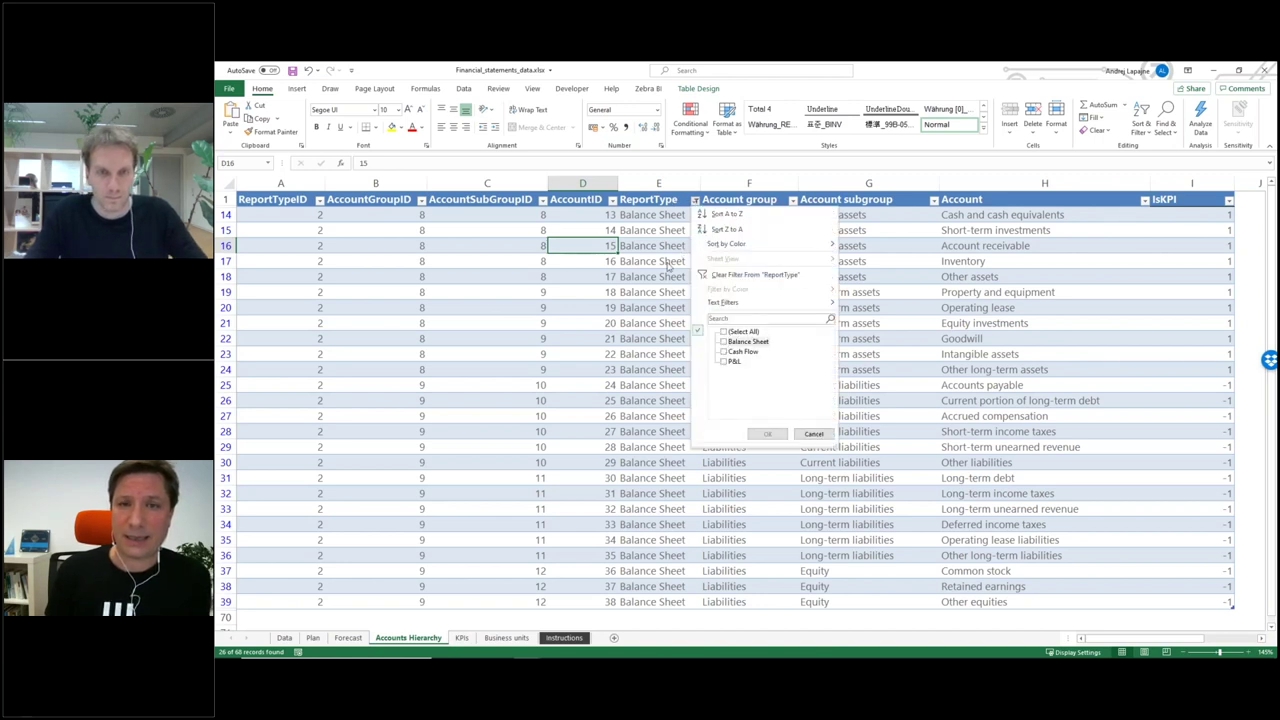
pyautogui.click(723, 341)
pyautogui.click(767, 434)
pyautogui.click(659, 276)
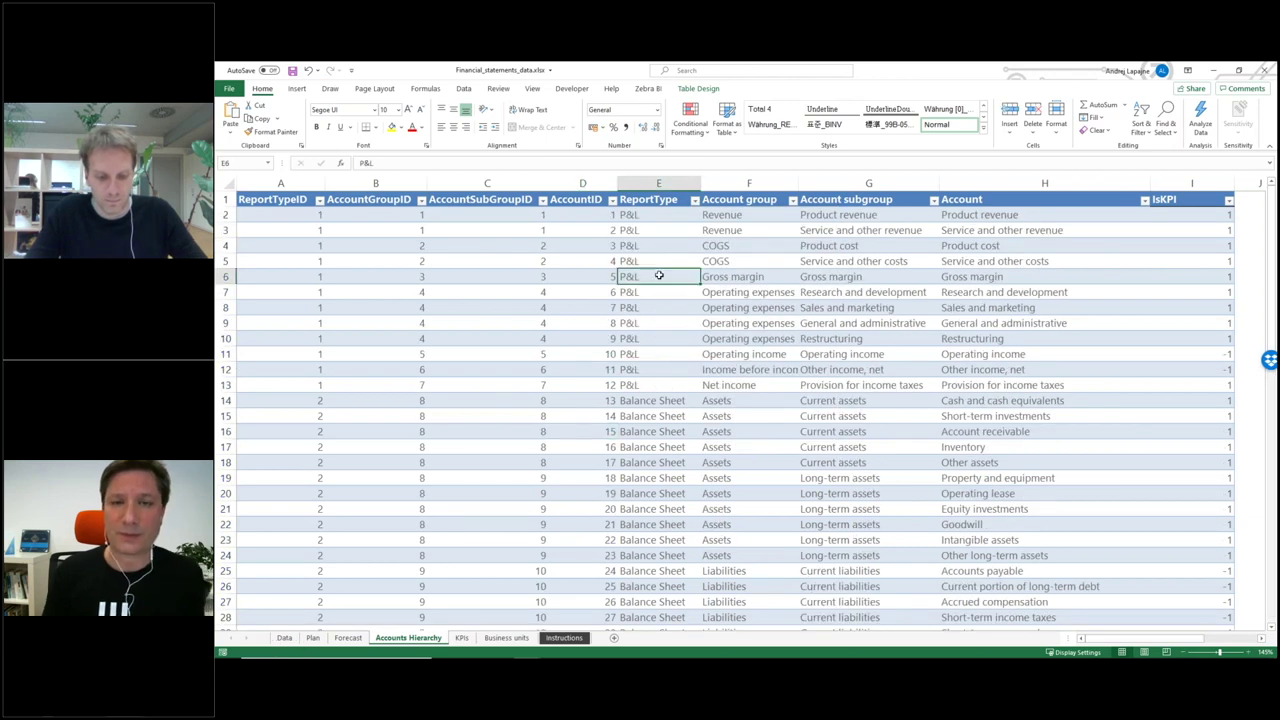
# Step: Highlight the unfiltered ReportType column, glance at the Comments workbook and return to the Balance Sheet entry of Account receivable
pyautogui.click(655, 183)
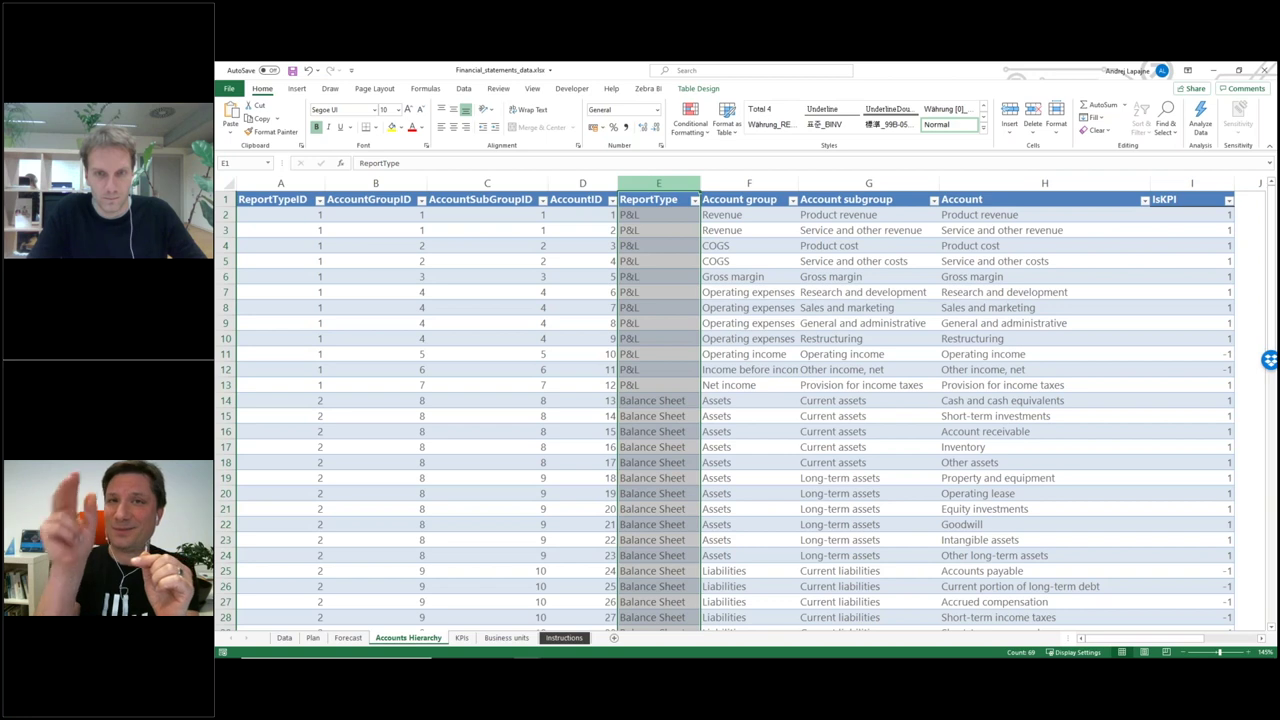
pyautogui.click(571, 229)
pyautogui.hotkey('alt', 'Tab')
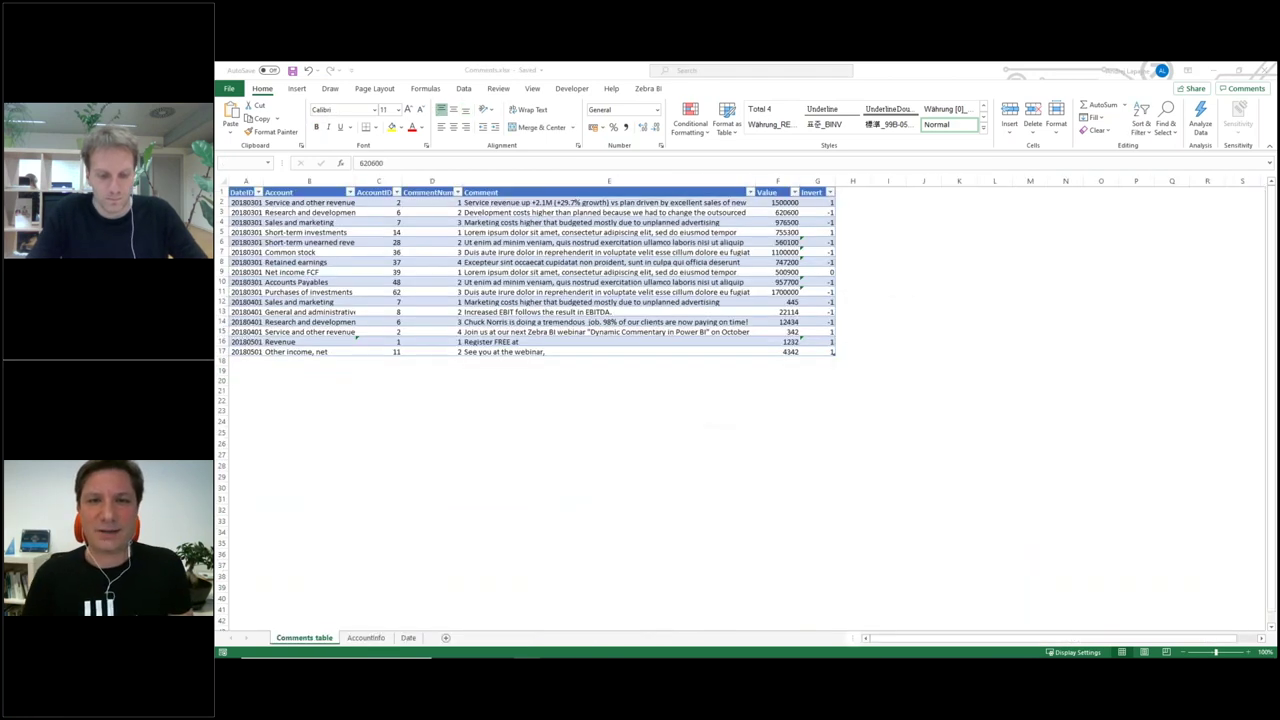
pyautogui.hotkey('alt', 'Tab')
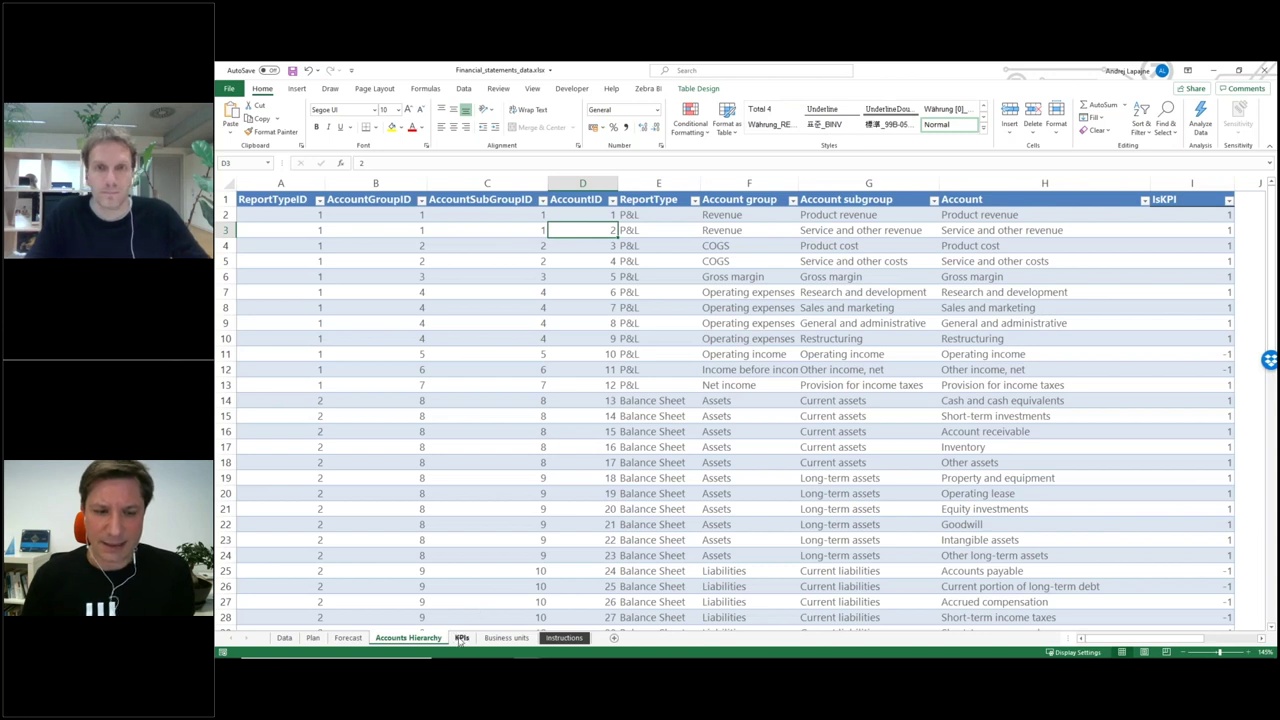
pyautogui.click(640, 430)
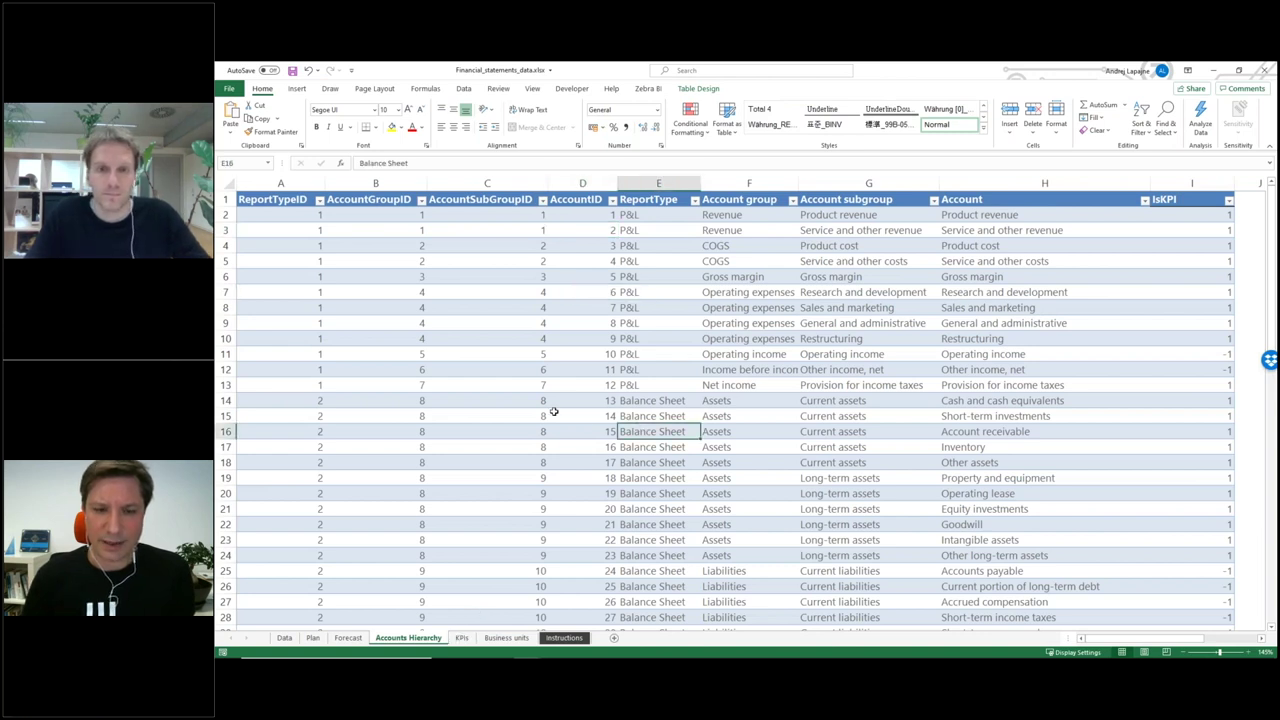
# Step: Examine the account list on the KPIs sheet, including Service and other costs, and return to the Accounts Hierarchy sheet
pyautogui.click(461, 637)
pyautogui.click(323, 256)
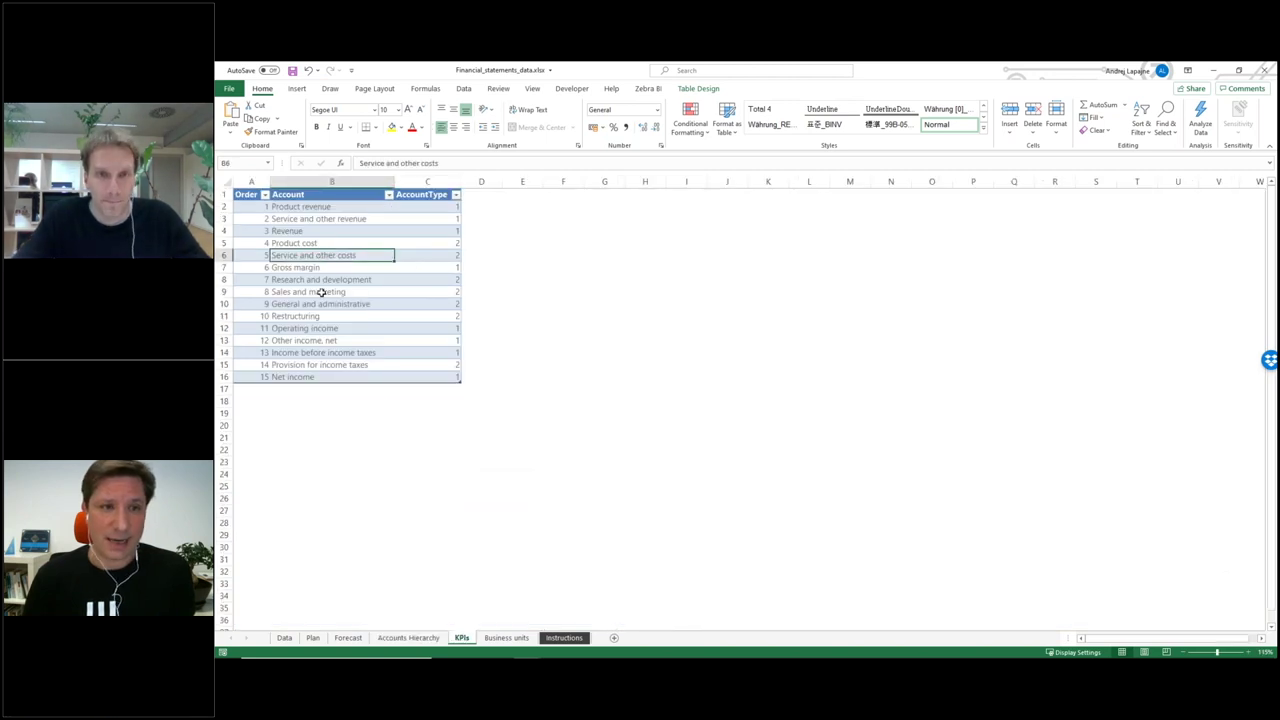
pyautogui.click(407, 637)
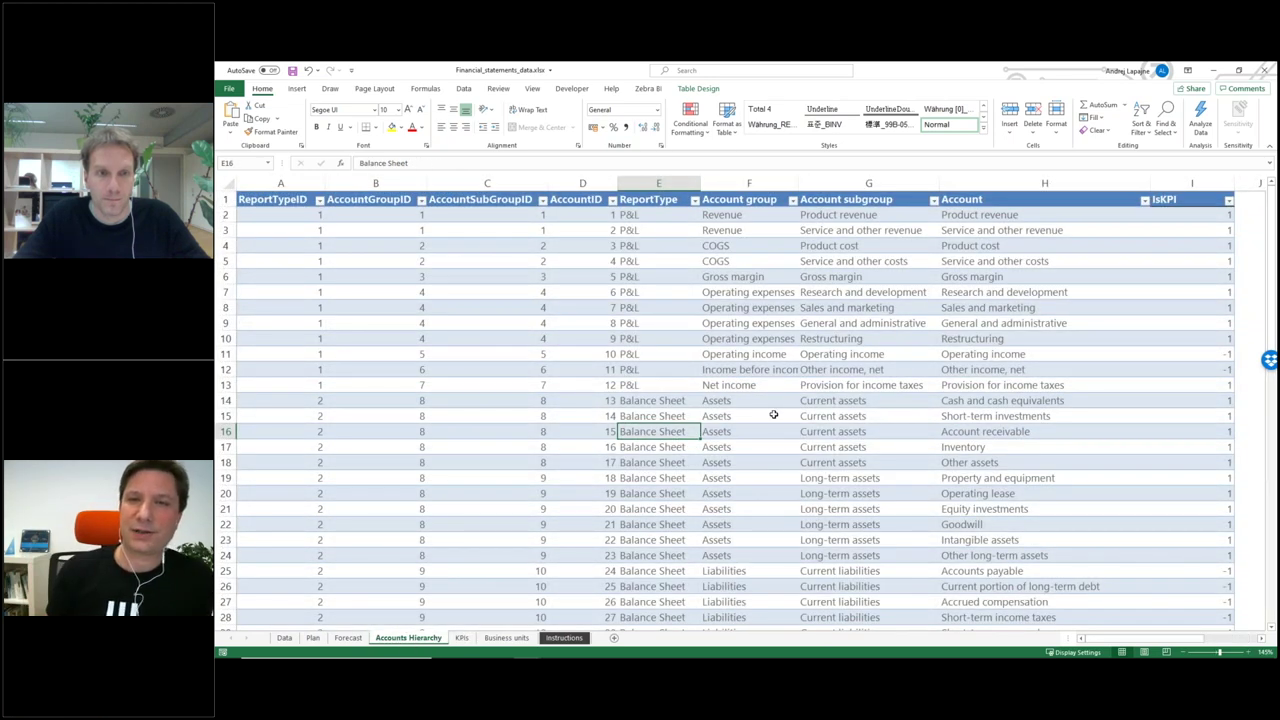
# Step: Highlight the Revenue and COGS account groups in rows 3 and 4 and move across row 4 to its IsKPI value
pyautogui.moveTo(728, 245); pyautogui.dragTo(733, 235)
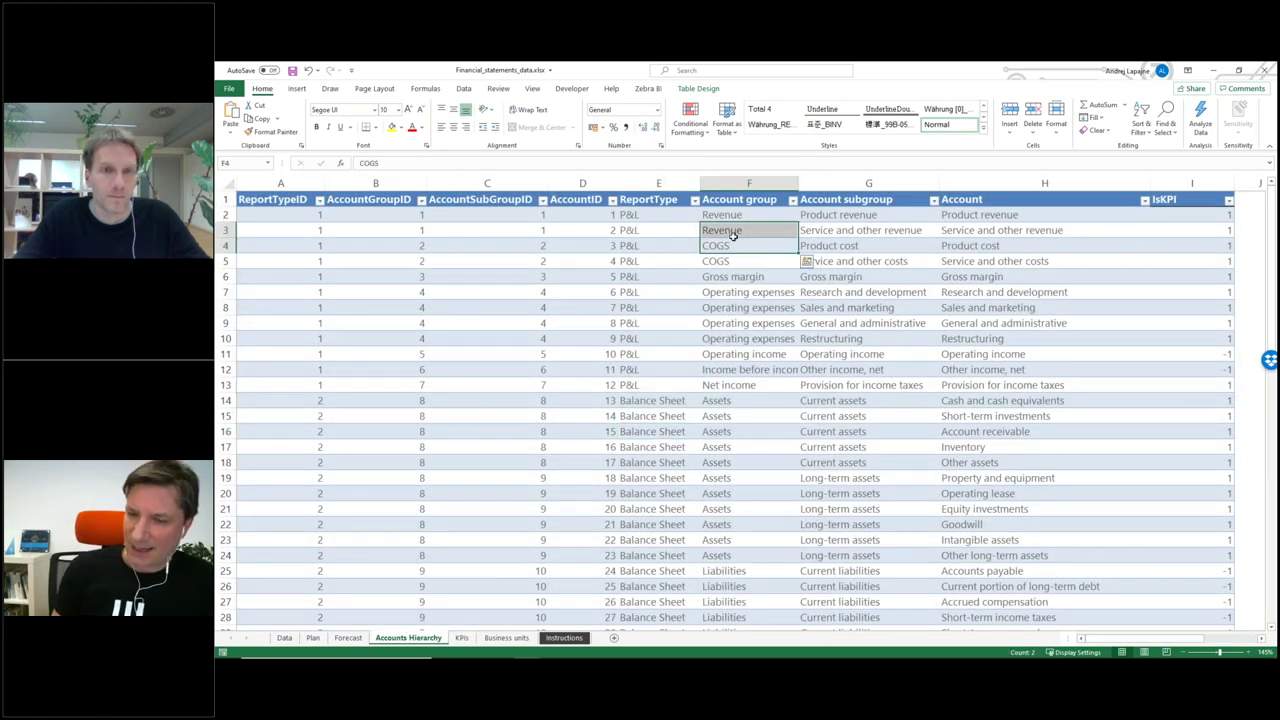
pyautogui.press('Right')
pyautogui.press('Right')
pyautogui.press('Left')
pyautogui.press('Left')
pyautogui.press('Right')
pyautogui.press('Right')
pyautogui.press('Right')
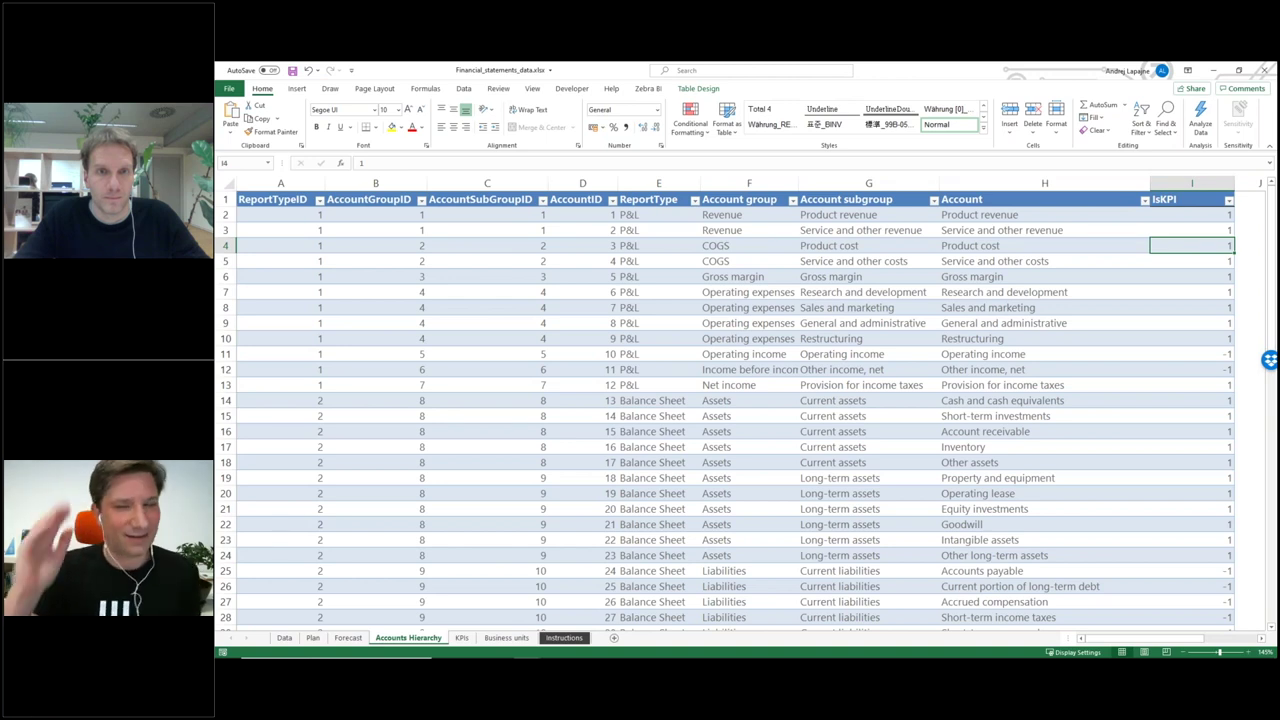
# Step: Highlight the IsKPI column and inspect its values across the accounts, including Gross margin and Operating income
pyautogui.click(1234, 193)
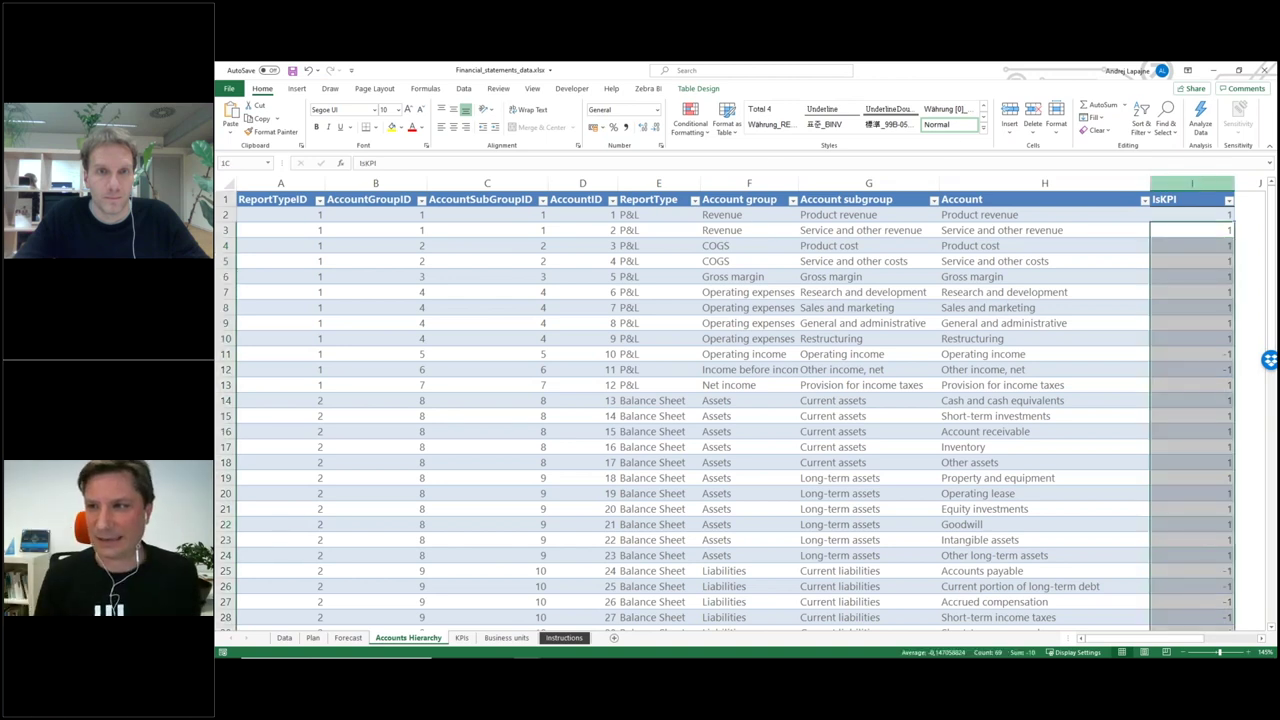
pyautogui.click(1215, 276)
pyautogui.scroll(-5, 1200, 400)
pyautogui.scroll(3, 1195, 330)
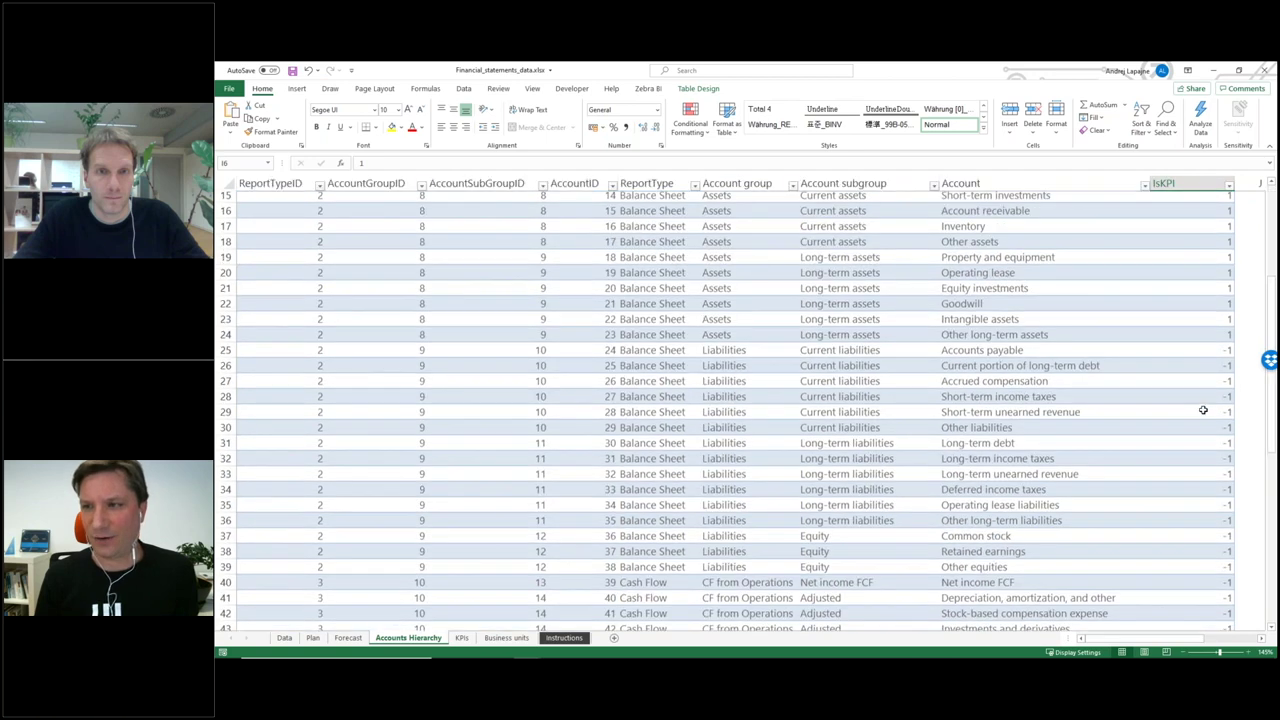
pyautogui.click(1187, 257)
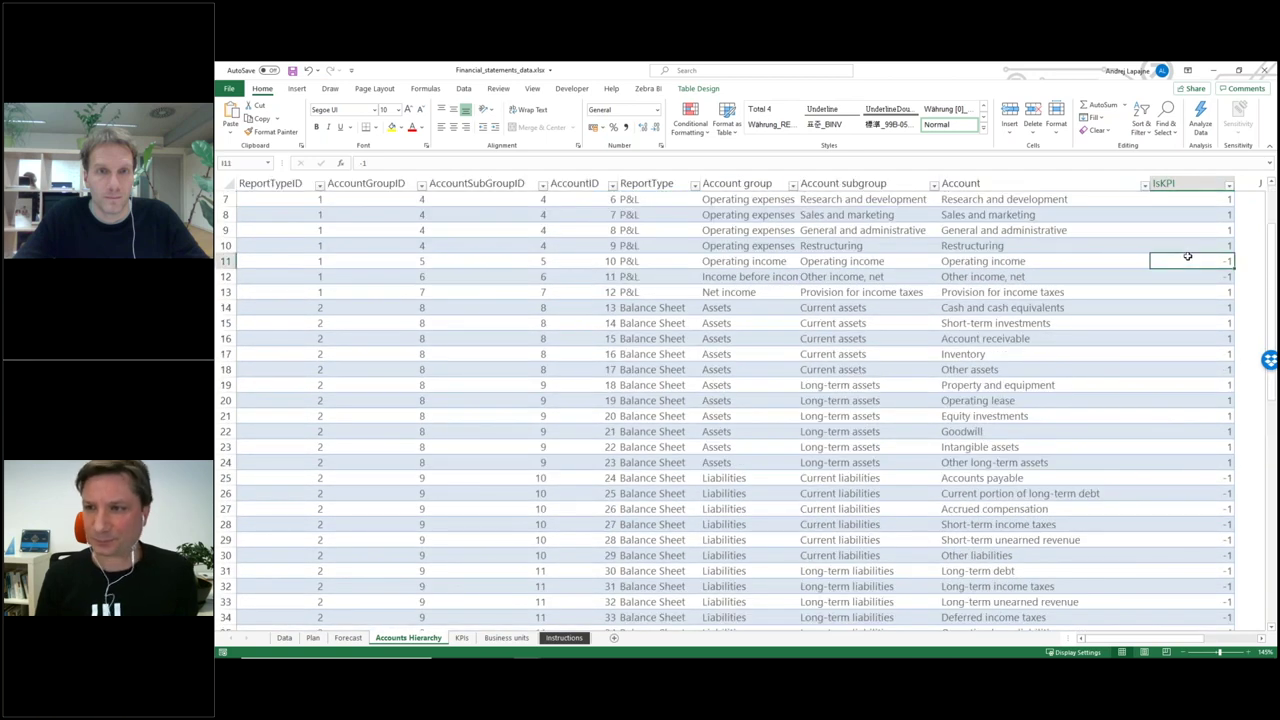
# Step: Inspect the P&L account groups from Income before income taxes up through Operating expenses to Revenue and COGS
pyautogui.click(759, 274)
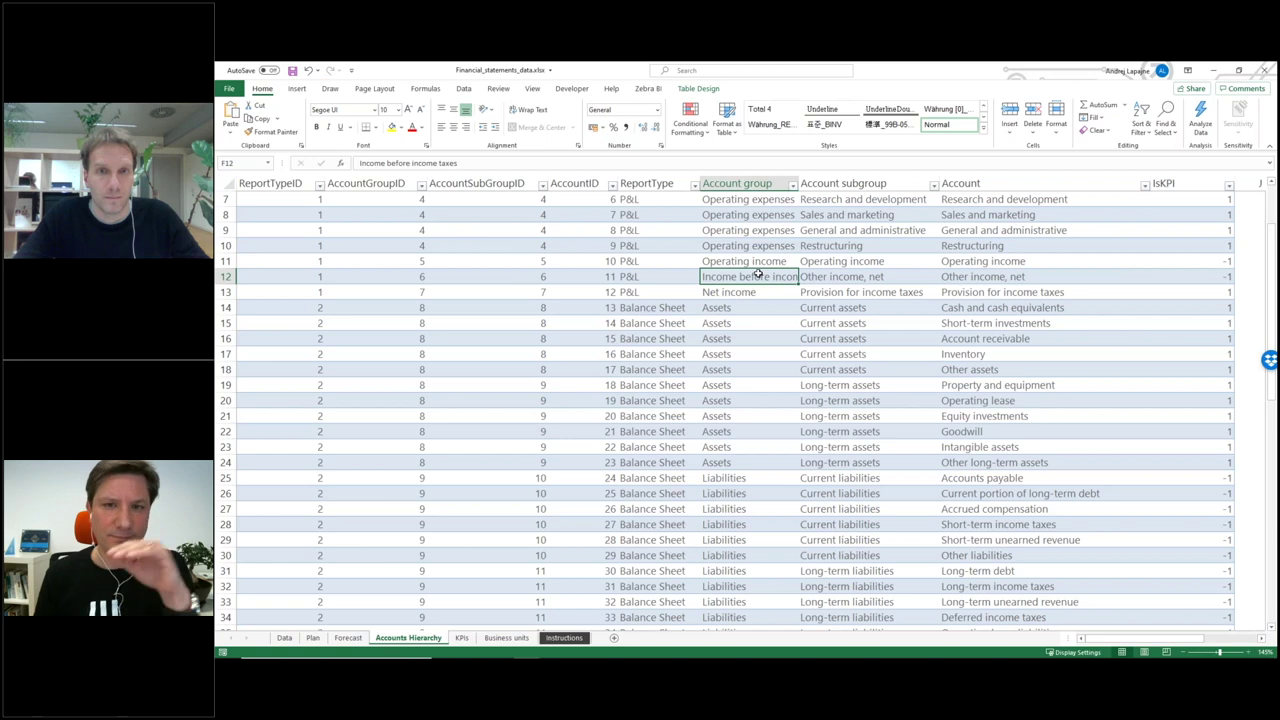
pyautogui.click(747, 230)
pyautogui.click(749, 215)
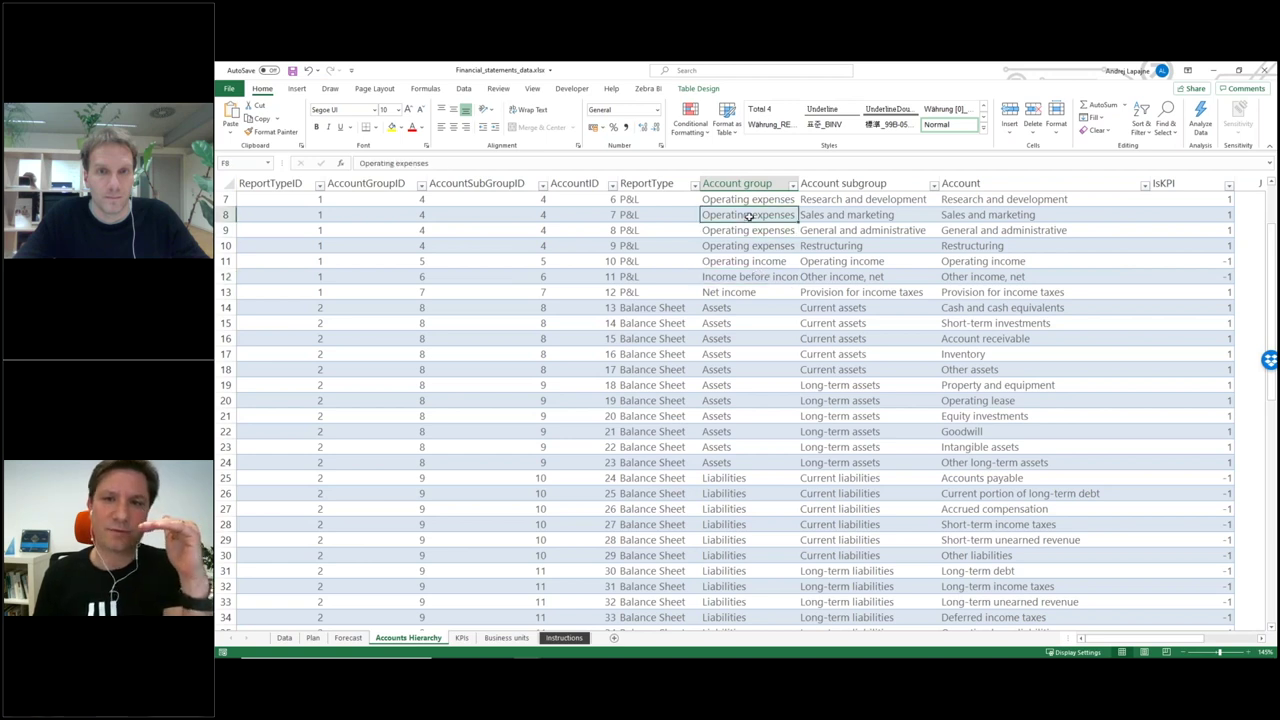
pyautogui.scroll(2, 790, 302)
pyautogui.click(738, 214)
pyautogui.click(742, 245)
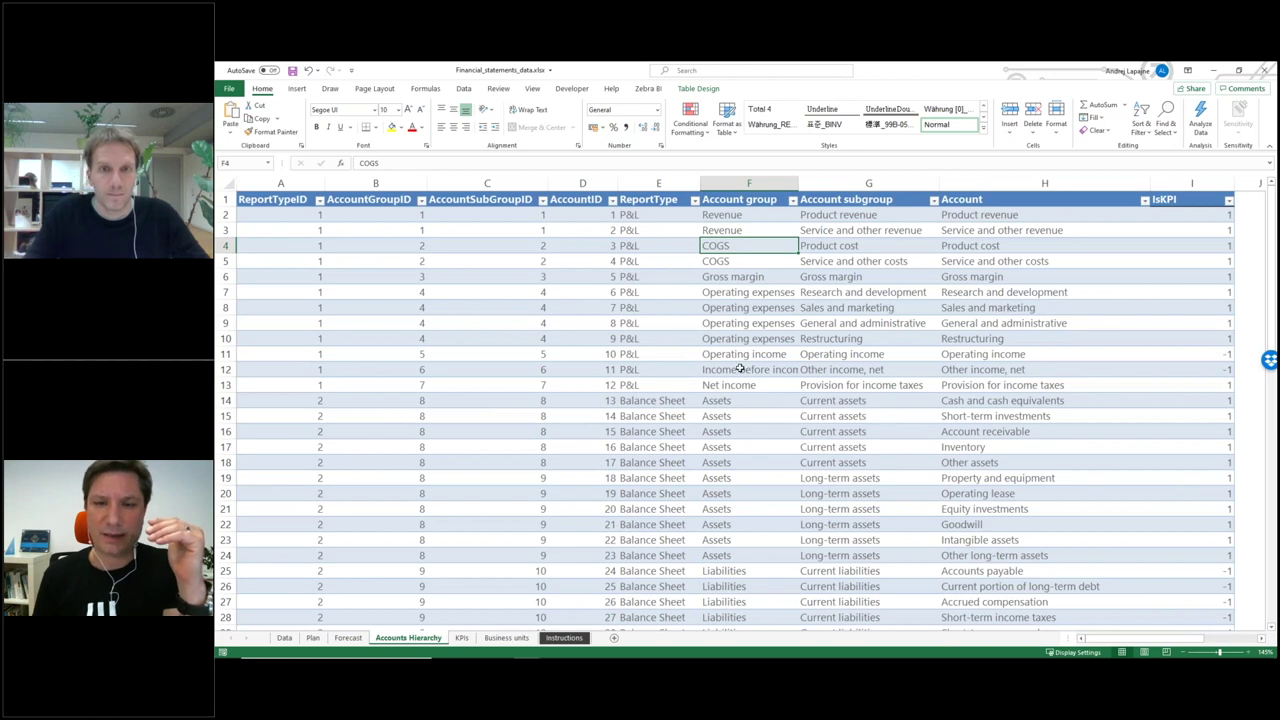
# Step: Highlight the Net income row from its IsKPI value across to its account group
pyautogui.click(738, 385)
pyautogui.moveTo(1208, 385); pyautogui.dragTo(737, 387)
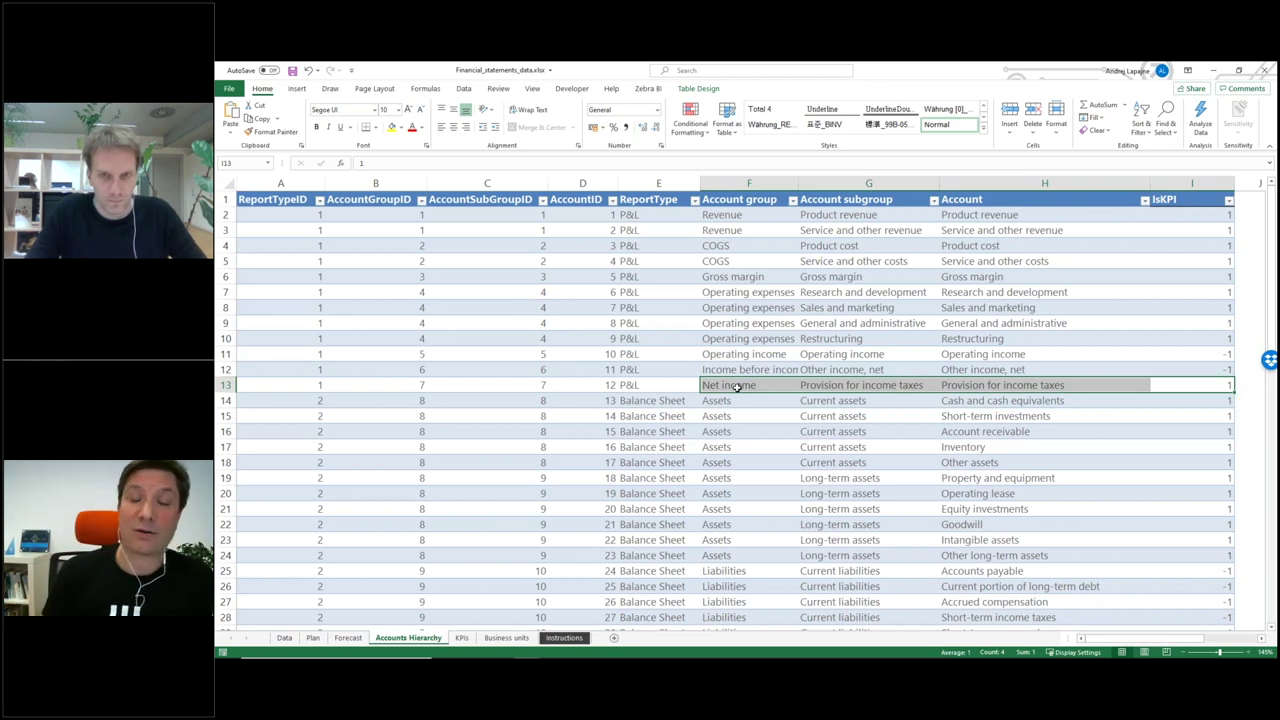
pyautogui.scroll(-2, 737, 387)
pyautogui.scroll(2, 880, 270)
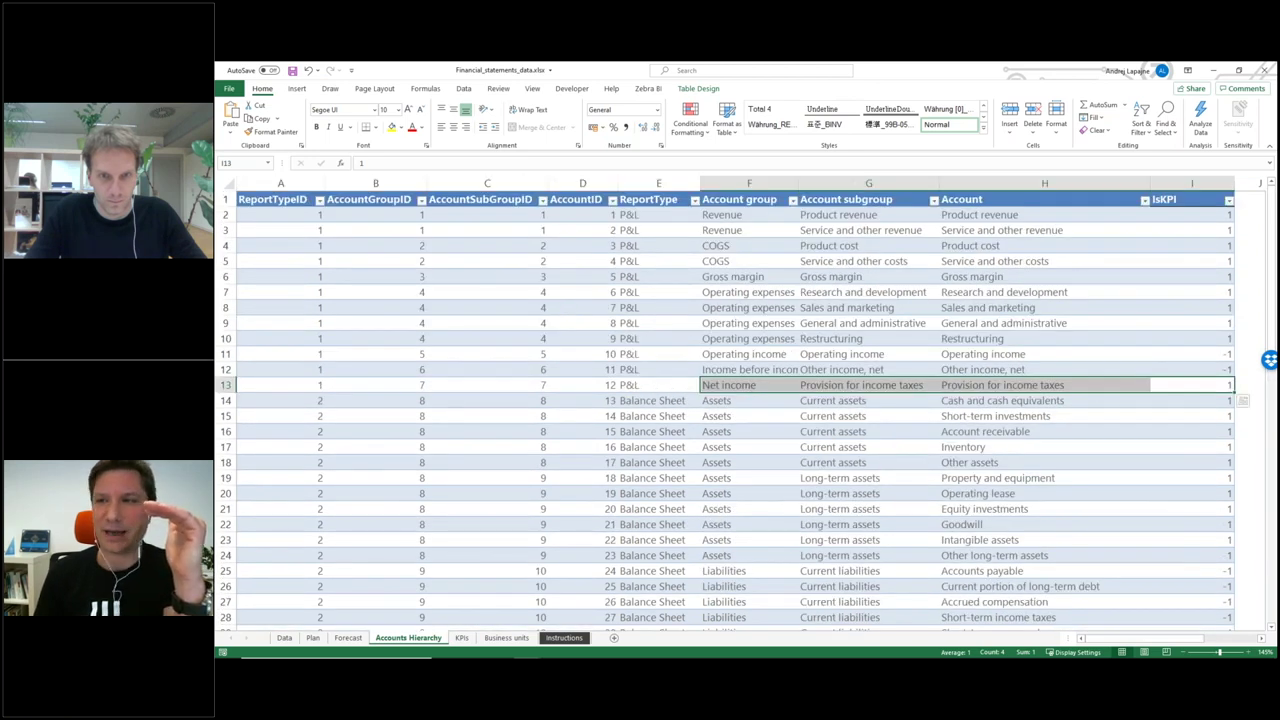
# Step: Go from the COGS account group down to the balance sheet assets and check the IsKPI value of Goodwill
pyautogui.click(730, 248)
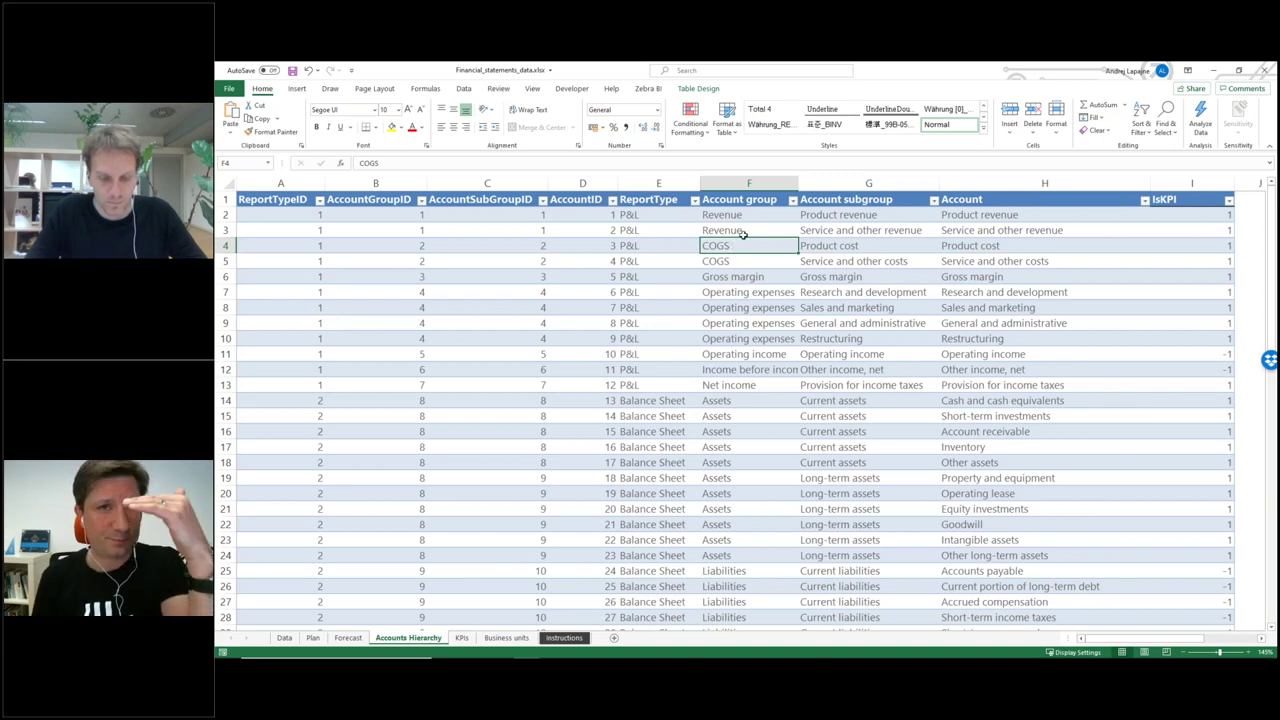
pyautogui.scroll(-4, 1222, 334)
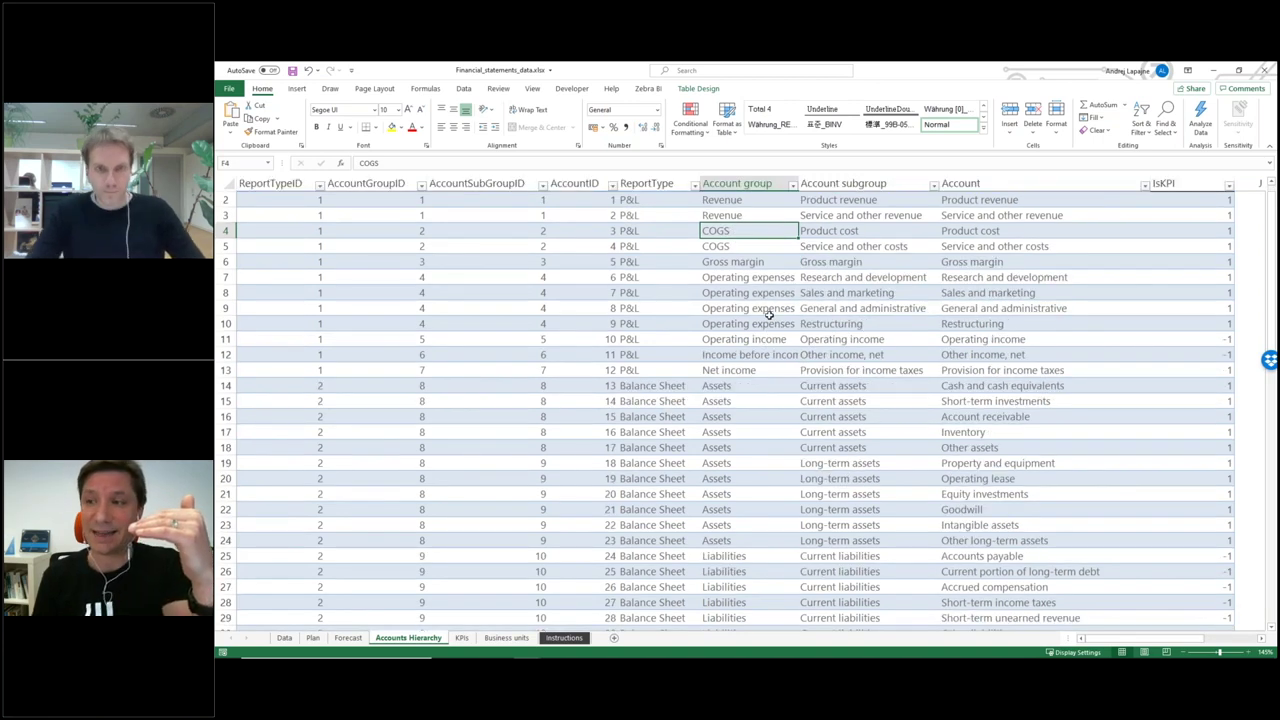
pyautogui.click(1222, 336)
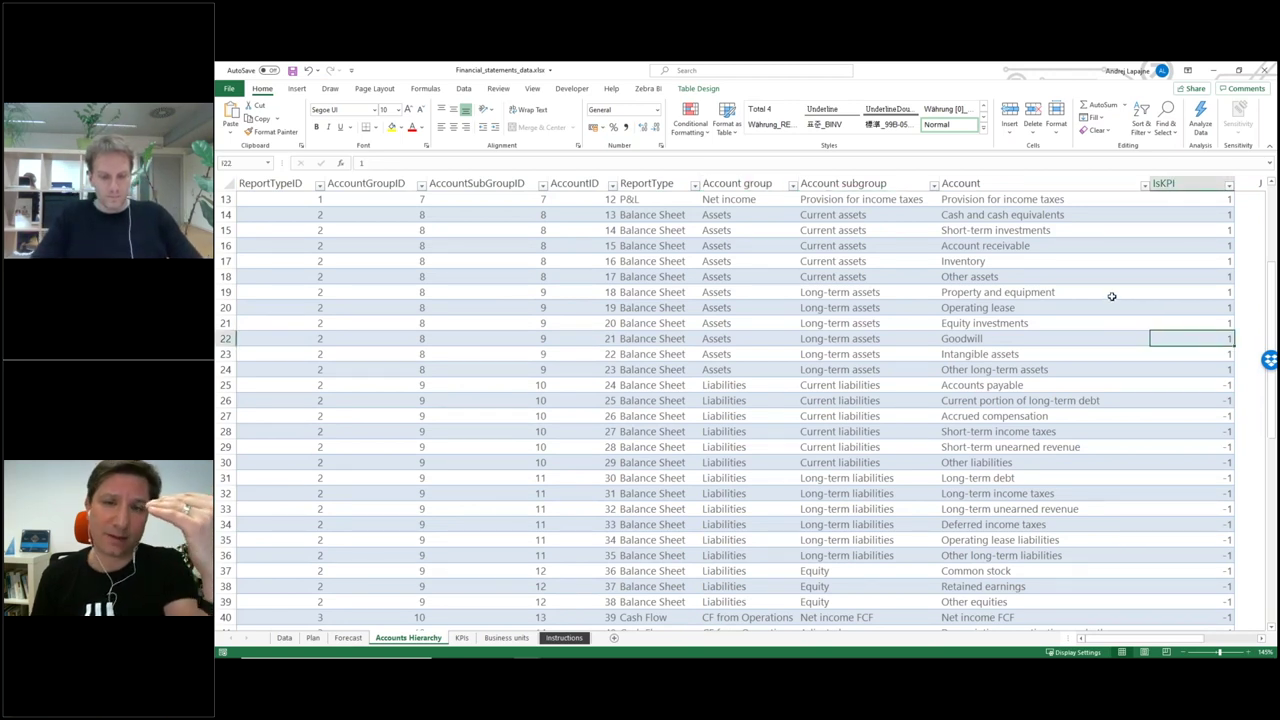
pyautogui.scroll(1, 1111, 298)
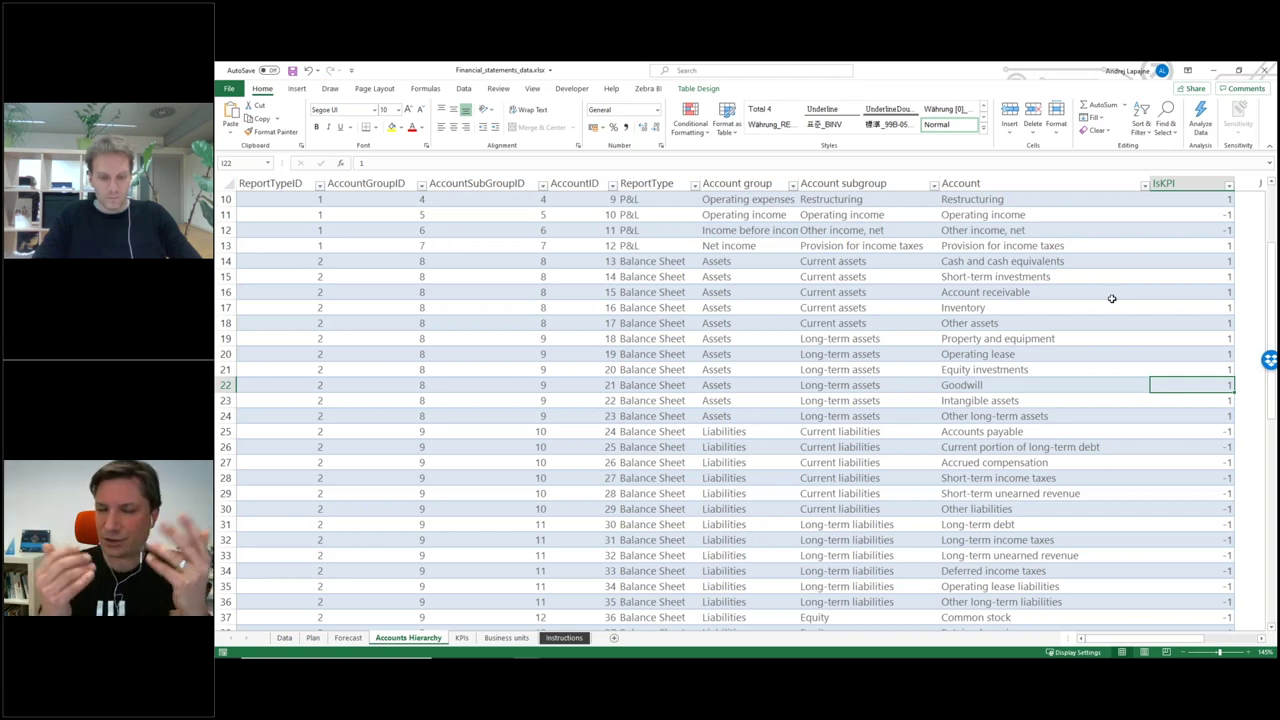
# Step: Switch to the Financial report in Power BI Desktop, open the Report slicer page and select the Profit&Loss Statement chart
pyautogui.hotkey('alt', 'Tab')
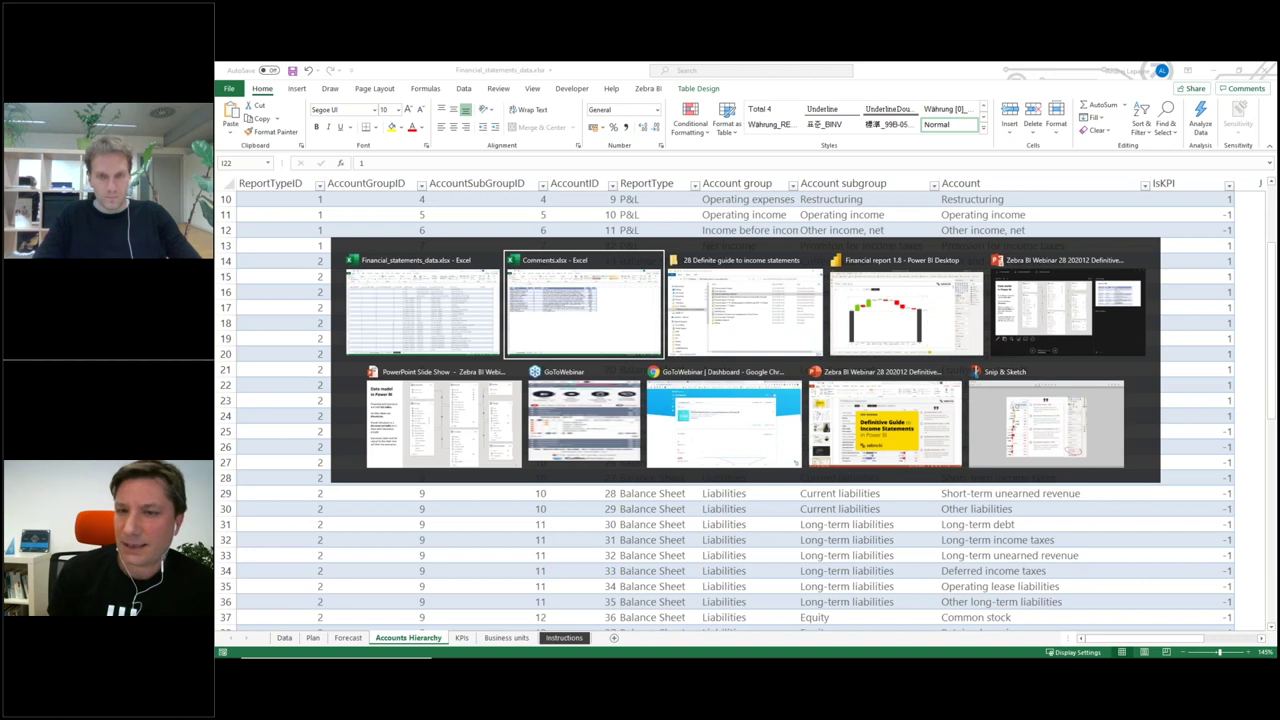
pyautogui.hotkey('alt', 'Tab')
pyautogui.hotkey('alt', 'Tab')
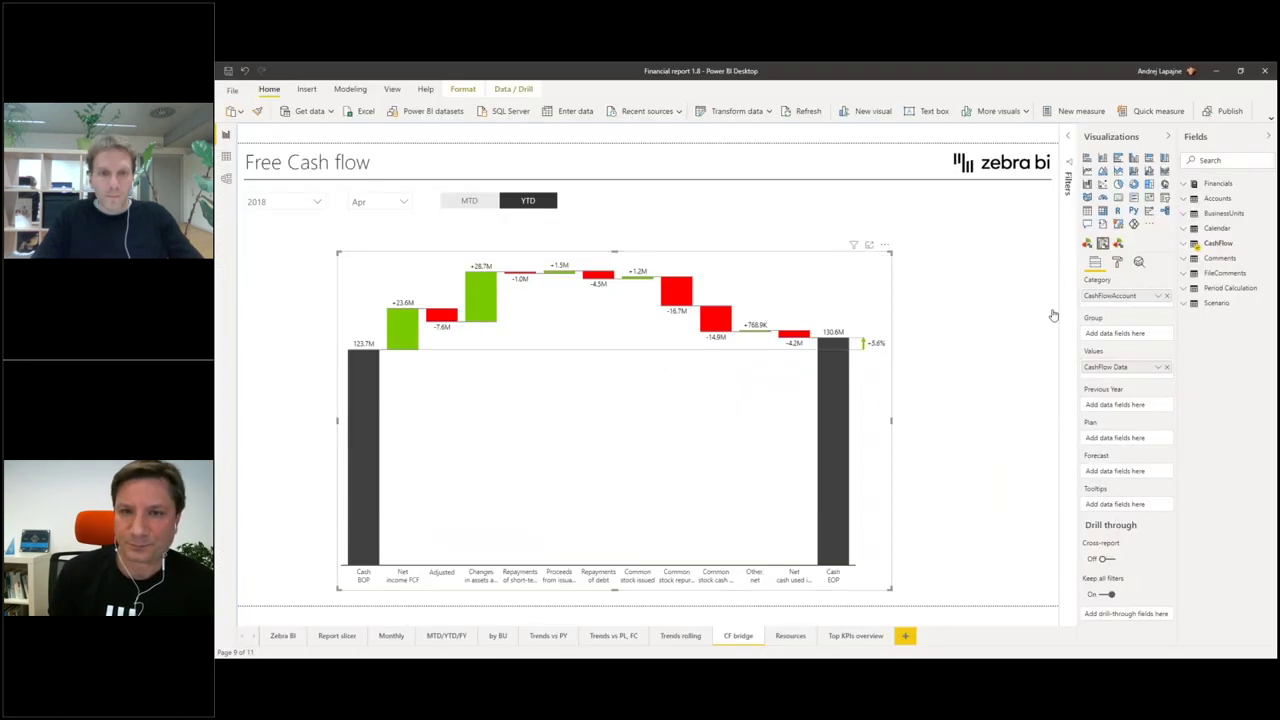
pyautogui.click(336, 636)
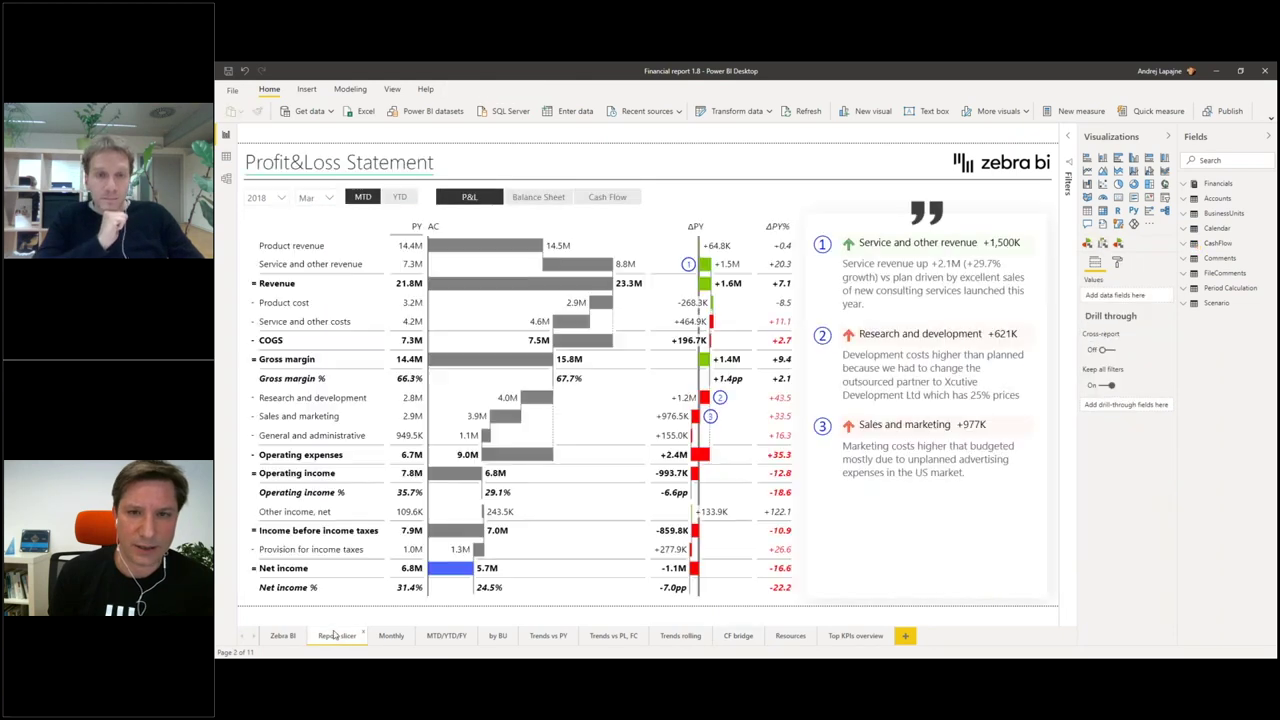
pyautogui.click(679, 215)
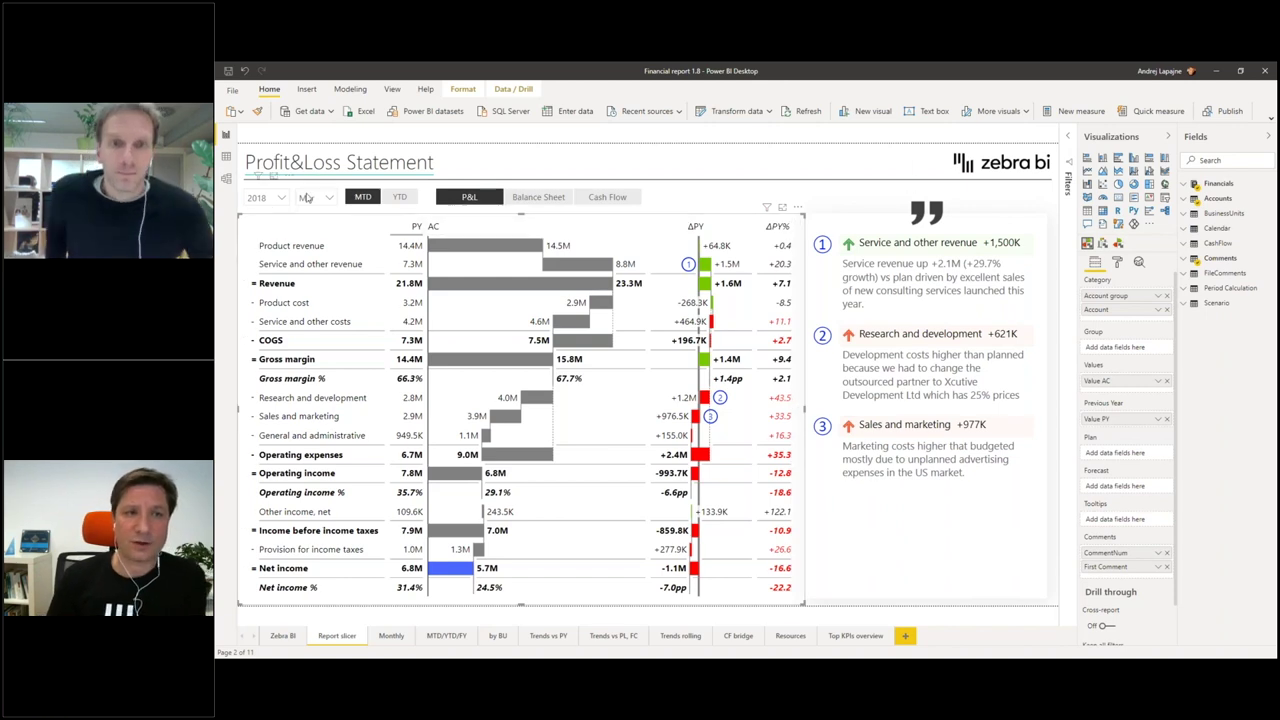
# Step: Examine the MTD/YTD period slicer and the comments table beside the Profit&Loss Statement chart
pyautogui.click(372, 198)
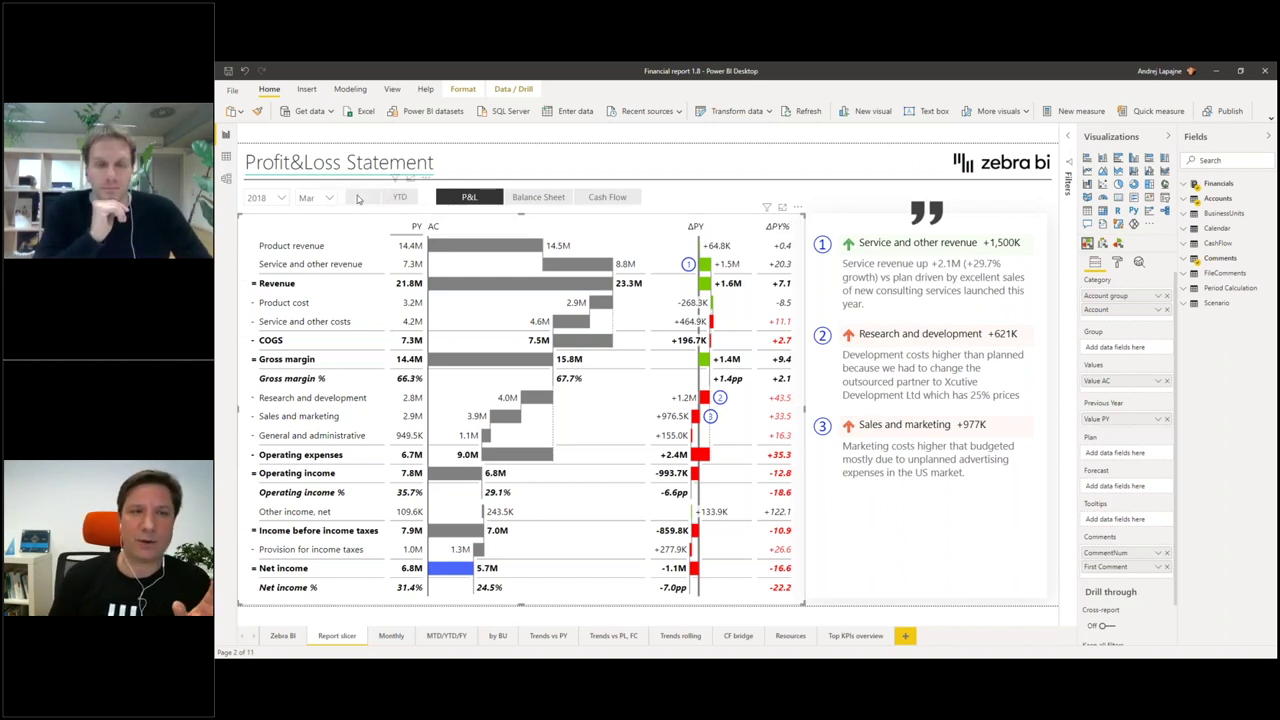
pyautogui.click(370, 198)
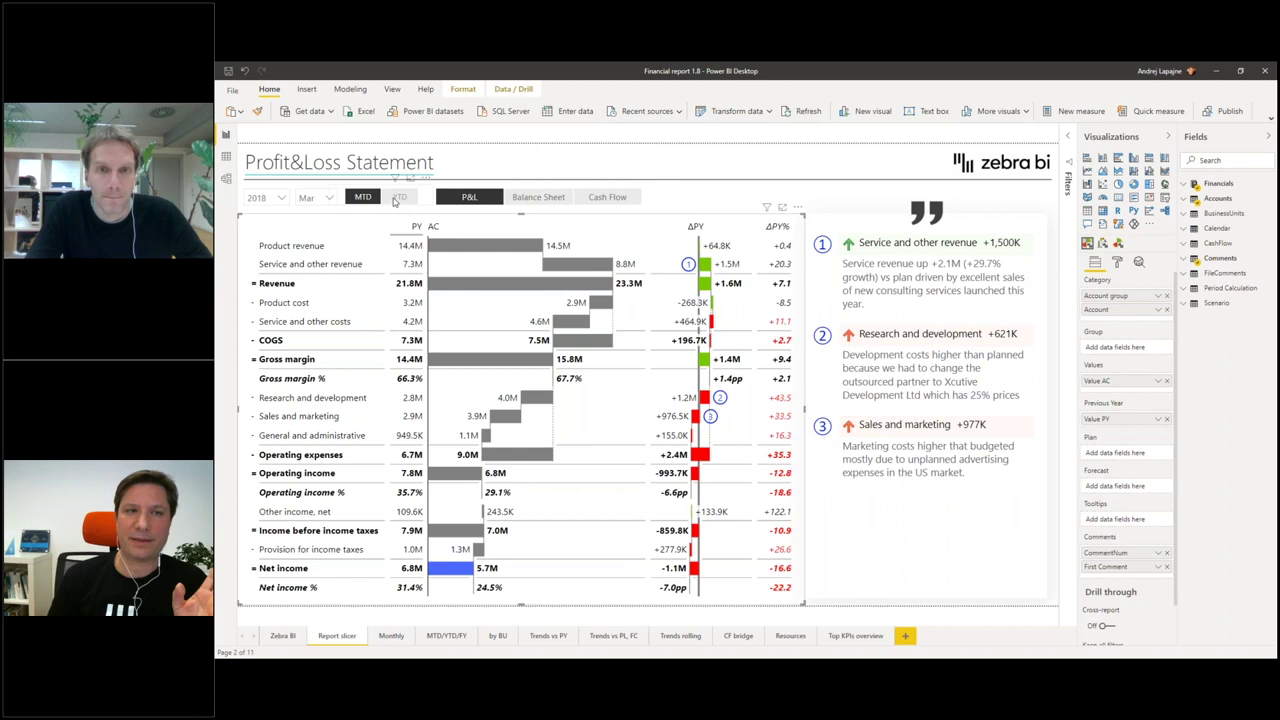
pyautogui.click(397, 198)
pyautogui.click(395, 198)
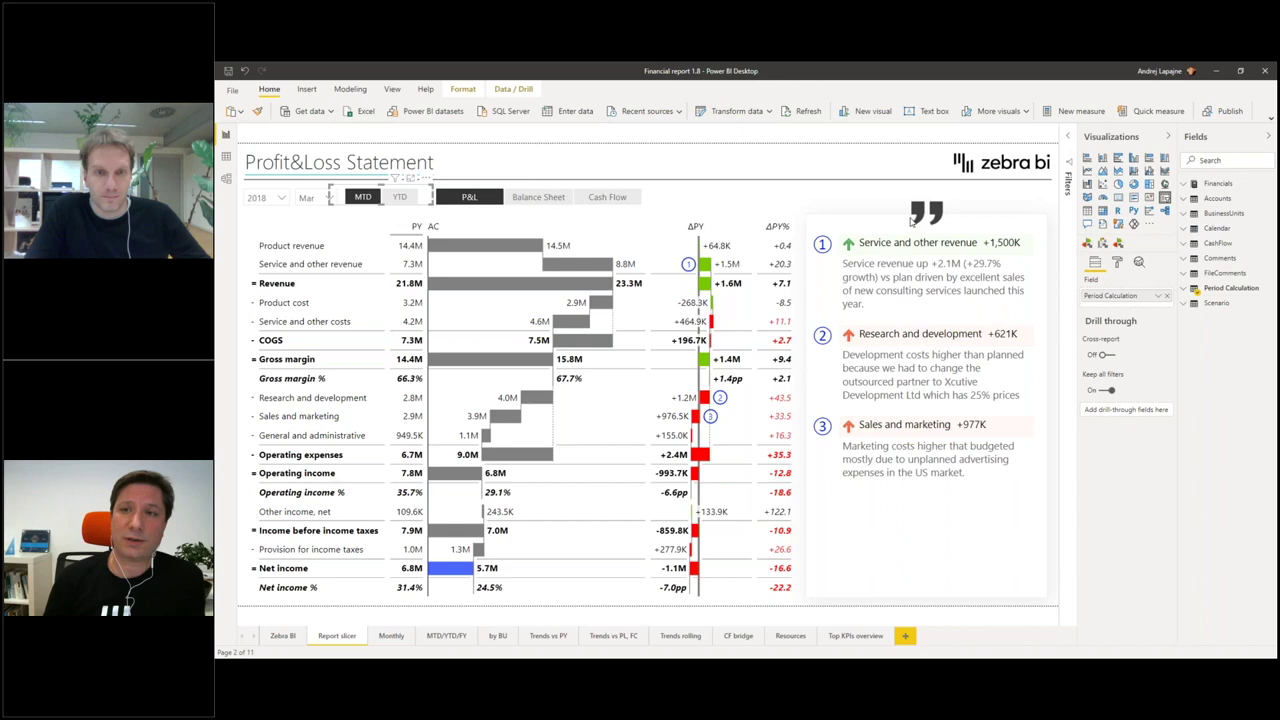
pyautogui.click(983, 223)
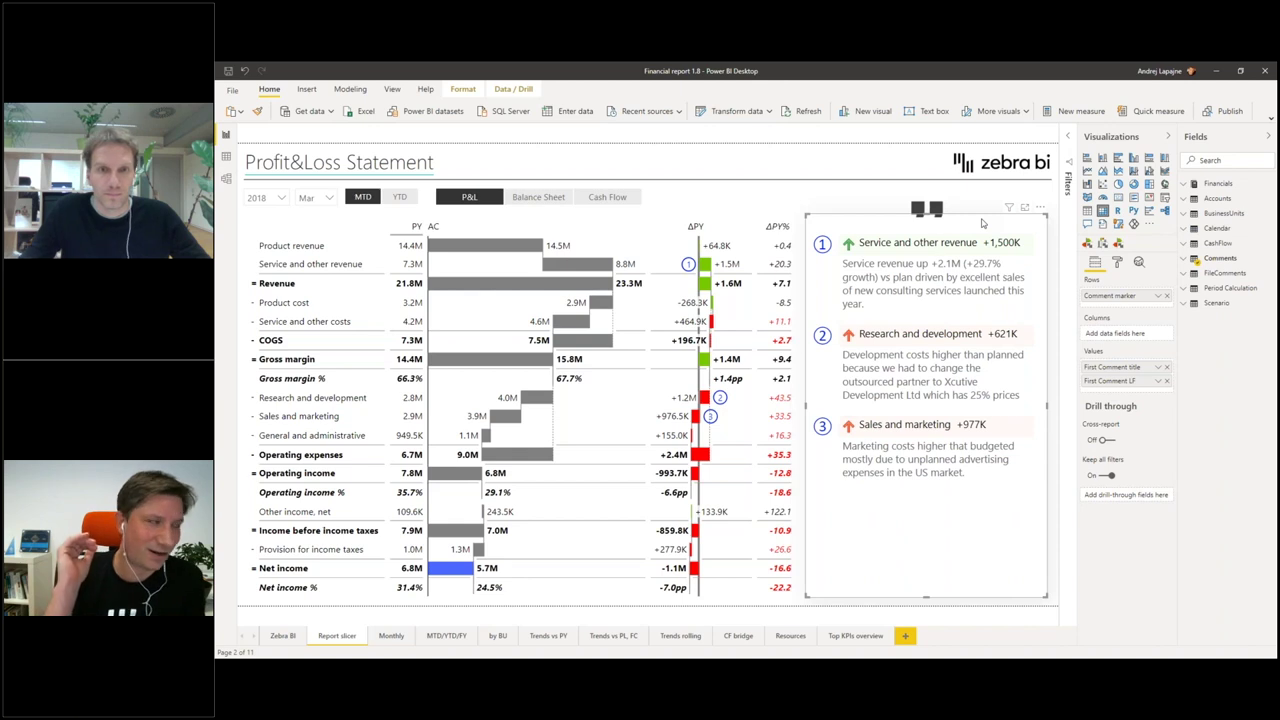
pyautogui.click(976, 236)
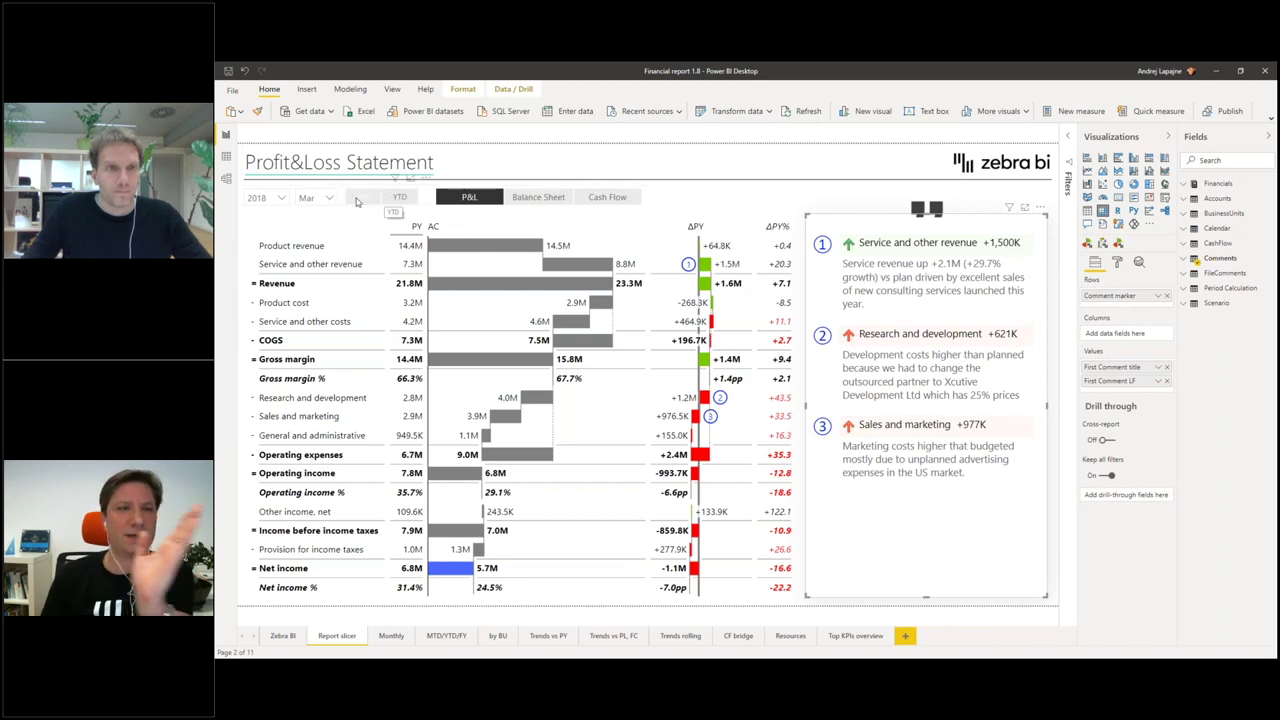
# Step: Select the period slicer and the P&L chart again, highlight the Product revenue row and clear the highlight
pyautogui.click(401, 199)
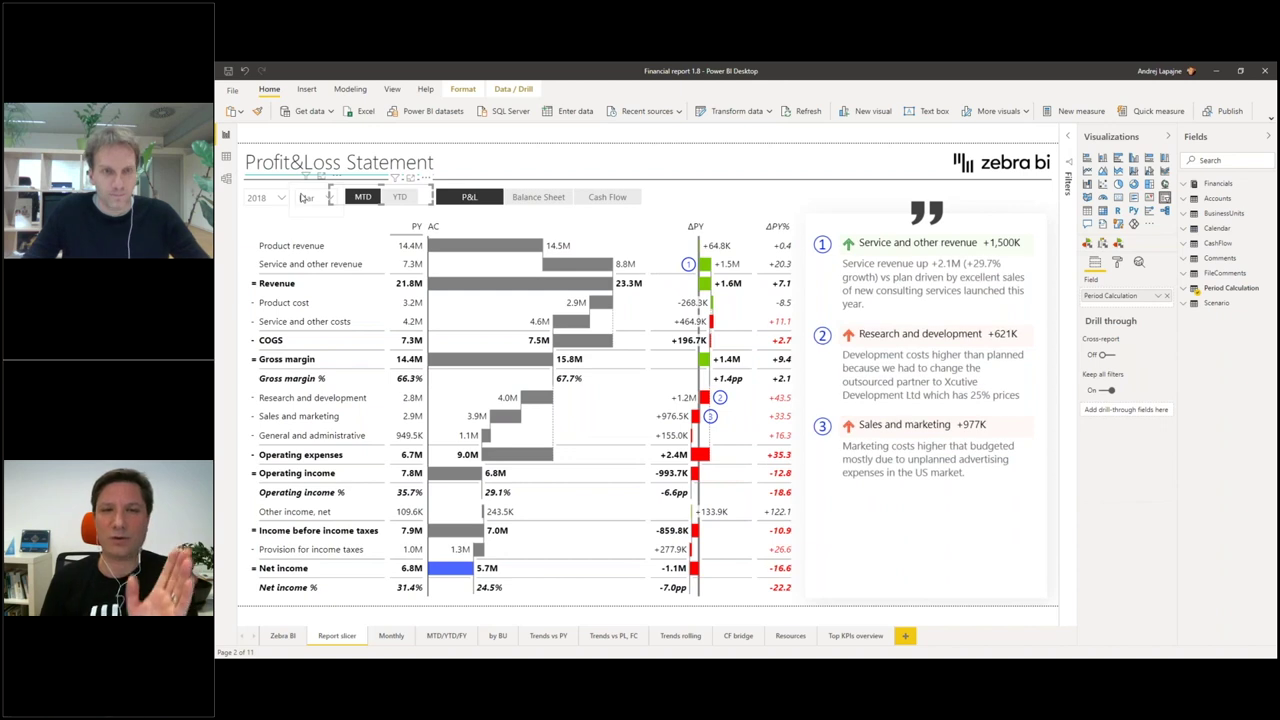
pyautogui.click(333, 228)
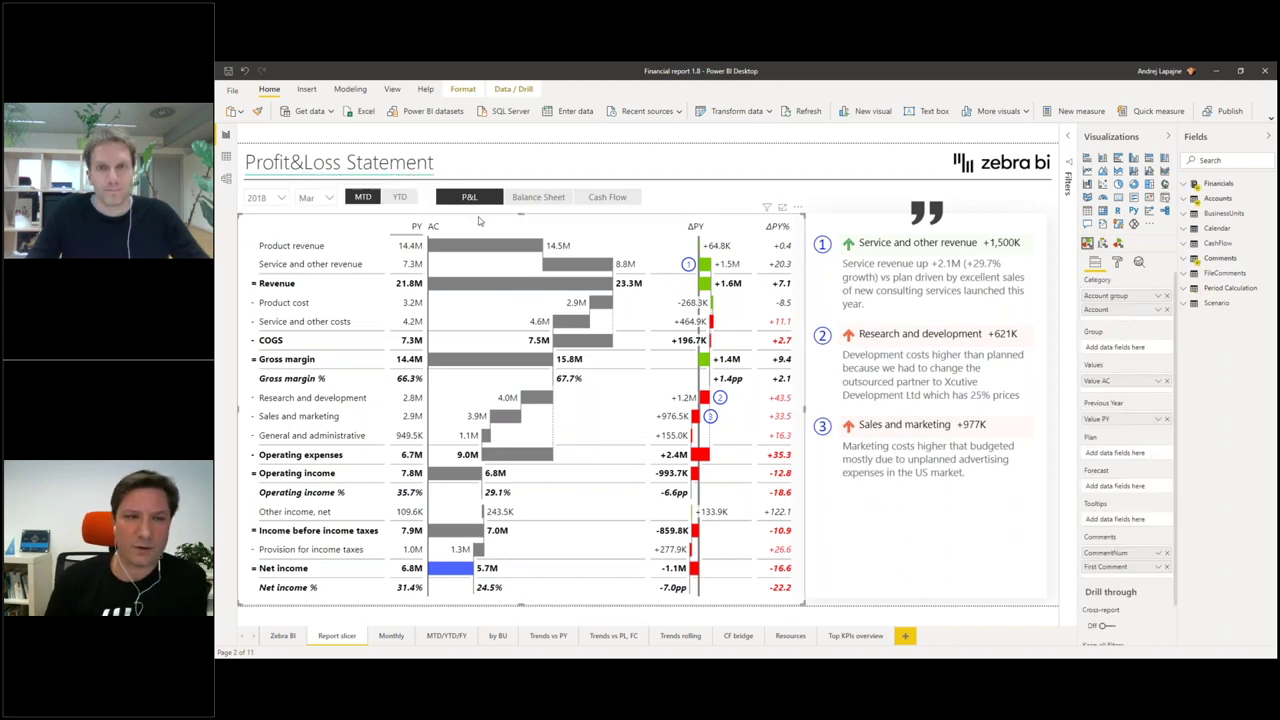
pyautogui.click(376, 494)
pyautogui.click(367, 227)
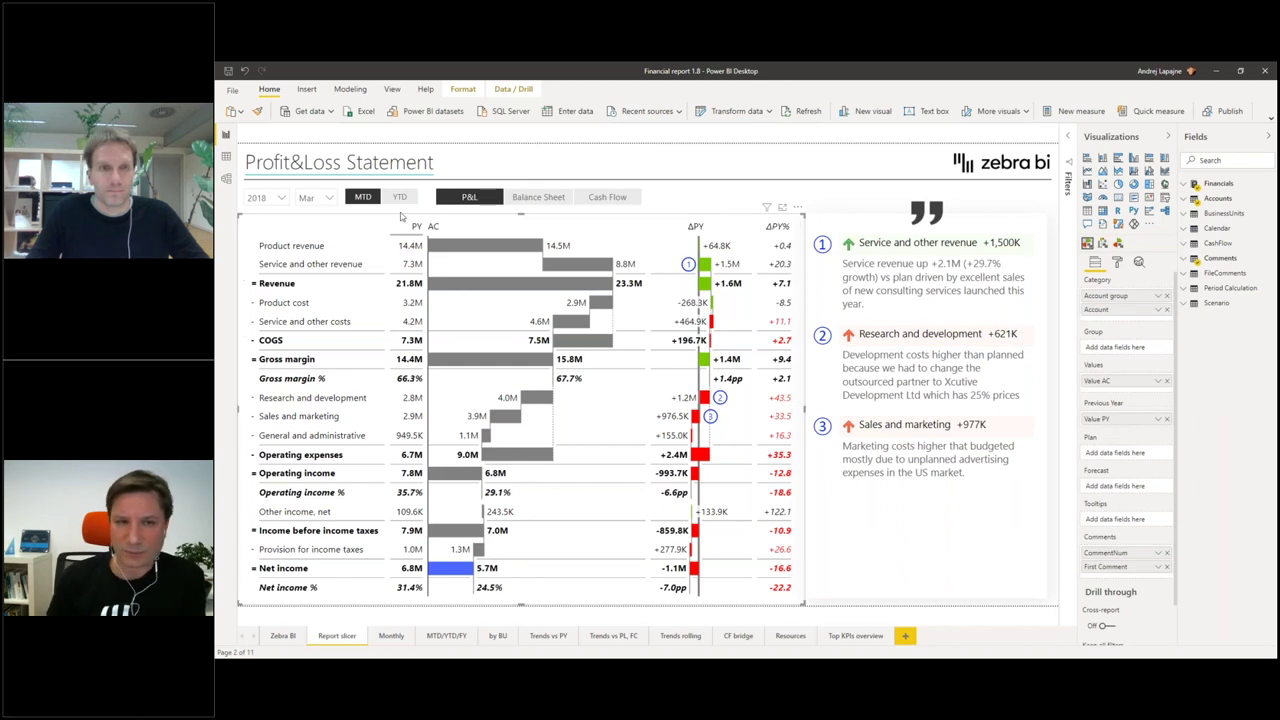
pyautogui.click(455, 245)
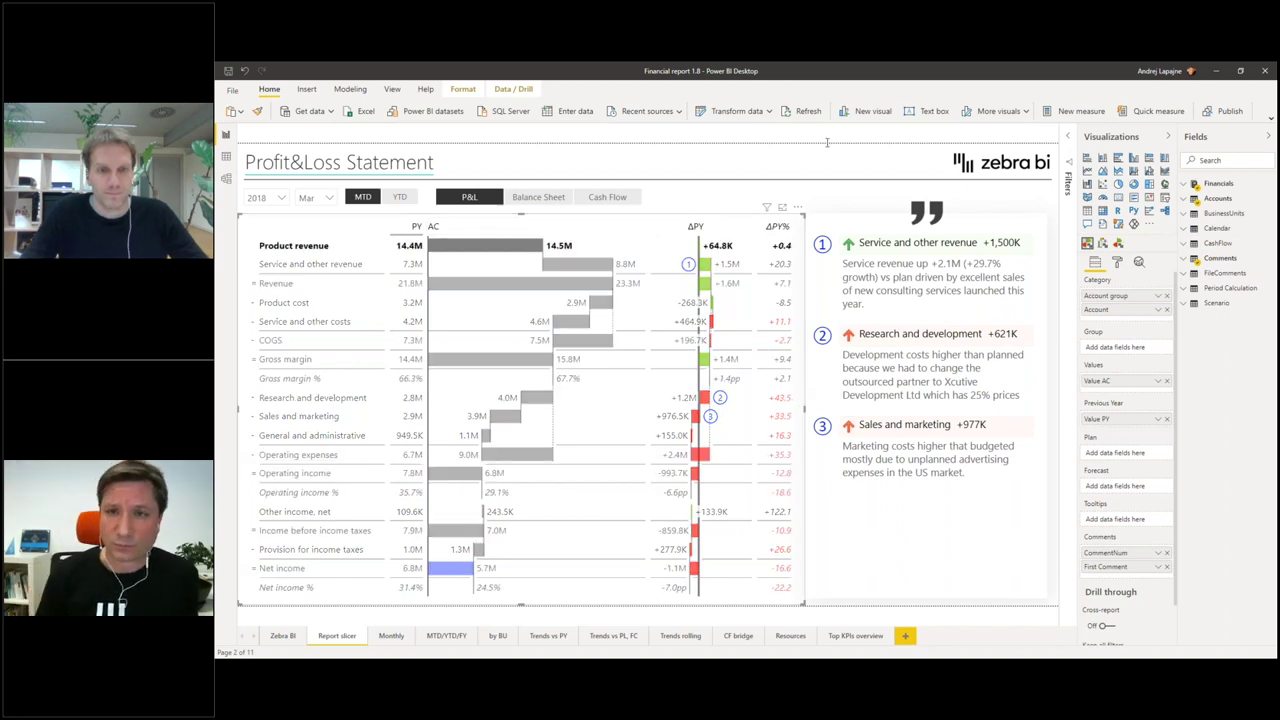
pyautogui.click(462, 549)
pyautogui.click(430, 604)
# Step: Duplicate the Report slicer page and remove the Profit&Loss Statement chart from the copy
pyautogui.rightClick(337, 636)
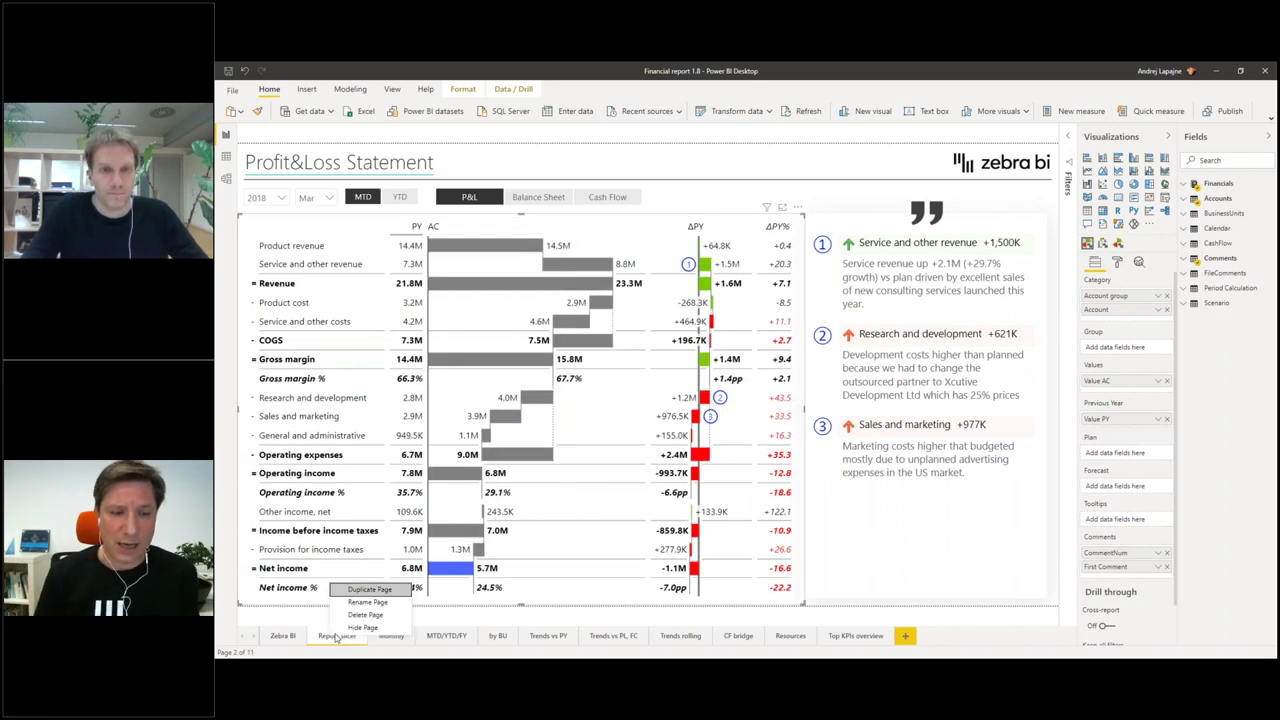
pyautogui.click(366, 591)
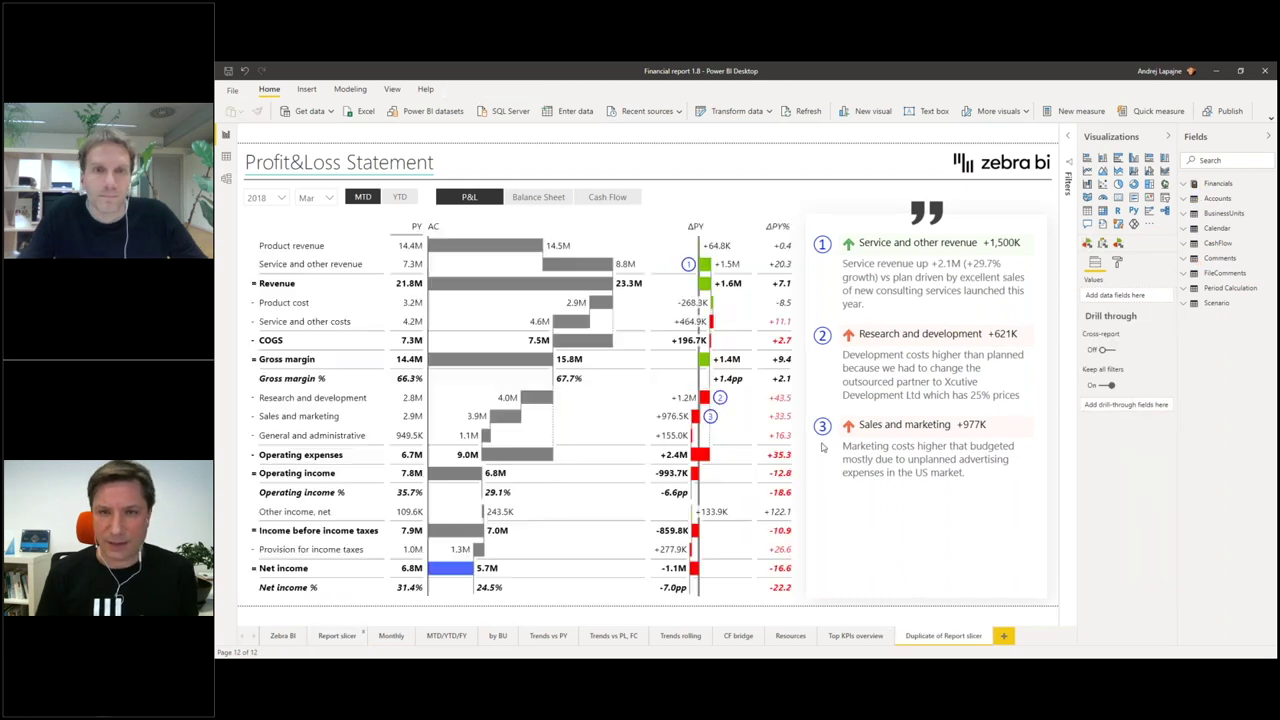
pyautogui.click(663, 222)
pyautogui.click(290, 283)
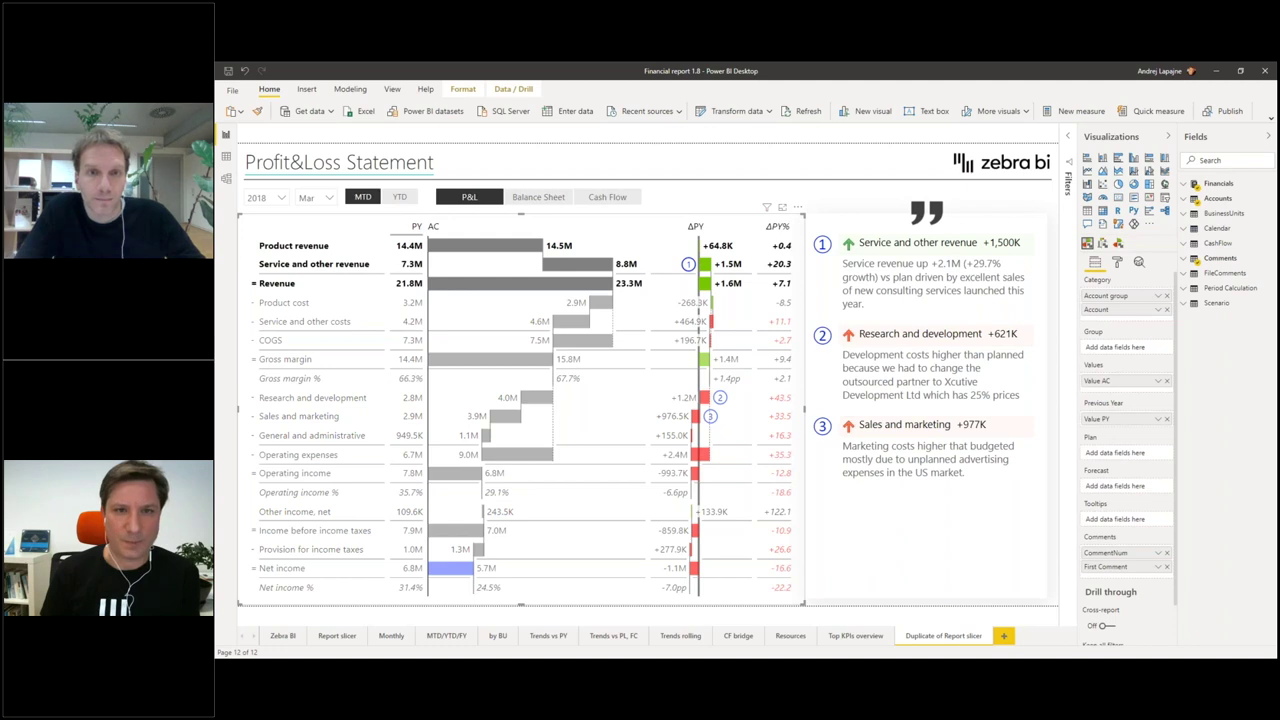
pyautogui.click(757, 205)
pyautogui.click(797, 207)
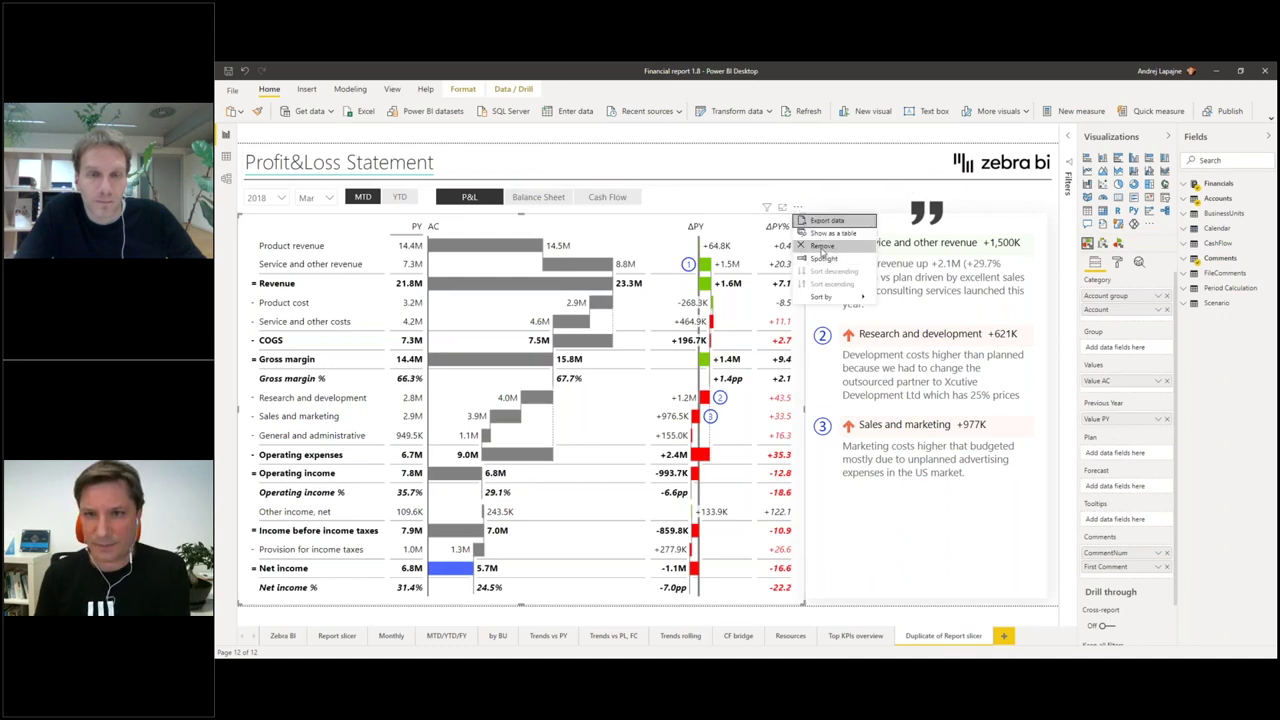
pyautogui.click(776, 246)
pyautogui.press('Delete')
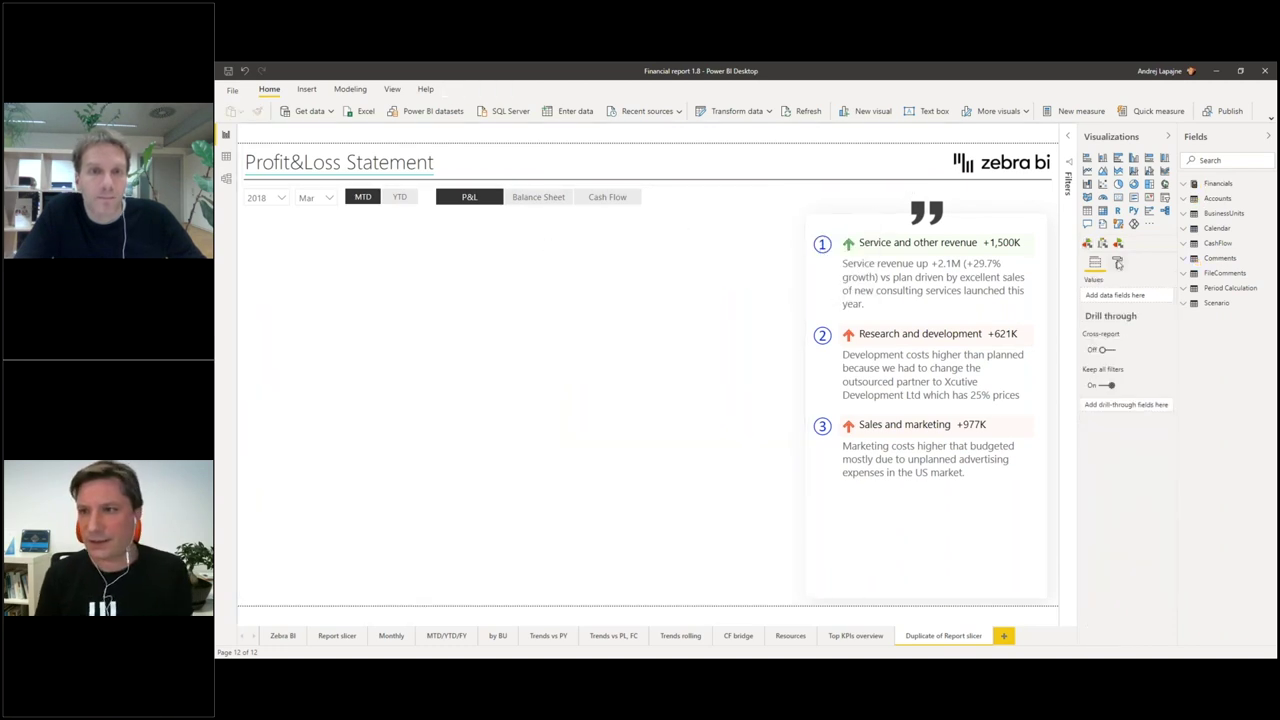
# Step: Insert a Zebra BI Tables 4.5.0 visual in the empty area and widen it up to the comments table
pyautogui.click(1119, 244)
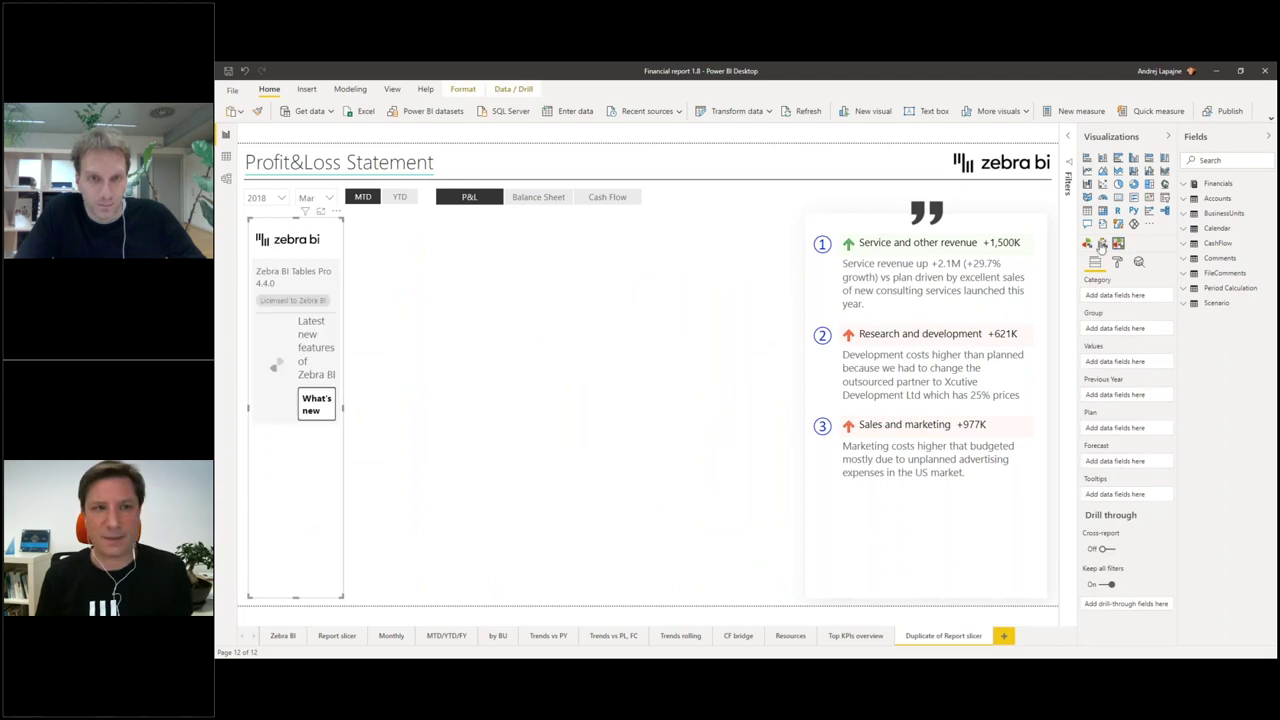
pyautogui.click(1087, 243)
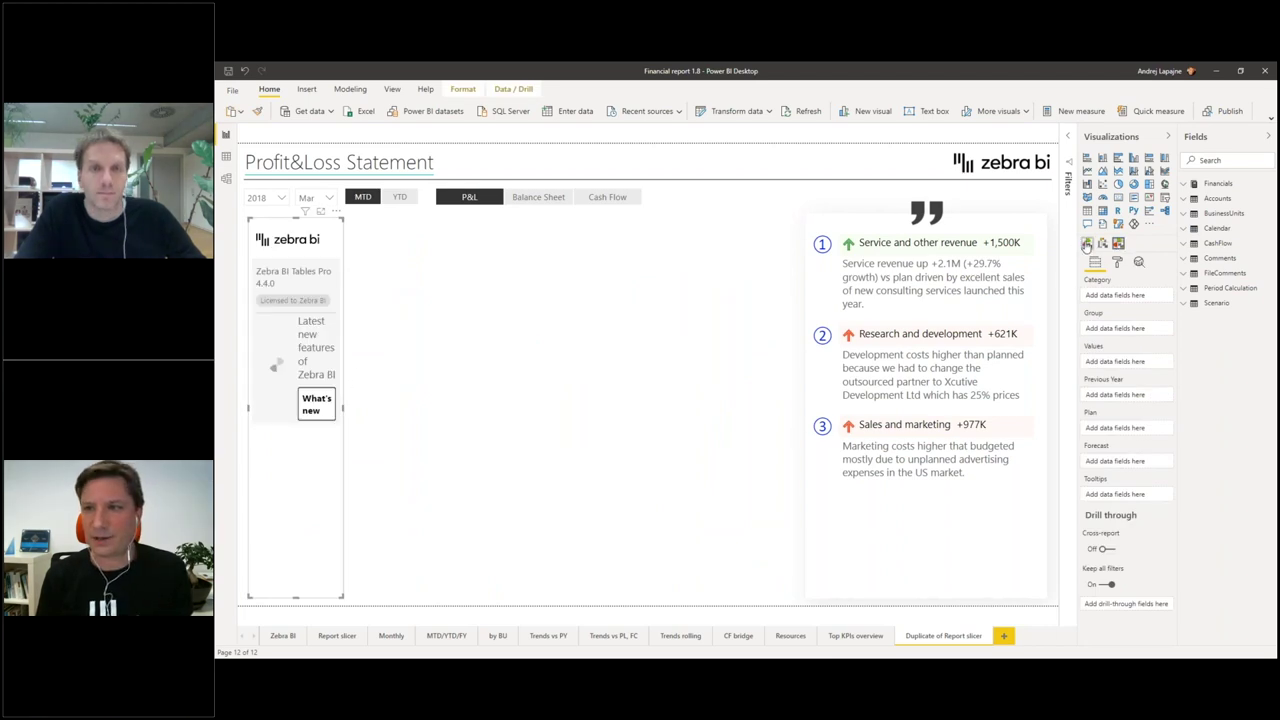
pyautogui.moveTo(344, 410); pyautogui.dragTo(788, 397)
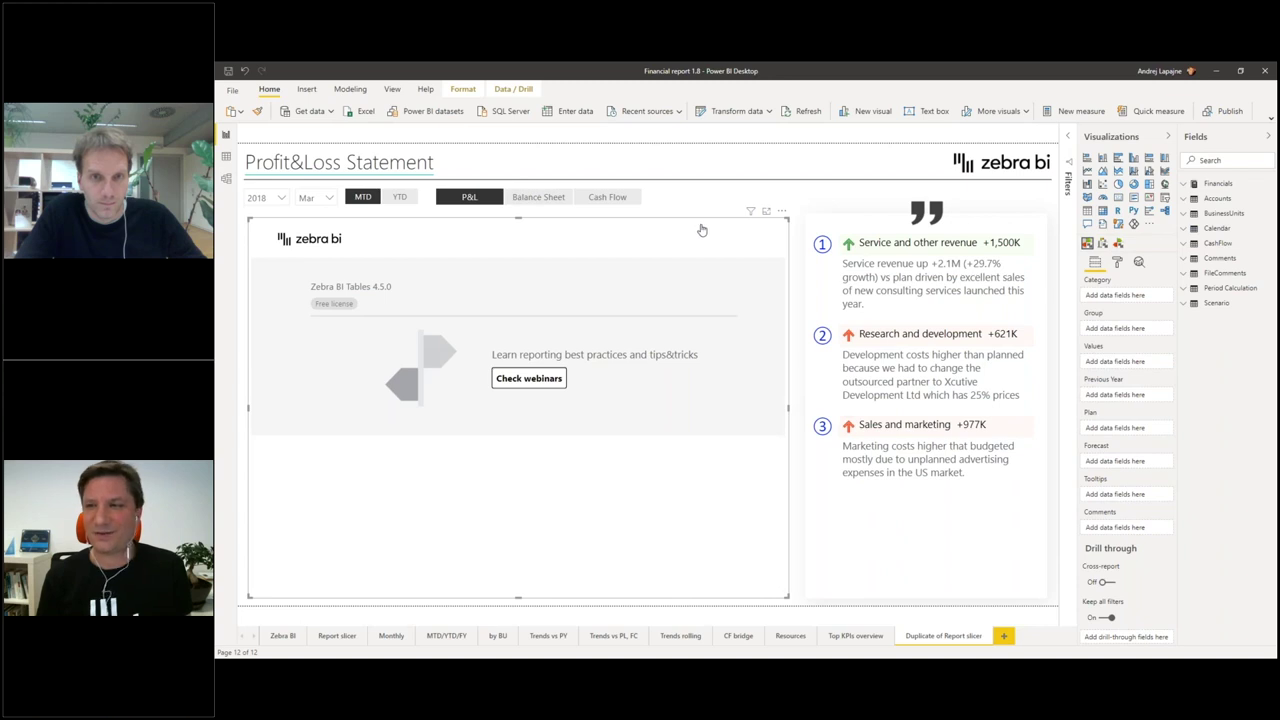
# Step: Add Value AC as values and Value PY as previous year from the Financials table to the new visual
pyautogui.click(1188, 185)
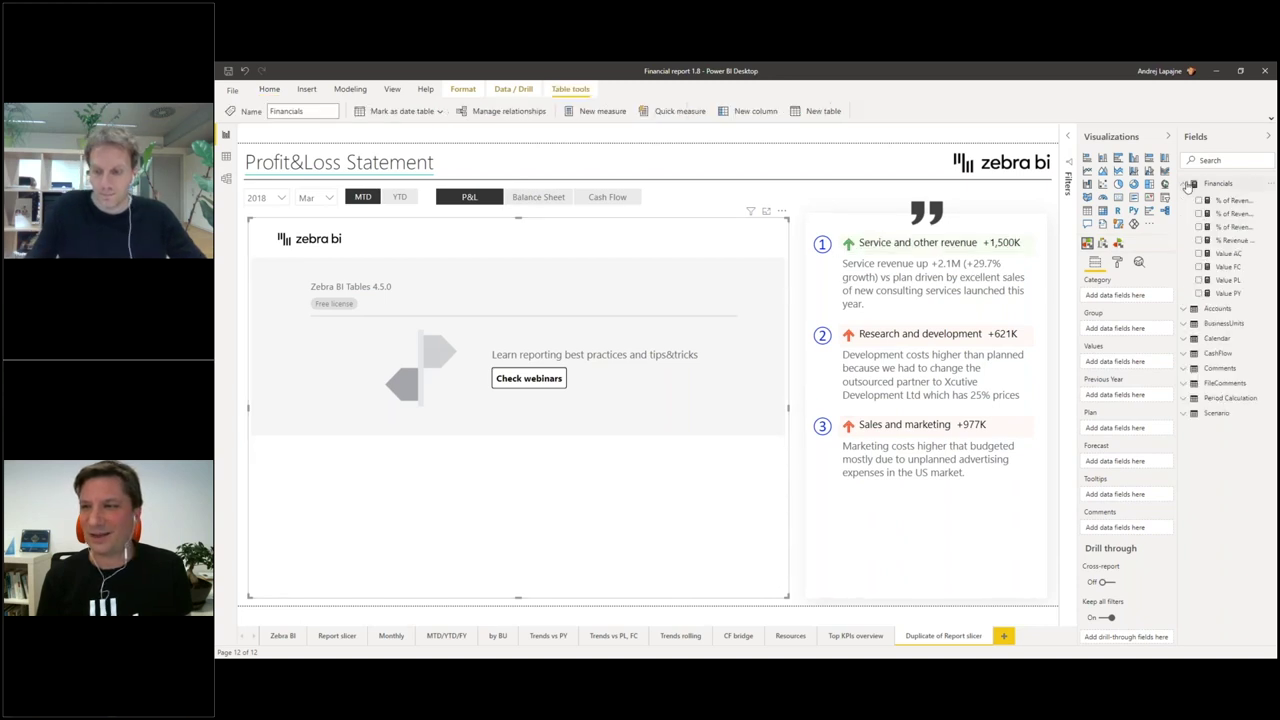
pyautogui.click(1199, 254)
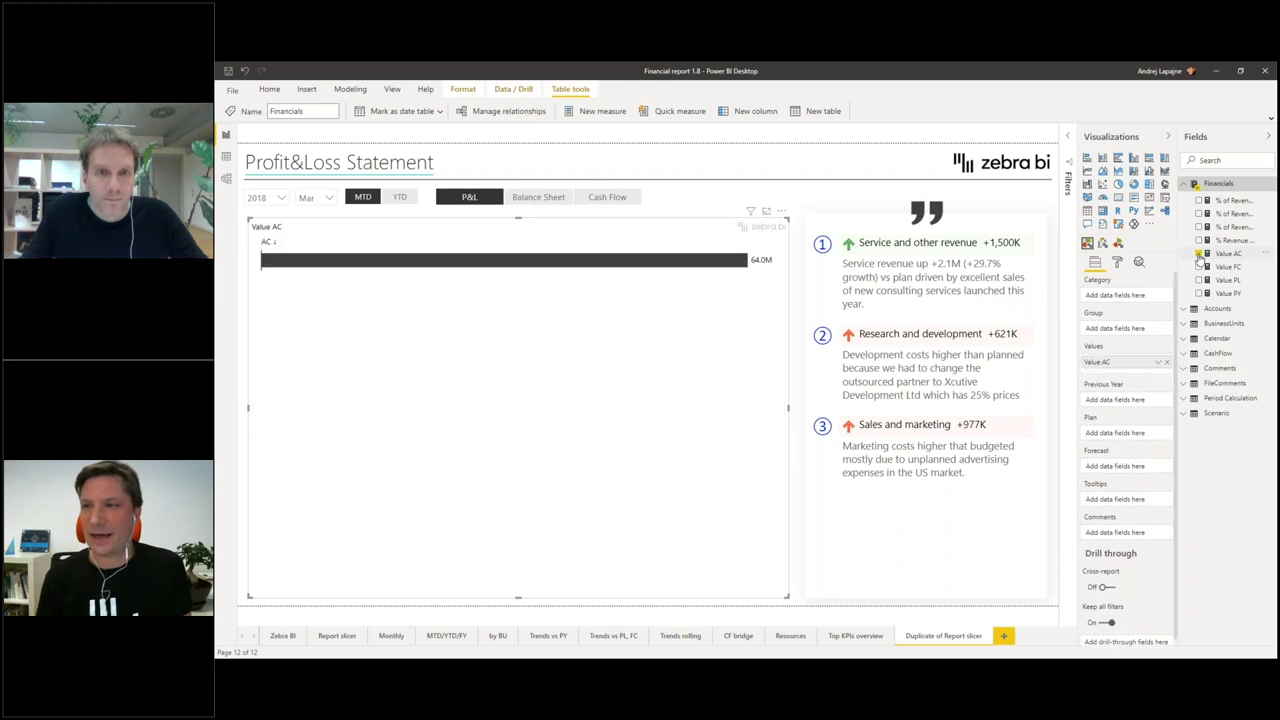
pyautogui.click(1199, 294)
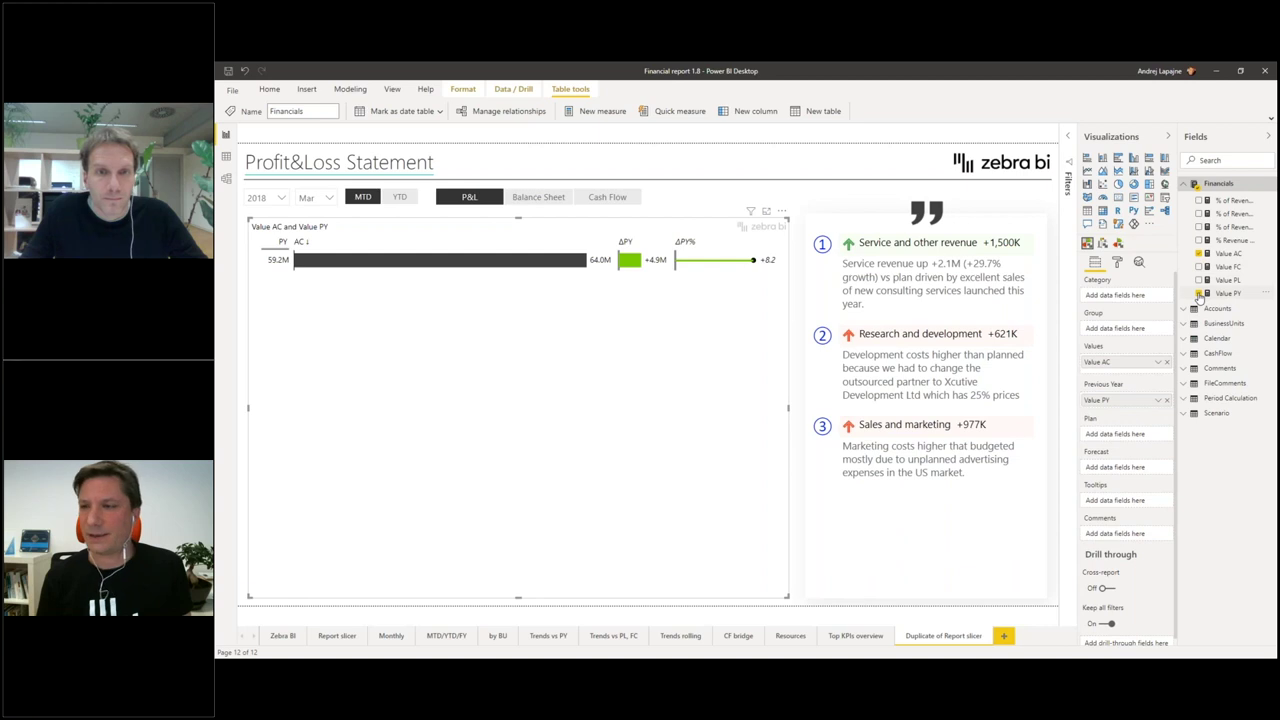
# Step: Add Account and, above it, Account group from the Accounts table as the visual's categories
pyautogui.click(1183, 309)
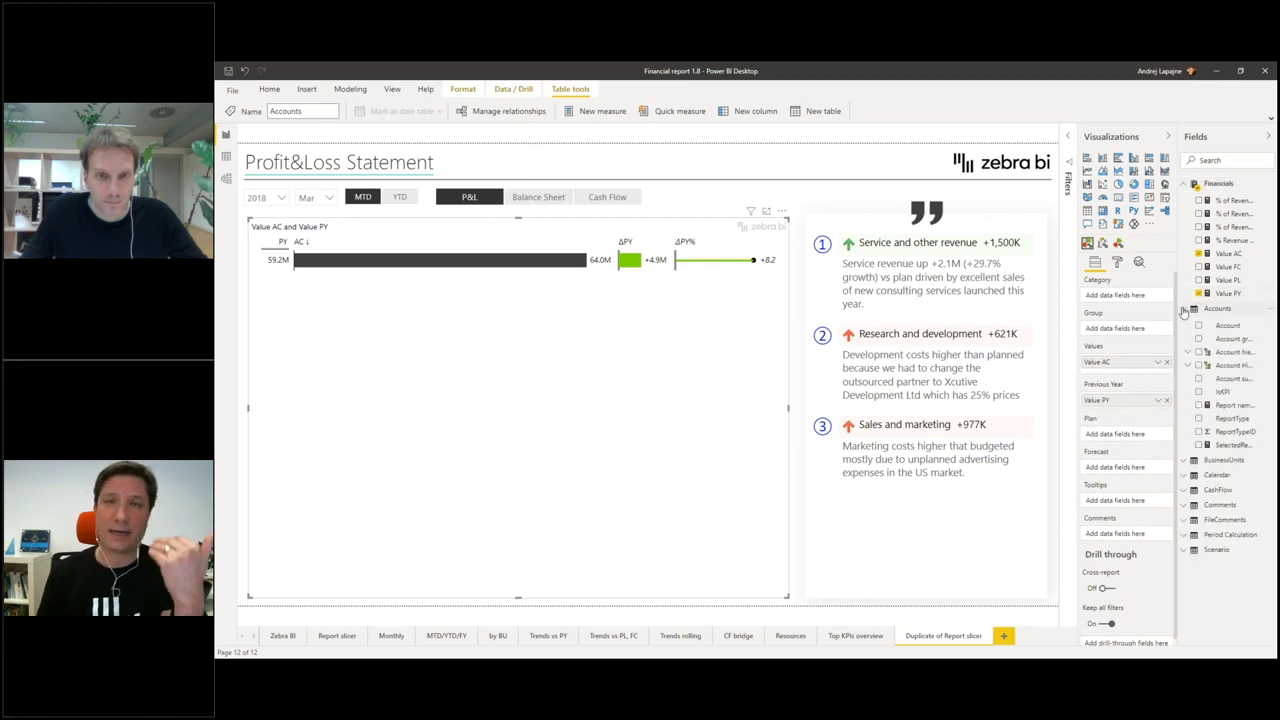
pyautogui.moveTo(1222, 327); pyautogui.dragTo(1130, 297)
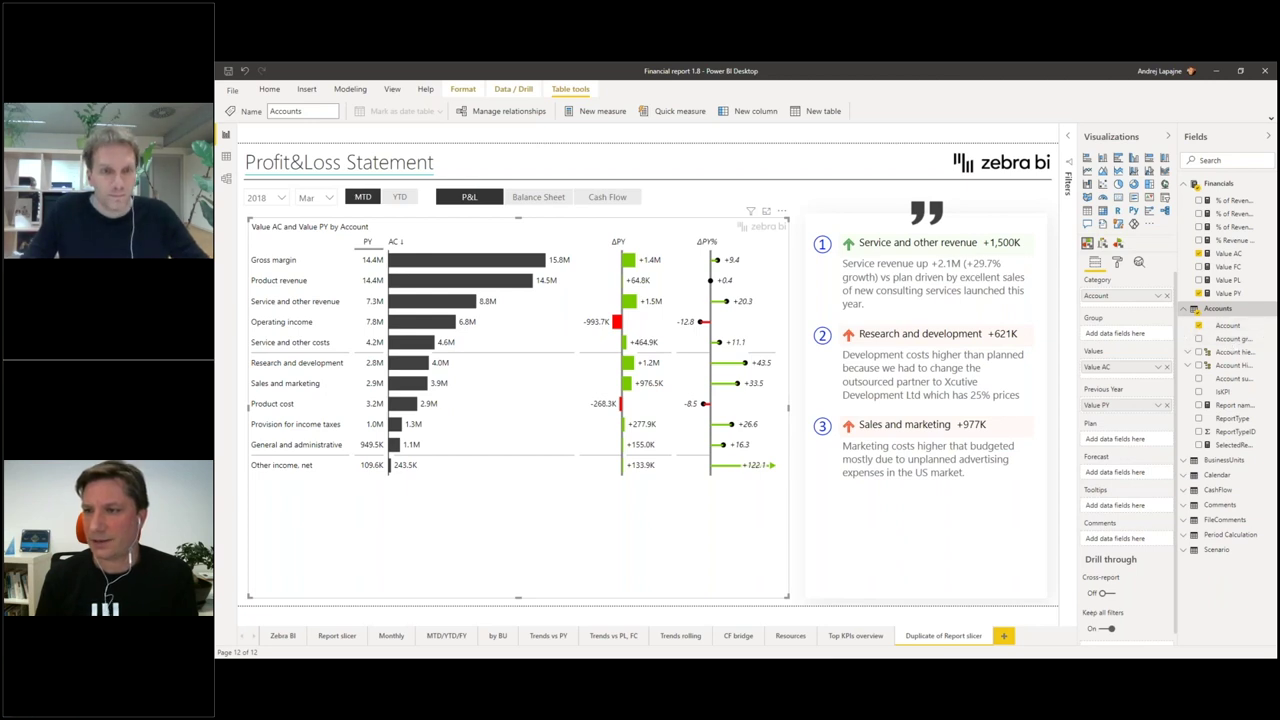
pyautogui.moveTo(1105, 296); pyautogui.dragTo(1132, 296)
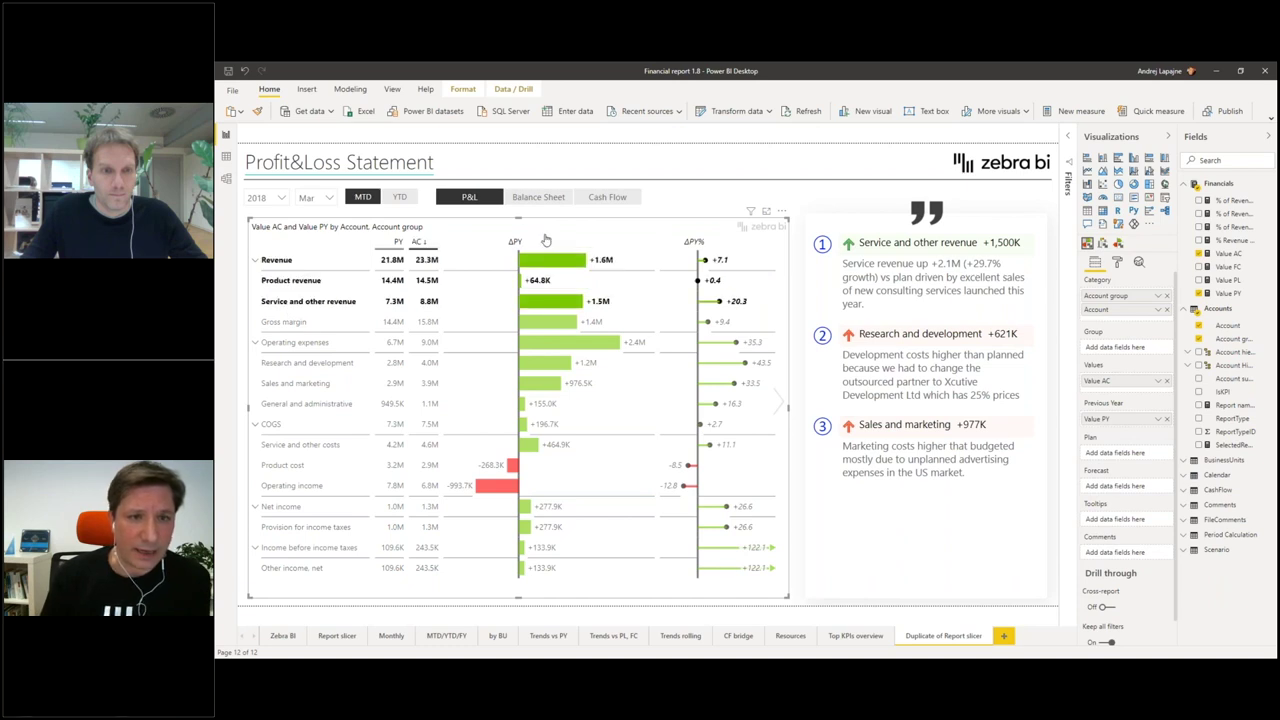
# Step: Open the ΔPY column's settings in the visual and switch to the File Explorer window
pyautogui.click(649, 244)
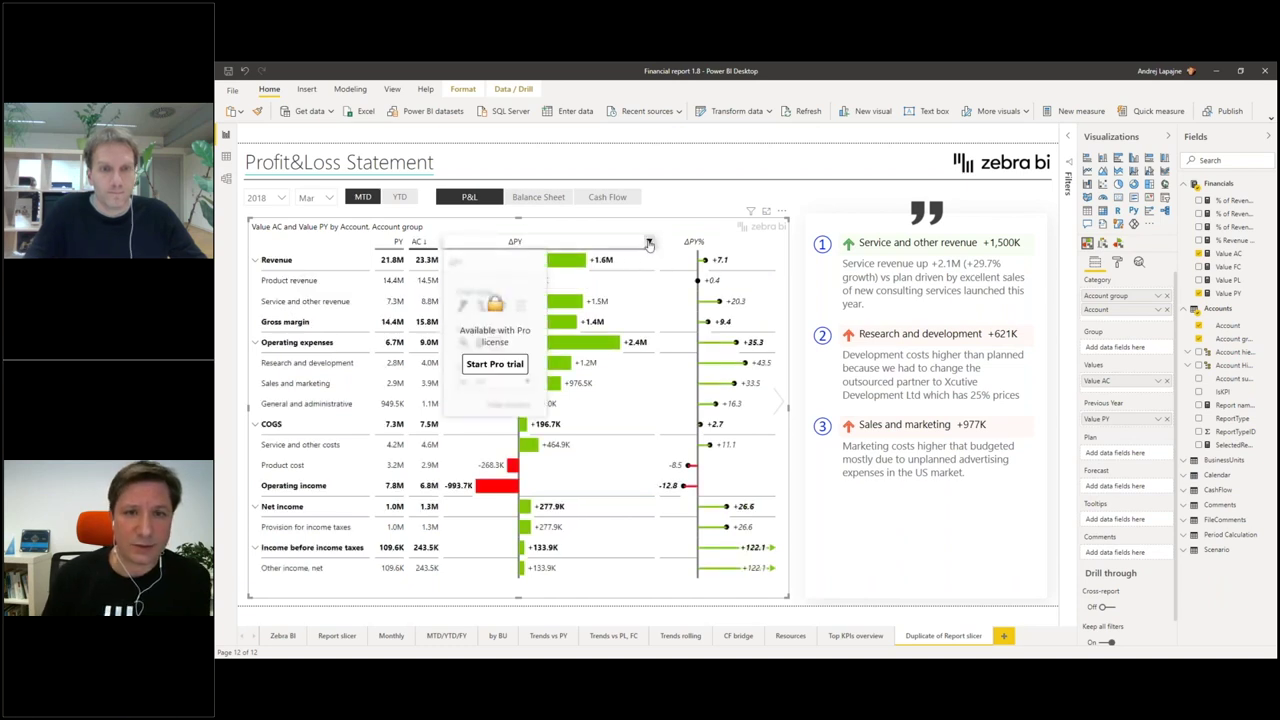
pyautogui.hotkey('alt', 'Tab')
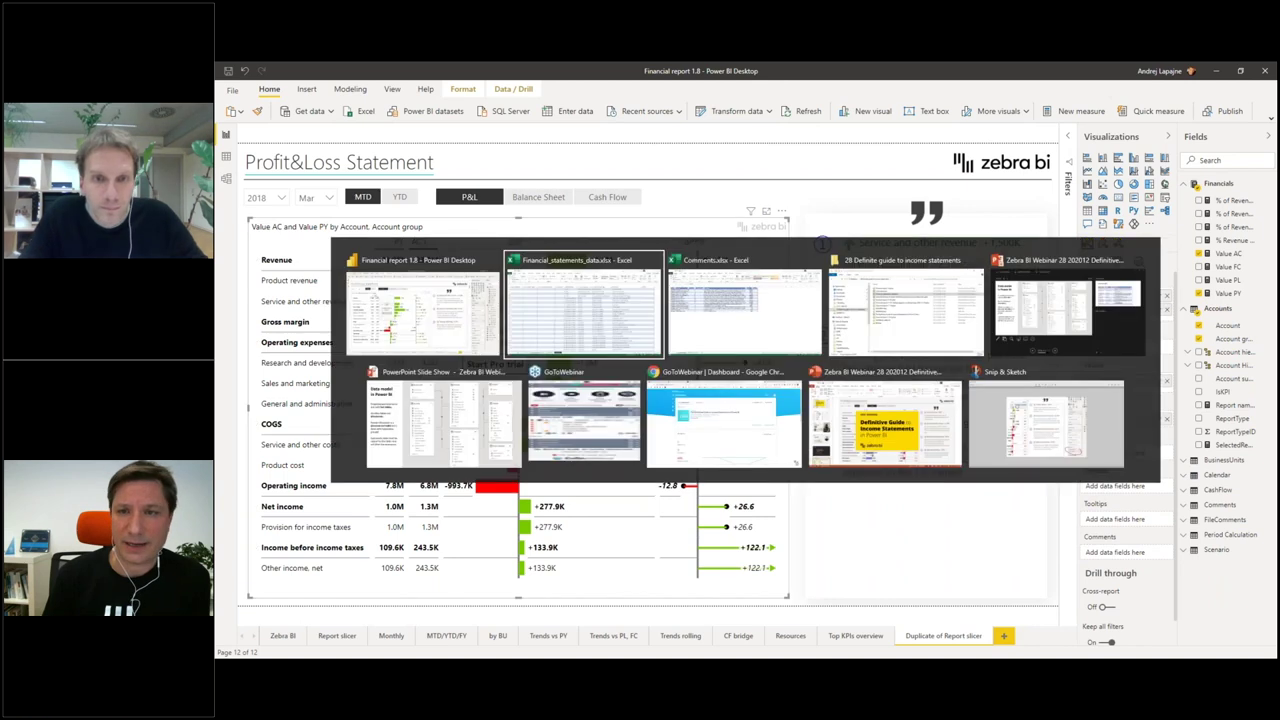
pyautogui.hotkey('alt', 'Tab')
pyautogui.hotkey('alt', 'Tab')
pyautogui.hotkey('alt', 'Tab')
pyautogui.hotkey('alt', 'Tab')
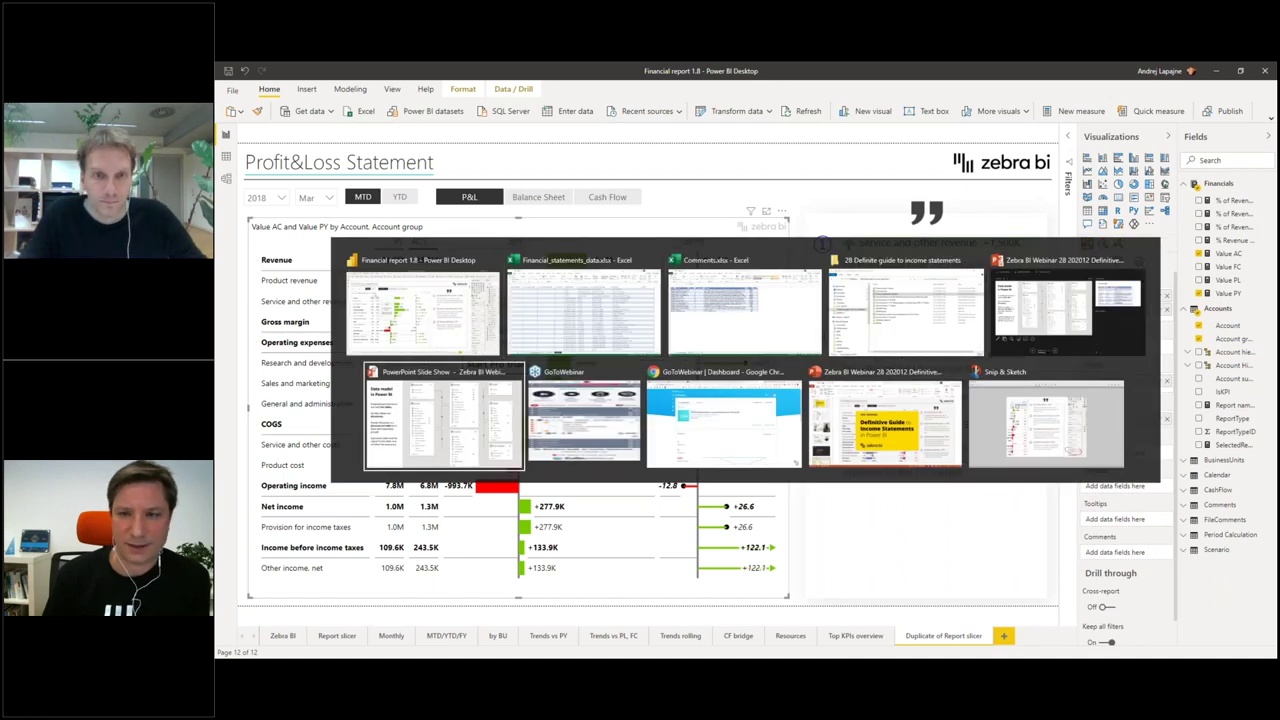
pyautogui.hotkey('alt', 'Tab')
pyautogui.hotkey('alt', 'Tab')
pyautogui.hotkey('alt', 'Tab')
pyautogui.hotkey('alt', 'Tab')
pyautogui.hotkey('alt', 'Tab')
pyautogui.hotkey('alt', 'Tab')
pyautogui.hotkey('alt', 'Tab')
pyautogui.hotkey('alt', 'Tab')
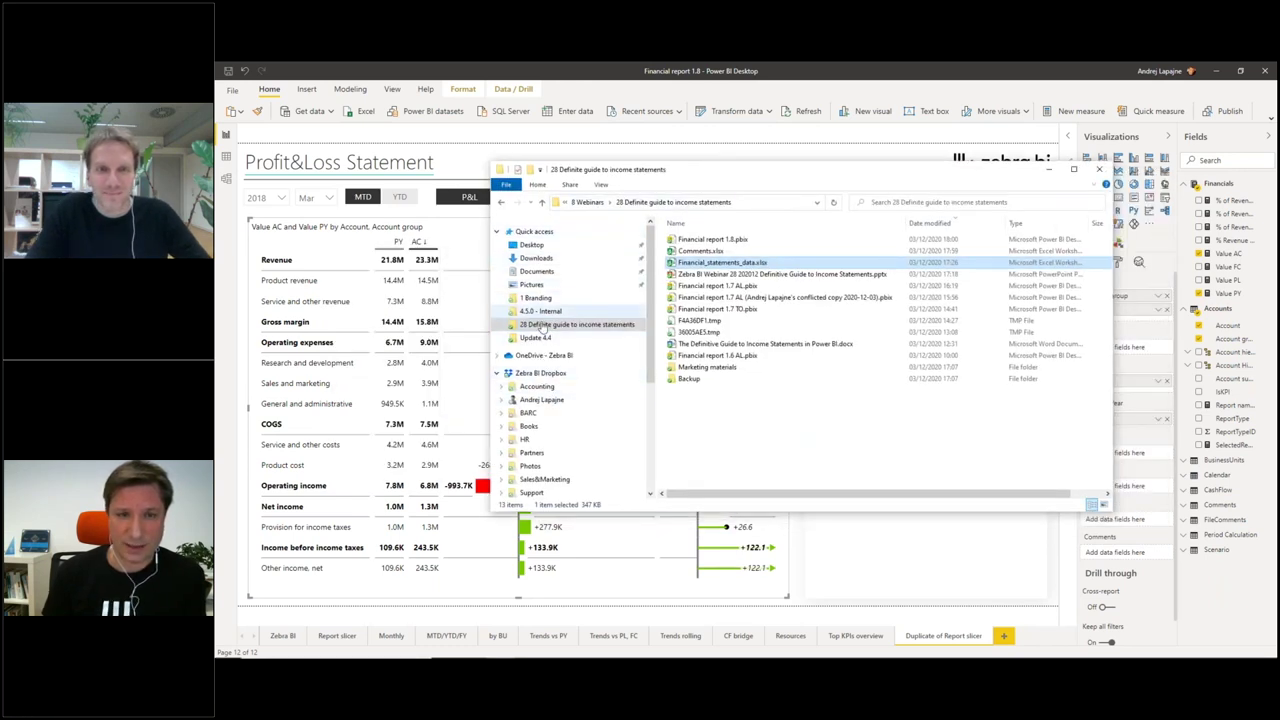
# Step: Open the licence key text file in the Product marketing folder under Sales&Marketing and select its entire content for copying
pyautogui.click(556, 479)
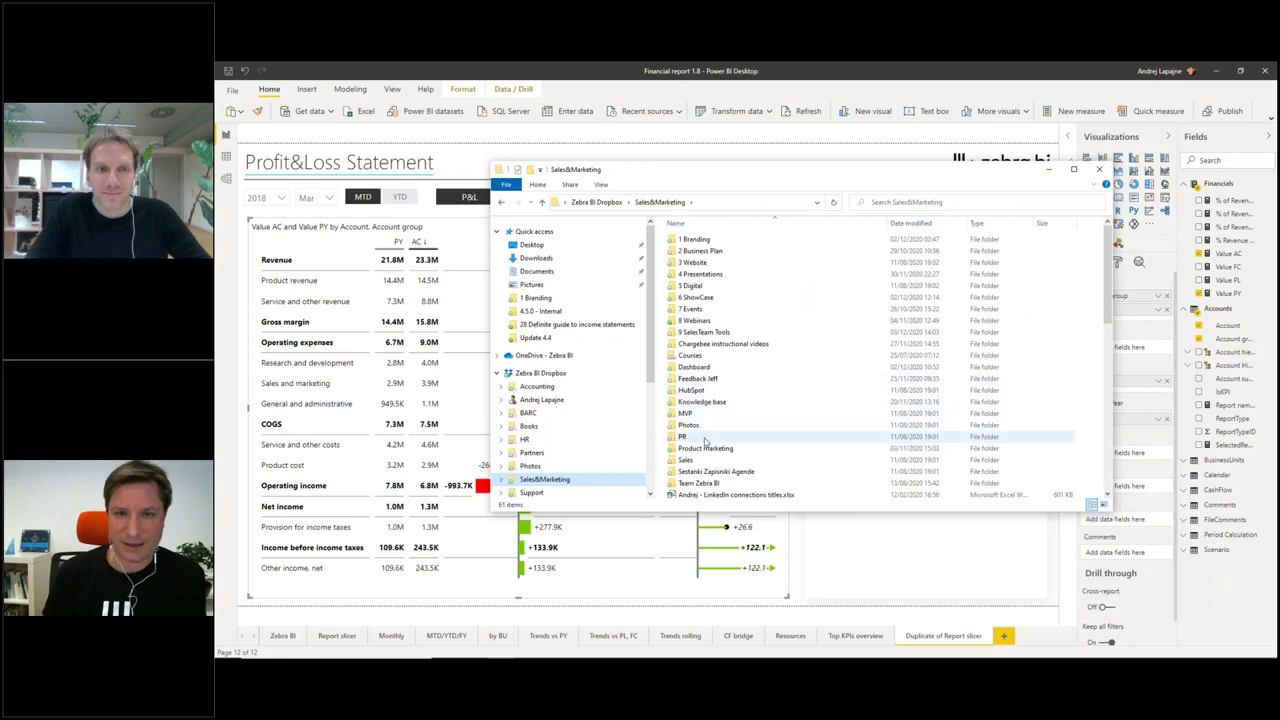
pyautogui.scroll(-1, 728, 384)
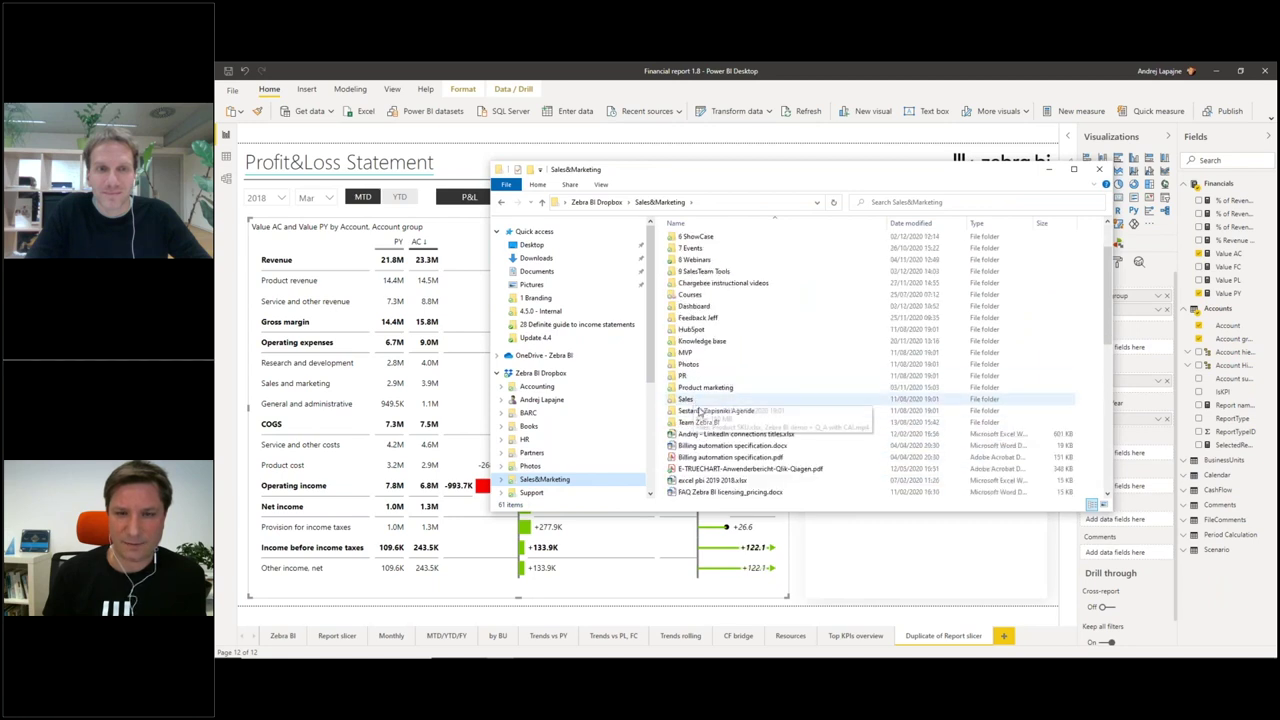
pyautogui.scroll(1, 690, 369)
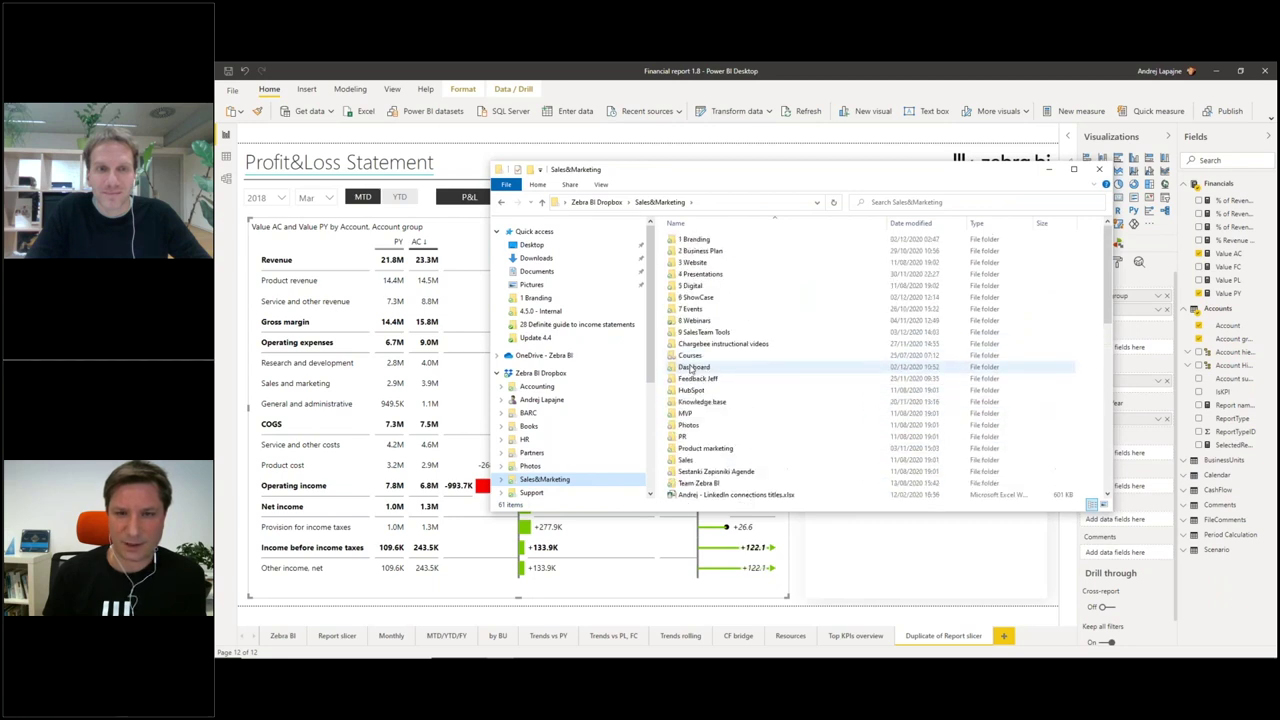
pyautogui.doubleClick(706, 449)
pyautogui.click(748, 367)
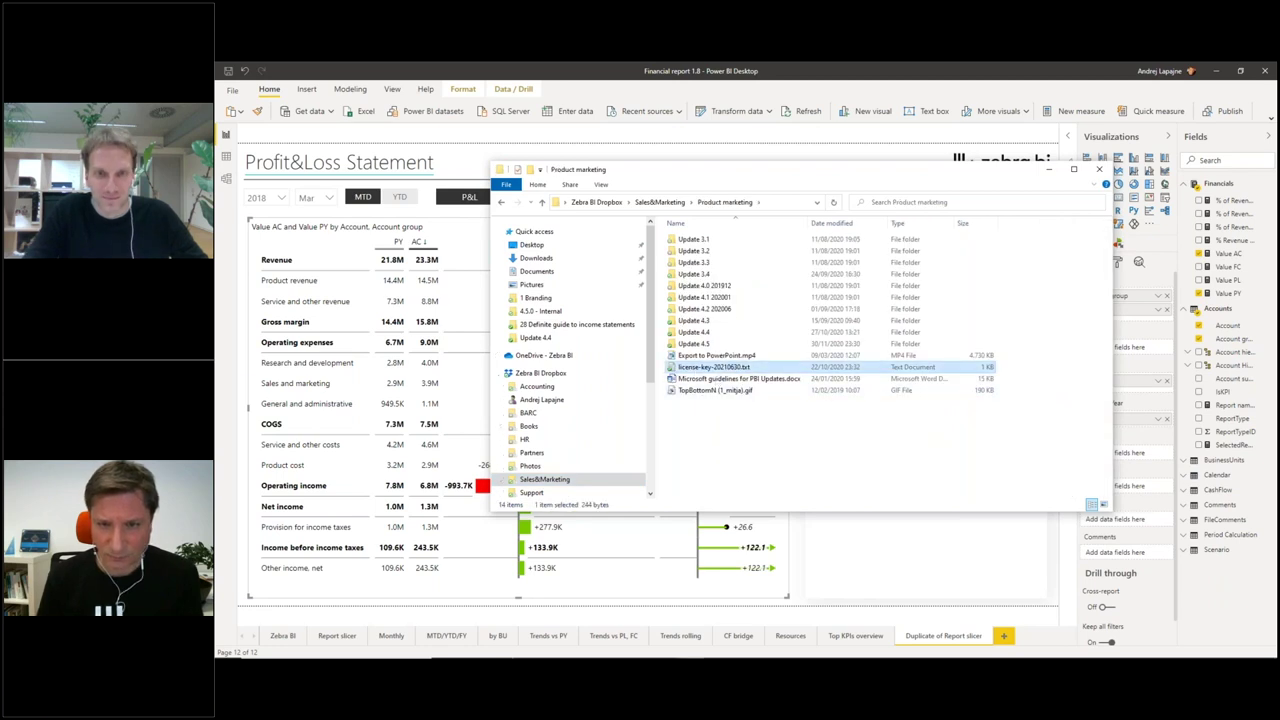
pyautogui.doubleClick(760, 369)
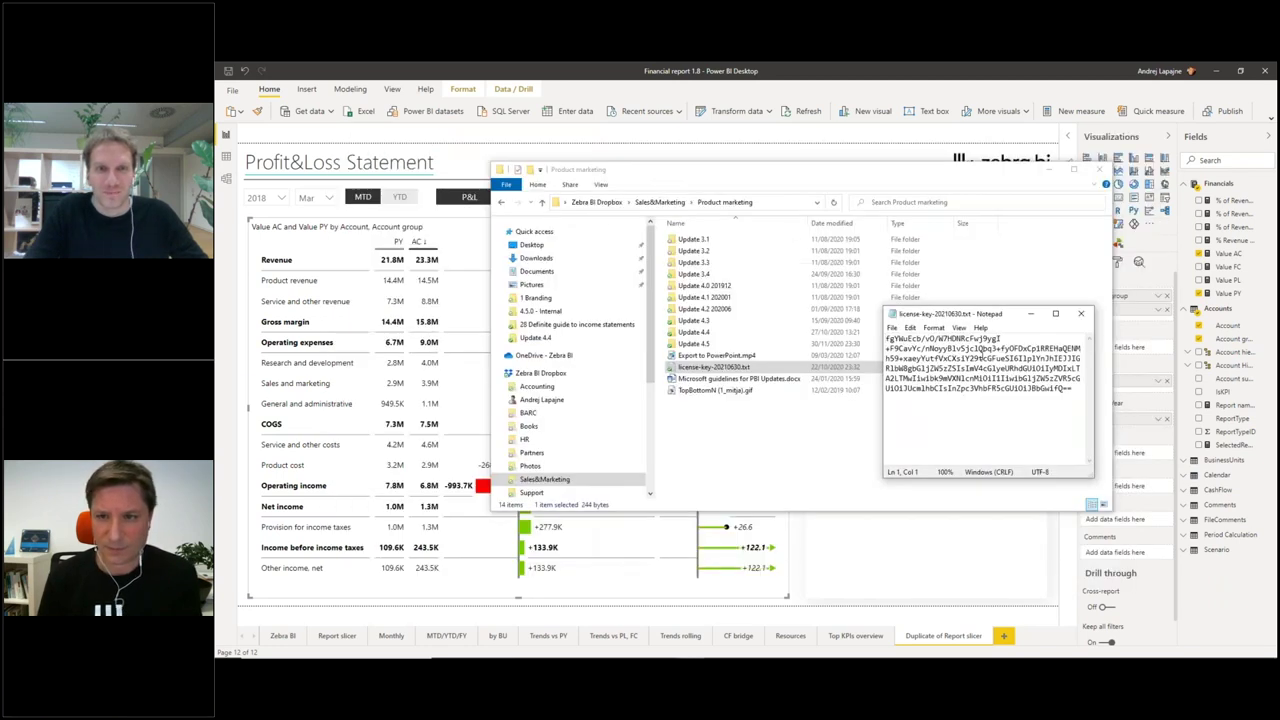
pyautogui.hotkey('ctrl', 'a')
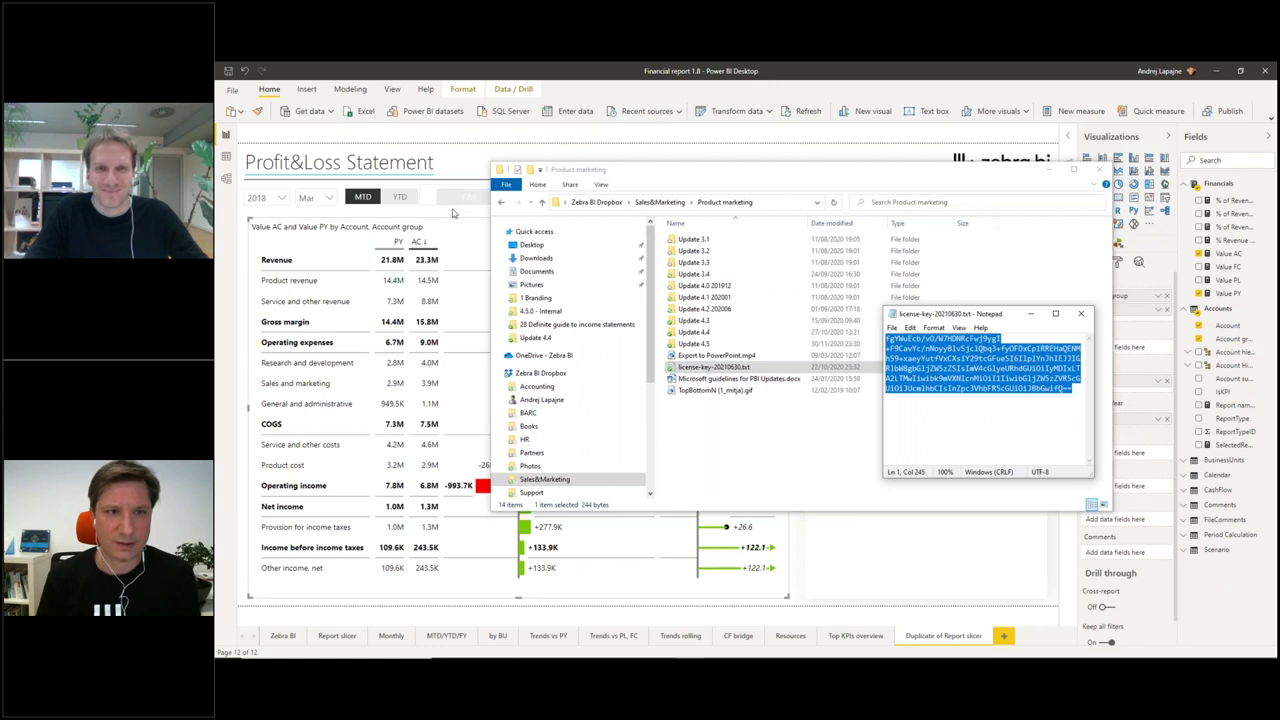
# Step: Return to the Power BI report and activate the Zebra BI Tables Pro licence by pasting the licence key
pyautogui.click(424, 233)
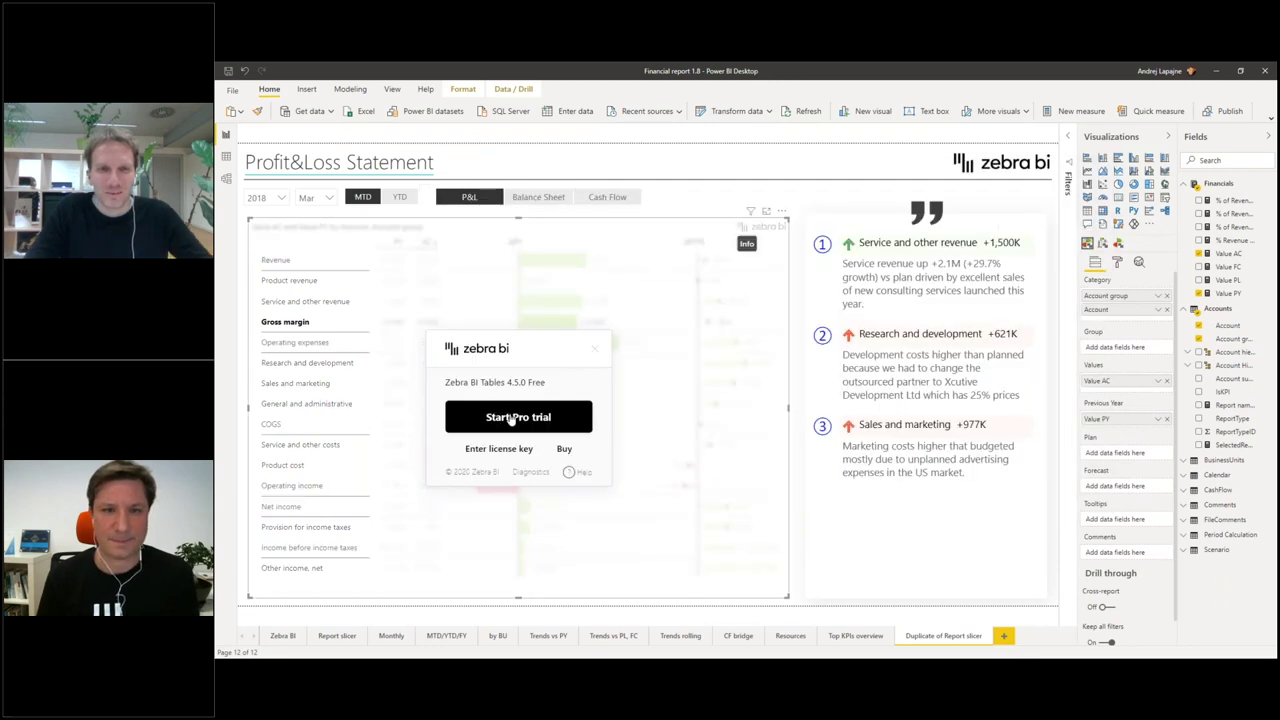
pyautogui.click(505, 446)
pyautogui.hotkey('ctrl', 'v')
pyautogui.click(518, 476)
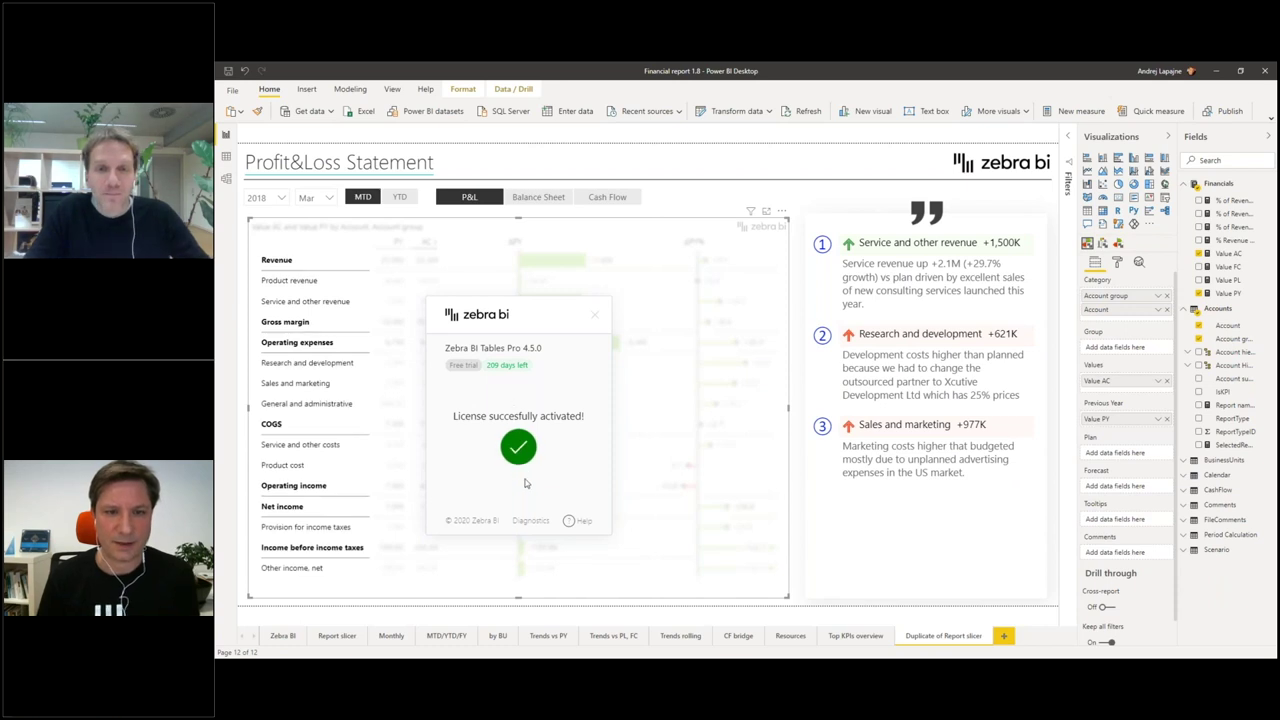
# Step: Close the licence activation message and change the chart type of both the ΔPY and AC columns to waterfall
pyautogui.click(518, 461)
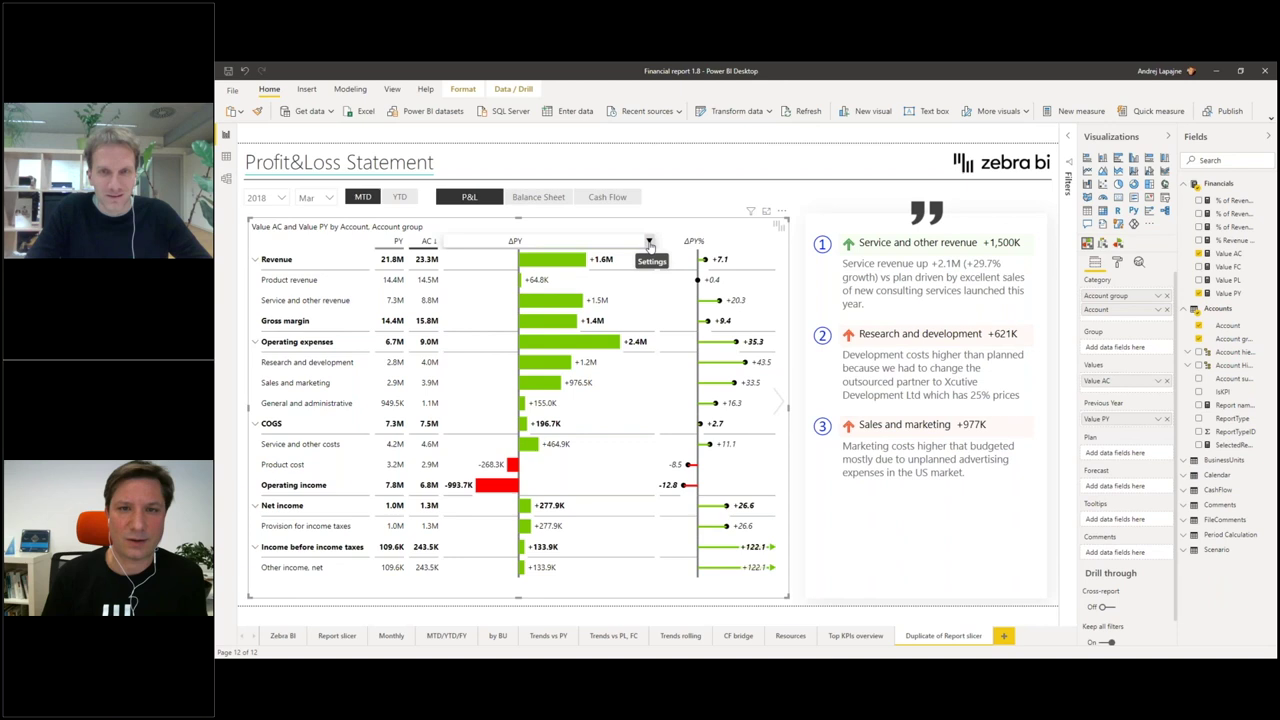
pyautogui.click(648, 242)
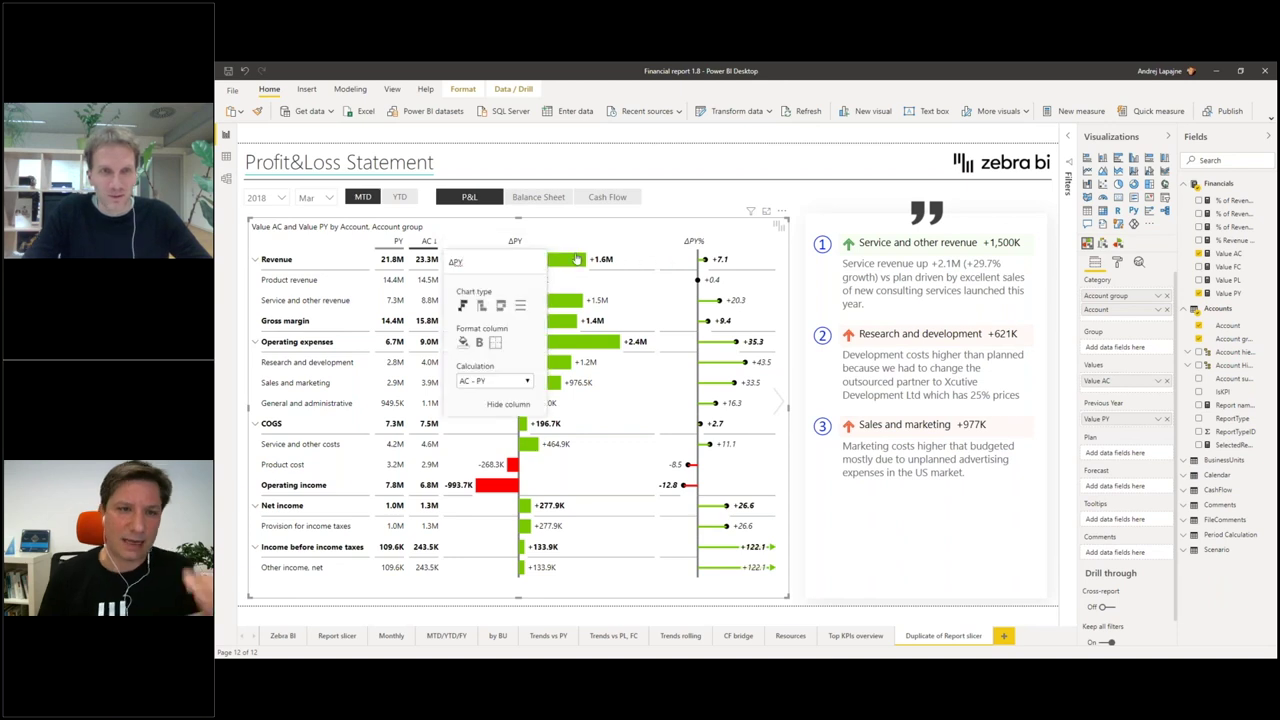
pyautogui.click(481, 307)
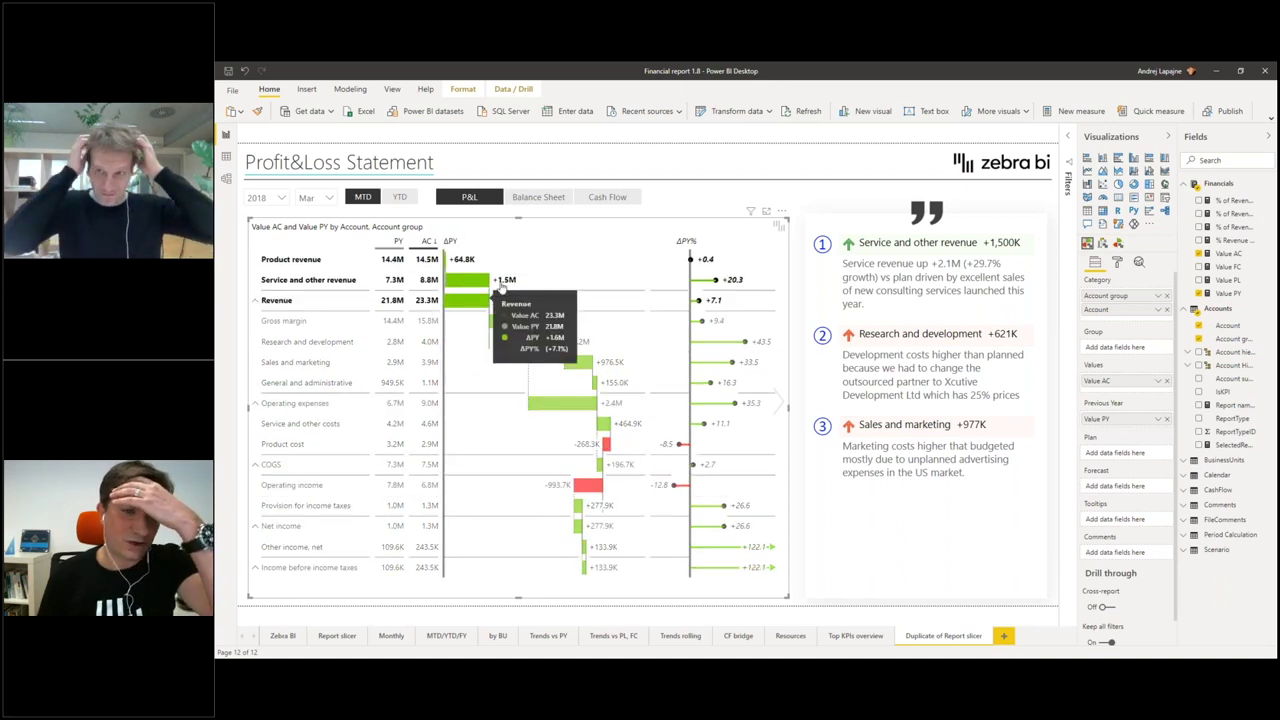
pyautogui.click(431, 243)
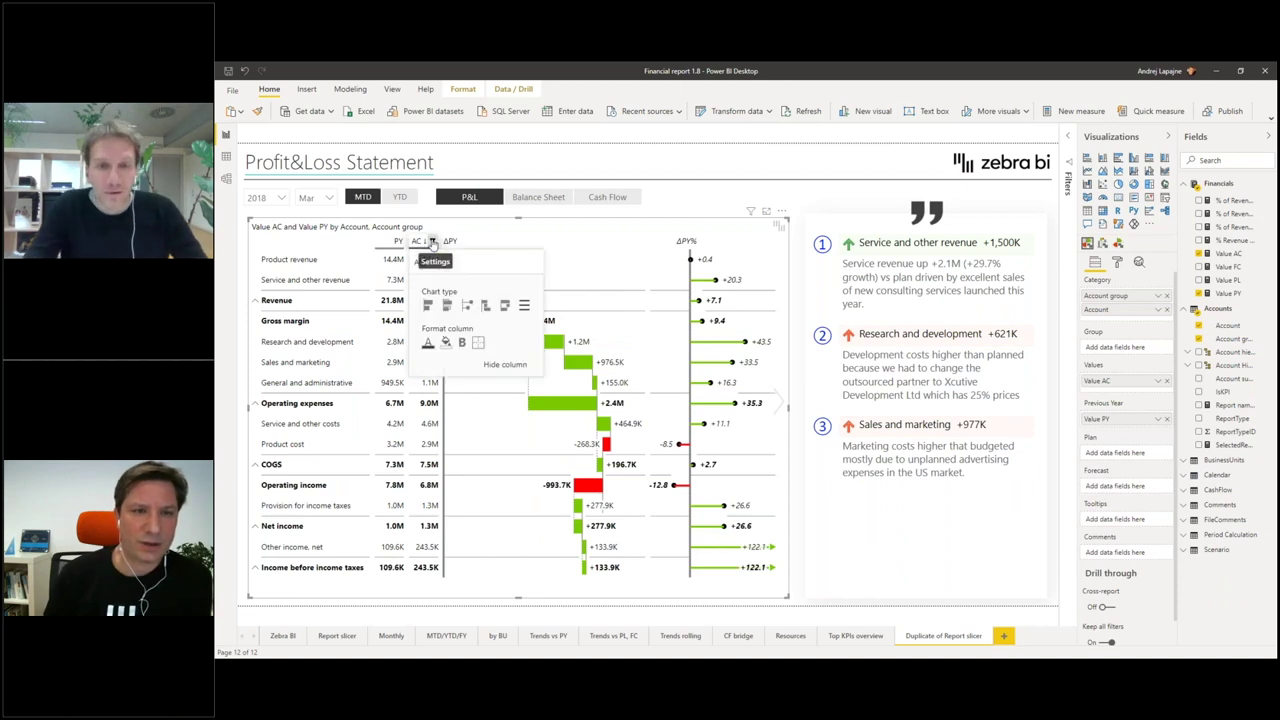
pyautogui.click(486, 308)
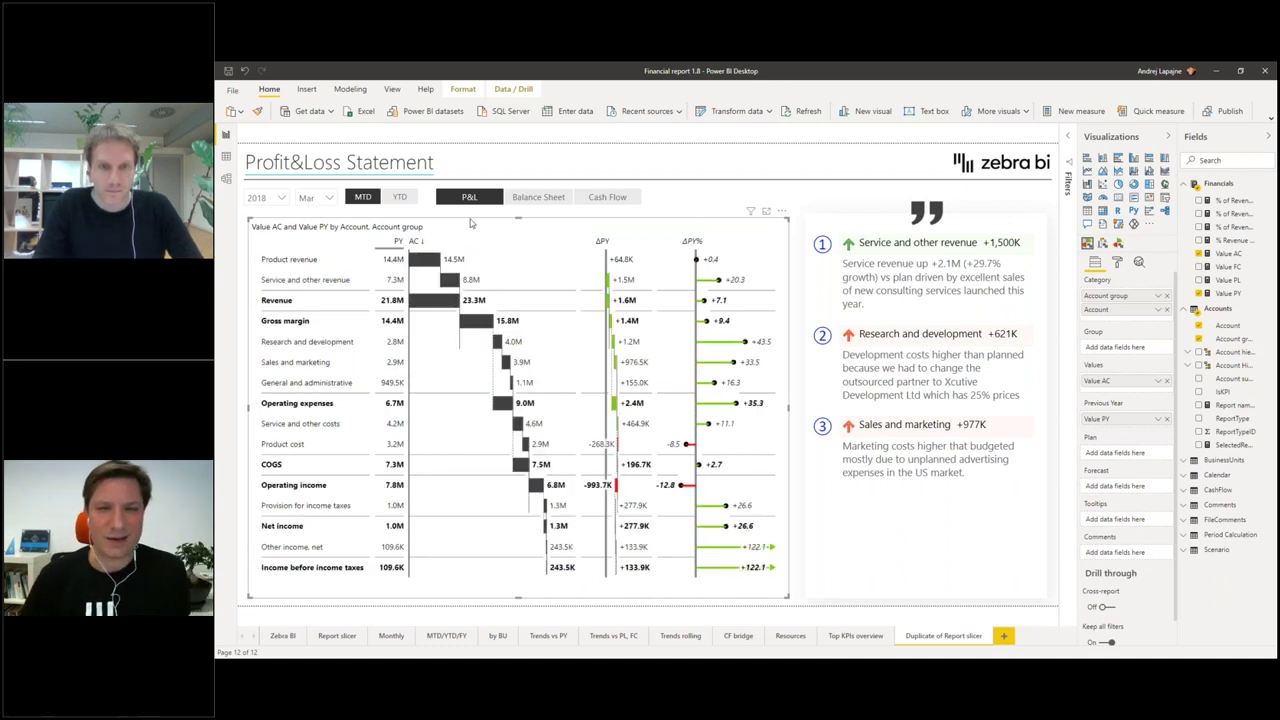
# Step: Highlight the Product revenue and Service and other revenue rows, and cycle the AC column's sorting until it is unsorted
pyautogui.click(300, 261)
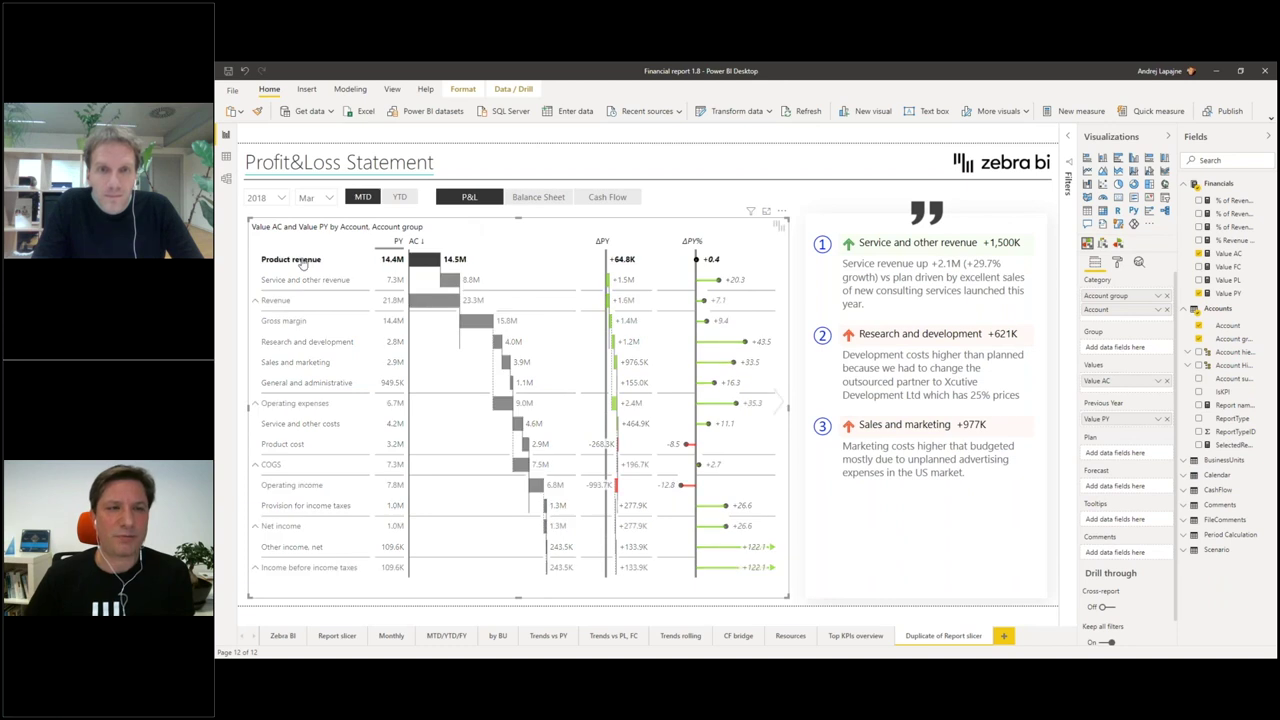
pyautogui.click(318, 282)
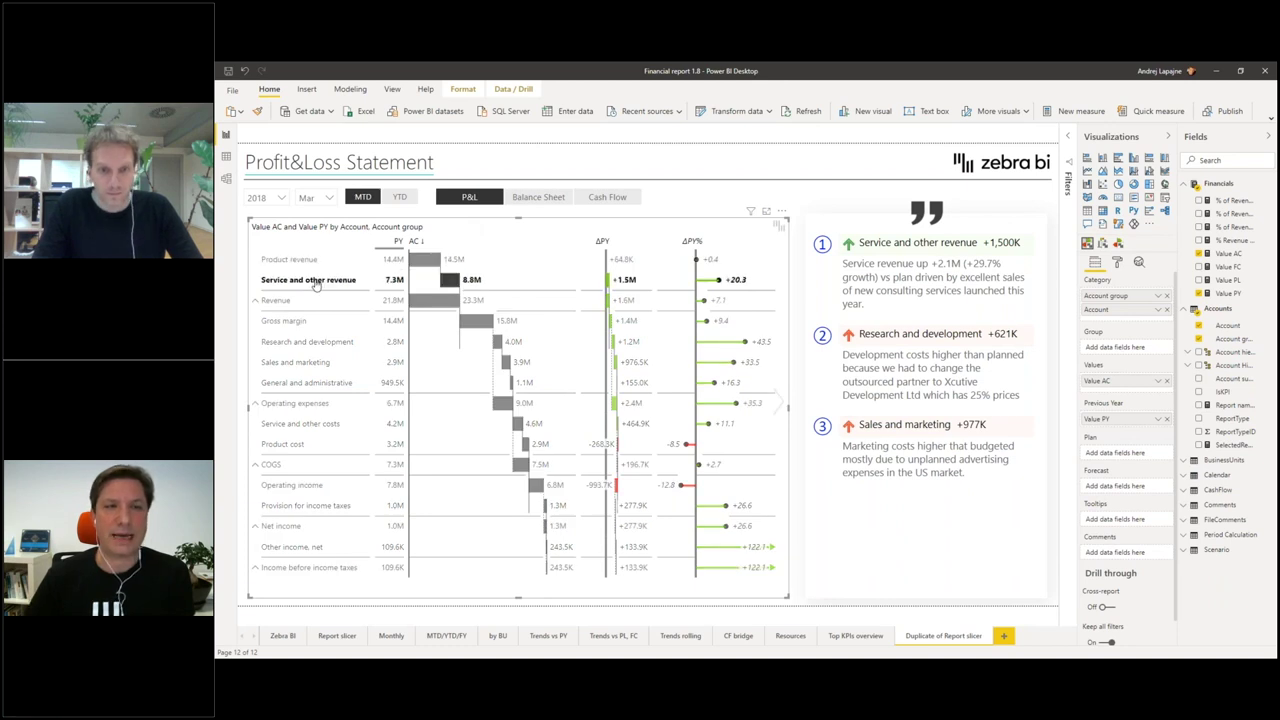
pyautogui.click(444, 246)
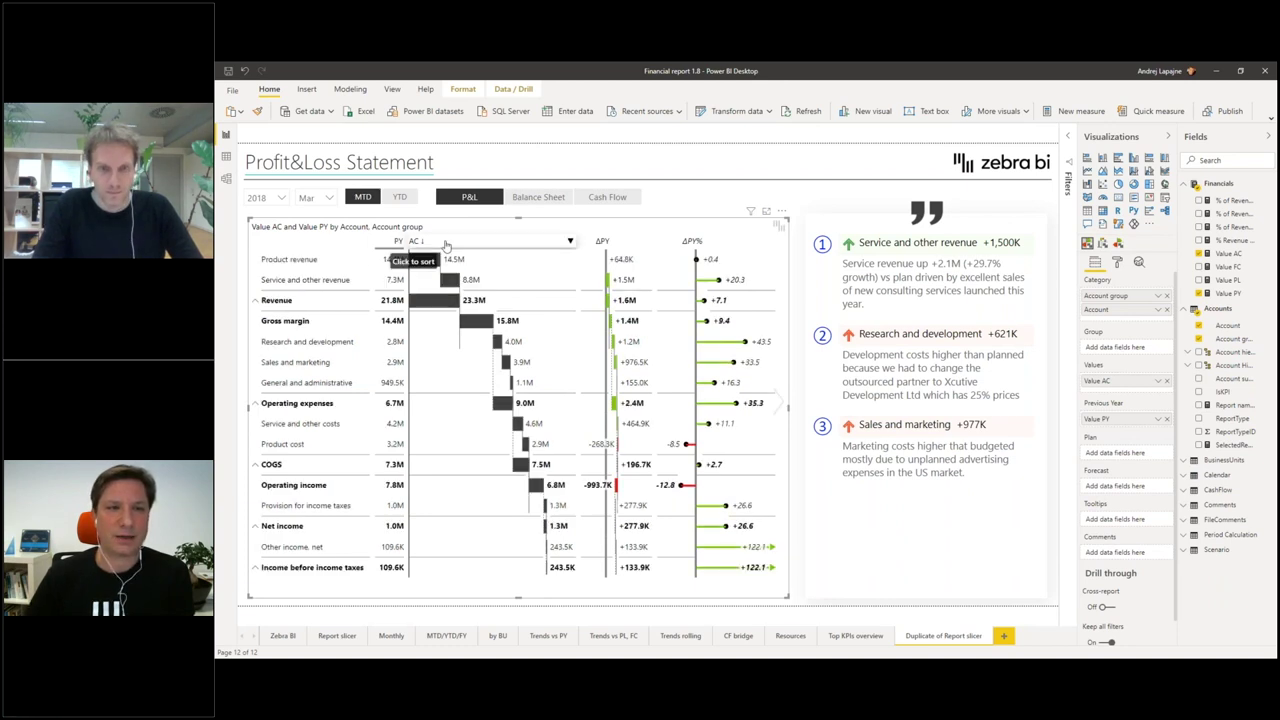
pyautogui.click(424, 246)
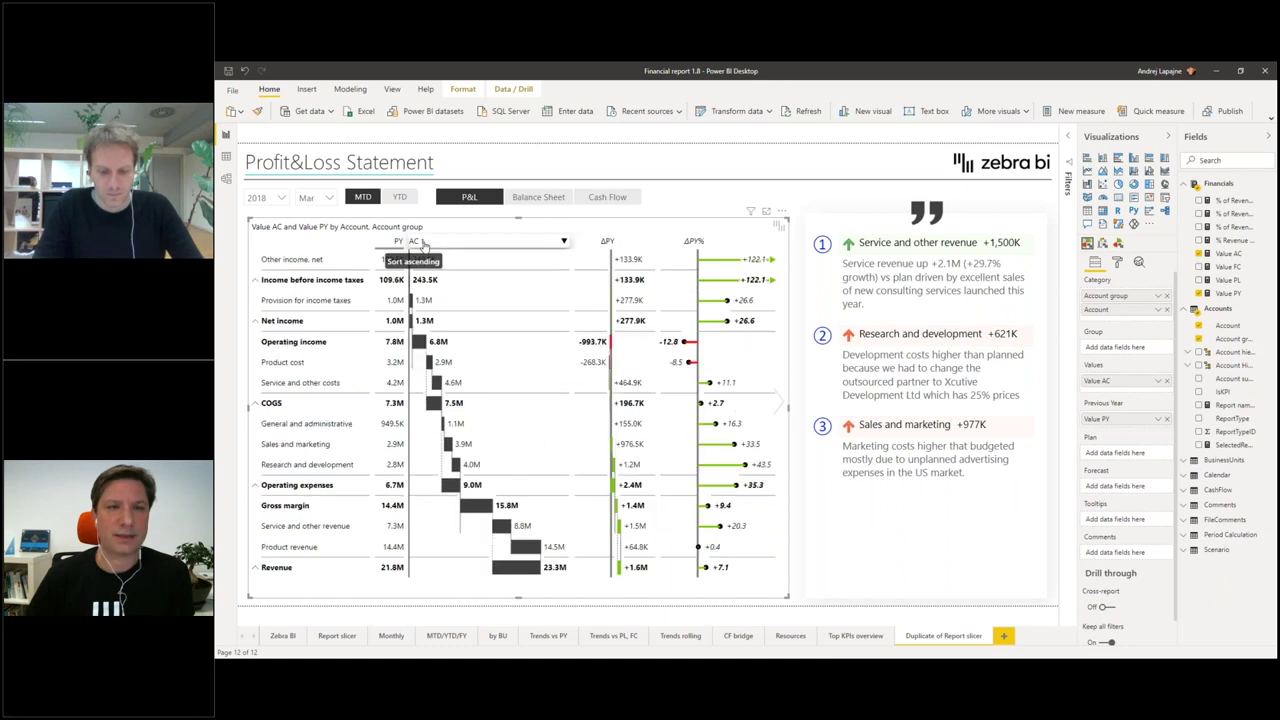
pyautogui.click(424, 246)
pyautogui.click(424, 246)
pyautogui.click(424, 246)
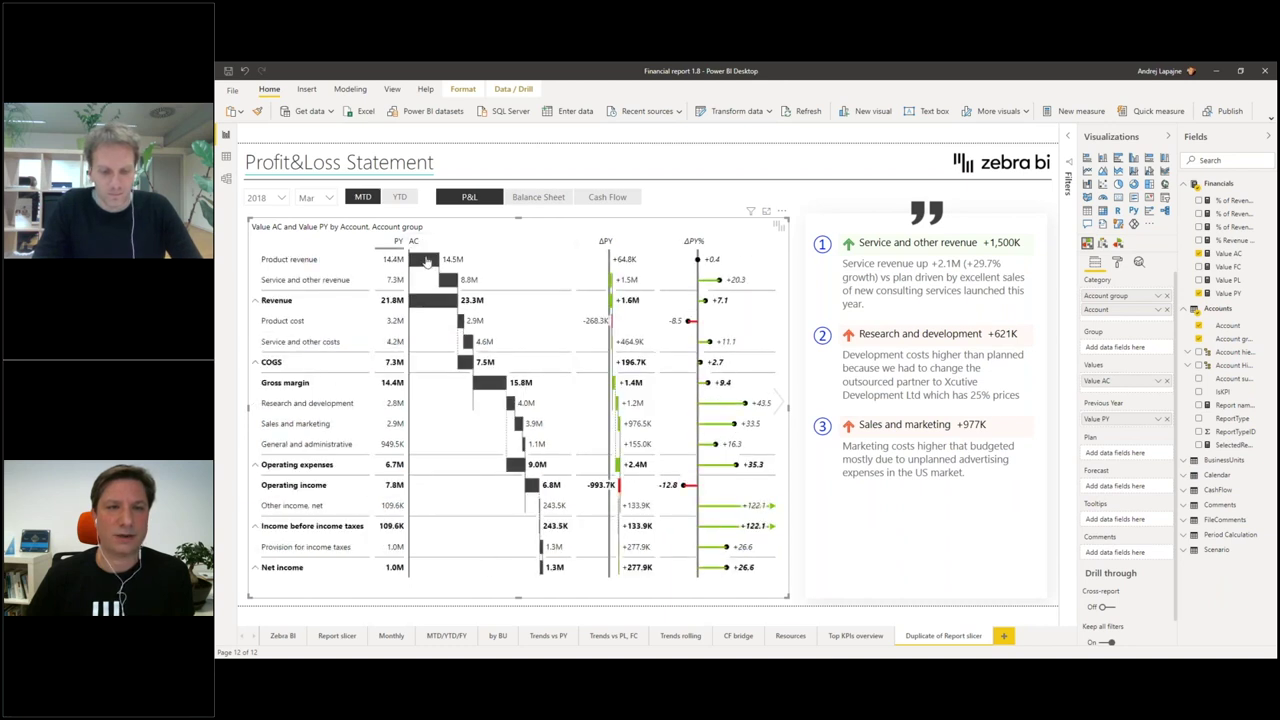
# Step: Sort the Profit&Loss table by Account group in ascending order
pyautogui.click(782, 212)
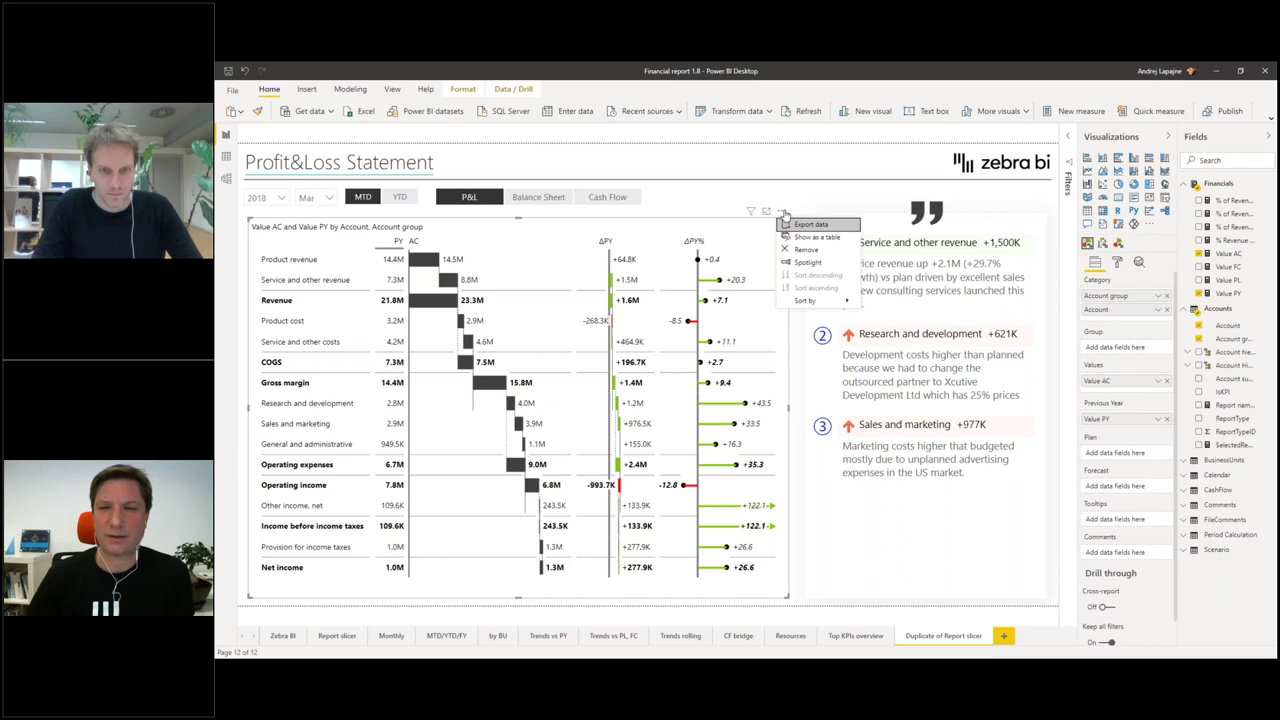
pyautogui.moveTo(836, 302)
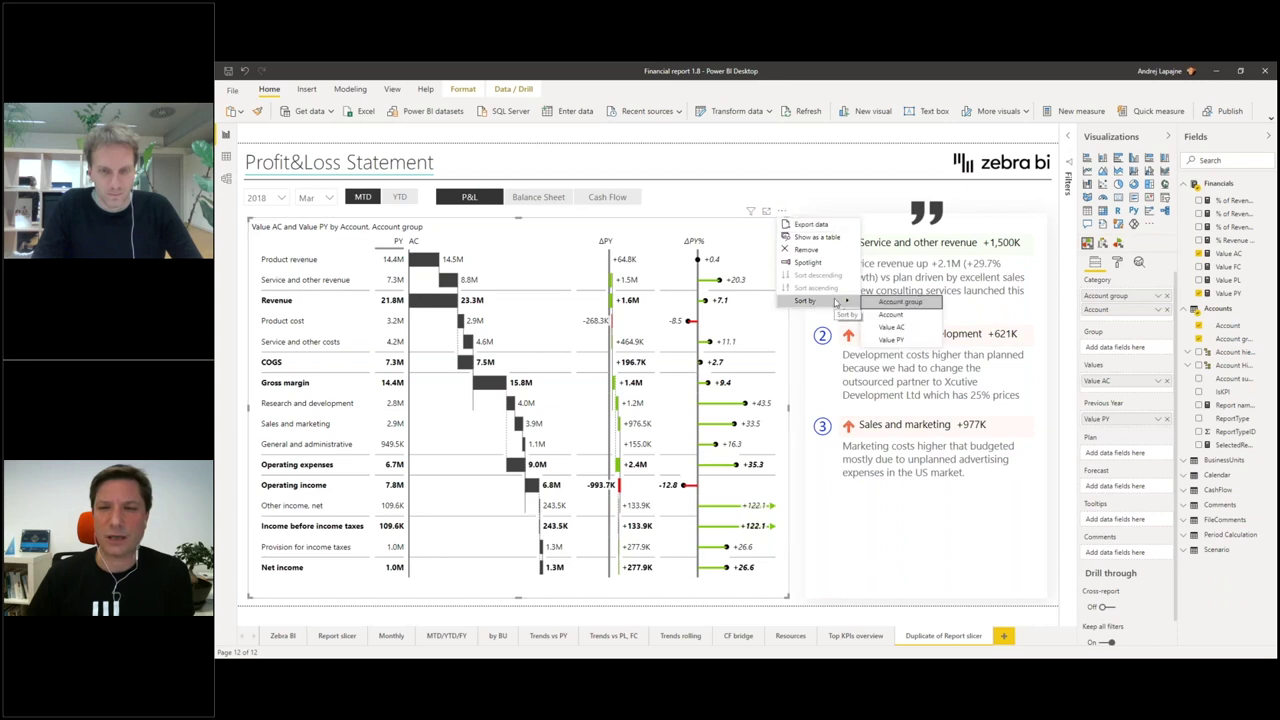
pyautogui.click(900, 303)
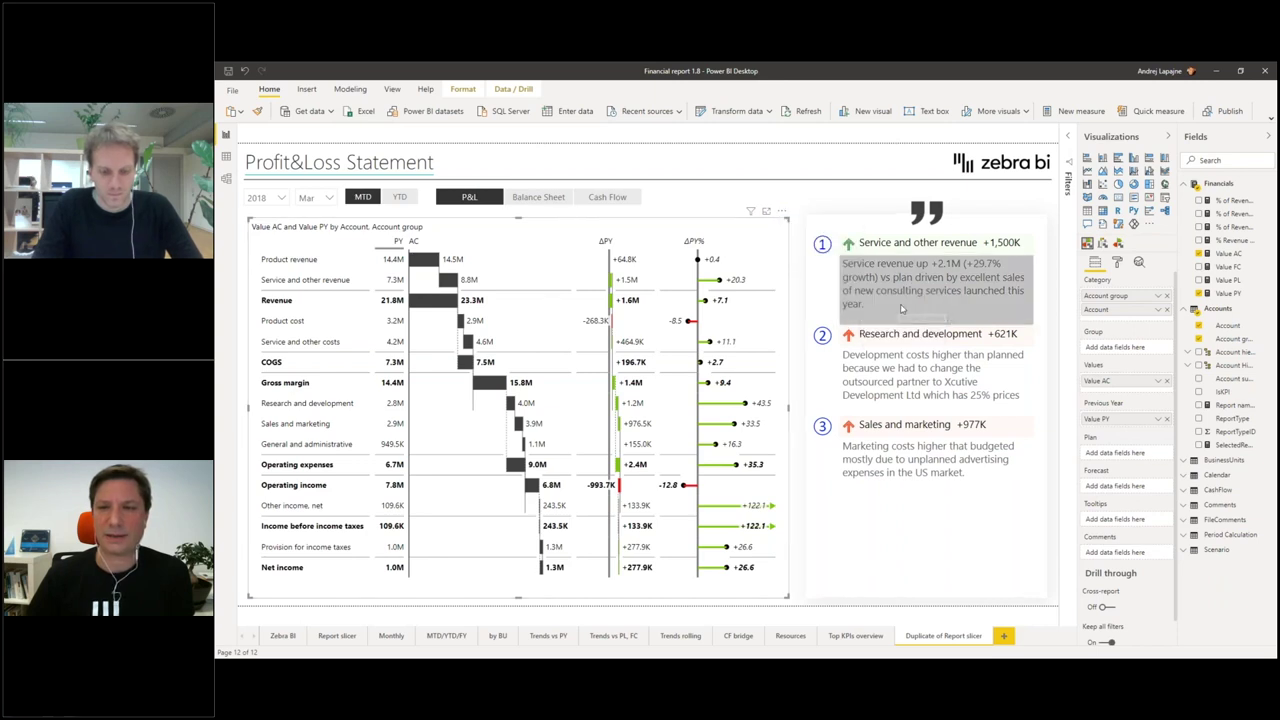
pyautogui.click(782, 211)
pyautogui.moveTo(840, 301)
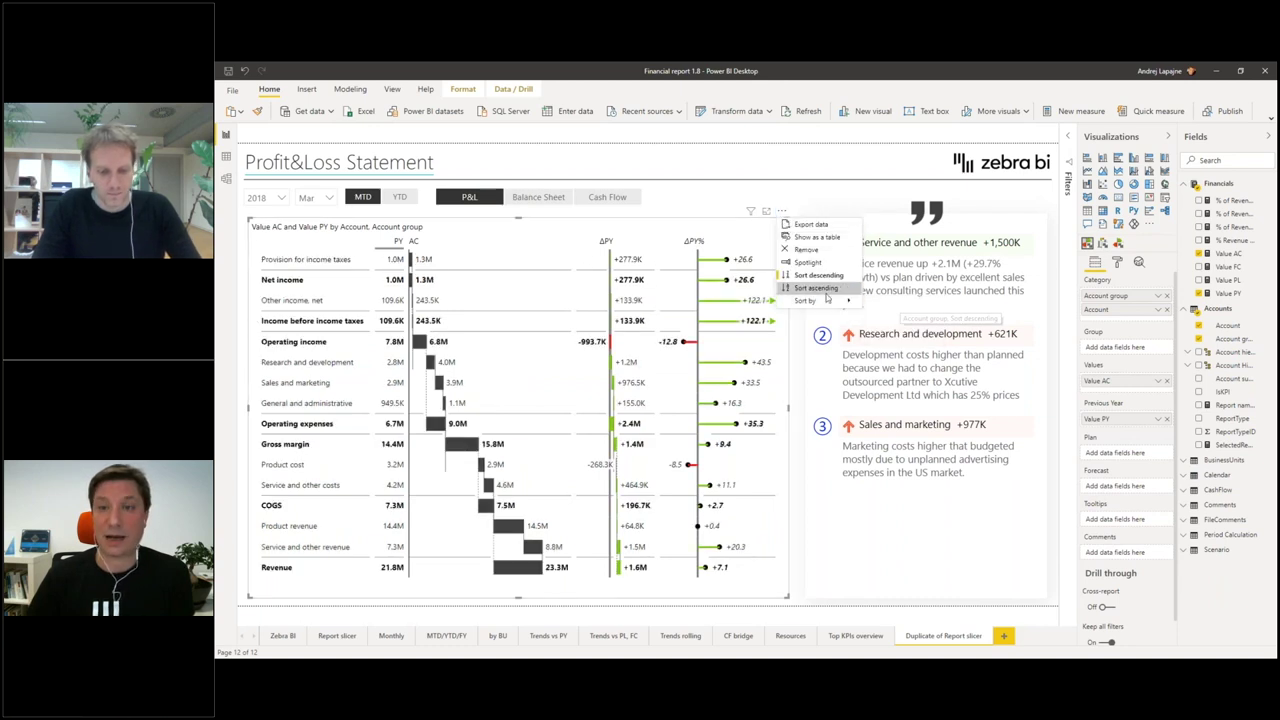
pyautogui.click(815, 288)
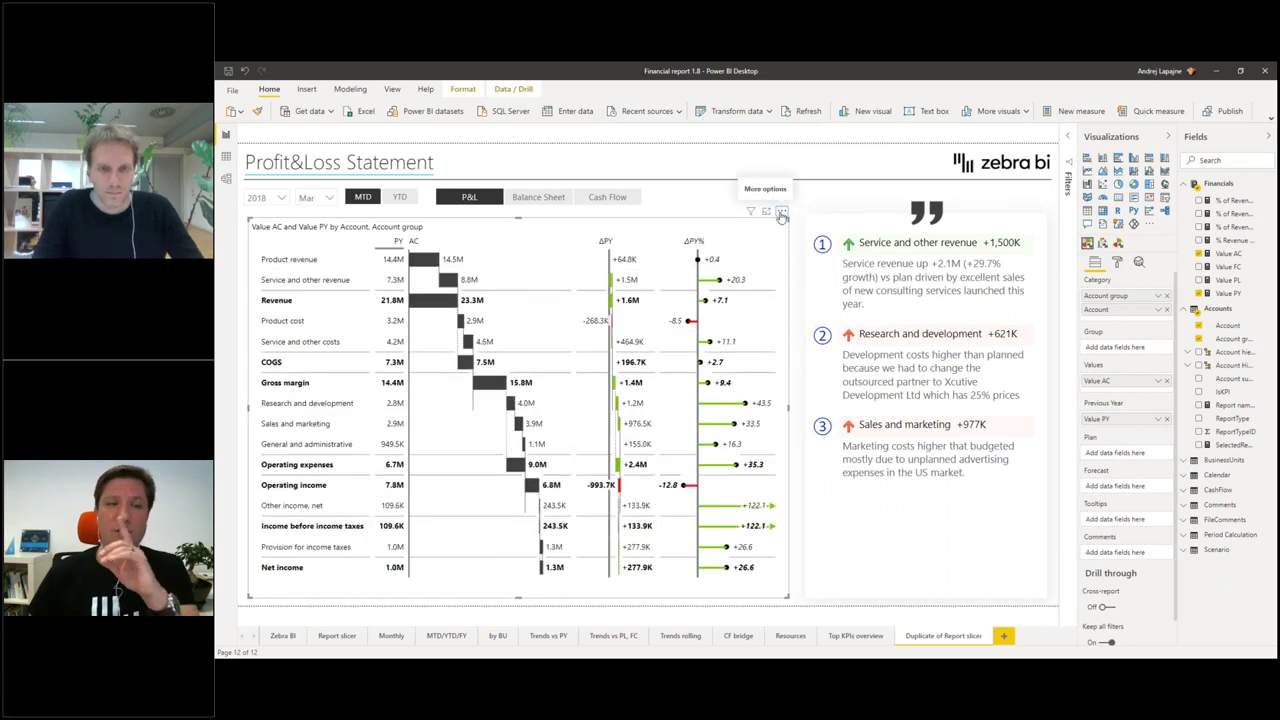
# Step: Highlight individual account rows in the table, including Product revenue and Service and other revenue, to inspect the row order
pyautogui.click(293, 279)
pyautogui.click(294, 266)
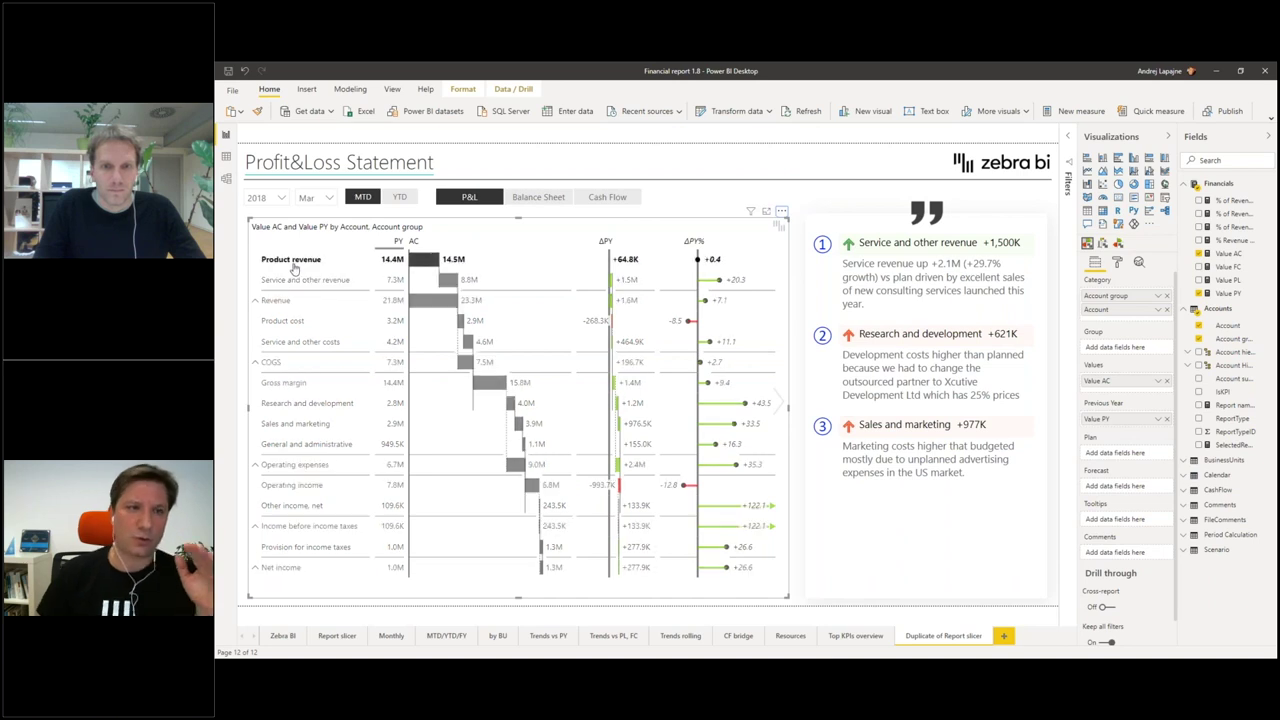
pyautogui.click(291, 324)
pyautogui.click(290, 278)
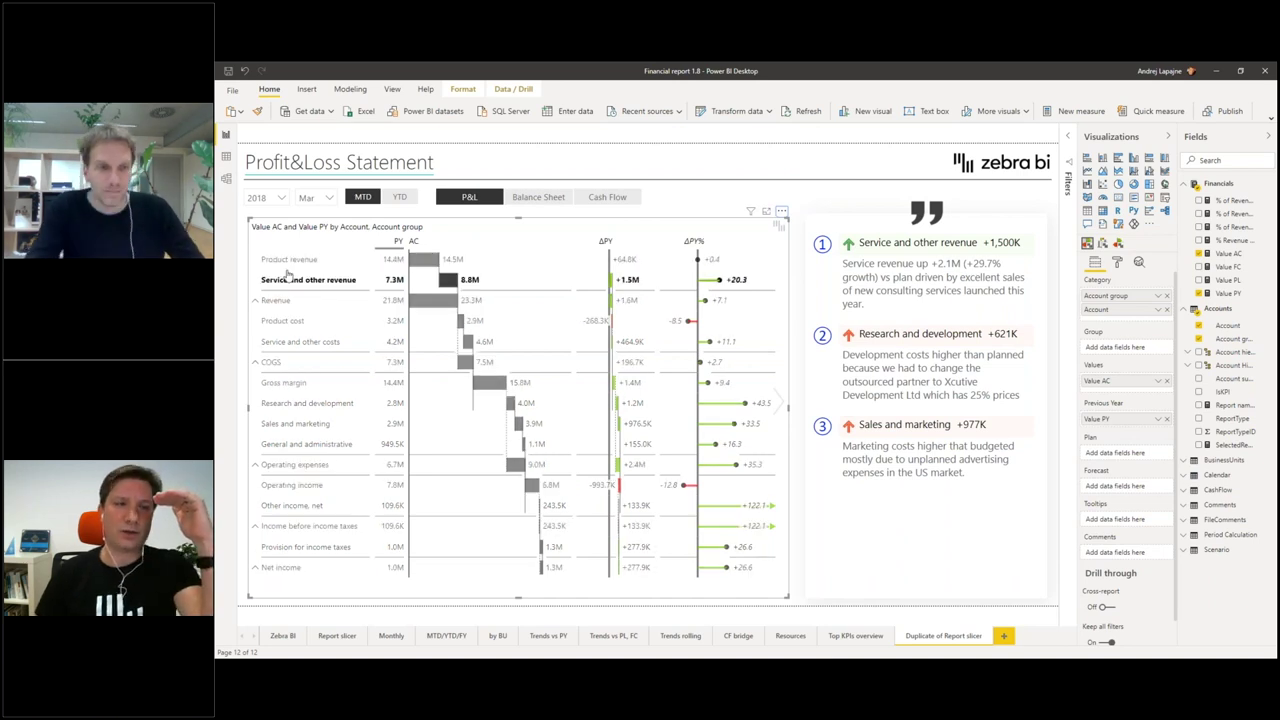
pyautogui.click(290, 263)
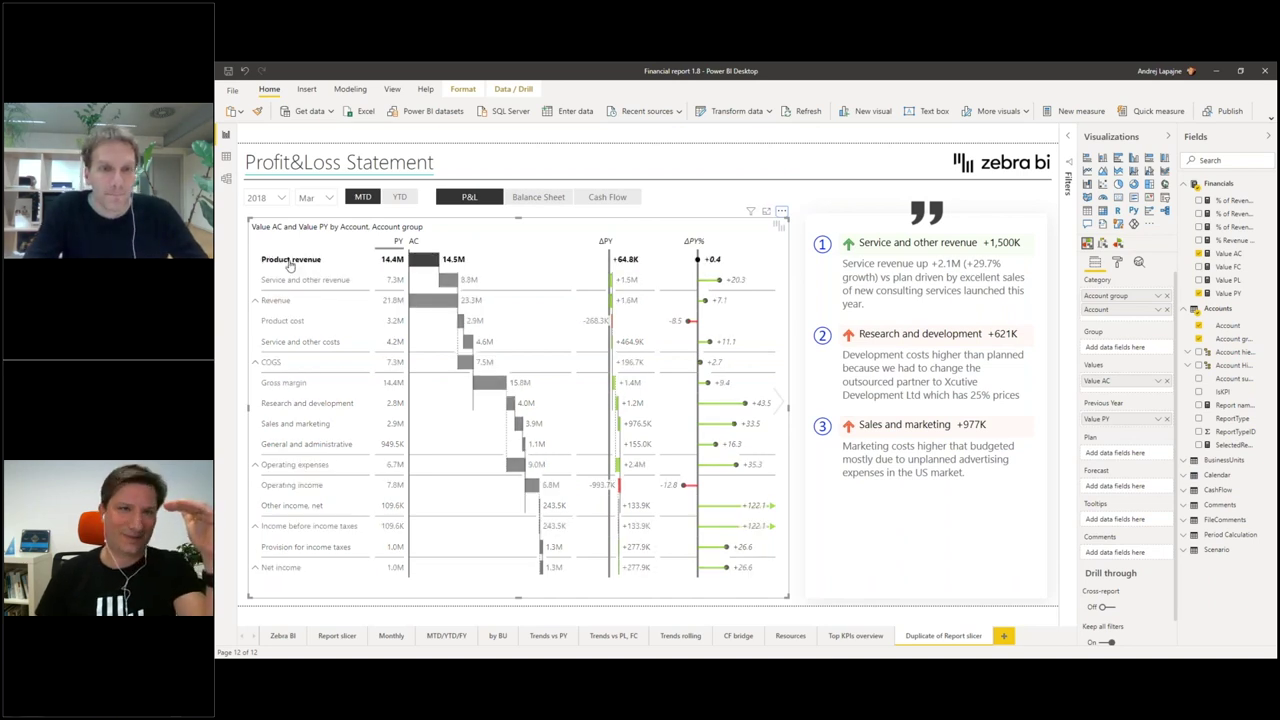
# Step: Switch to the Financial_statements_data.xlsx workbook in Excel and examine the ID columns in row 13 of the Accounts Hierarchy sheet
pyautogui.hotkey('alt', 'Tab')
pyautogui.press('Tab')
pyautogui.press('Tab')
pyautogui.click(611, 244)
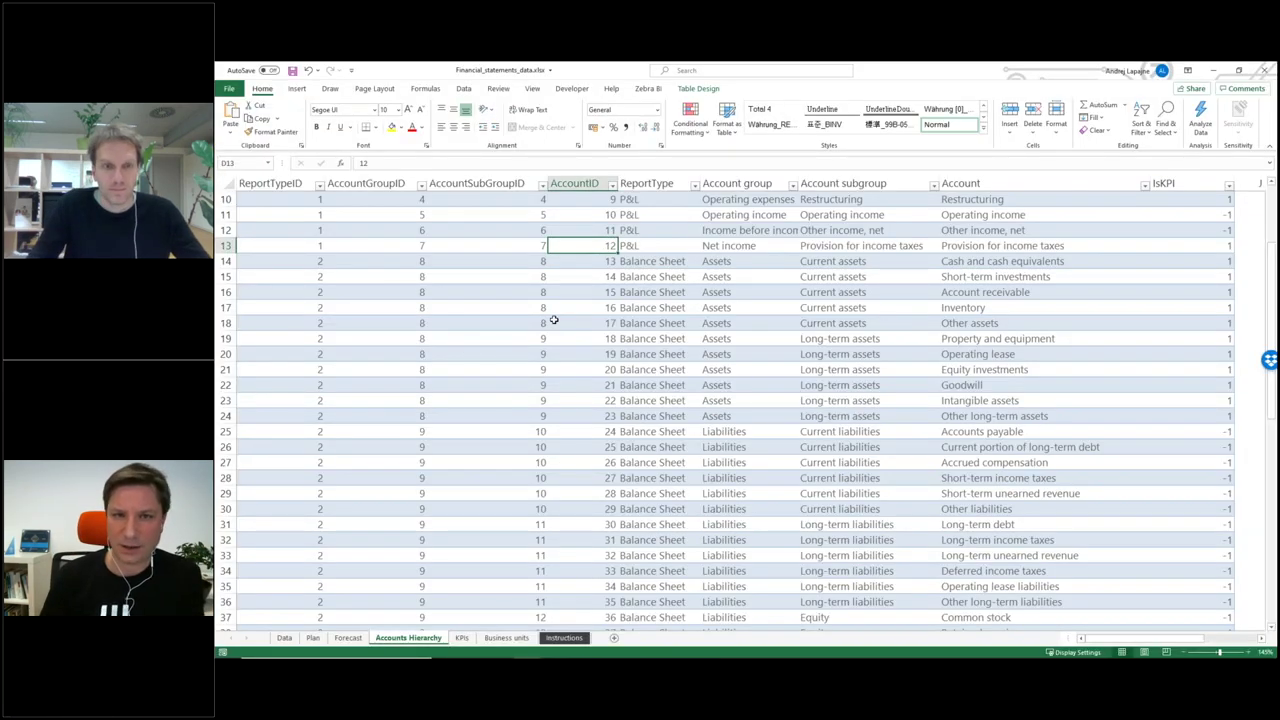
pyautogui.press('Left')
pyautogui.press('Left')
pyautogui.press('Left')
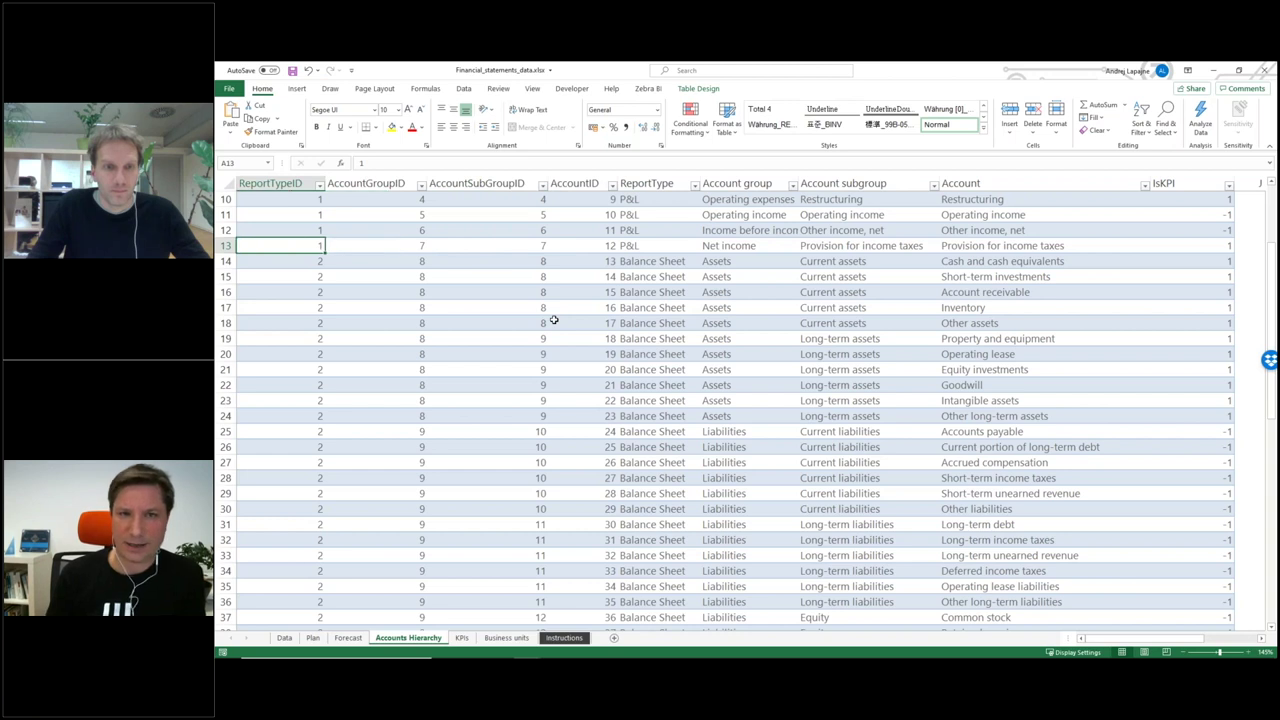
pyautogui.press('Right')
pyautogui.press('Right')
pyautogui.press('Right')
pyautogui.press('Right')
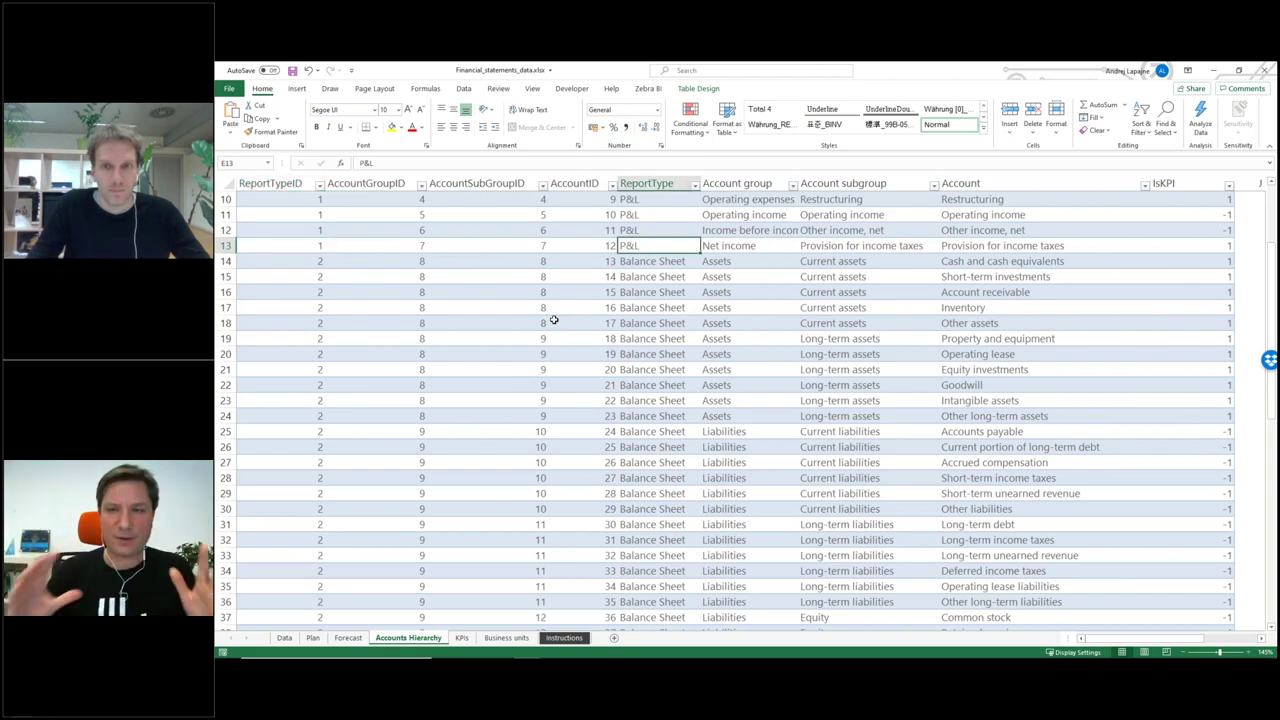
# Step: Examine the AccountSubGroupID values for the P&L rows and compare that column with the Account and Account group columns
pyautogui.click(486, 202)
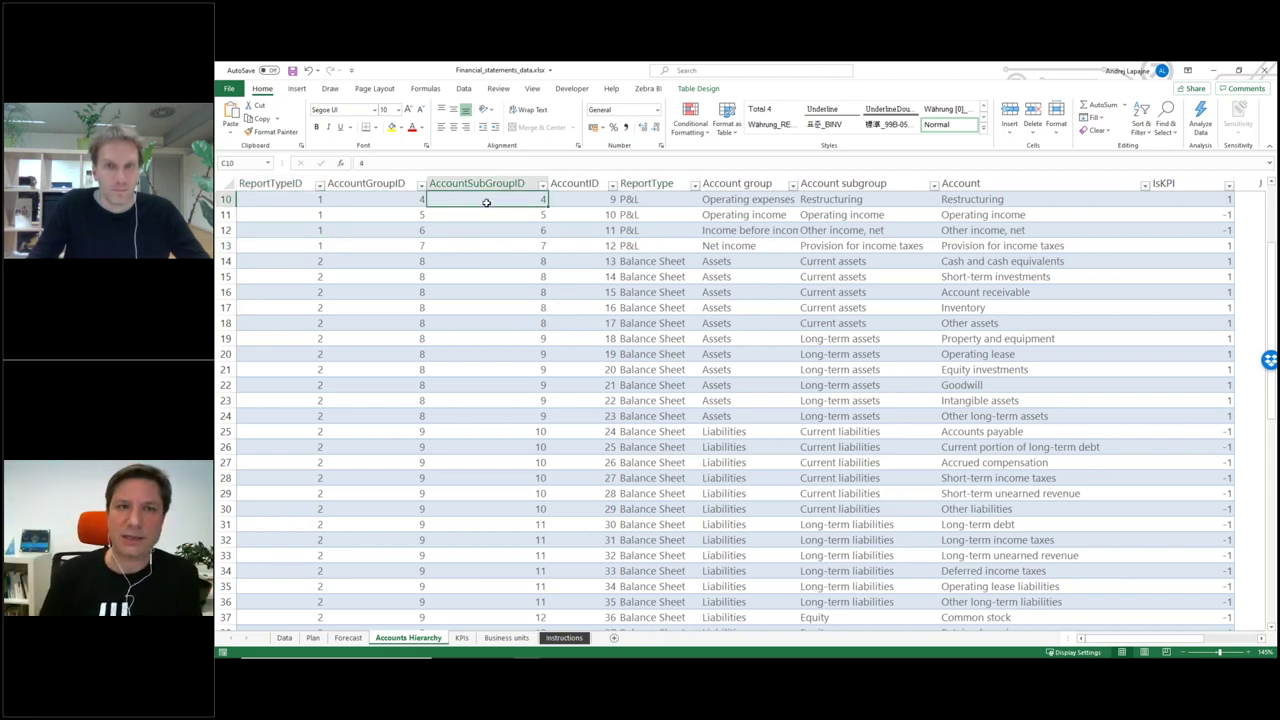
pyautogui.press('Up')
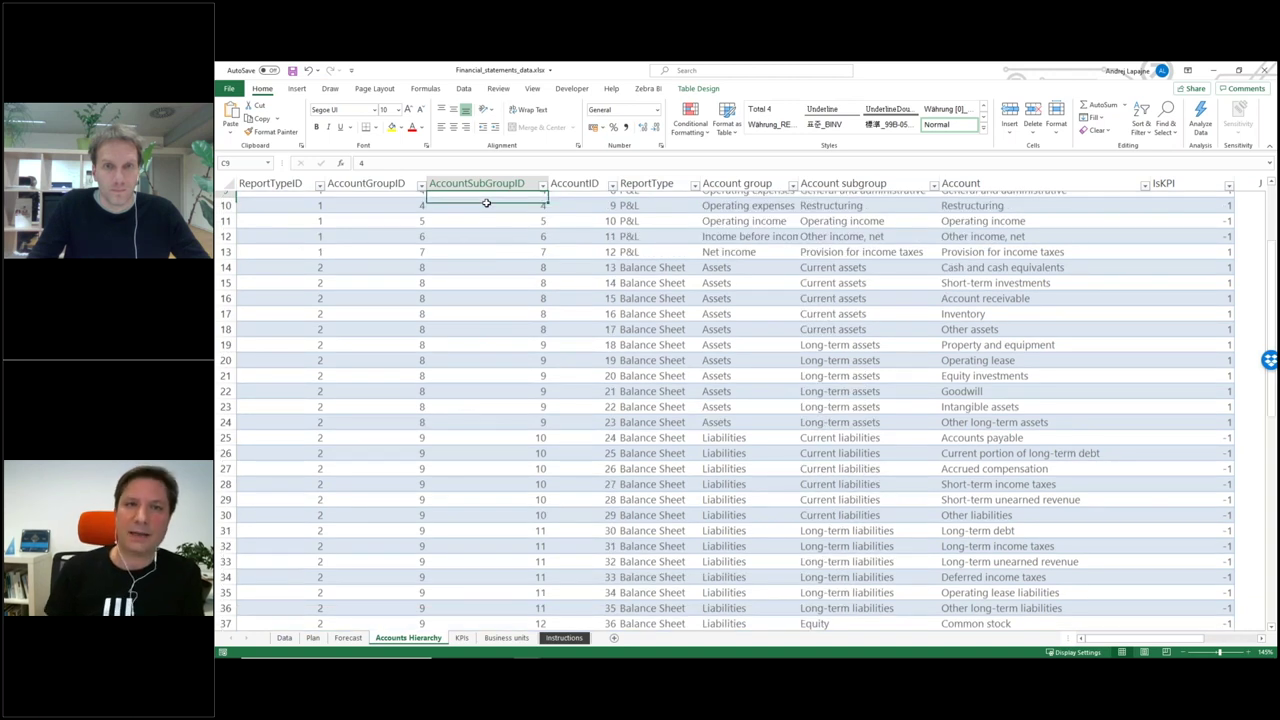
pyautogui.scroll(2, 486, 202)
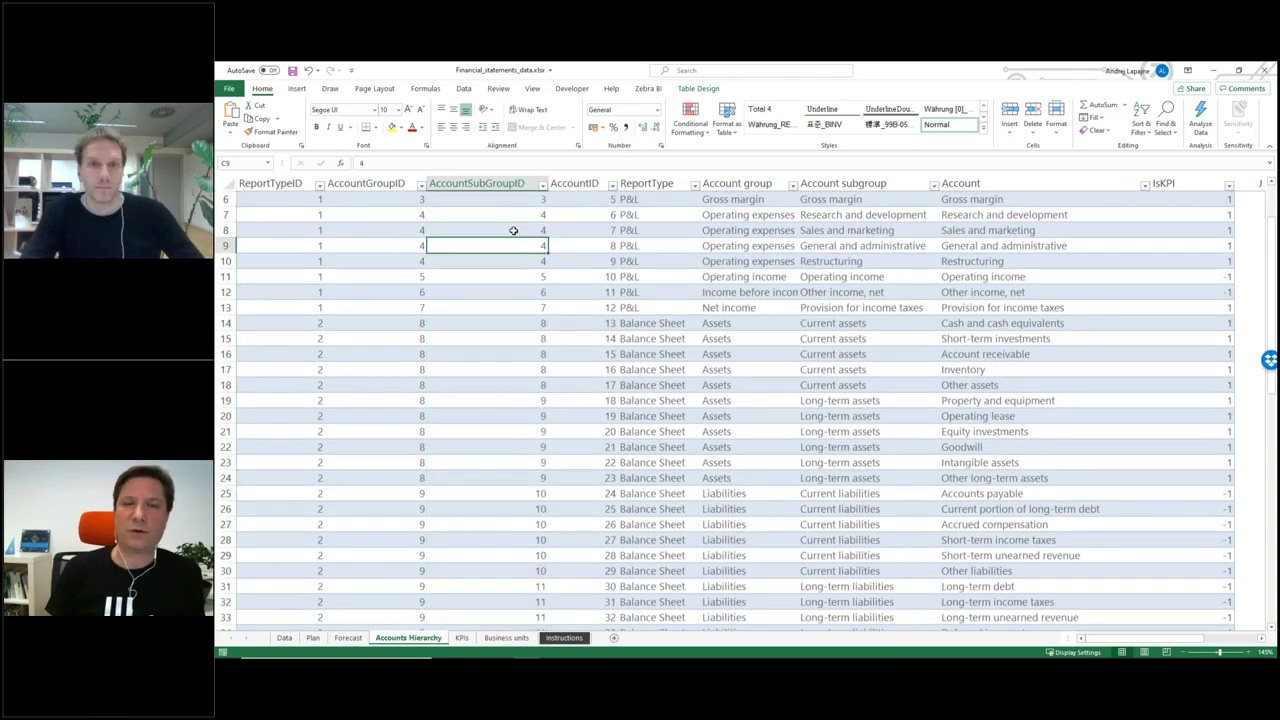
pyautogui.click(511, 202)
pyautogui.click(515, 216)
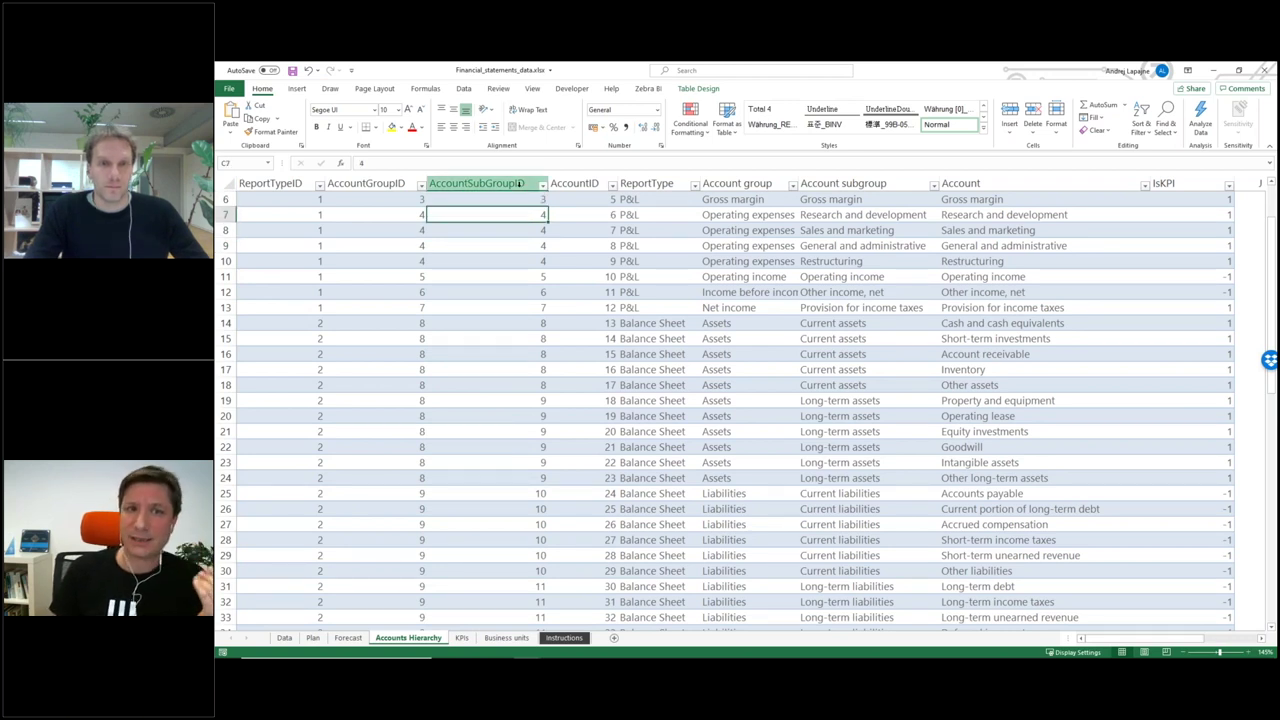
pyautogui.click(490, 180)
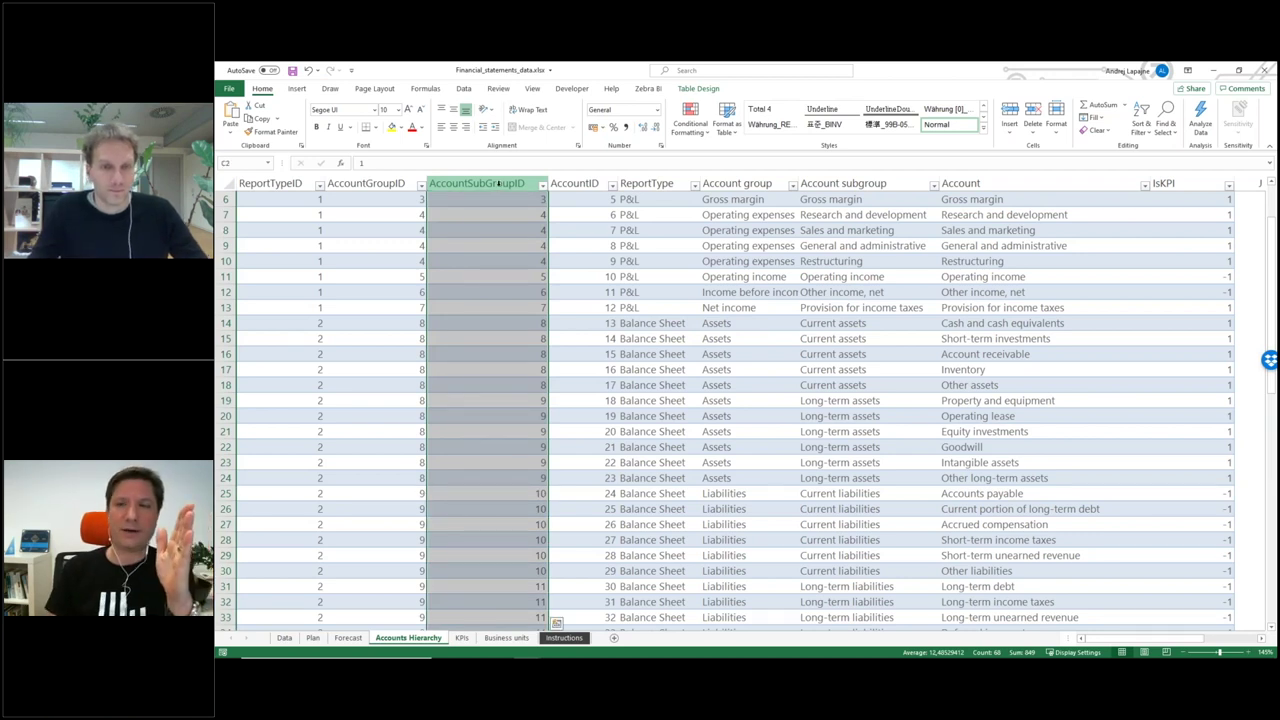
pyautogui.click(972, 184)
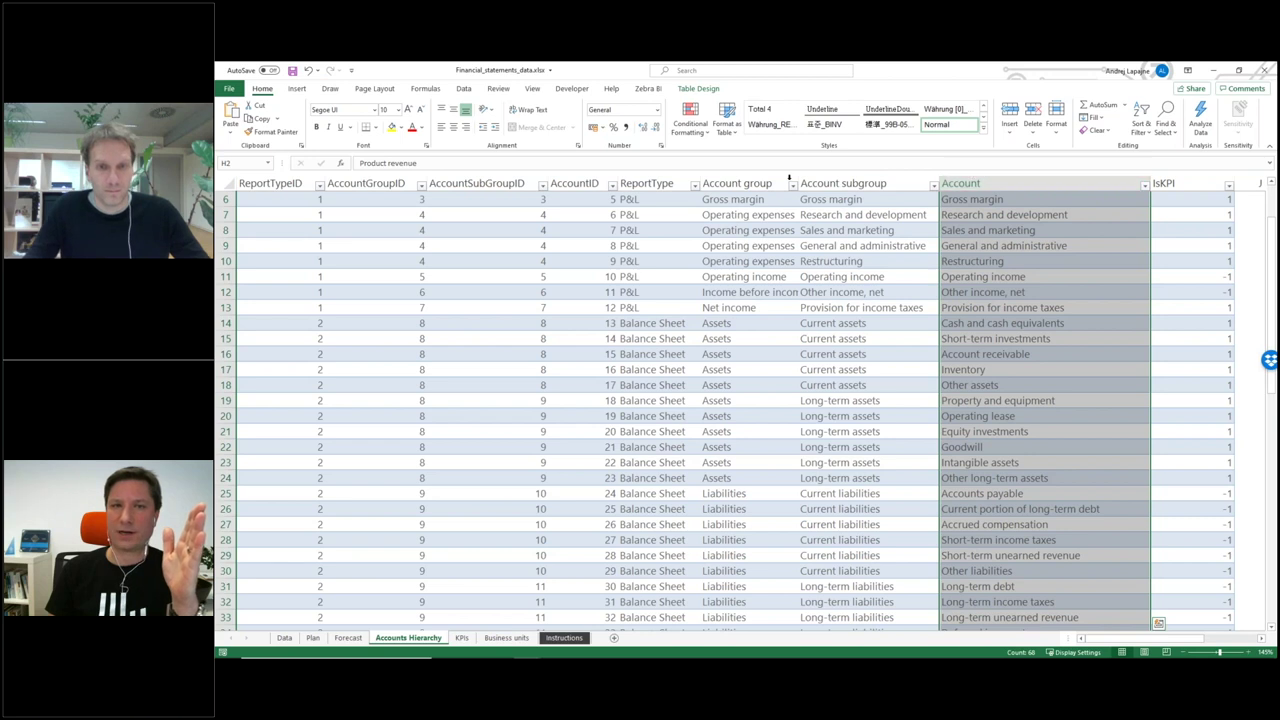
pyautogui.click(750, 178)
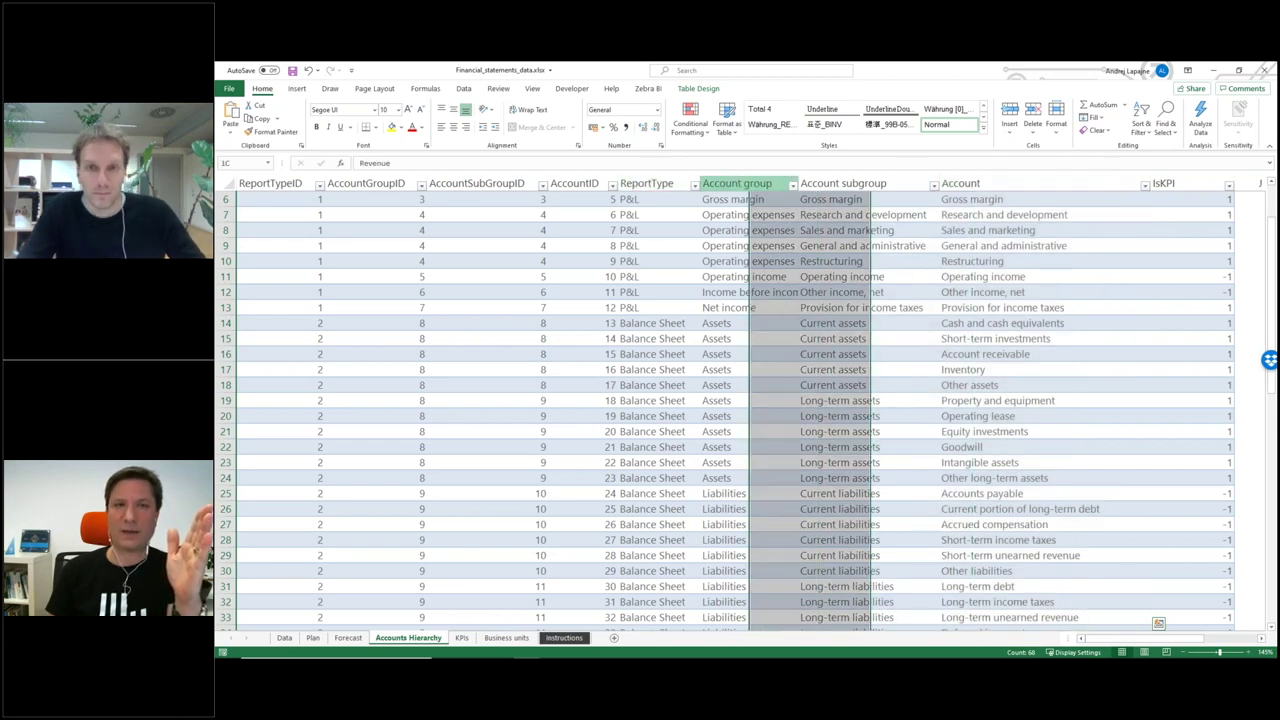
pyautogui.click(490, 200)
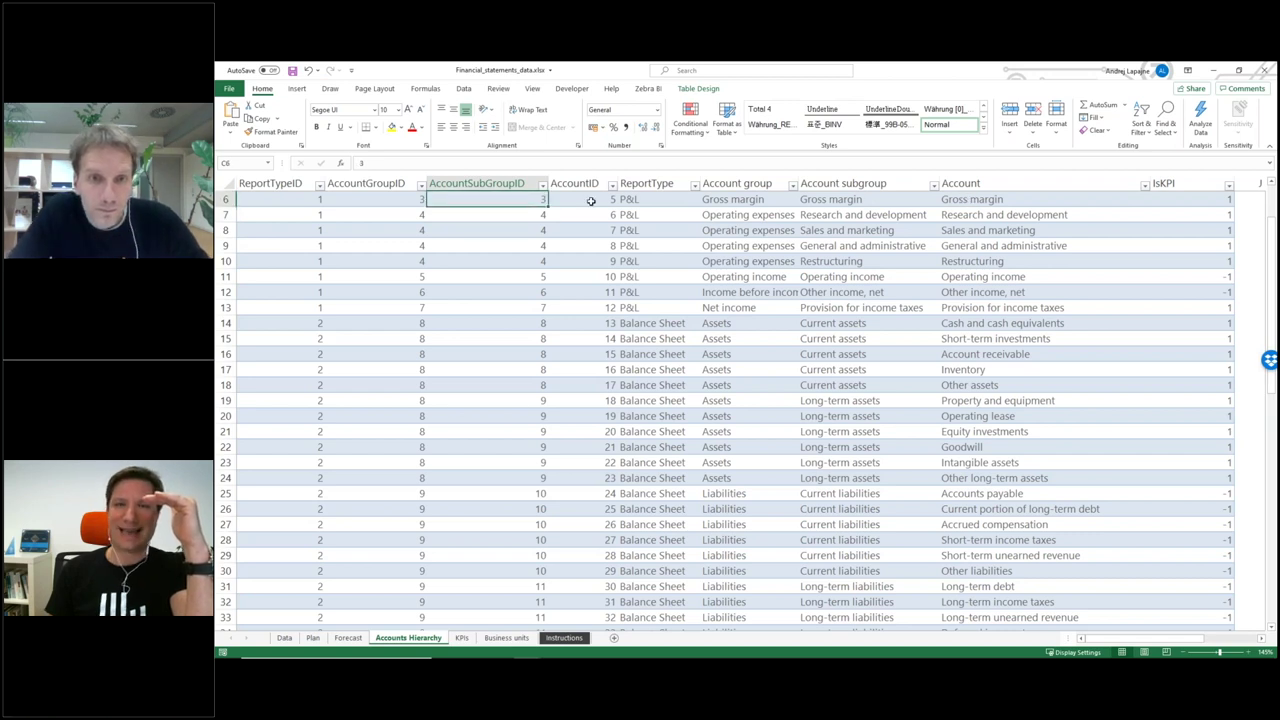
# Step: Compare the Revenue and COGS account groups with their AccountGroupID, AccountSubGroupID and AccountID values in the first rows of the sheet
pyautogui.scroll(2, 777, 323)
pyautogui.click(965, 218)
pyautogui.click(521, 218)
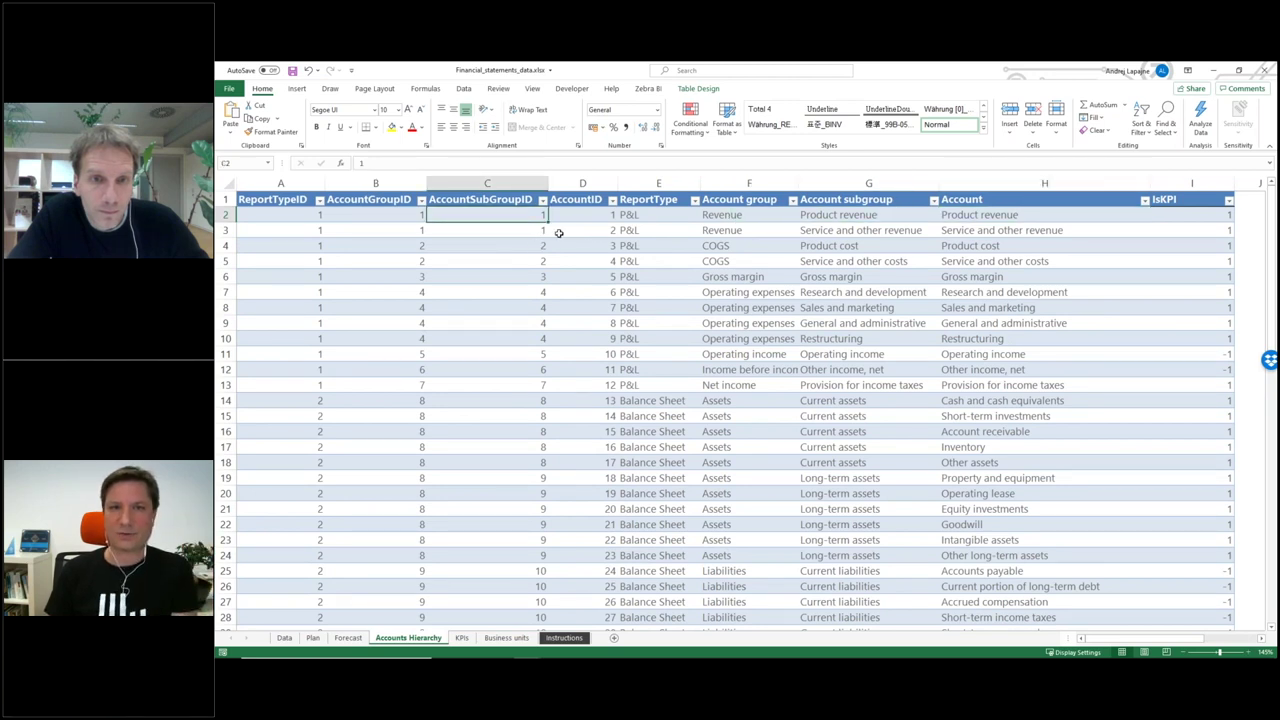
pyautogui.click(600, 230)
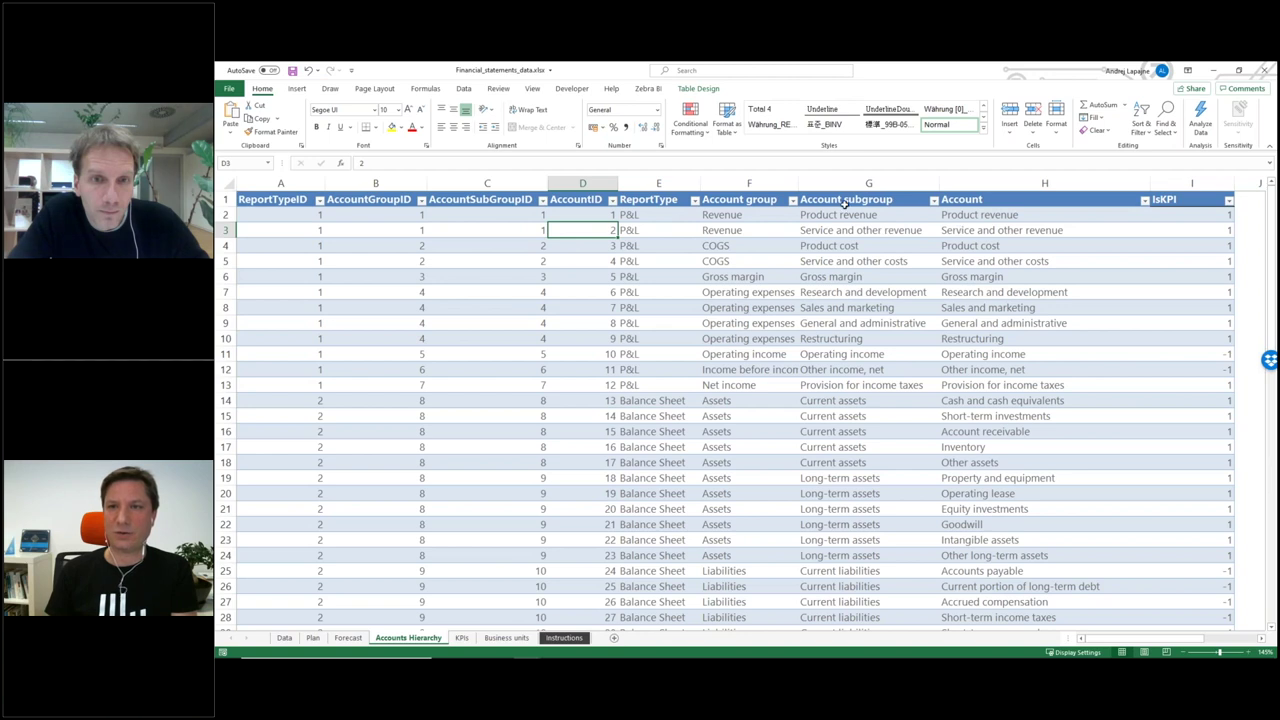
pyautogui.click(740, 194)
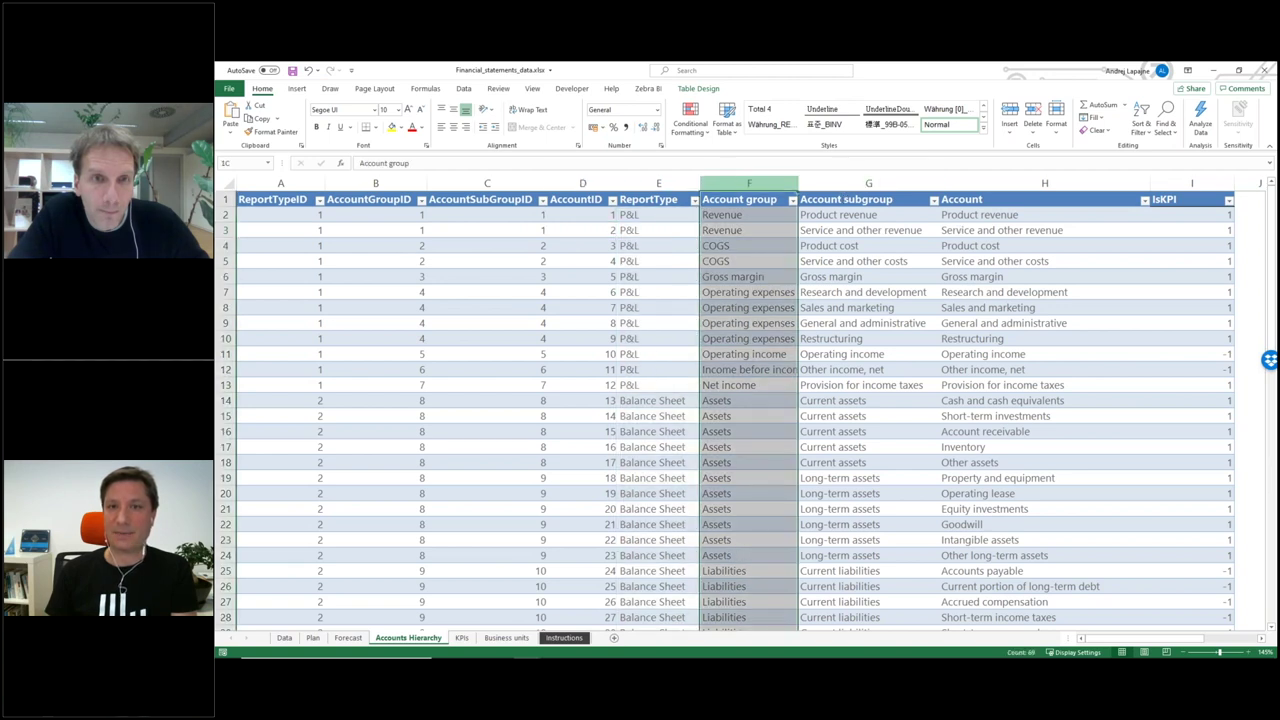
pyautogui.click(735, 218)
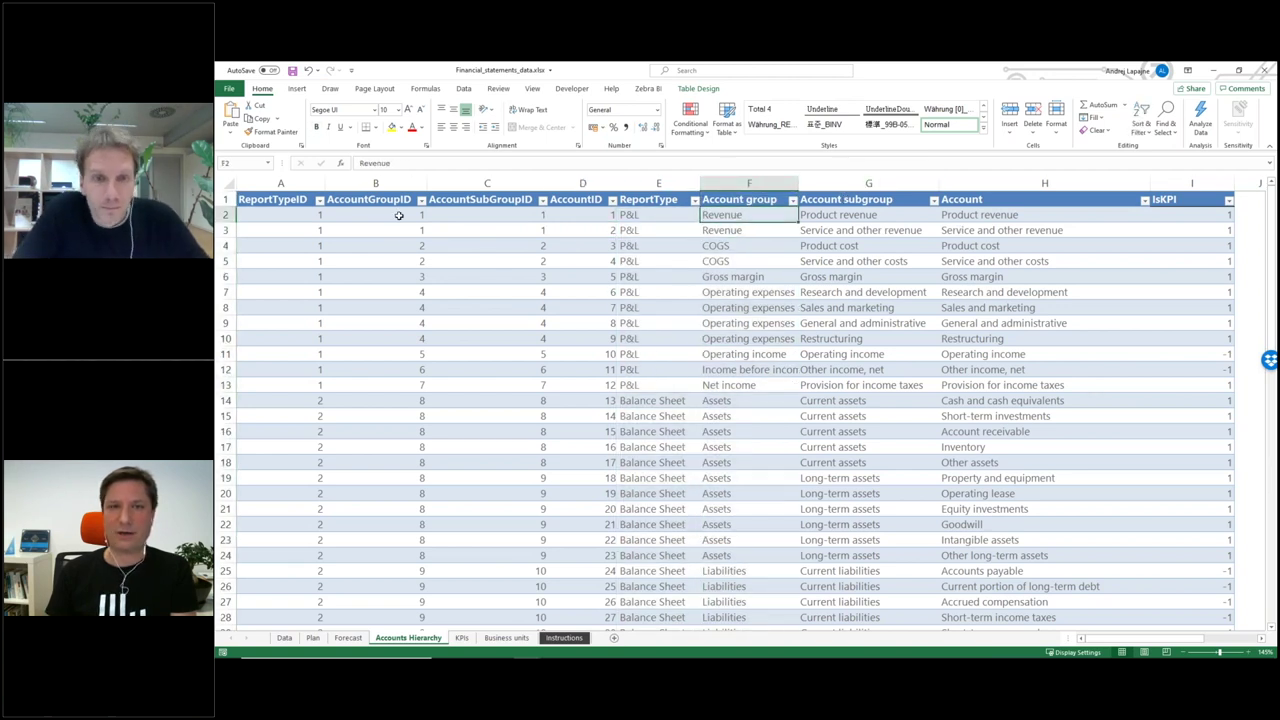
pyautogui.moveTo(395, 215); pyautogui.dragTo(388, 230)
pyautogui.moveTo(708, 246); pyautogui.dragTo(716, 261)
pyautogui.moveTo(409, 245); pyautogui.dragTo(410, 260)
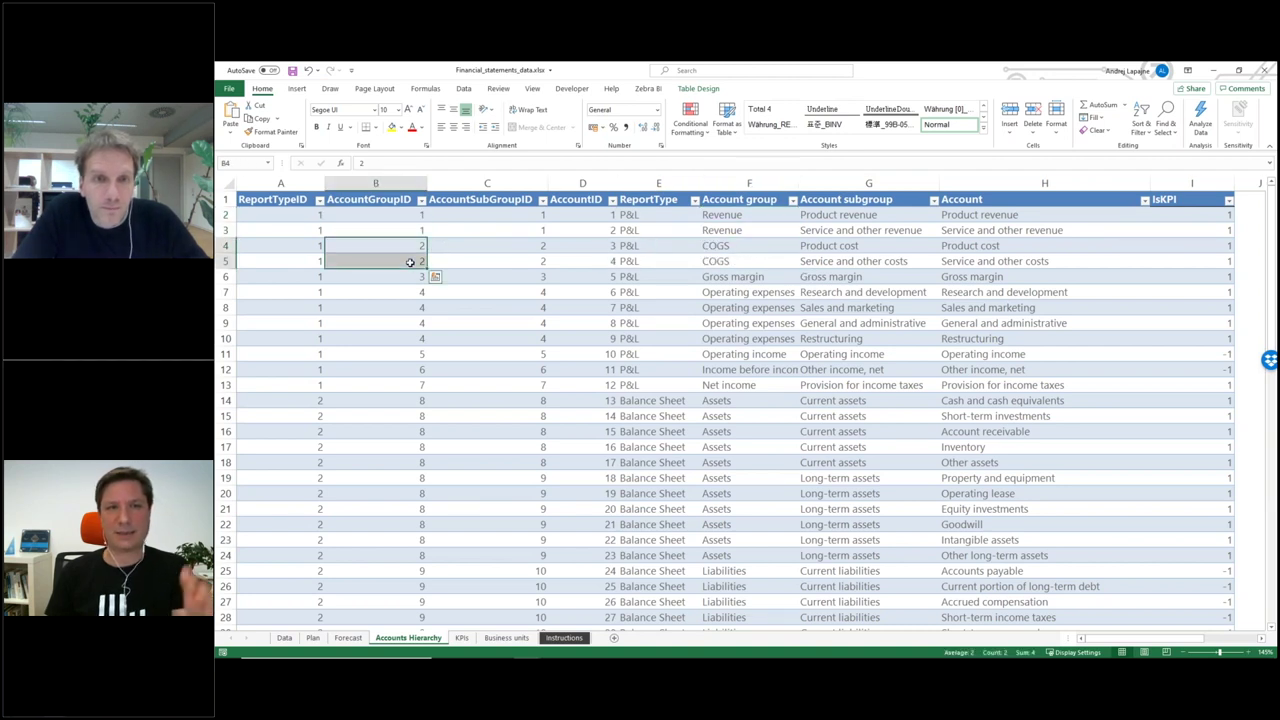
pyautogui.click(484, 245)
pyautogui.click(373, 226)
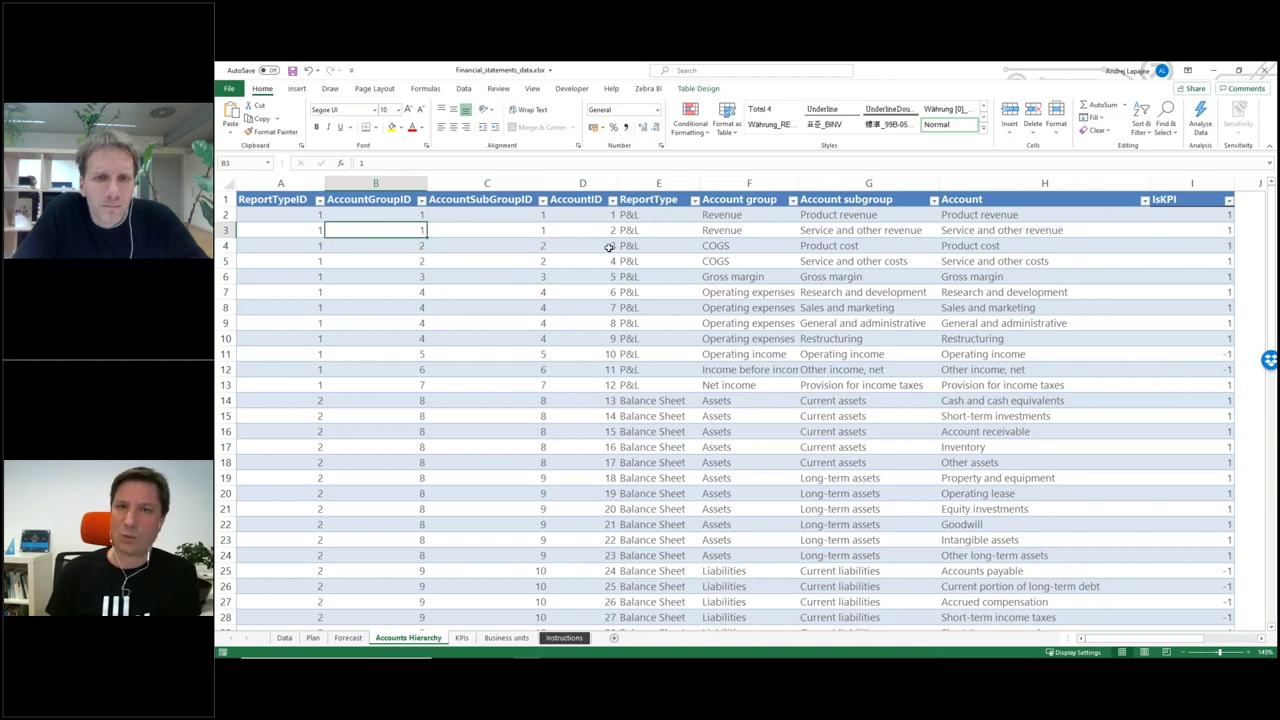
# Step: Switch to Power BI Desktop, try sorting the Account column by Account, and set its sort-by column back to AccountID
pyautogui.hotkey('alt', 'Tab')
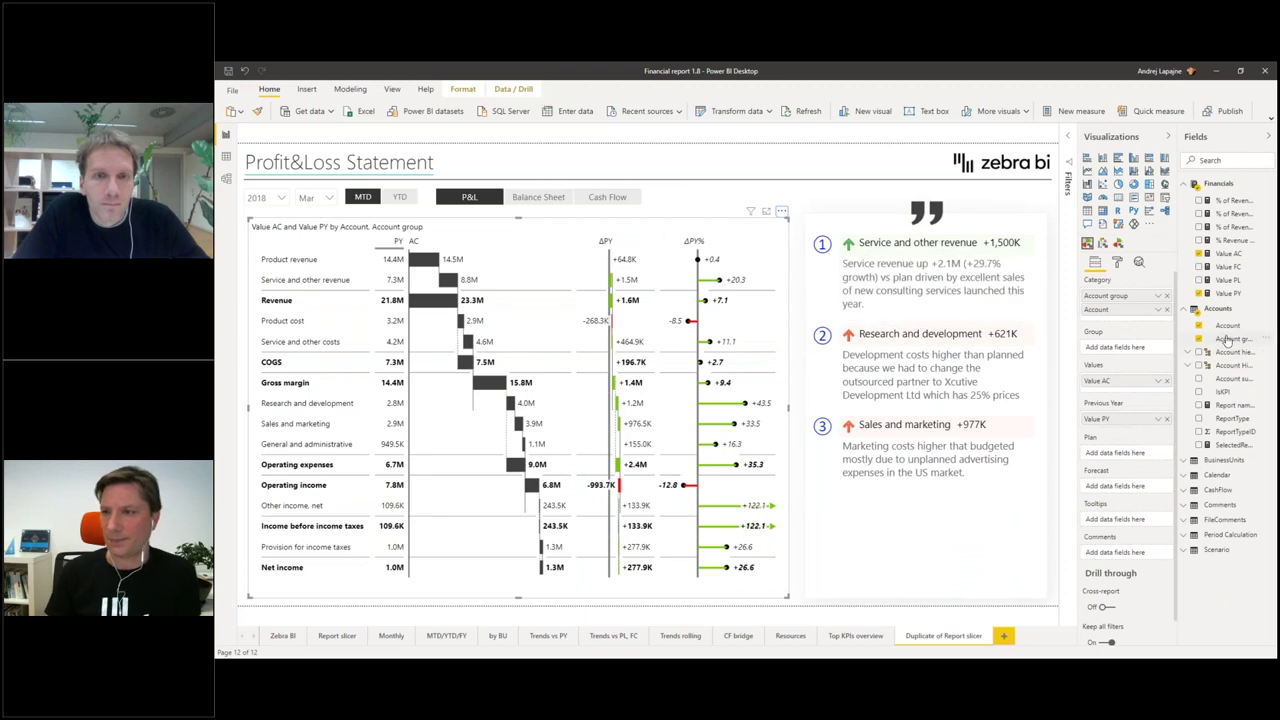
pyautogui.click(1226, 326)
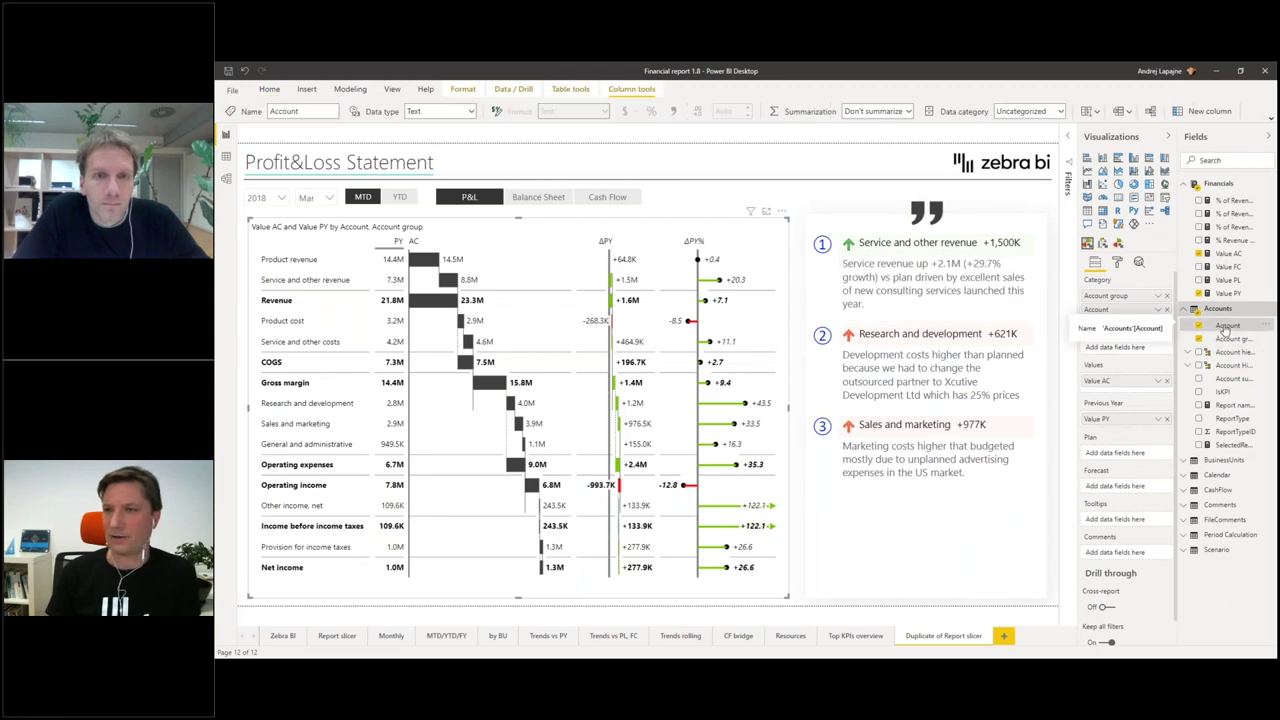
pyautogui.click(1096, 114)
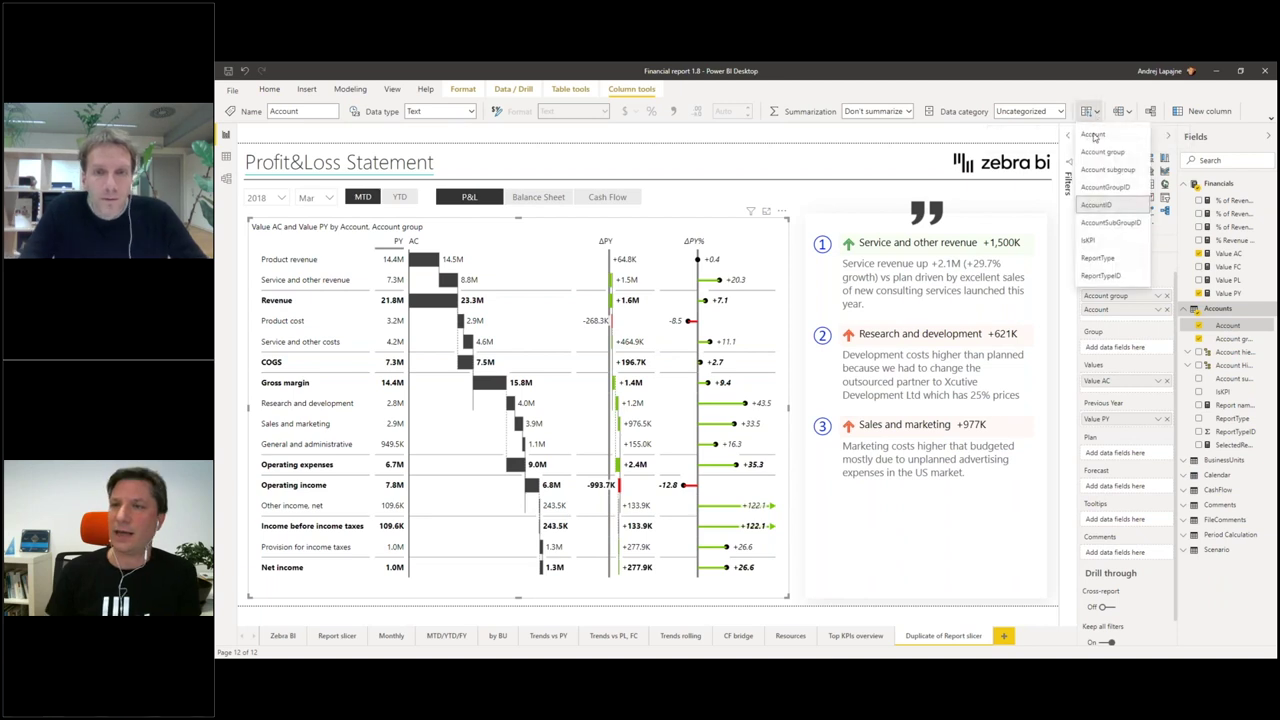
pyautogui.click(1099, 135)
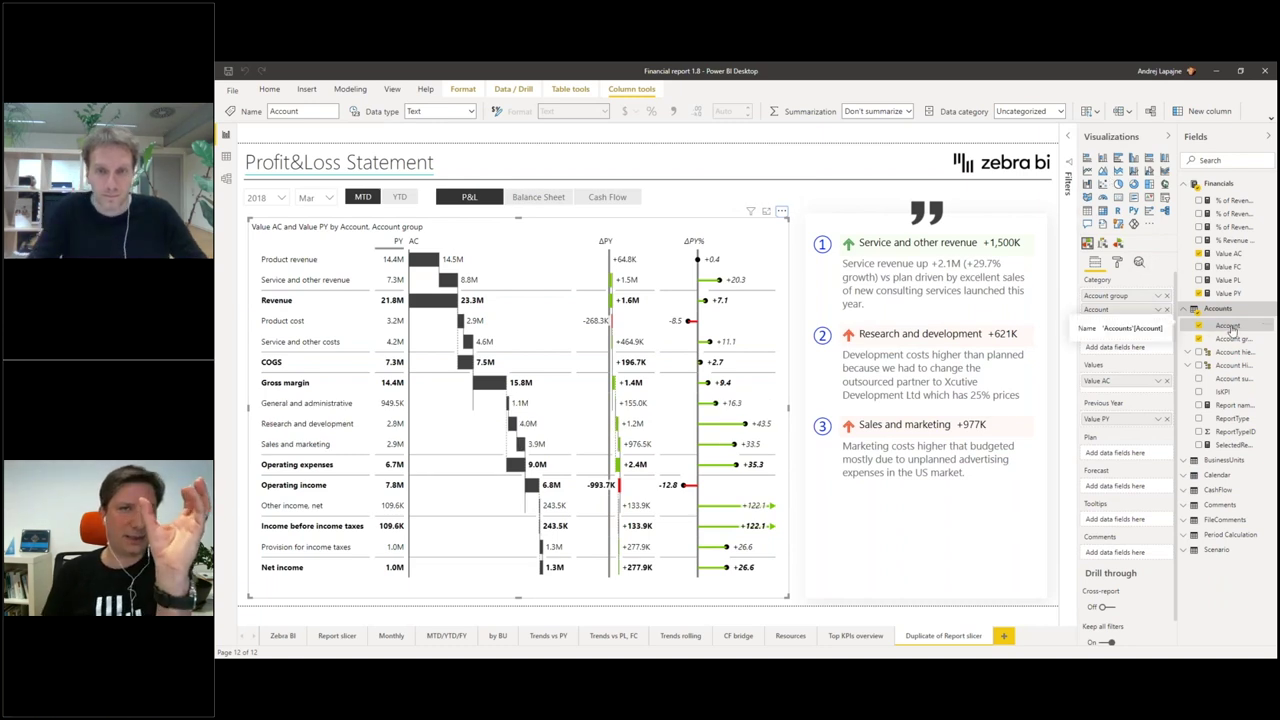
pyautogui.click(1097, 111)
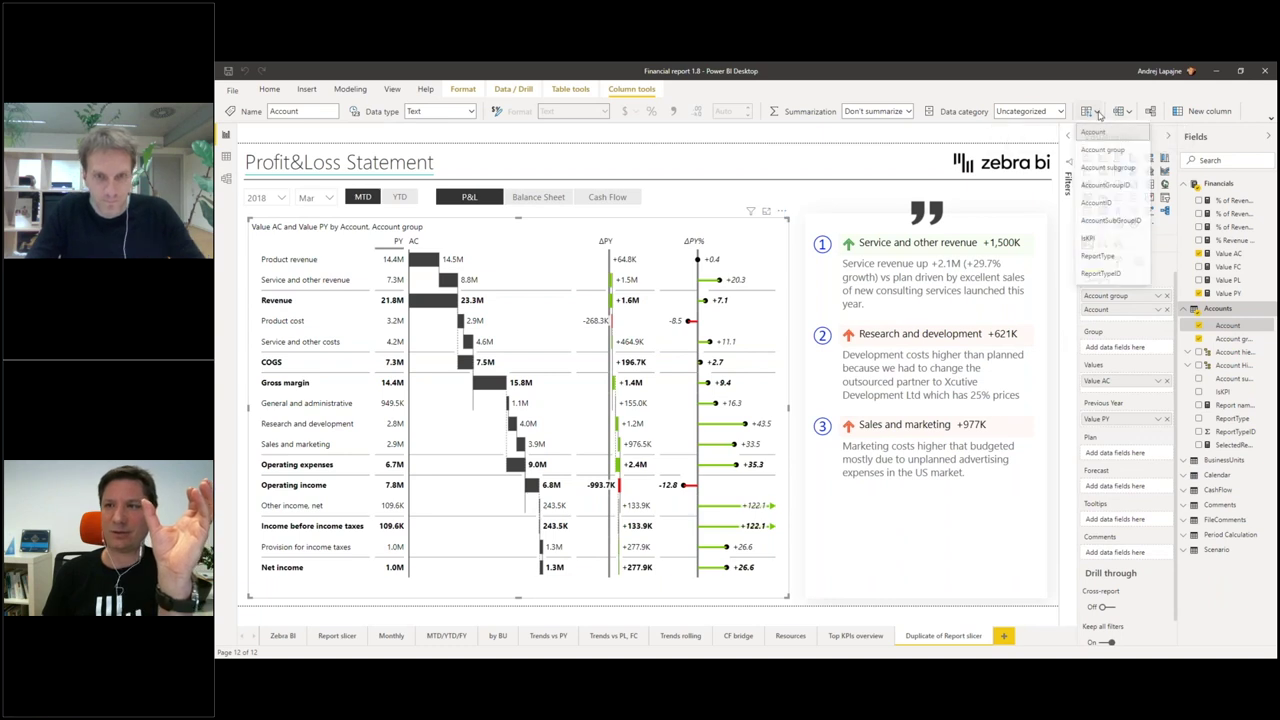
pyautogui.click(1095, 206)
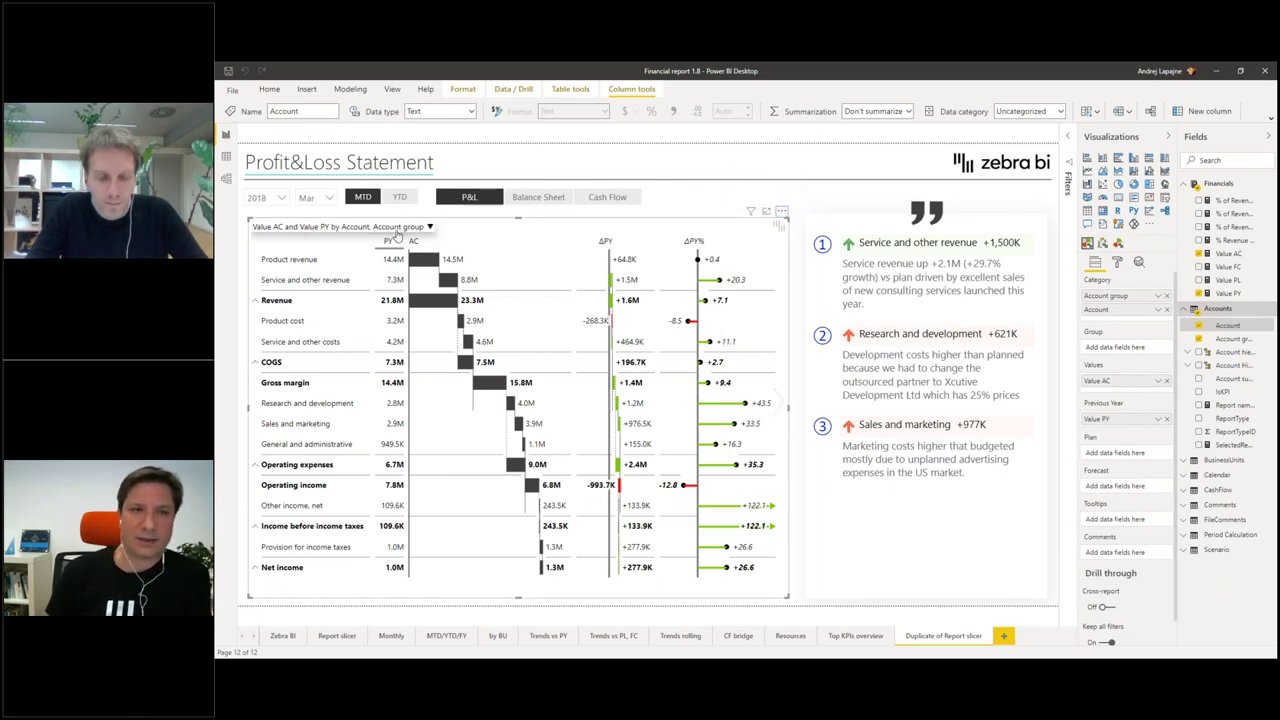
# Step: Highlight the Product revenue, Revenue and Product cost rows in the waterfall table to examine how costs are added to revenue
pyautogui.click(272, 258)
pyautogui.click(276, 268)
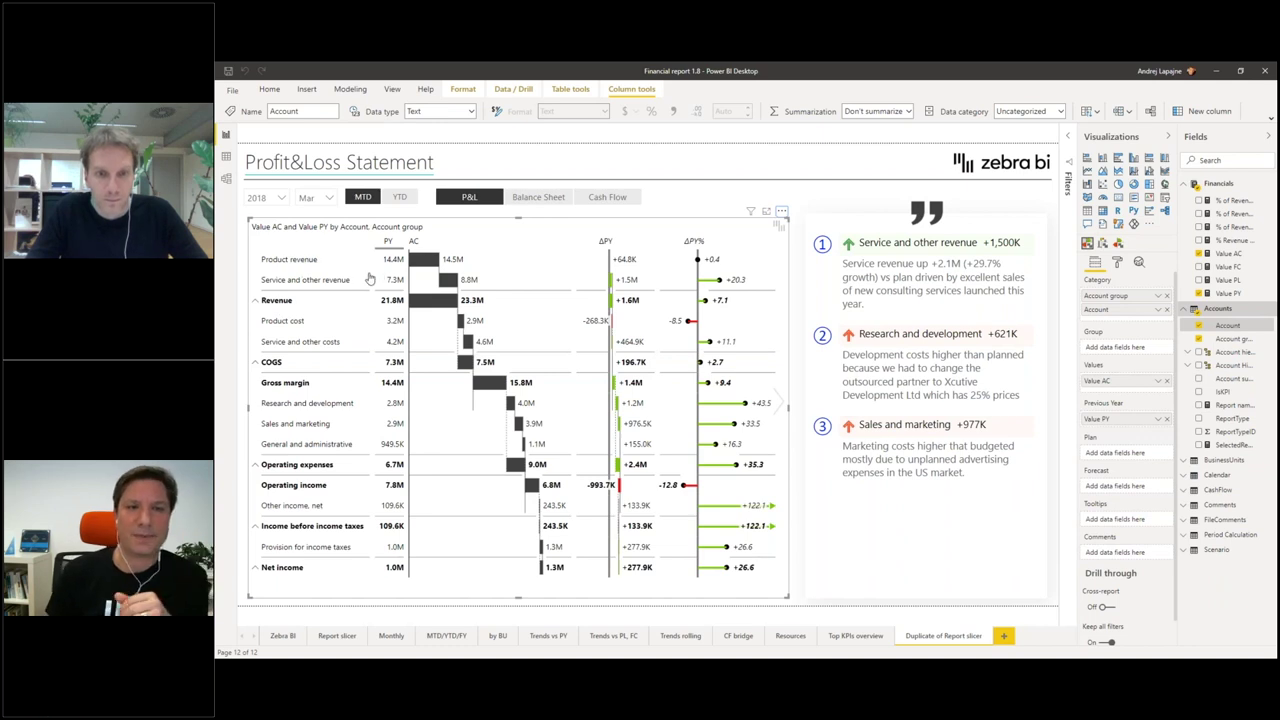
pyautogui.click(317, 258)
pyautogui.click(282, 305)
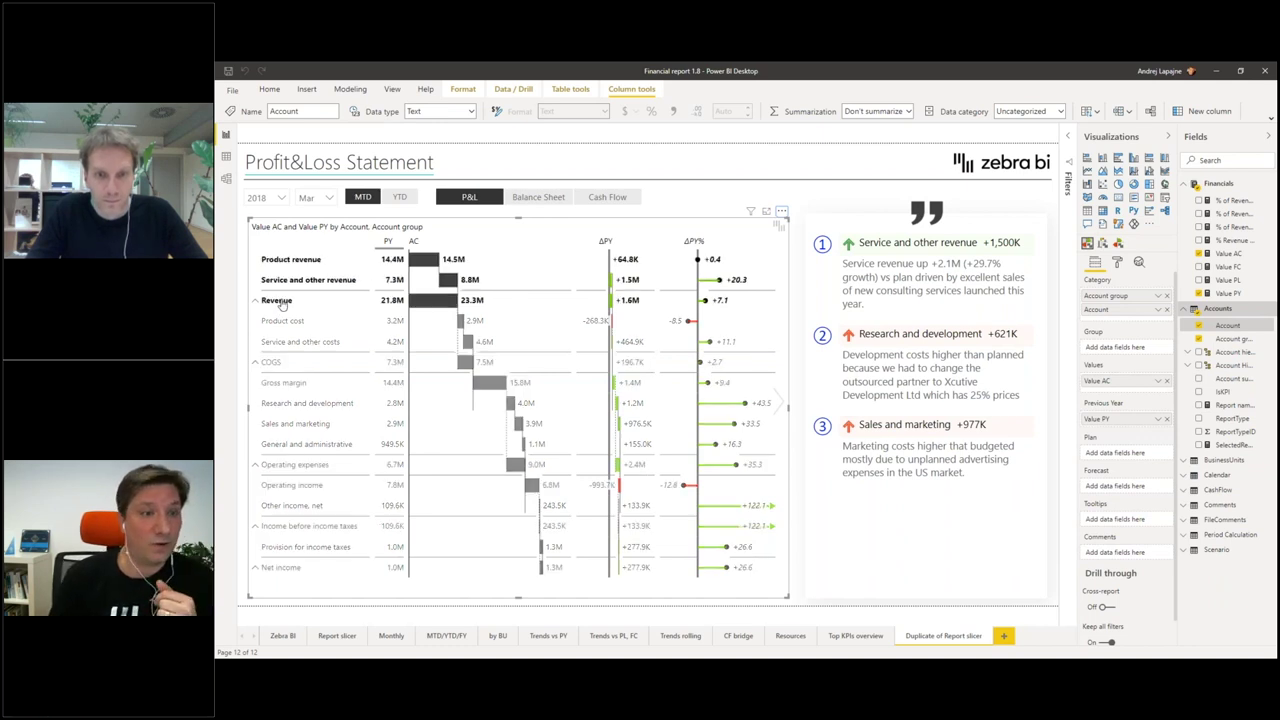
pyautogui.click(288, 326)
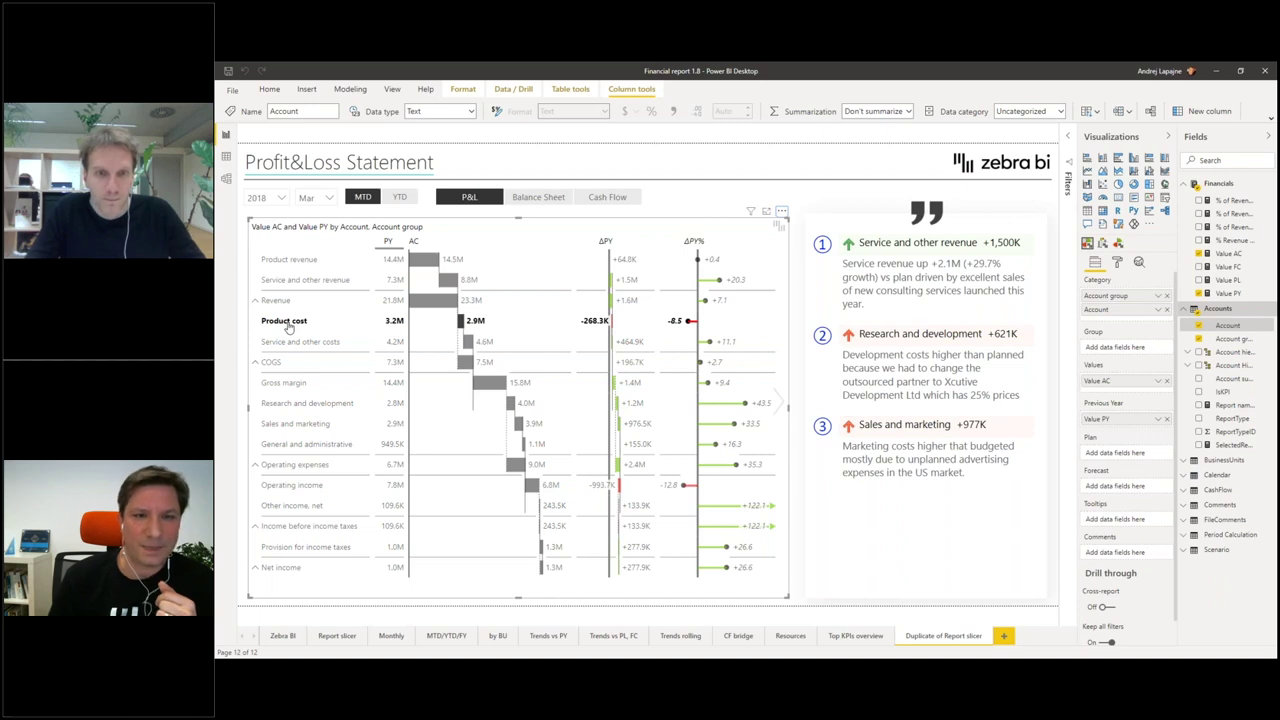
pyautogui.click(289, 259)
pyautogui.click(289, 259)
pyautogui.click(305, 321)
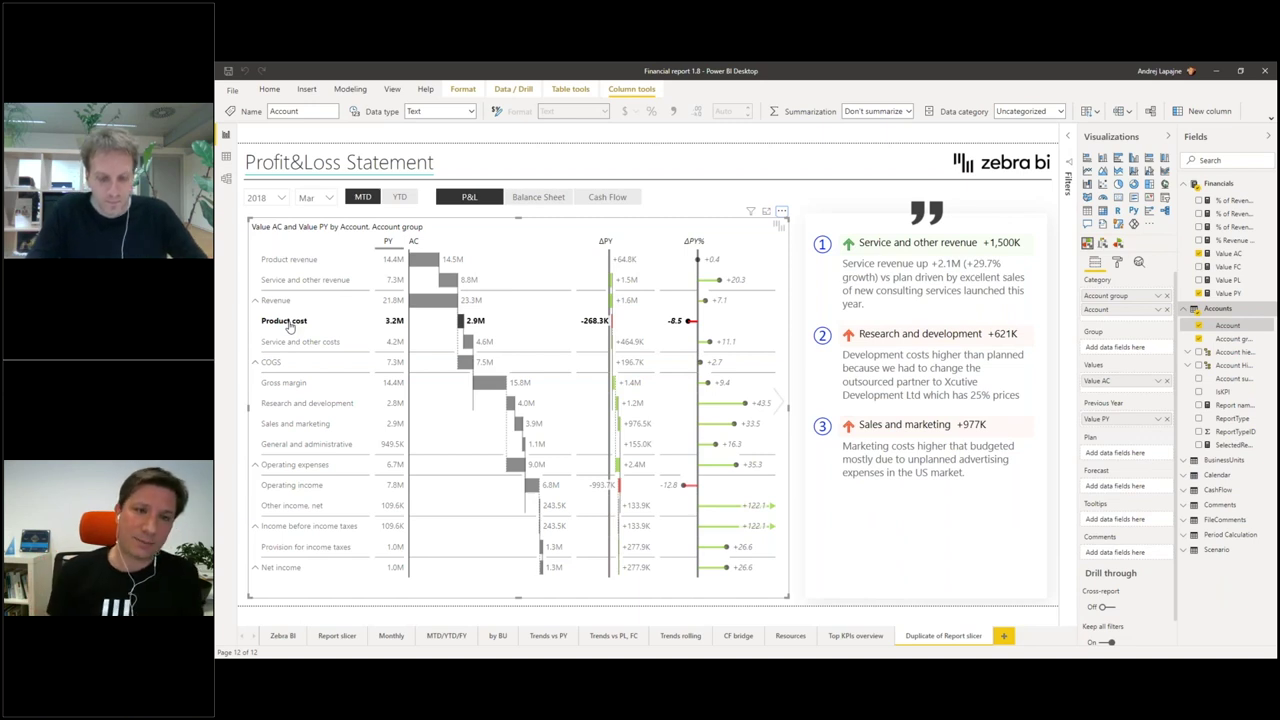
pyautogui.click(388, 323)
pyautogui.click(392, 326)
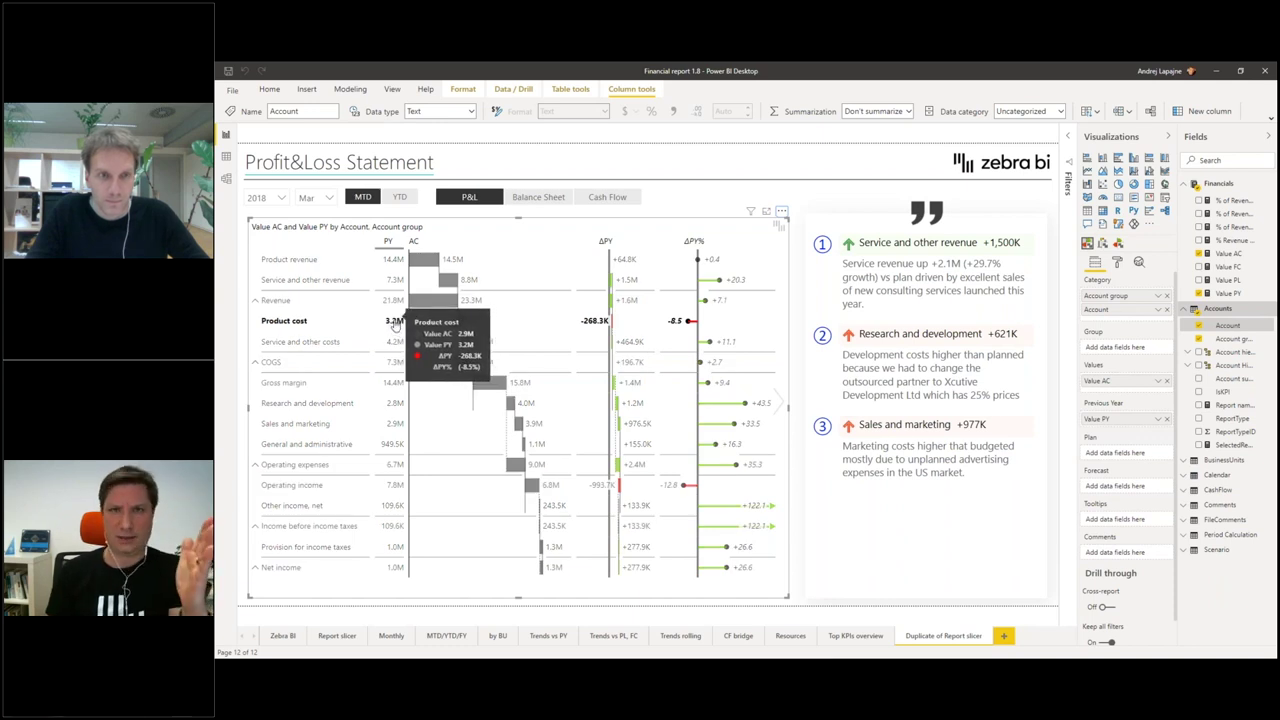
# Step: Invert the Product cost and Service and other costs rows so they are subtracted in the waterfall
pyautogui.rightClick(283, 322)
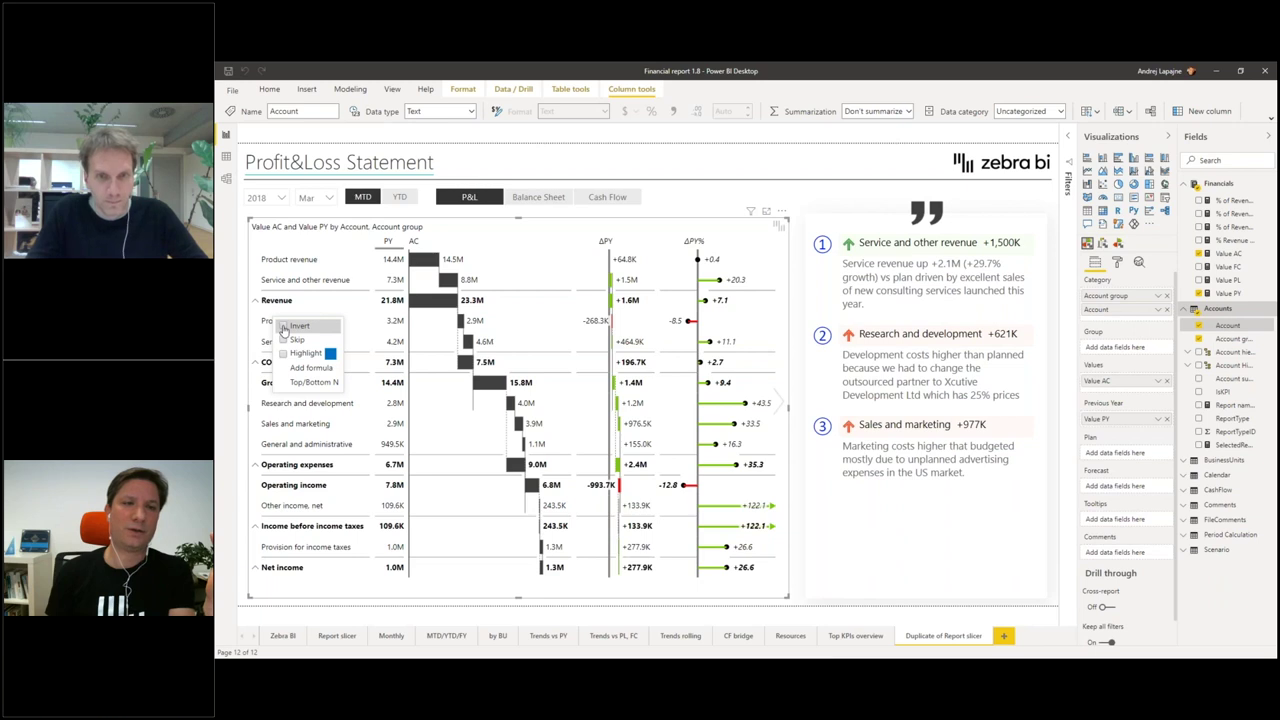
pyautogui.click(284, 327)
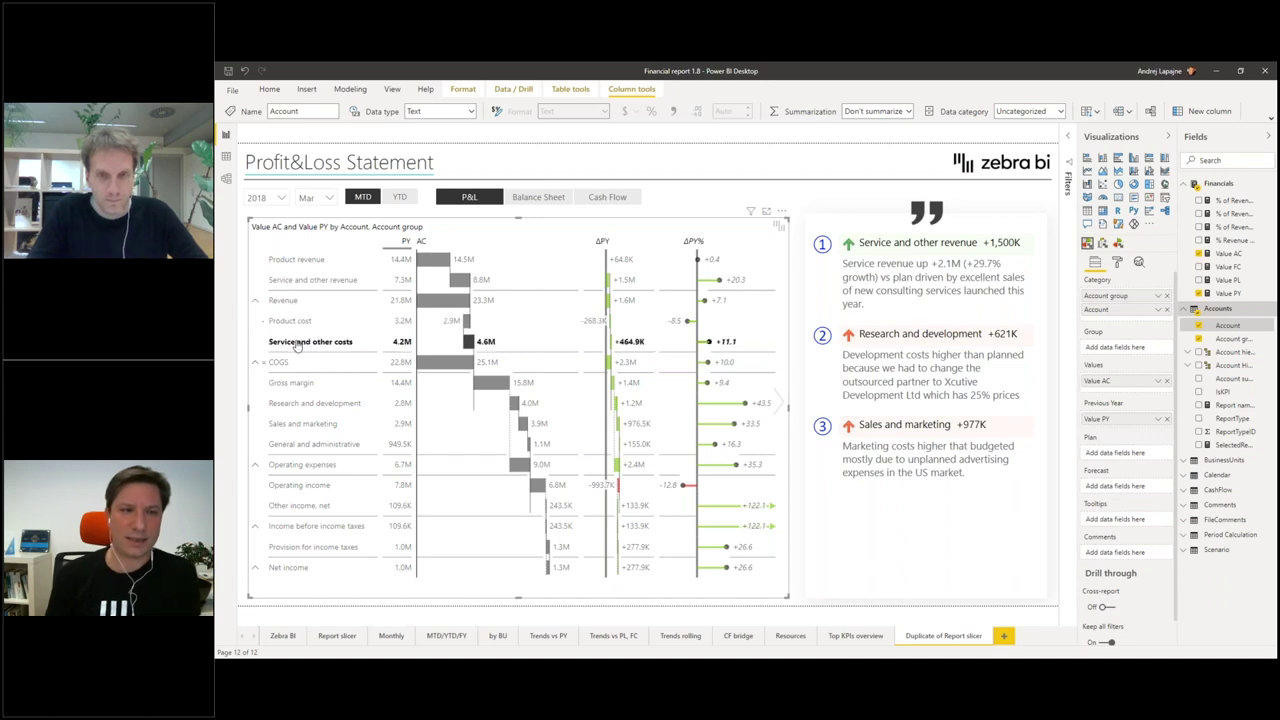
pyautogui.click(297, 344)
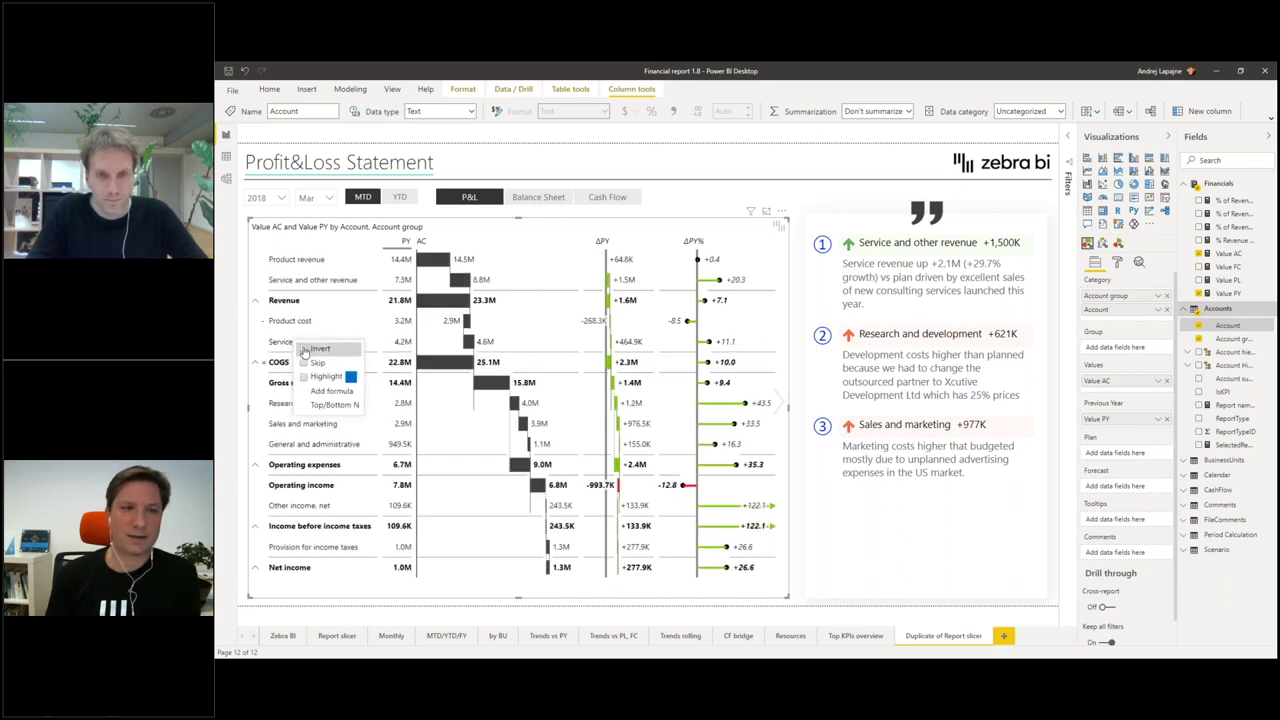
pyautogui.click(306, 349)
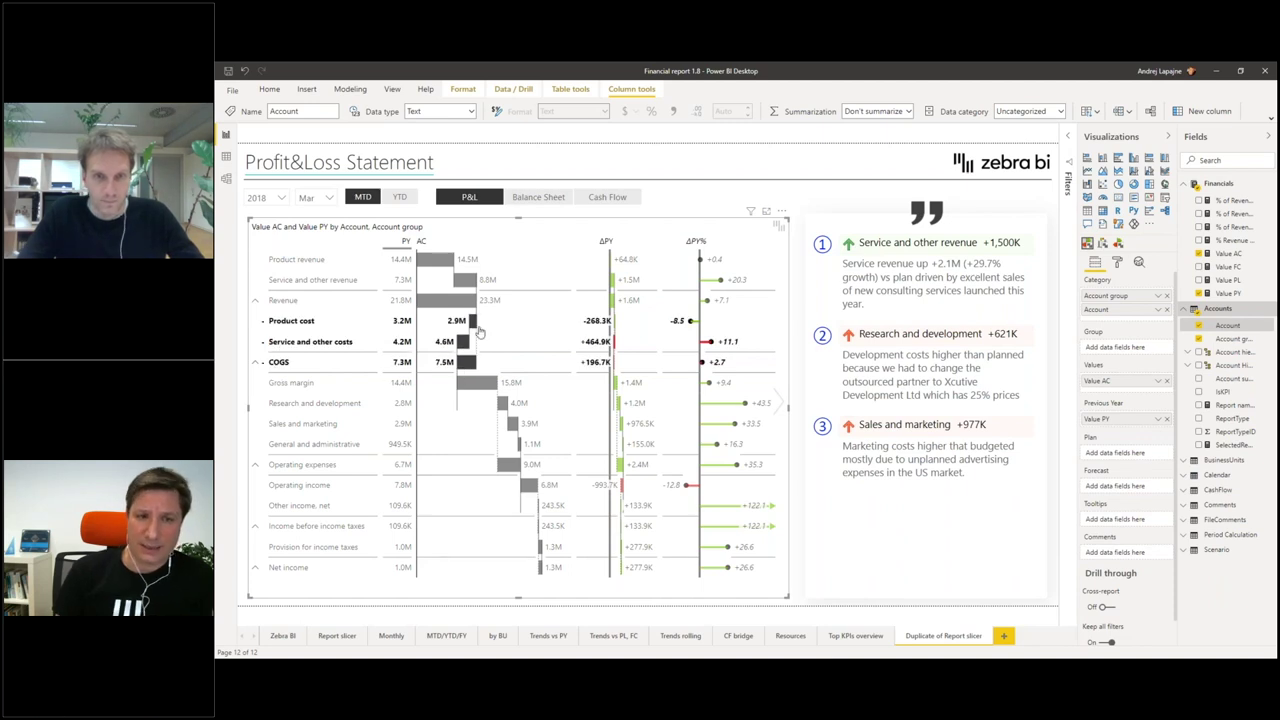
# Step: Collapse and re-expand the COGS group to examine its subtotal with and without the detail rows
pyautogui.click(255, 363)
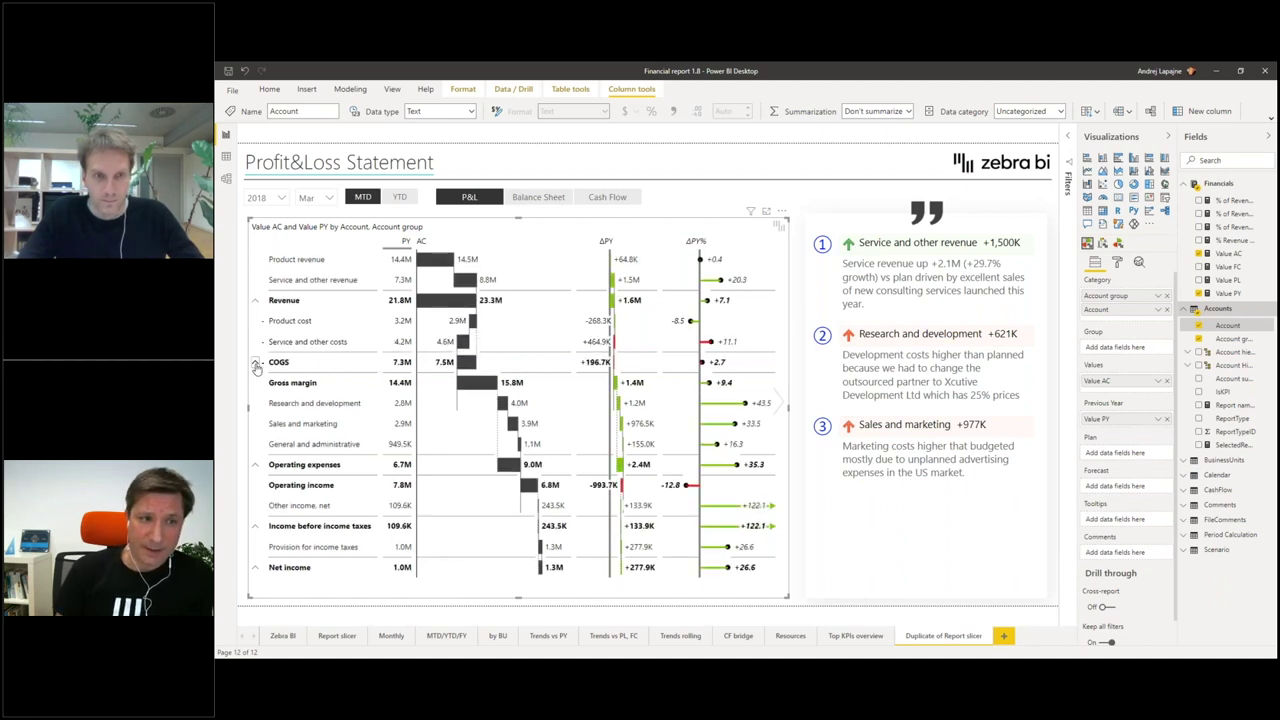
pyautogui.click(255, 322)
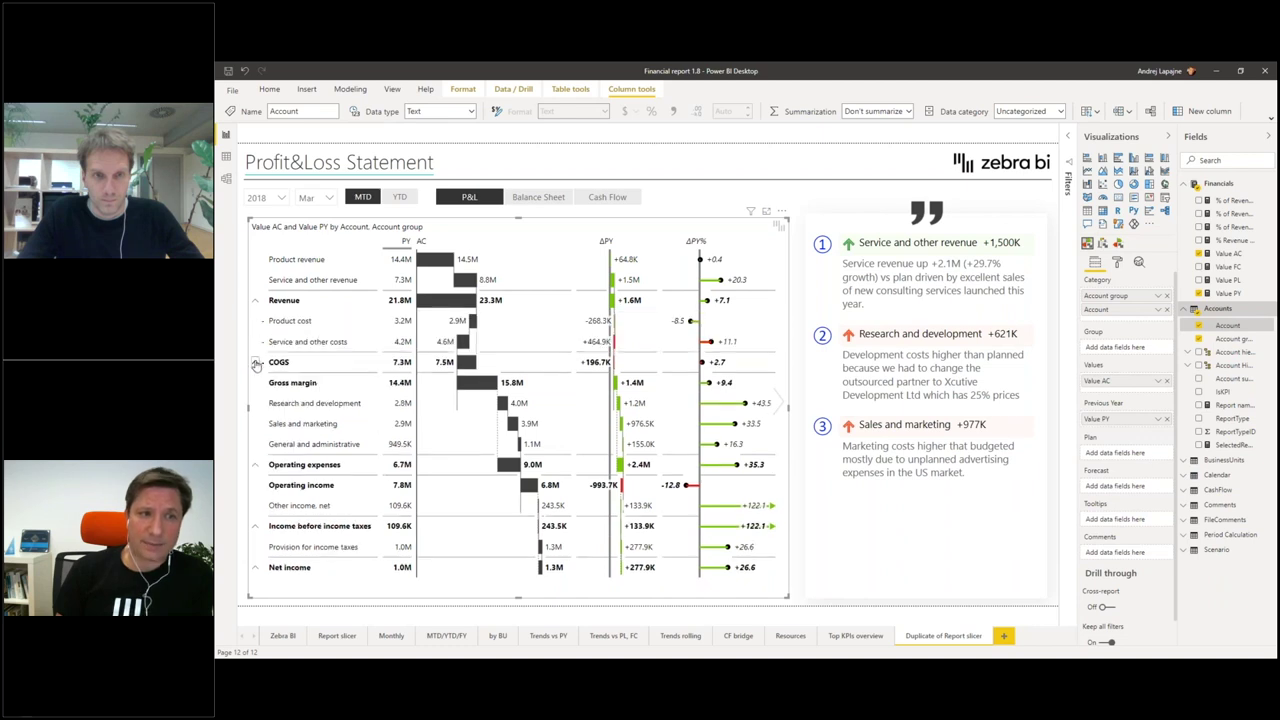
pyautogui.click(255, 361)
pyautogui.click(255, 320)
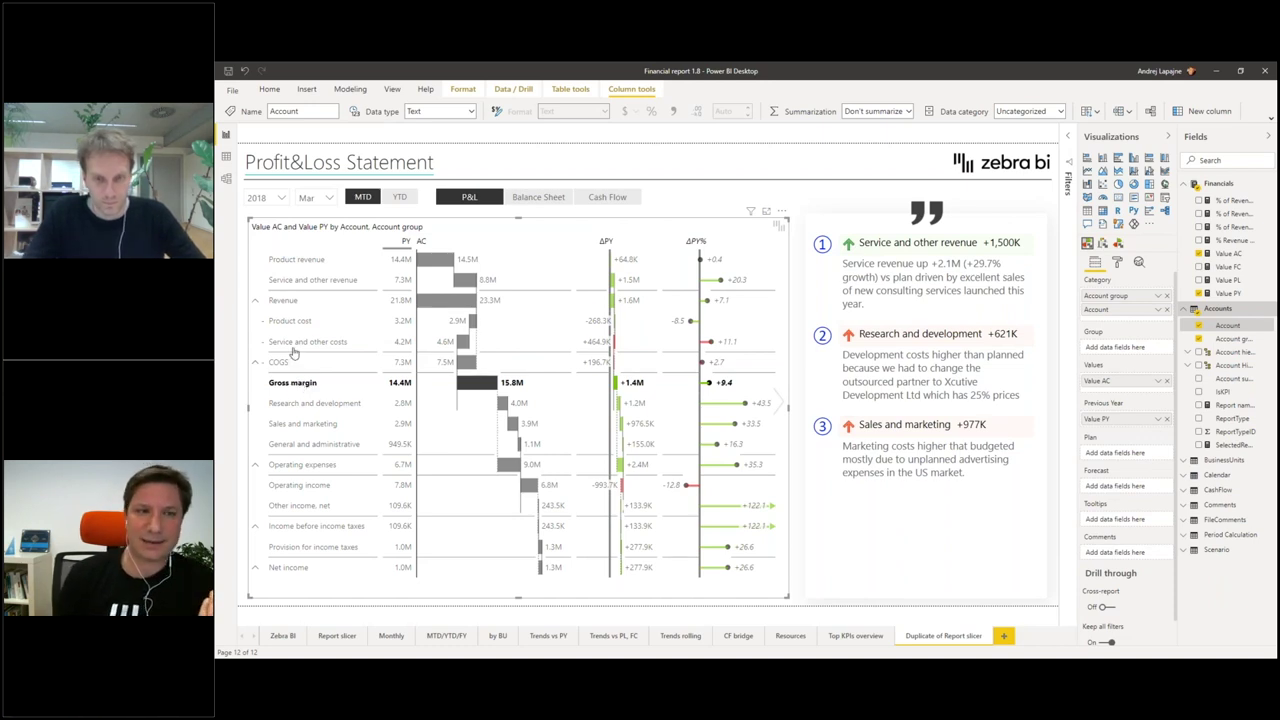
# Step: Mark Gross margin as a Result and invert the Research and development, Sales and marketing, and General and administrative rows
pyautogui.rightClick(289, 388)
pyautogui.click(291, 387)
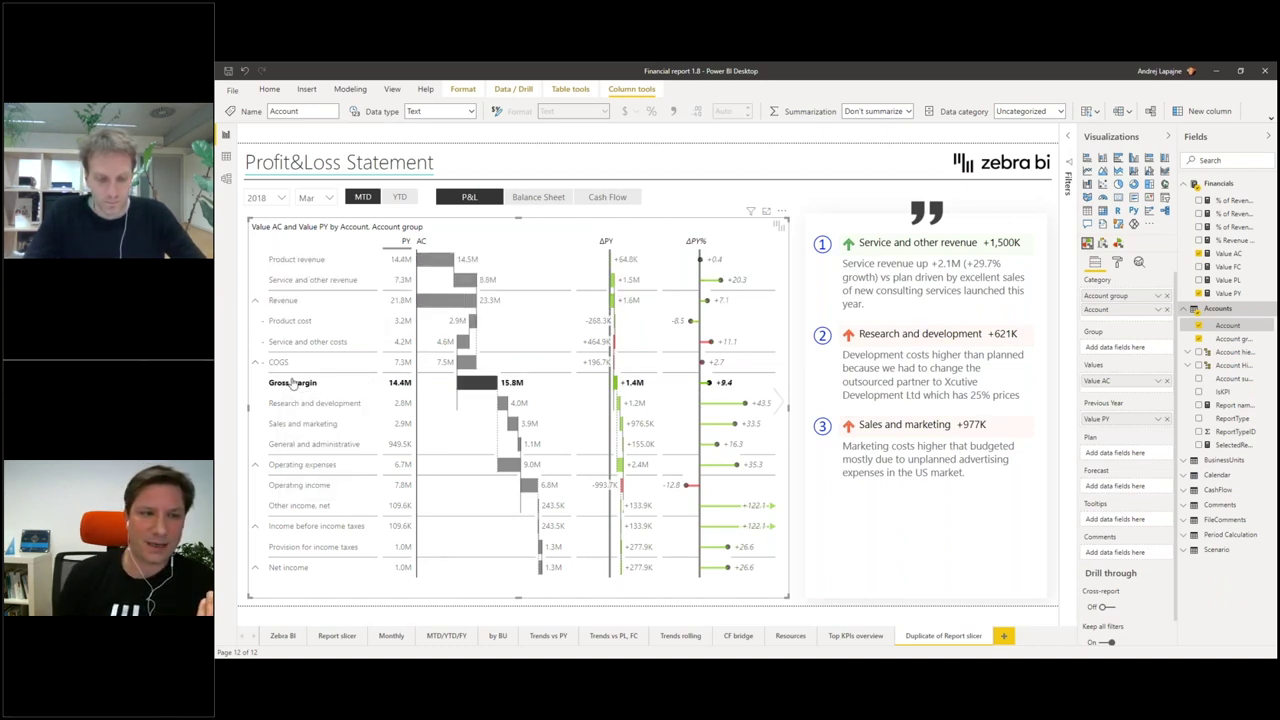
pyautogui.rightClick(293, 387)
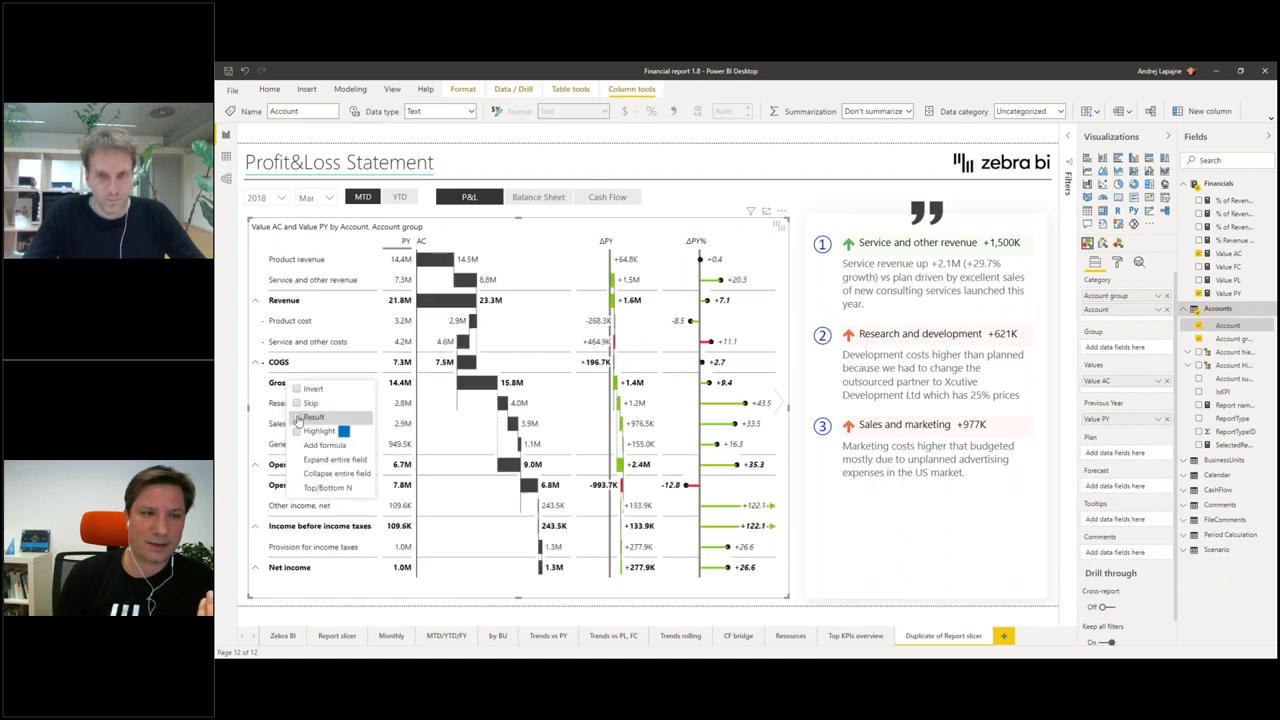
pyautogui.click(298, 418)
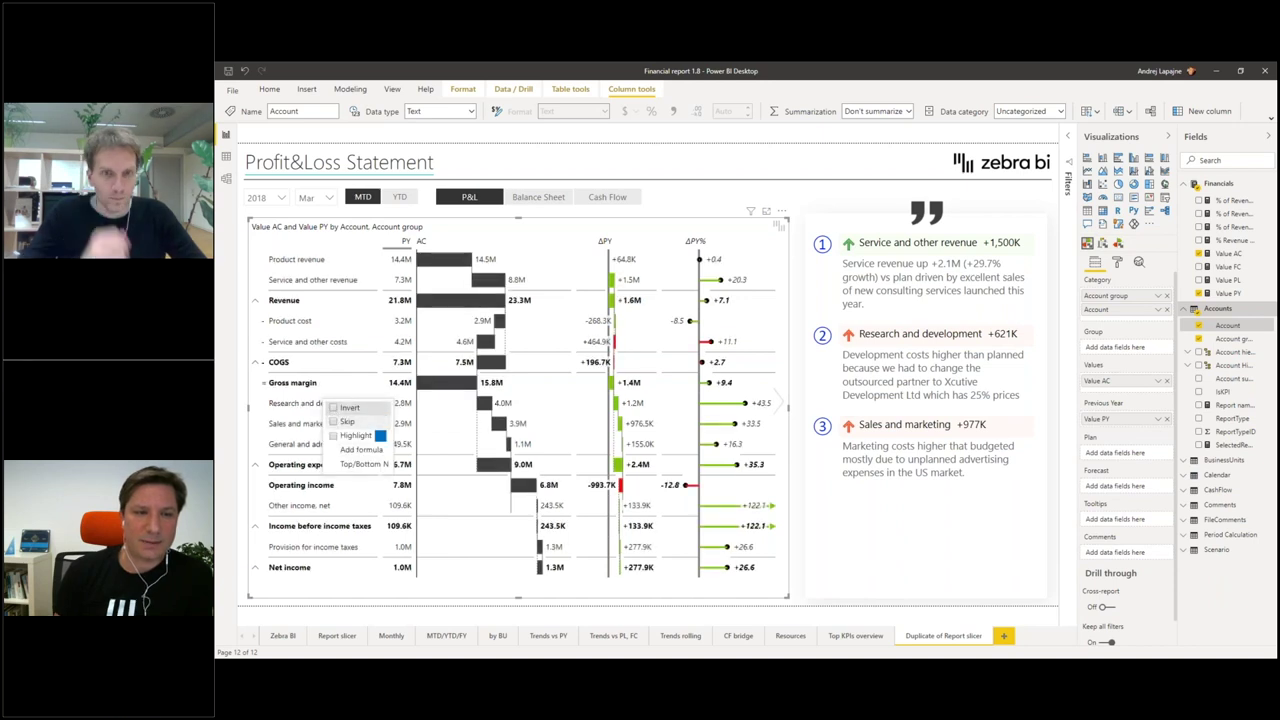
pyautogui.rightClick(330, 413)
pyautogui.click(295, 444)
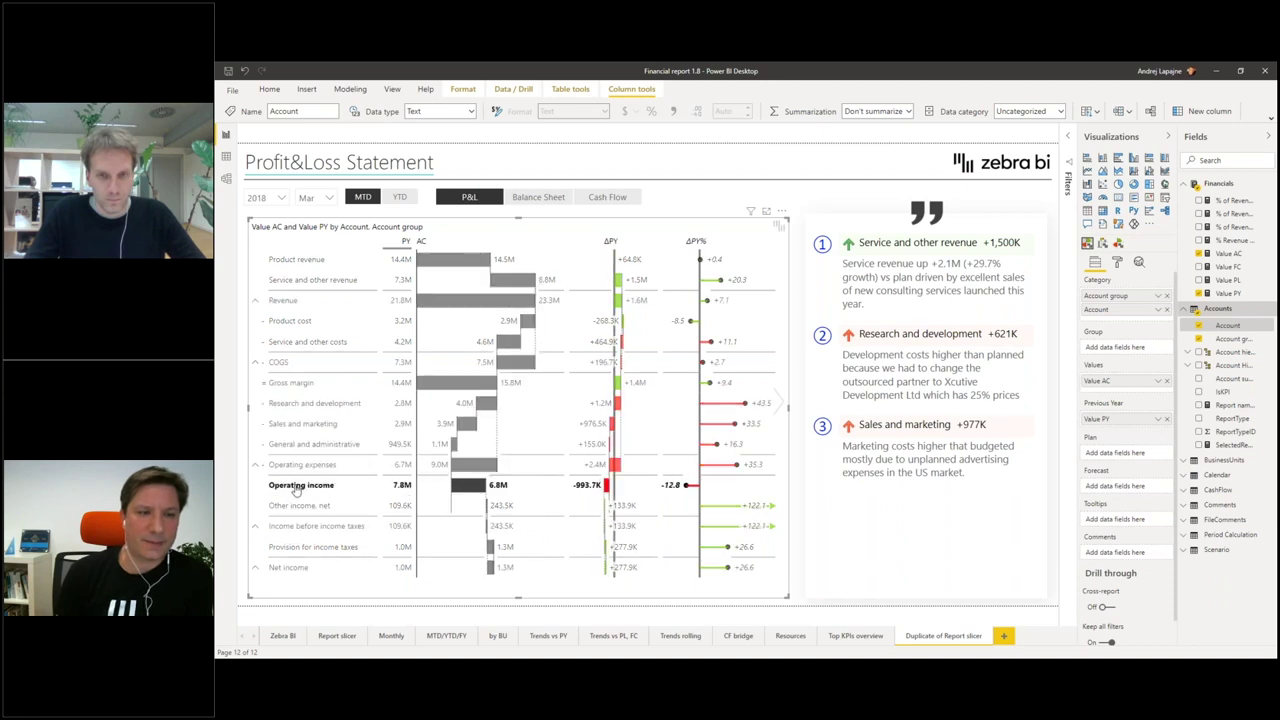
# Step: Mark the Operating income and Income before income taxes rows as Result rows in the waterfall
pyautogui.rightClick(302, 485)
pyautogui.click(316, 498)
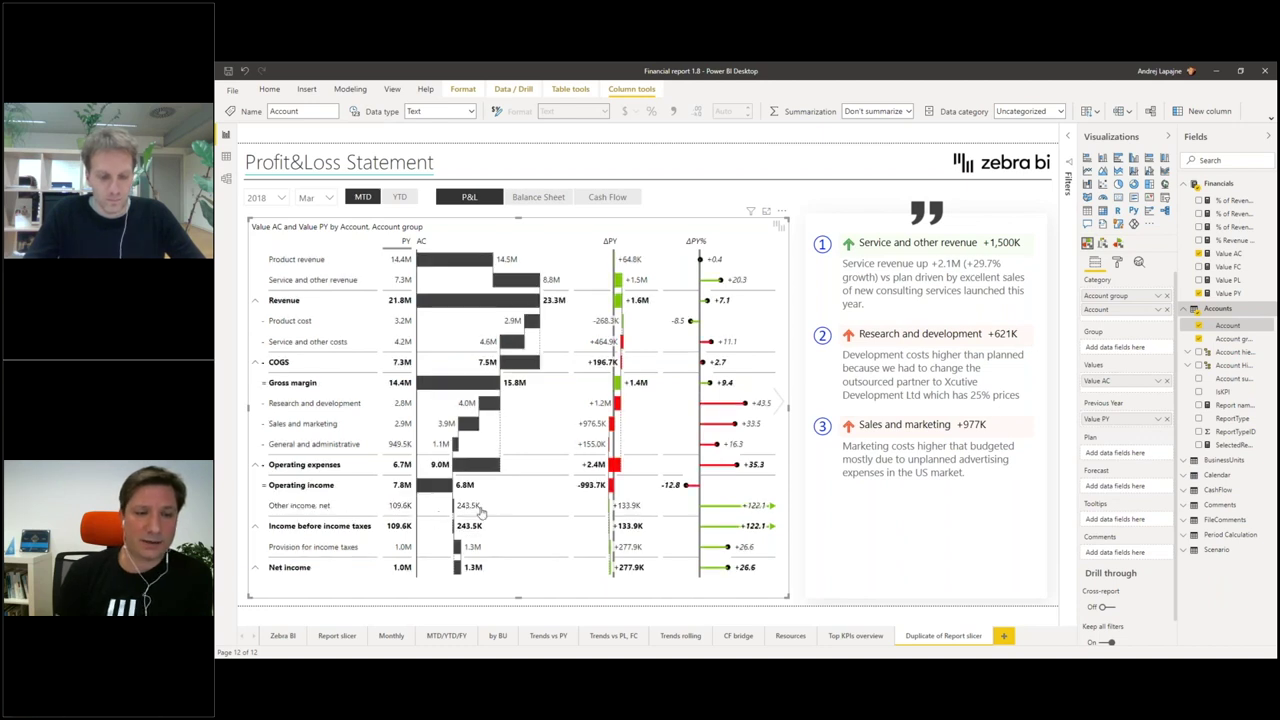
pyautogui.rightClick(315, 528)
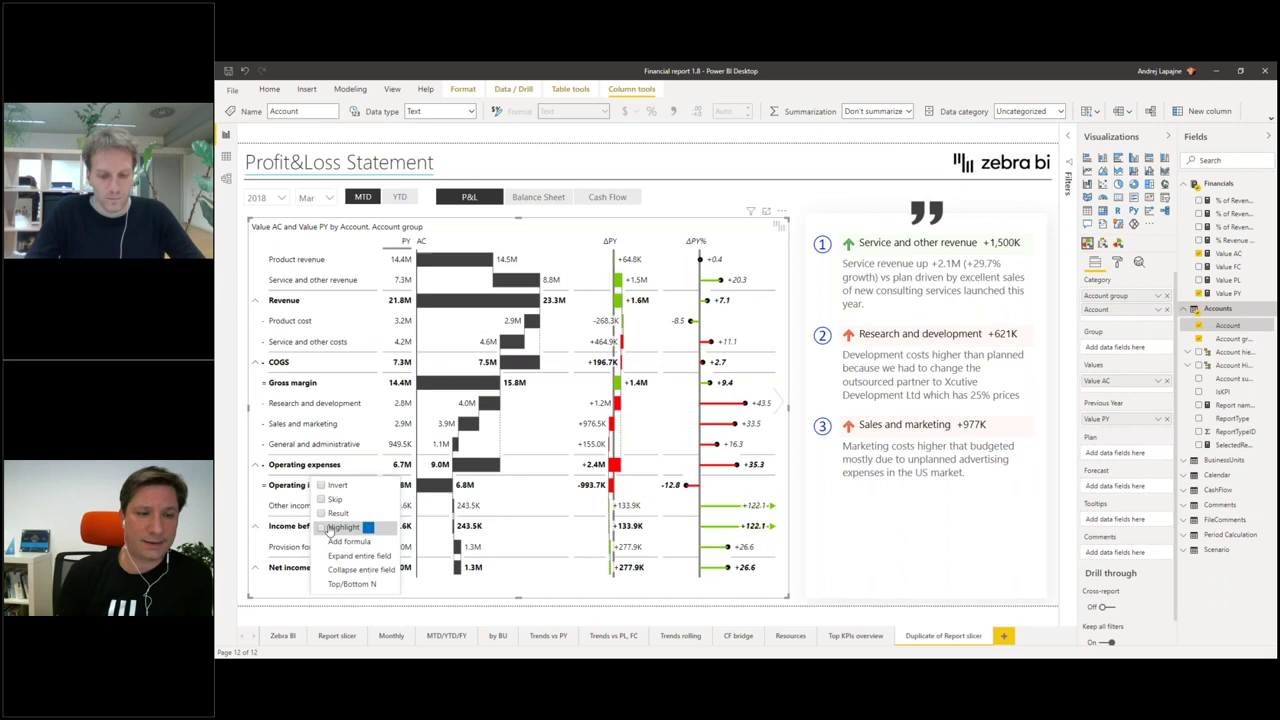
pyautogui.click(322, 514)
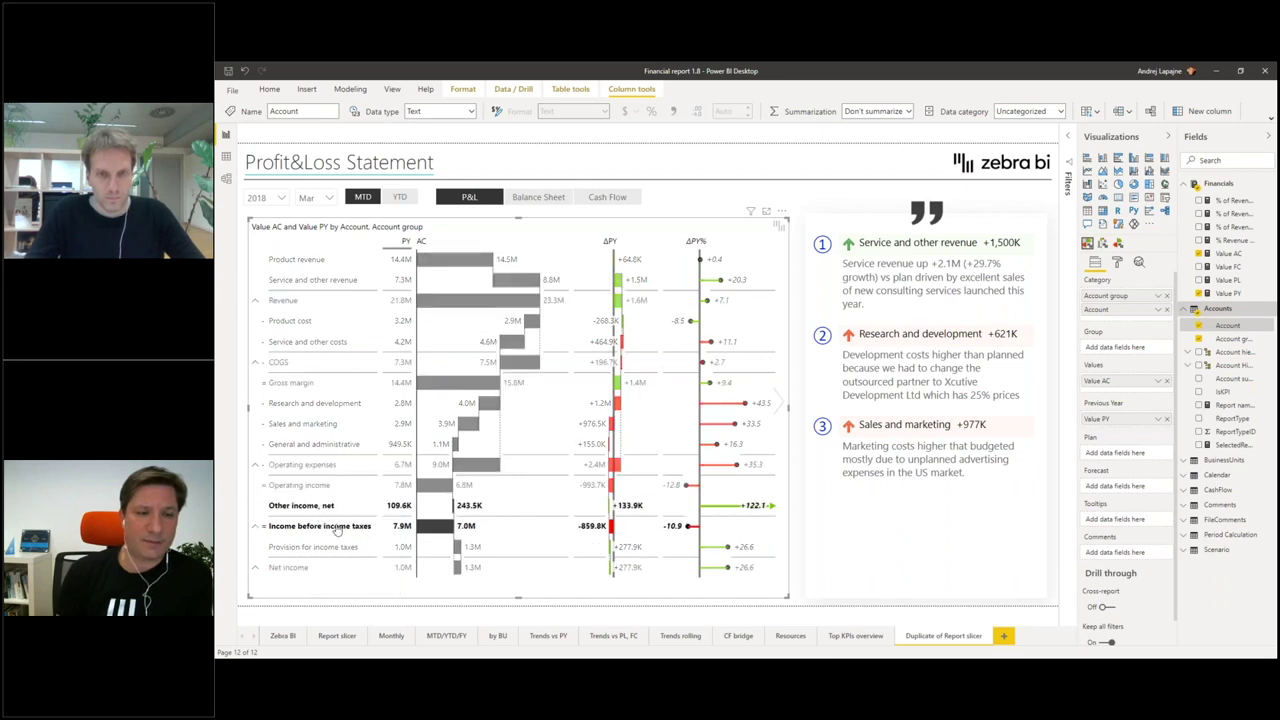
# Step: Invert the Provision for income taxes row and mark the Net income row as a Result
pyautogui.click(305, 548)
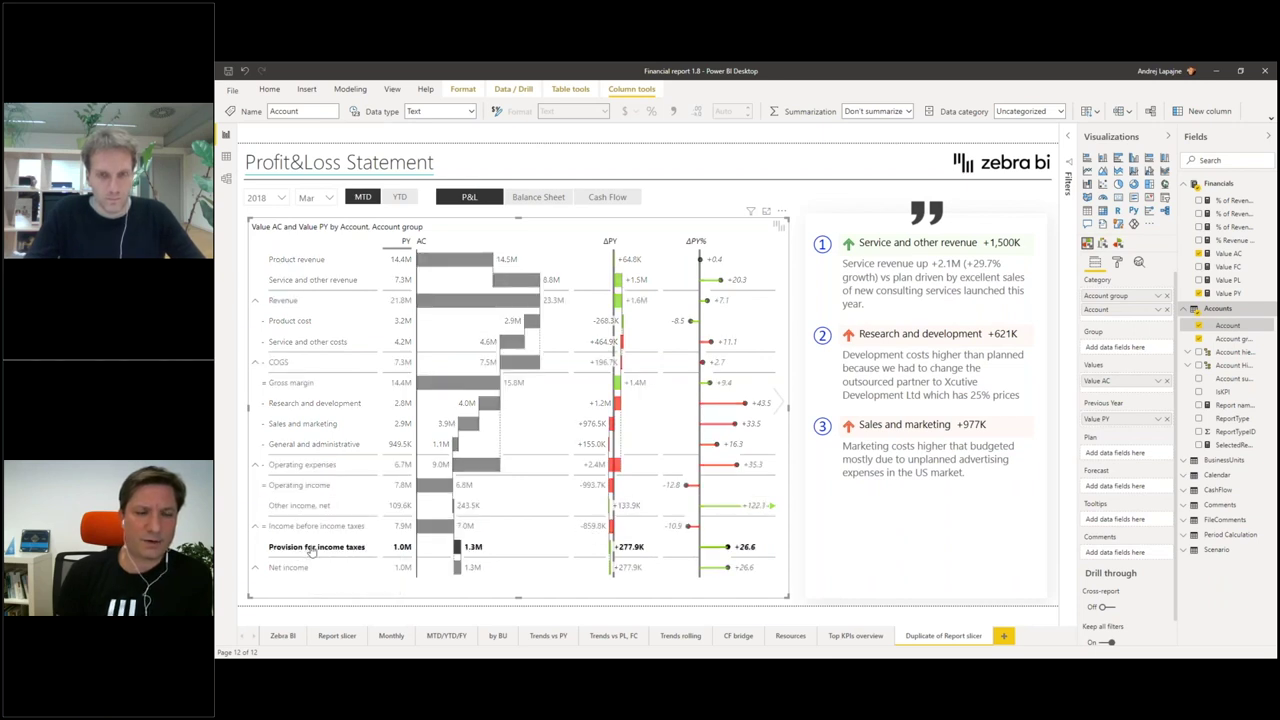
pyautogui.rightClick(310, 548)
pyautogui.click(318, 541)
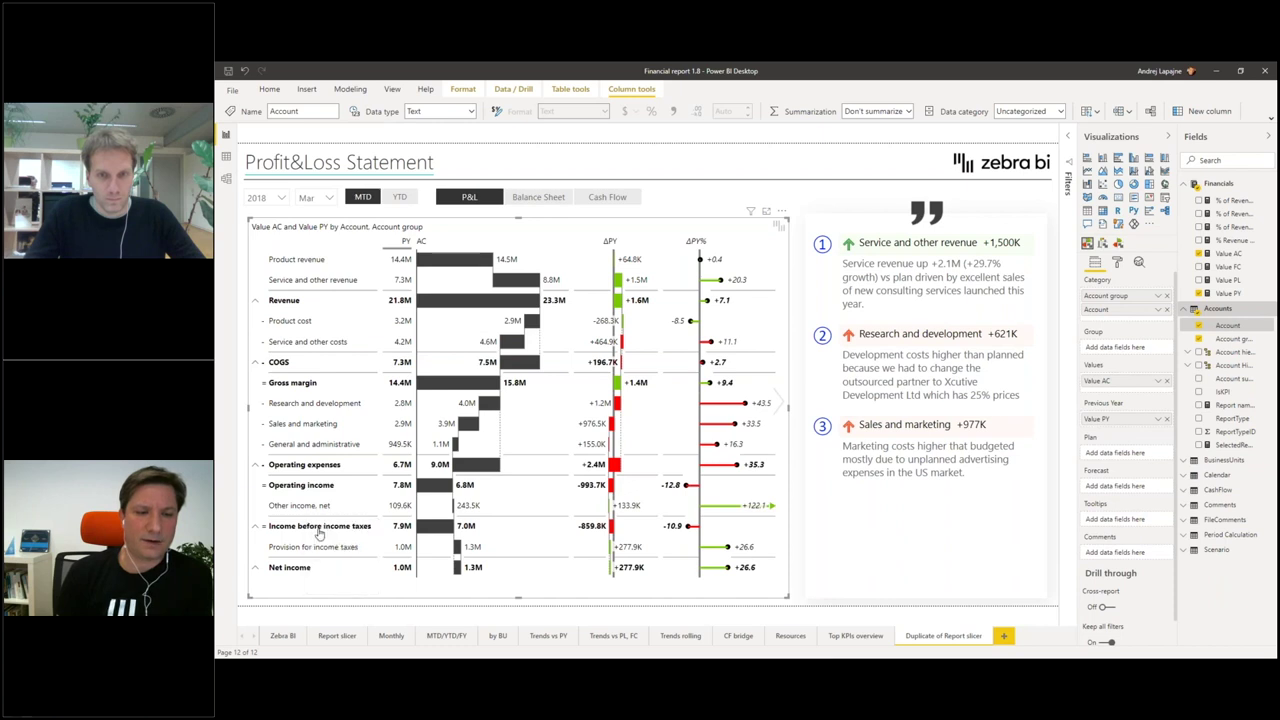
pyautogui.rightClick(287, 569)
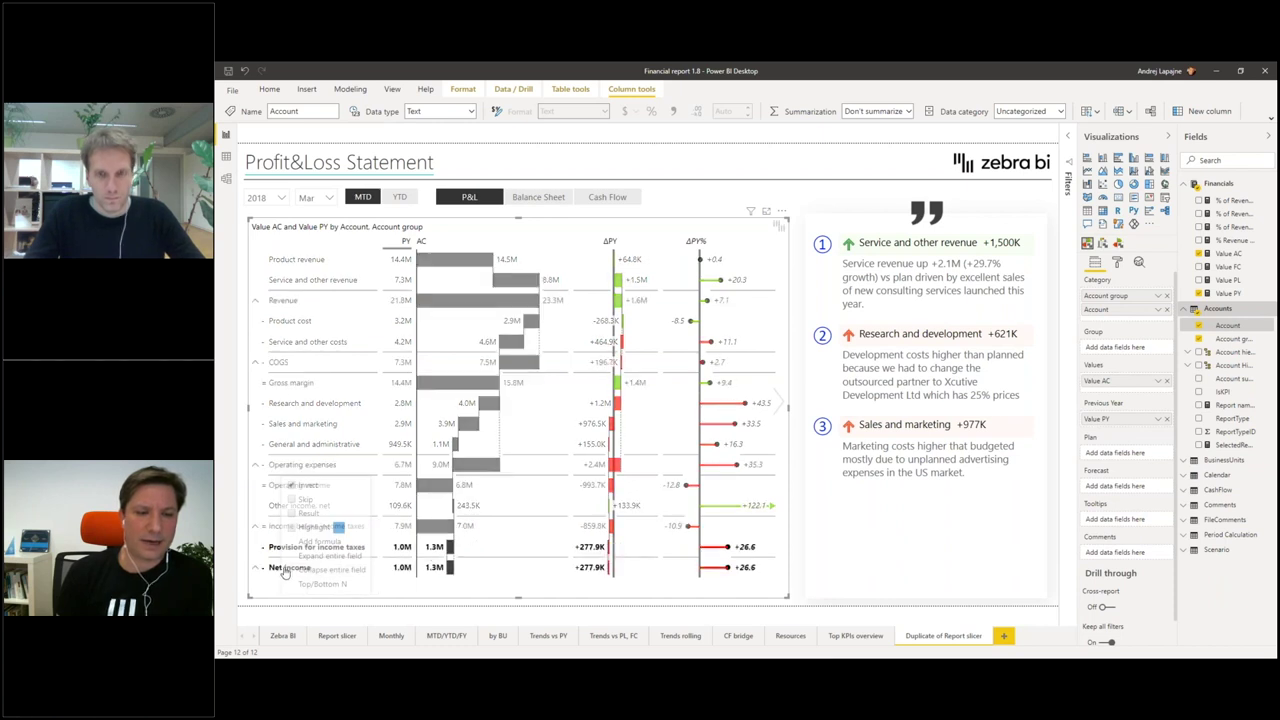
pyautogui.click(298, 514)
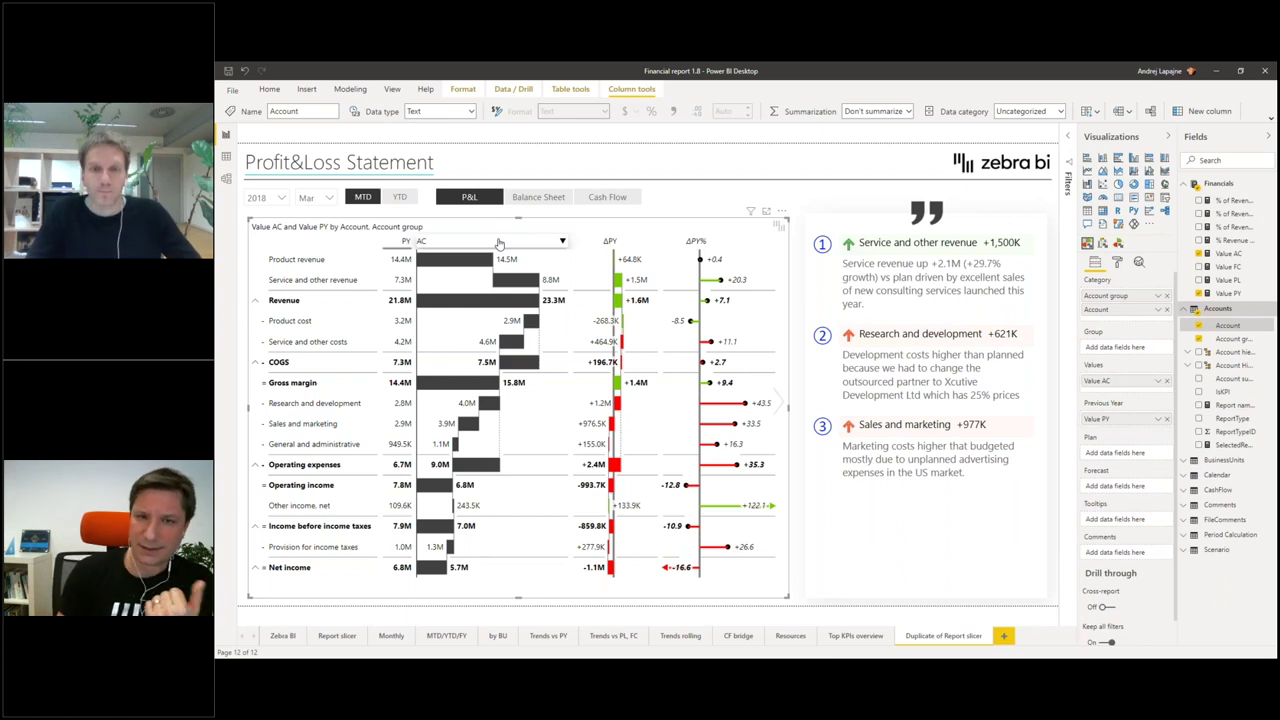
pyautogui.click(620, 280)
pyautogui.click(660, 222)
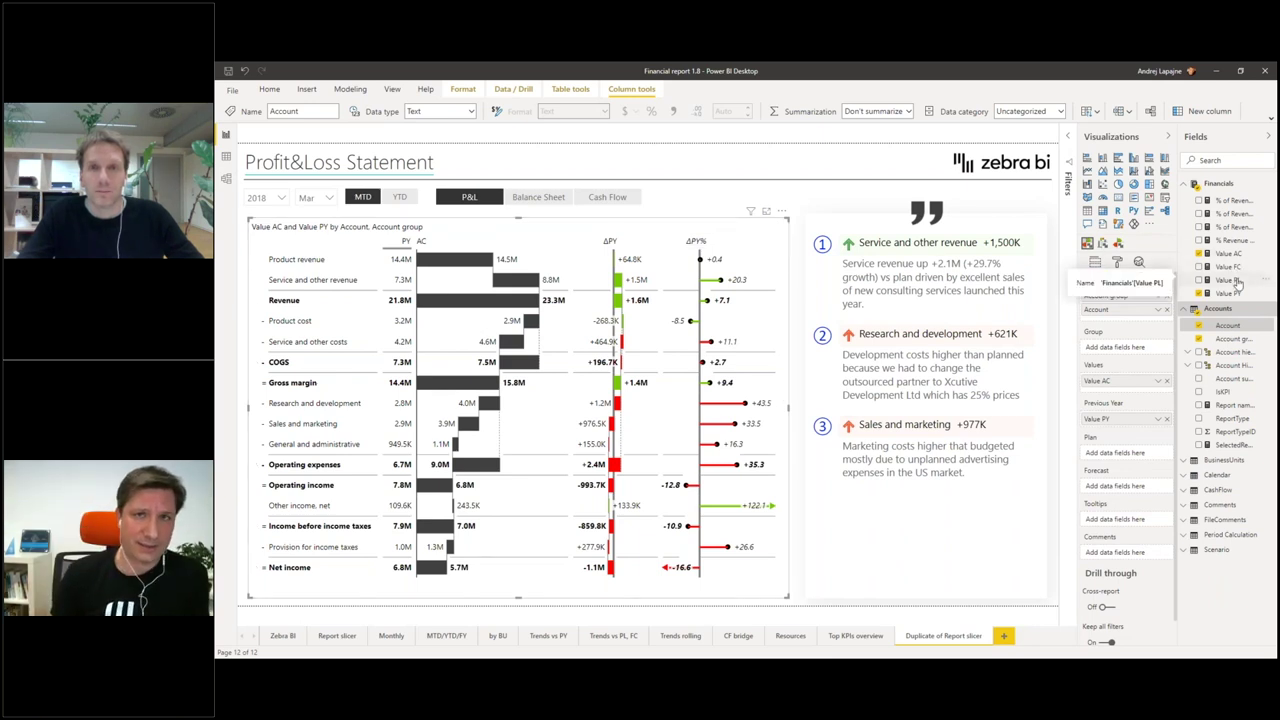
pyautogui.click(618, 243)
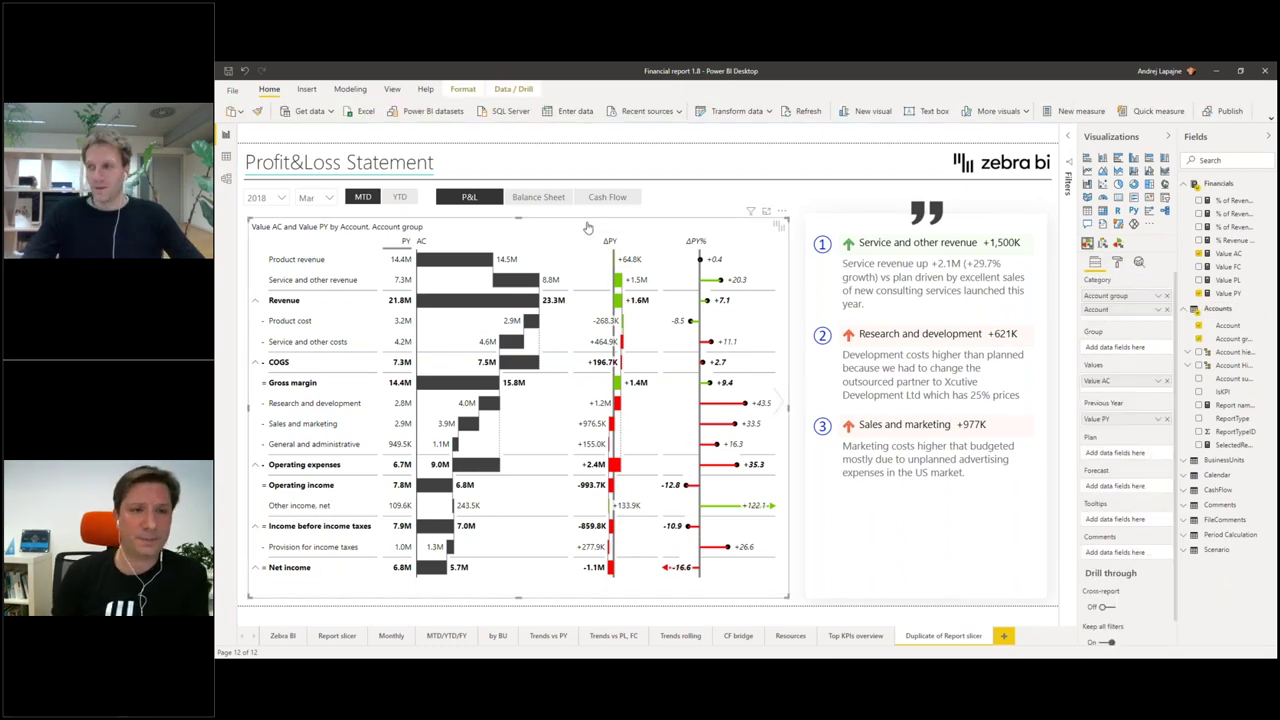
# Step: Add a formula row below the Gross margin row and name it "Gross margin %"
pyautogui.click(294, 386)
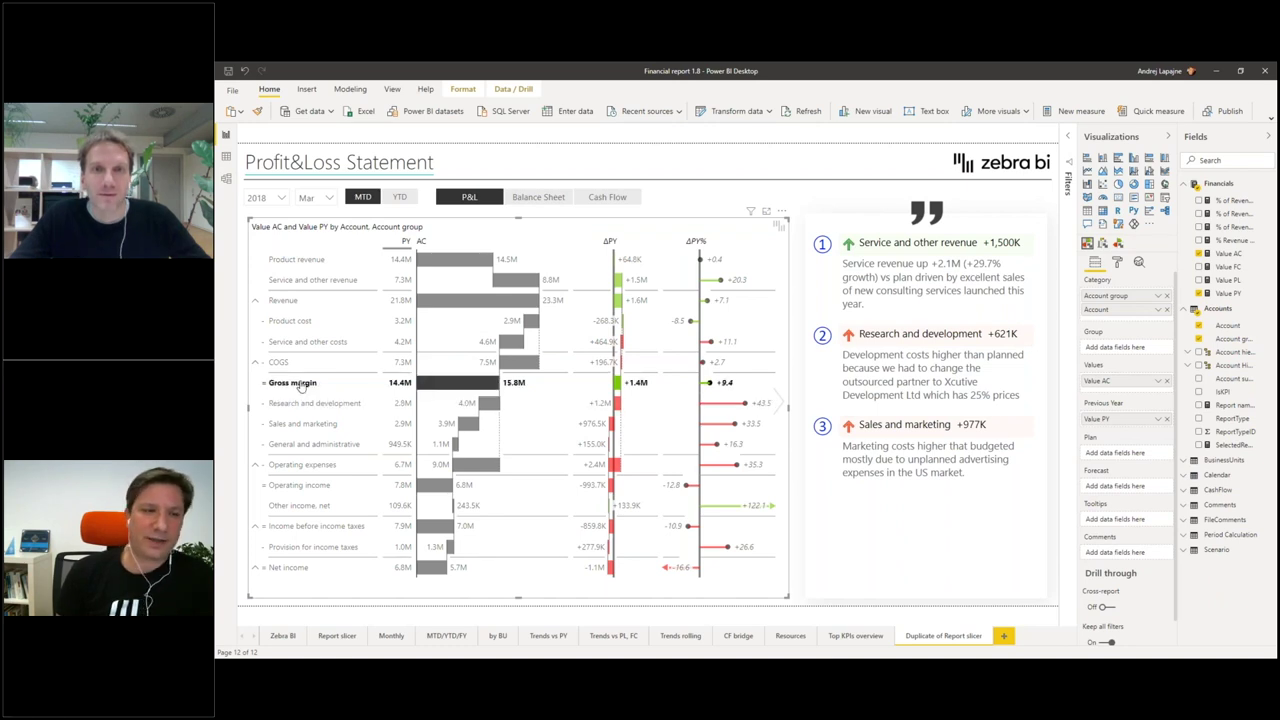
pyautogui.rightClick(297, 385)
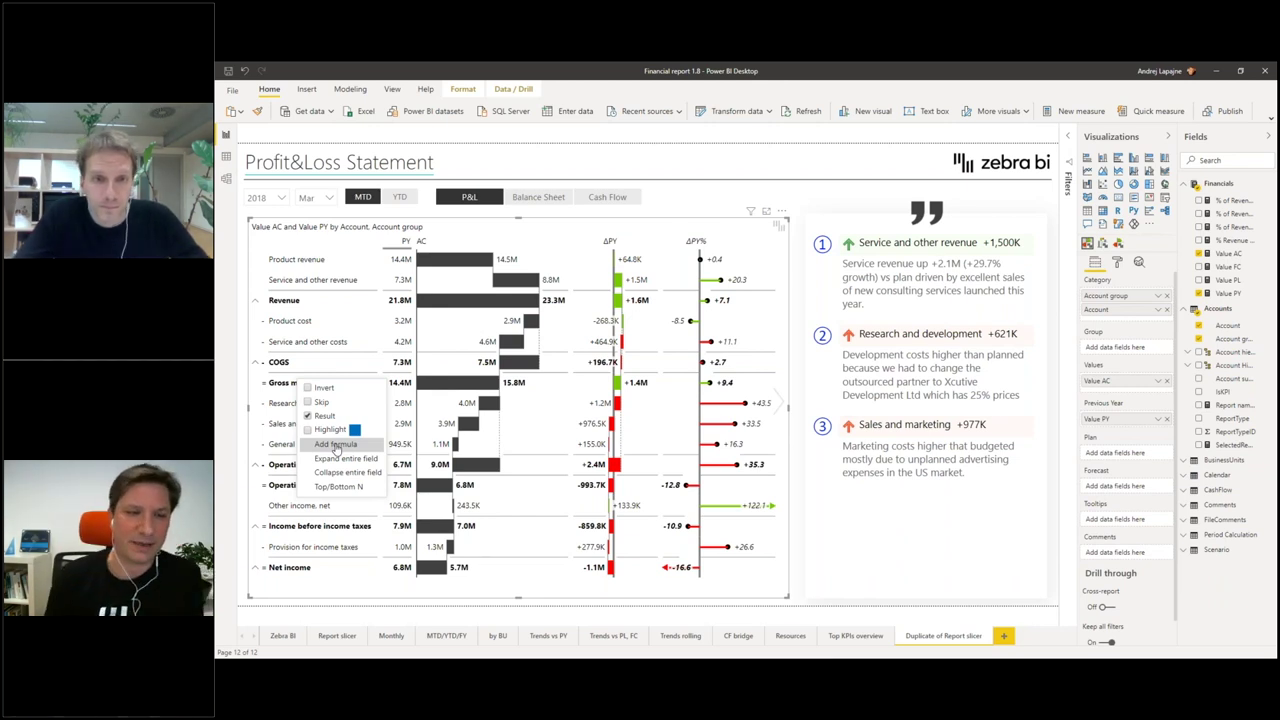
pyautogui.click(336, 445)
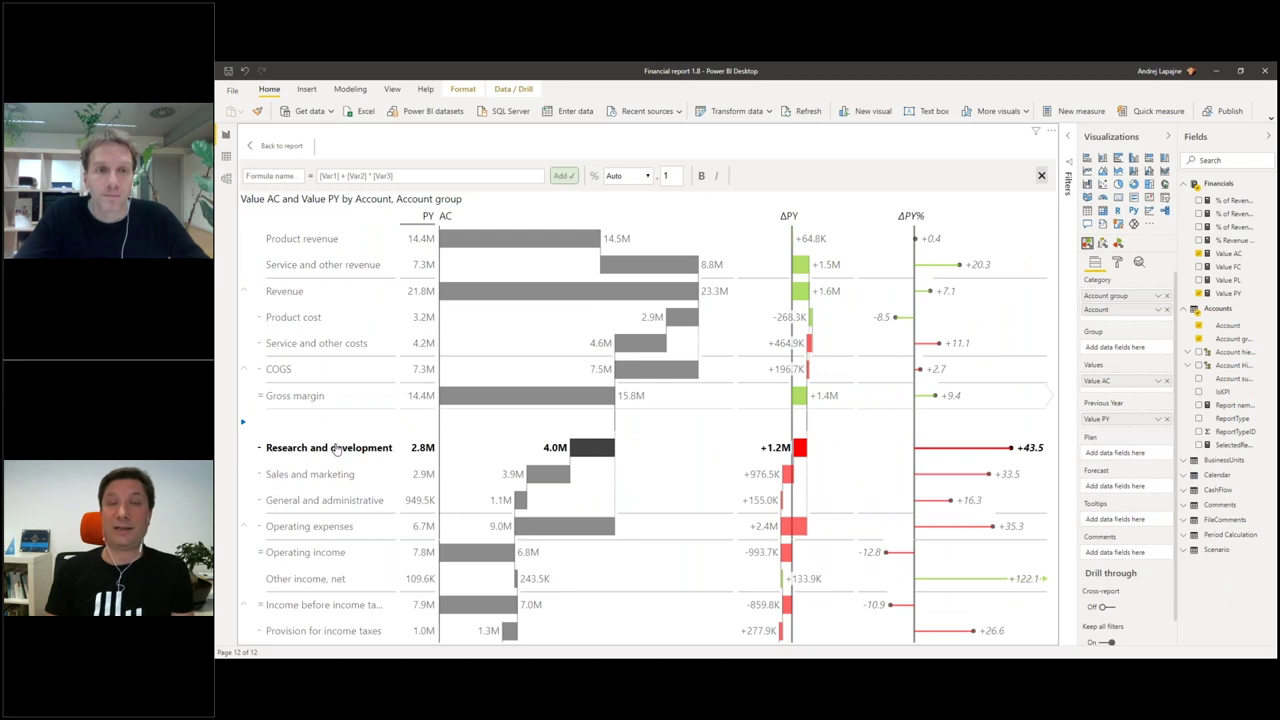
pyautogui.click(315, 264)
pyautogui.click(282, 175)
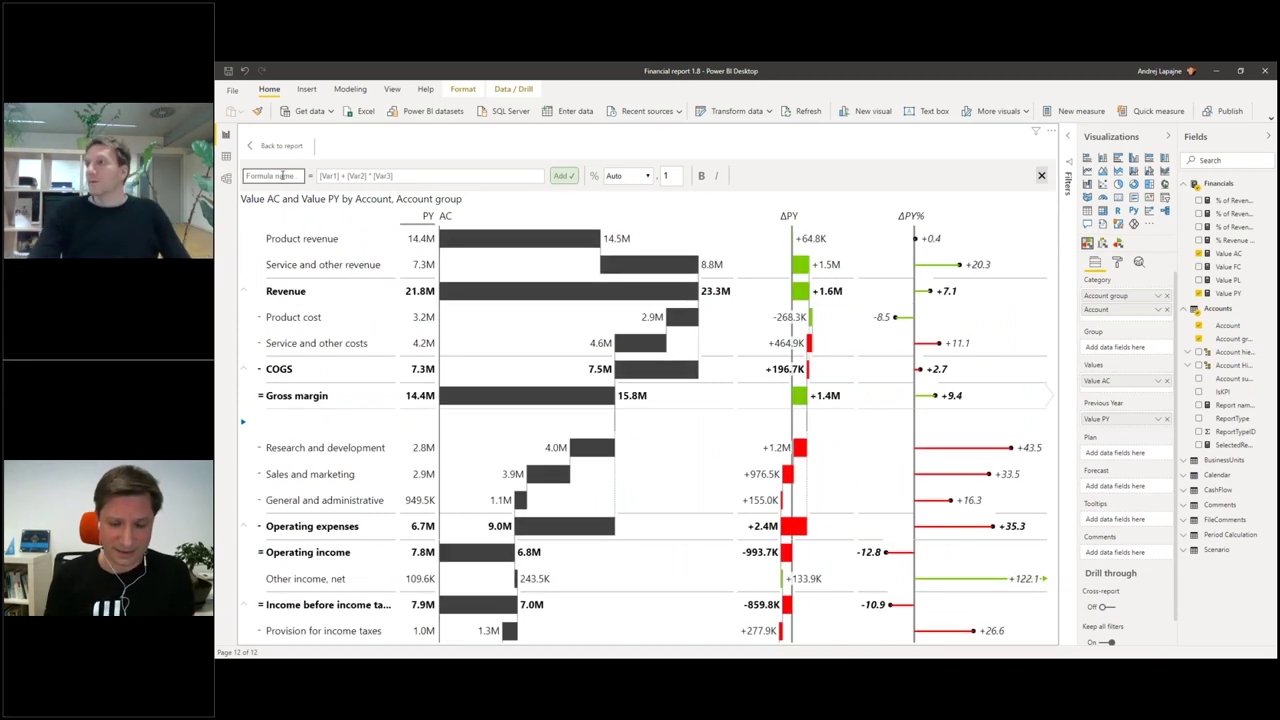
pyautogui.write('Gross')
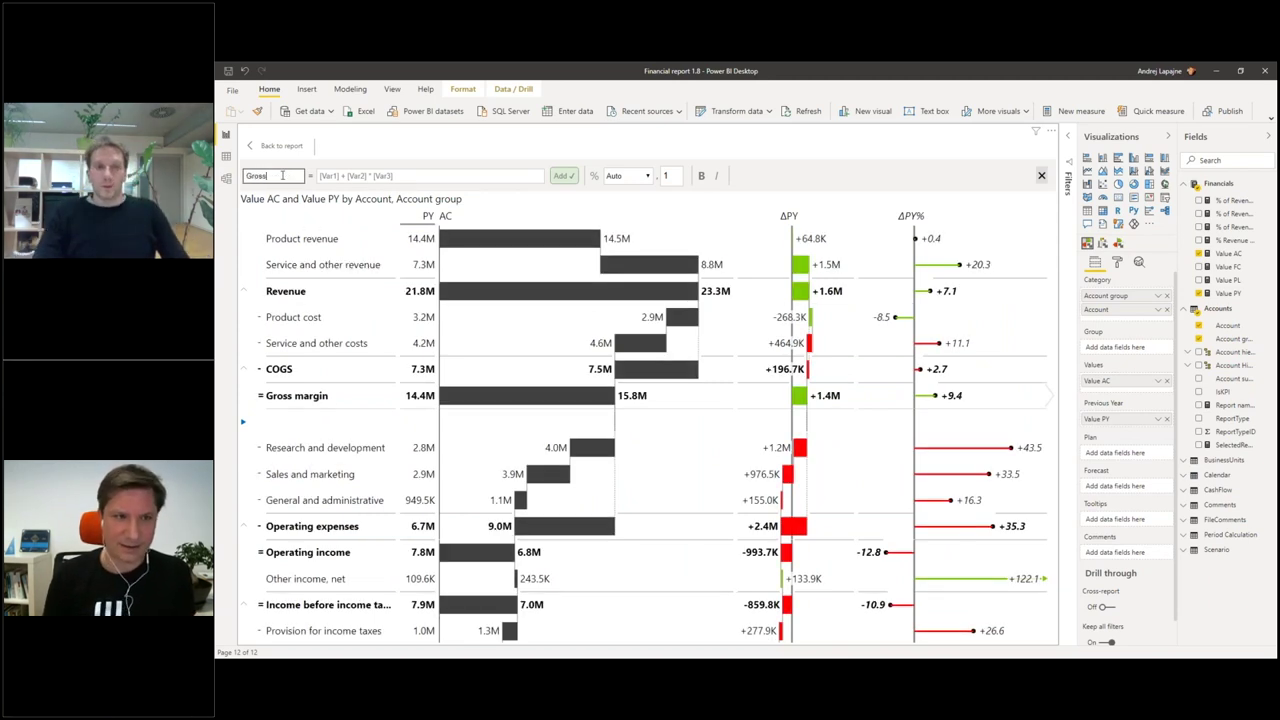
pyautogui.write(' margin %')
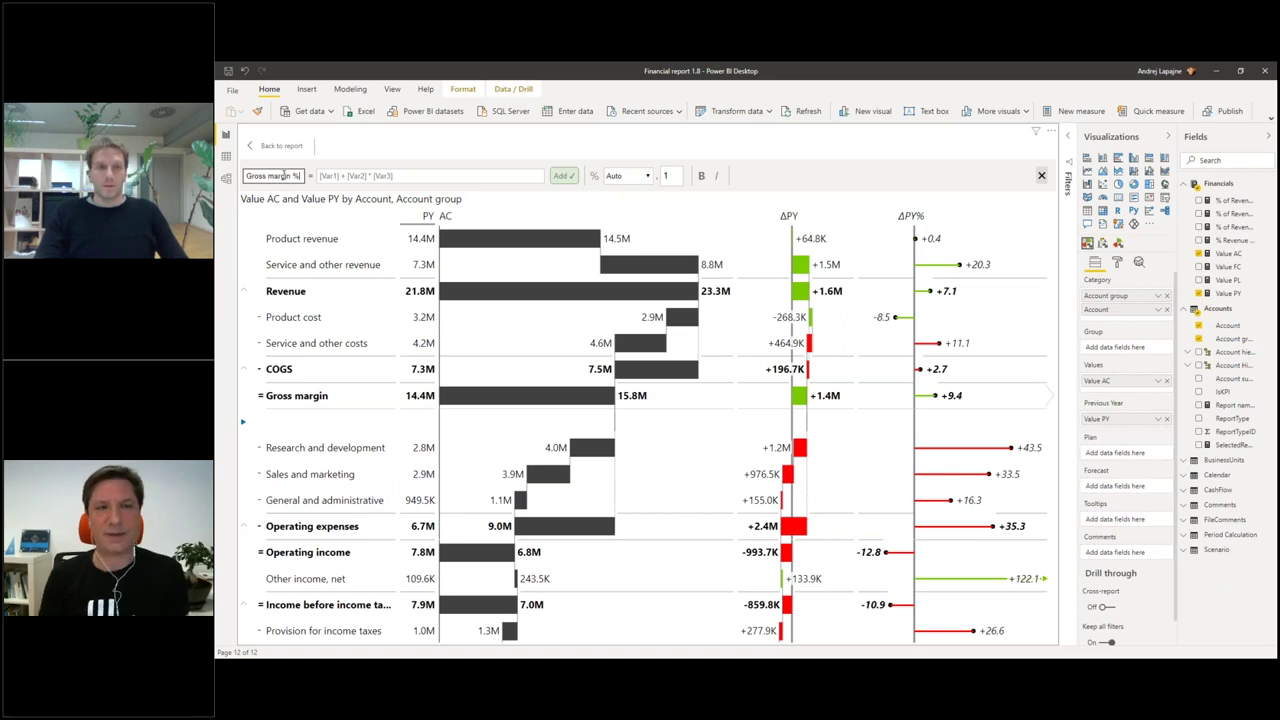
# Step: Define the Gross margin % formula as [Gross margin] / [Revenue]
pyautogui.click(320, 175)
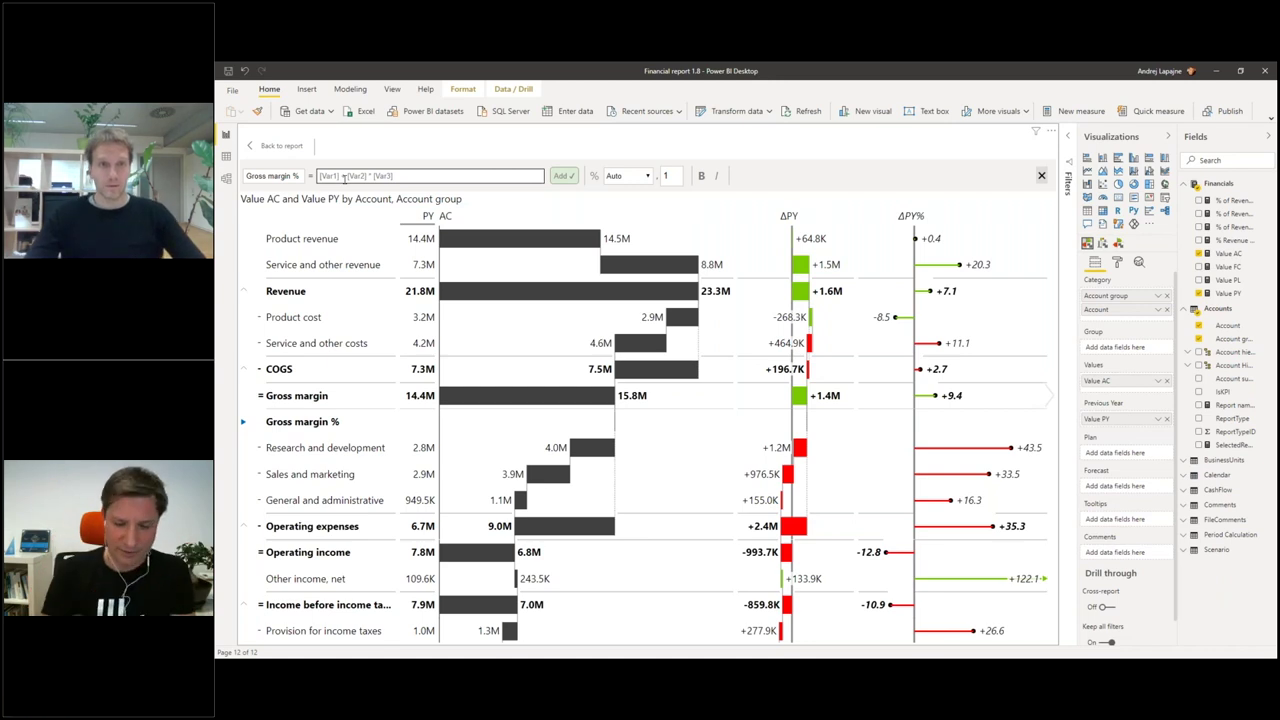
pyautogui.write('Groo')
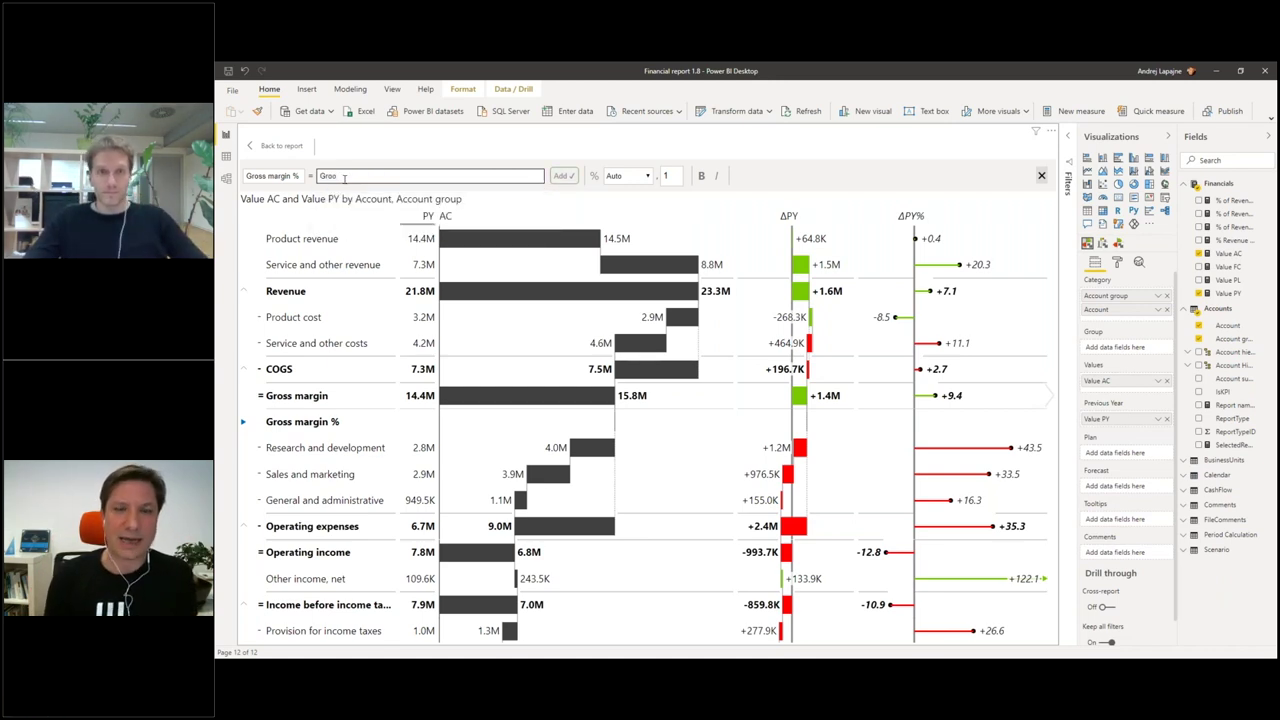
pyautogui.press('BackSpace')
pyautogui.write('ss')
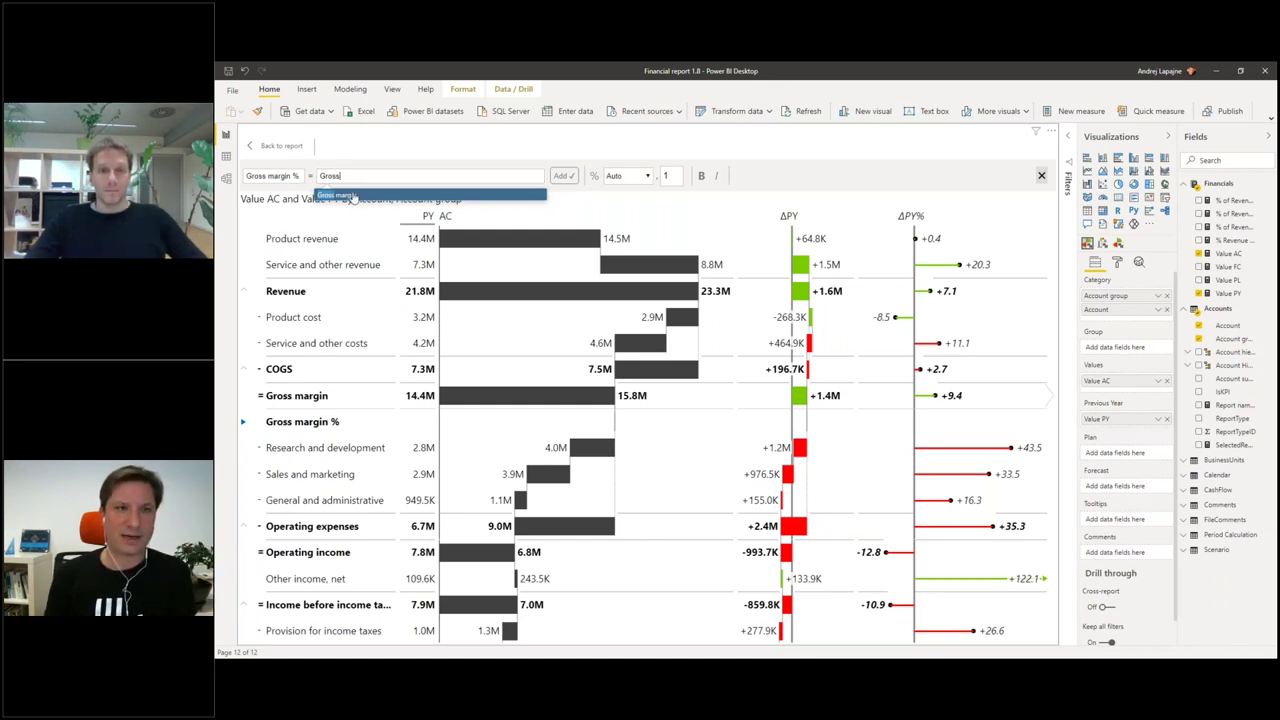
pyautogui.press('Tab')
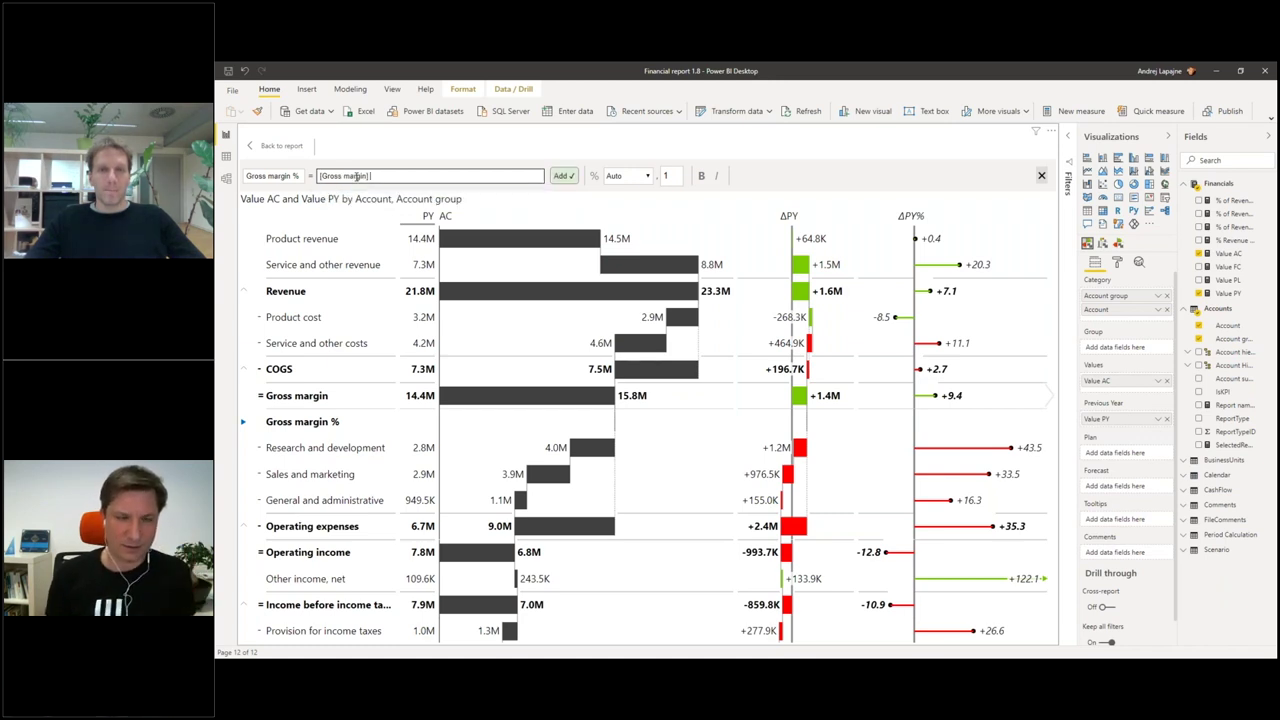
pyautogui.write('/ ')
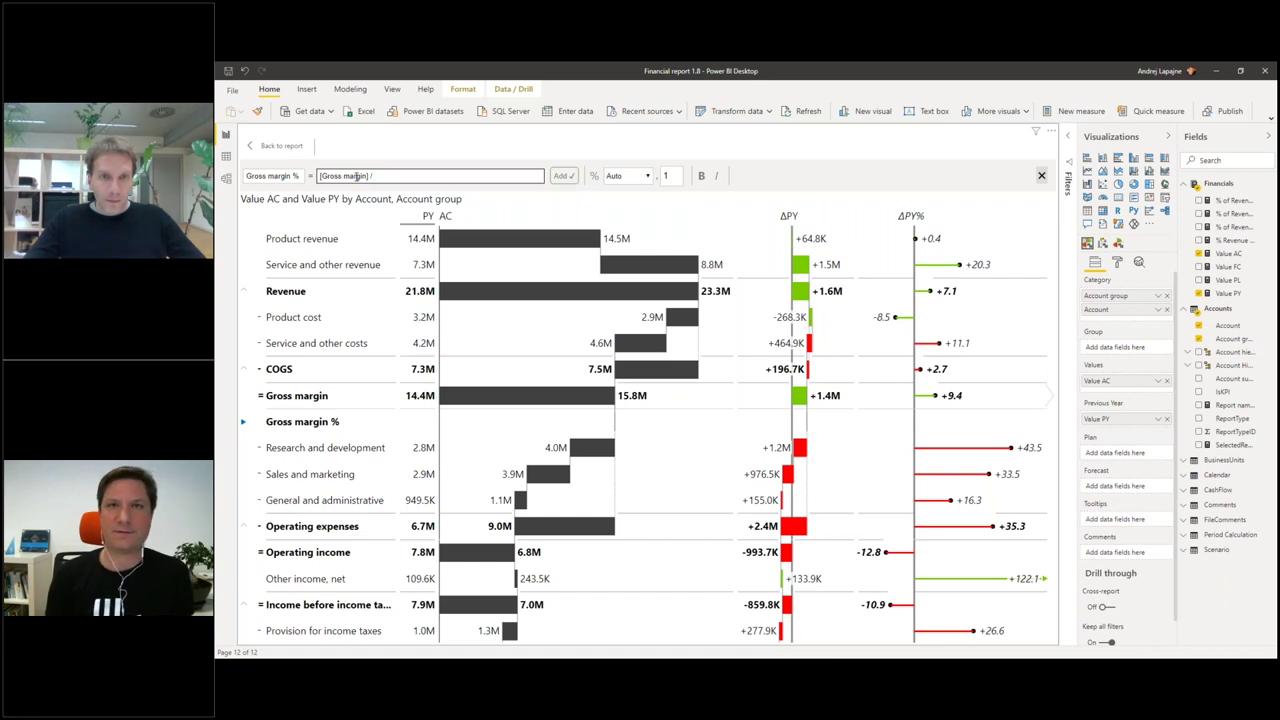
pyautogui.write('re')
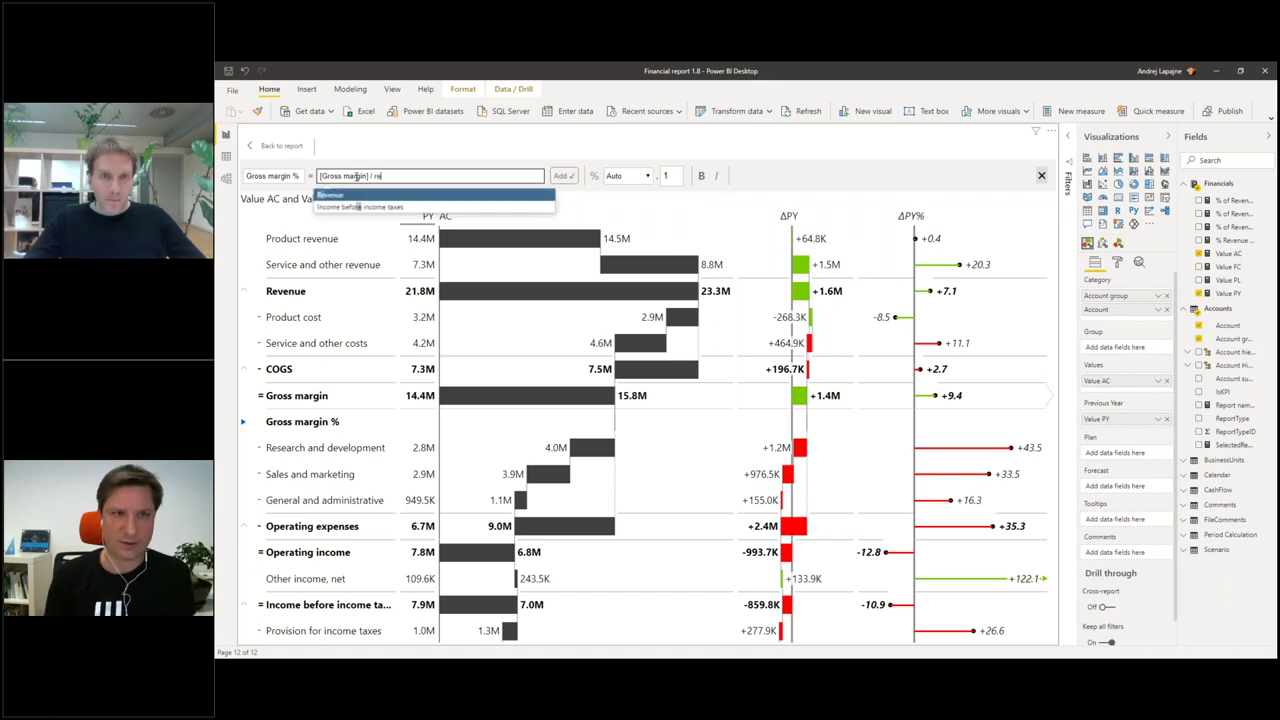
pyautogui.press('Tab')
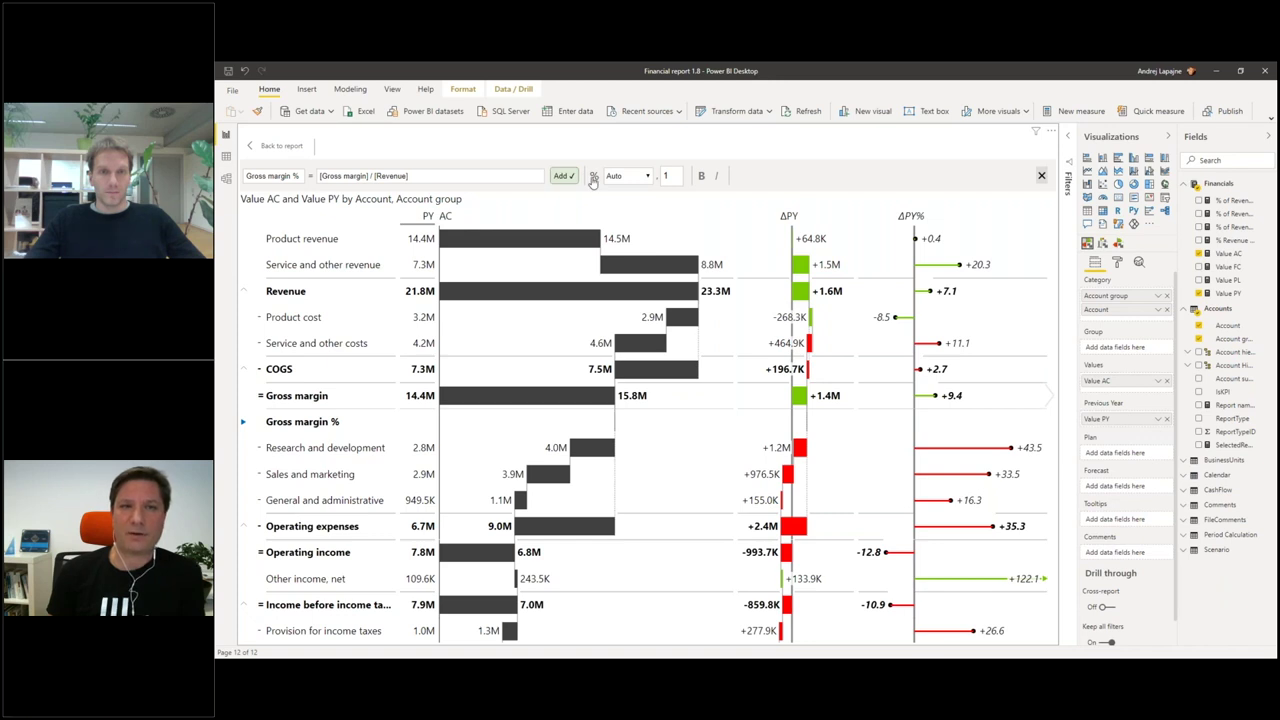
# Step: Format the Gross margin % row as a percentage with 1 decimal in bold italic, and add it to the table
pyautogui.click(593, 176)
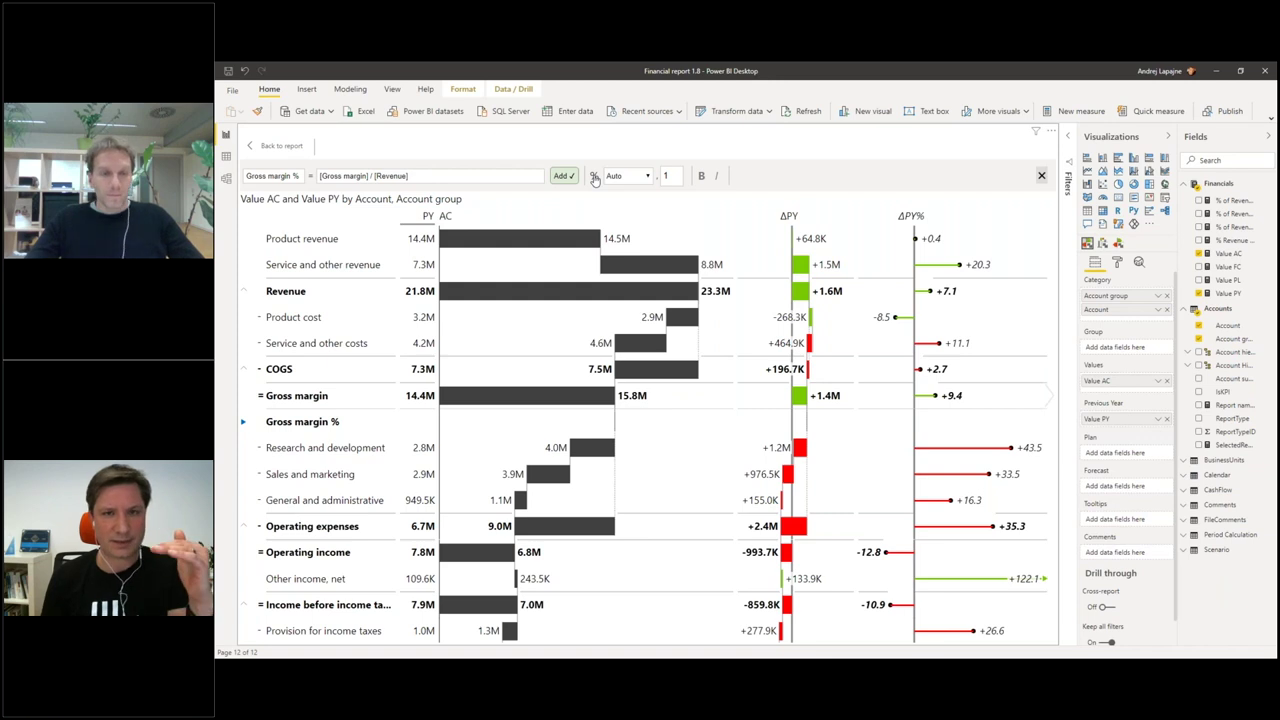
pyautogui.click(593, 177)
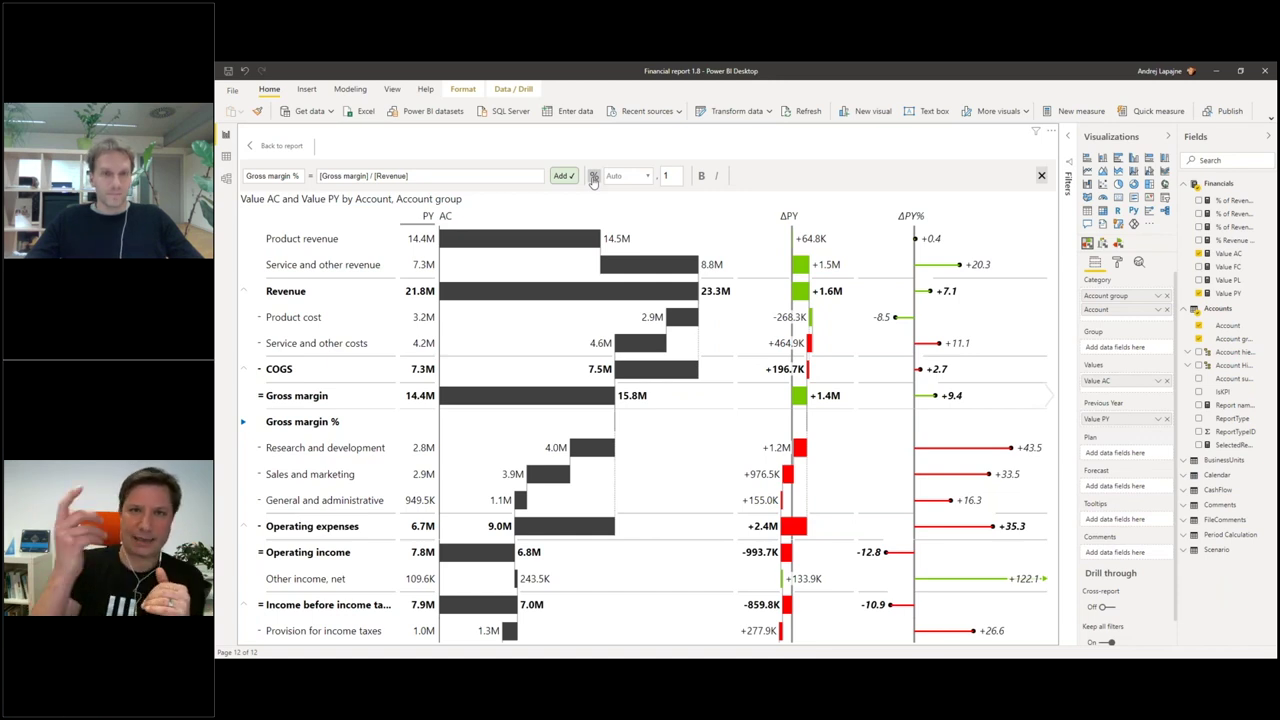
pyautogui.click(675, 173)
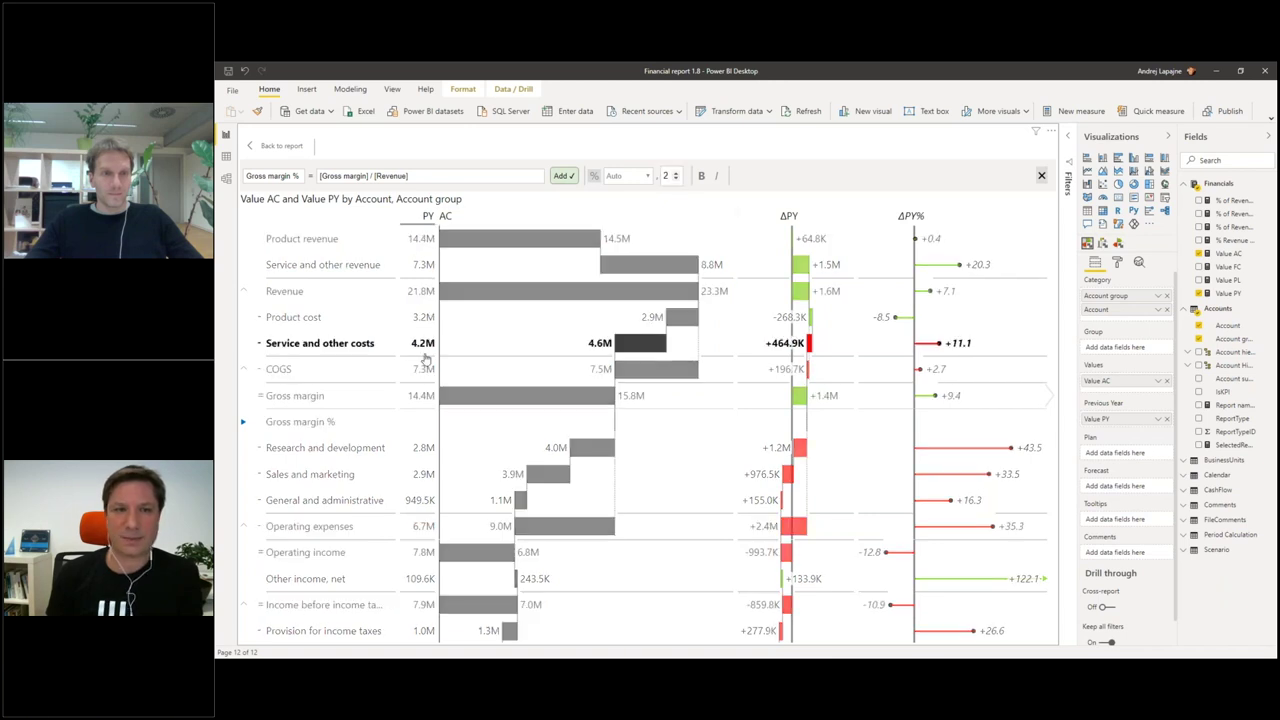
pyautogui.click(675, 179)
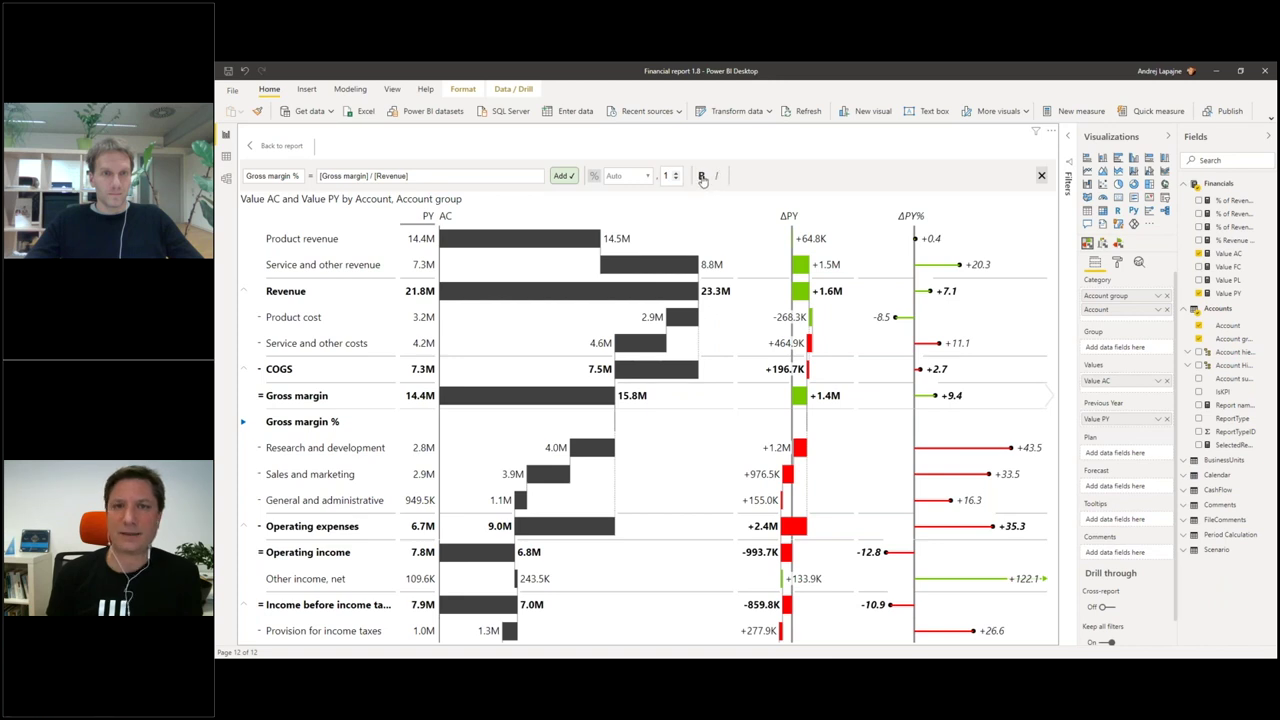
pyautogui.click(718, 177)
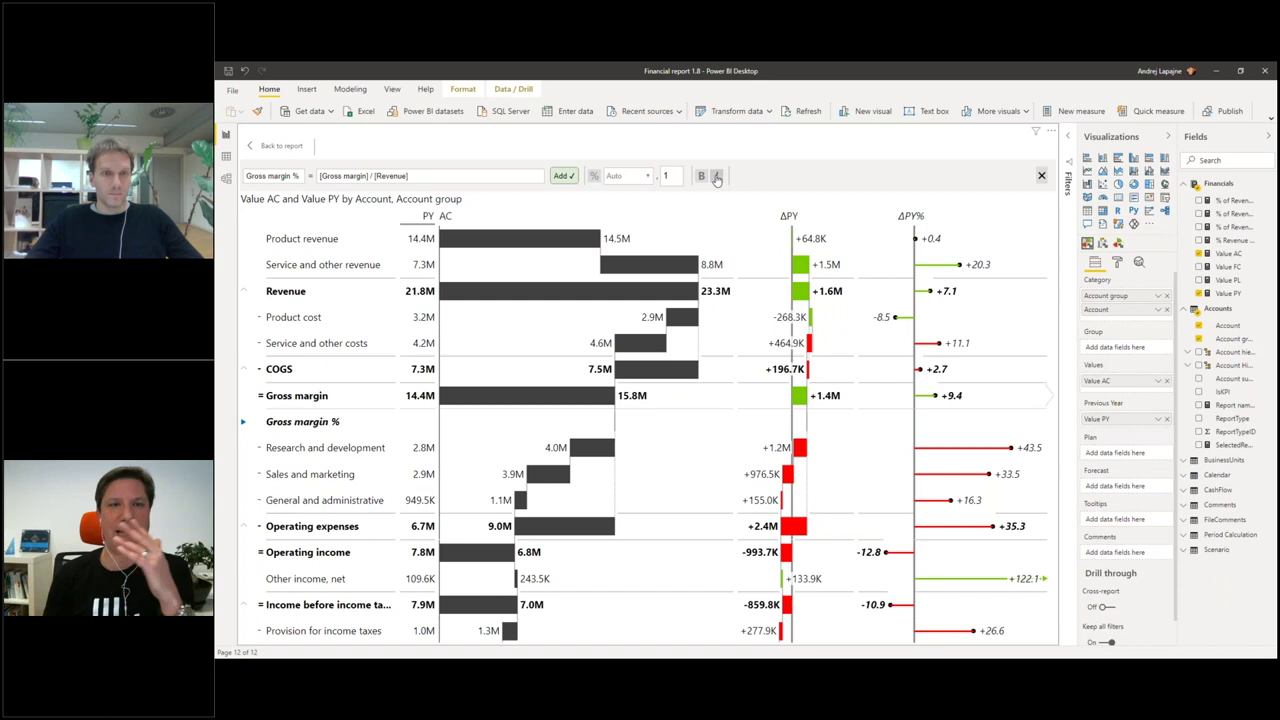
pyautogui.click(563, 176)
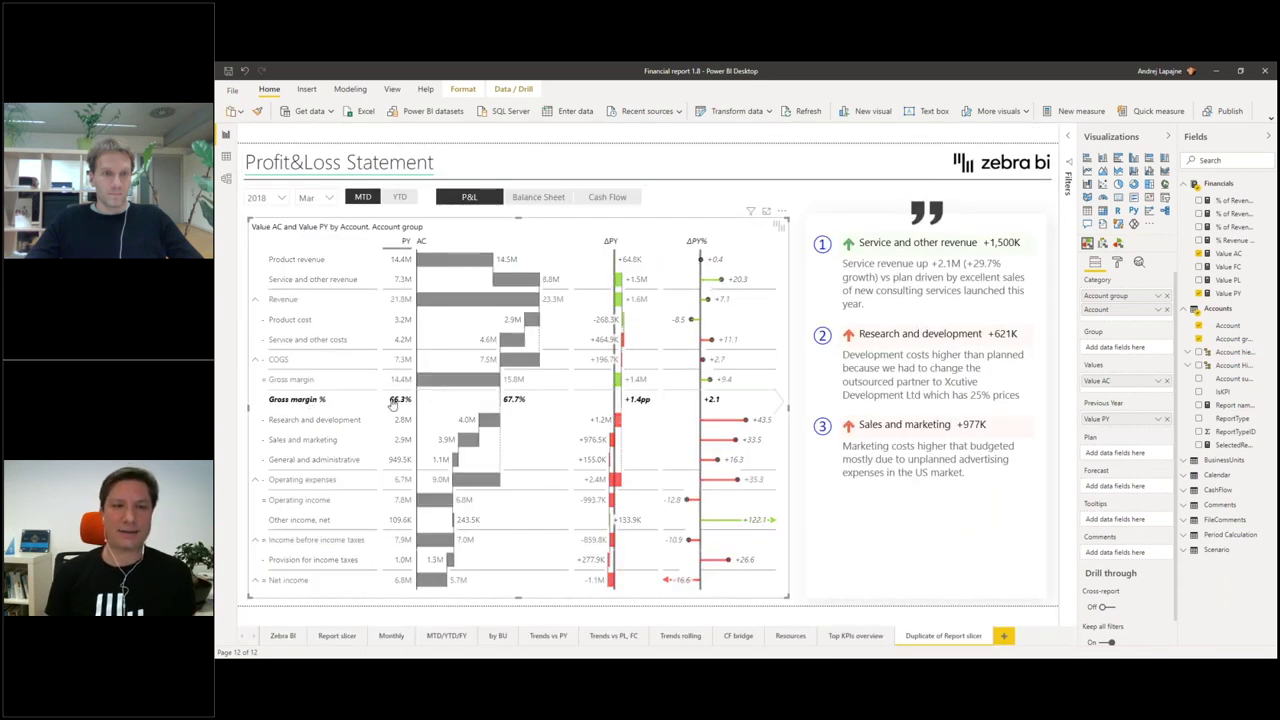
# Step: Examine the PY, AC and ΔPY values in the Gross margin % row
pyautogui.click(355, 404)
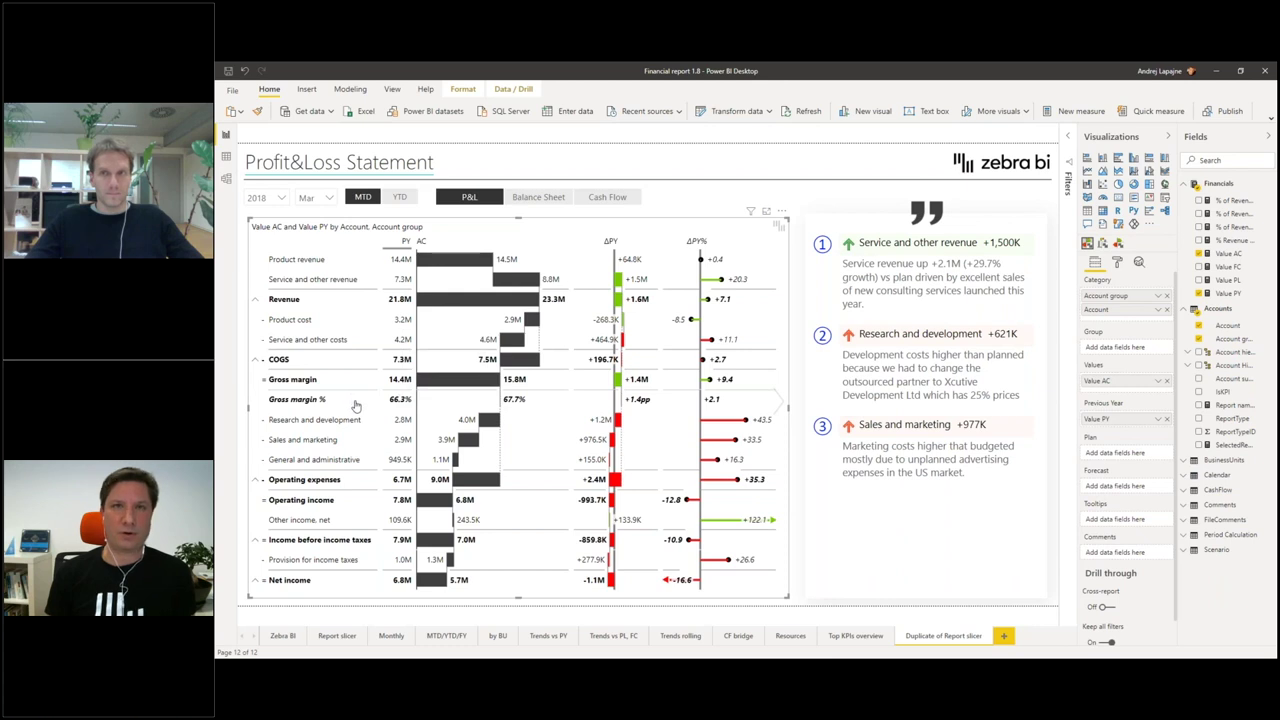
pyautogui.click(390, 404)
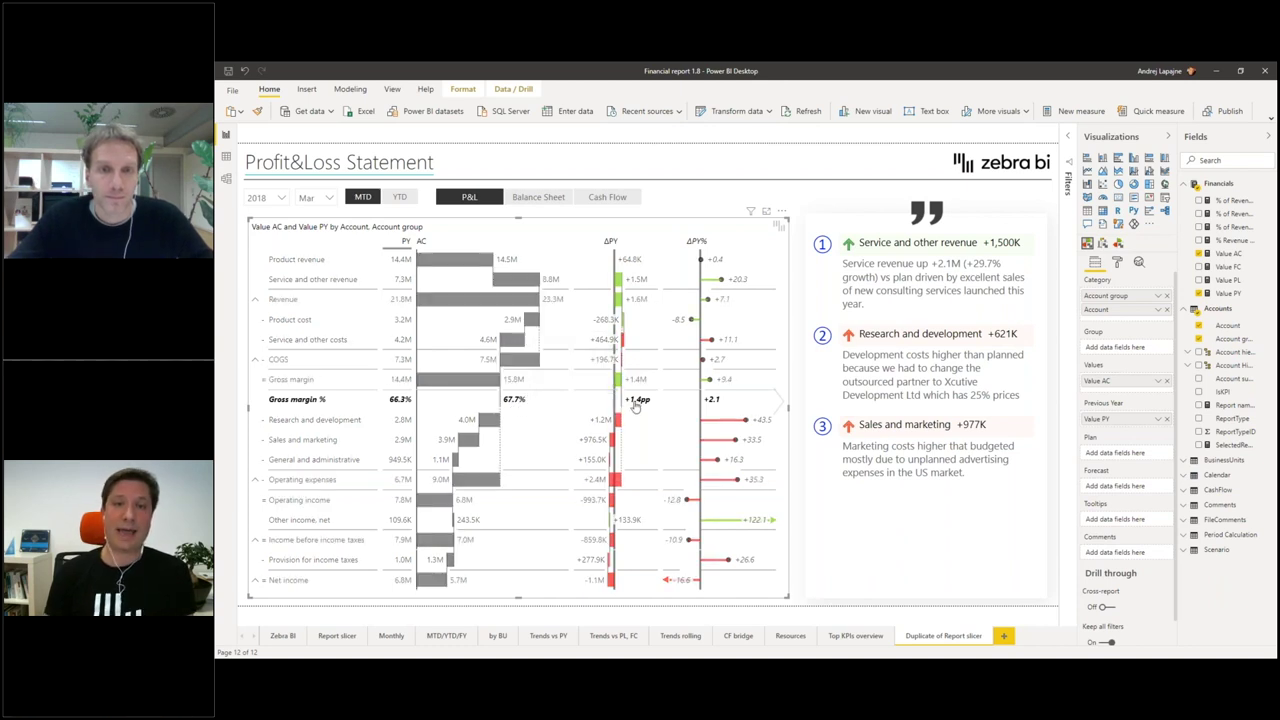
pyautogui.moveTo(638, 405)
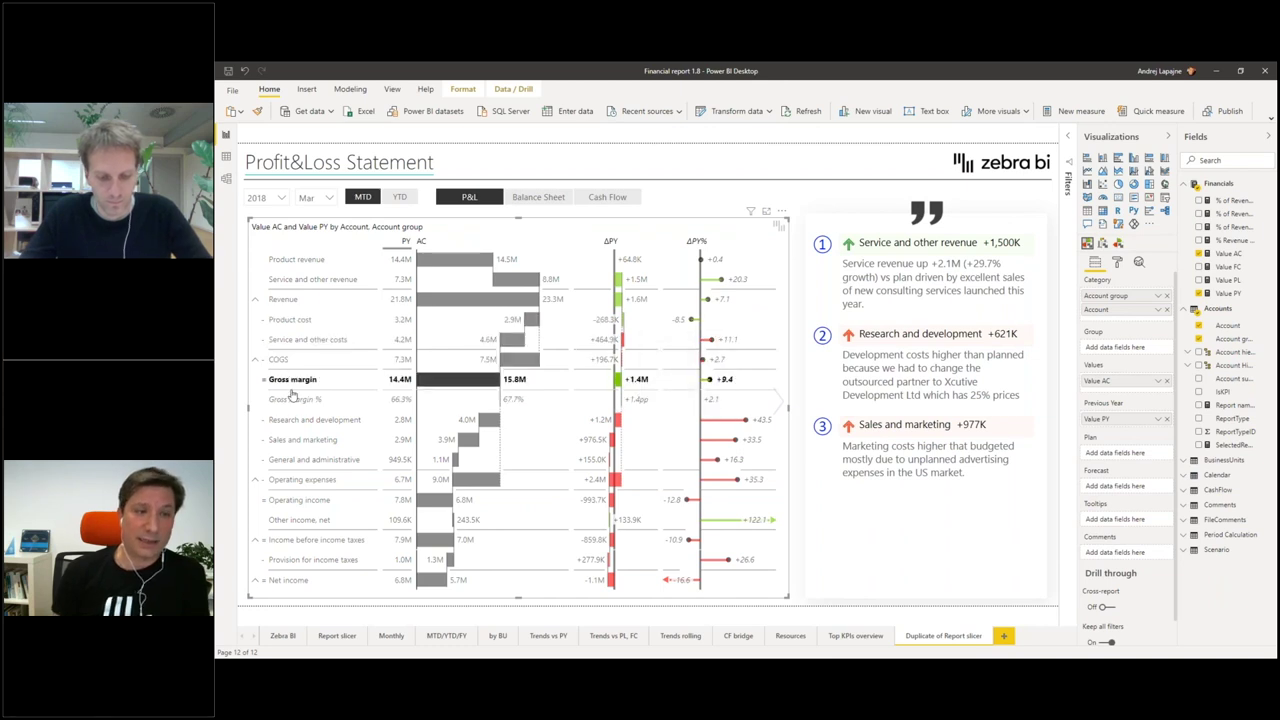
# Step: Add a formula row below the Operating income row and name it "Operating income %"
pyautogui.rightClick(300, 504)
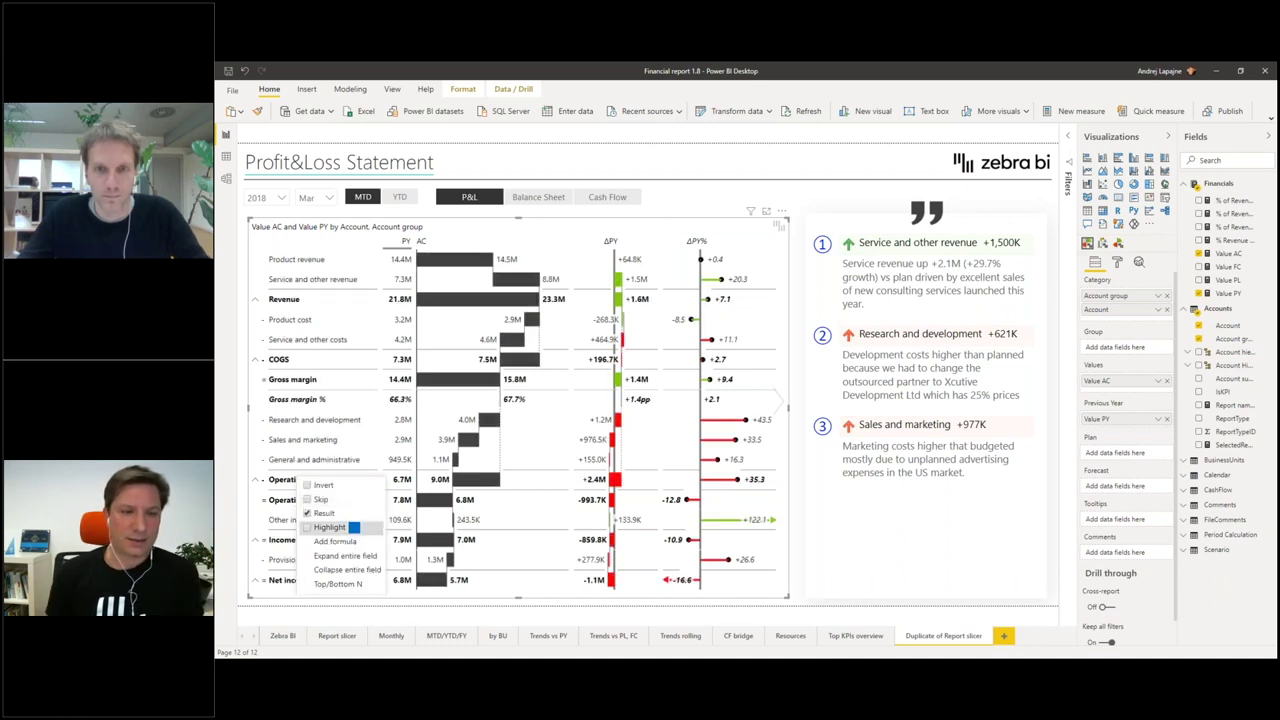
pyautogui.click(335, 541)
pyautogui.write('Oper')
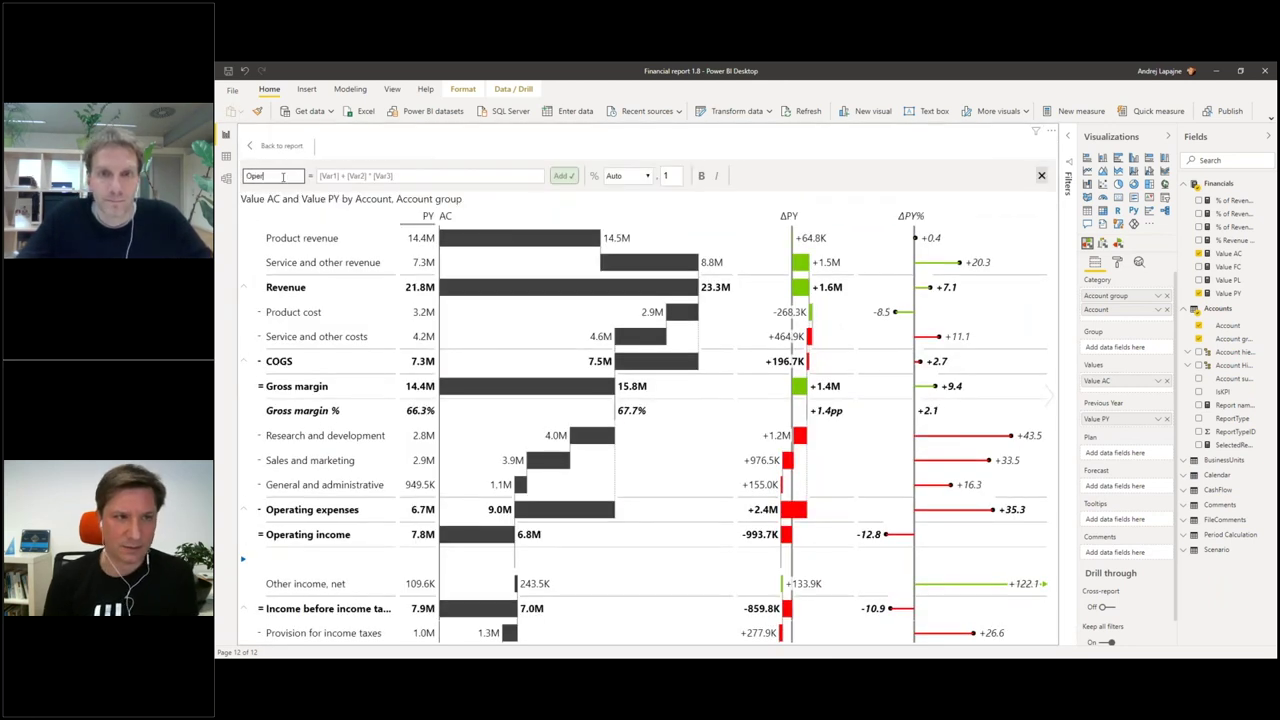
pyautogui.write('ating income %')
pyautogui.press('Return')
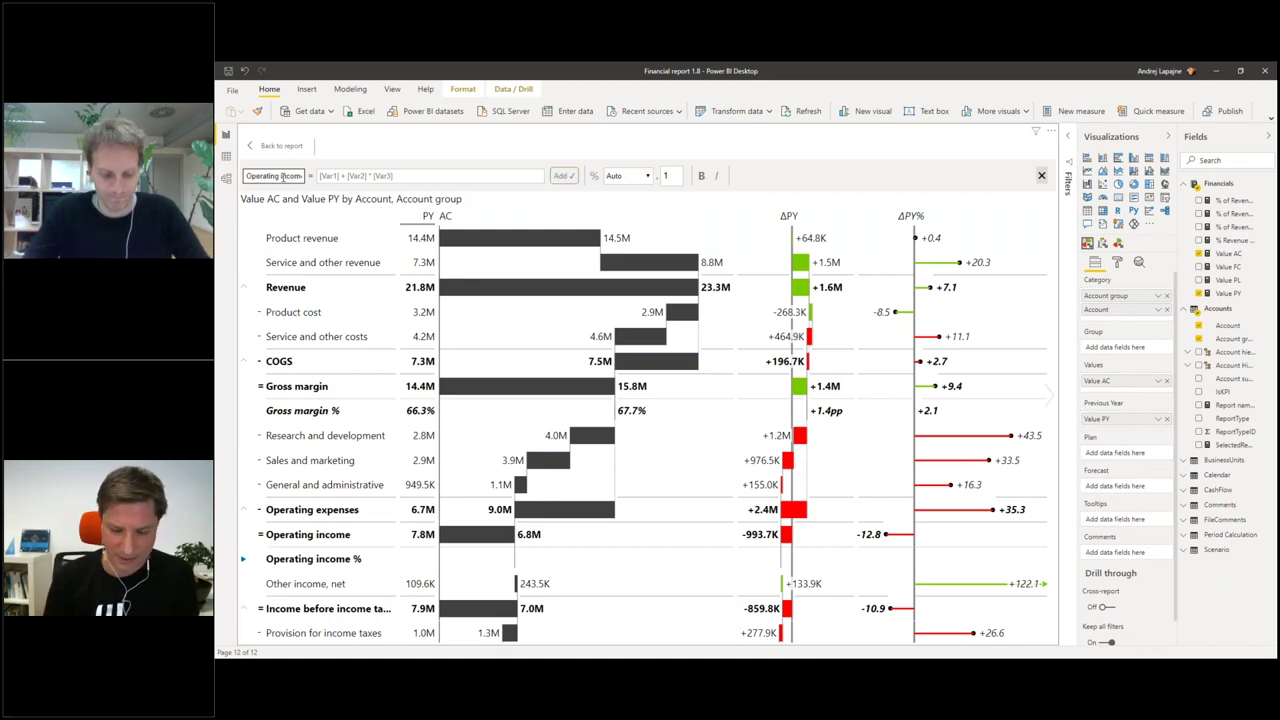
# Step: Define the Operating income % formula as [Operating income] / [Revenue]
pyautogui.write('op')
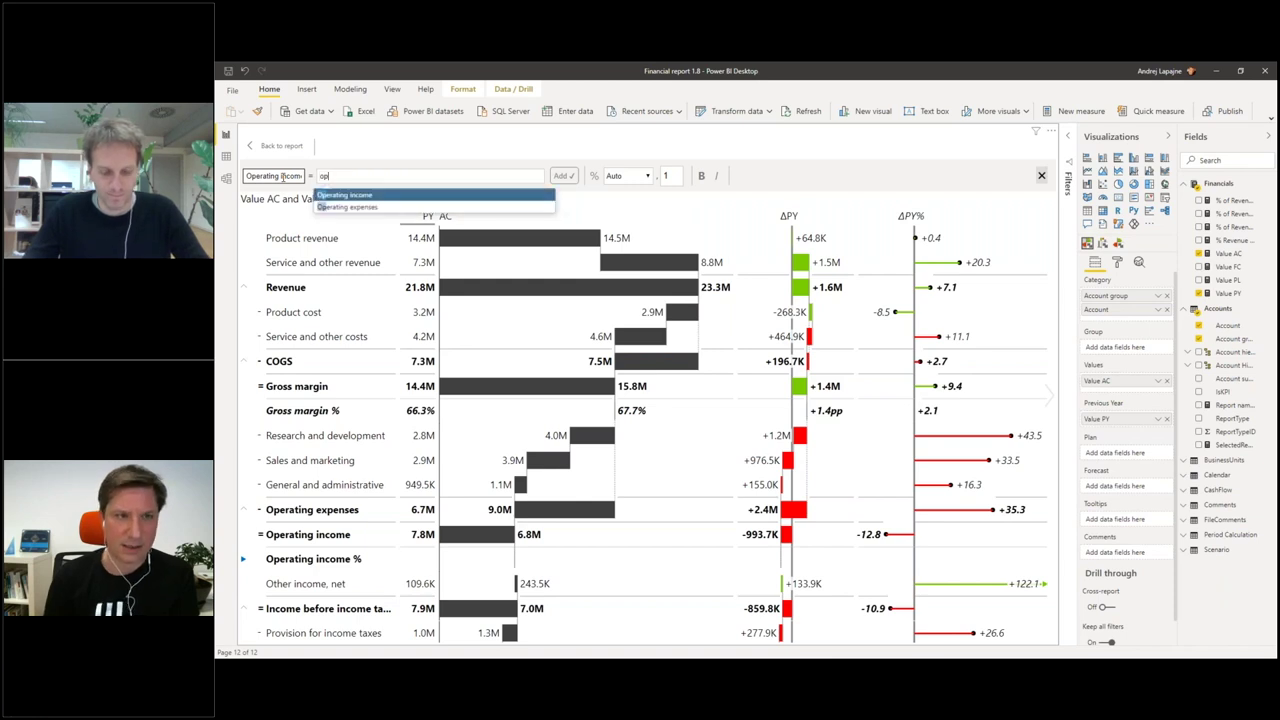
pyautogui.press('Return')
pyautogui.write('/ ')
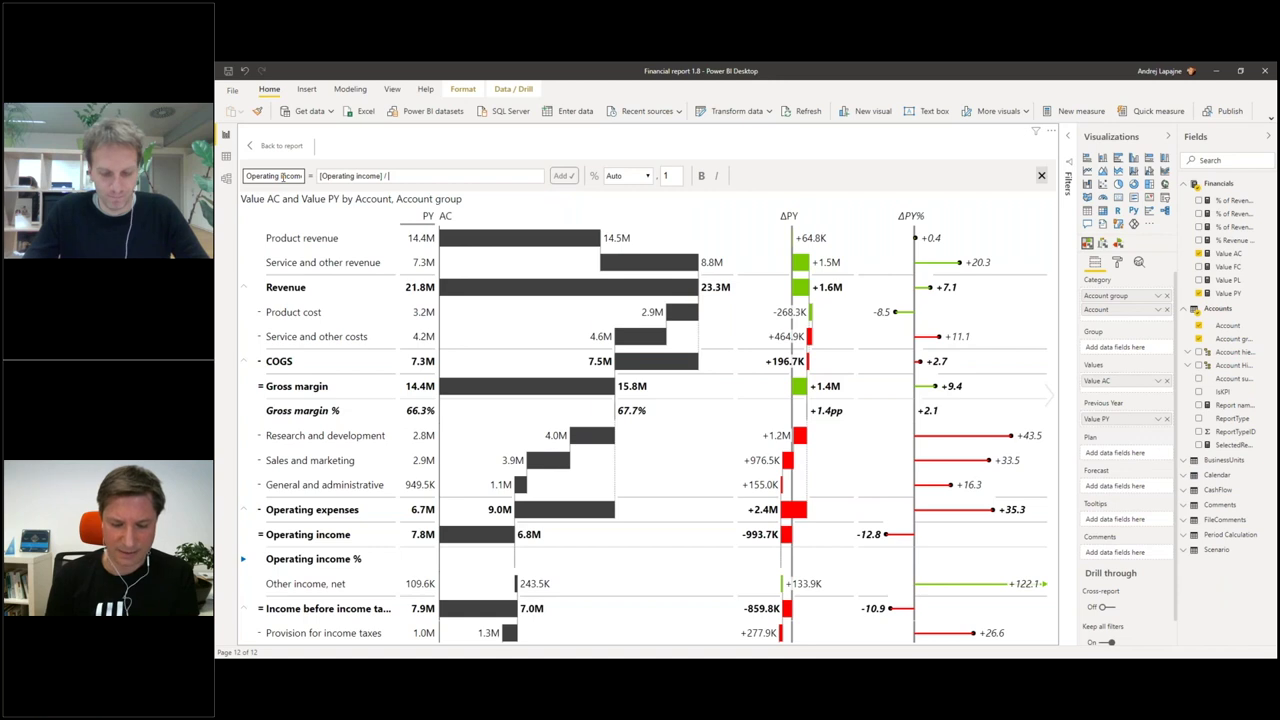
pyautogui.write('reve')
pyautogui.press('Return')
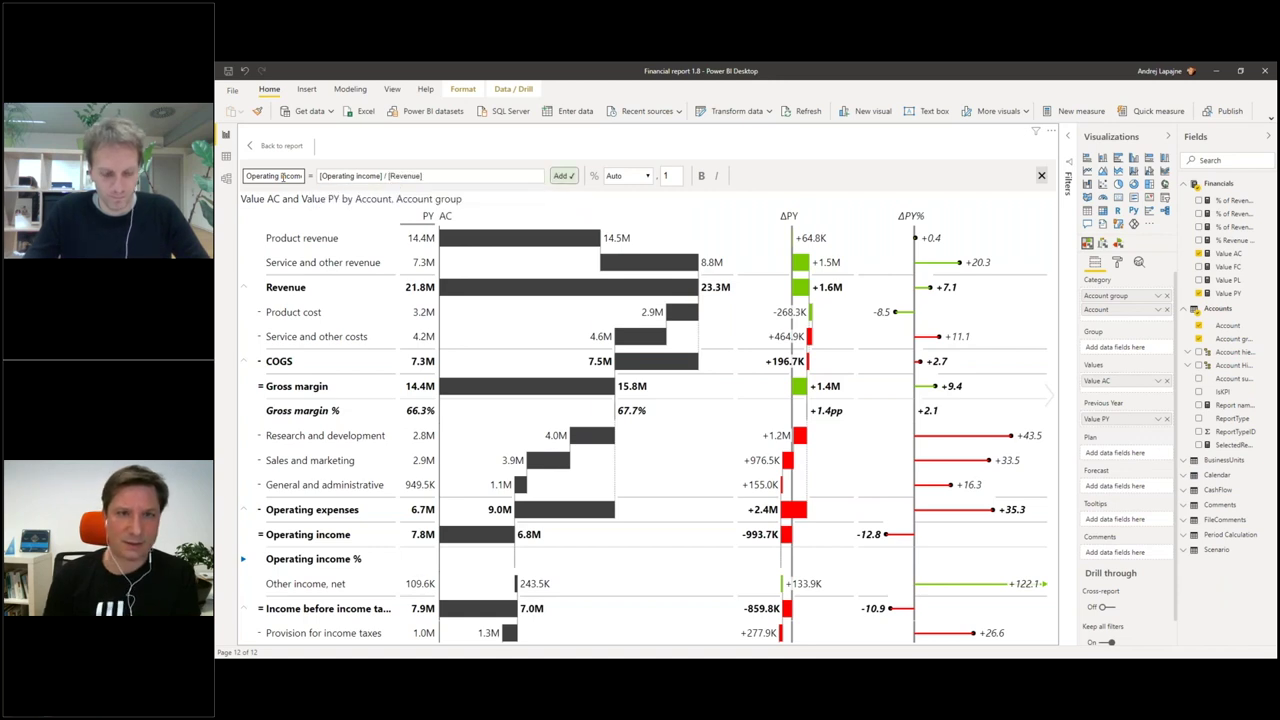
# Step: Format the Operating income % row as a percentage in bold italic and add it to the table
pyautogui.click(594, 176)
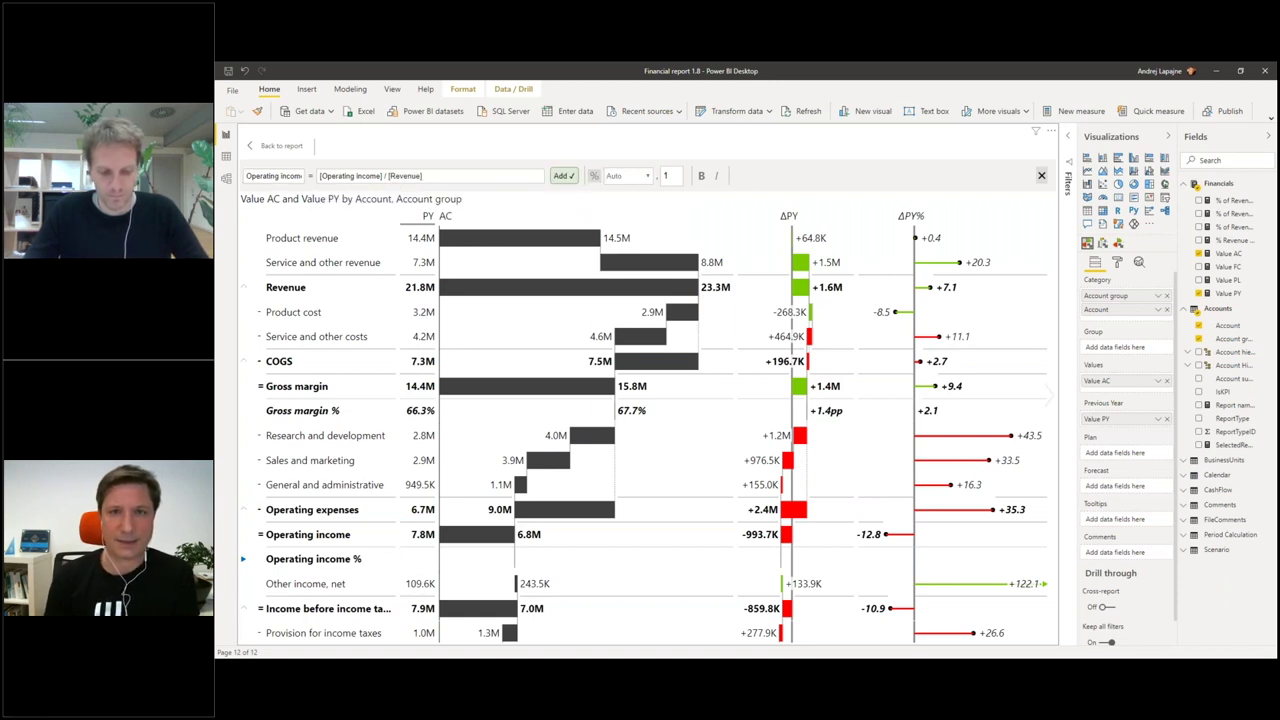
pyautogui.click(716, 176)
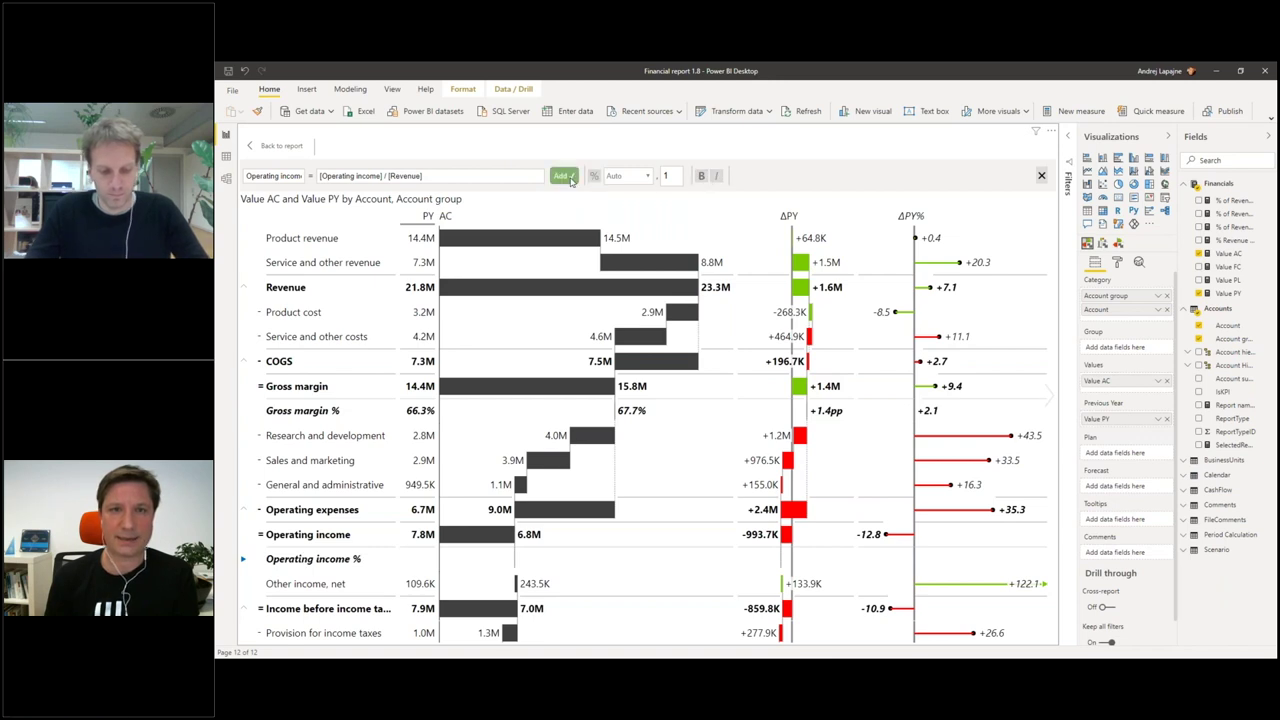
pyautogui.click(564, 176)
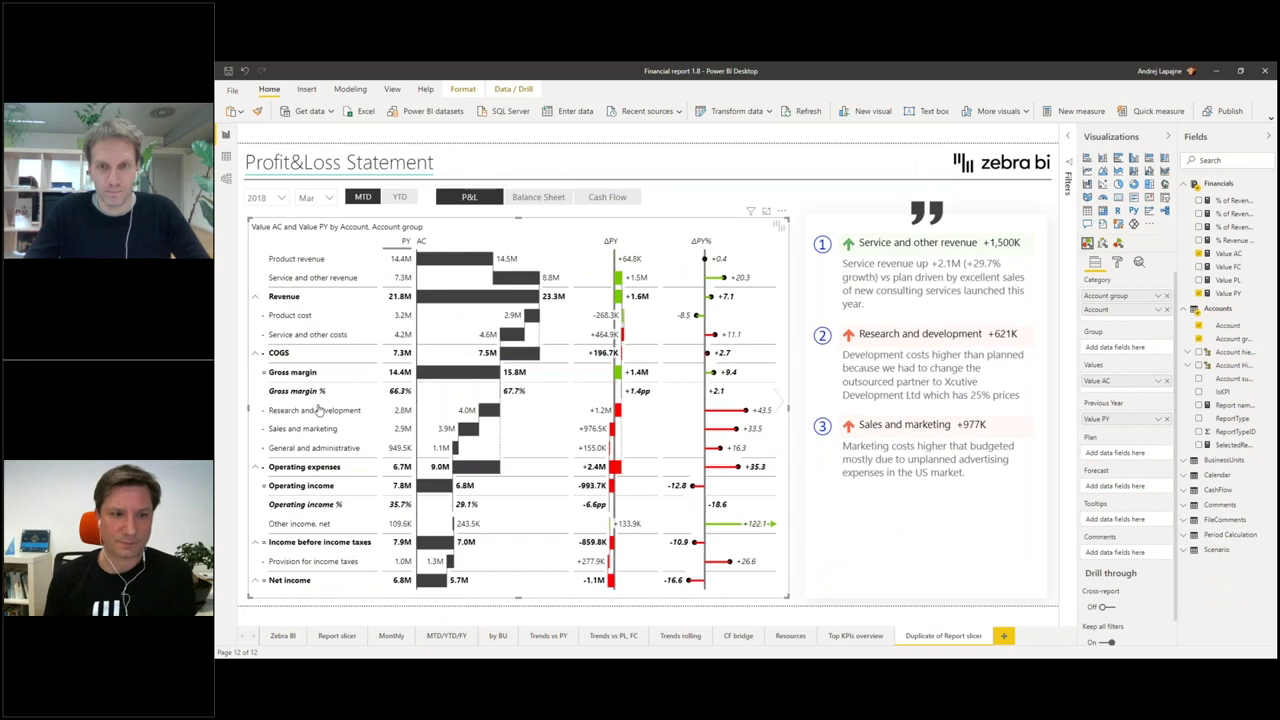
pyautogui.click(320, 507)
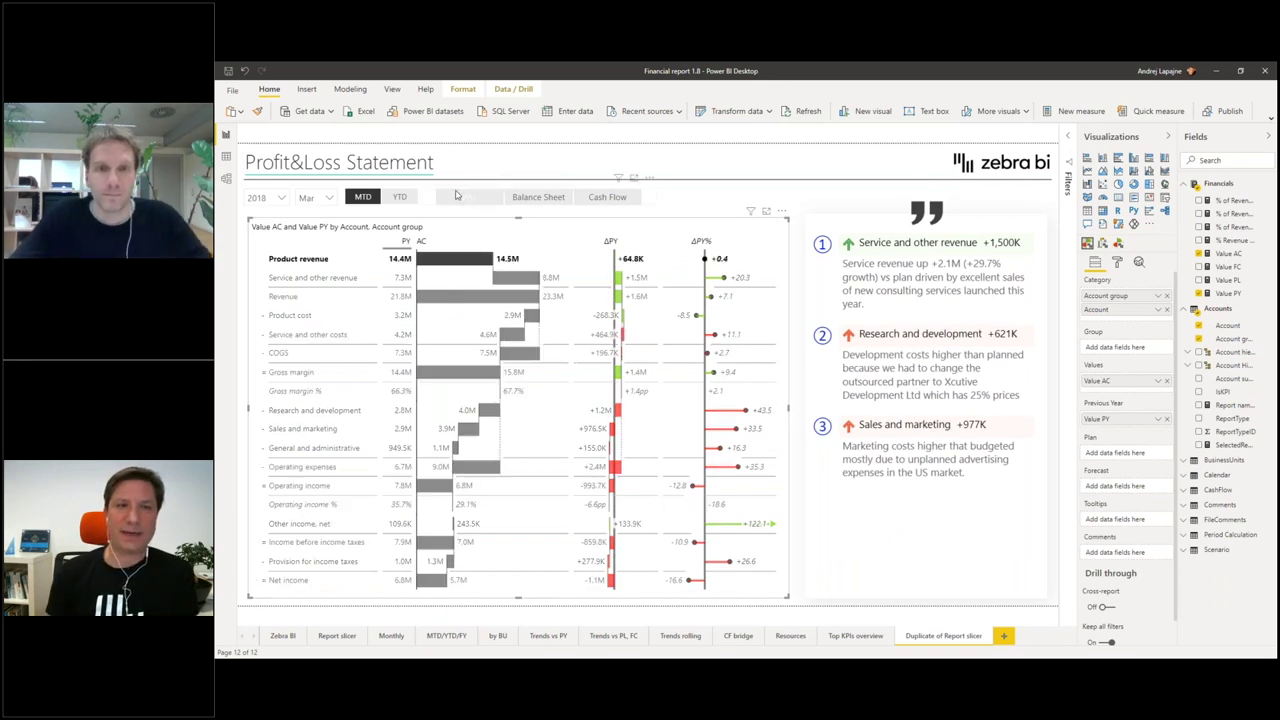
# Step: Shift the P&L, Balance Sheet and Cash Flow slicer slightly to the right, away from the MTD/YTD slicer
pyautogui.click(425, 197)
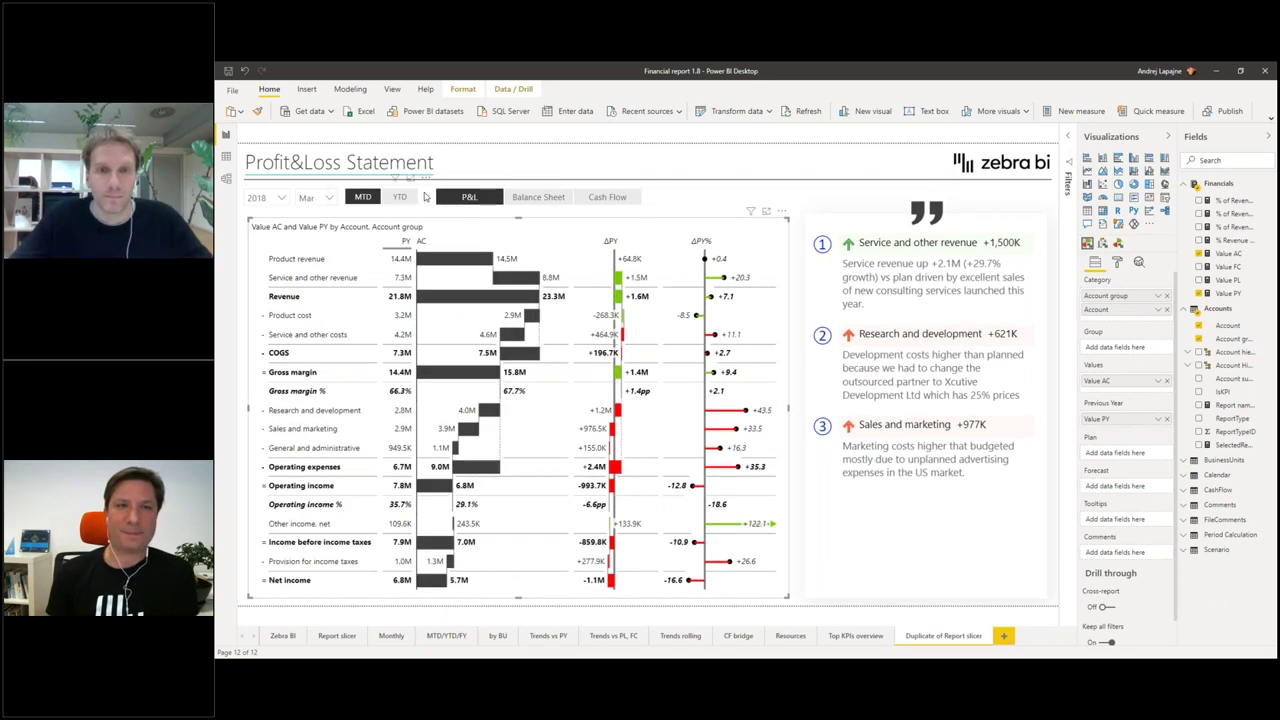
pyautogui.click(657, 201)
pyautogui.moveTo(645, 181)
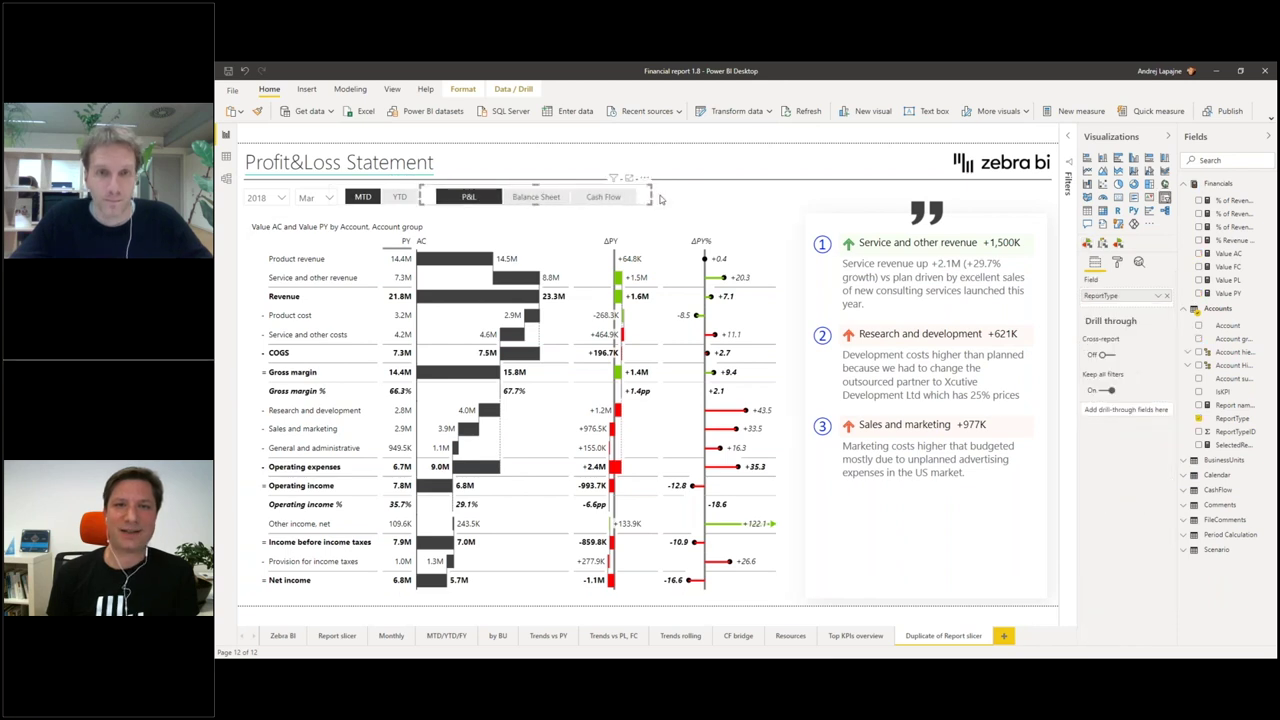
pyautogui.moveTo(645, 181); pyautogui.dragTo(658, 179)
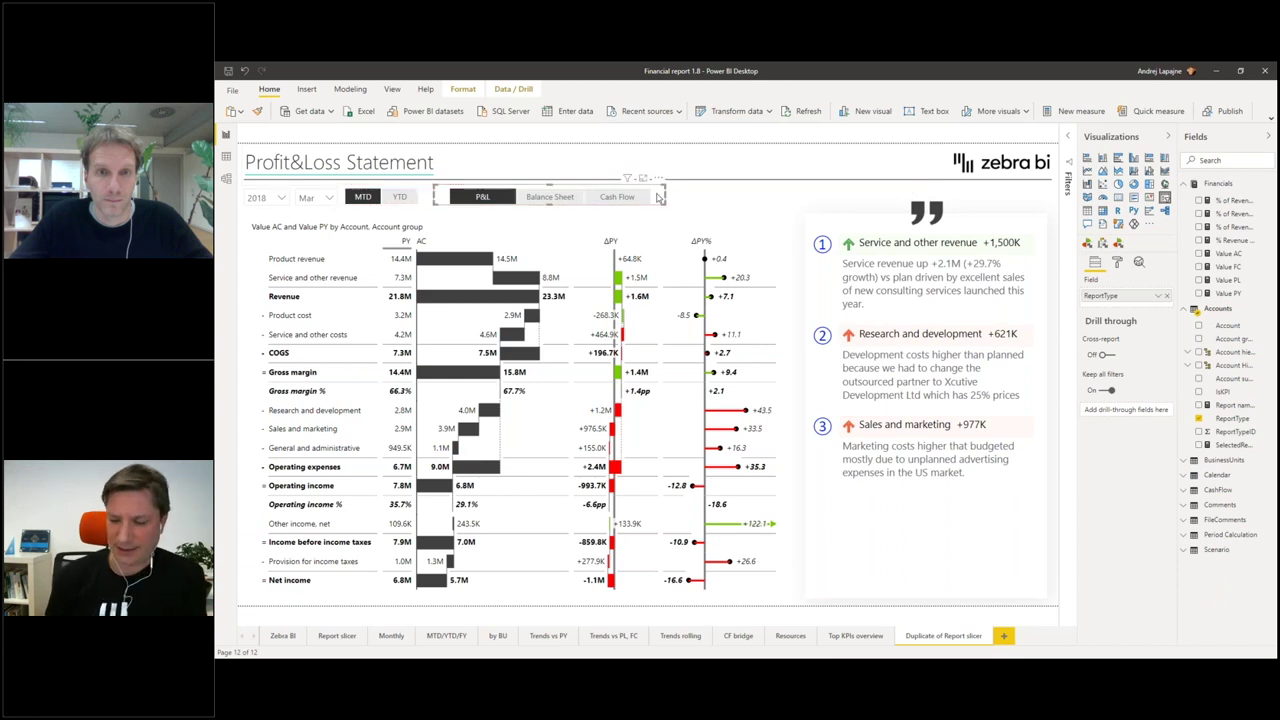
# Step: Delete the P&L, Balance Sheet and Cash Flow slicer and look through the unfiltered table of all accounts
pyautogui.press('Delete')
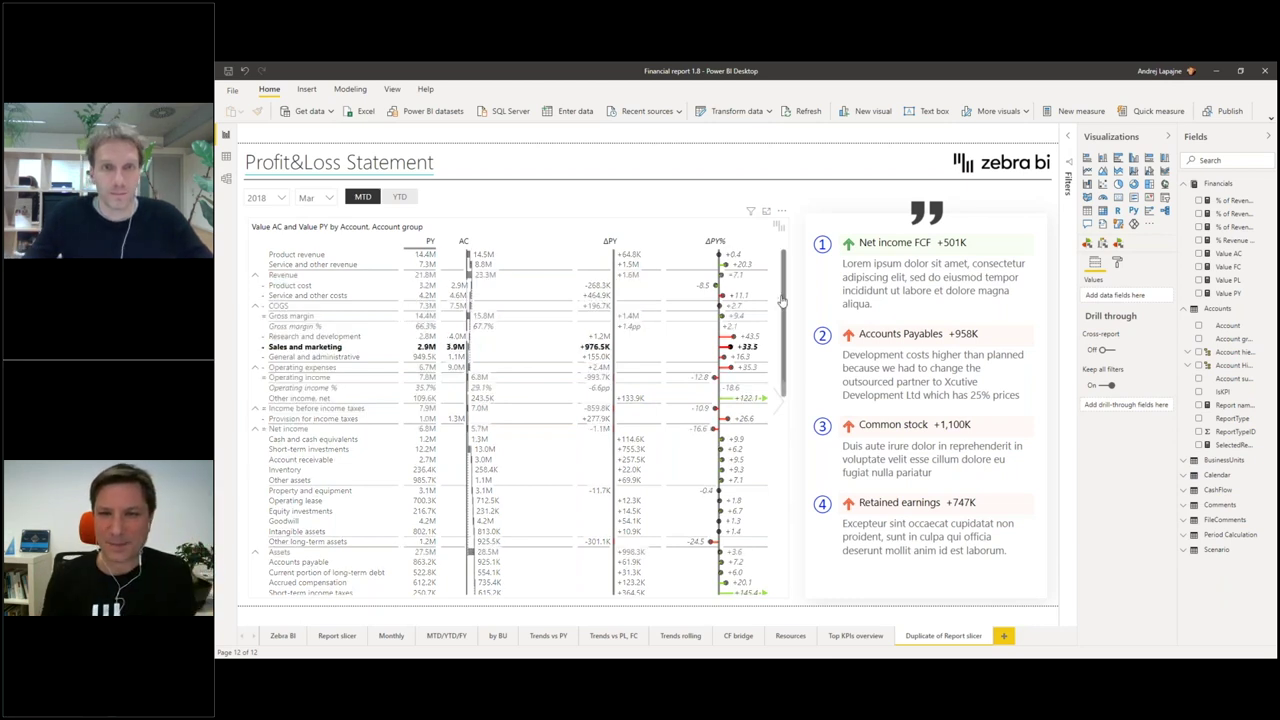
pyautogui.moveTo(785, 298); pyautogui.dragTo(786, 302)
pyautogui.scroll(-3, 786, 302)
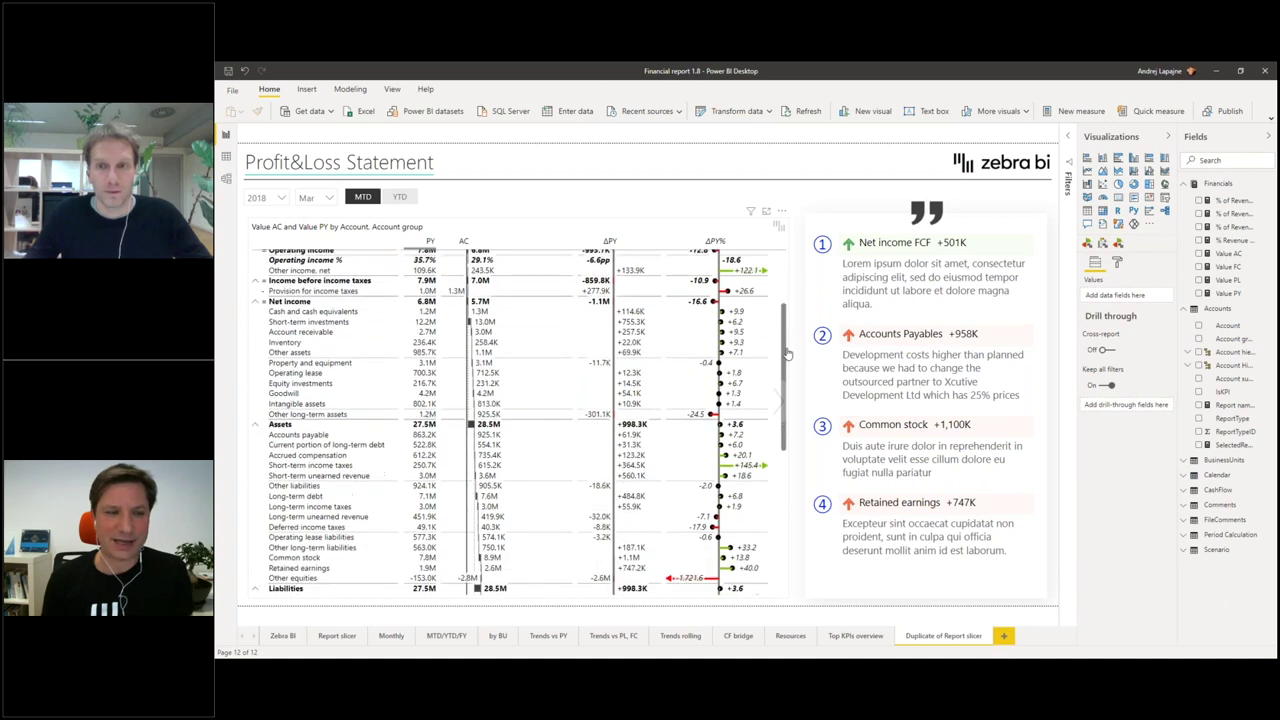
pyautogui.scroll(4, 780, 380)
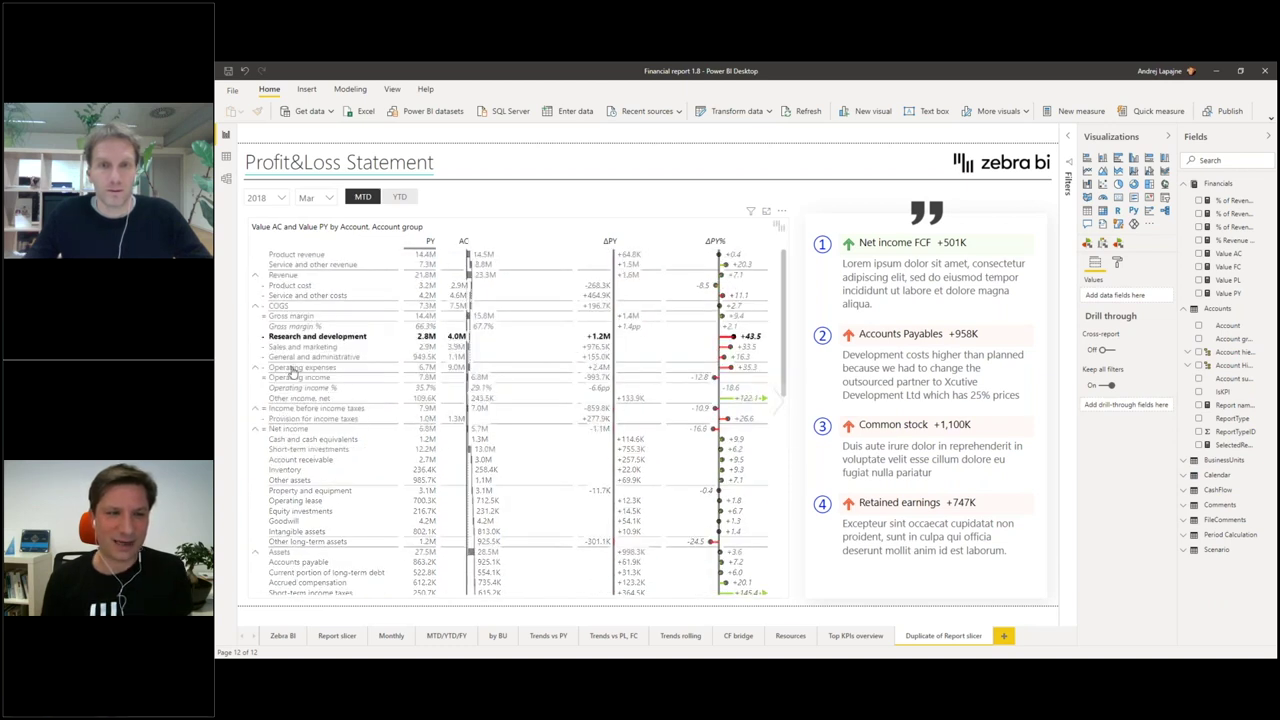
pyautogui.click(305, 449)
pyautogui.click(785, 340)
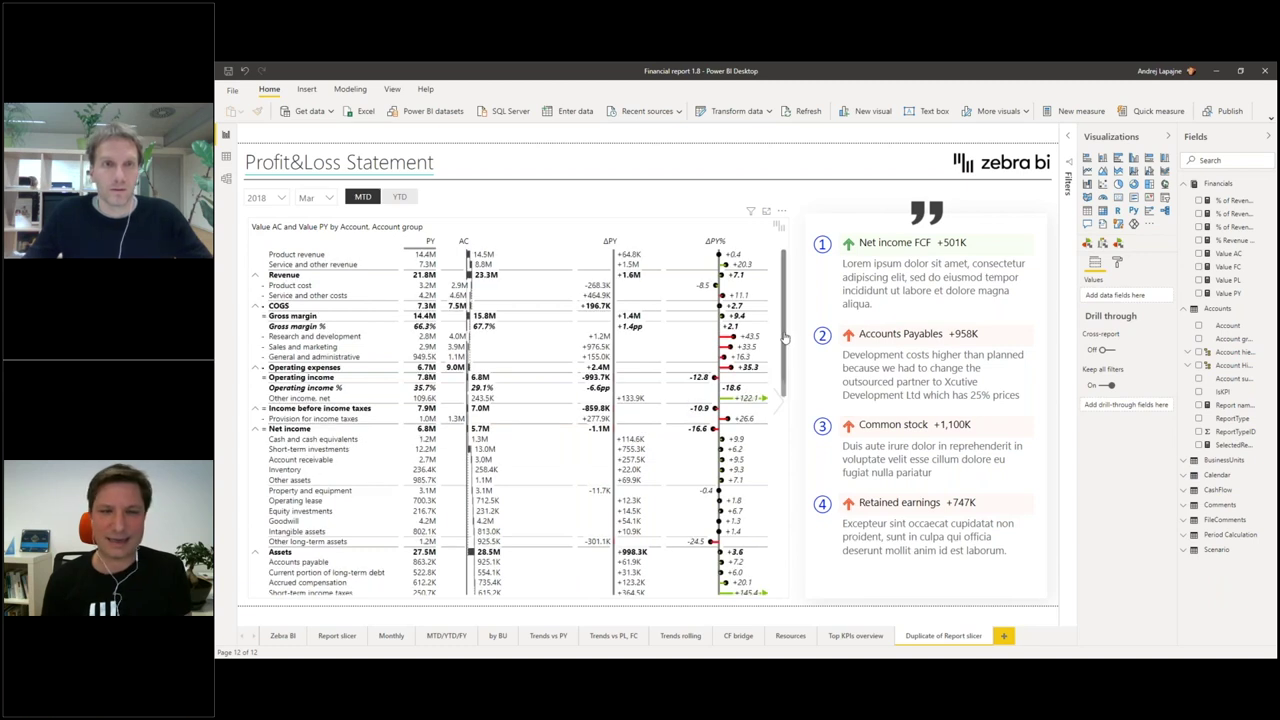
# Step: Collapse the Assets group in the unfiltered table and look over the Liabilities and cash flow rows below
pyautogui.scroll(-3, 785, 340)
pyautogui.click(560, 412)
pyautogui.click(280, 499)
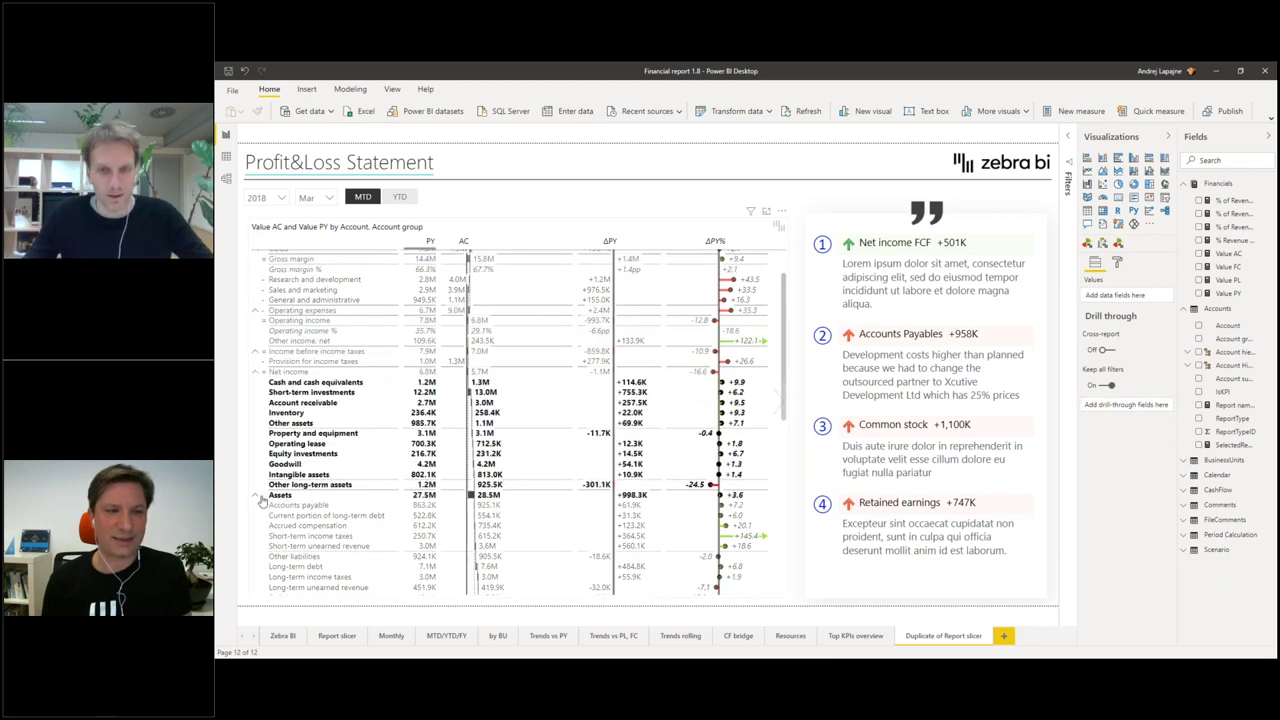
pyautogui.click(256, 498)
pyautogui.scroll(-5, 256, 498)
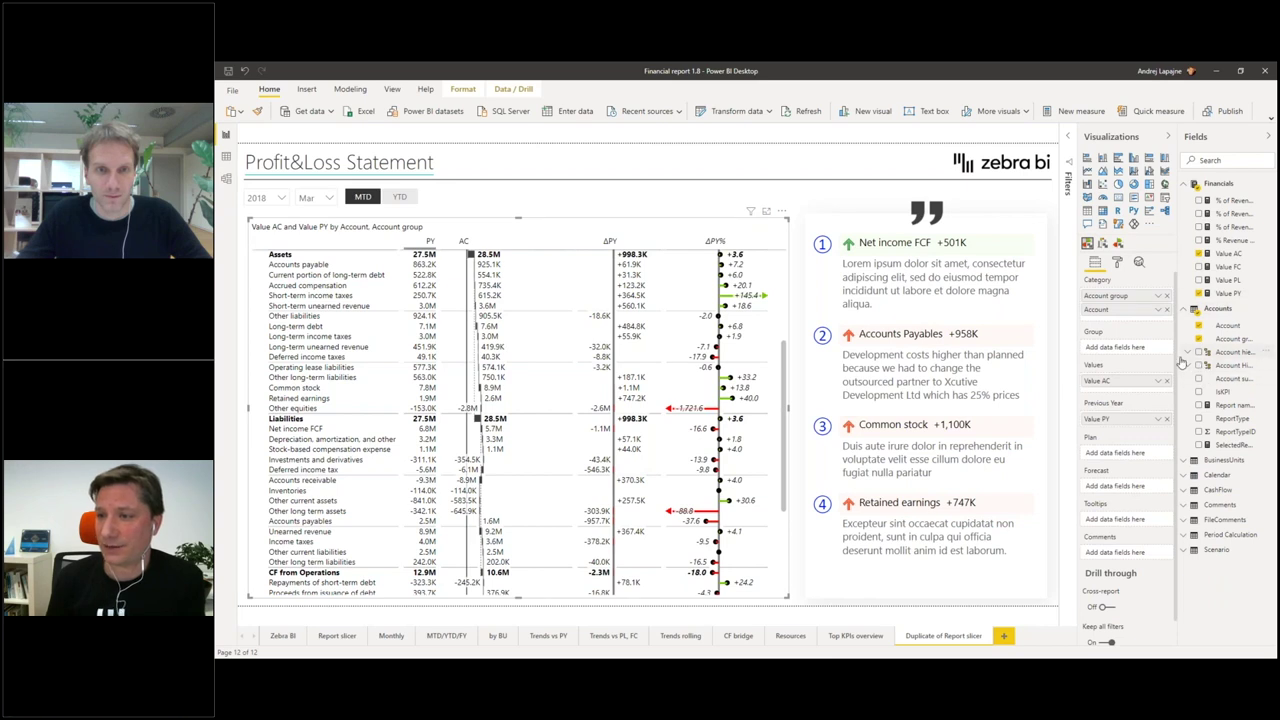
# Step: Place the ReportType field on the canvas as a new table beside the MTD/YTD slicer
pyautogui.moveTo(1178, 354); pyautogui.dragTo(1155, 356)
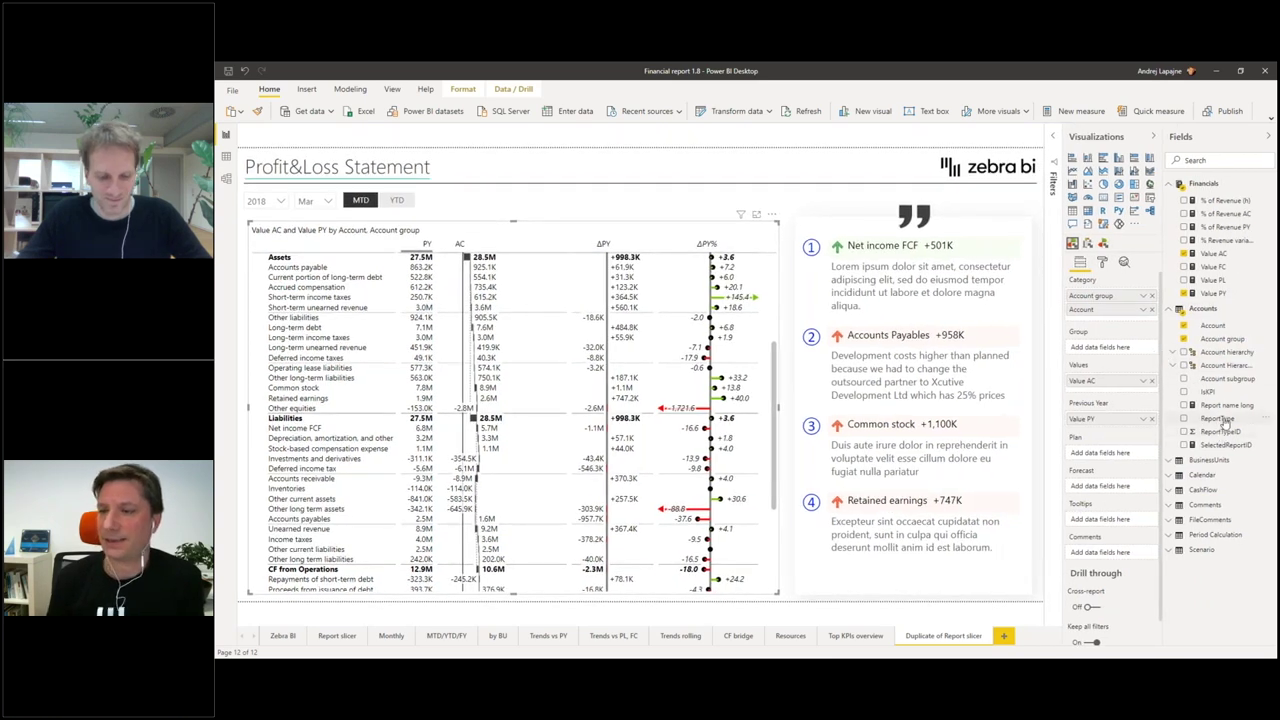
pyautogui.moveTo(1015, 351); pyautogui.dragTo(563, 196)
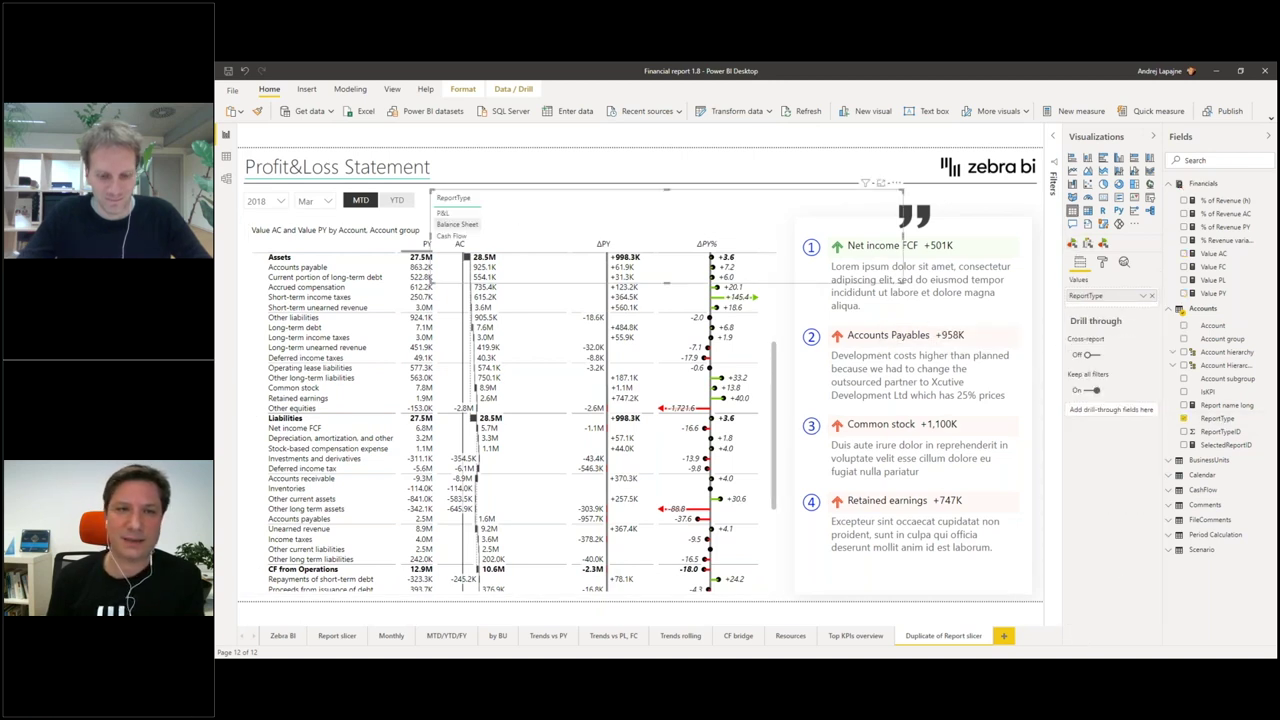
# Step: Cross-filter the report from the ReportType table by P&L, Balance Sheet, Cash Flow and P&L again
pyautogui.click(443, 214)
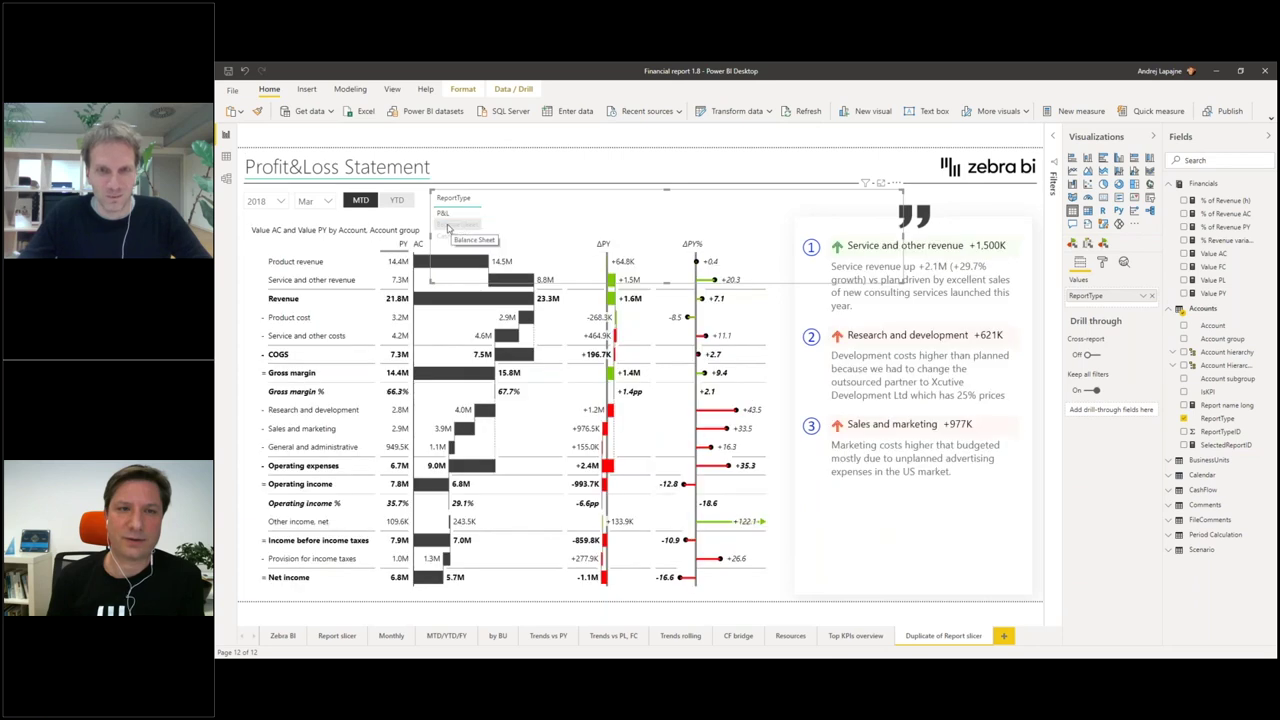
pyautogui.click(448, 226)
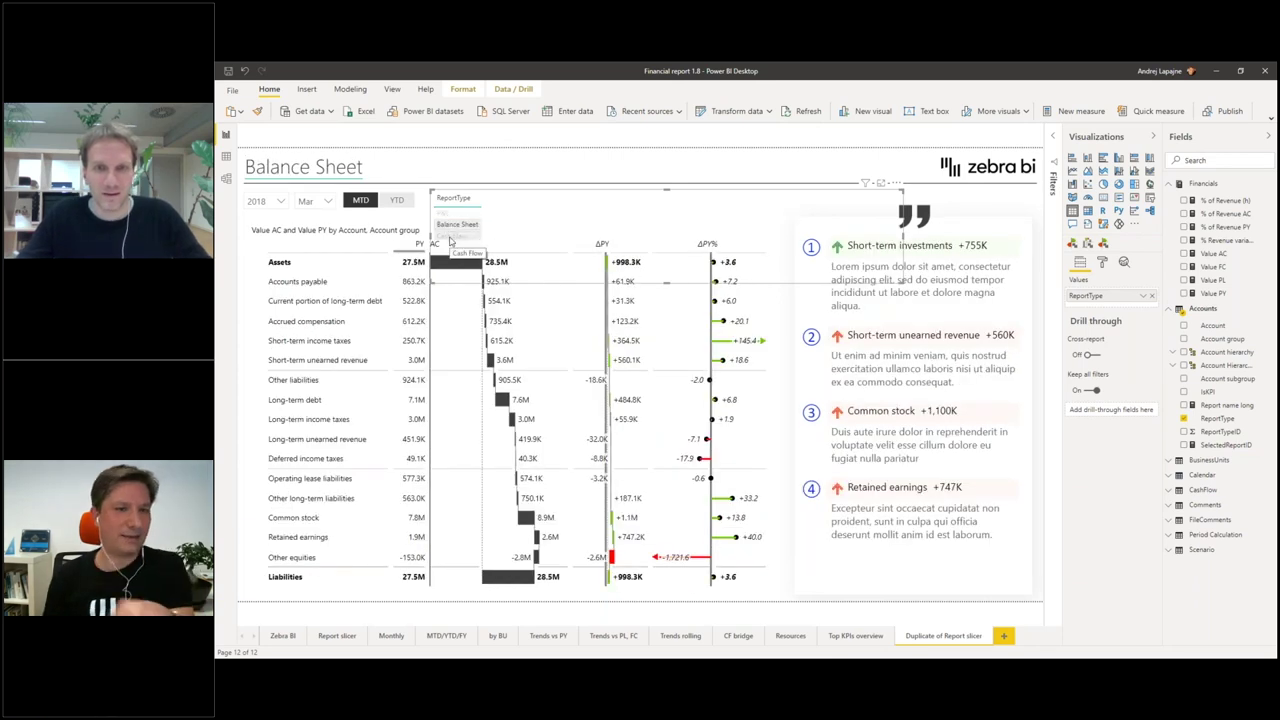
pyautogui.click(449, 237)
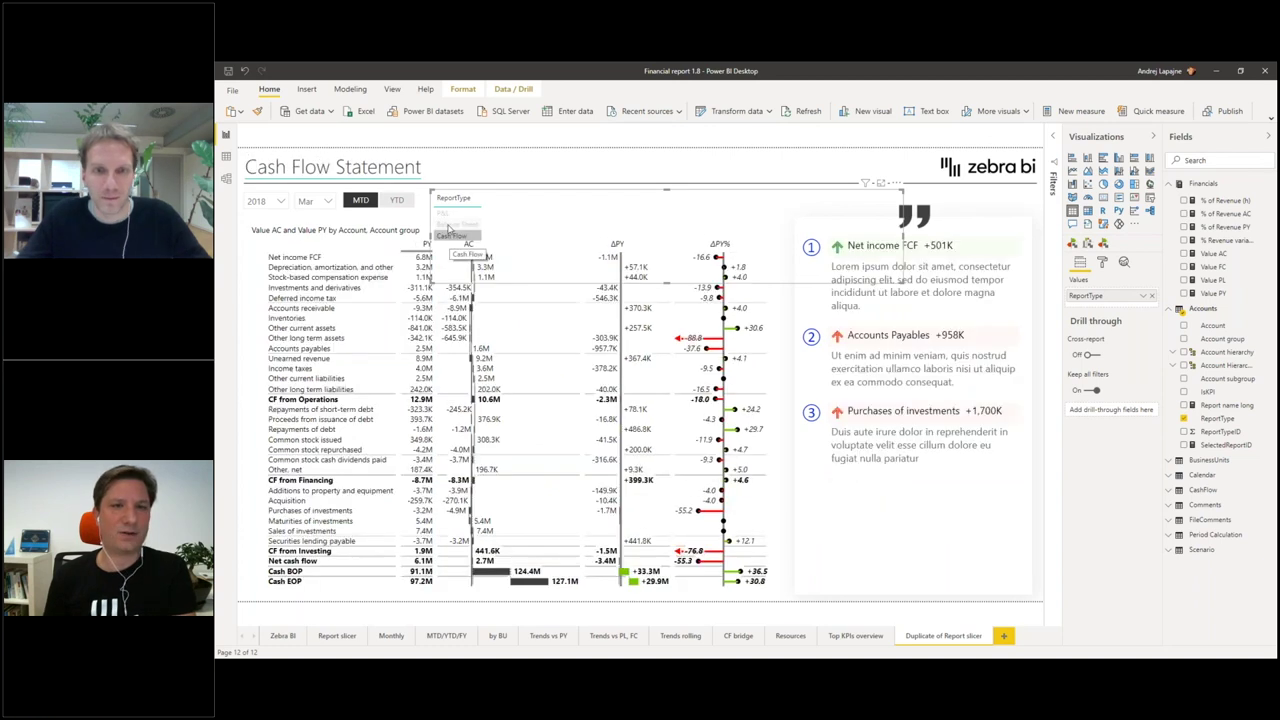
pyautogui.click(446, 214)
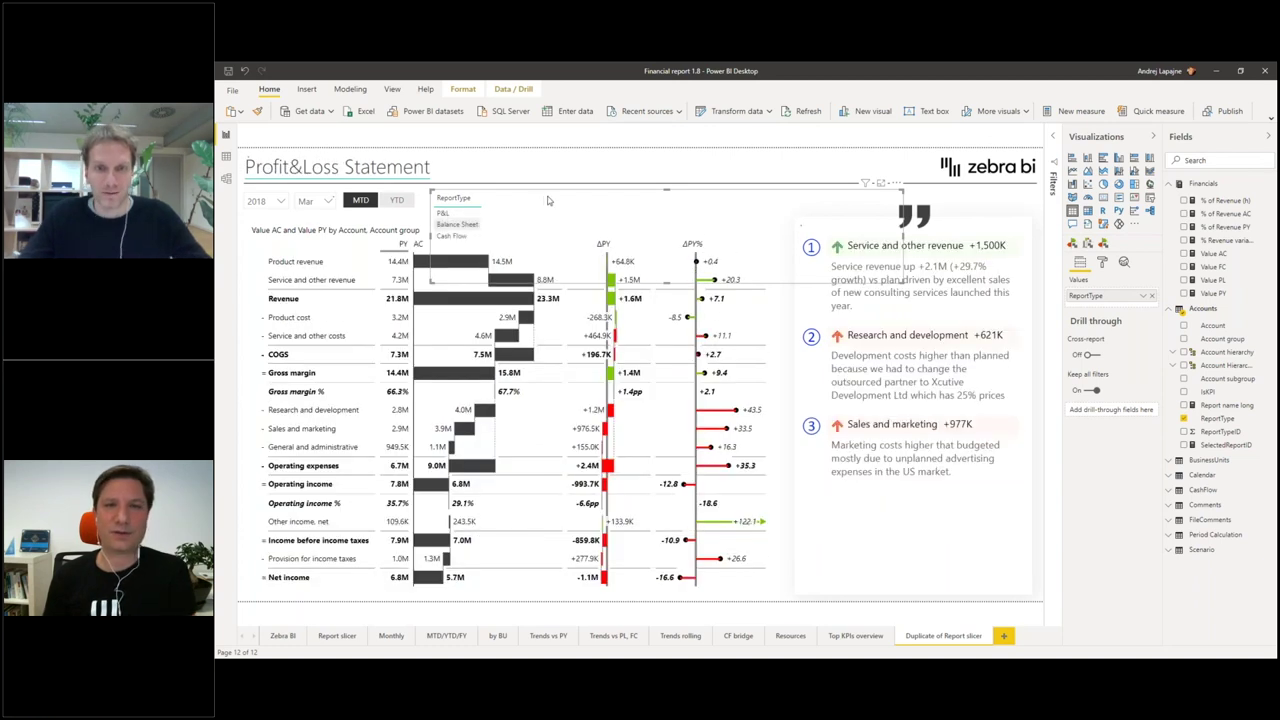
# Step: Convert the ReportType table into a slicer and try its dropdown style with P&L before returning it to List
pyautogui.click(1150, 200)
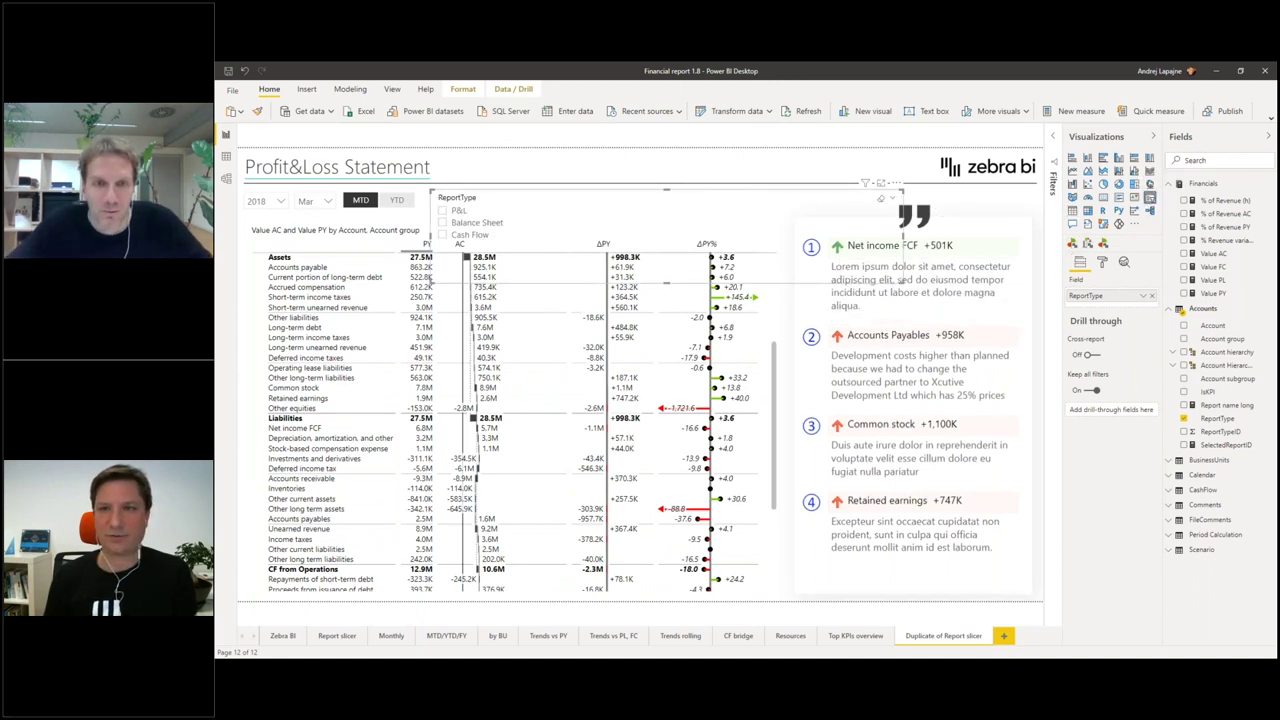
pyautogui.click(892, 198)
pyautogui.click(850, 238)
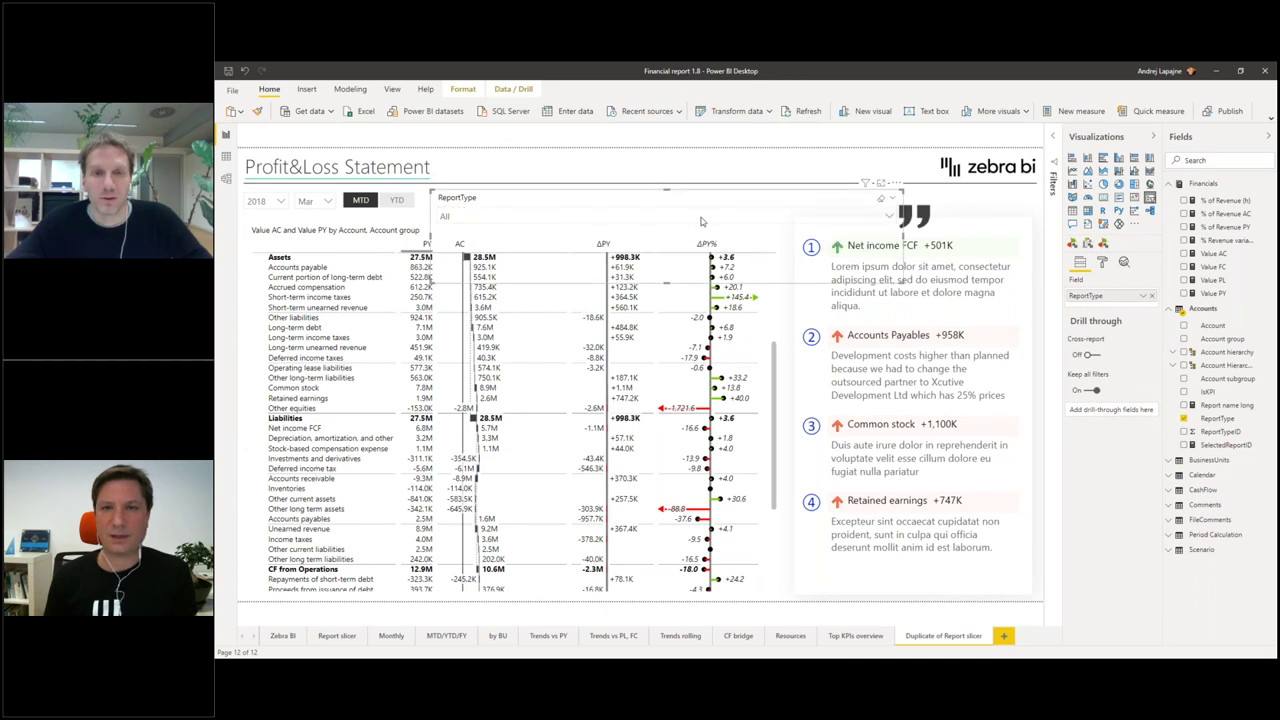
pyautogui.click(772, 217)
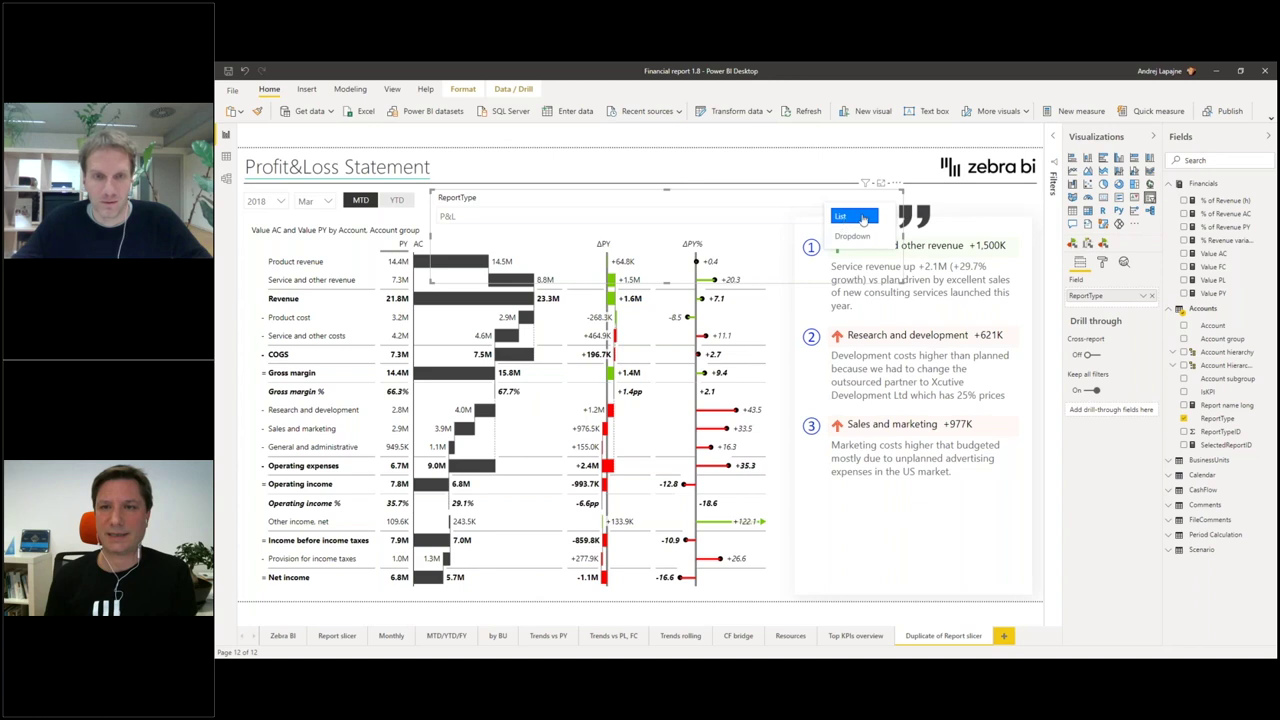
# Step: Set the ReportType slicer's orientation to Horizontal and shrink it to a single row about 404 wide and 43 high
pyautogui.click(1101, 264)
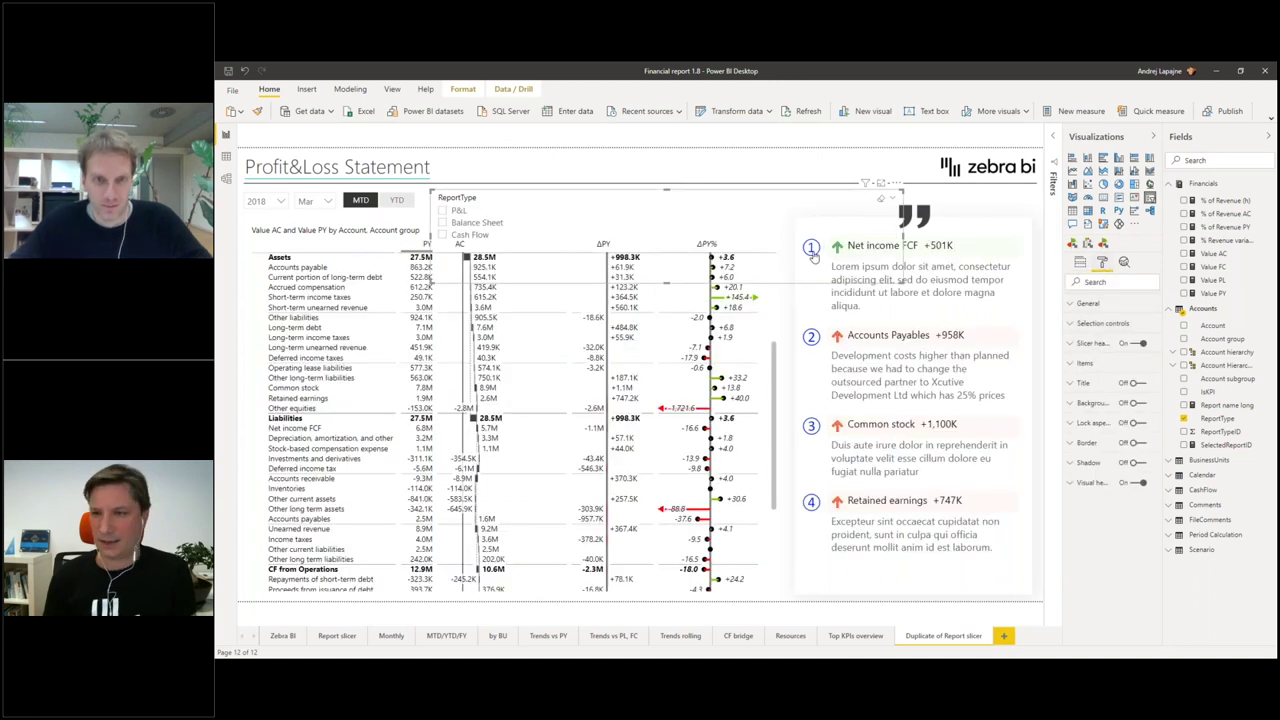
pyautogui.click(1071, 304)
pyautogui.click(1108, 412)
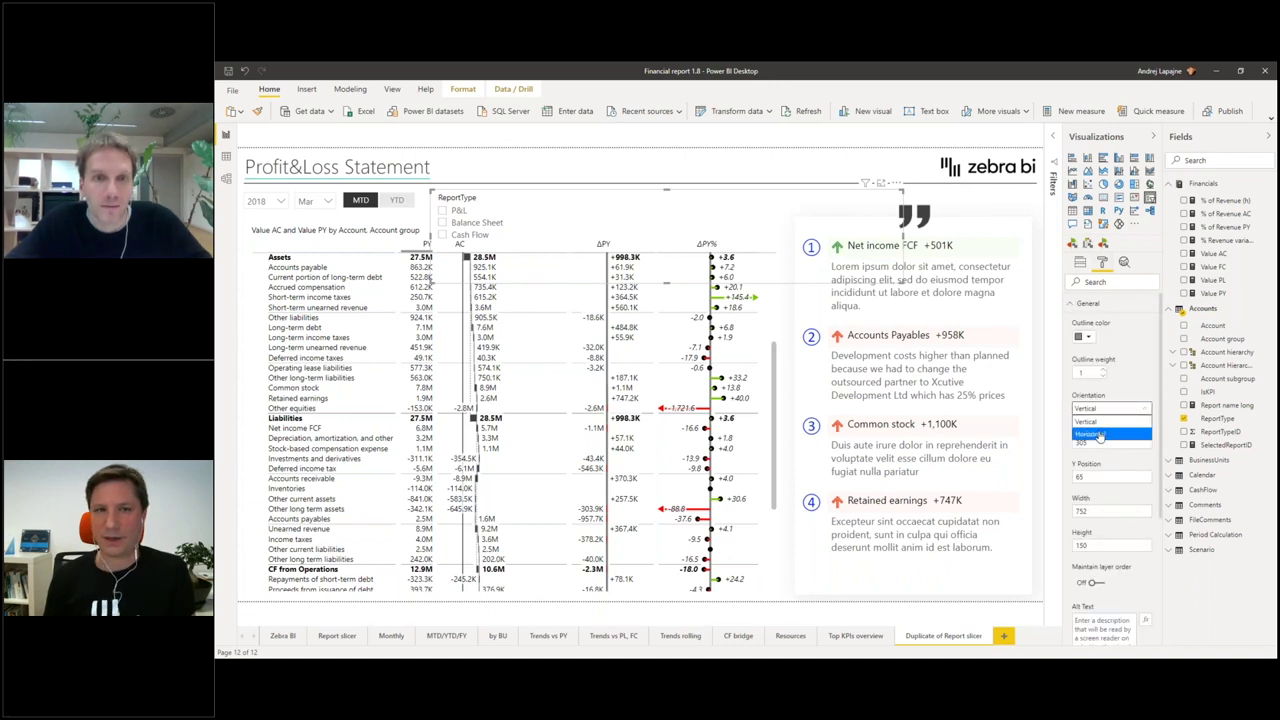
pyautogui.click(1100, 435)
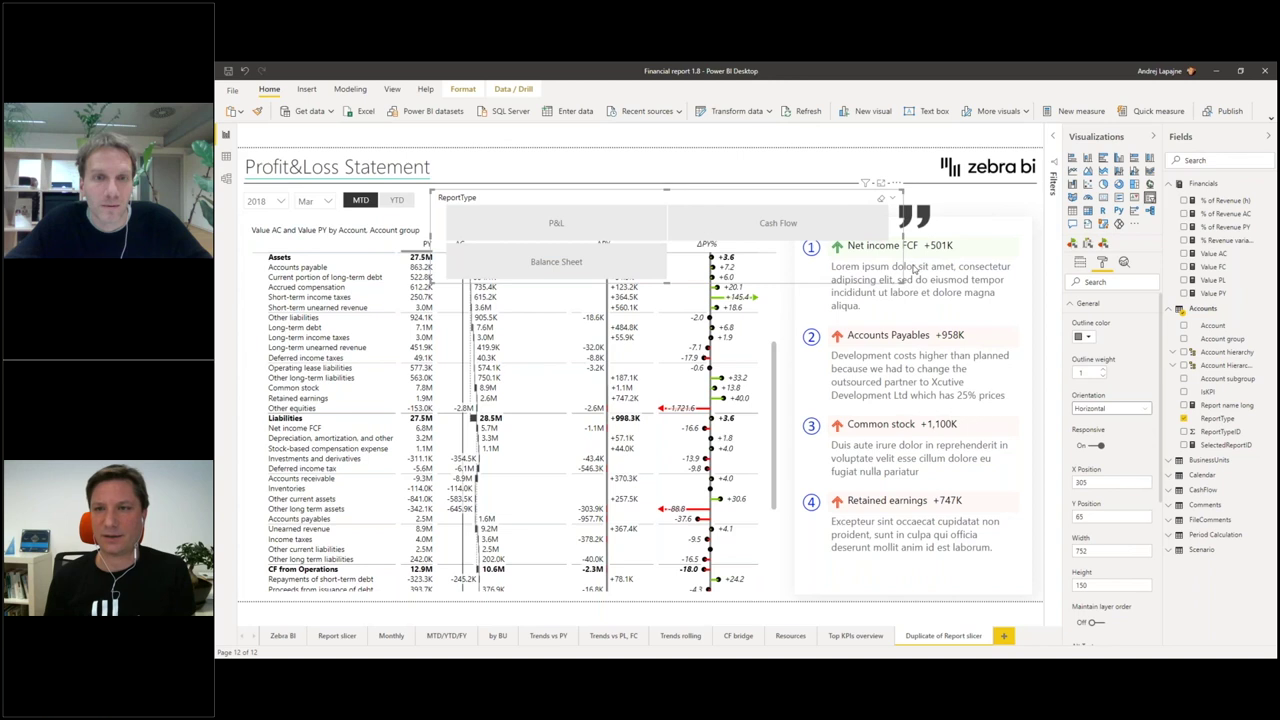
pyautogui.moveTo(904, 283); pyautogui.dragTo(630, 220)
# Step: Switch the report from P&L to Balance Sheet with the slicer and expand the Assets group
pyautogui.click(486, 205)
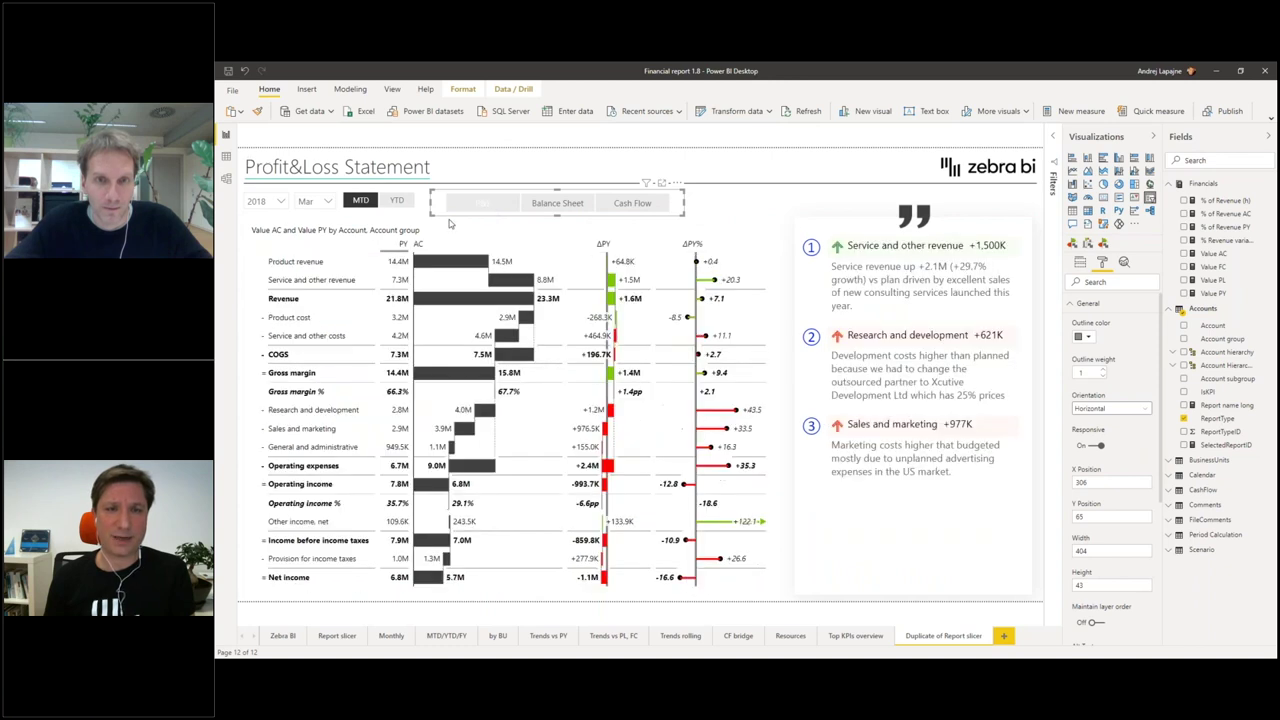
pyautogui.click(563, 206)
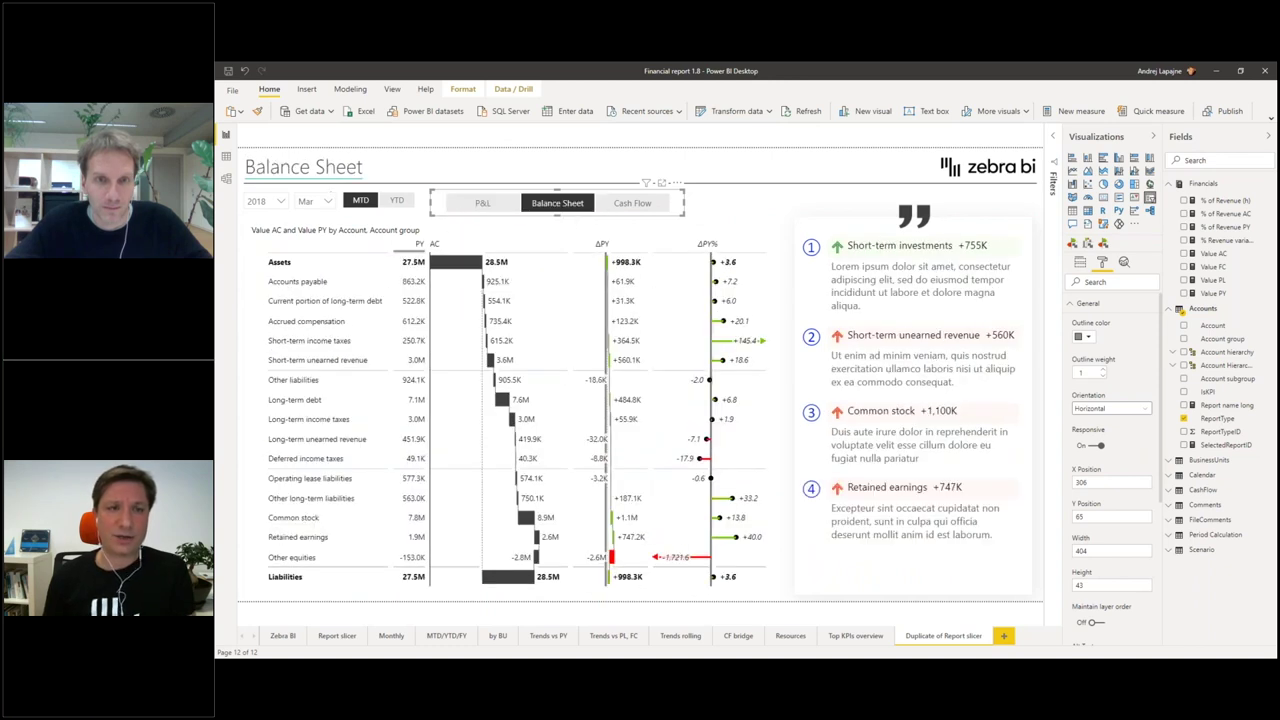
pyautogui.click(274, 264)
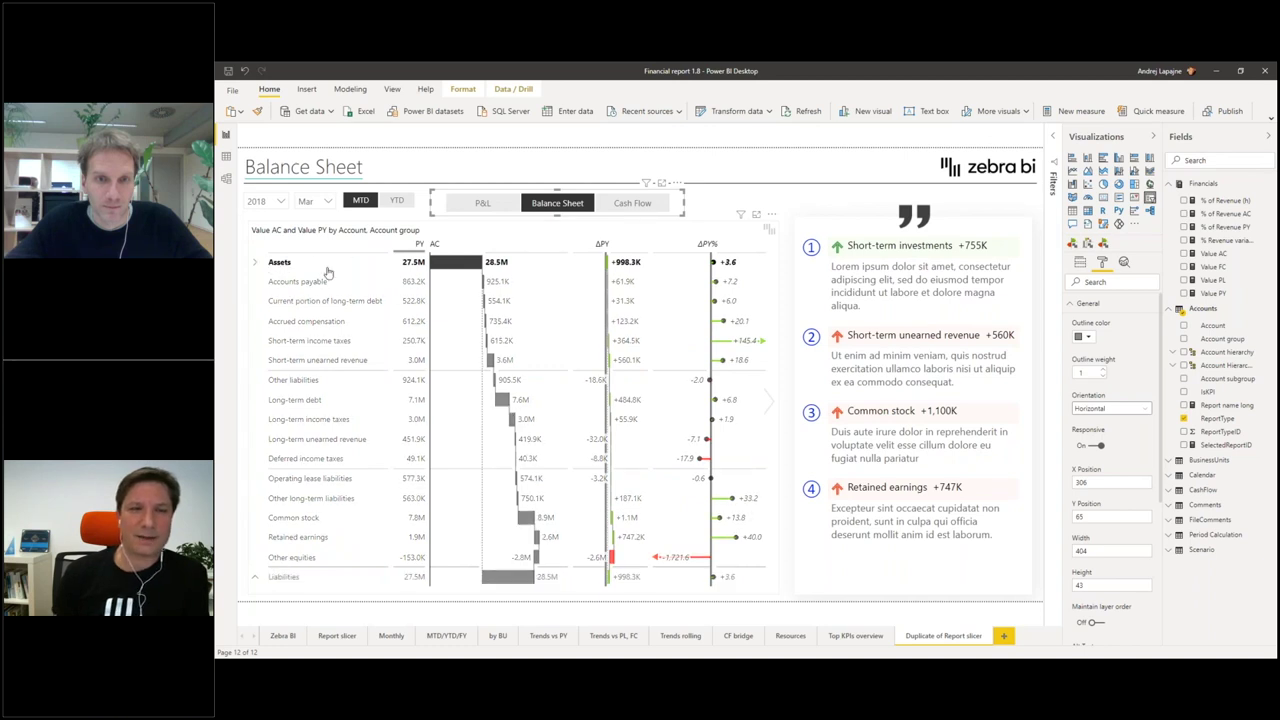
pyautogui.click(260, 264)
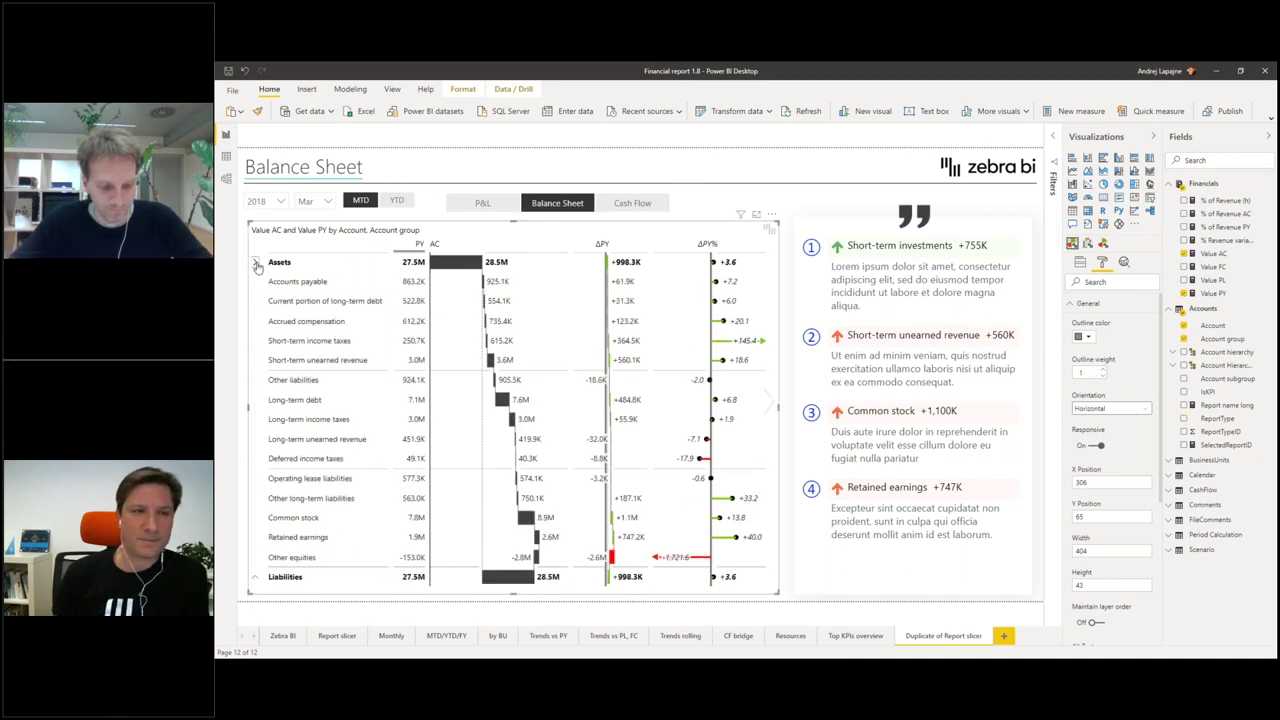
pyautogui.click(256, 264)
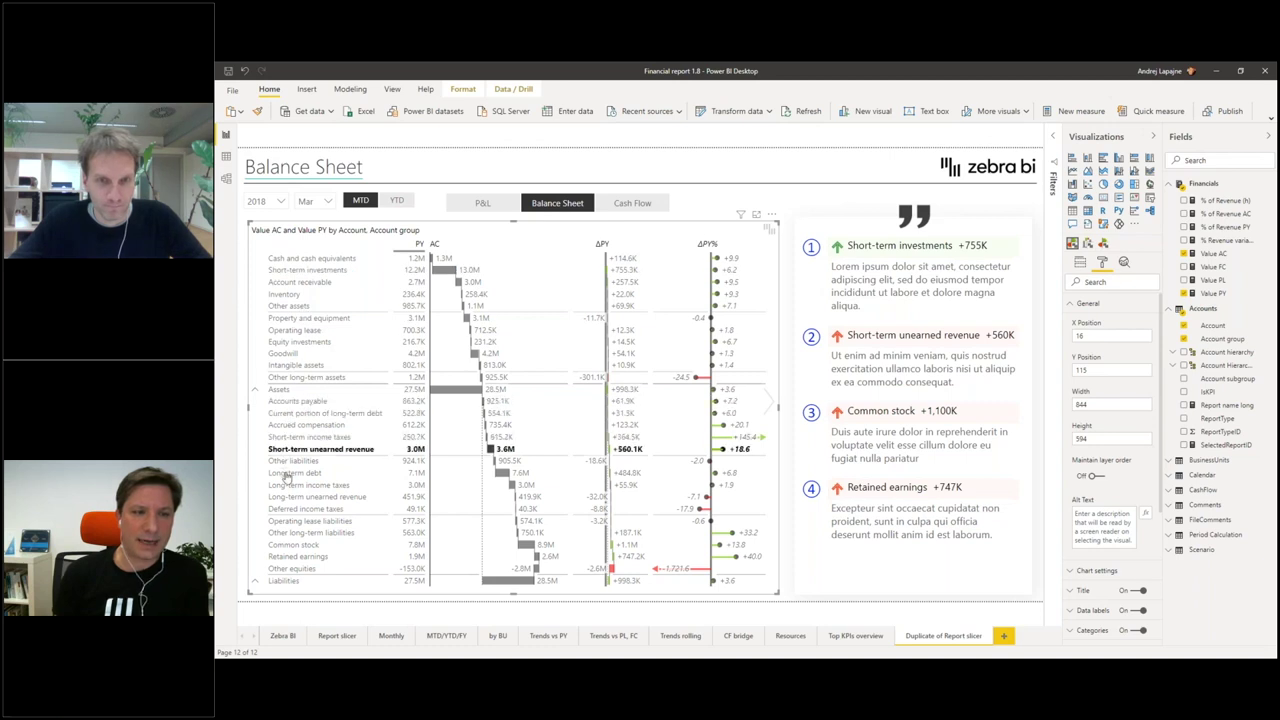
# Step: Invert the Accounts payable and Current portion of long-term debt rows in the Balance Sheet
pyautogui.click(285, 581)
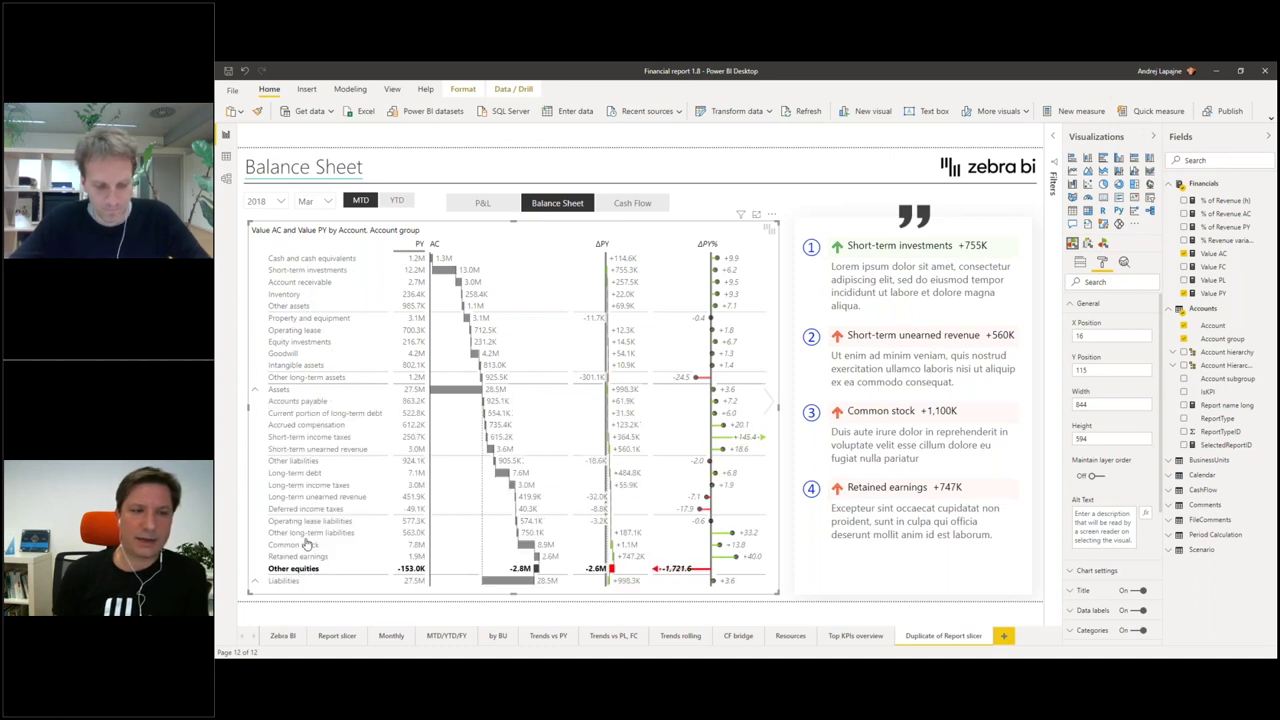
pyautogui.click(294, 403)
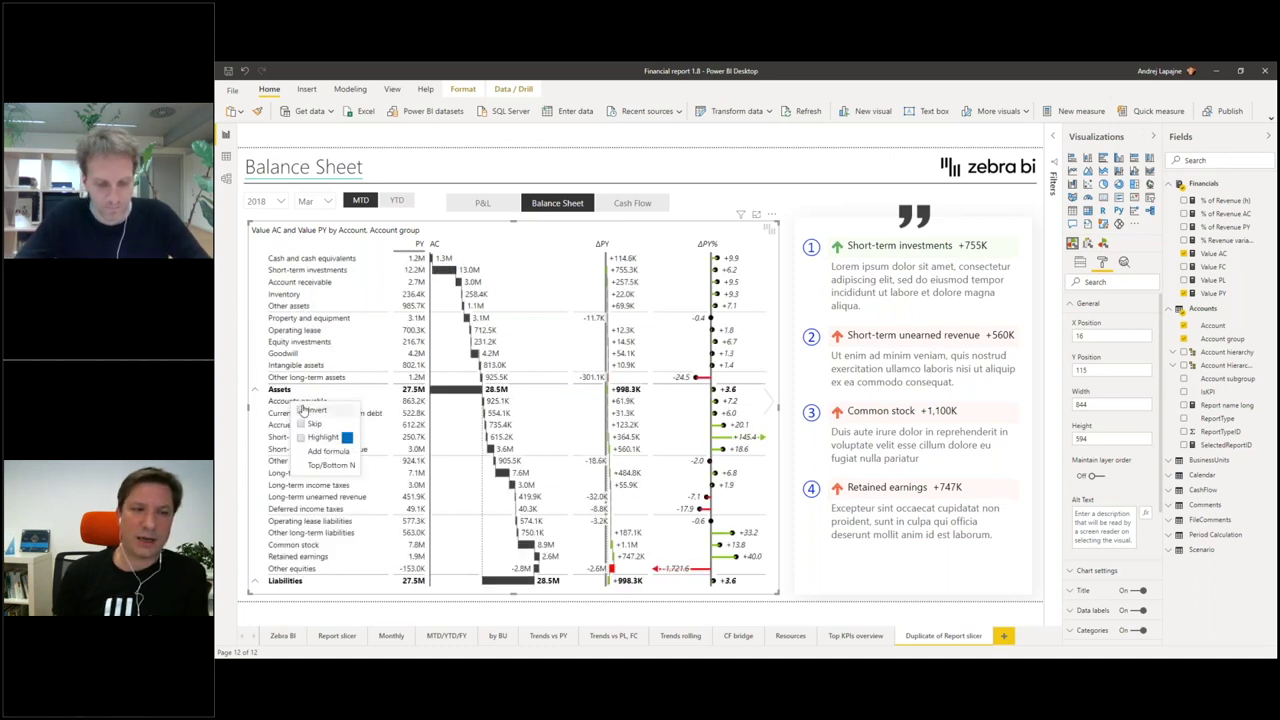
pyautogui.click(290, 404)
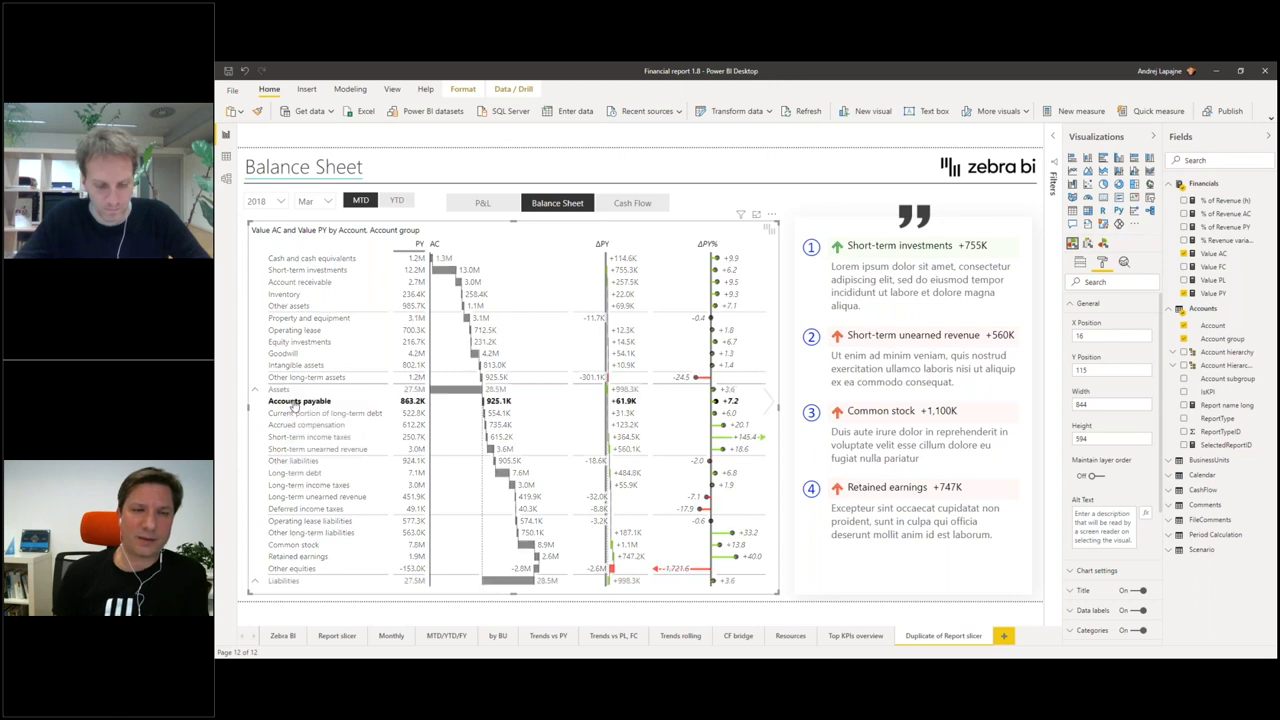
pyautogui.click(301, 413)
pyautogui.click(300, 412)
pyautogui.click(320, 420)
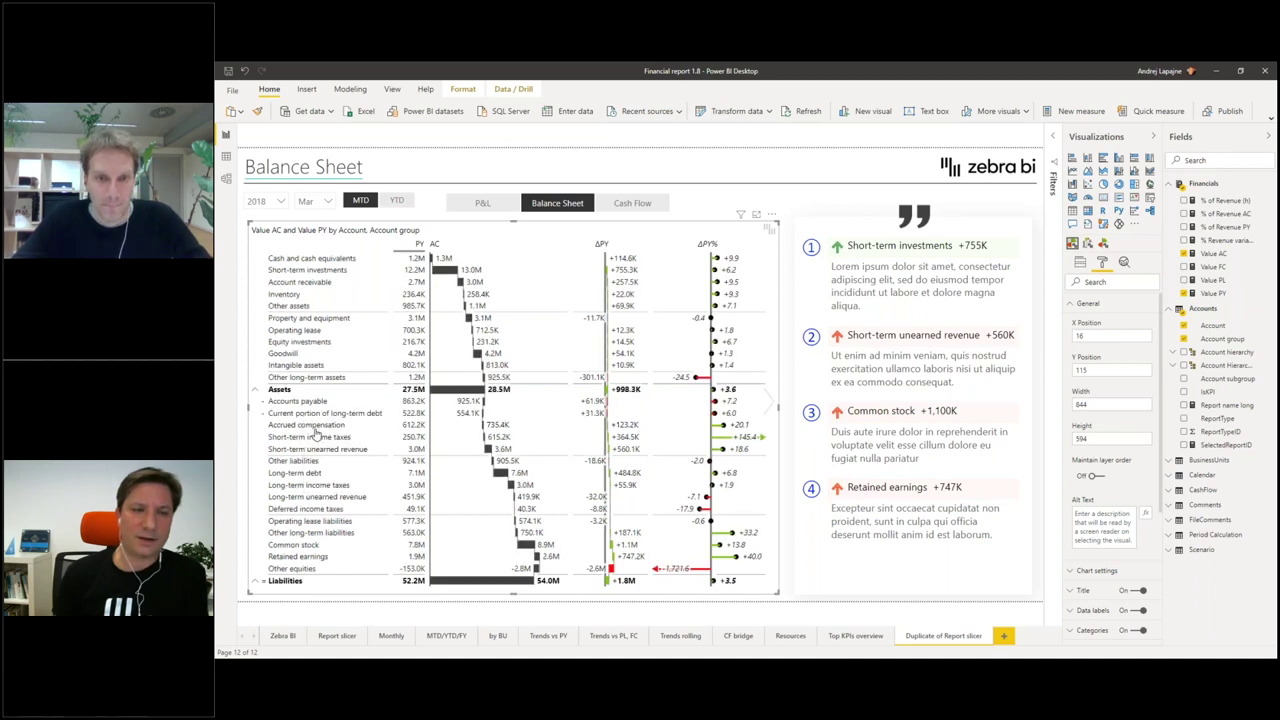
# Step: Invert the Accrued compensation, Short-term income taxes, Short-term unearned revenue, Other liabilities and Long-term debt rows
pyautogui.click(310, 449)
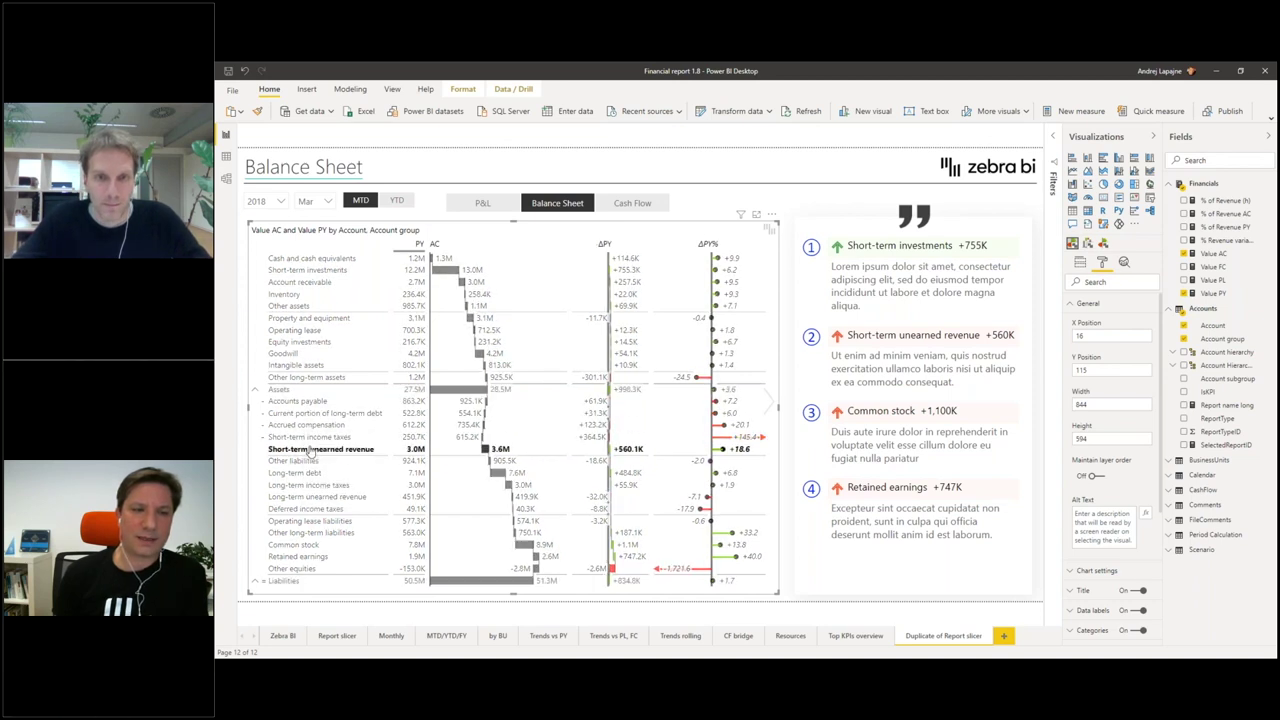
pyautogui.click(318, 454)
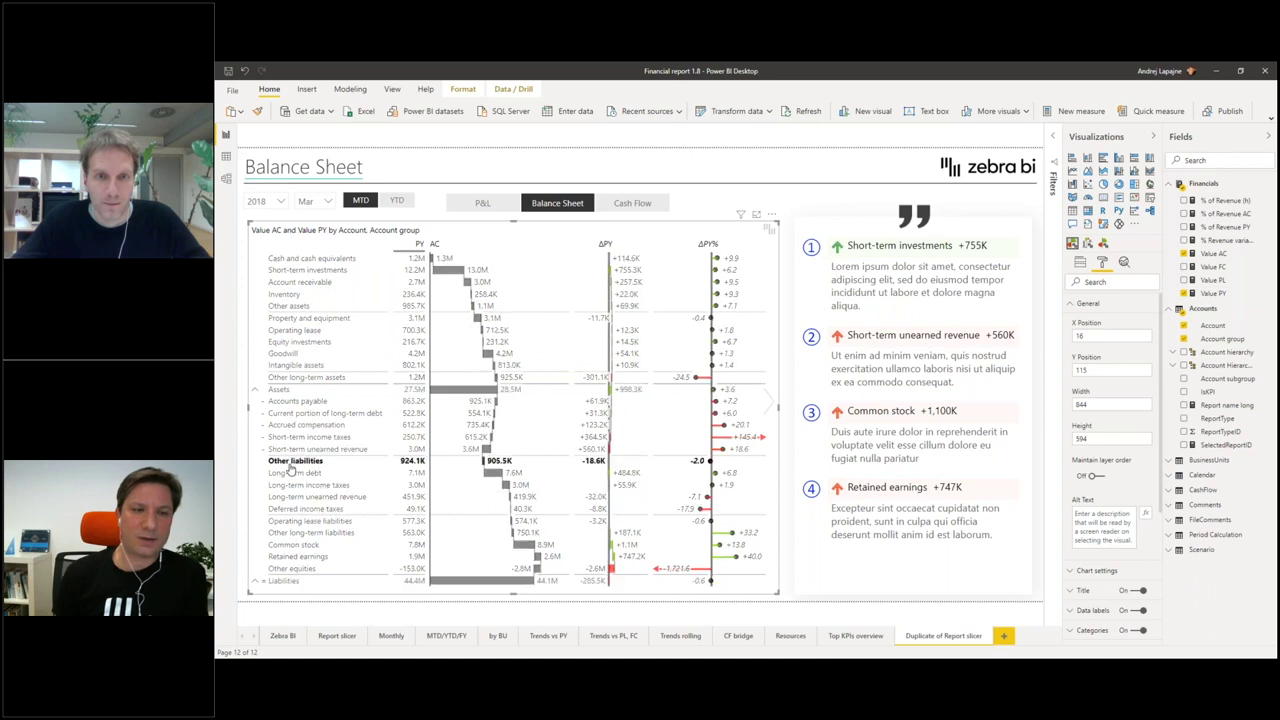
pyautogui.click(299, 470)
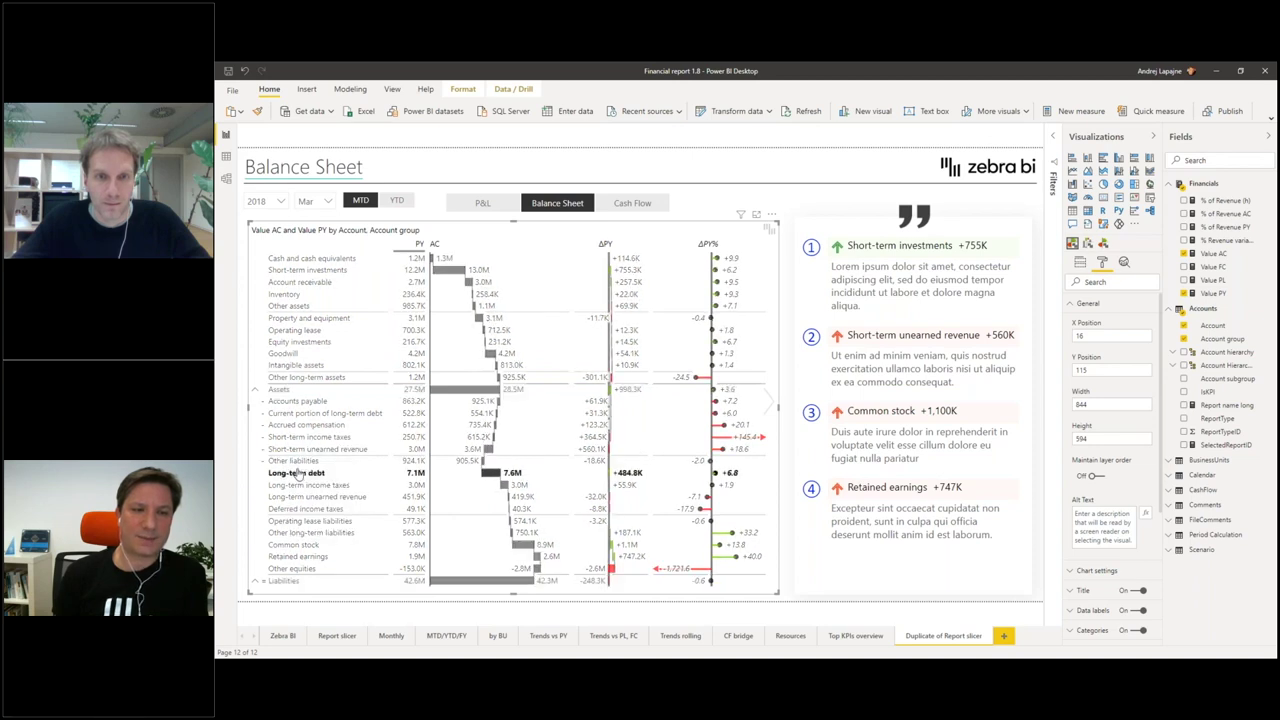
# Step: Invert the Long-term income taxes, Long-term unearned revenue, Deferred income taxes and Operating lease liabilities rows
pyautogui.click(290, 485)
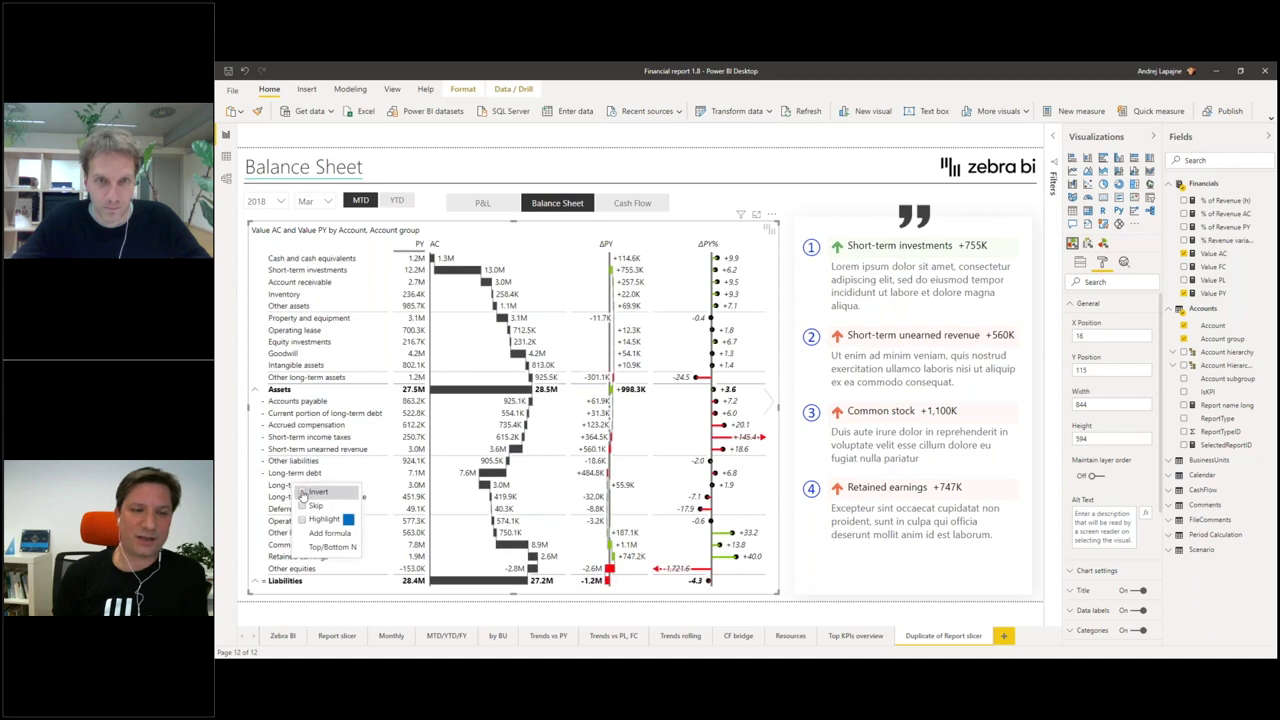
pyautogui.click(303, 493)
pyautogui.click(291, 498)
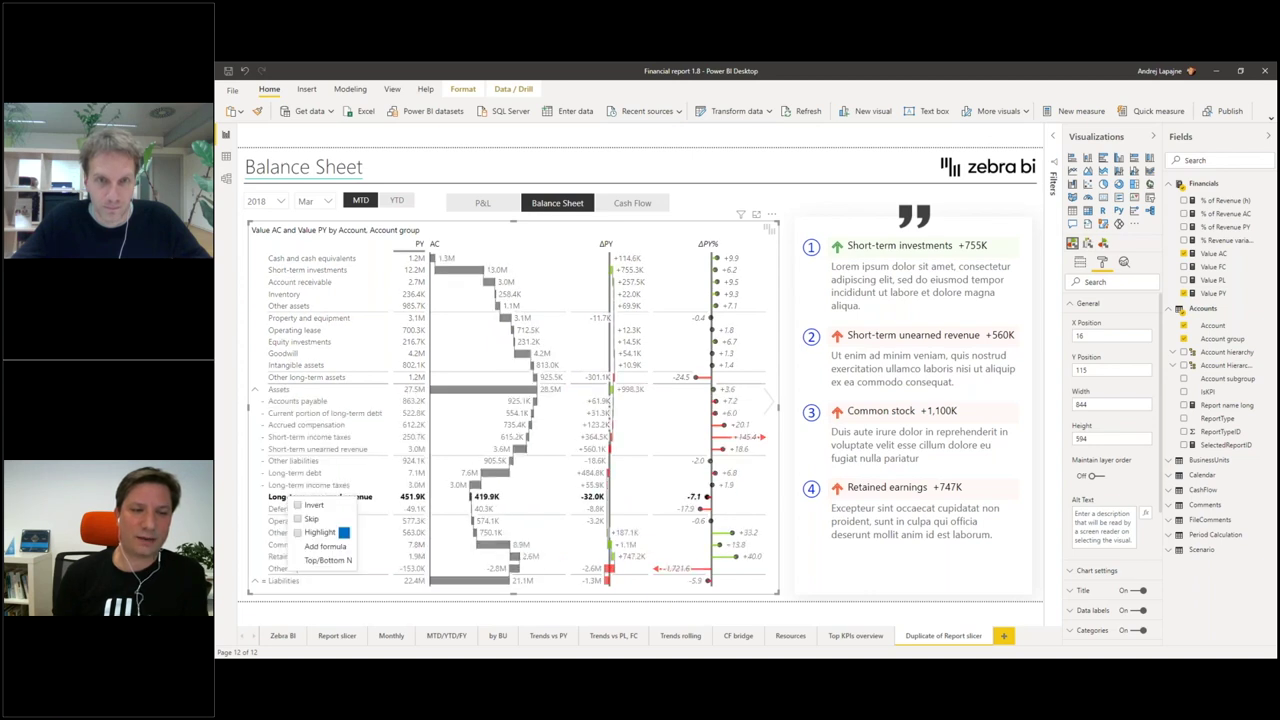
pyautogui.click(291, 505)
pyautogui.click(300, 509)
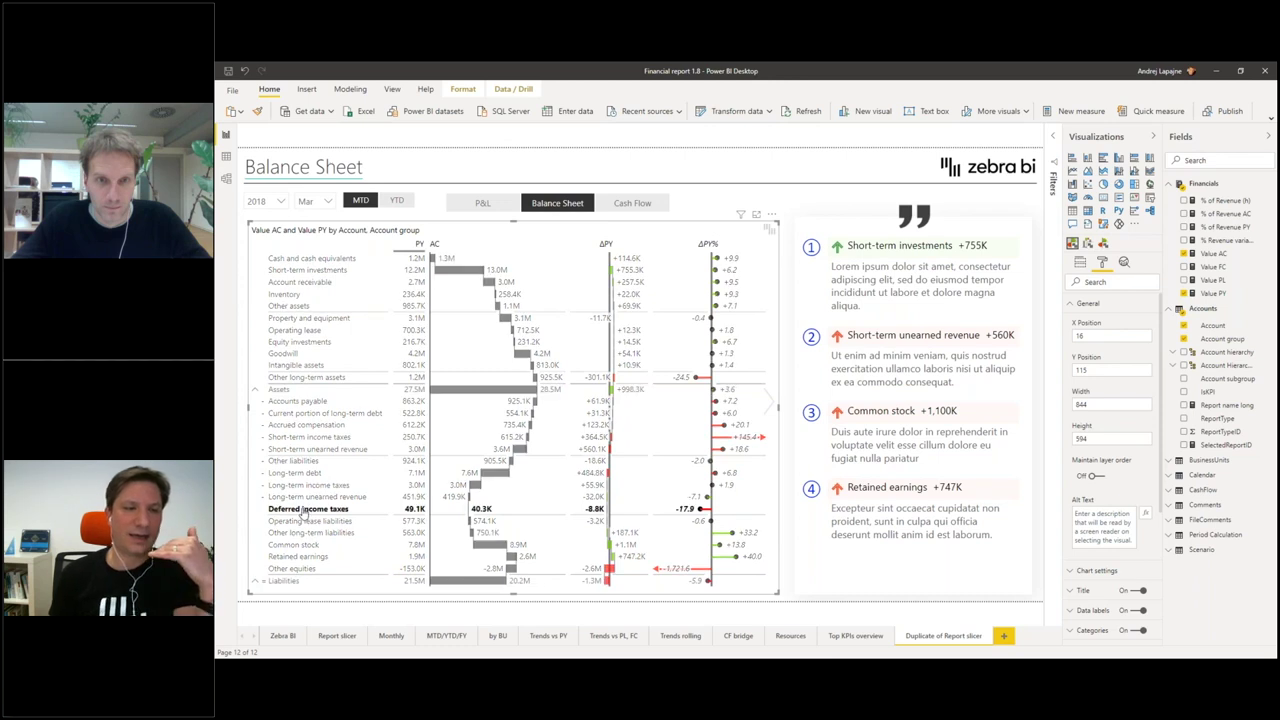
pyautogui.click(304, 517)
pyautogui.click(302, 523)
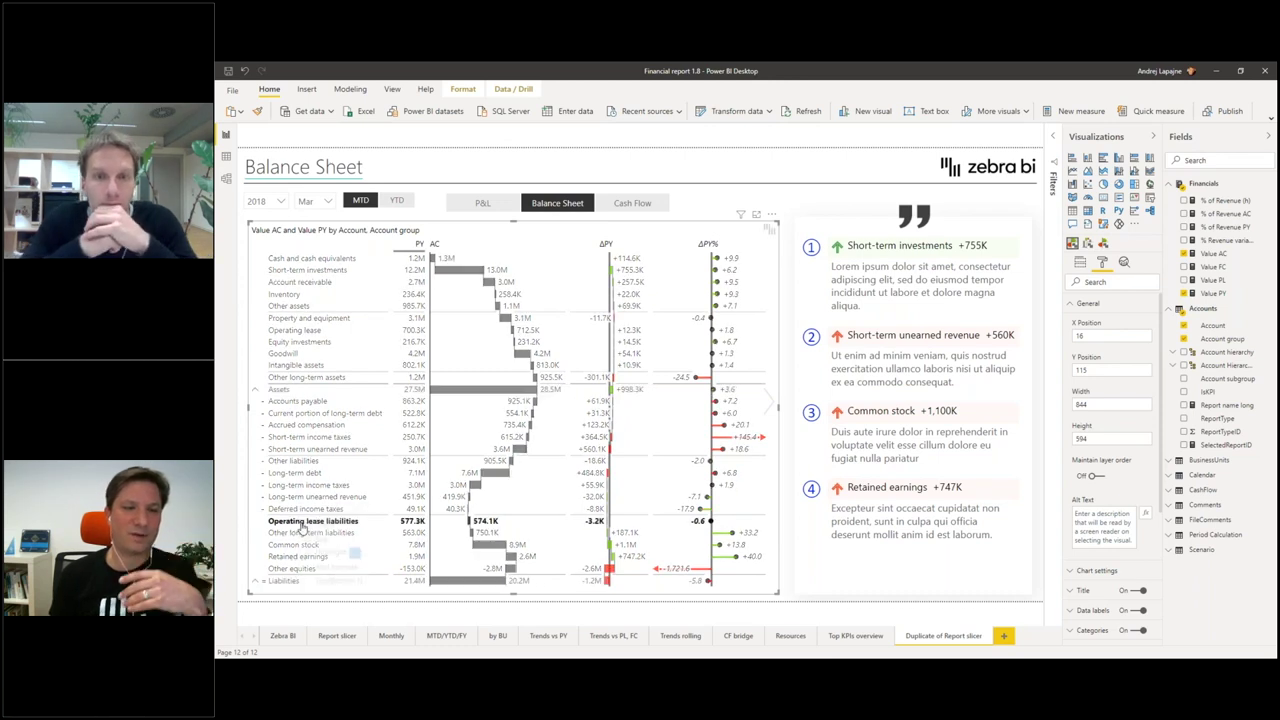
pyautogui.click(307, 529)
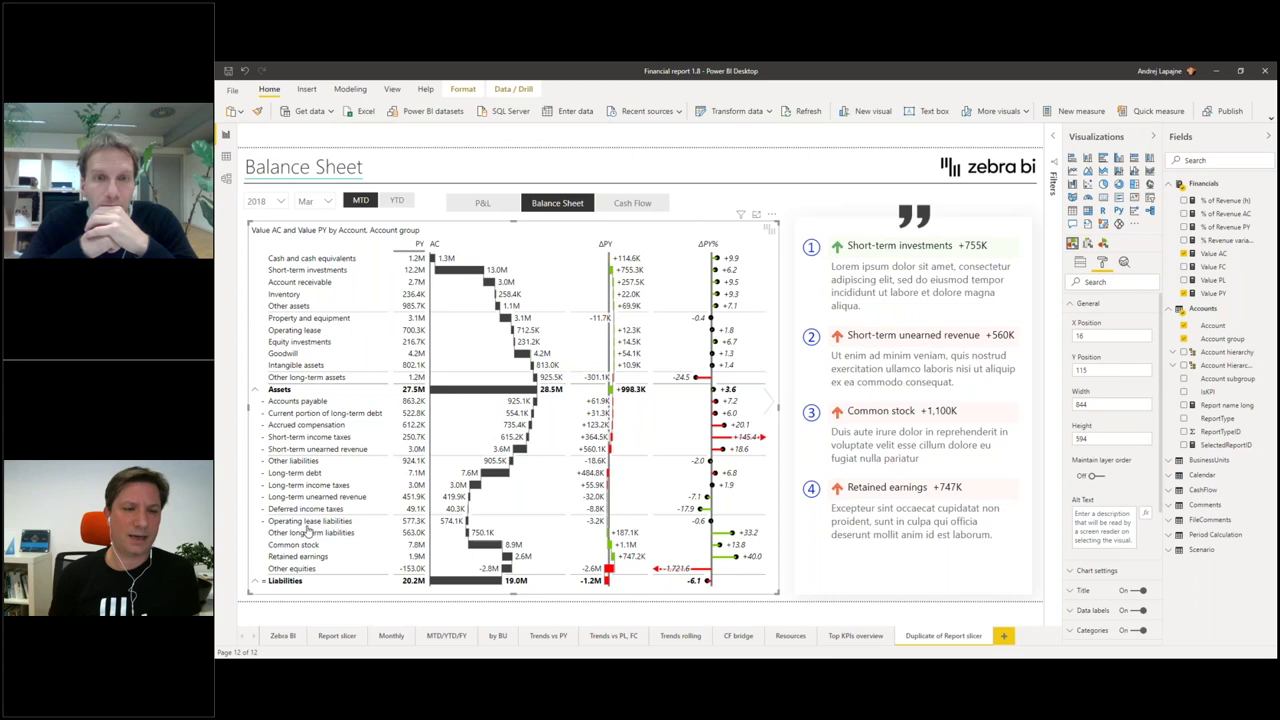
# Step: Invert the Other long-term liabilities and Common stock rows in the Balance Sheet
pyautogui.click(308, 533)
pyautogui.click(310, 540)
pyautogui.click(300, 543)
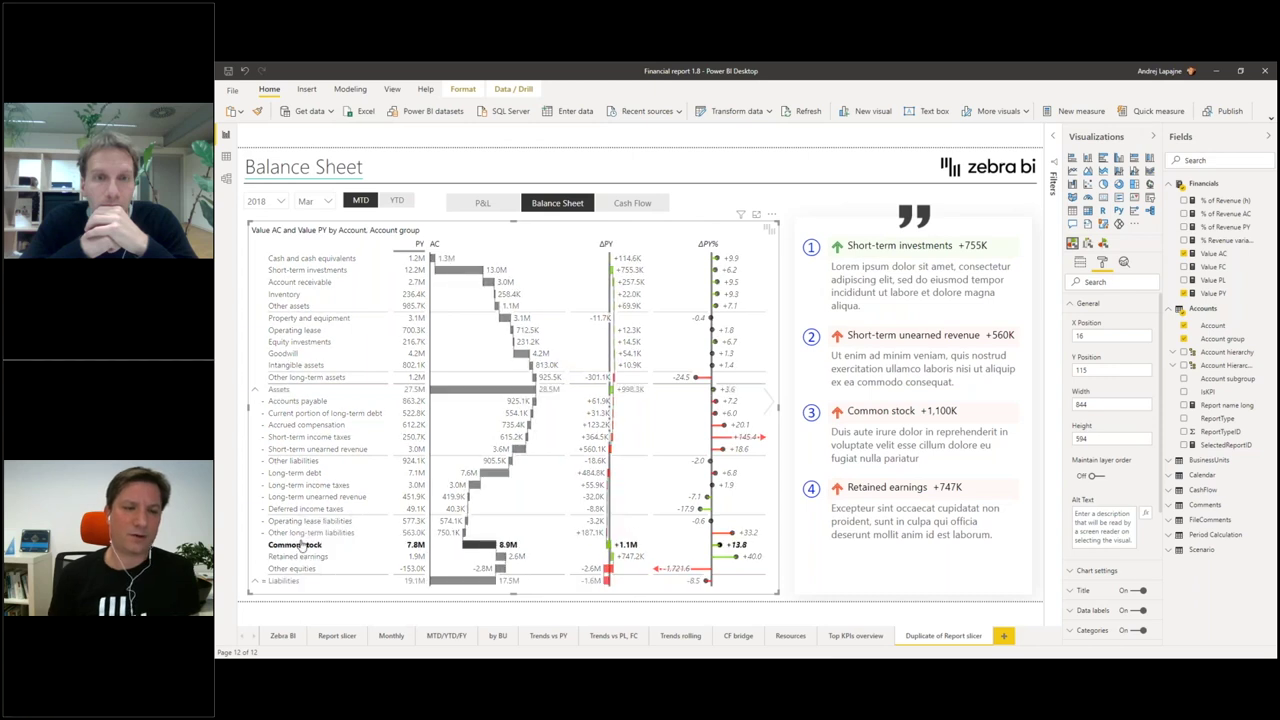
pyautogui.click(310, 553)
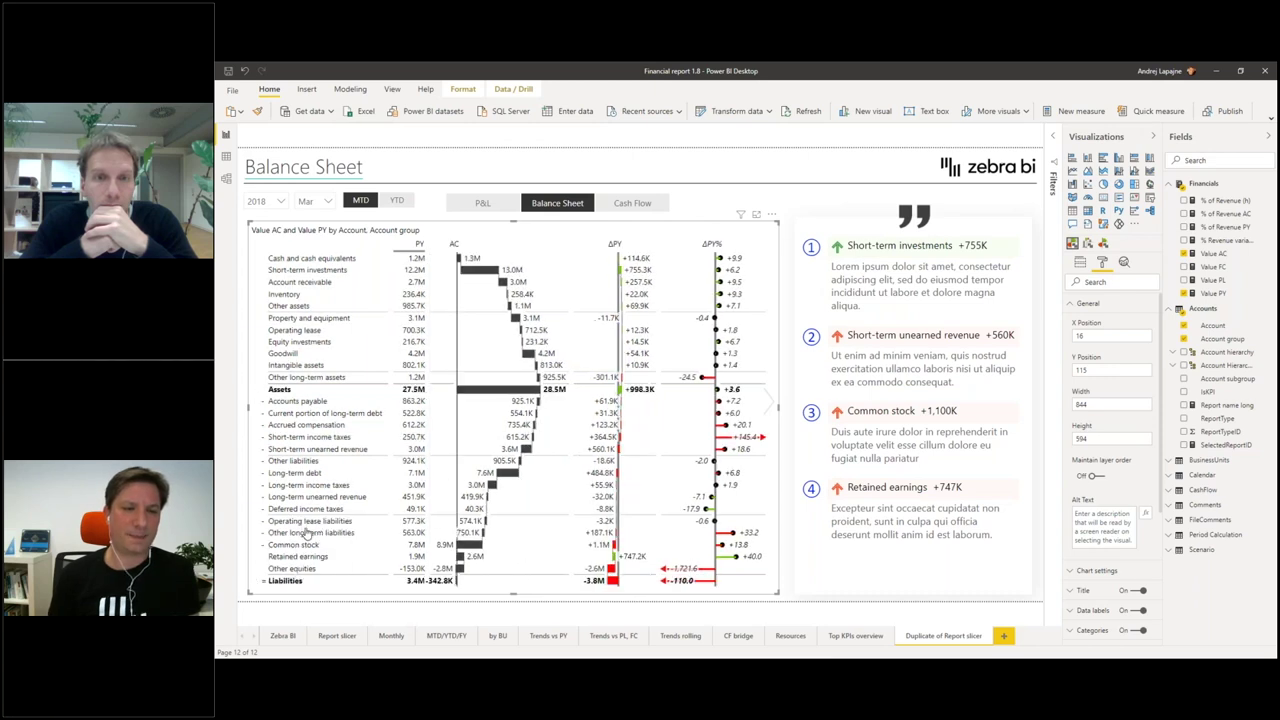
# Step: Invert the Retained earnings and Other equities rows and the Liabilities total in the Balance Sheet
pyautogui.click(290, 556)
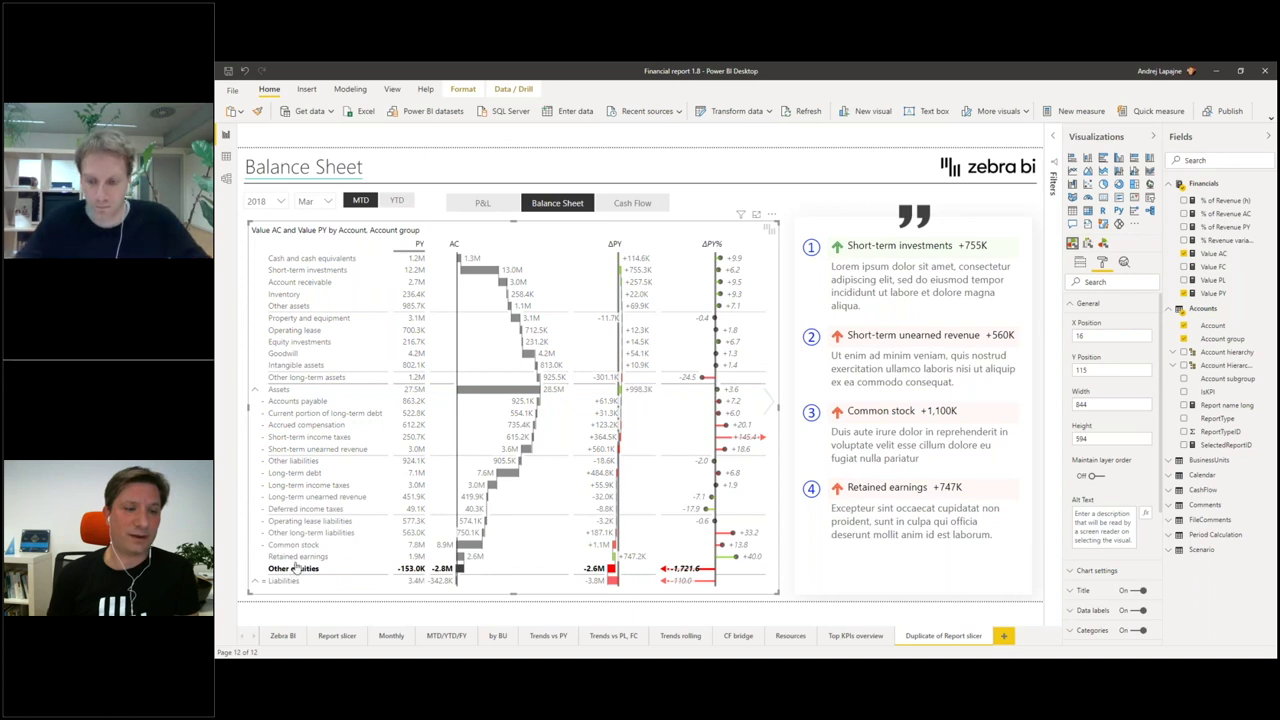
pyautogui.click(297, 560)
pyautogui.click(304, 540)
pyautogui.click(280, 568)
pyautogui.click(288, 558)
pyautogui.click(292, 526)
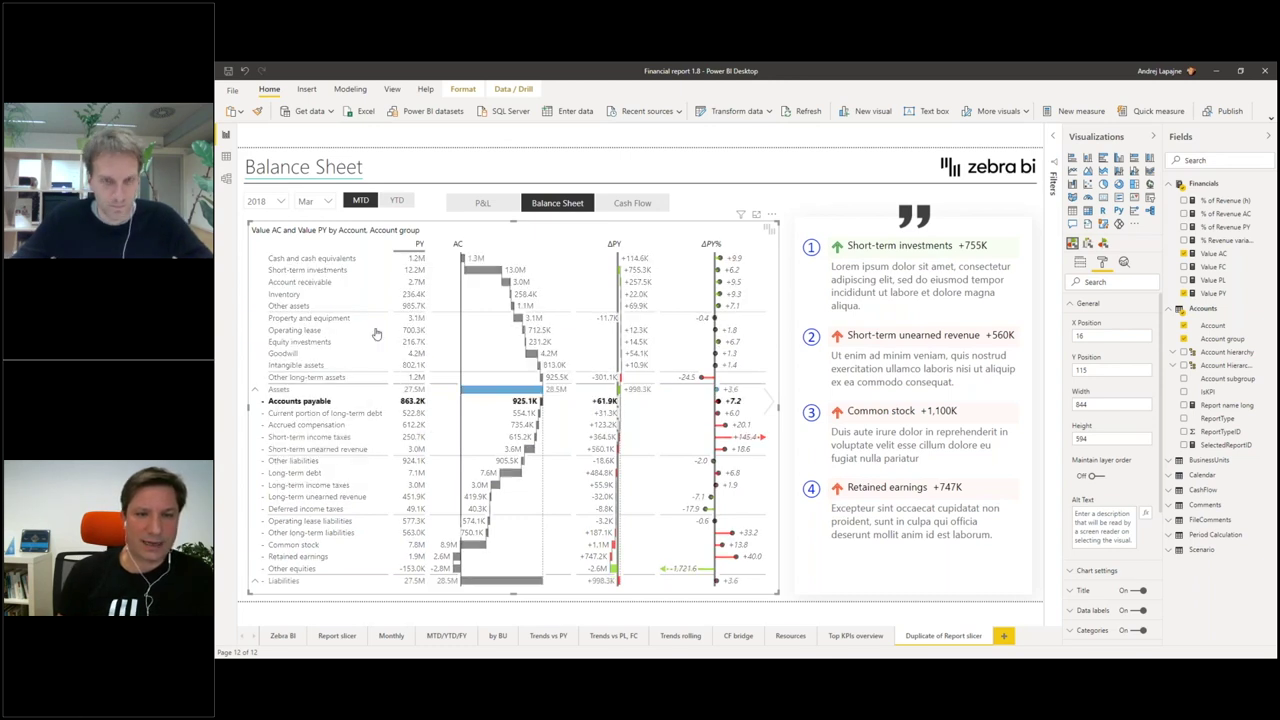
# Step: Switch the report back to P&L with the slicer and select the comment list beside the chart
pyautogui.click(680, 204)
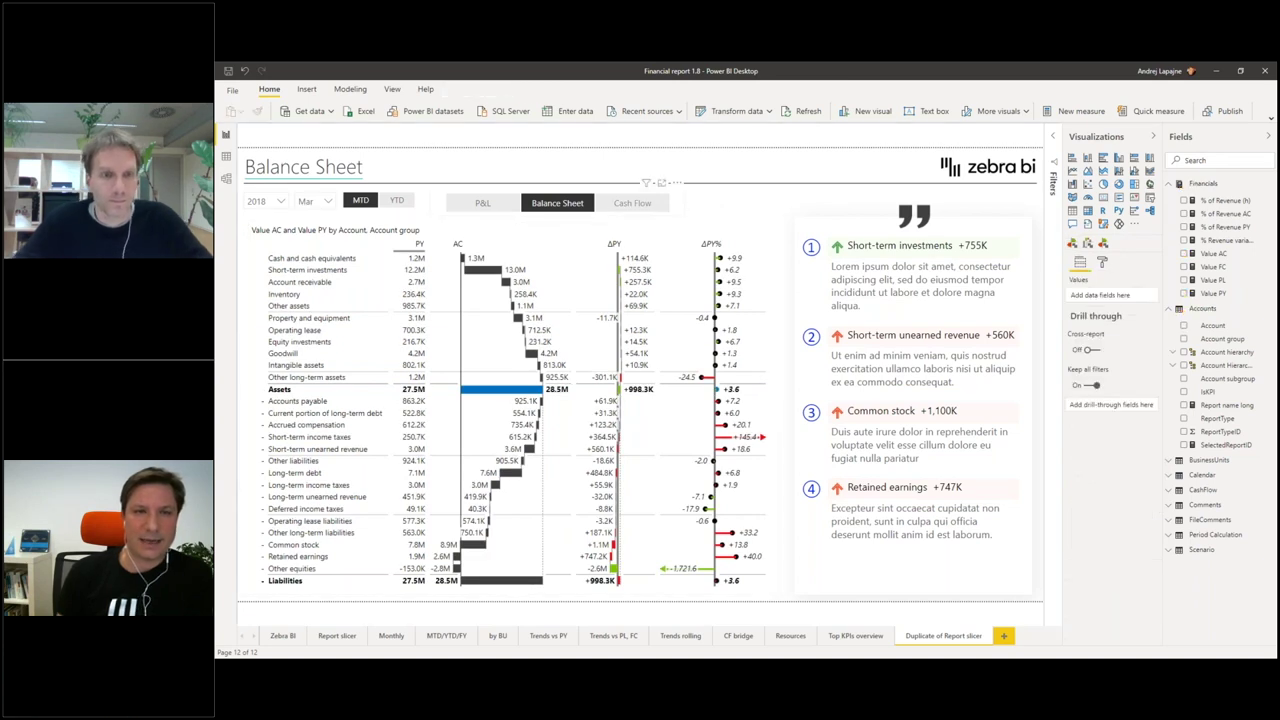
pyautogui.click(478, 206)
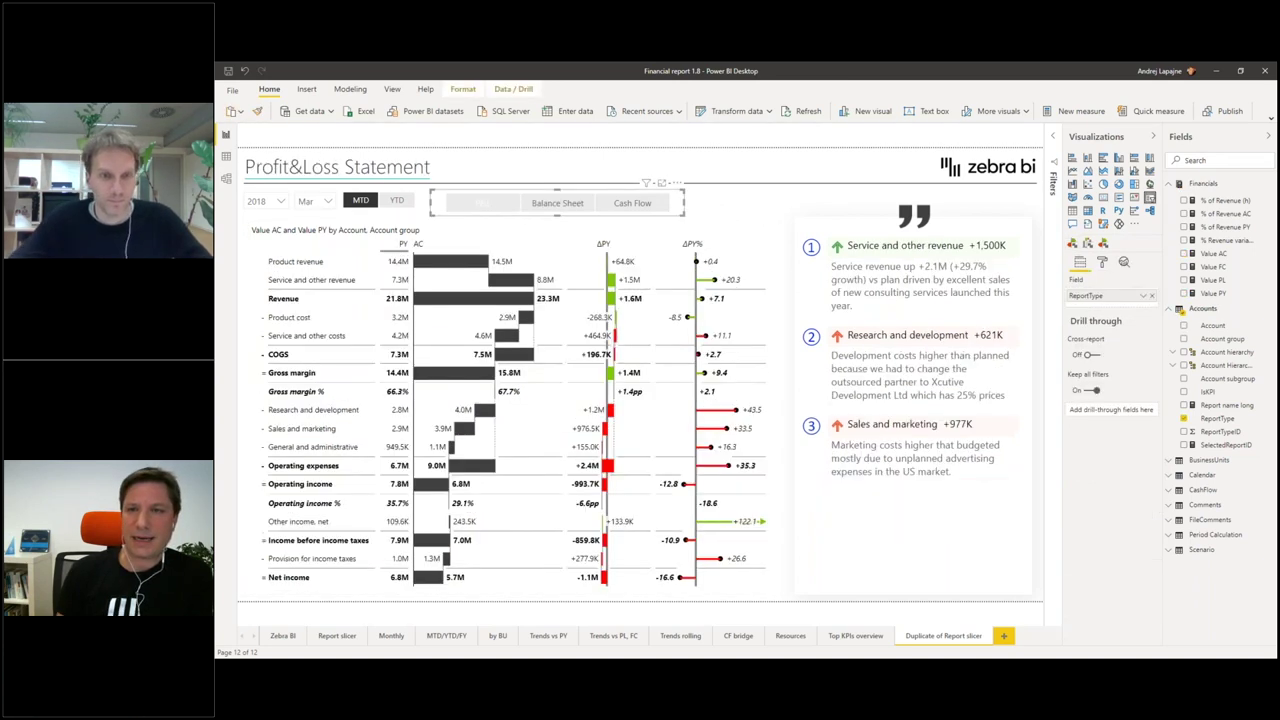
pyautogui.click(867, 226)
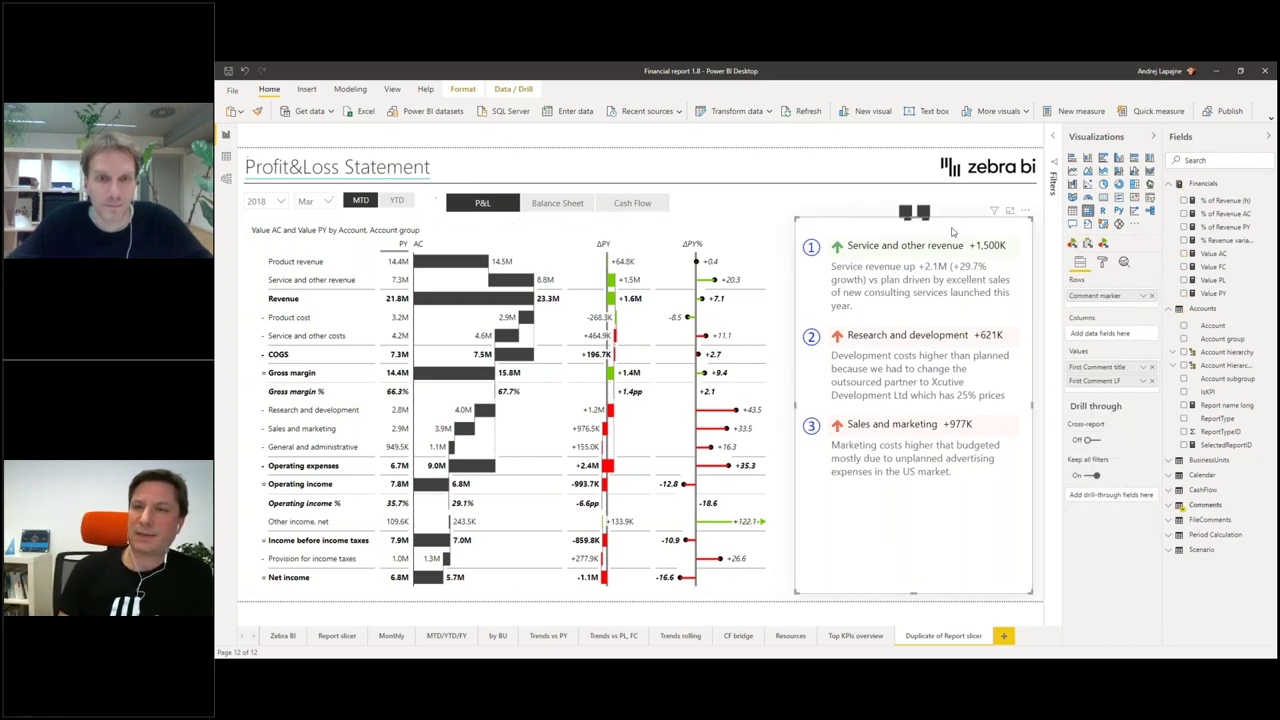
pyautogui.moveTo(1030, 215); pyautogui.dragTo(1026, 214)
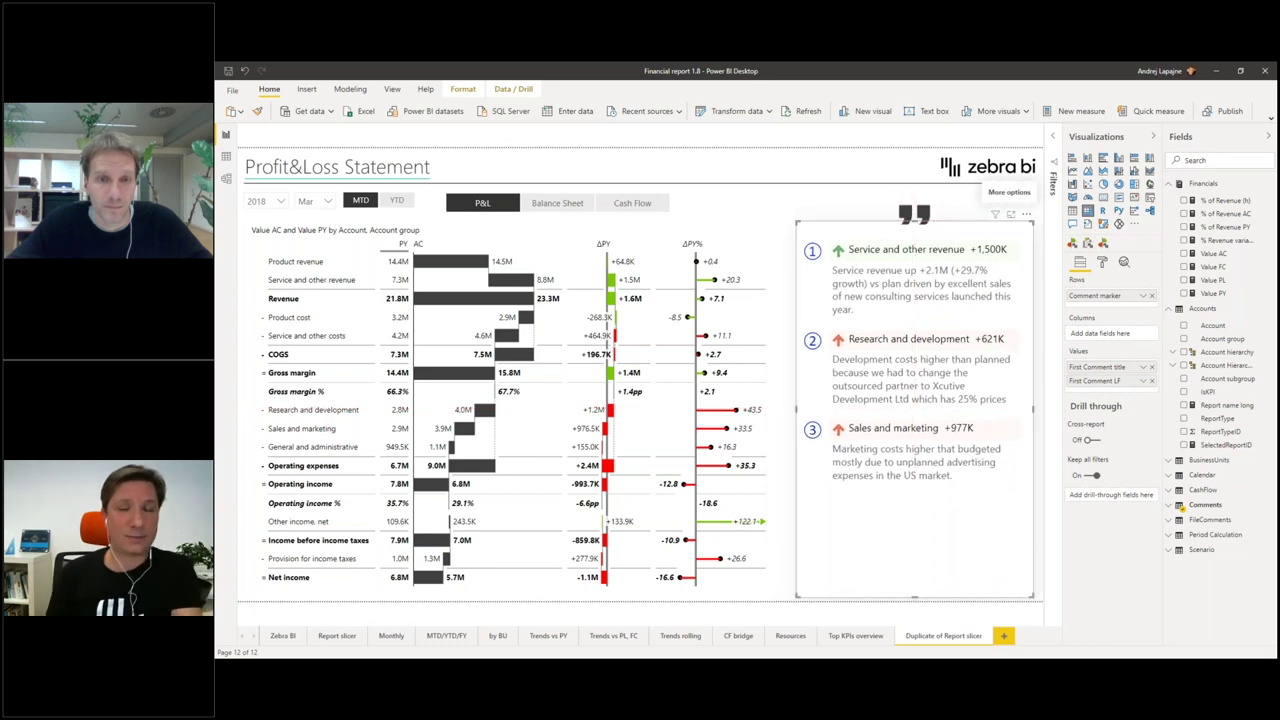
pyautogui.moveTo(1026, 216); pyautogui.dragTo(1026, 214)
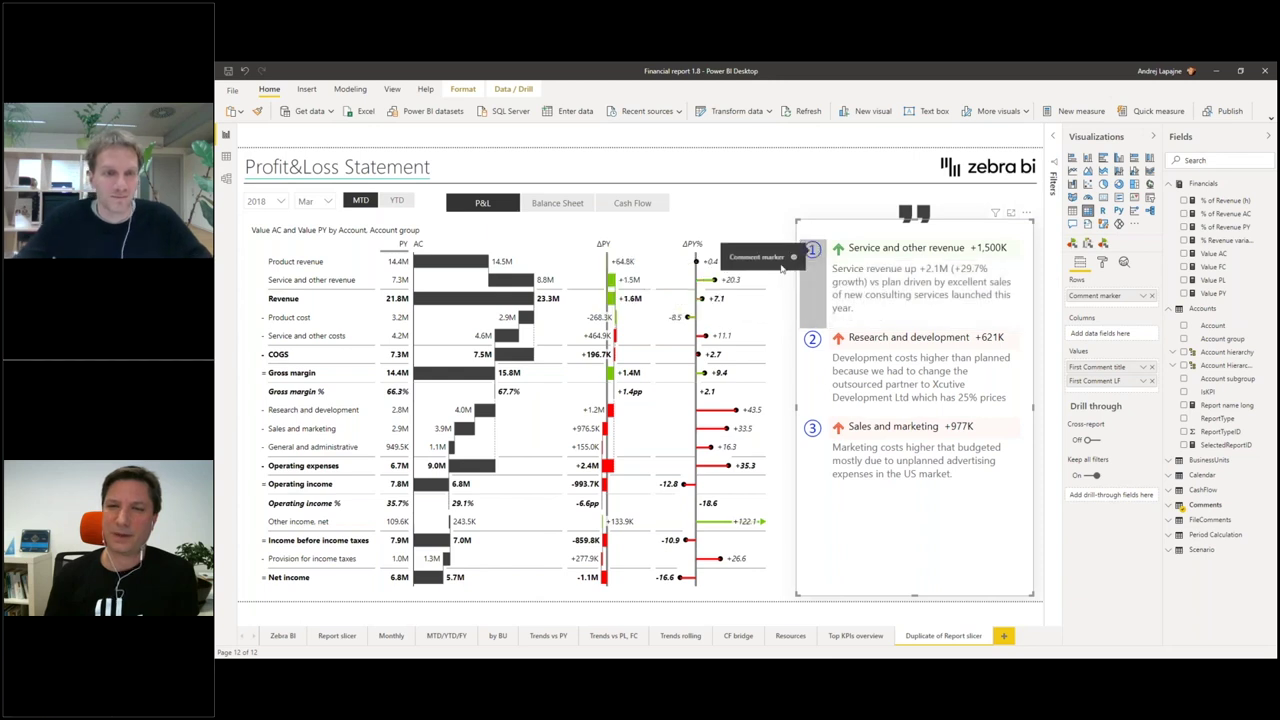
pyautogui.click(727, 236)
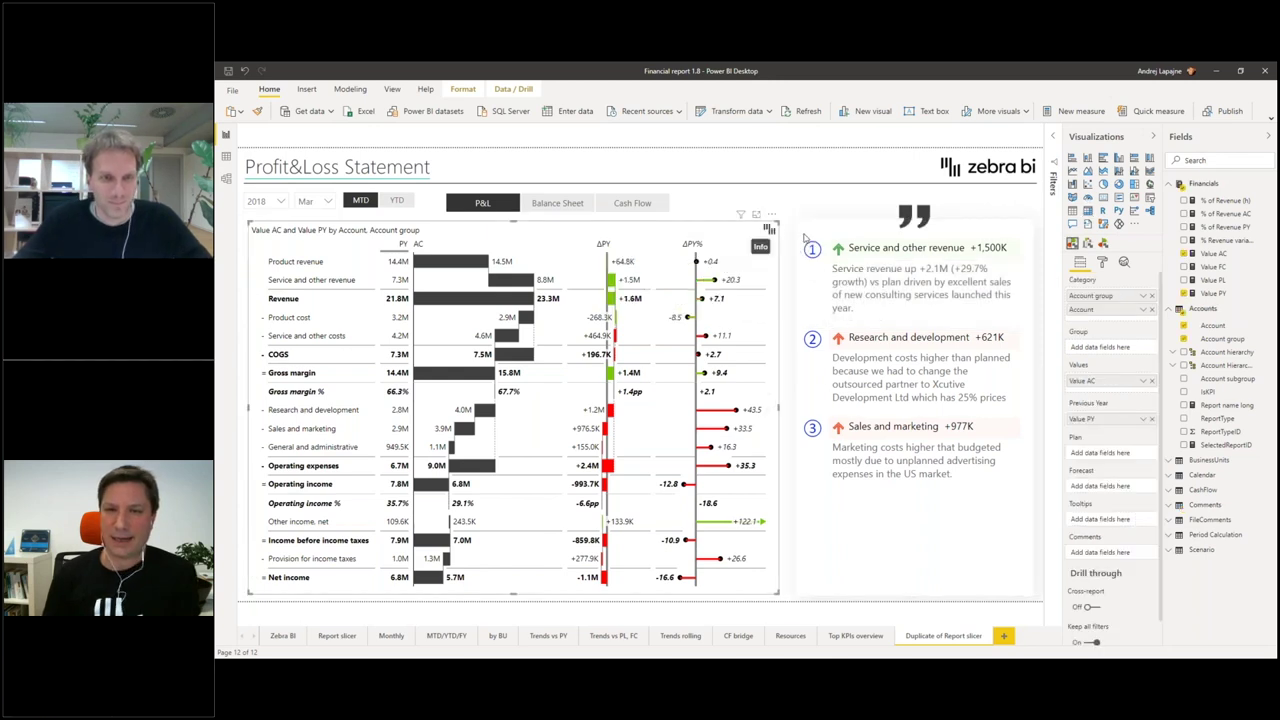
pyautogui.click(866, 233)
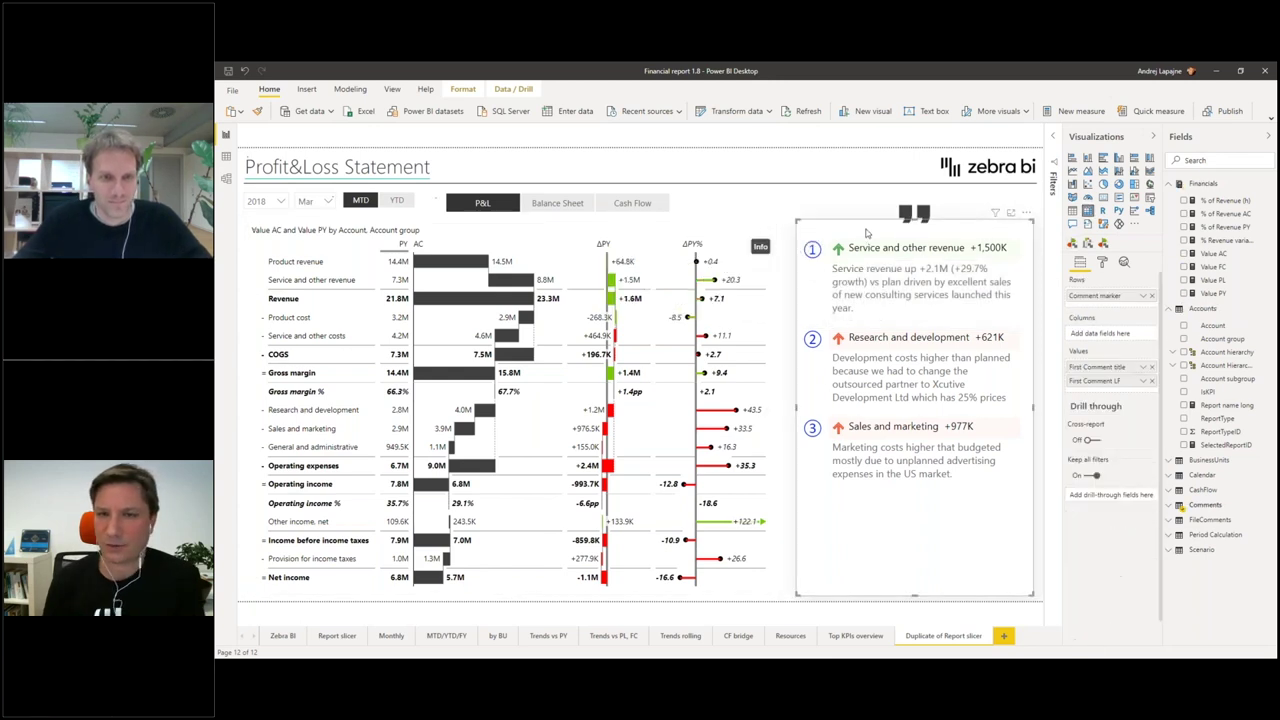
# Step: Highlight the Revenue and Service and other revenue rows in the P&L chart and compare them with the matching numbered comment
pyautogui.click(671, 235)
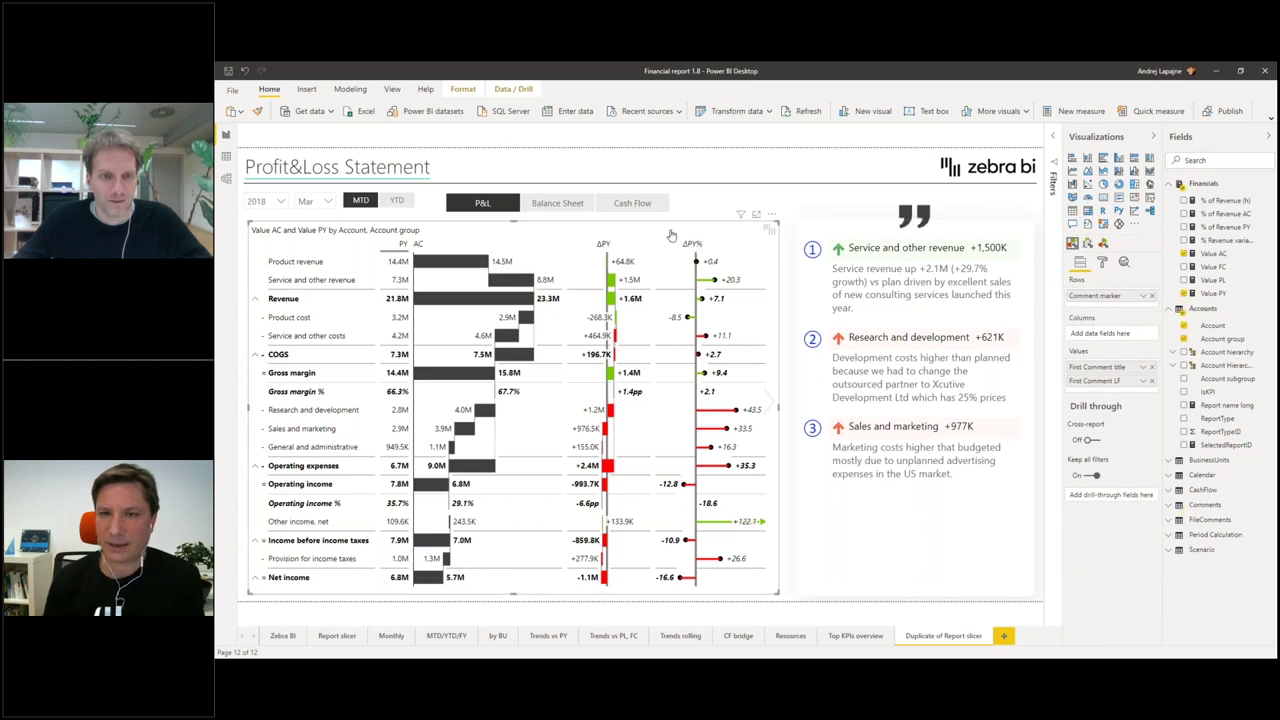
pyautogui.click(634, 303)
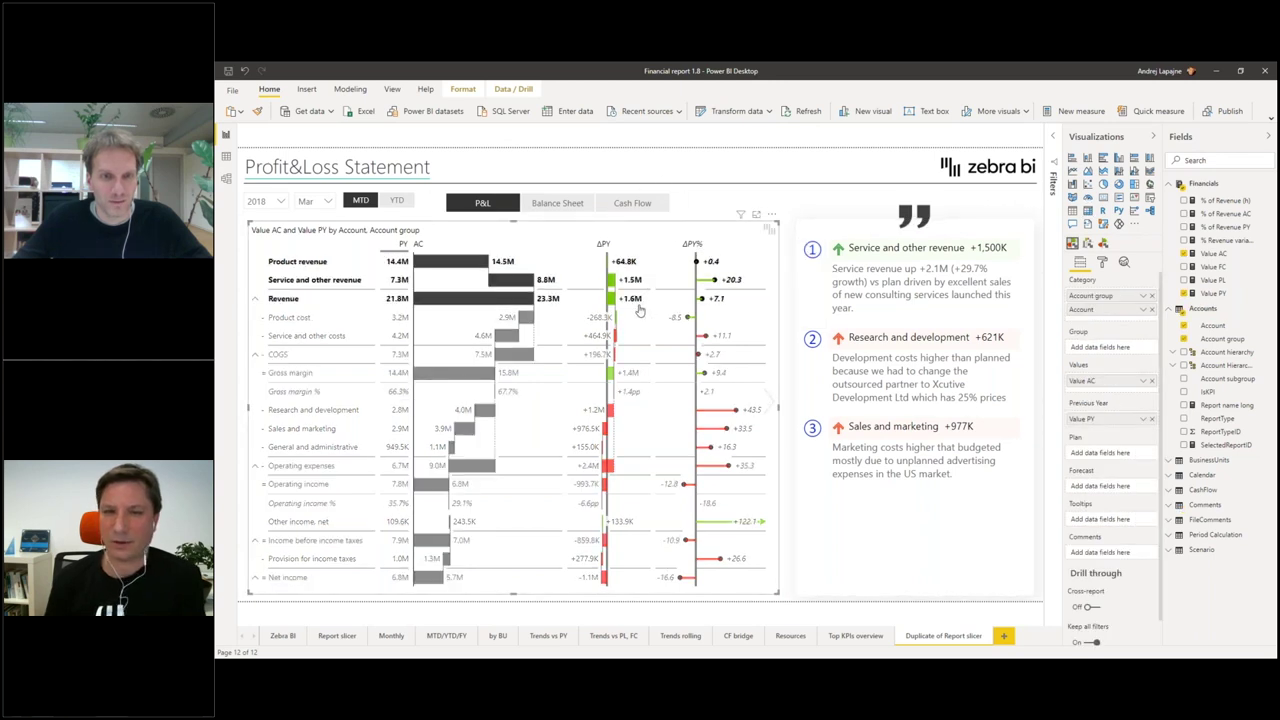
pyautogui.click(590, 306)
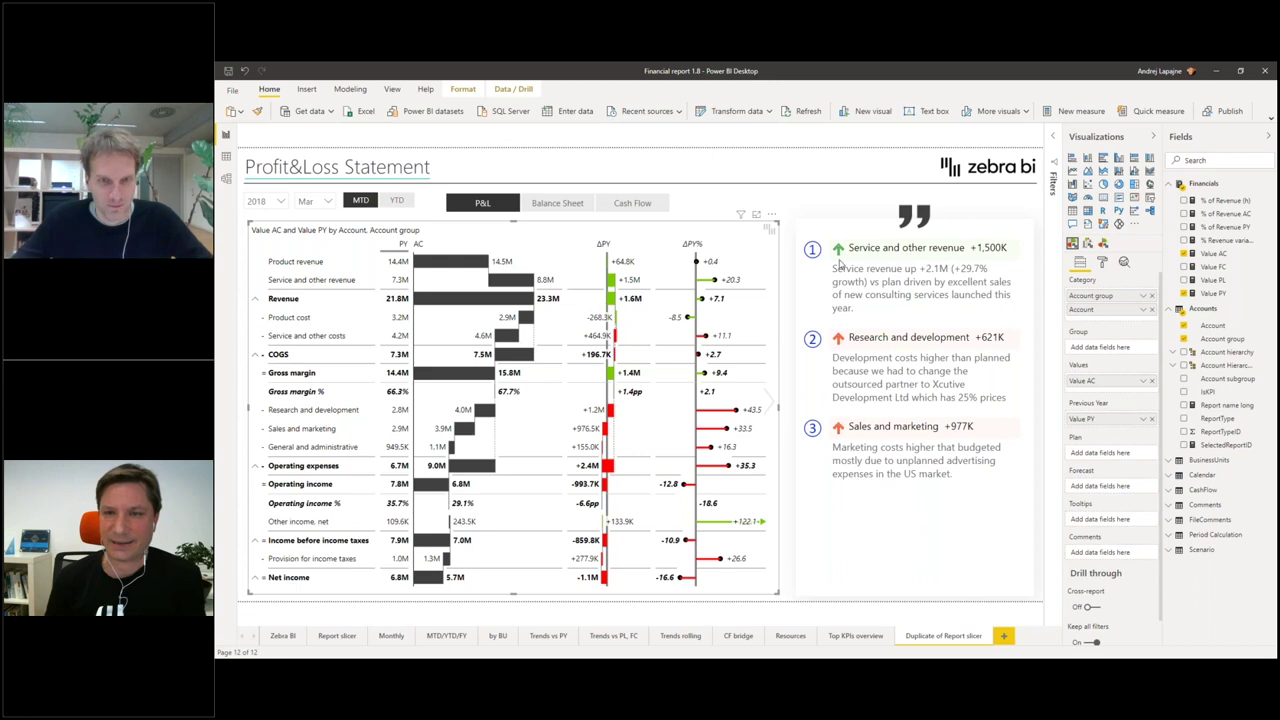
pyautogui.click(614, 285)
pyautogui.click(613, 287)
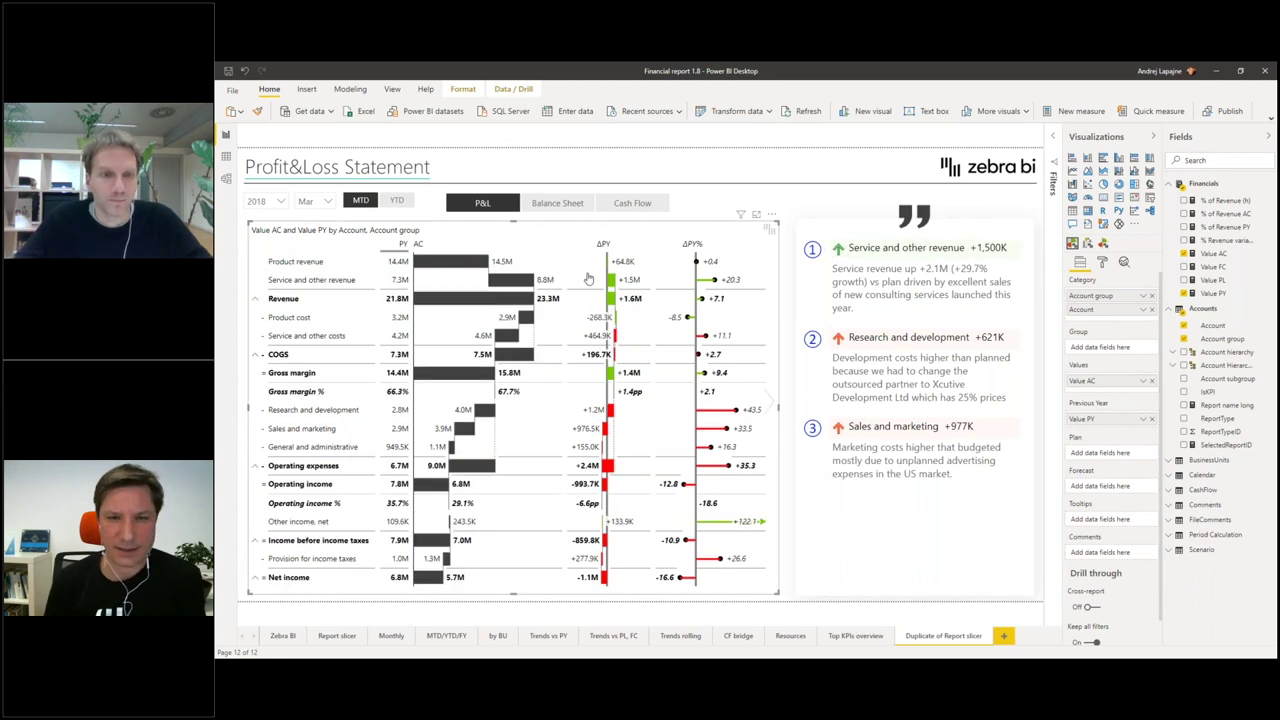
pyautogui.click(613, 287)
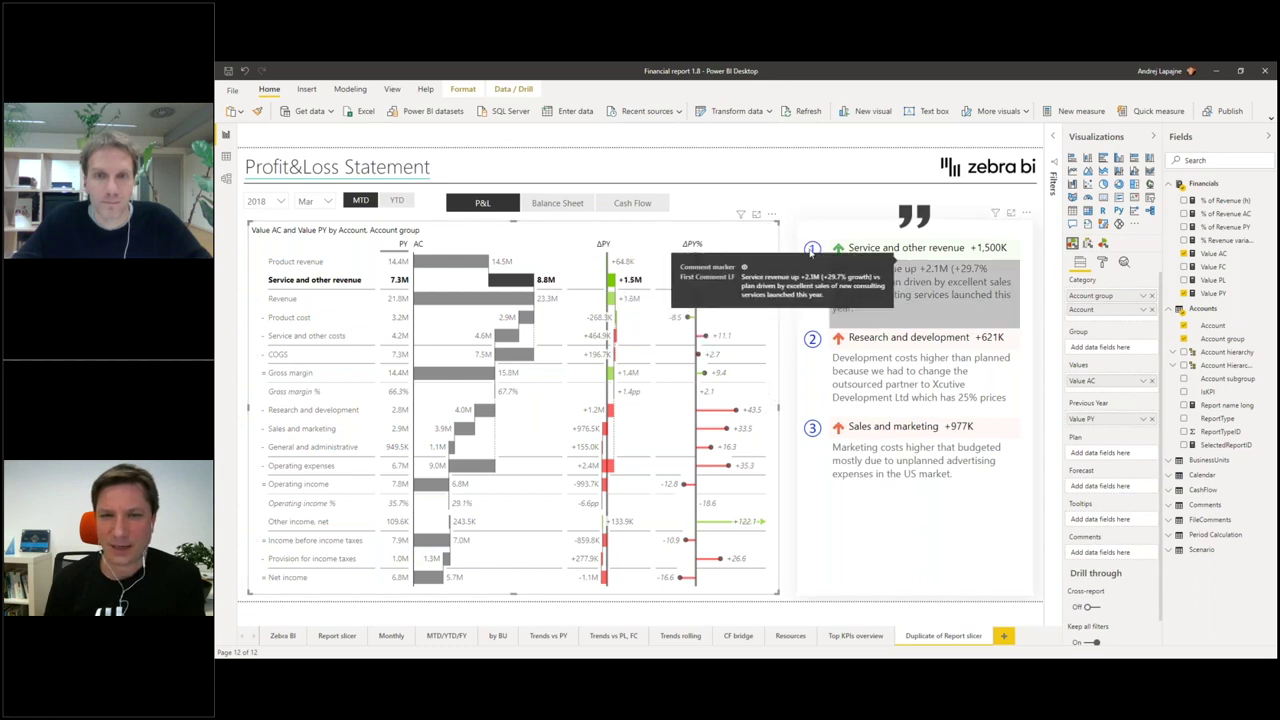
pyautogui.click(905, 345)
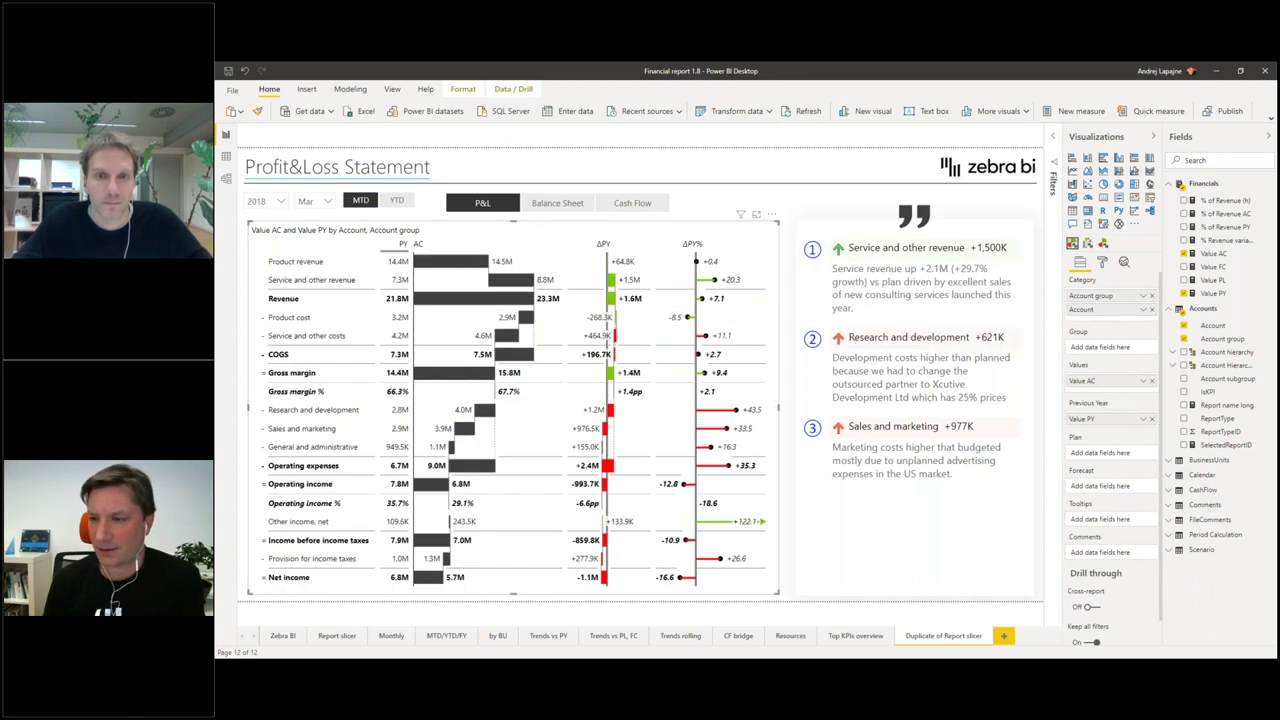
# Step: Add the CommentNum and Comment fields from the Comments table to the P&L chart's Comments
pyautogui.click(1169, 506)
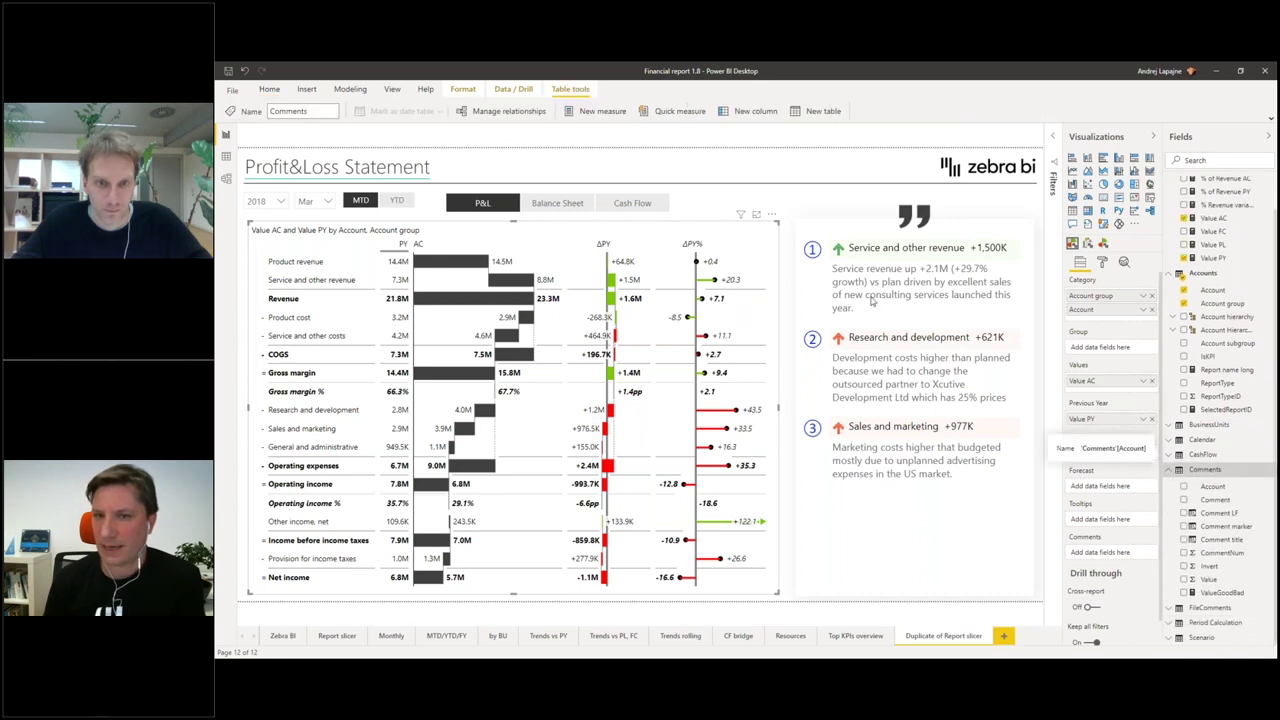
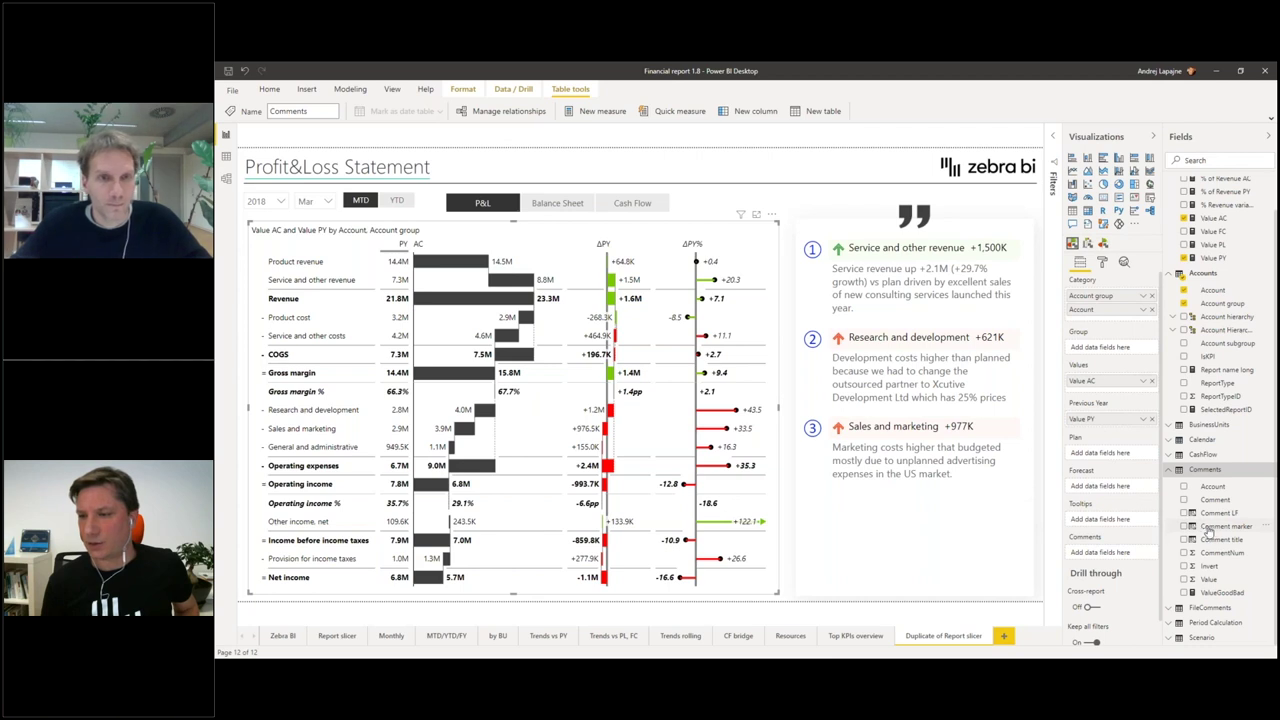
pyautogui.moveTo(1222, 560); pyautogui.dragTo(805, 250)
pyautogui.moveTo(808, 297); pyautogui.dragTo(1224, 530)
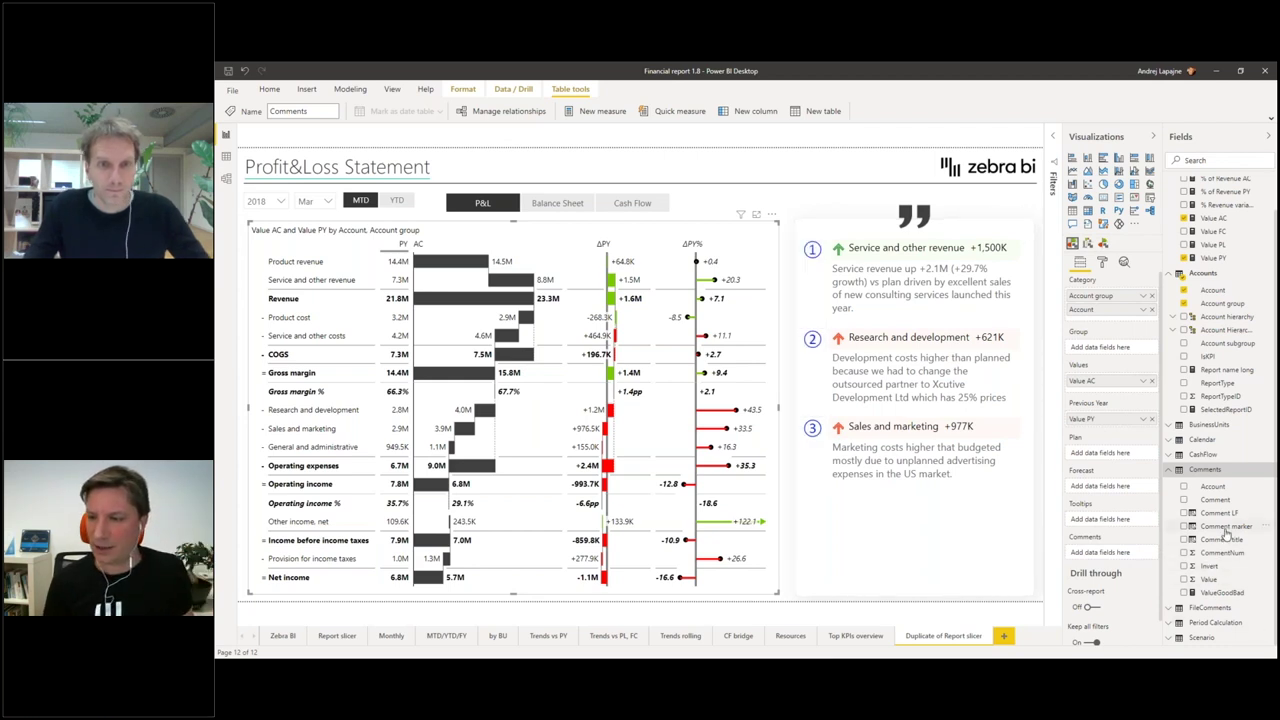
pyautogui.moveTo(1224, 555); pyautogui.dragTo(1124, 557)
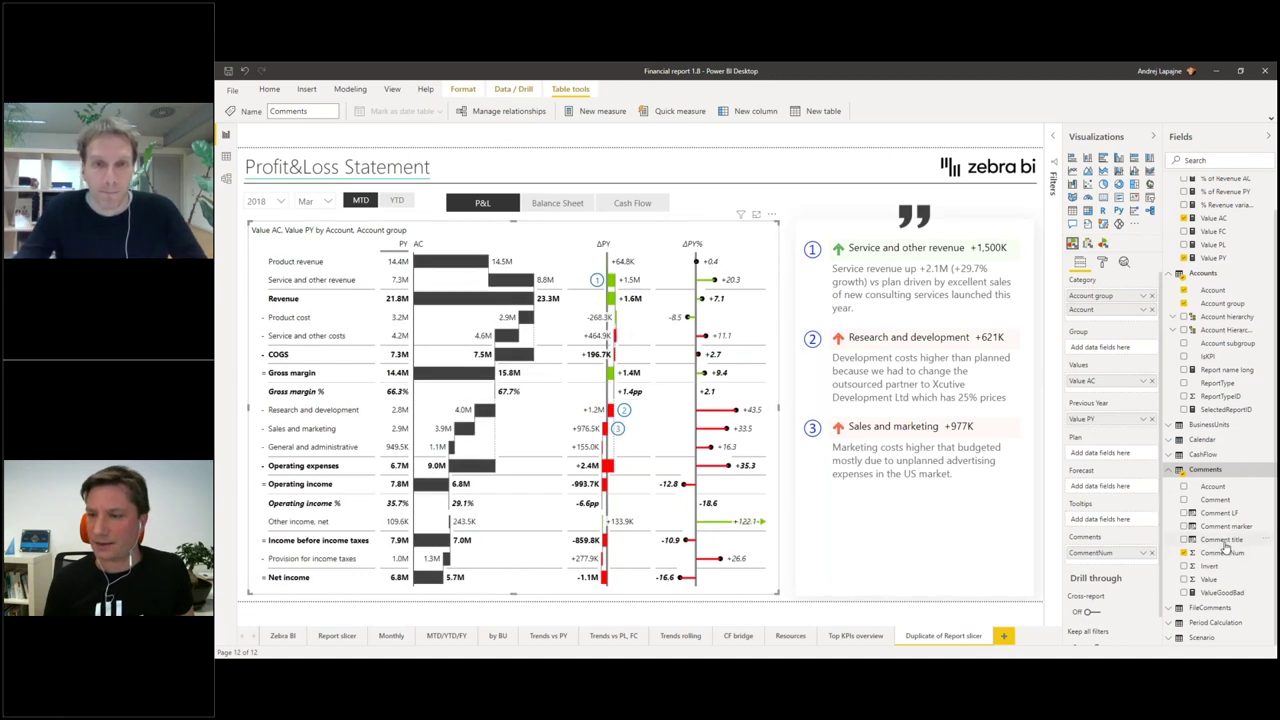
pyautogui.moveTo(1218, 503); pyautogui.dragTo(1128, 565)
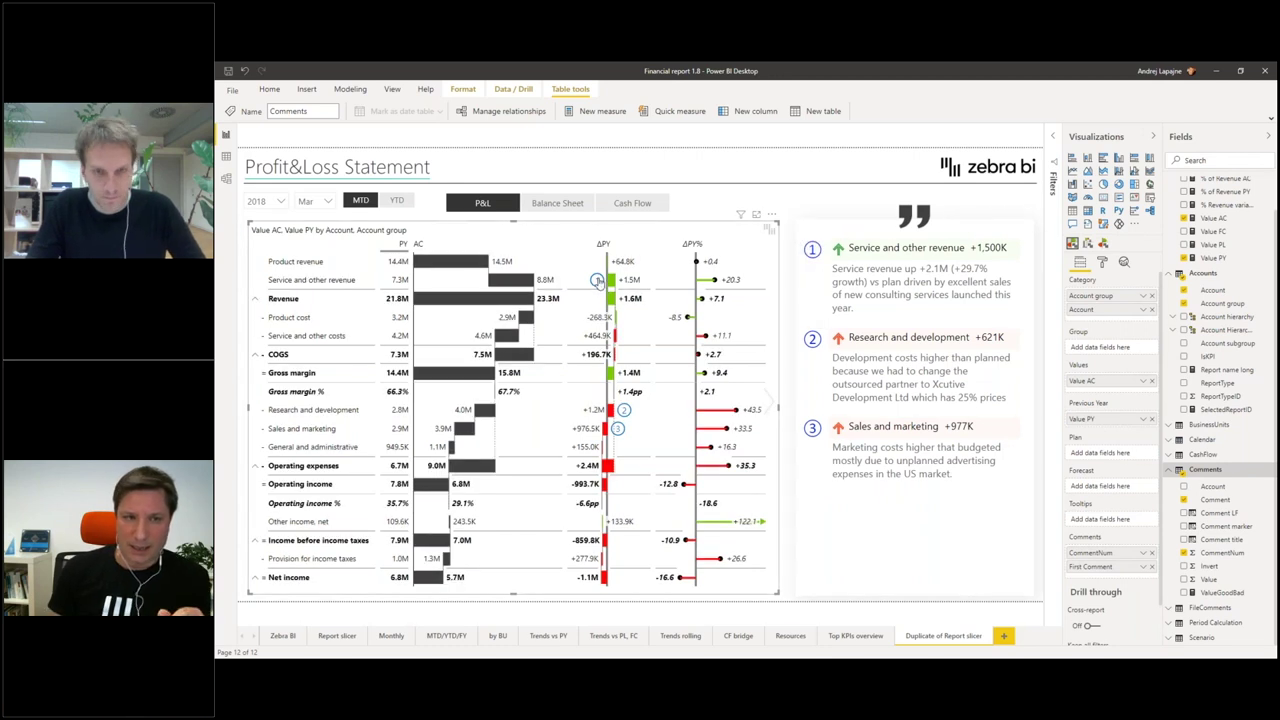
# Step: Examine the comment markers in the variance column and the comment tooltip for Service and other revenue
pyautogui.moveTo(597, 281)
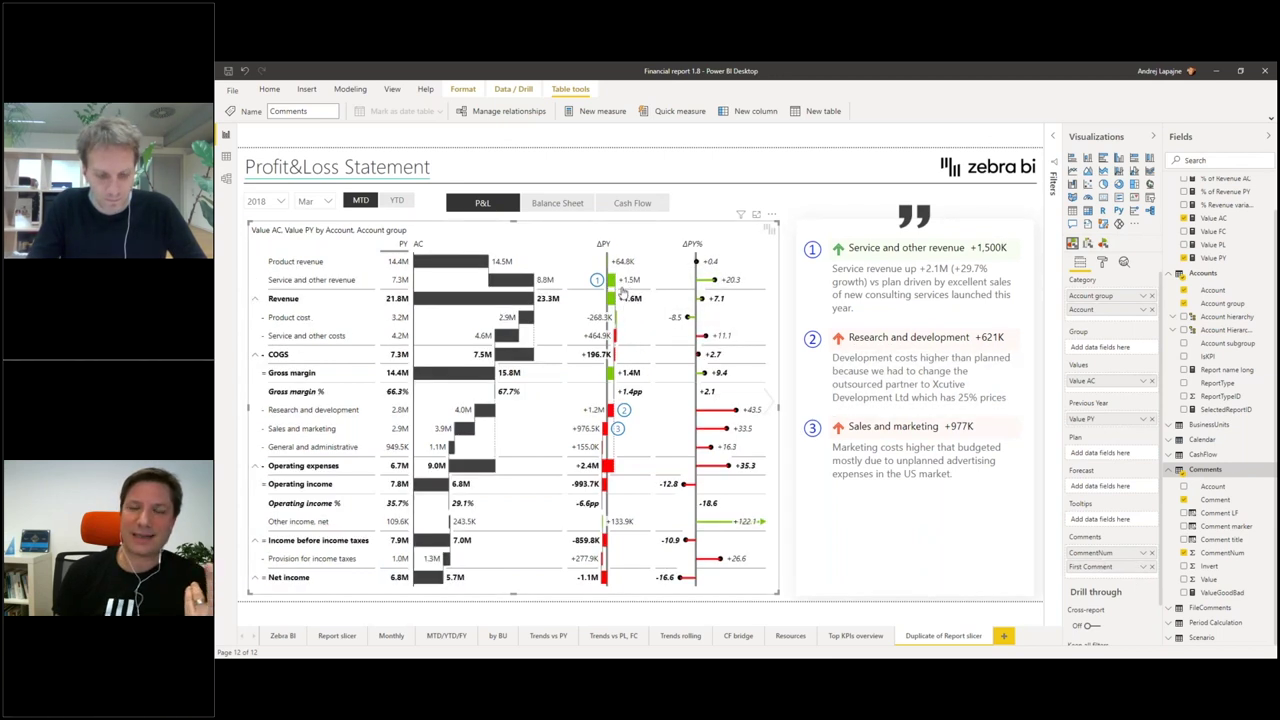
pyautogui.click(615, 284)
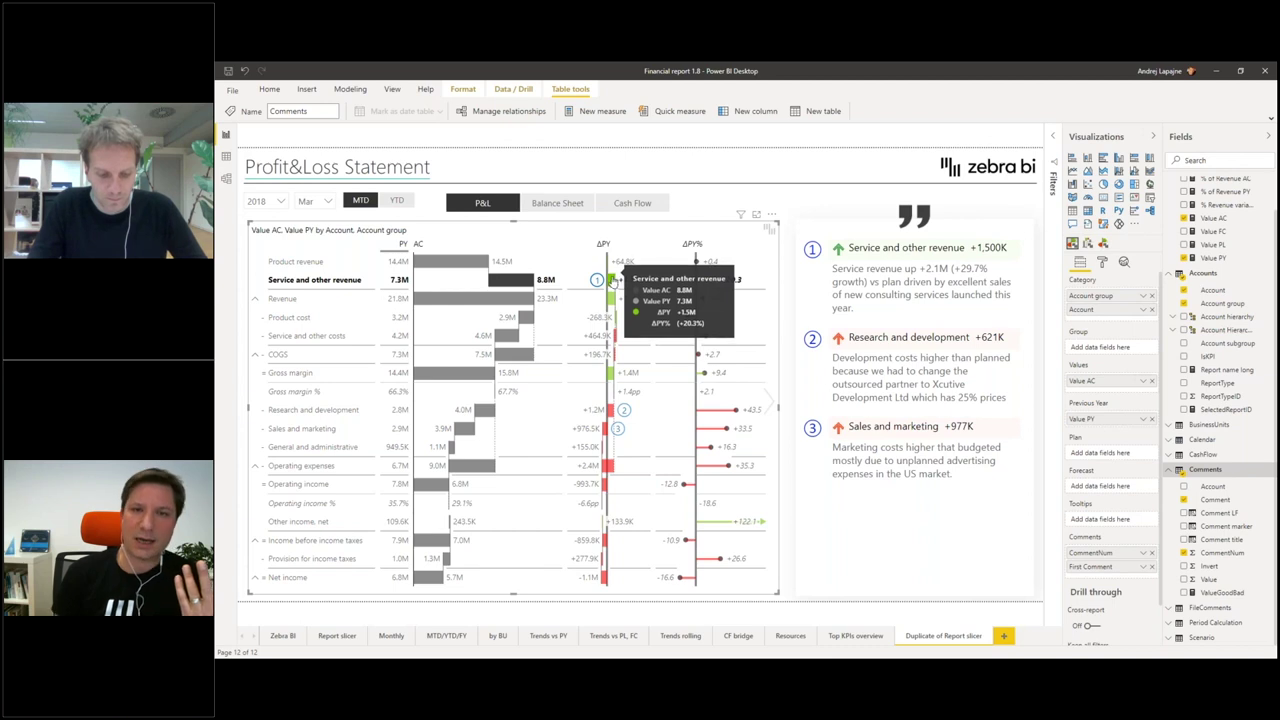
pyautogui.click(597, 281)
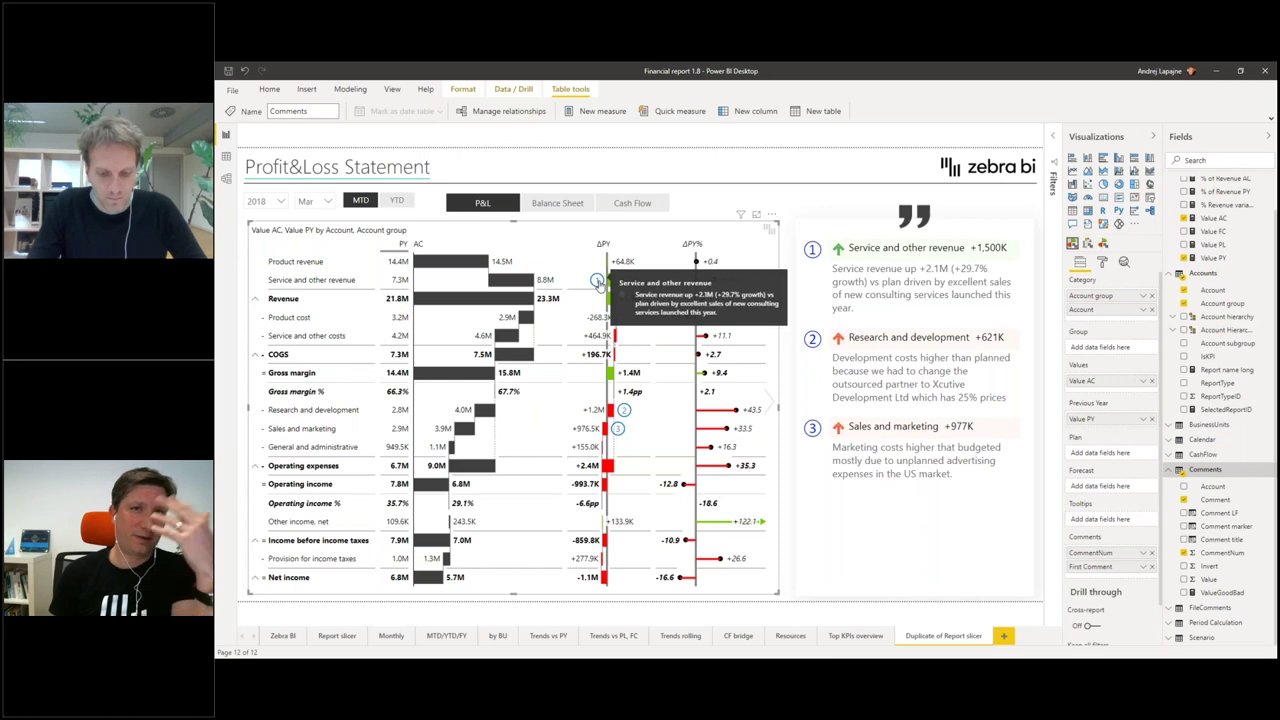
pyautogui.moveTo(625, 412)
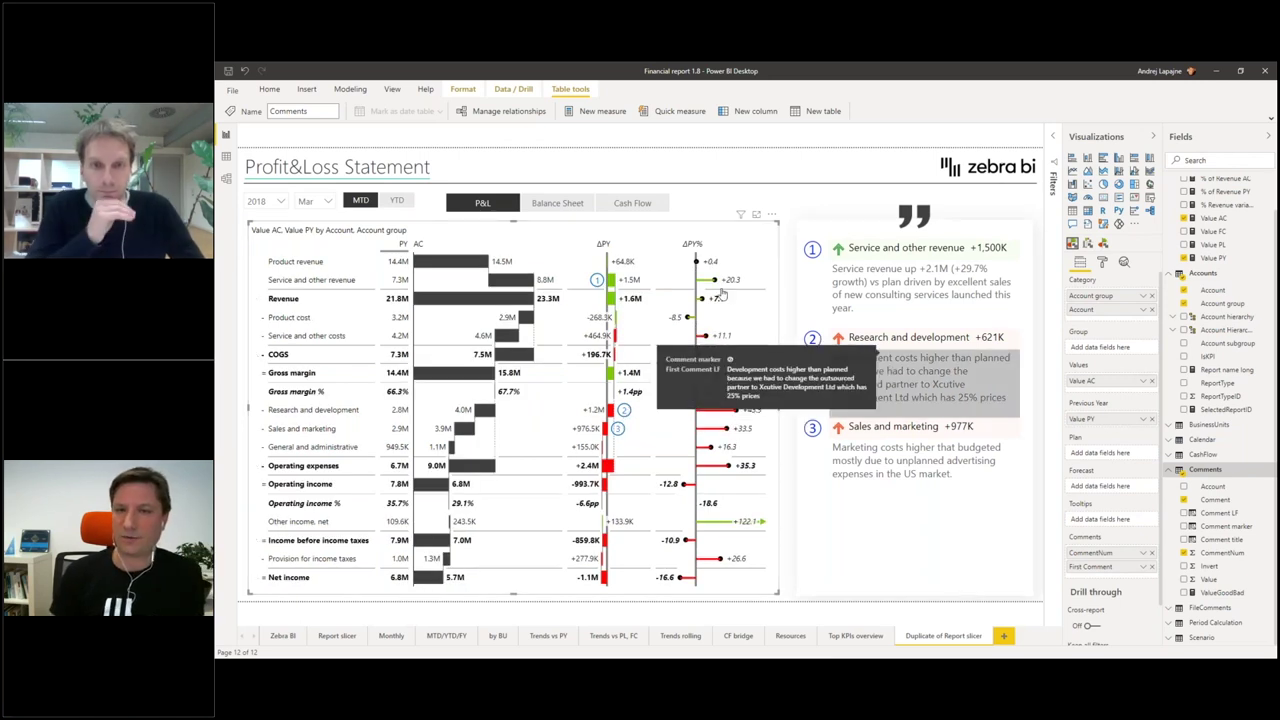
pyautogui.click(766, 268)
pyautogui.click(767, 276)
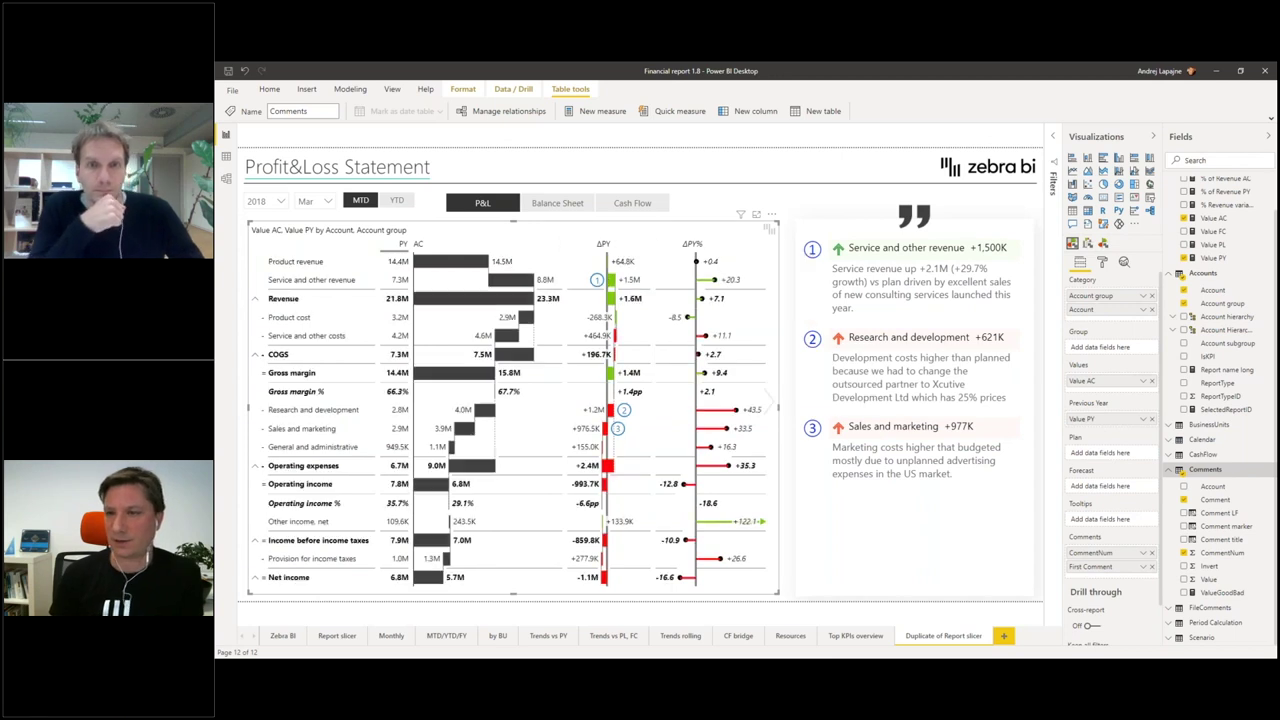
# Step: Set the P&L chart's tooltip background color to a light blue theme color and check it at the Service and other revenue marker
pyautogui.click(1102, 261)
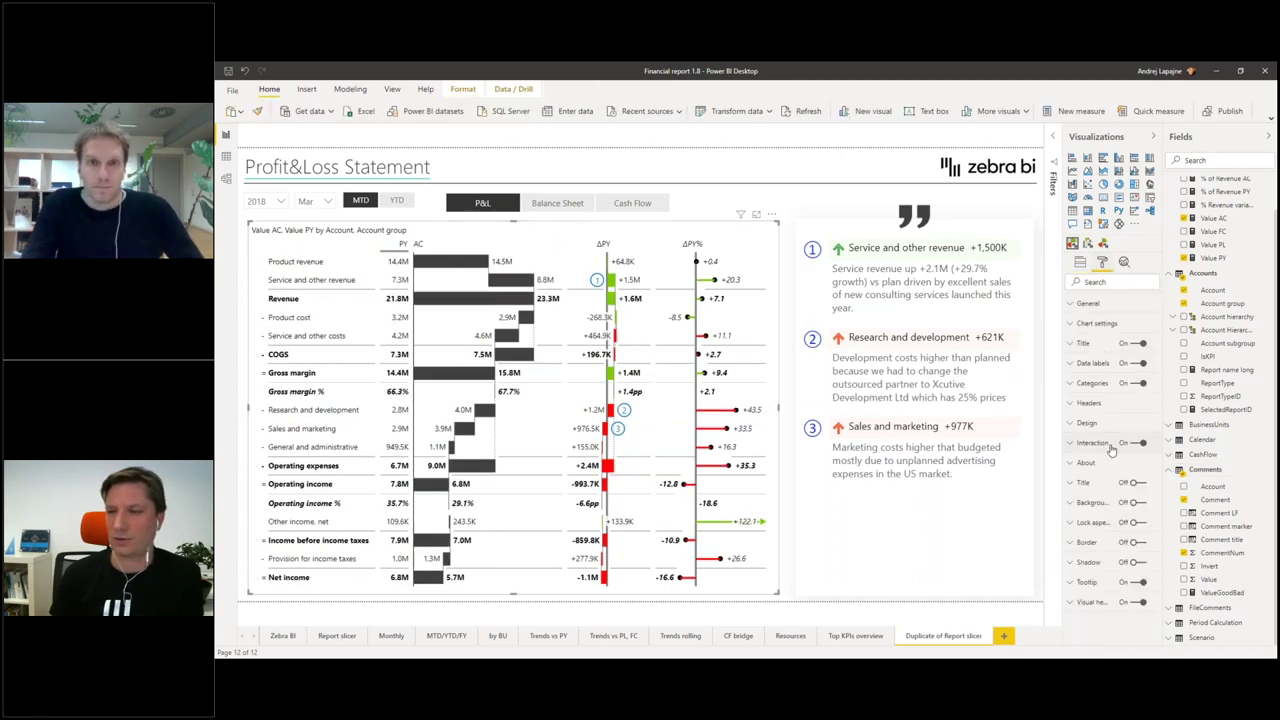
pyautogui.click(1074, 583)
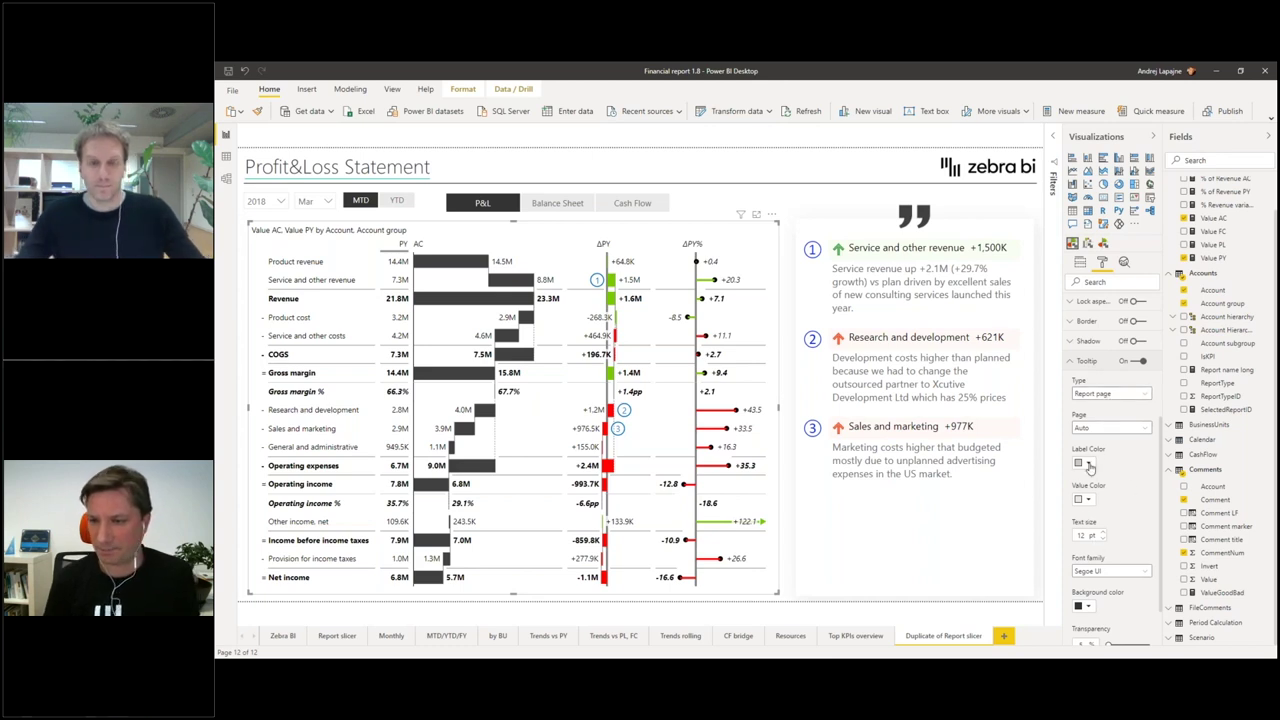
pyautogui.click(1092, 607)
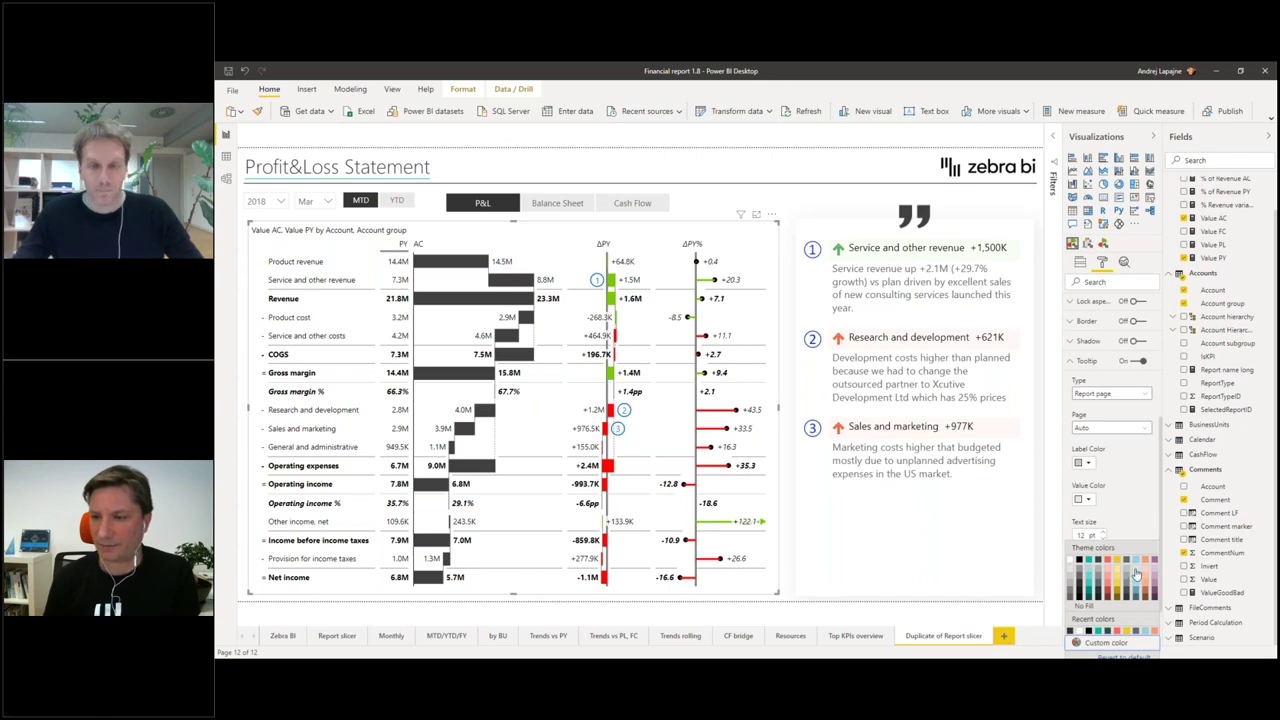
pyautogui.click(1135, 575)
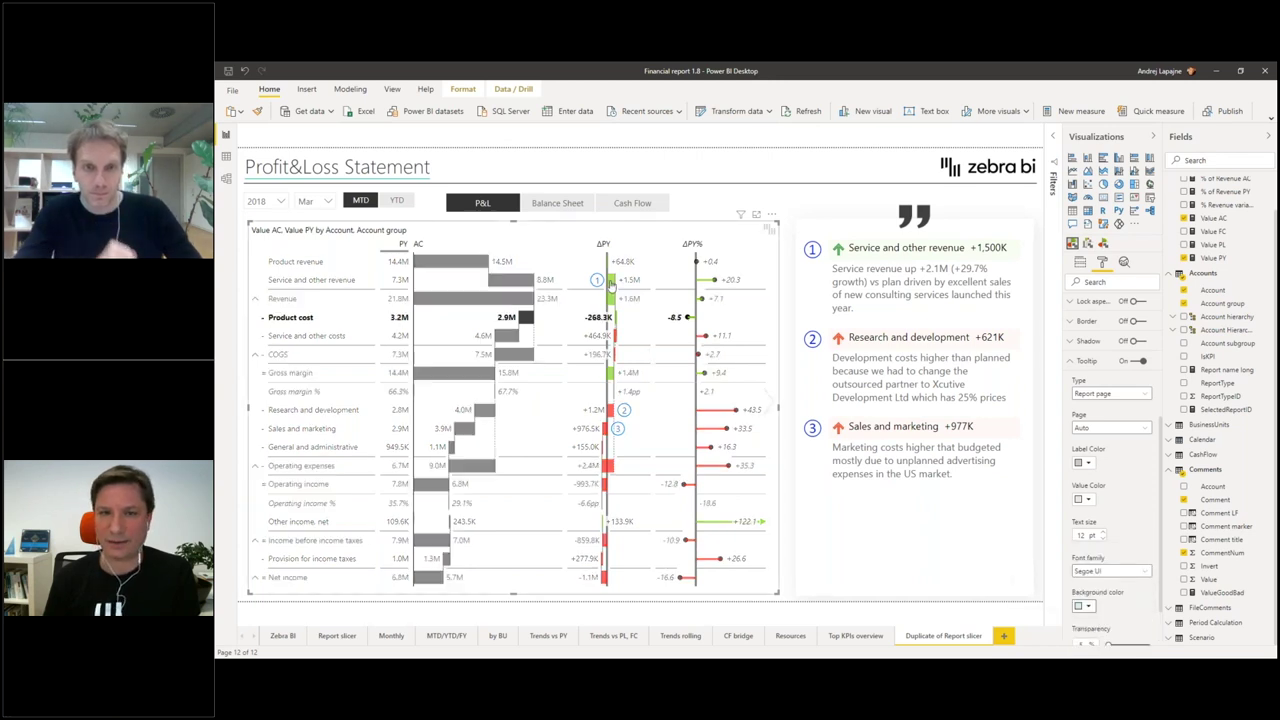
pyautogui.click(600, 281)
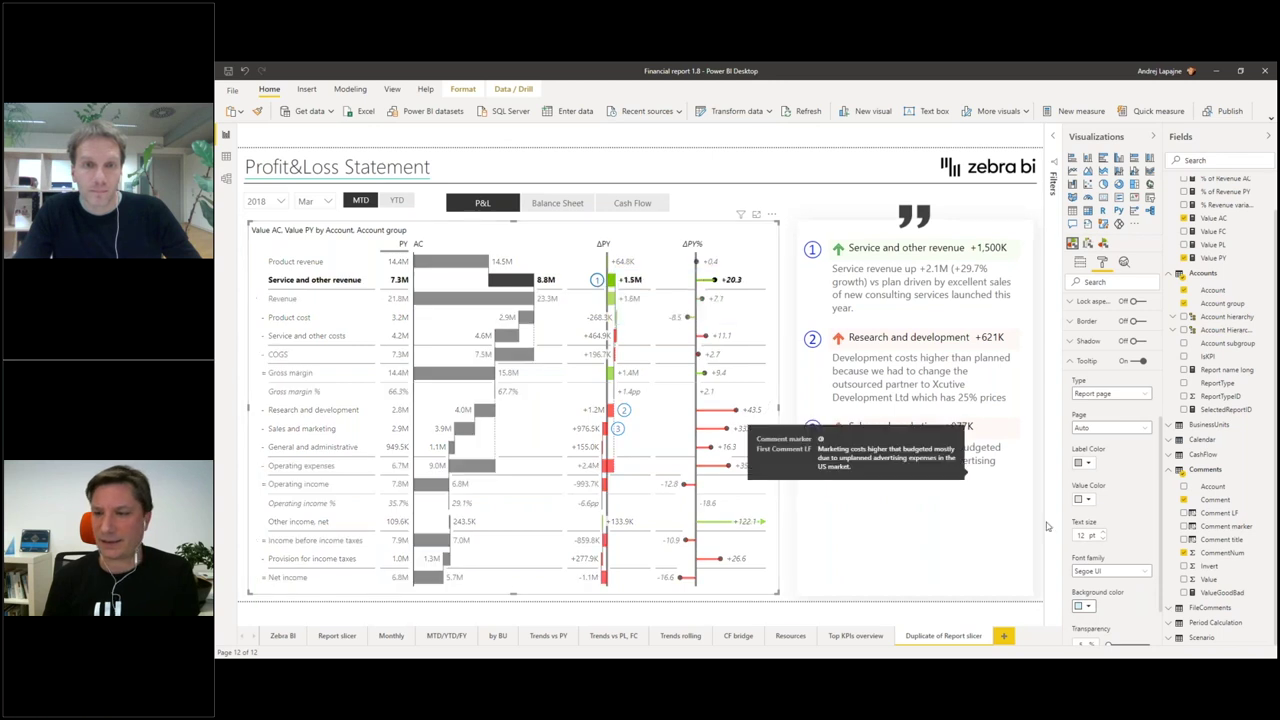
# Step: Set the chart tooltip's label color to black, value color to dark gray and text size to 15 pt
pyautogui.click(1080, 462)
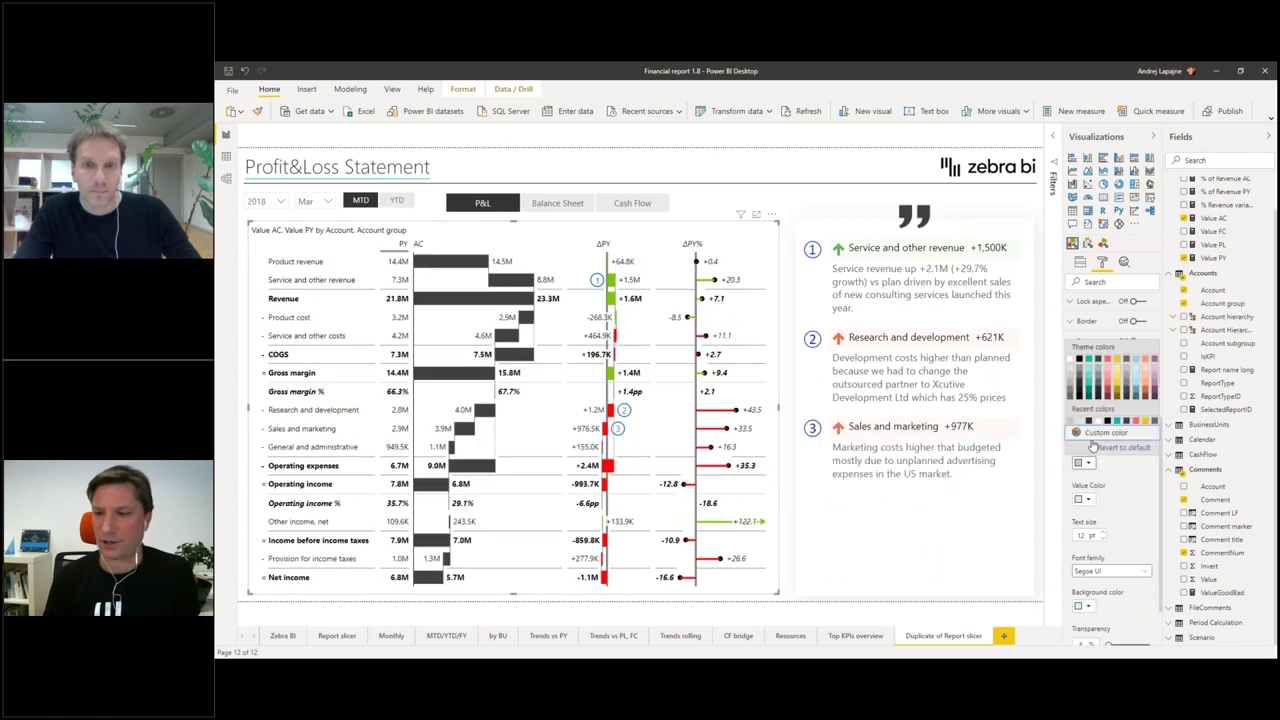
pyautogui.click(1080, 363)
pyautogui.click(1090, 500)
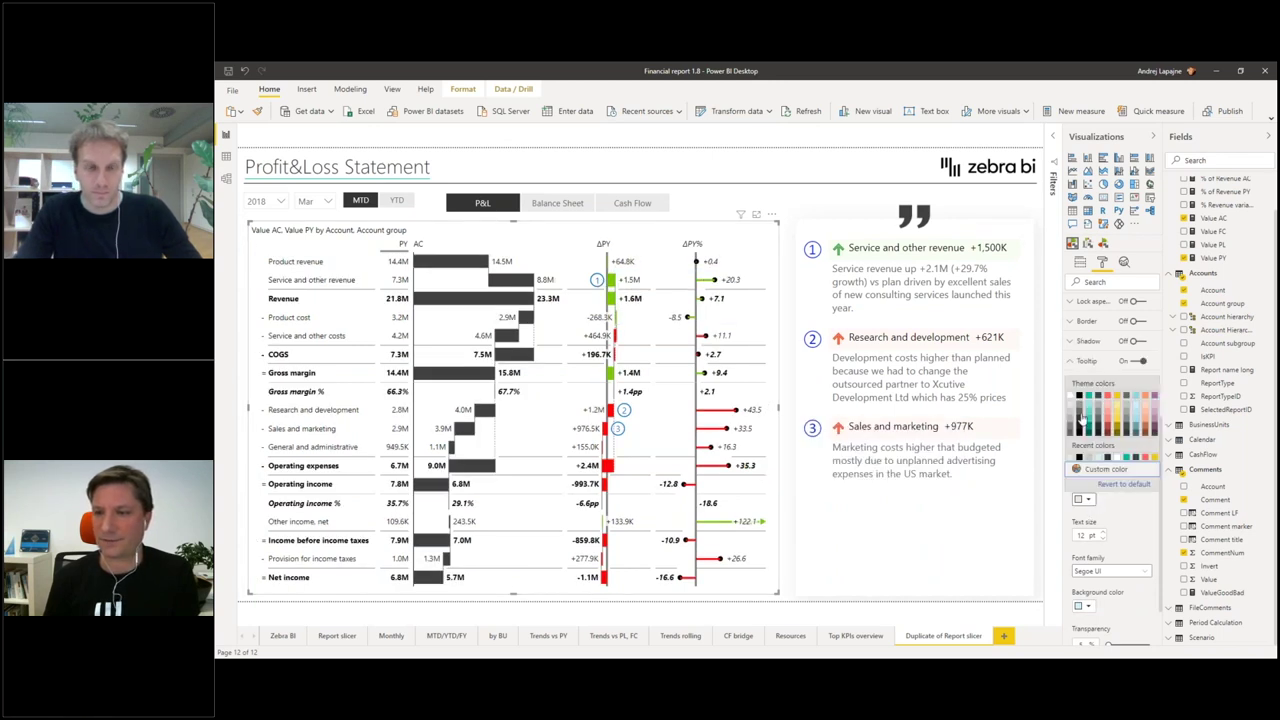
pyautogui.click(1082, 466)
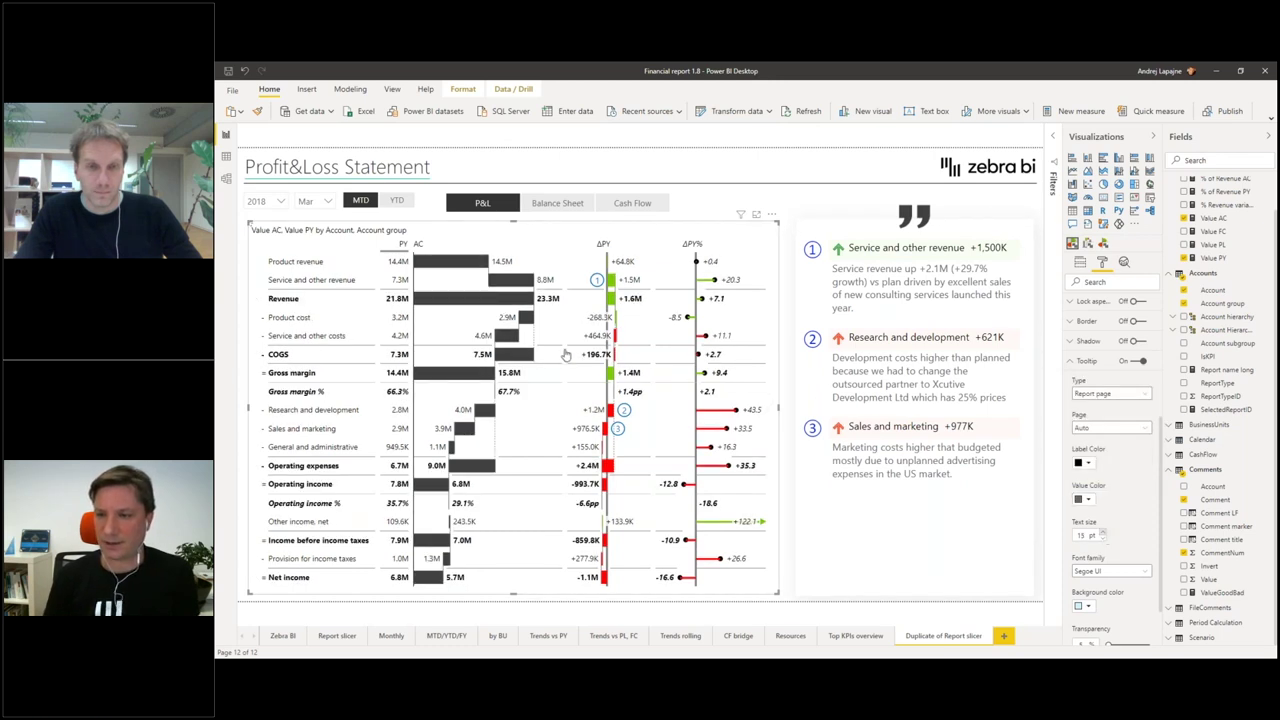
# Step: Preview the comment tooltips on the numbered markers in the P&L chart and compare them with the comments table
pyautogui.moveTo(598, 281)
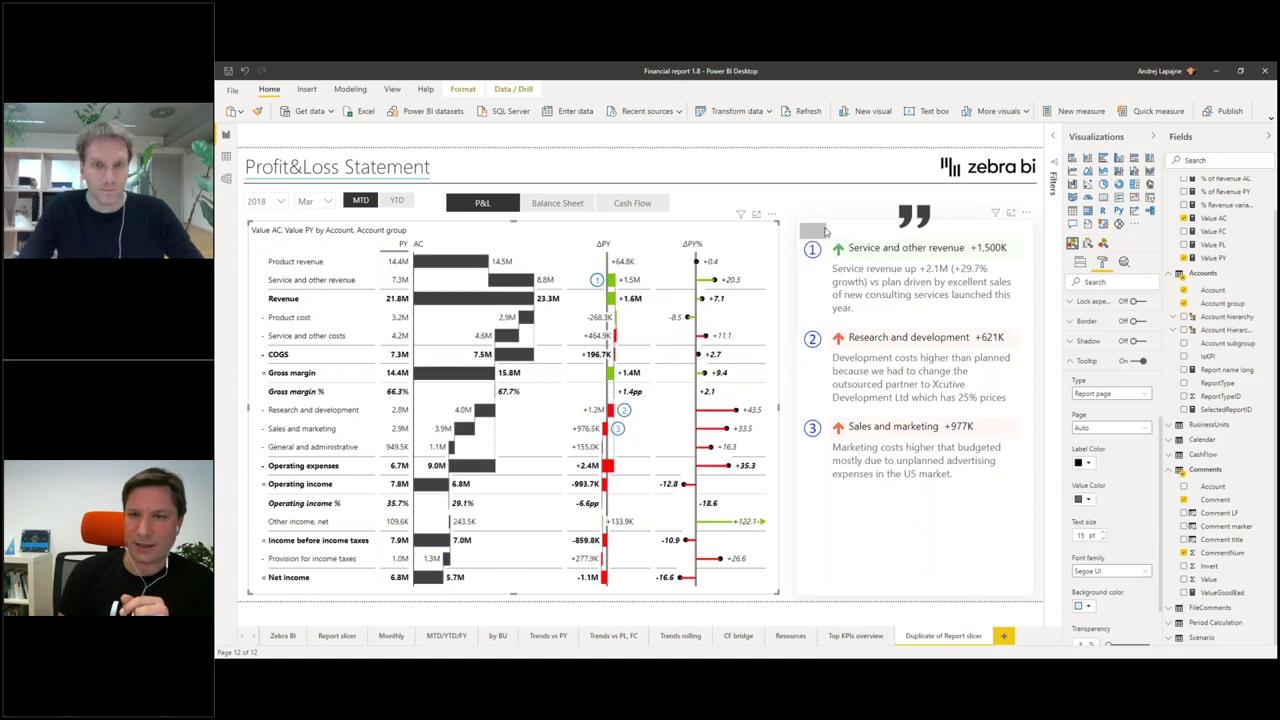
pyautogui.click(855, 231)
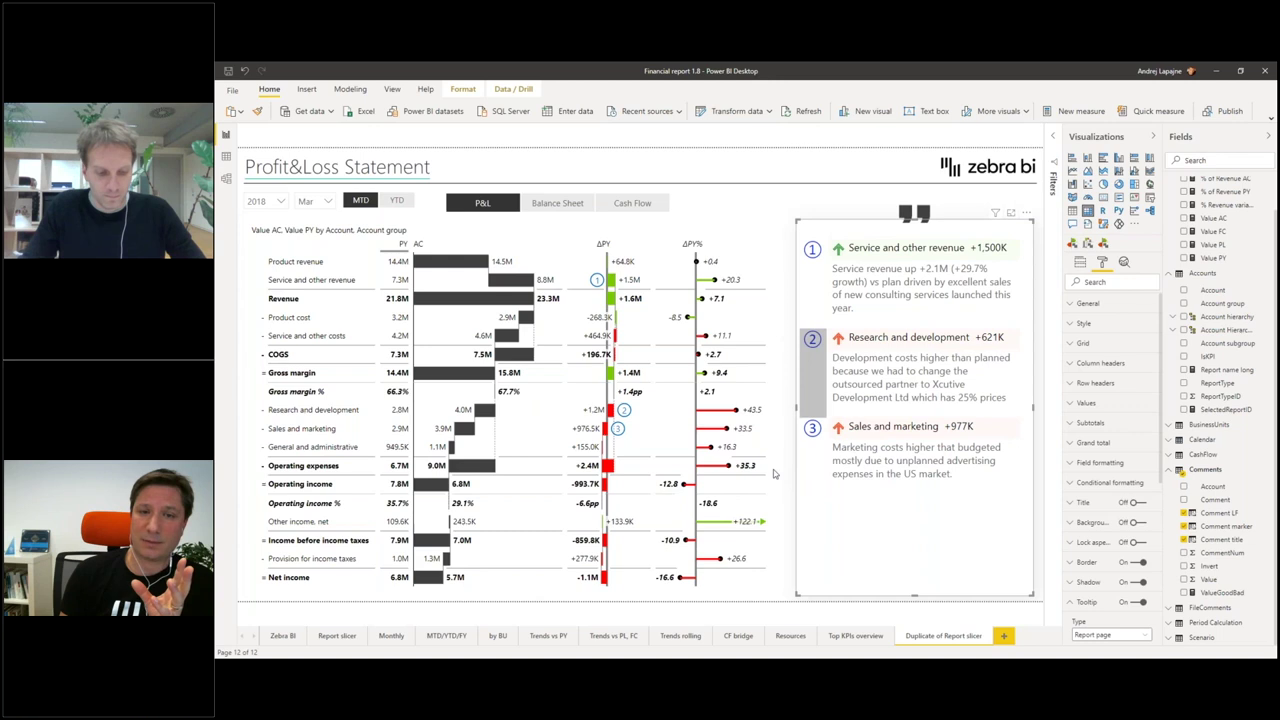
pyautogui.moveTo(630, 418)
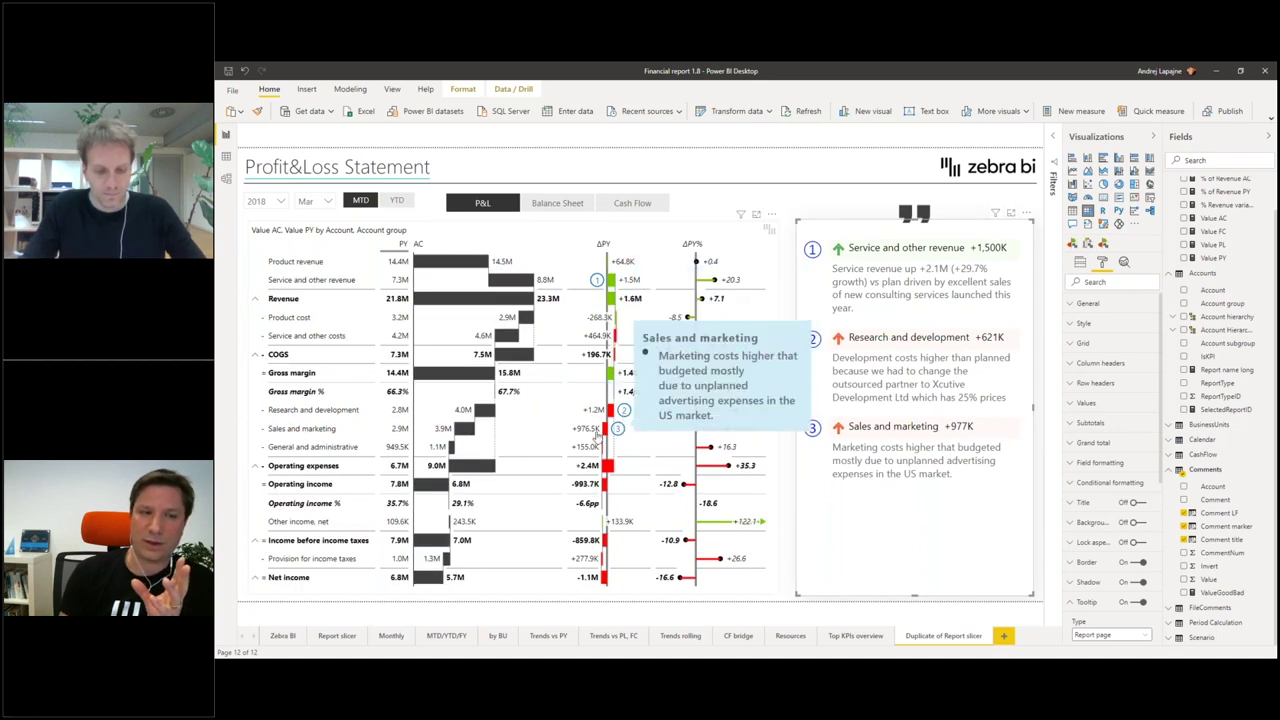
pyautogui.moveTo(721, 428)
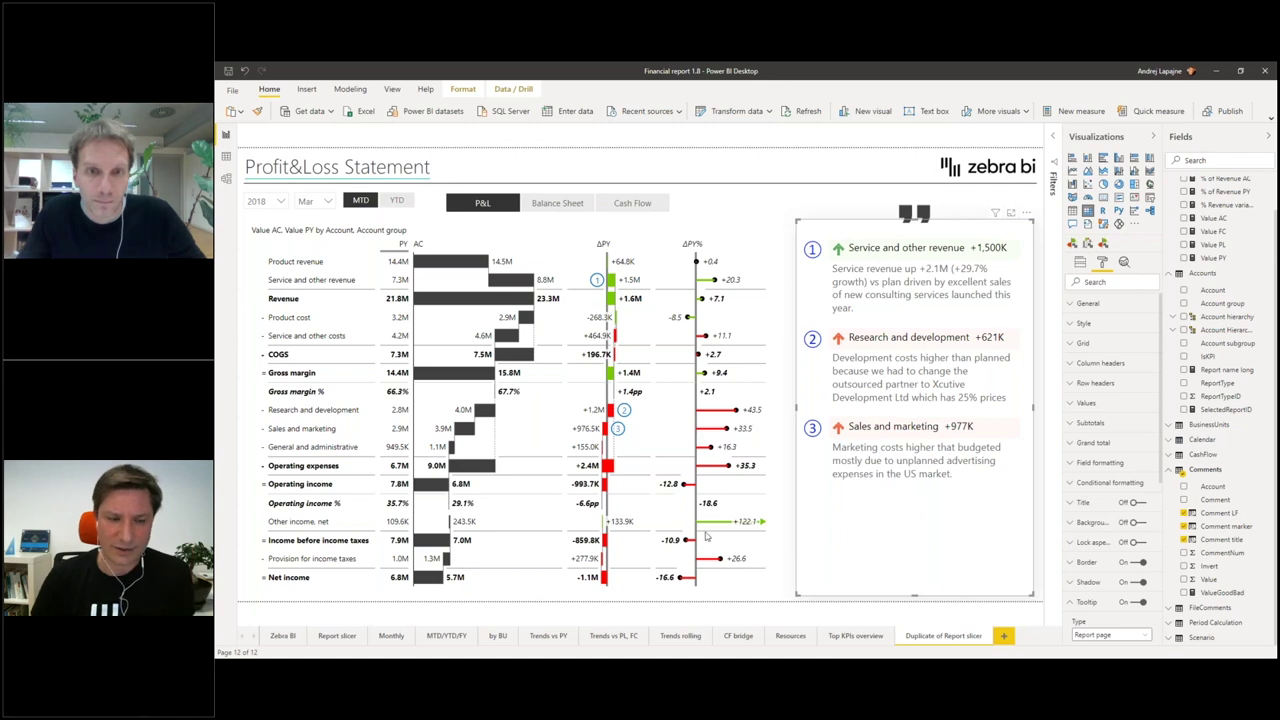
# Step: Duplicate the Report slicer page
pyautogui.click(339, 637)
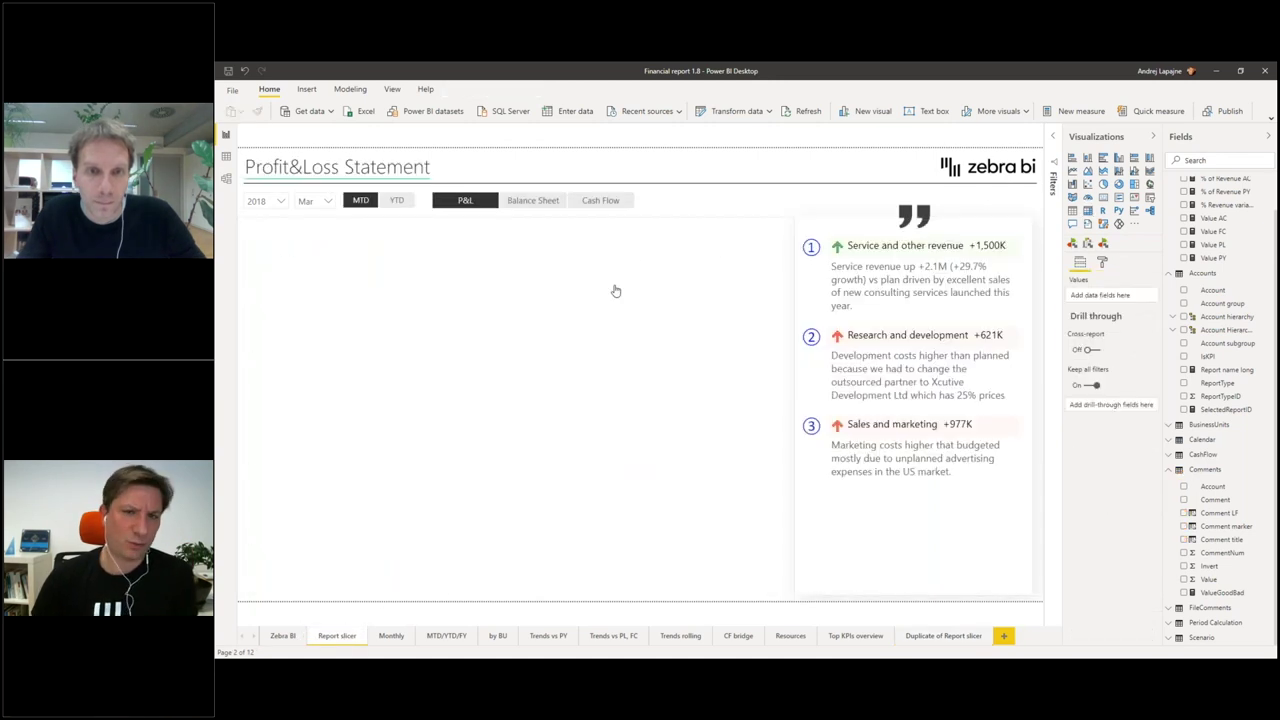
pyautogui.click(486, 222)
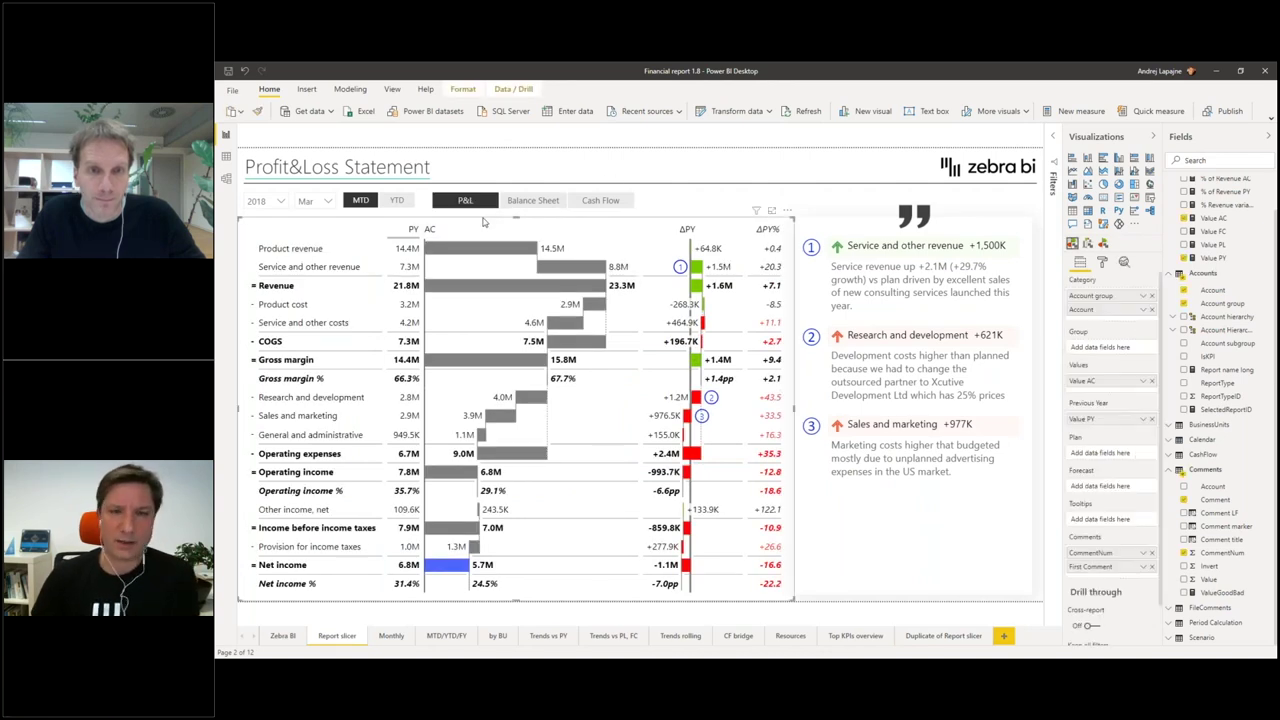
pyautogui.click(365, 512)
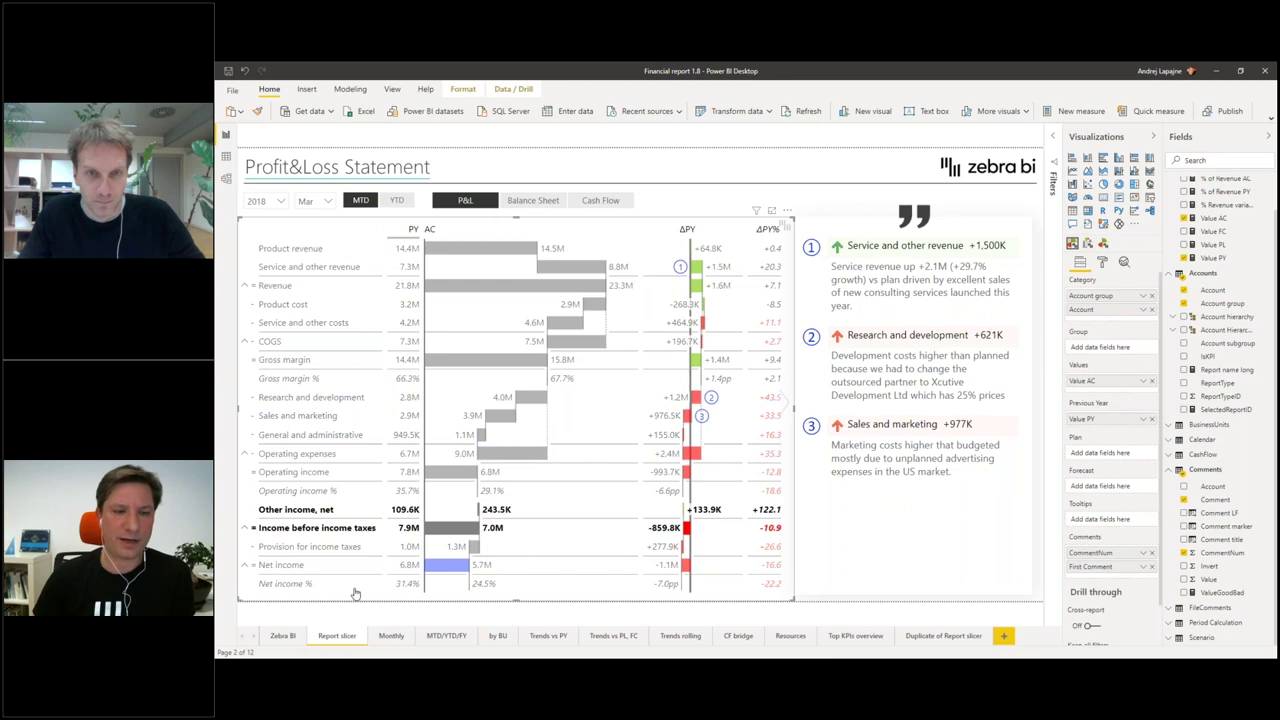
pyautogui.click(354, 594)
pyautogui.rightClick(336, 640)
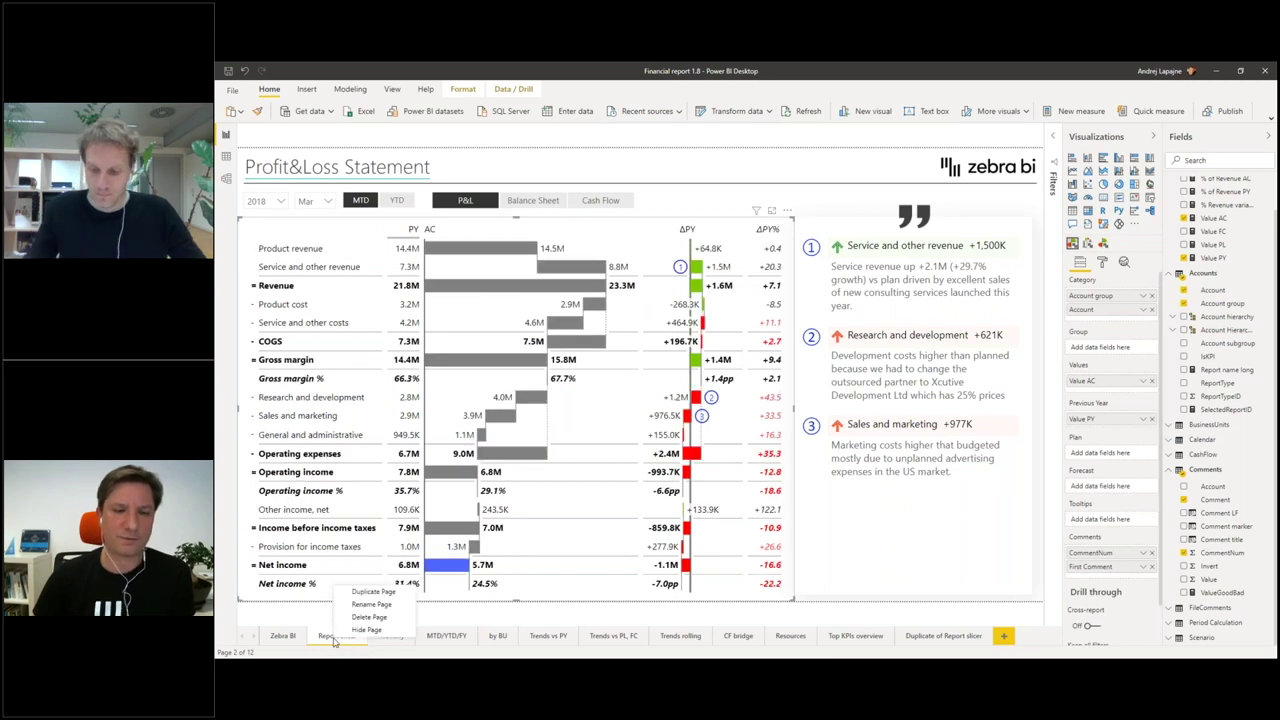
pyautogui.click(372, 592)
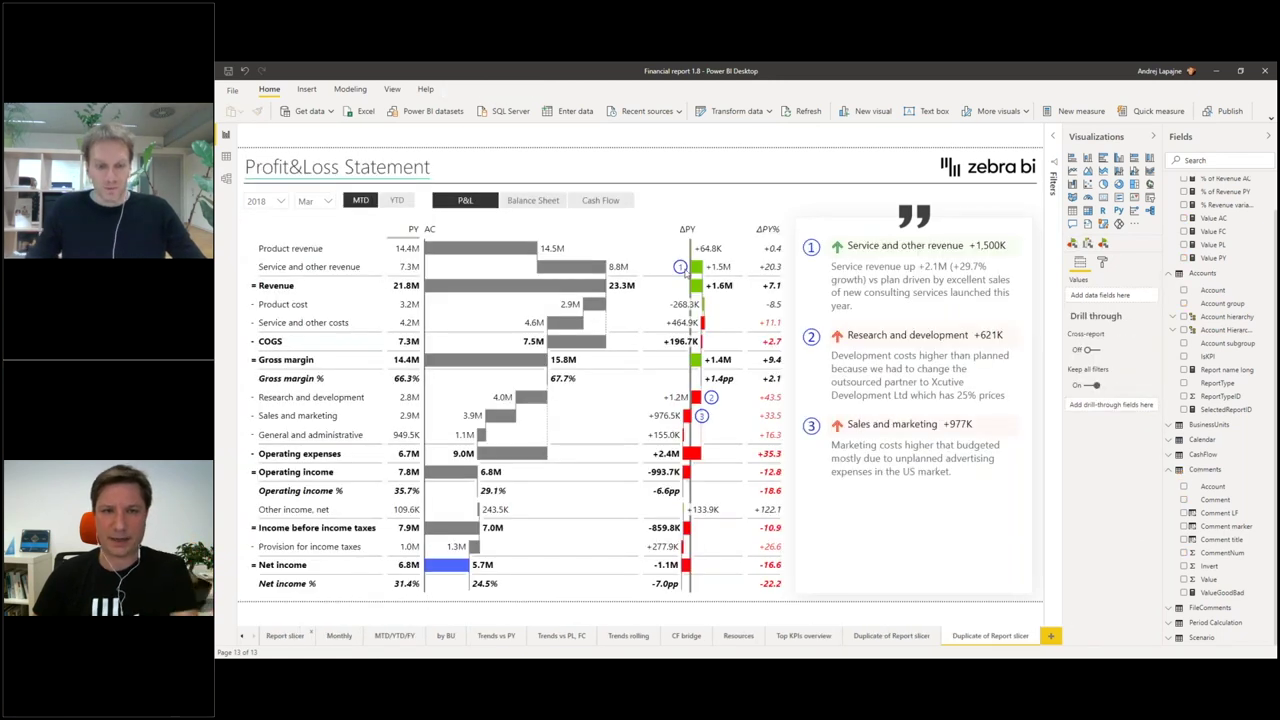
# Step: Remove the comments table and the quotation mark image from the duplicated page
pyautogui.click(656, 220)
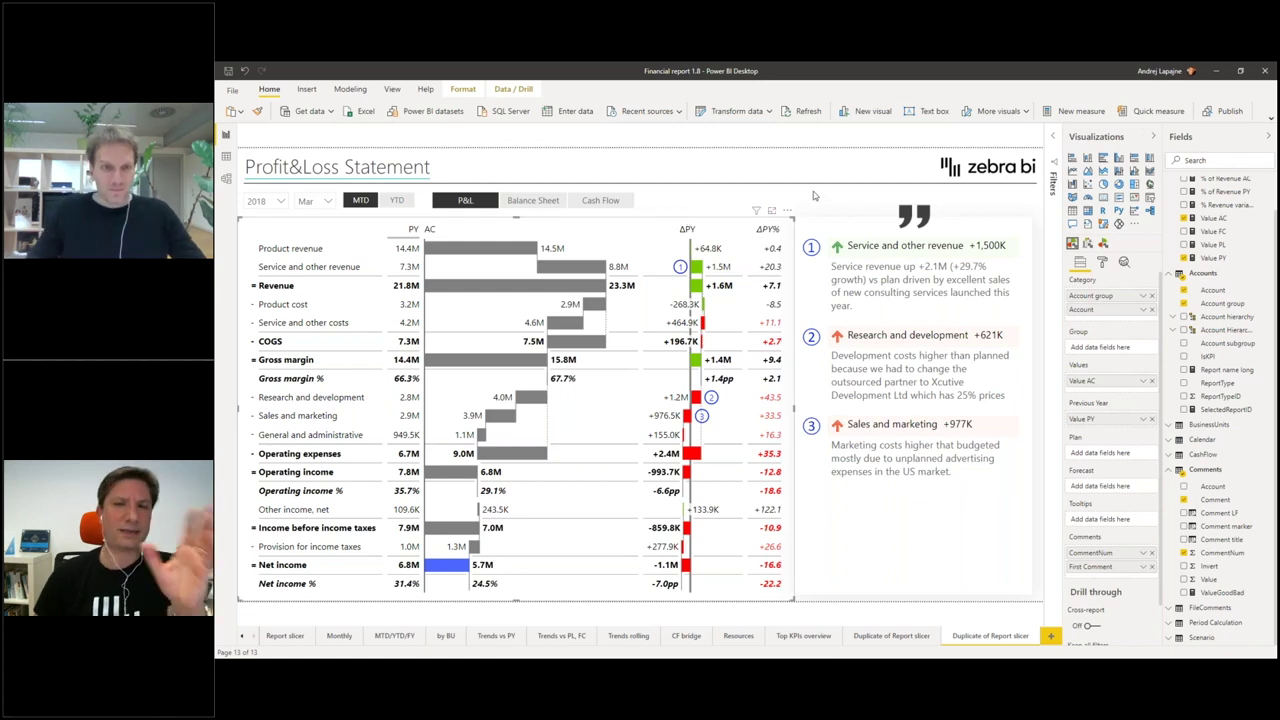
pyautogui.click(1040, 520)
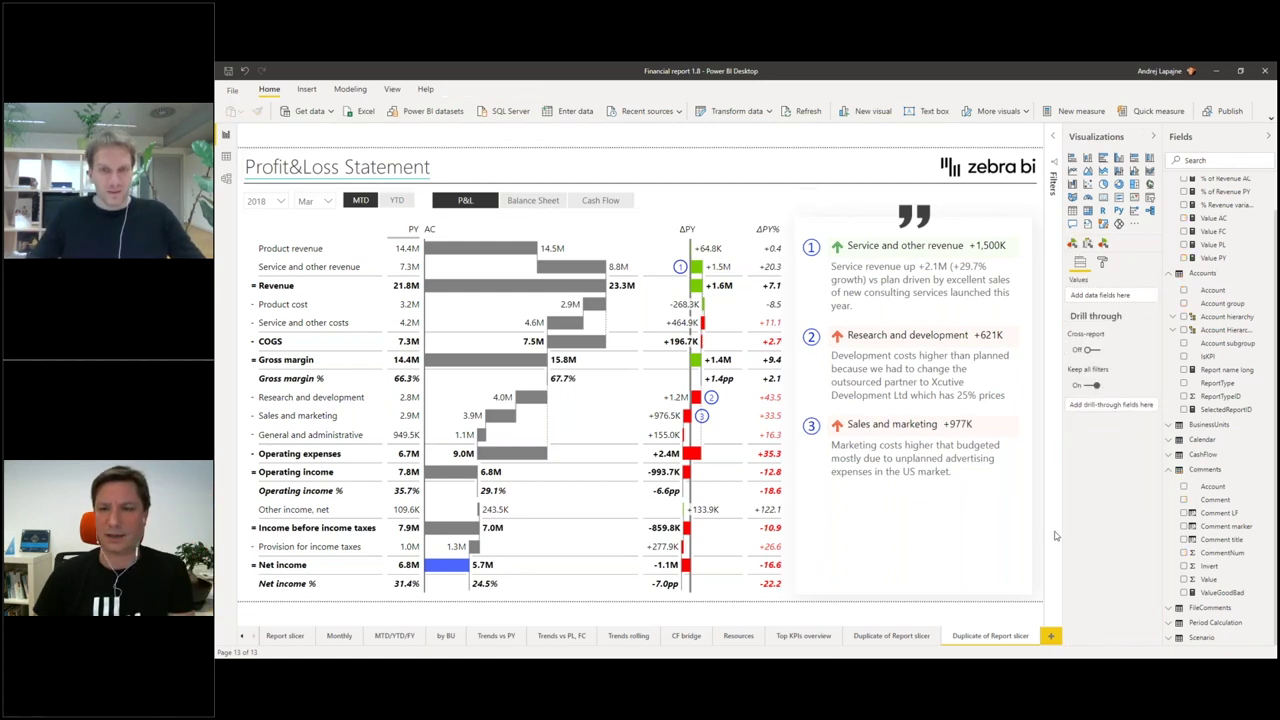
pyautogui.click(1022, 224)
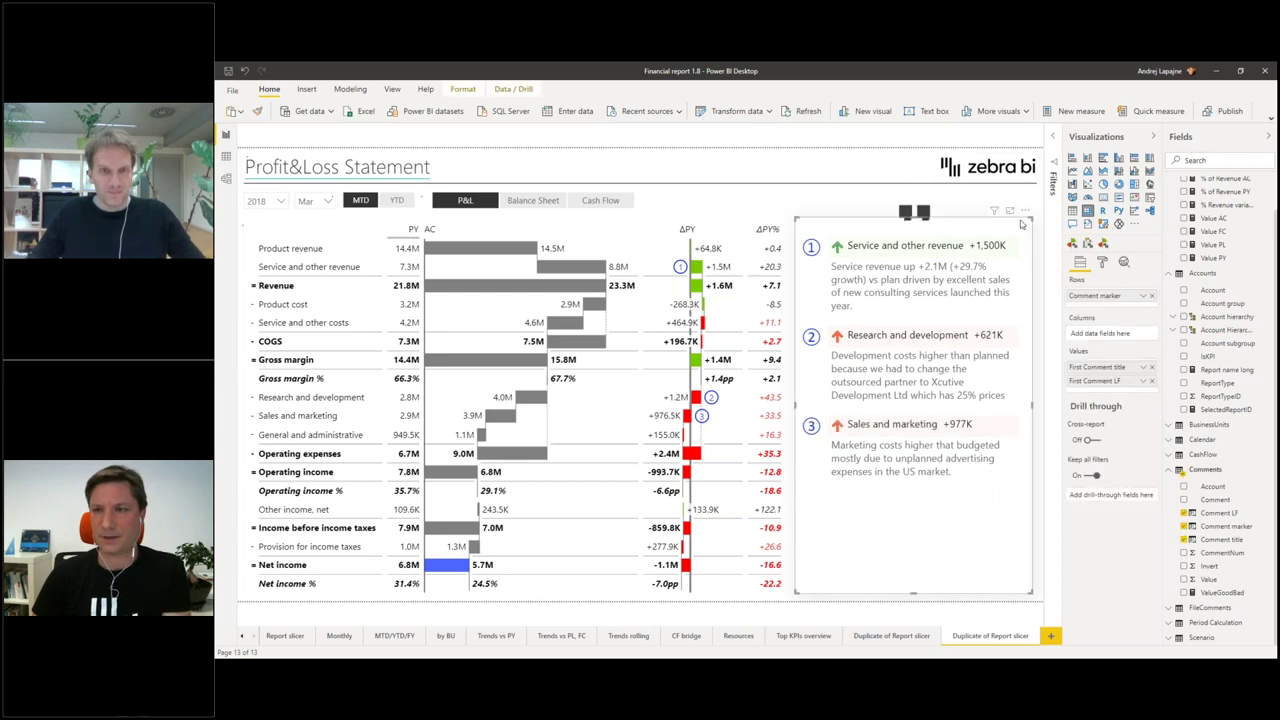
pyautogui.click(1025, 211)
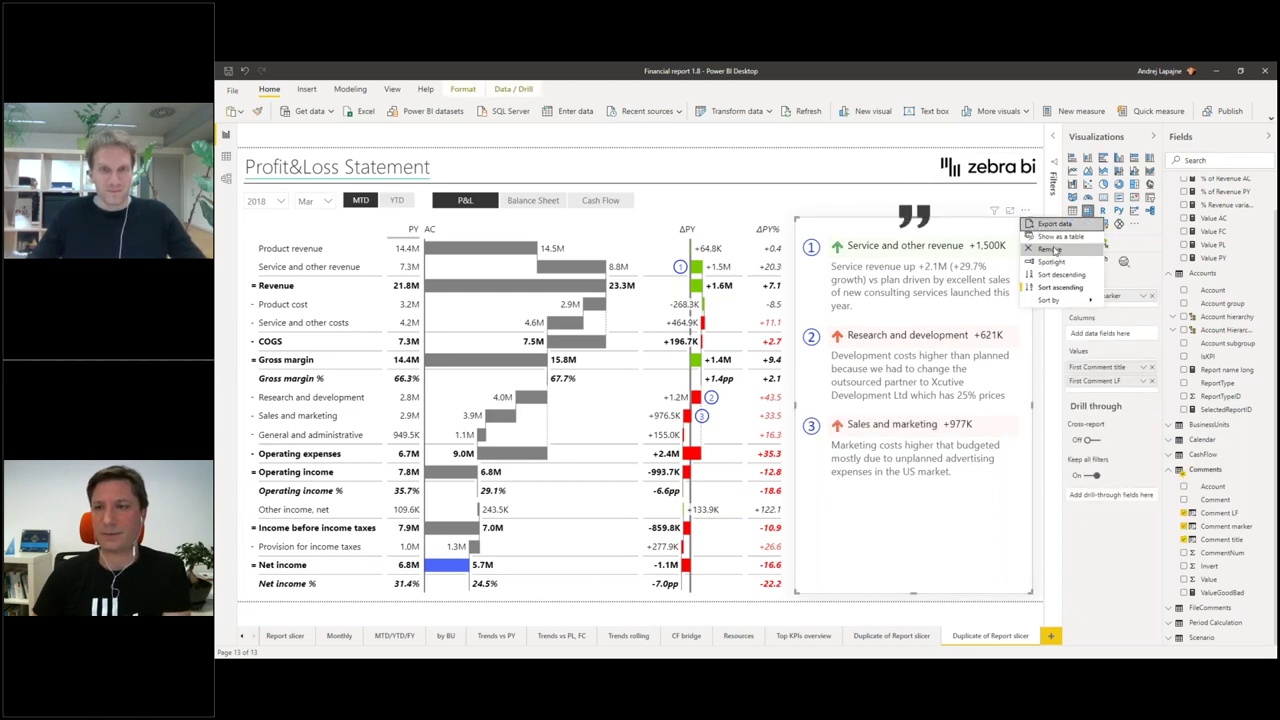
pyautogui.click(942, 228)
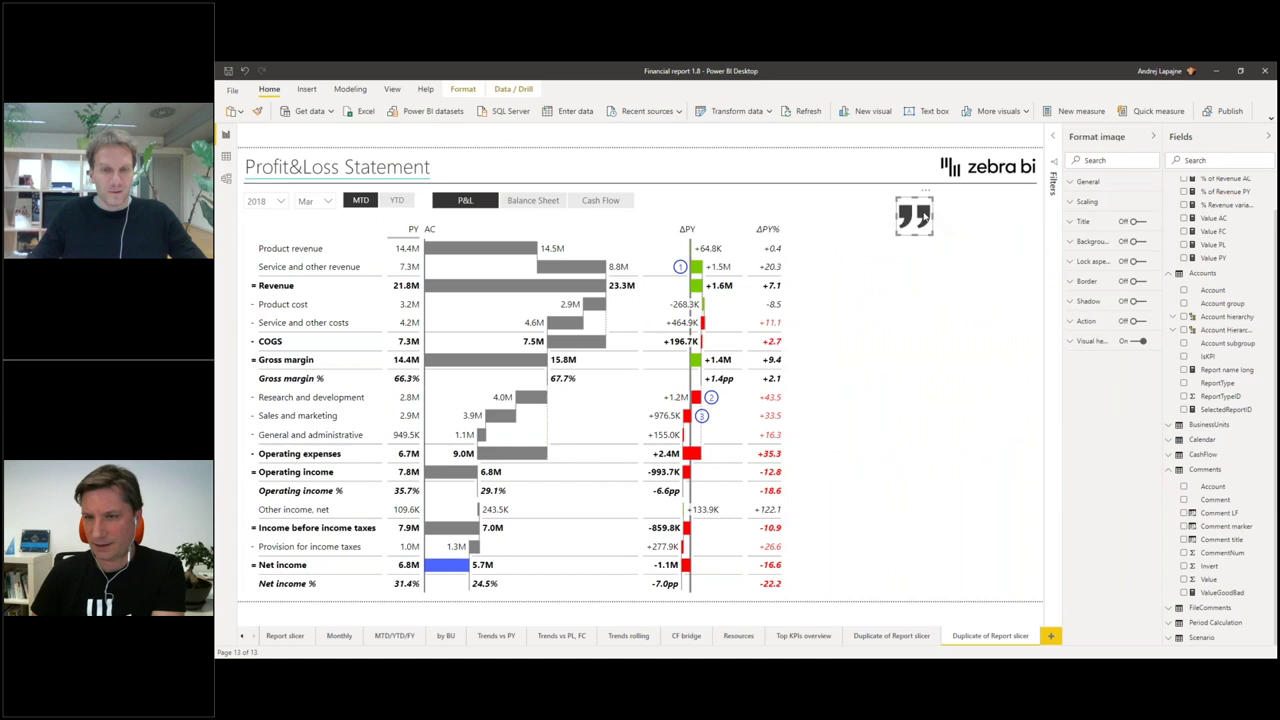
pyautogui.click(749, 247)
# Step: Switch the month slicer to Apr, May and back to Mar to see how the comment markers change in the chart
pyautogui.click(717, 224)
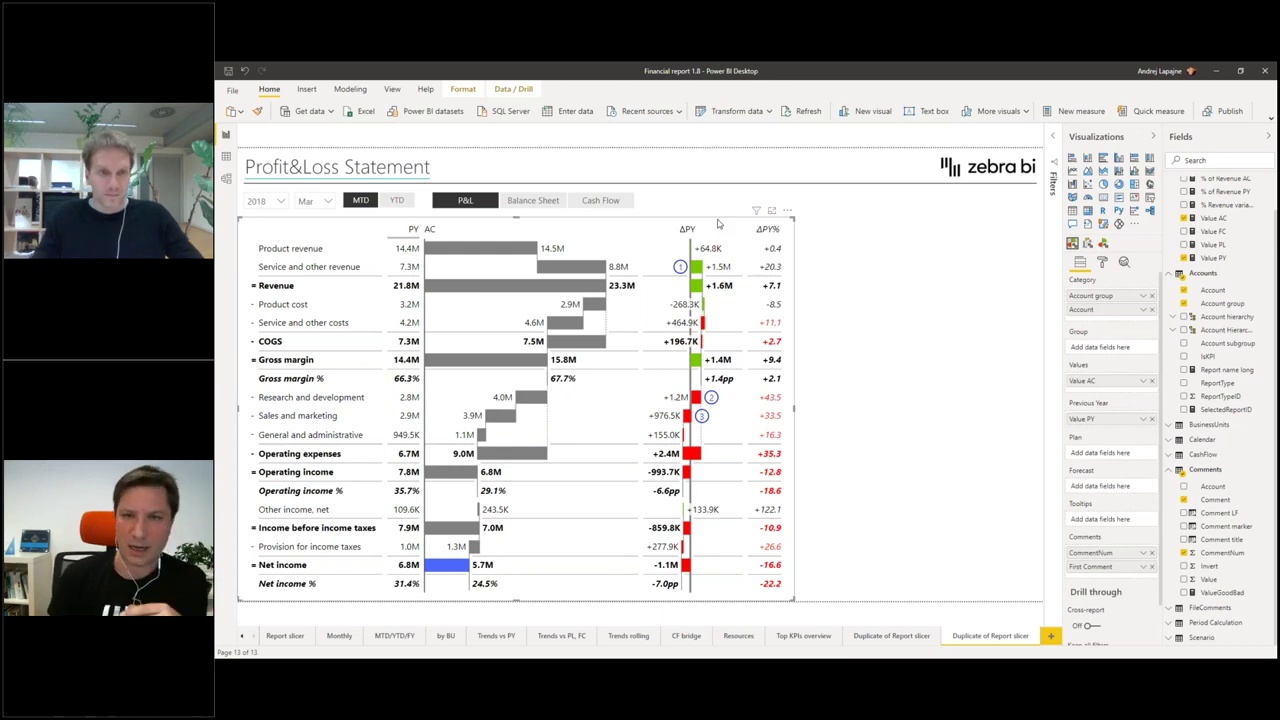
pyautogui.click(315, 201)
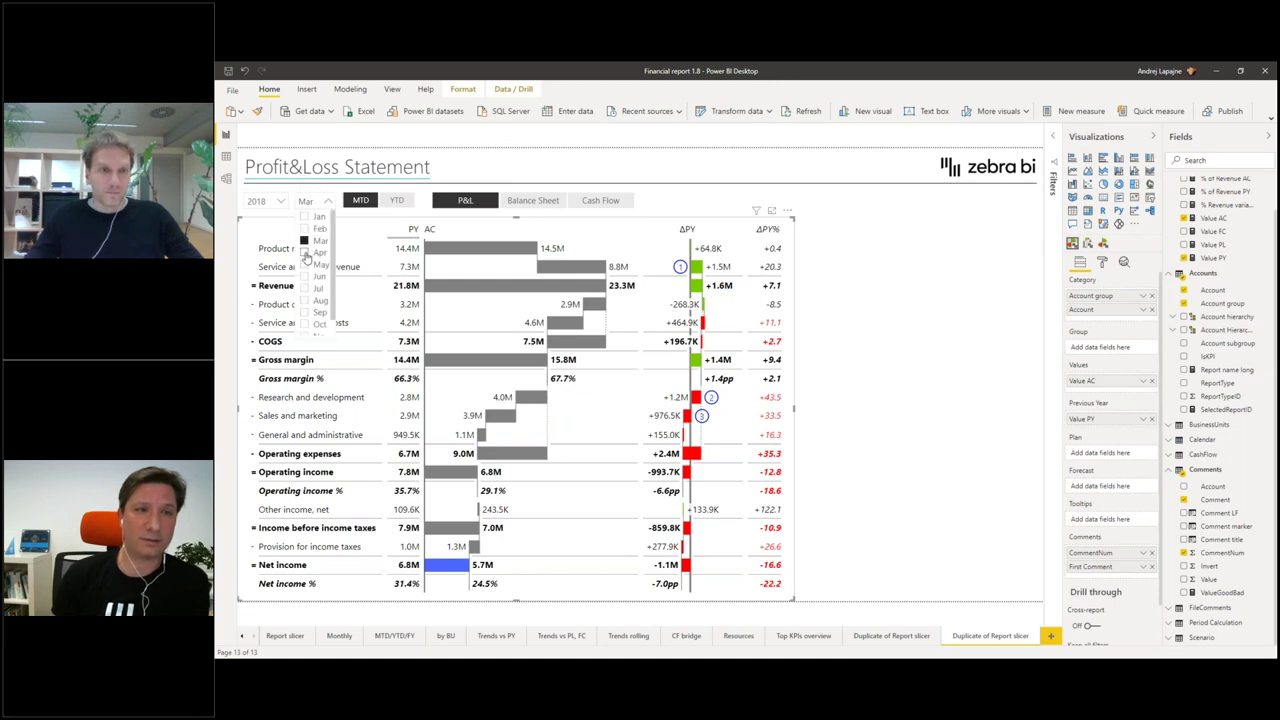
pyautogui.click(308, 253)
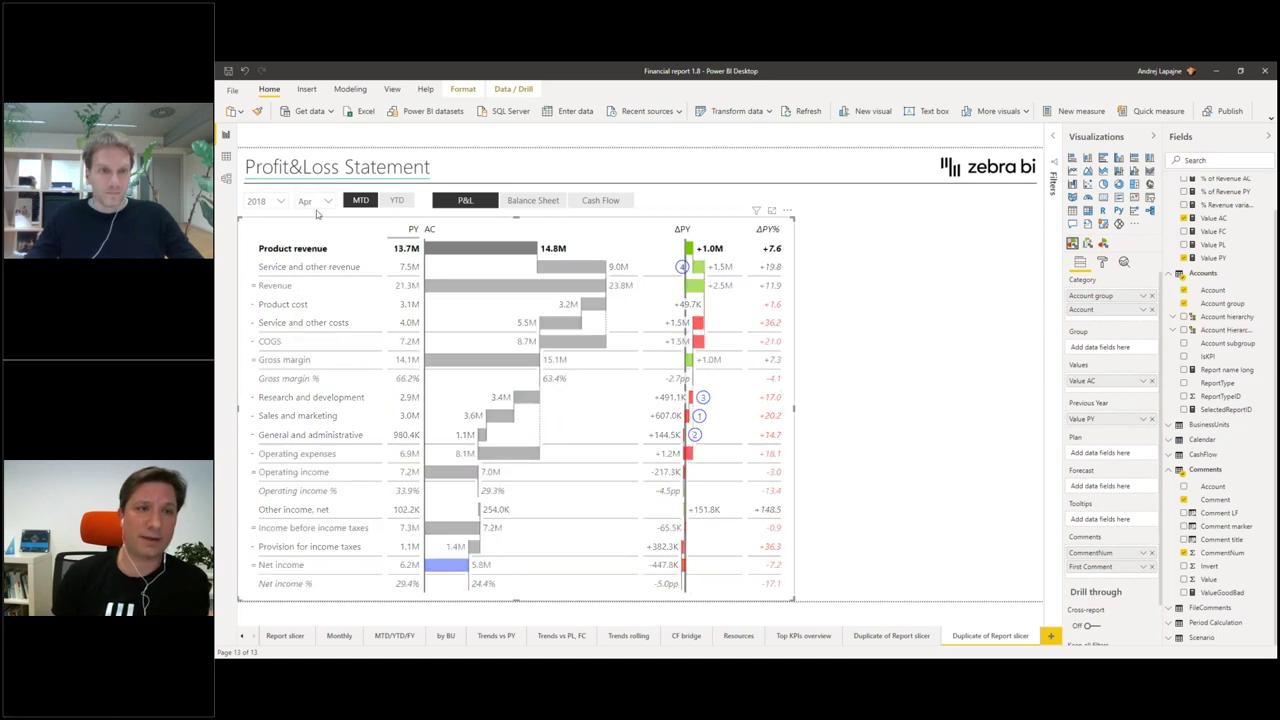
pyautogui.click(305, 266)
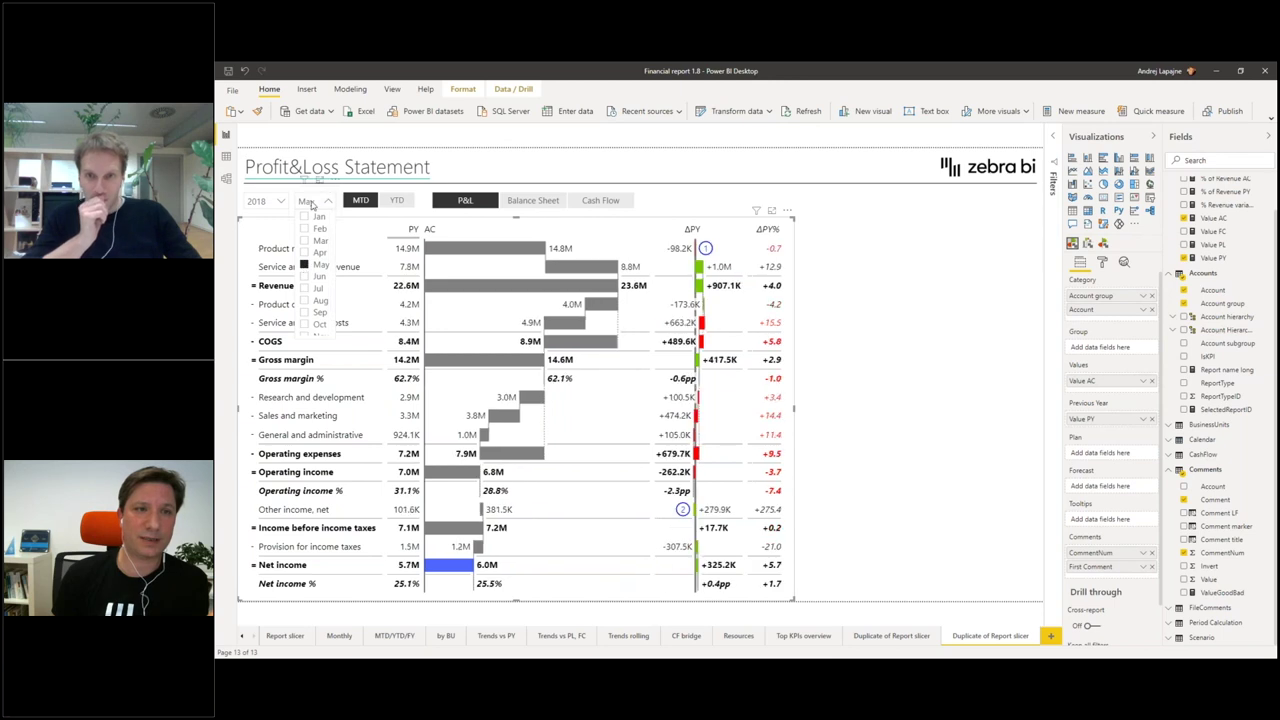
pyautogui.click(316, 241)
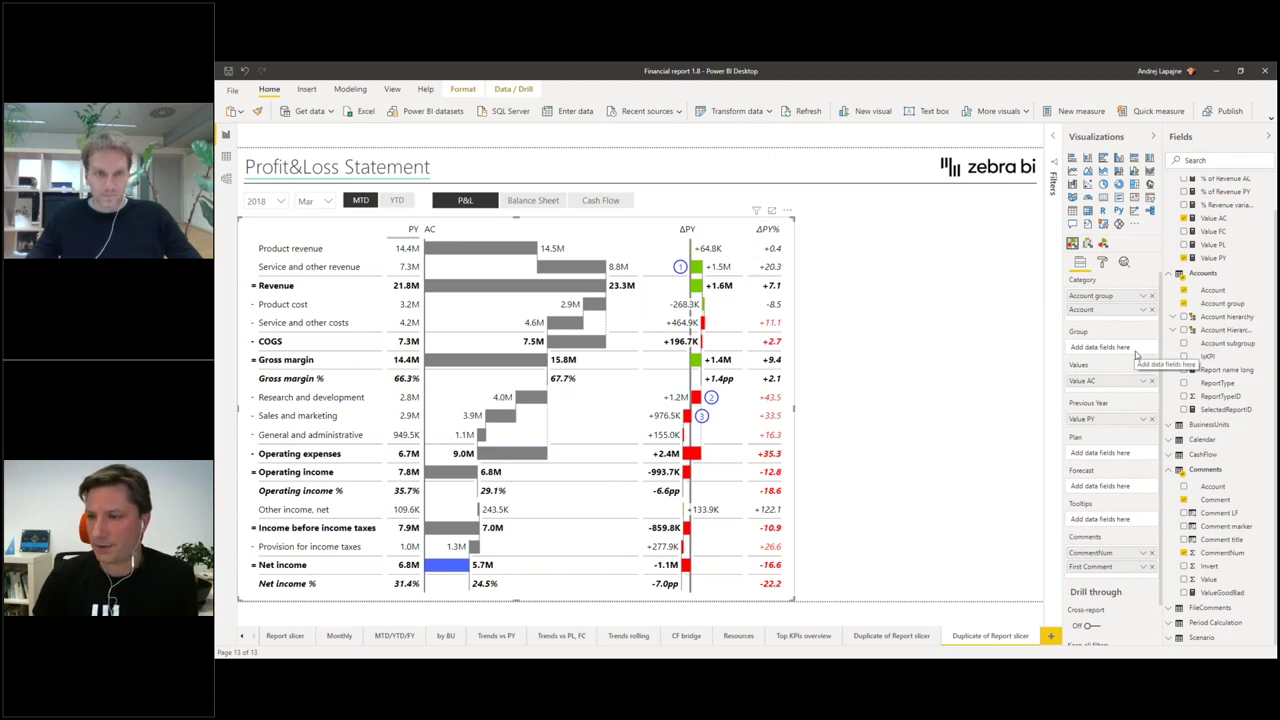
# Step: Add the Month field from the Calendar table as the P&L chart's Group
pyautogui.click(1172, 275)
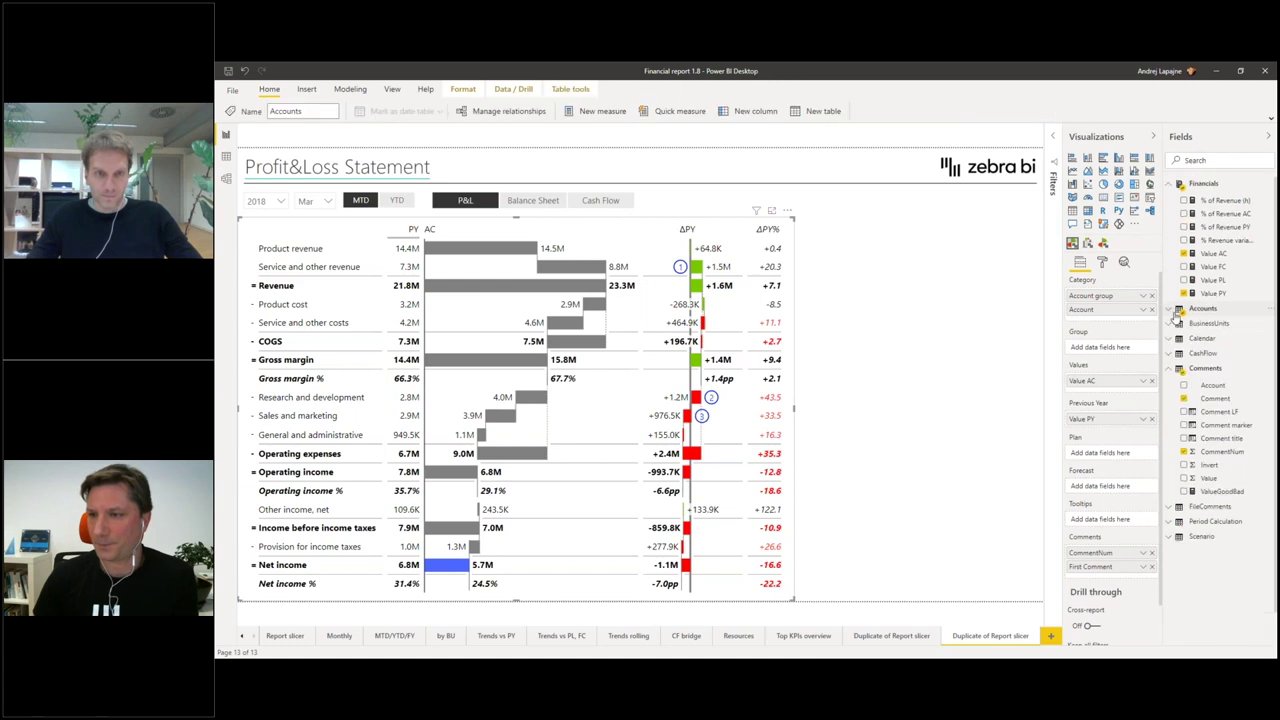
pyautogui.click(1170, 340)
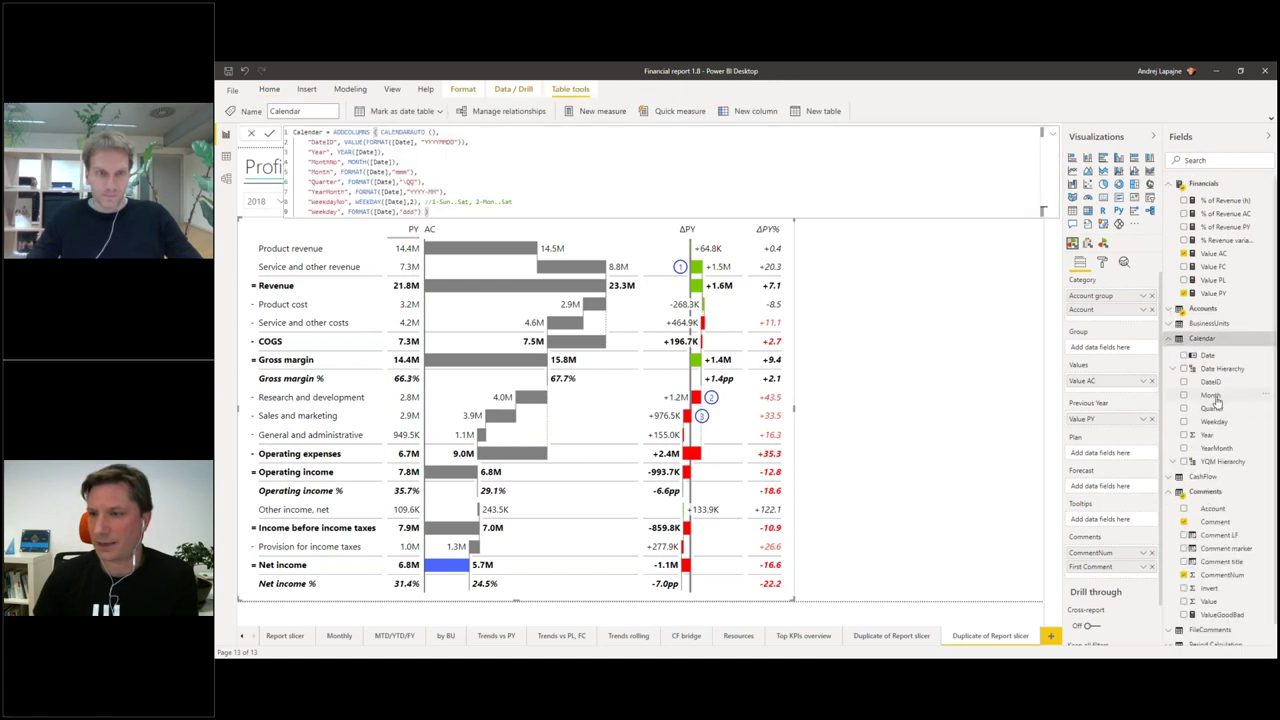
pyautogui.moveTo(1208, 398); pyautogui.dragTo(1100, 350)
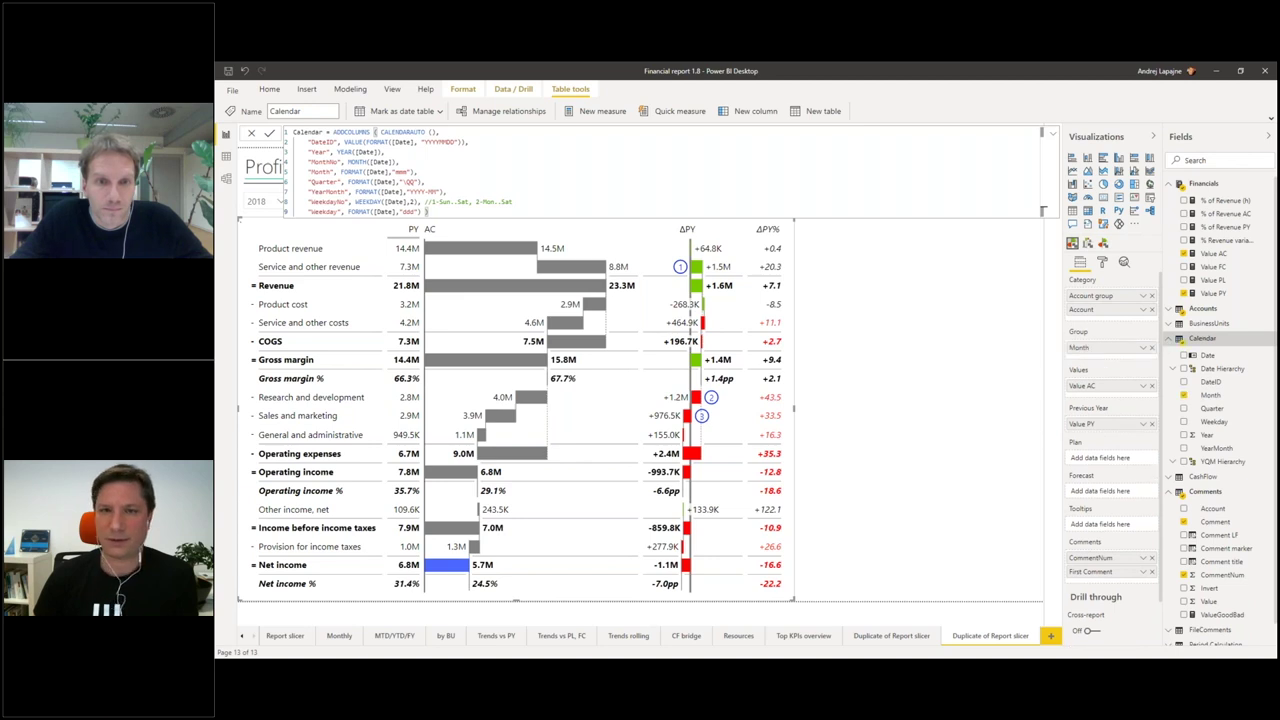
pyautogui.click(903, 325)
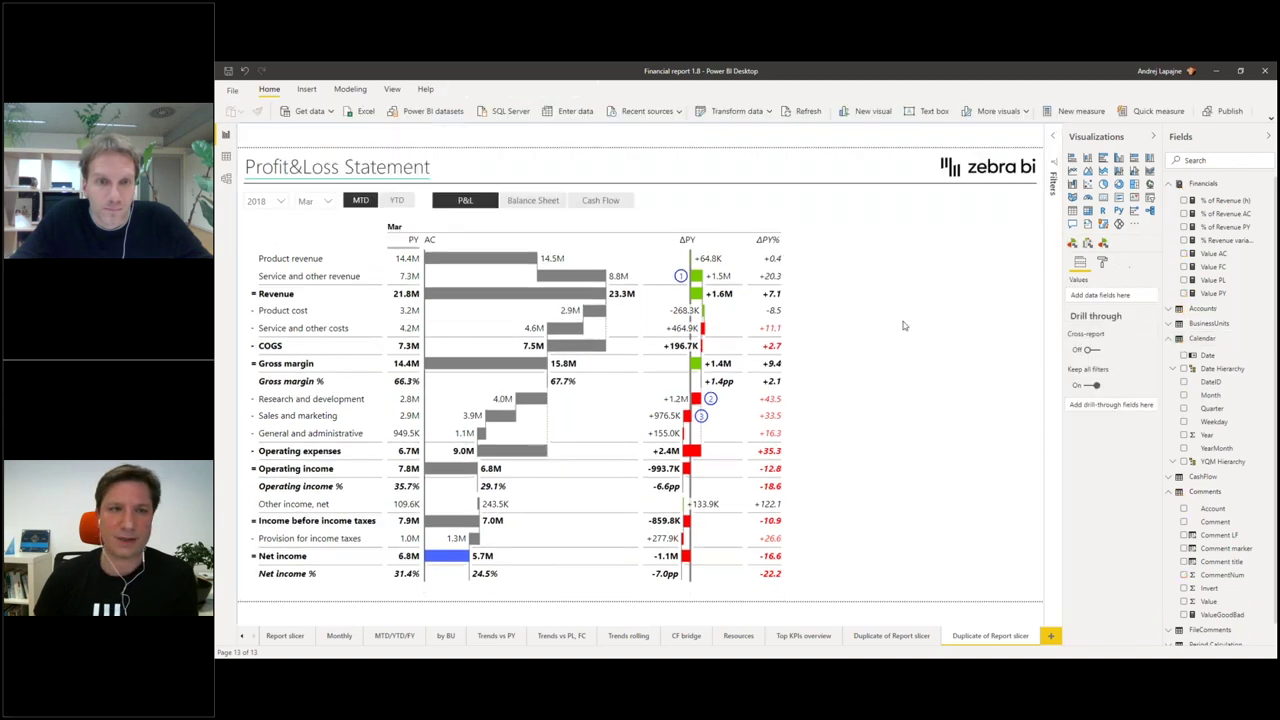
# Step: Remove the month slicer from the page
pyautogui.click(328, 203)
pyautogui.click(303, 194)
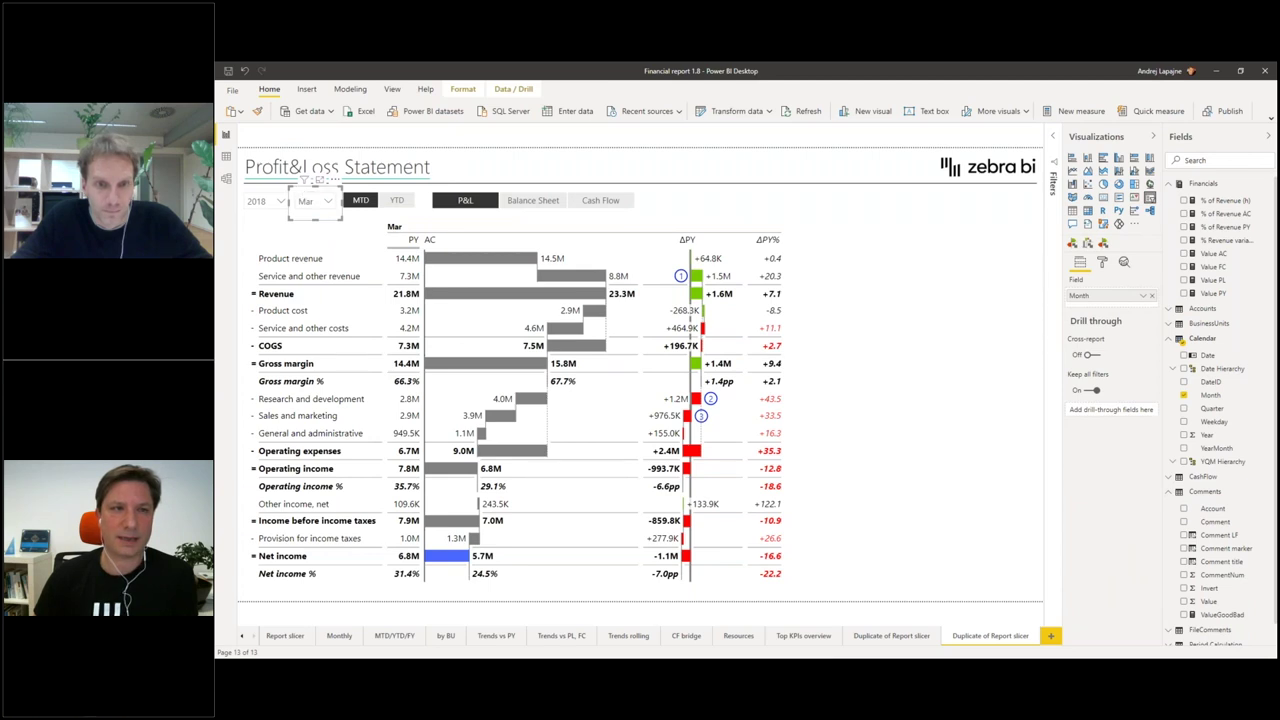
pyautogui.rightClick(330, 188)
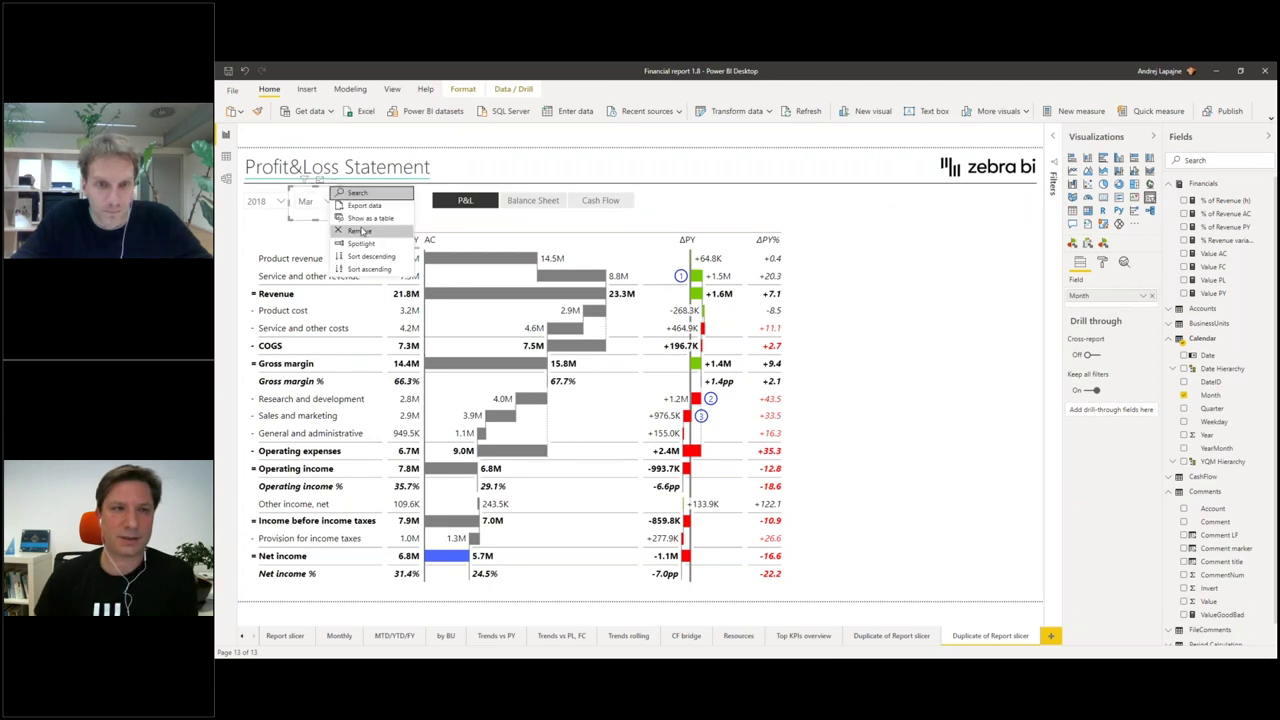
pyautogui.click(359, 231)
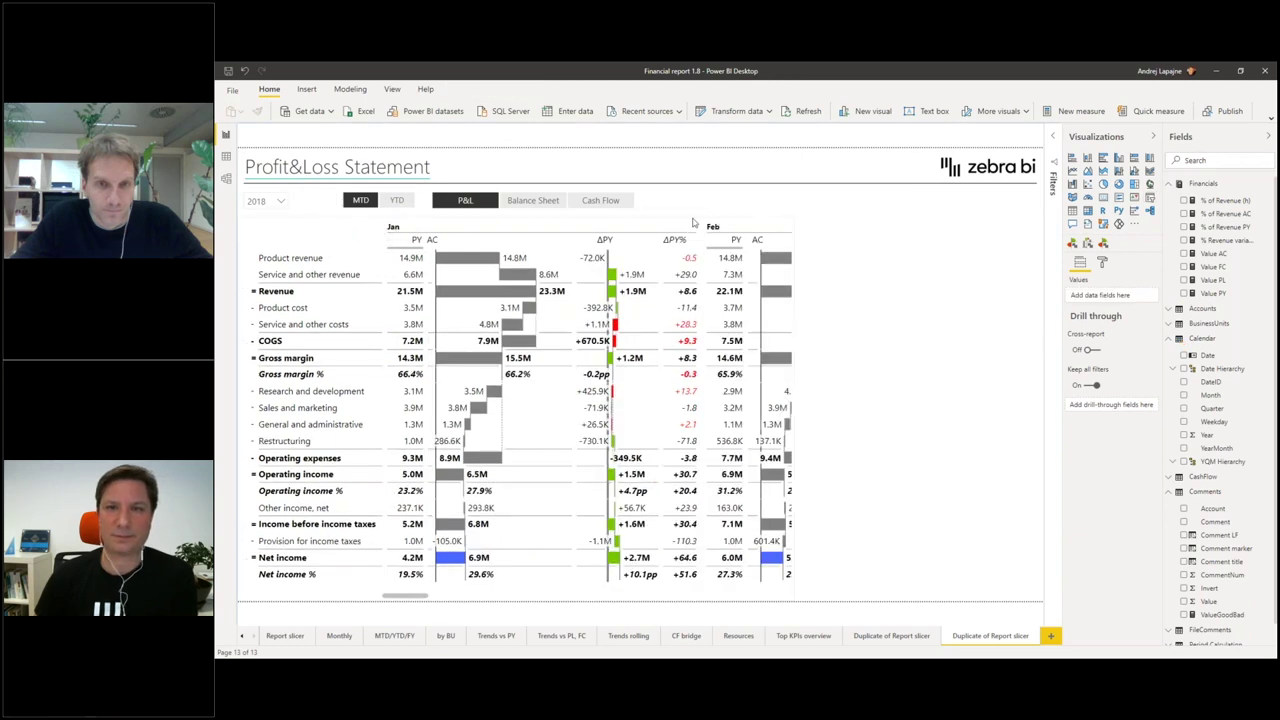
# Step: Widen the P&L chart to the full page width and show its AC columns as plain numbers
pyautogui.click(693, 222)
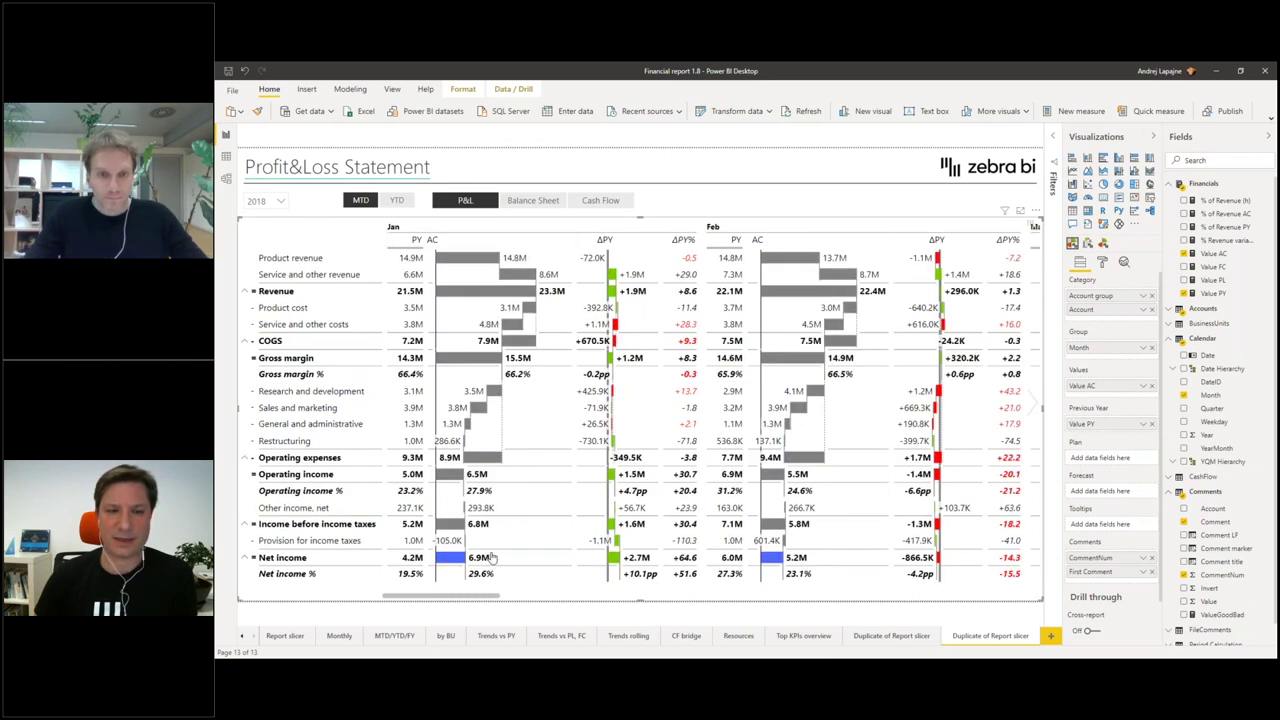
pyautogui.moveTo(470, 597)
pyautogui.mouseDown()
pyautogui.moveTo(706, 603)
pyautogui.moveTo(457, 600)
pyautogui.mouseUp()
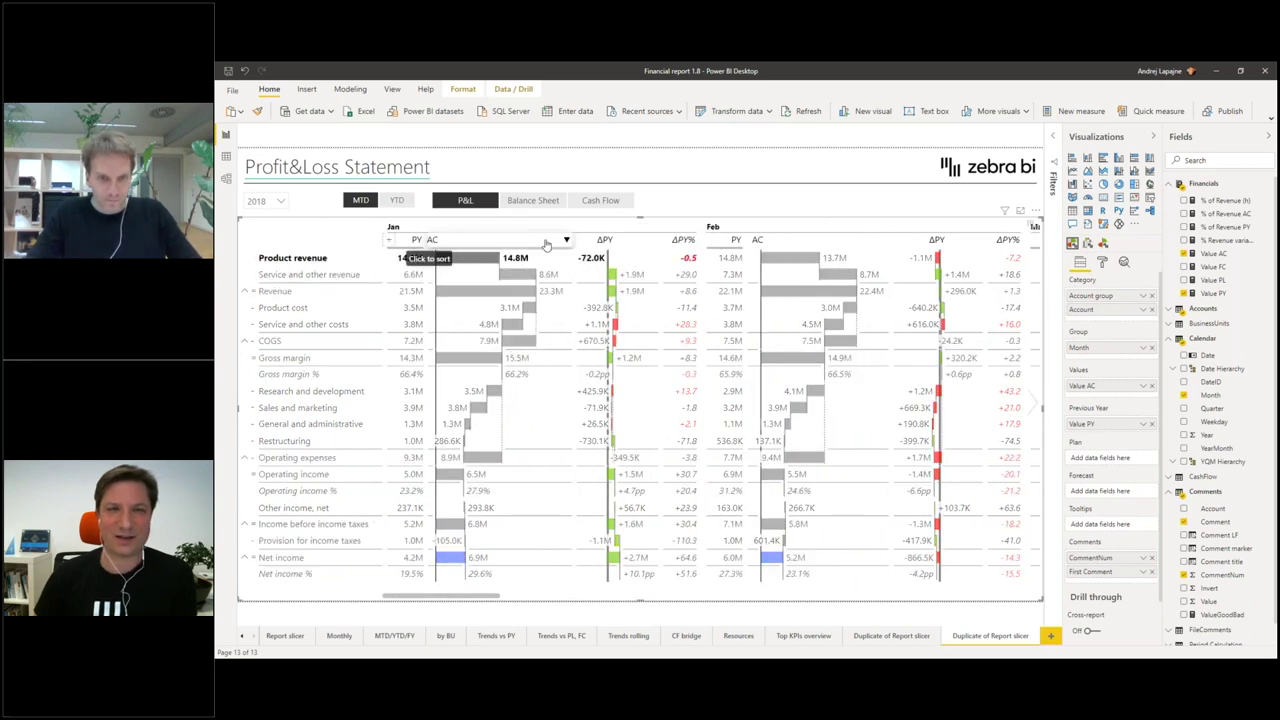
pyautogui.click(566, 240)
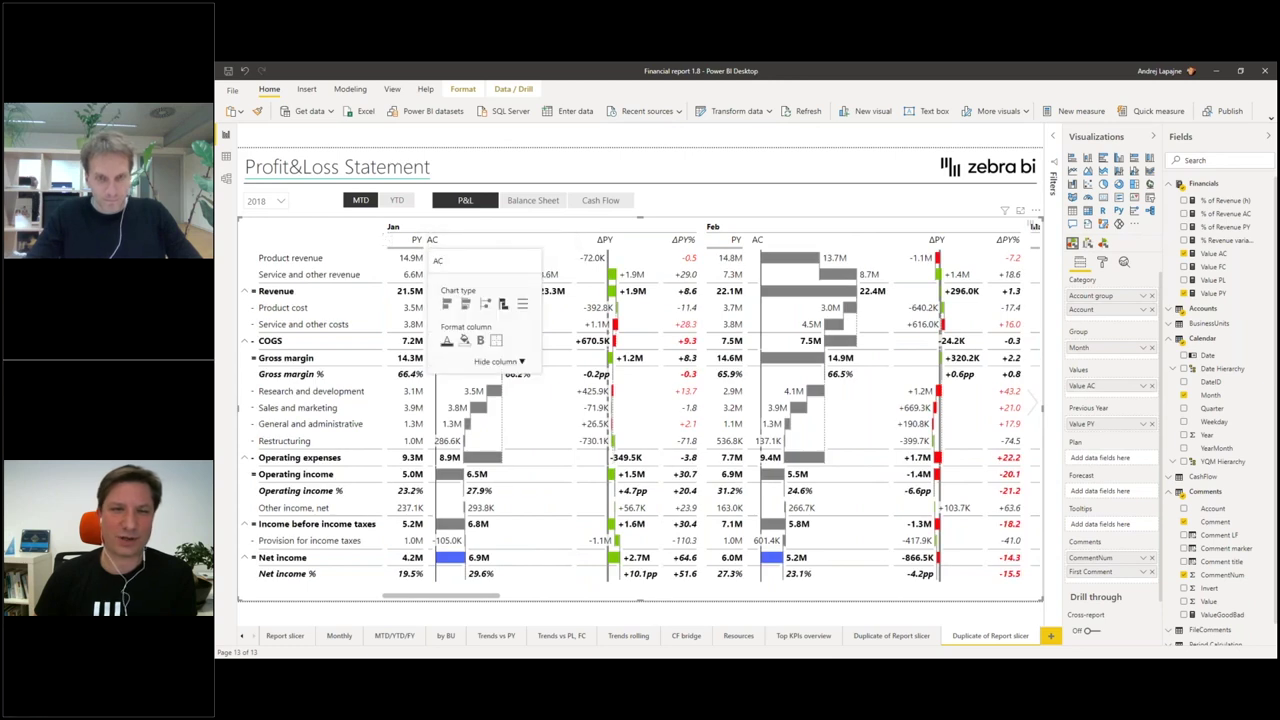
pyautogui.click(522, 305)
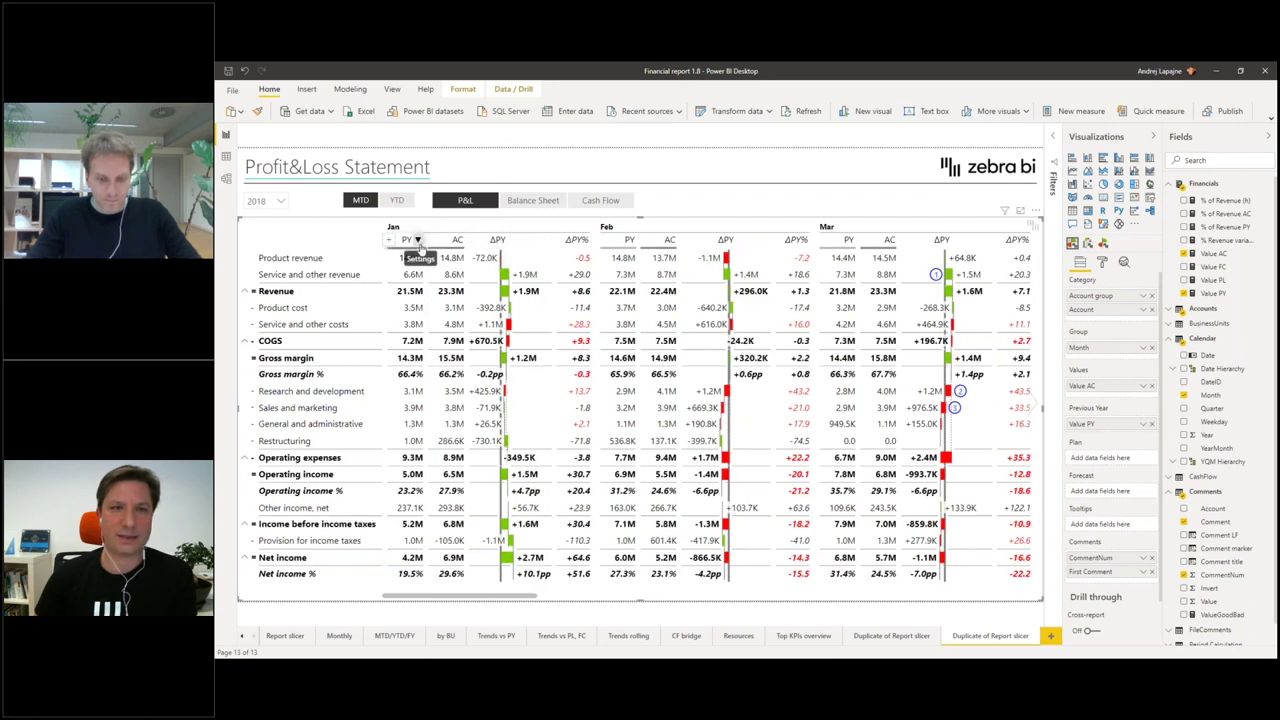
# Step: Hide the PY column from all month groups
pyautogui.click(417, 240)
pyautogui.click(445, 361)
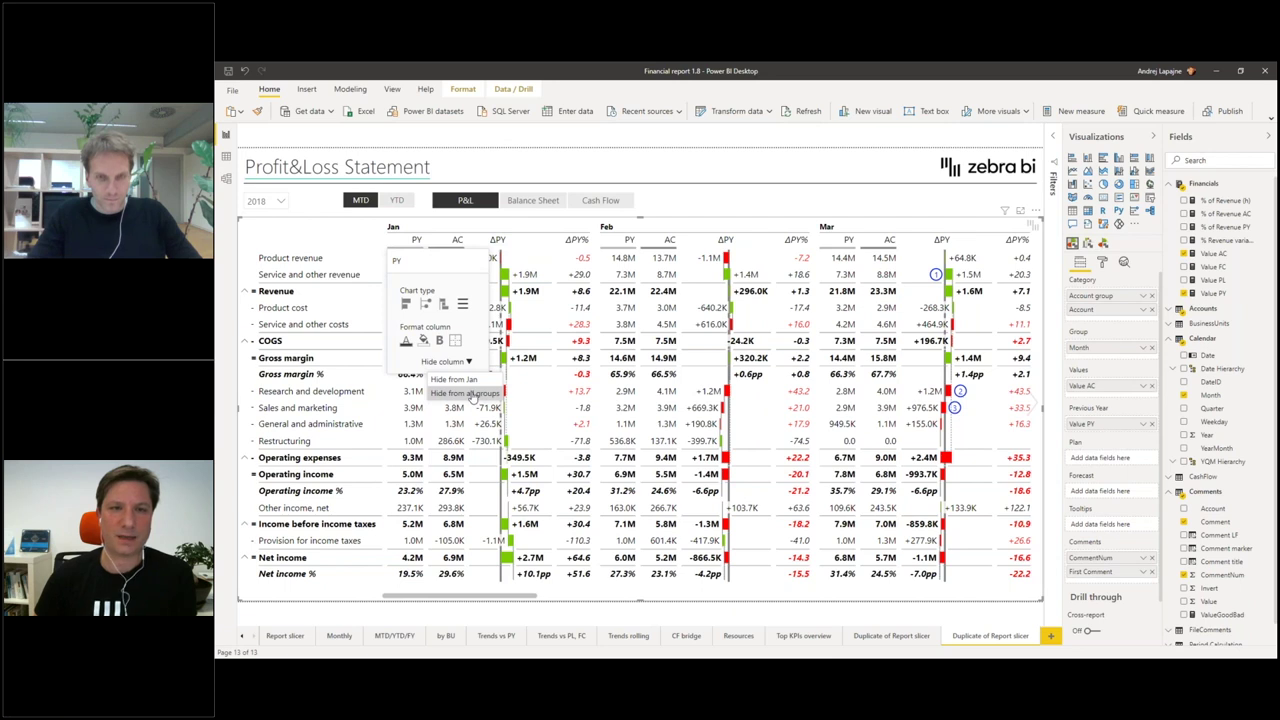
pyautogui.click(470, 395)
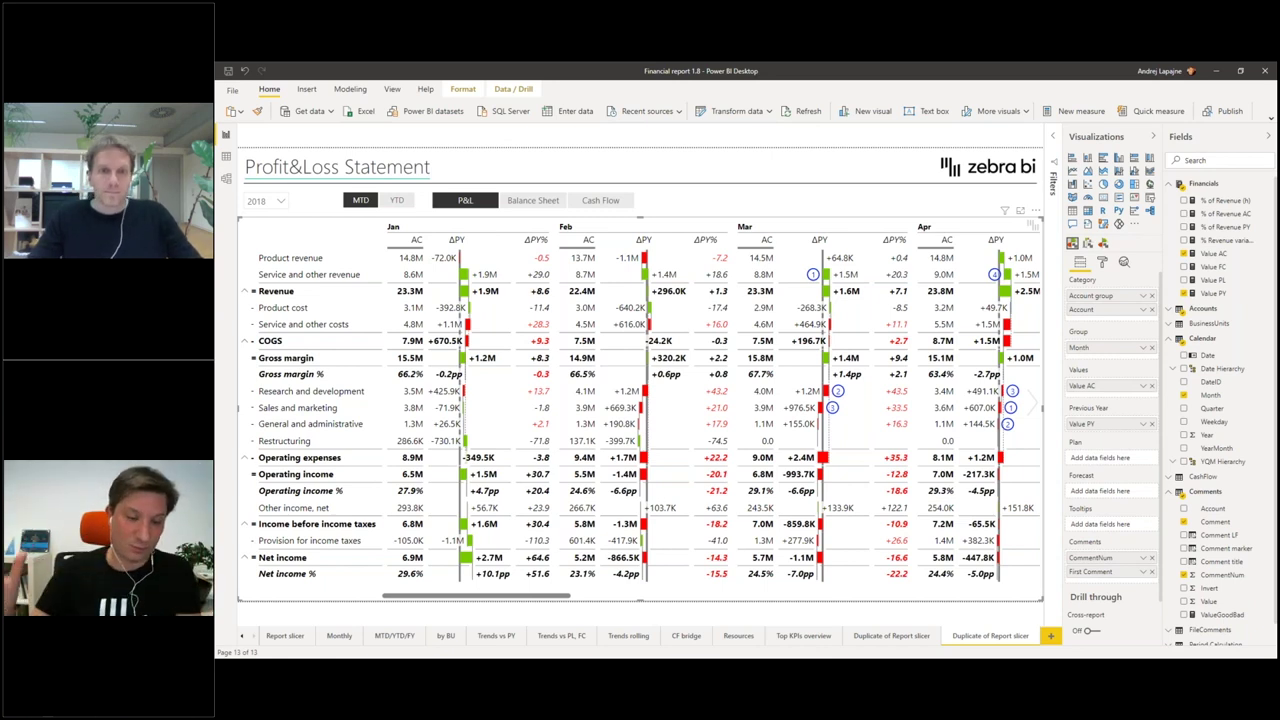
# Step: Set the text size of the P&L chart's data labels to 12 pt
pyautogui.moveTo(519, 602)
pyautogui.mouseDown()
pyautogui.moveTo(552, 603)
pyautogui.moveTo(519, 602)
pyautogui.mouseUp()
pyautogui.click(1103, 262)
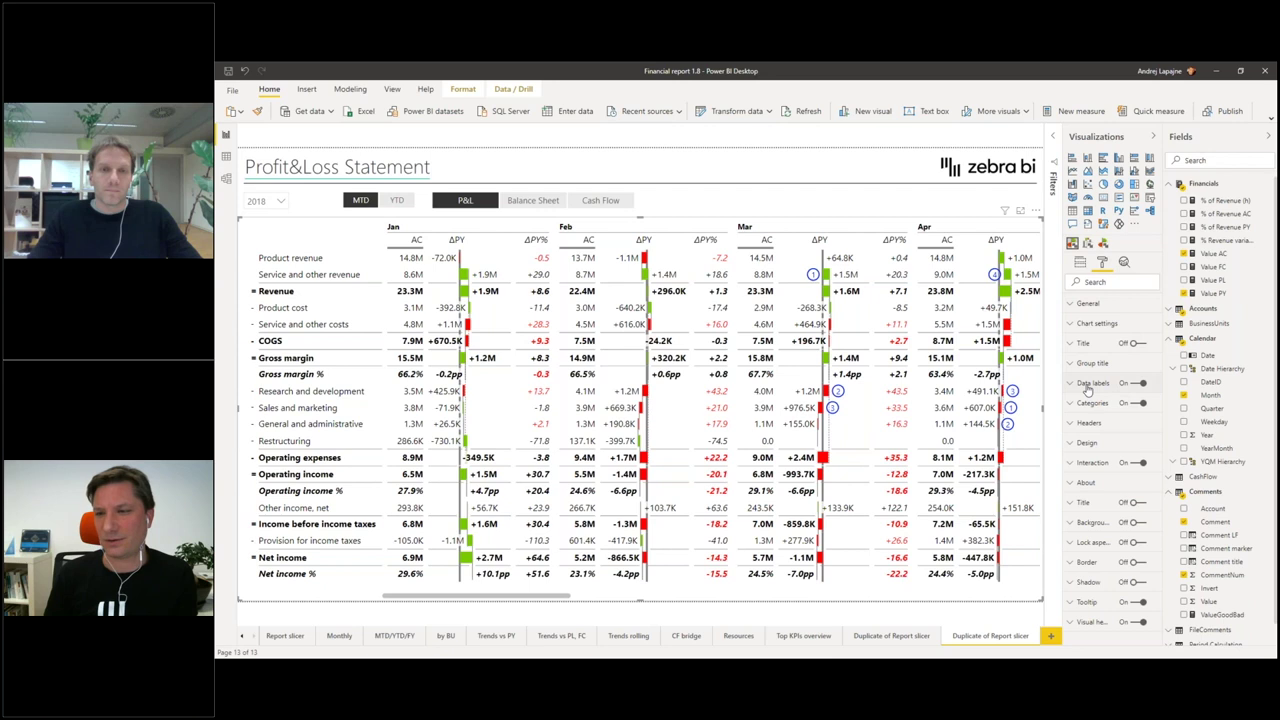
pyautogui.click(1090, 383)
pyautogui.scroll(-3, 1130, 523)
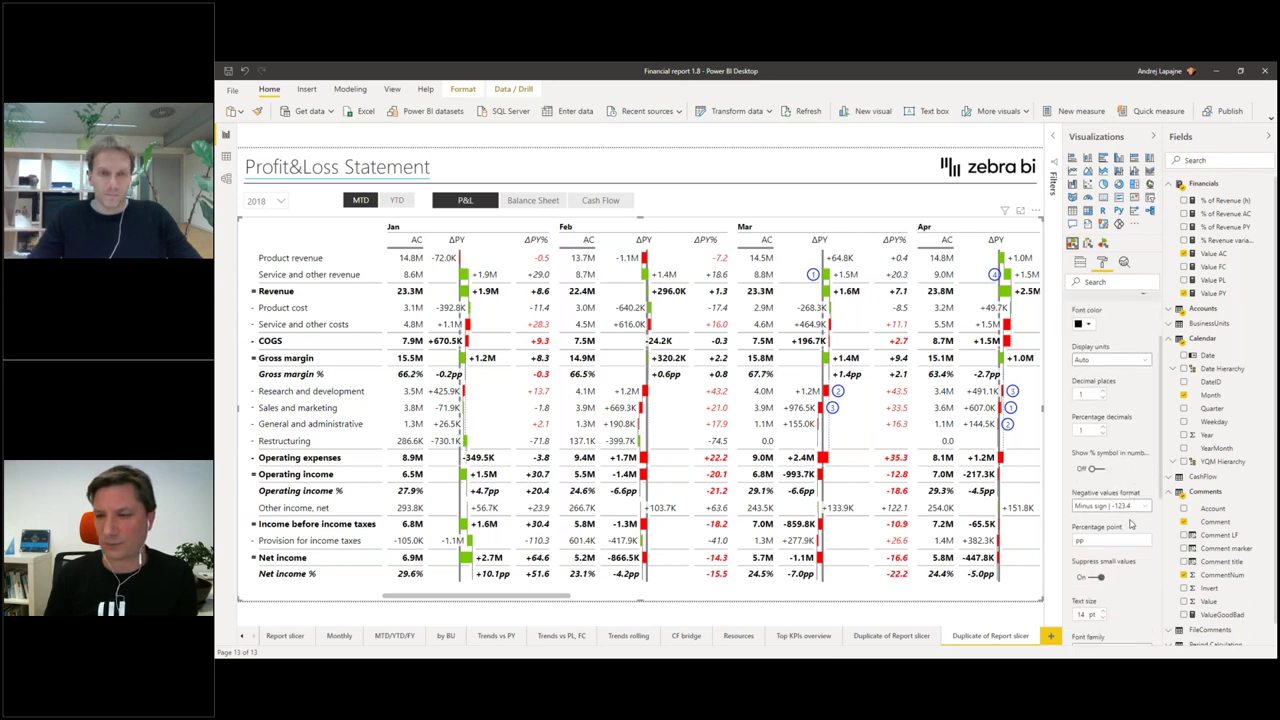
pyautogui.click(1104, 546)
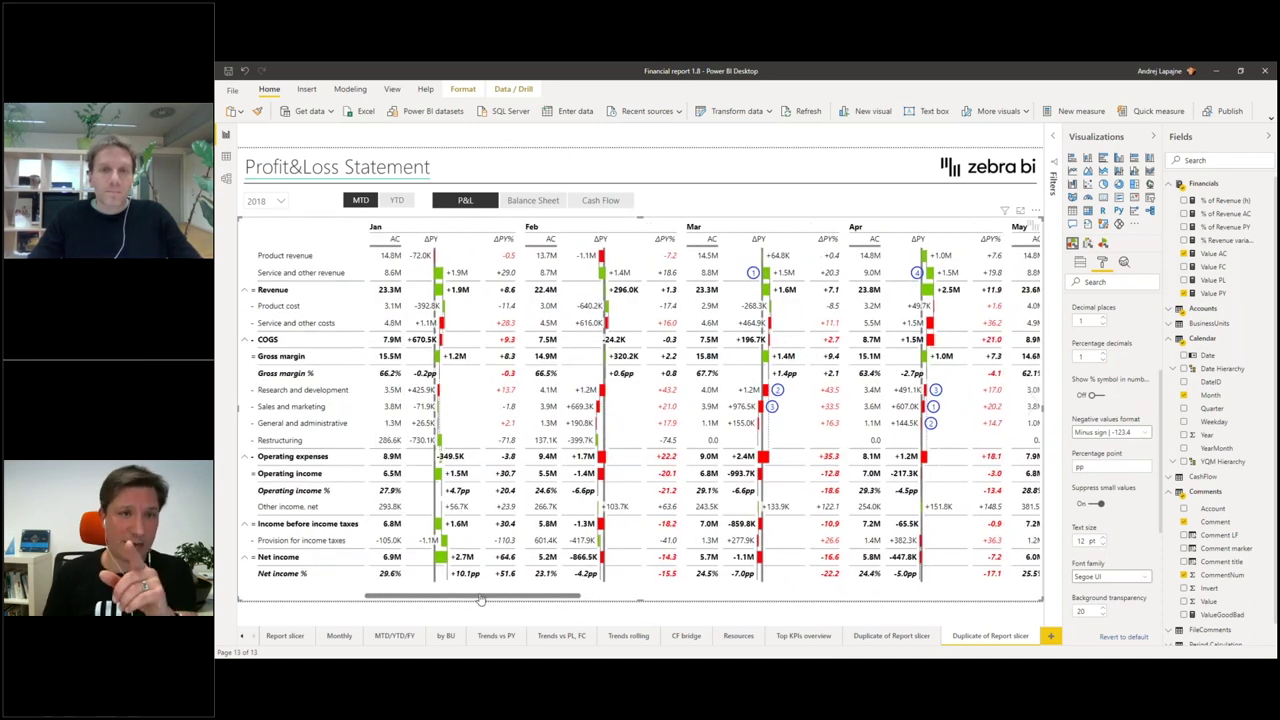
pyautogui.click(507, 305)
pyautogui.click(512, 289)
pyautogui.click(553, 230)
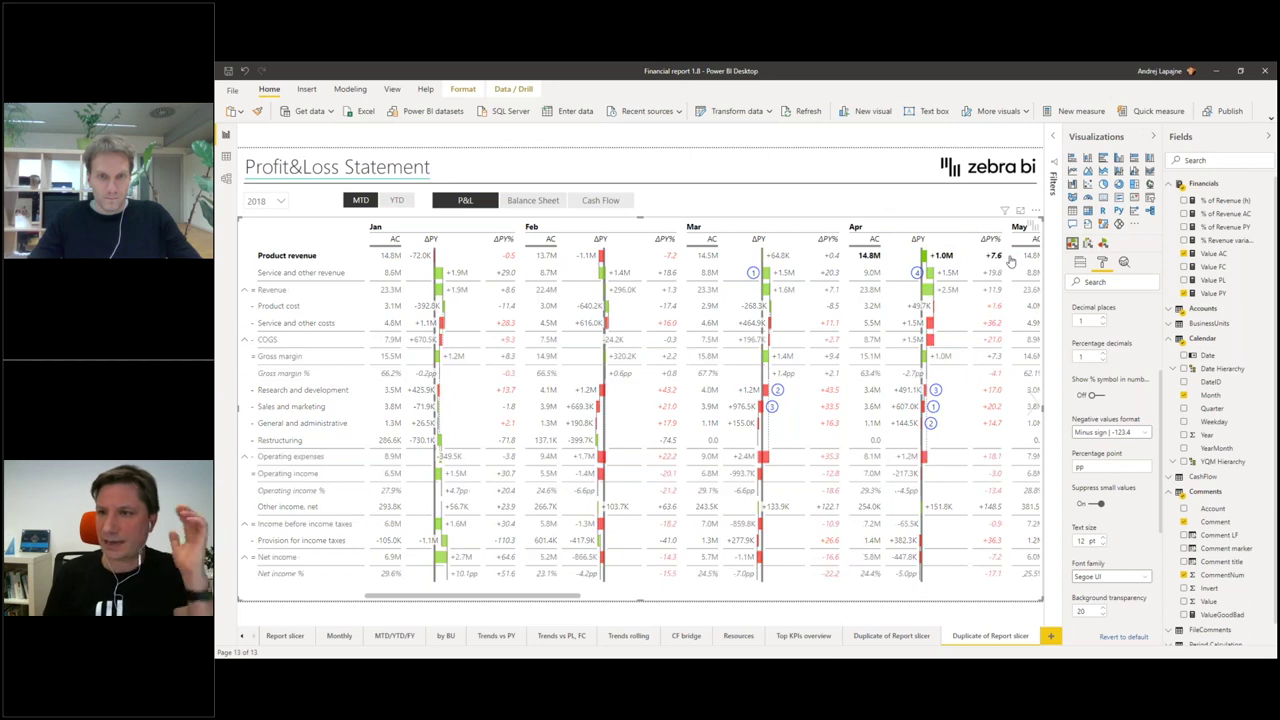
# Step: Add the Quarter field from the Calendar table to the chart's Group, above Month
pyautogui.click(1080, 264)
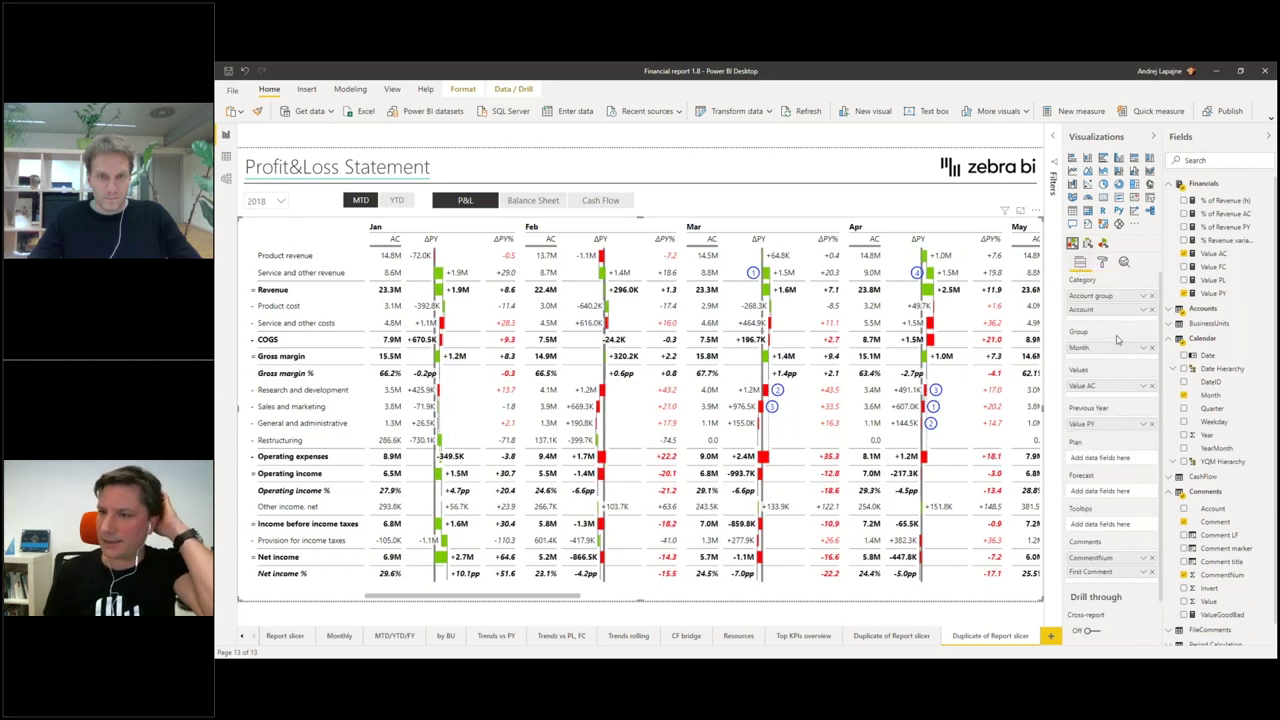
pyautogui.moveTo(1178, 392); pyautogui.dragTo(1114, 348)
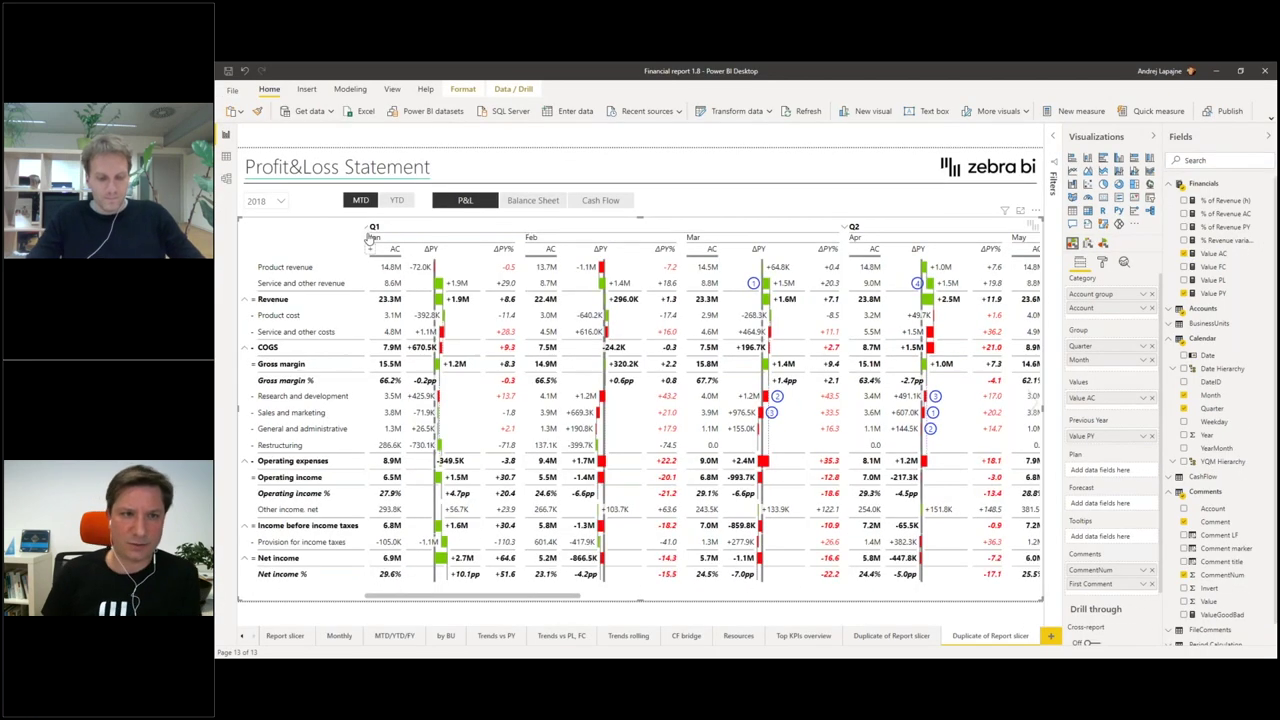
# Step: Collapse the Q1, Q2, Q3 and Q4 groups in the P&L chart so each shows only its quarterly columns
pyautogui.click(368, 232)
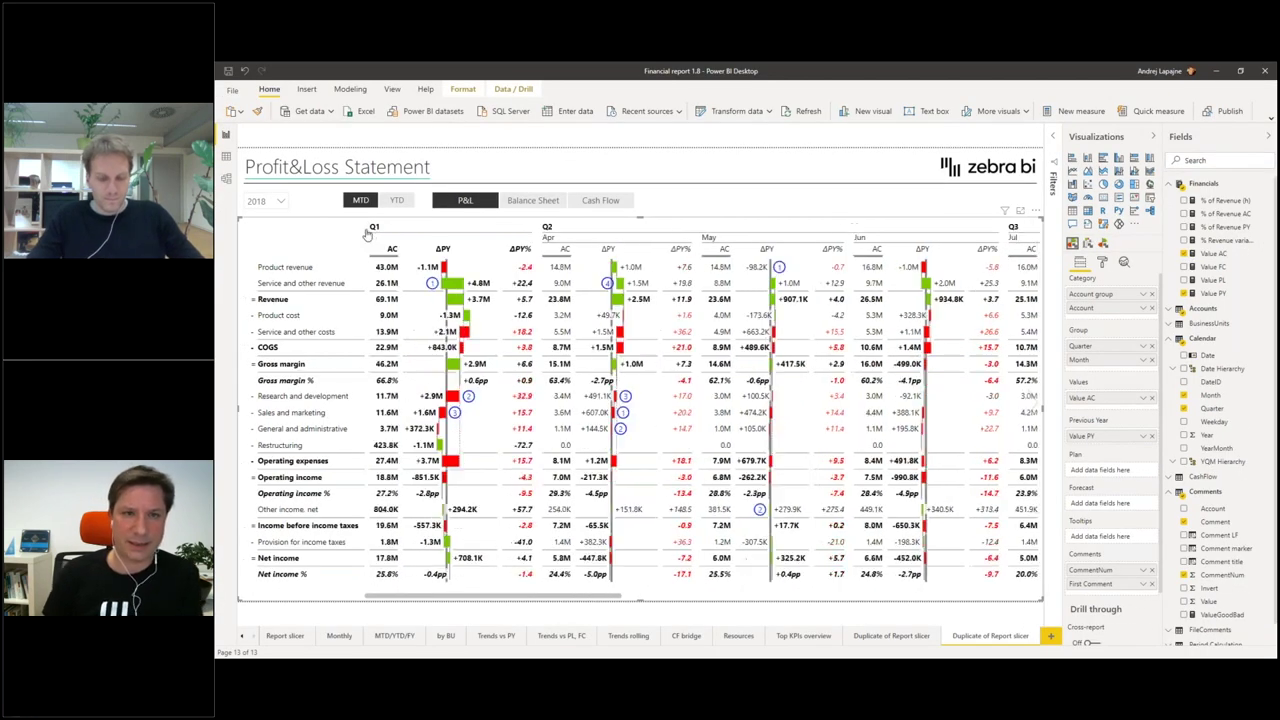
pyautogui.click(538, 230)
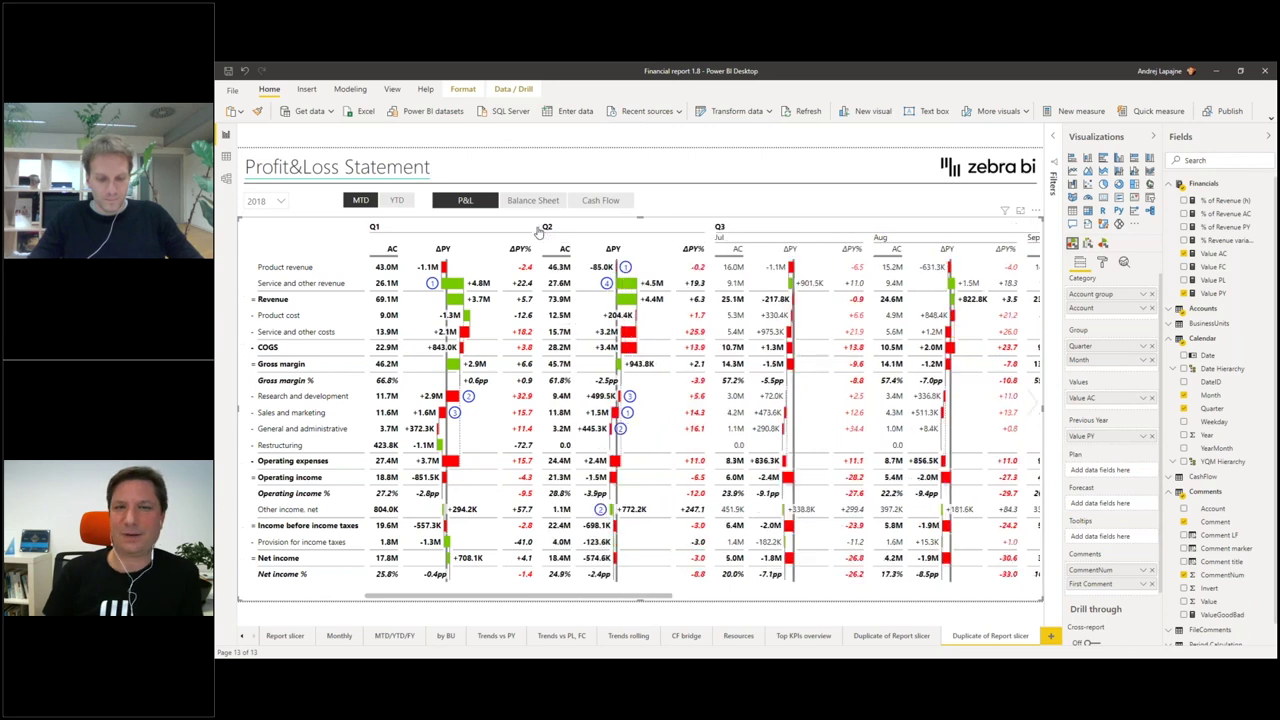
pyautogui.click(704, 229)
pyautogui.click(522, 268)
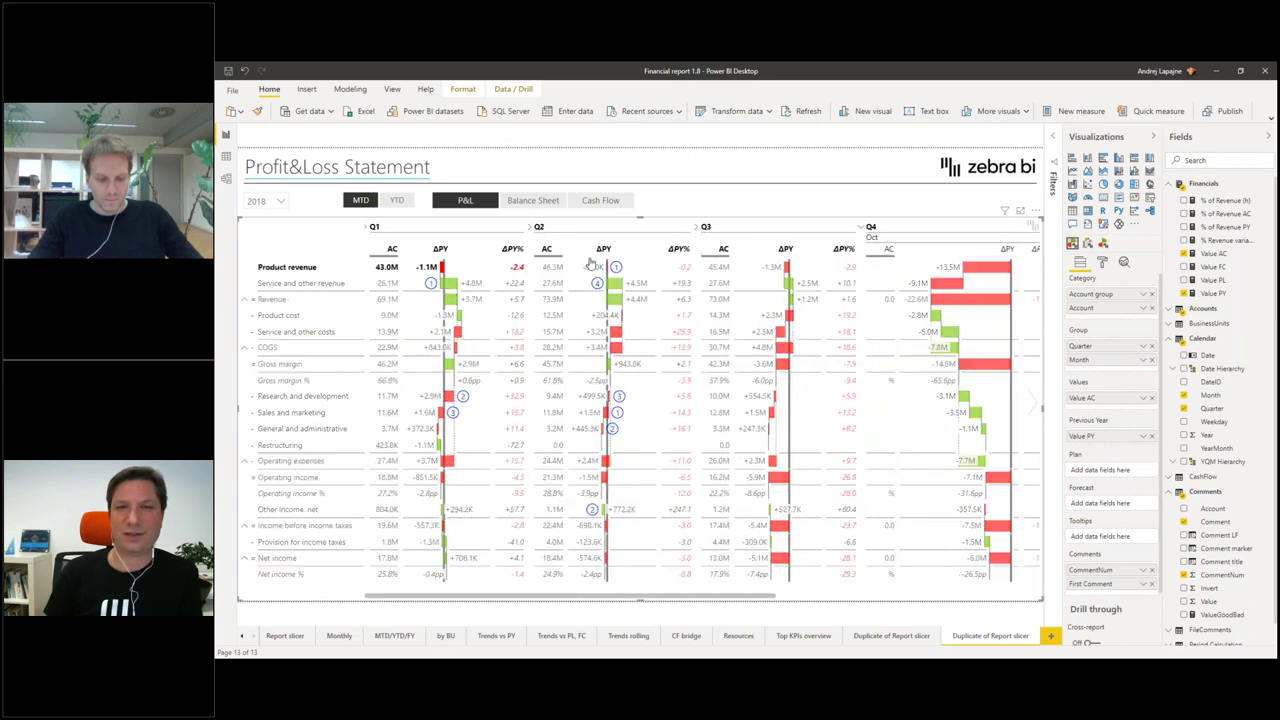
pyautogui.click(423, 226)
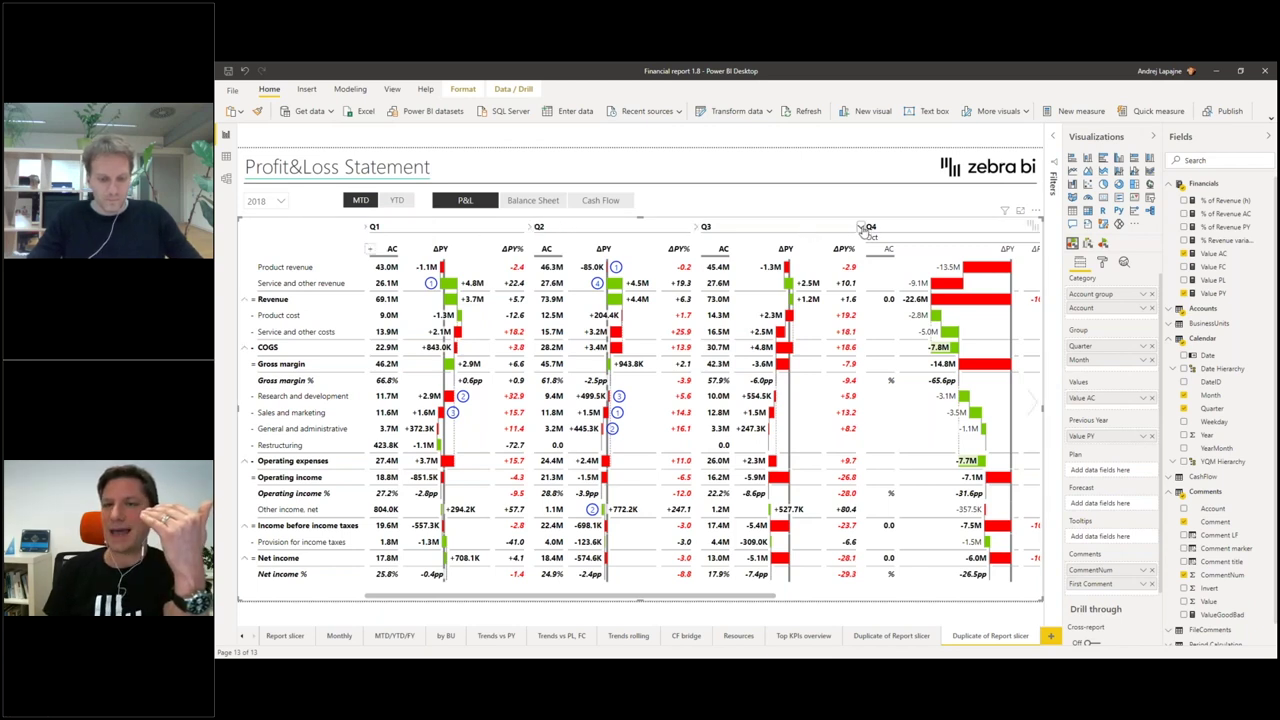
pyautogui.click(862, 229)
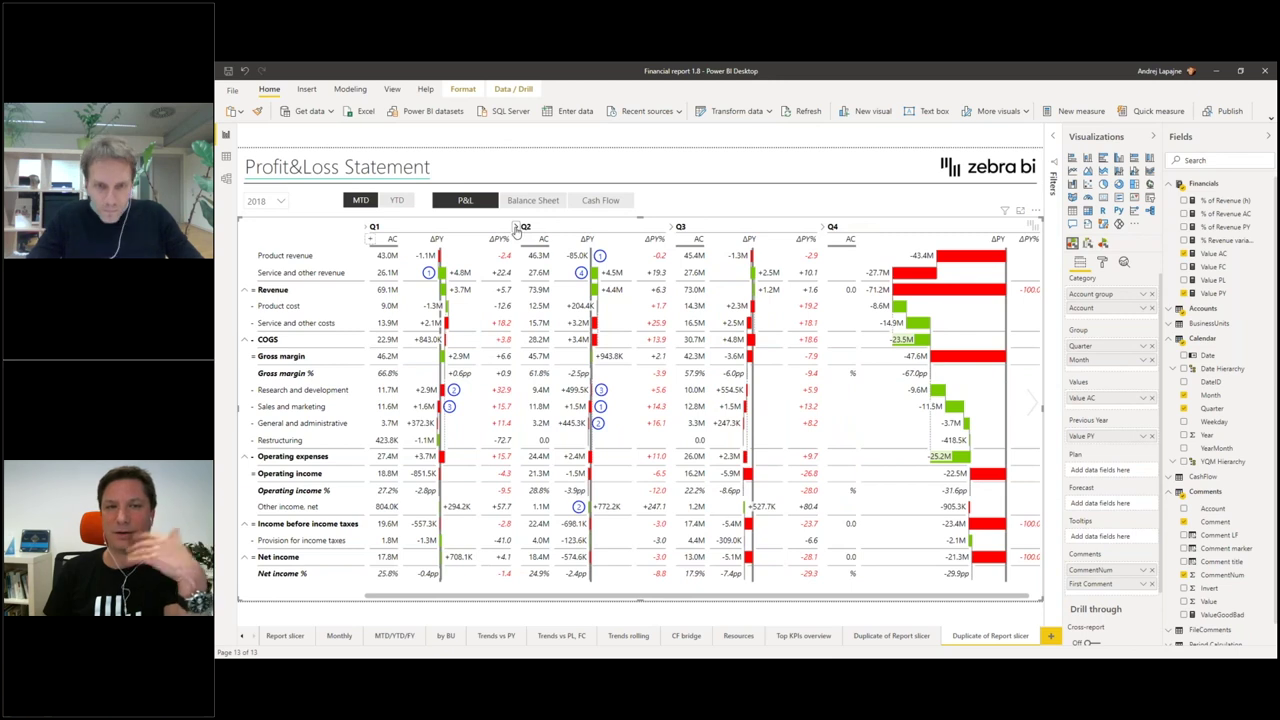
pyautogui.click(517, 229)
pyautogui.click(519, 232)
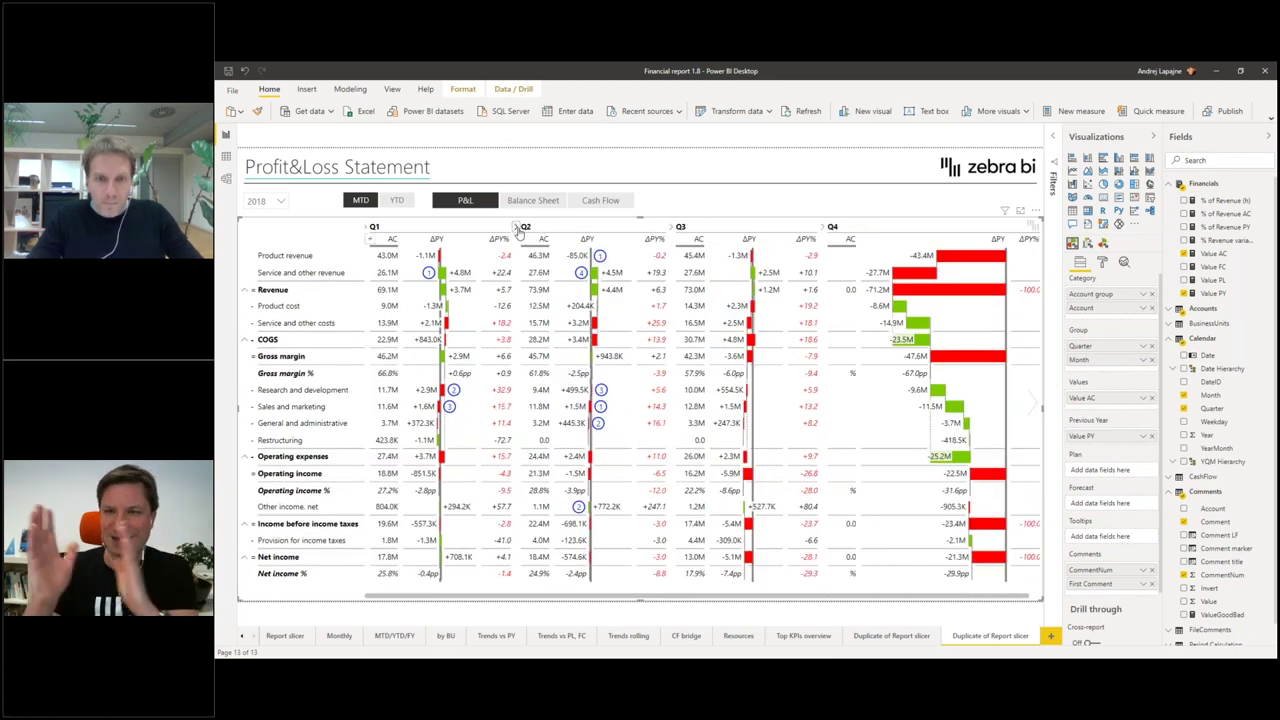
pyautogui.click(508, 256)
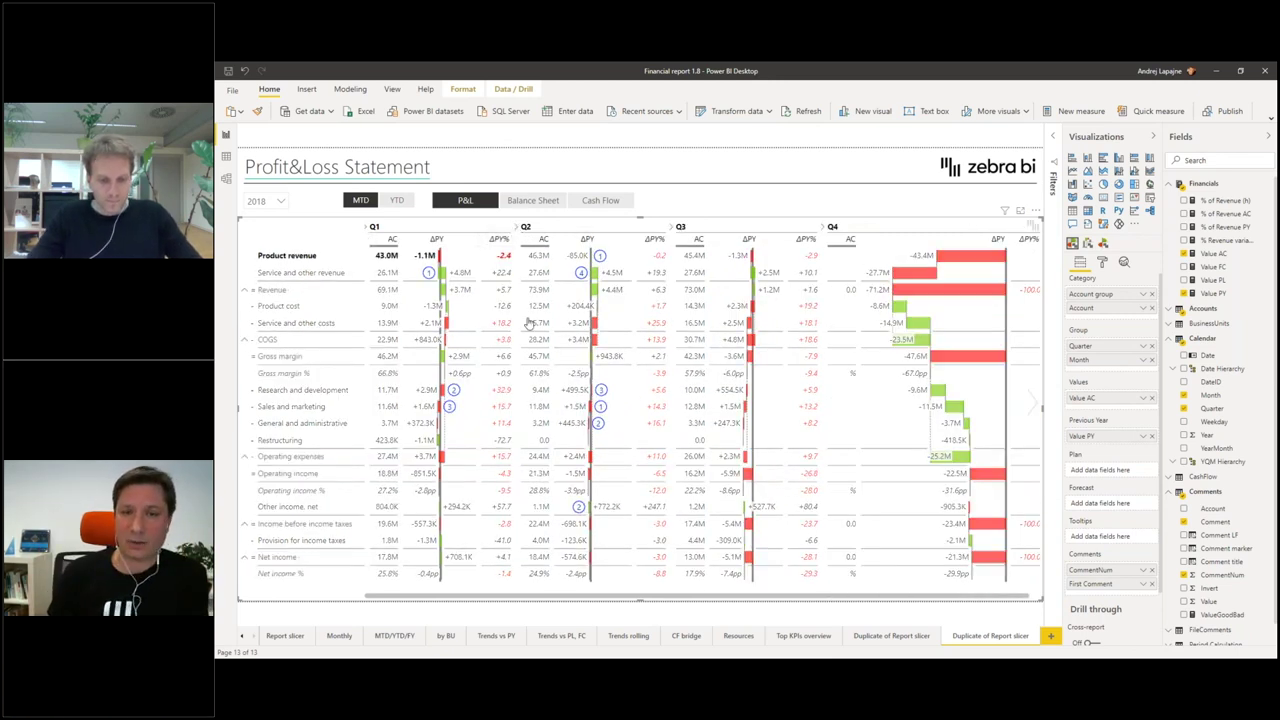
pyautogui.click(714, 590)
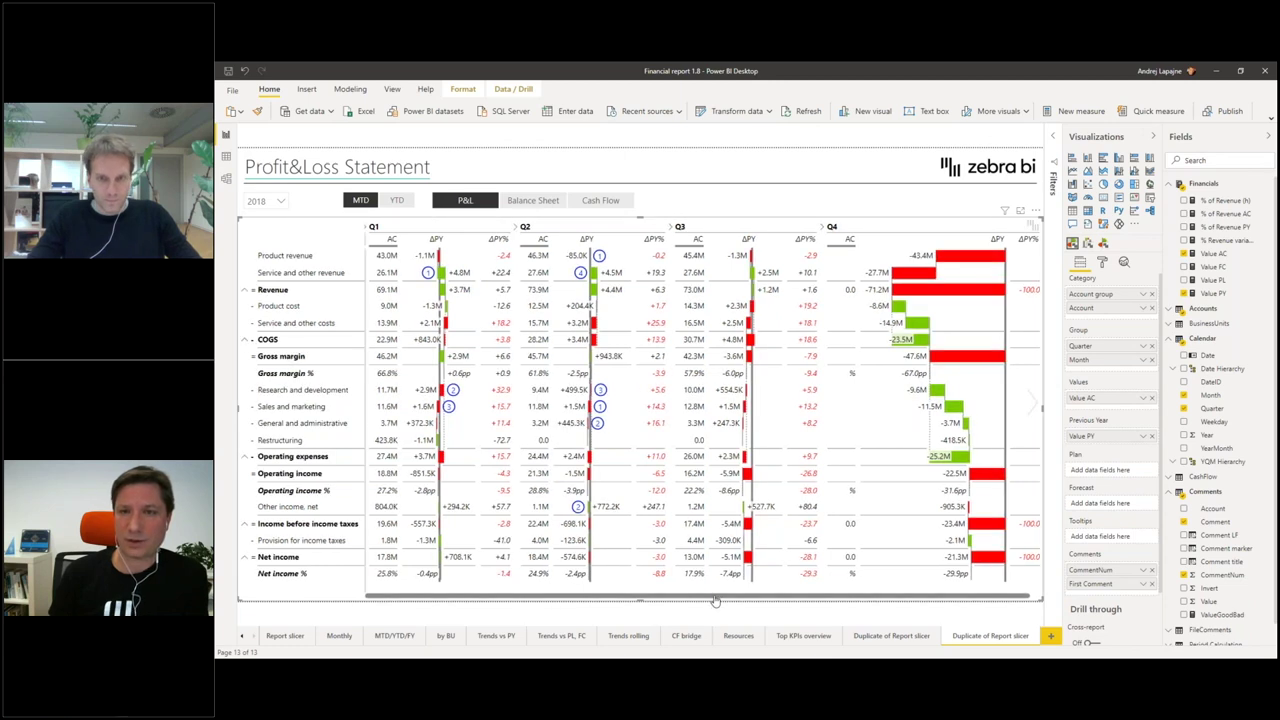
pyautogui.click(716, 256)
pyautogui.click(732, 201)
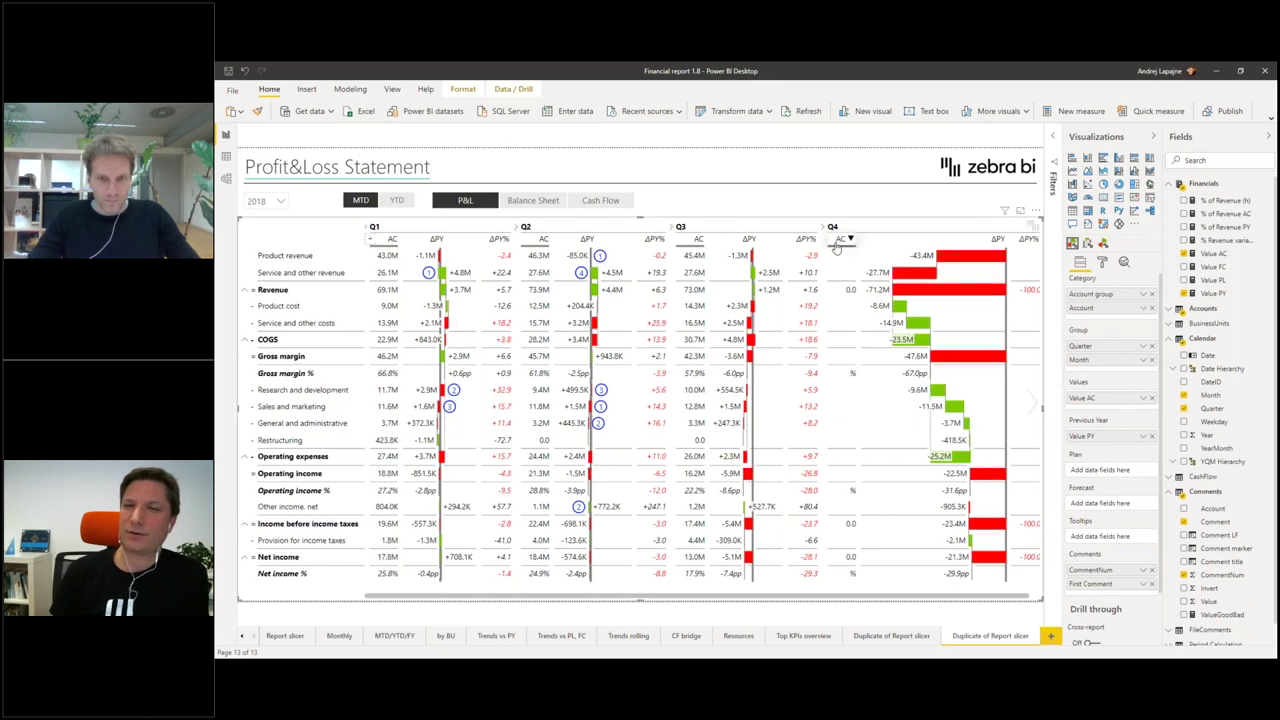
# Step: Add a Month slicer with horizontal orientation beside the statement selector, sized 622 wide by 36 high
pyautogui.click(829, 206)
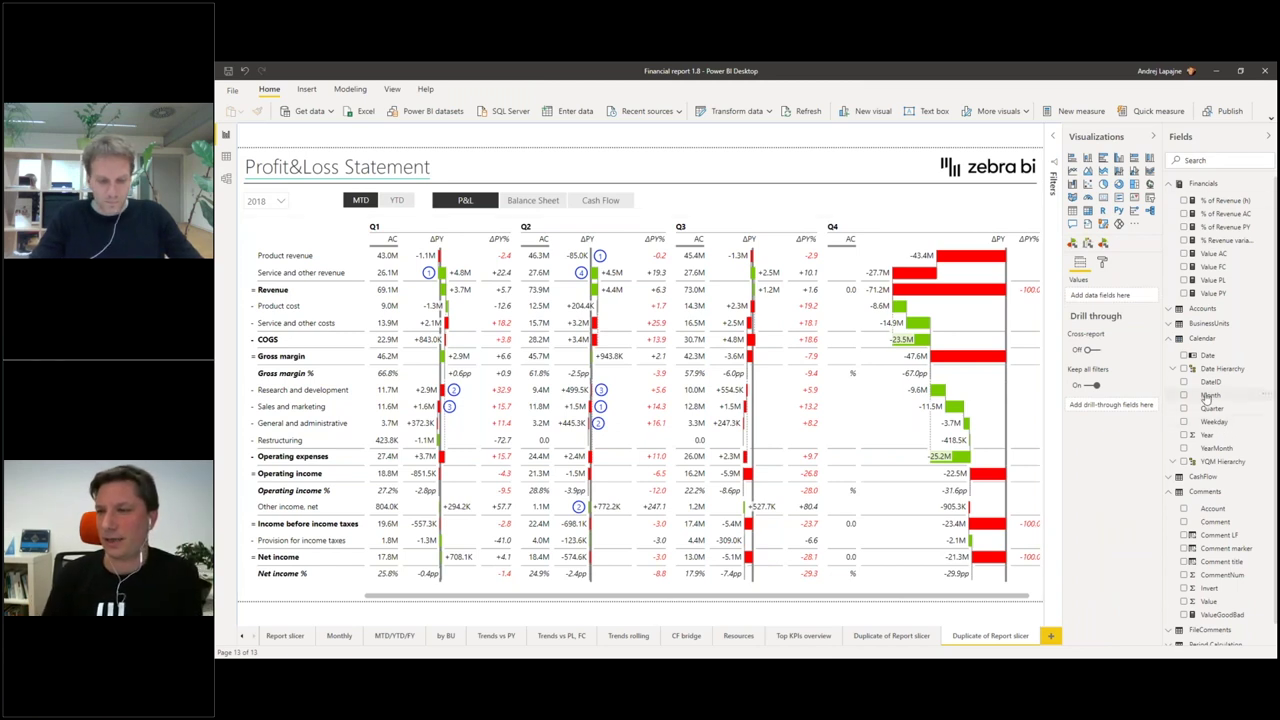
pyautogui.moveTo(1210, 397); pyautogui.dragTo(808, 195)
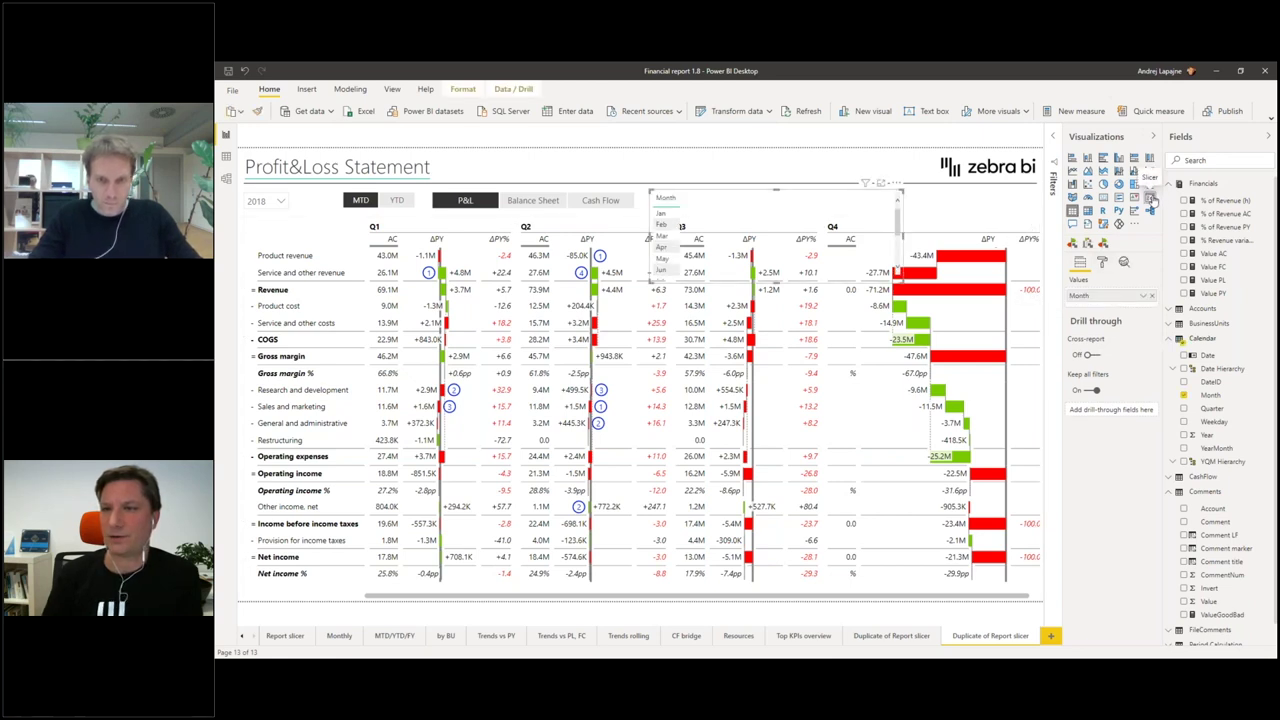
pyautogui.click(1150, 198)
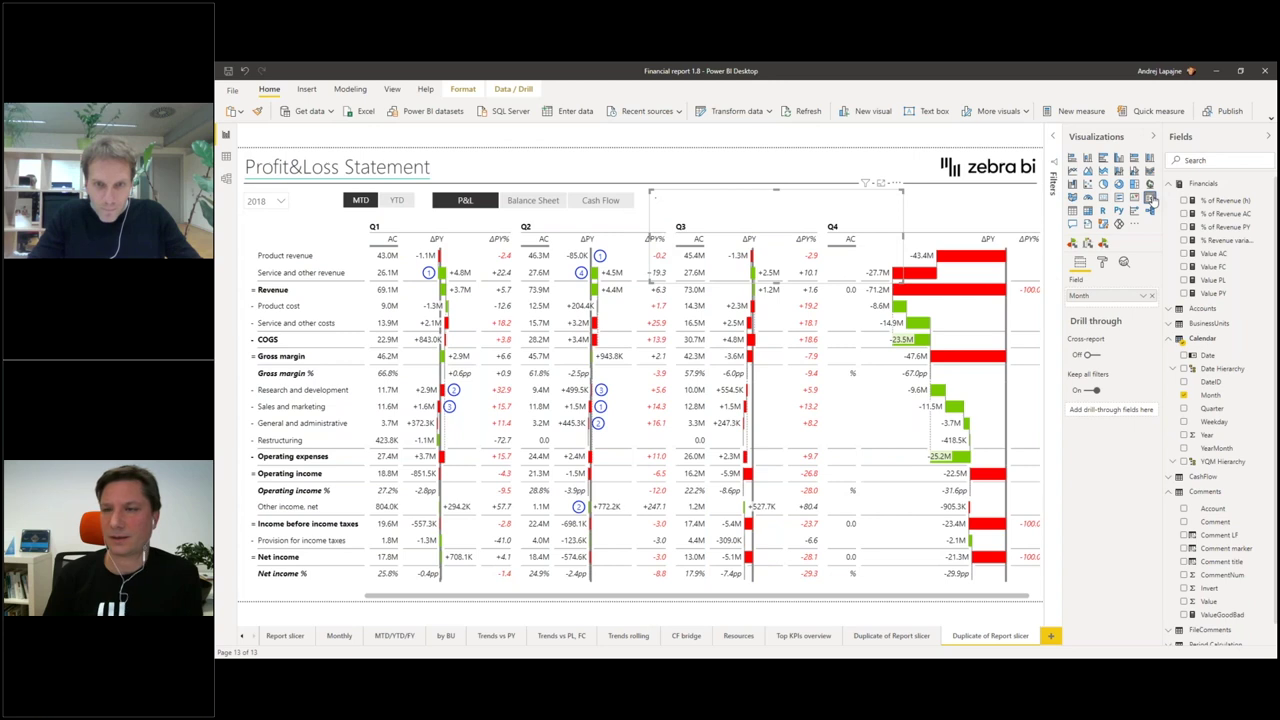
pyautogui.click(1102, 262)
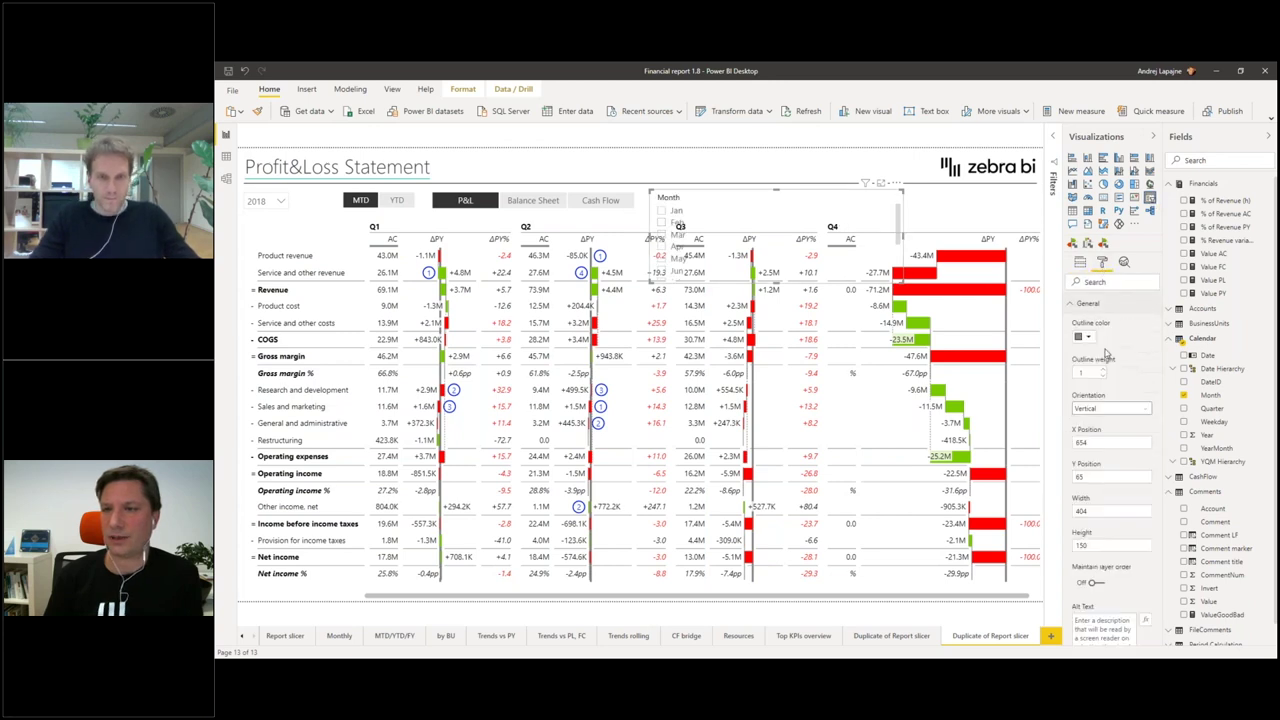
pyautogui.click(1105, 408)
pyautogui.click(1101, 434)
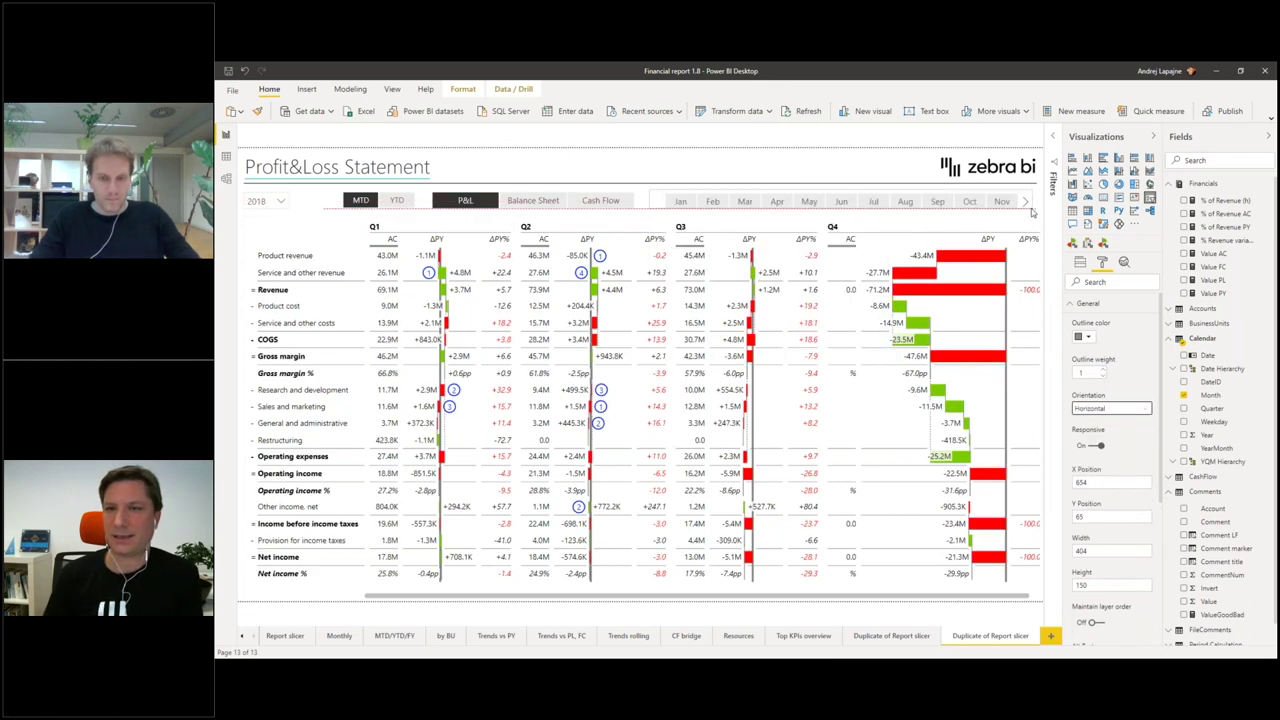
pyautogui.moveTo(650, 190); pyautogui.dragTo(640, 190)
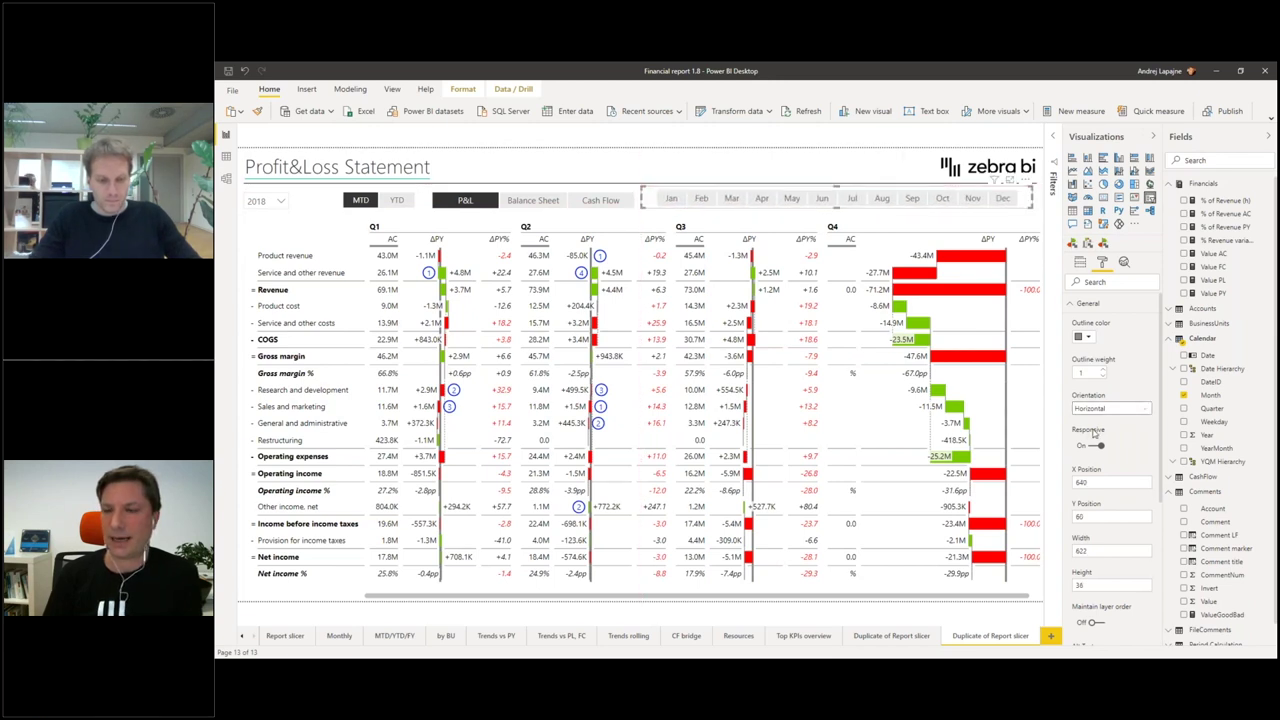
# Step: Turn off multi-select with CTRL in the Month slicer's selection controls
pyautogui.click(1072, 306)
pyautogui.click(1079, 324)
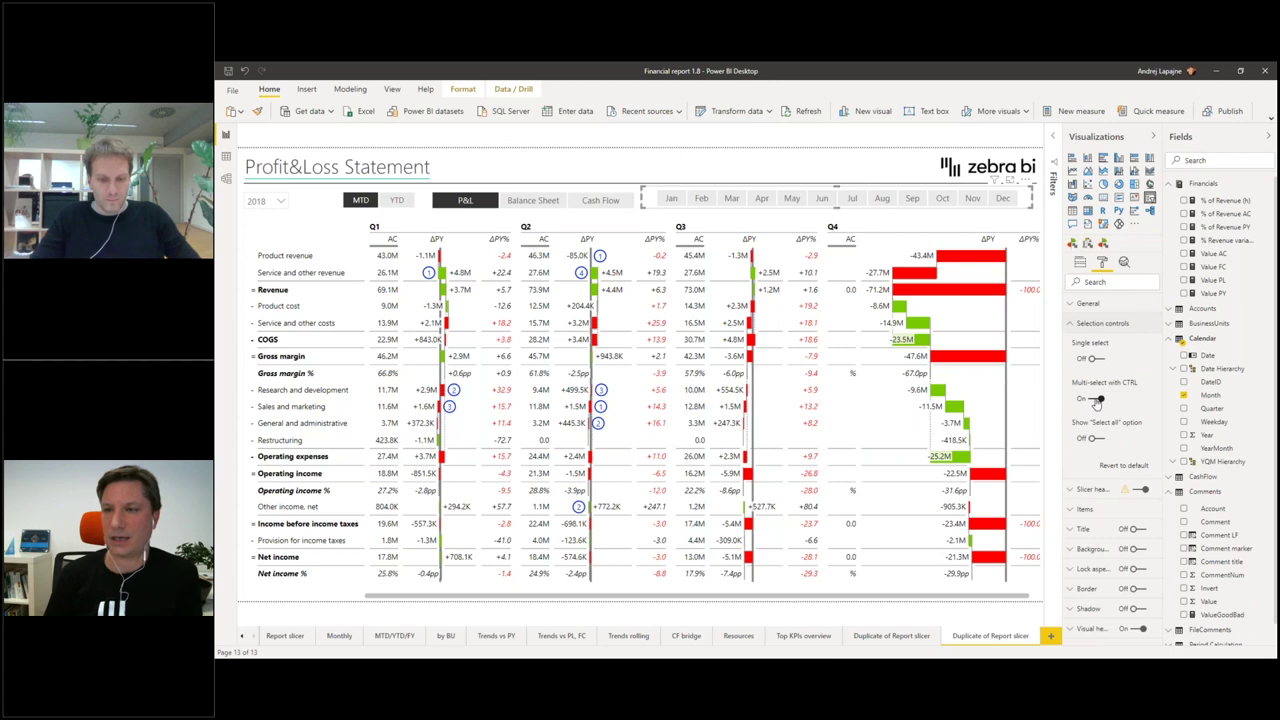
pyautogui.click(1099, 399)
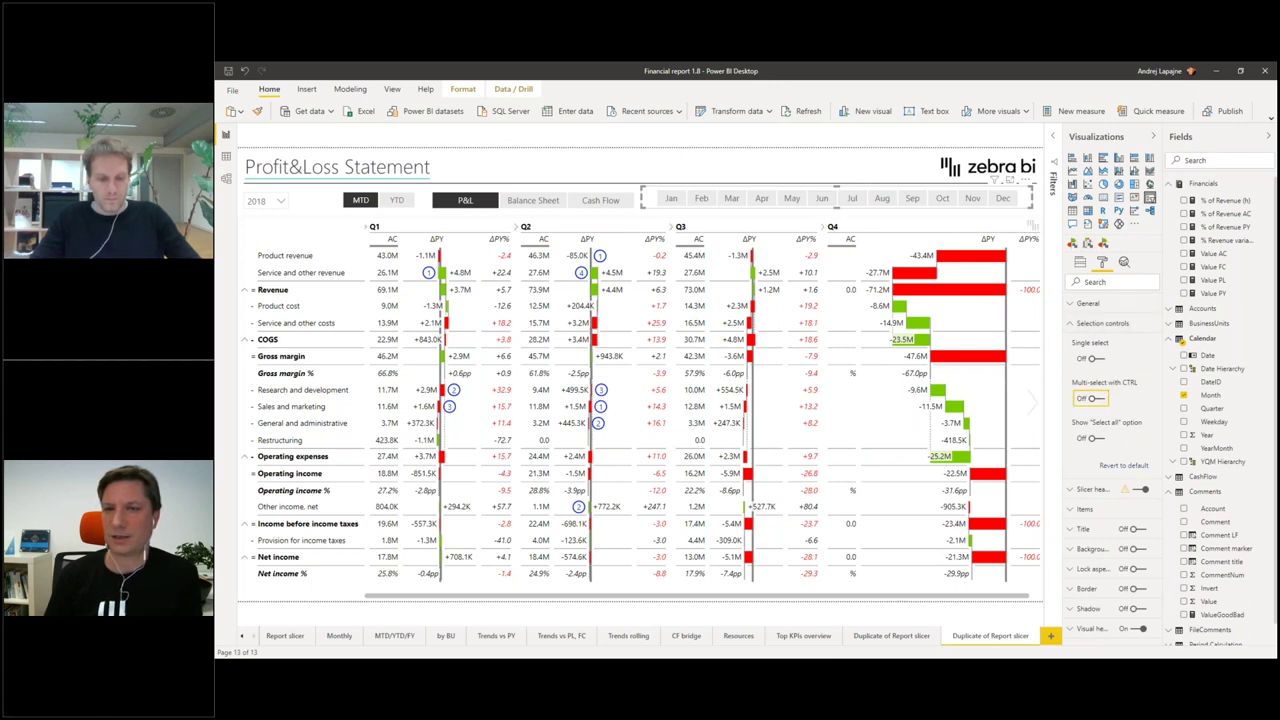
# Step: Select the months January through September in the Month slicer
pyautogui.click(671, 198)
pyautogui.click(701, 198)
pyautogui.click(731, 198)
pyautogui.click(761, 198)
pyautogui.click(791, 198)
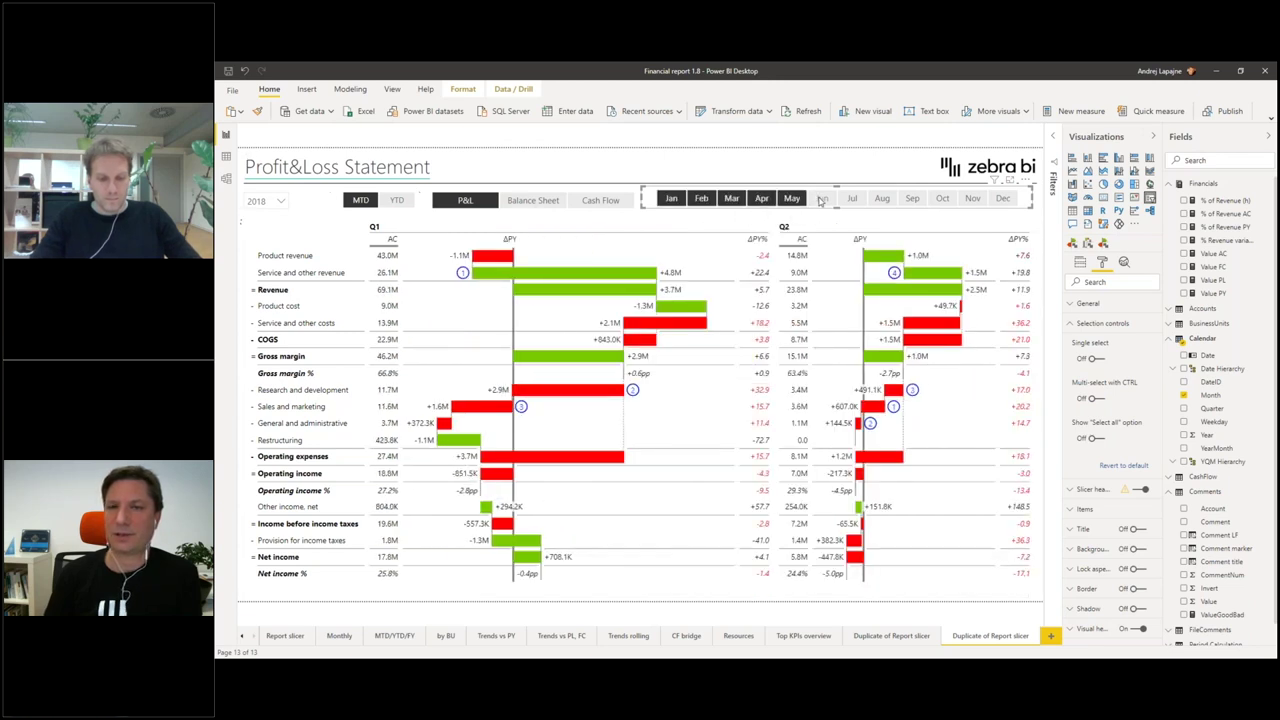
pyautogui.click(821, 198)
pyautogui.click(852, 198)
pyautogui.click(882, 198)
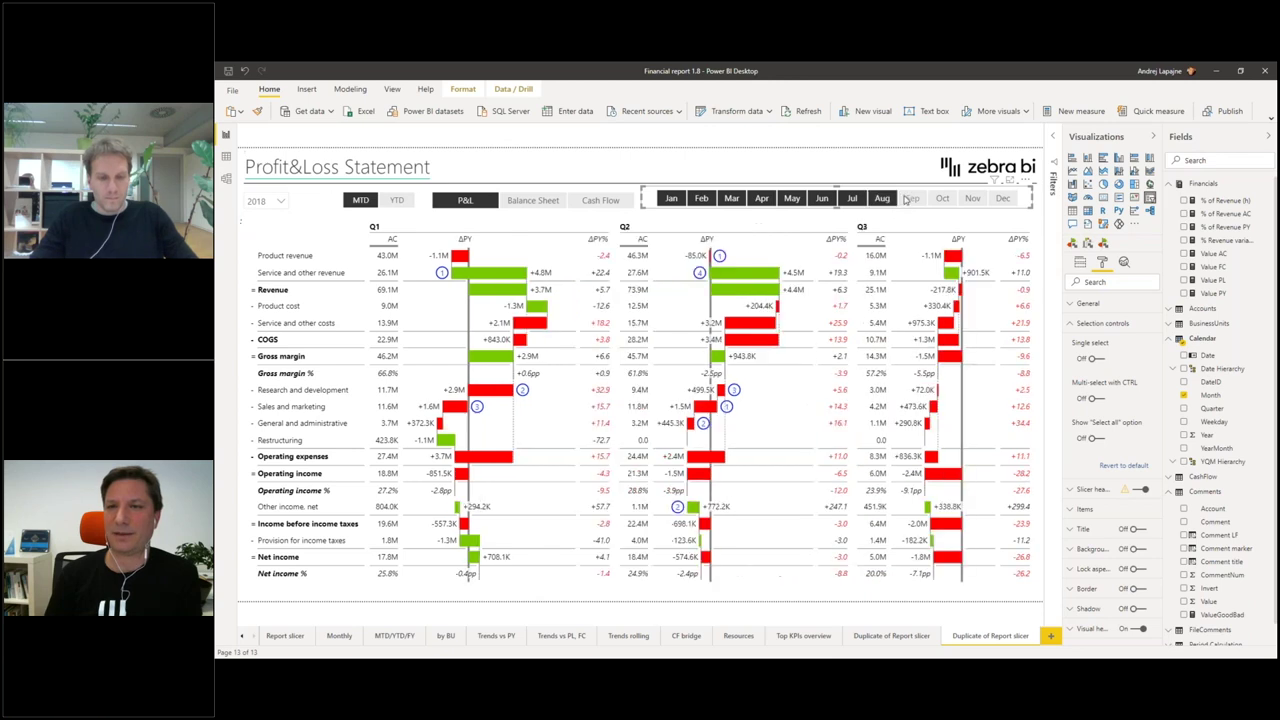
pyautogui.click(911, 198)
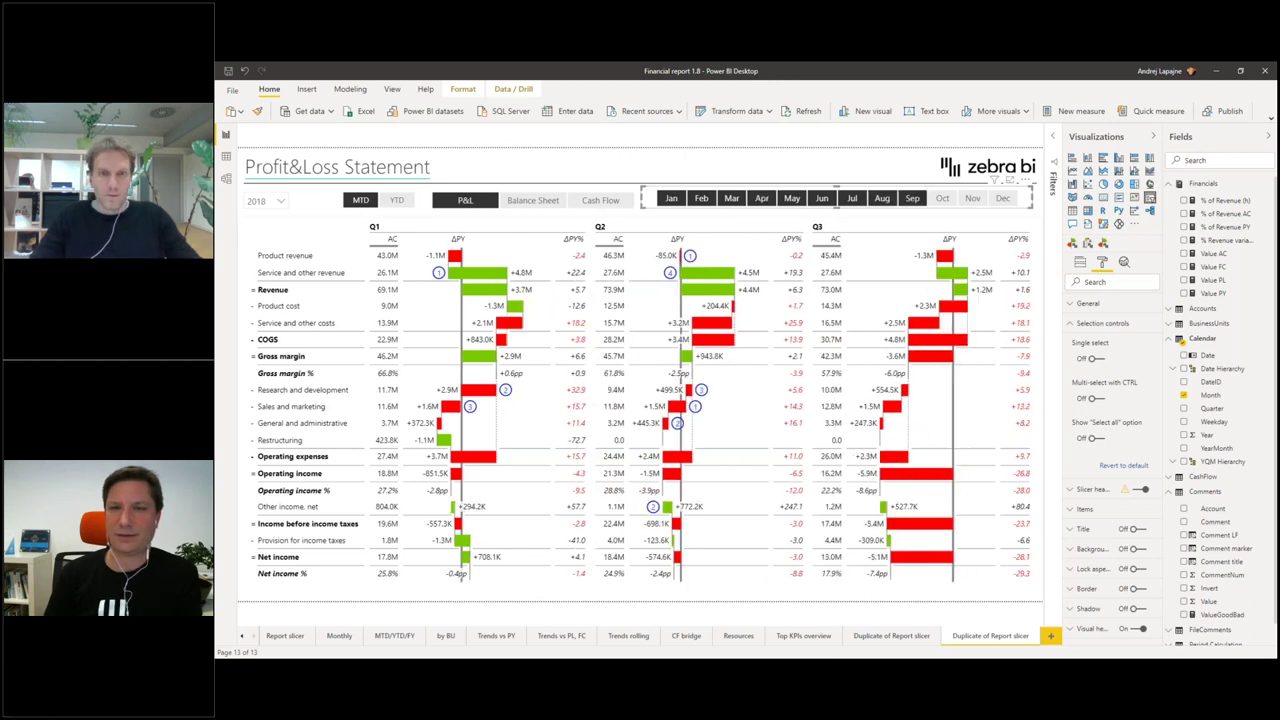
# Step: Toggle October on and back off in the Month slicer
pyautogui.click(940, 200)
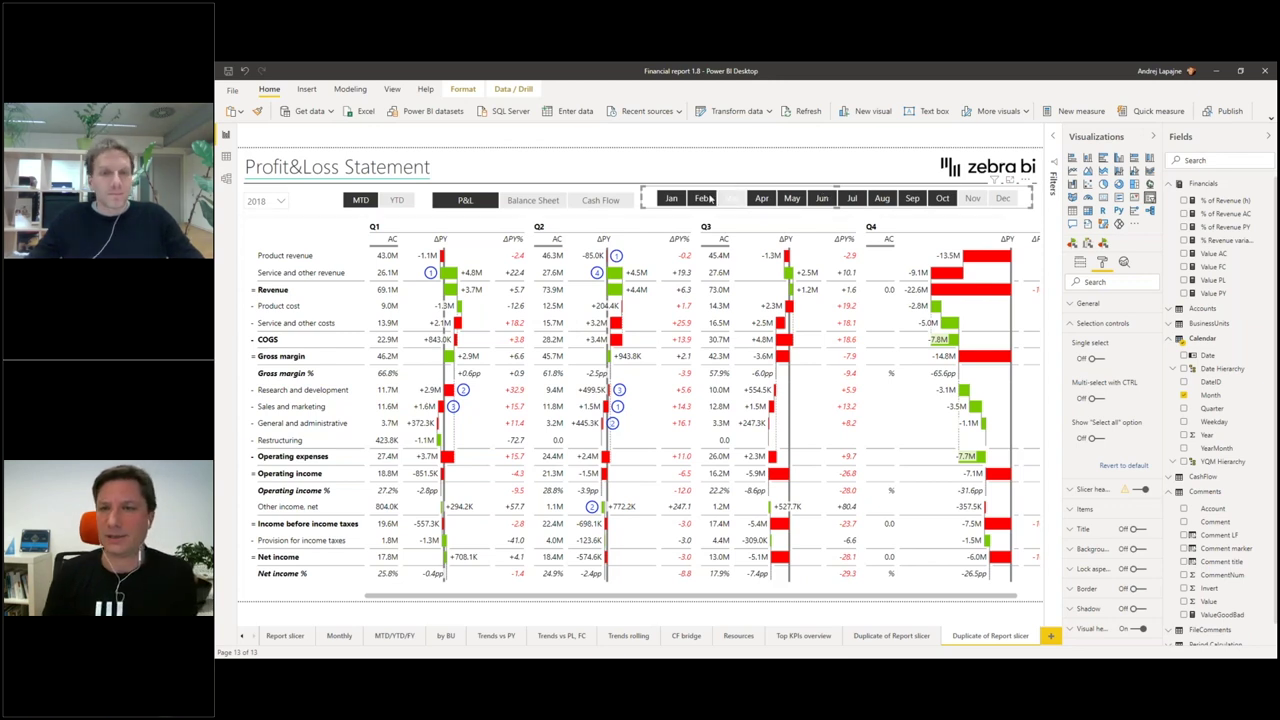
pyautogui.moveTo(647, 198); pyautogui.dragTo(647, 197)
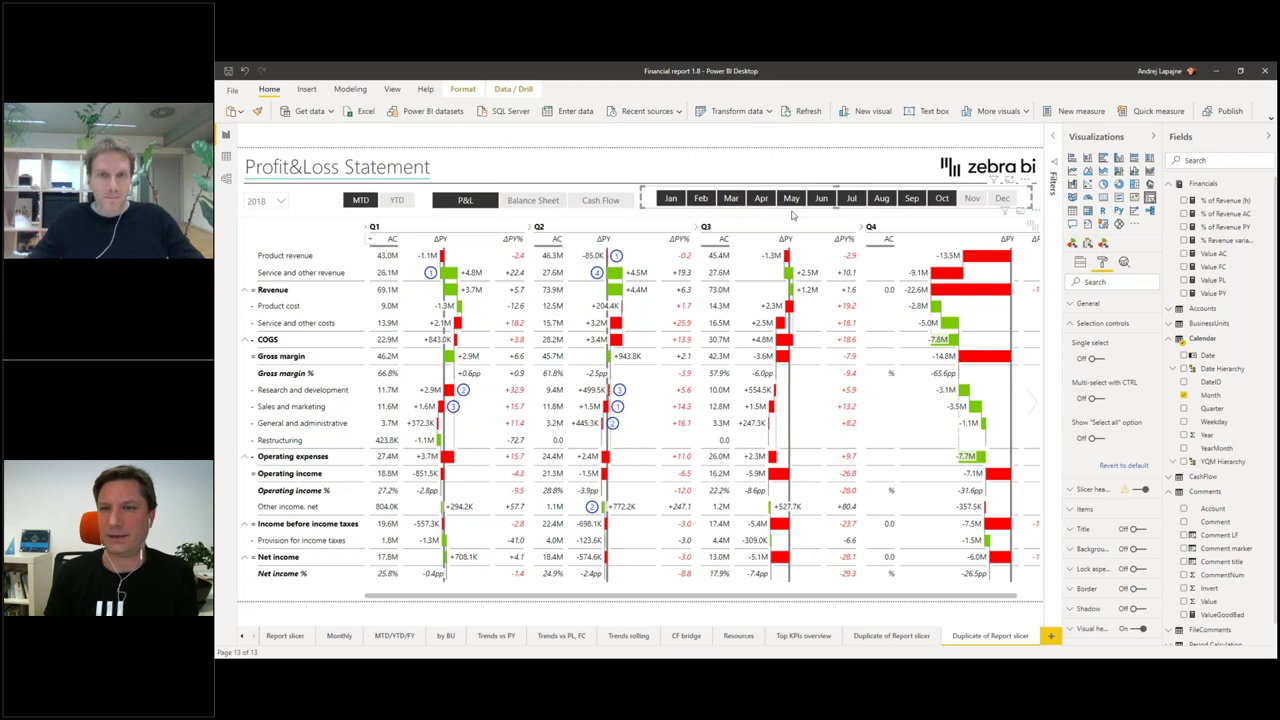
pyautogui.click(943, 199)
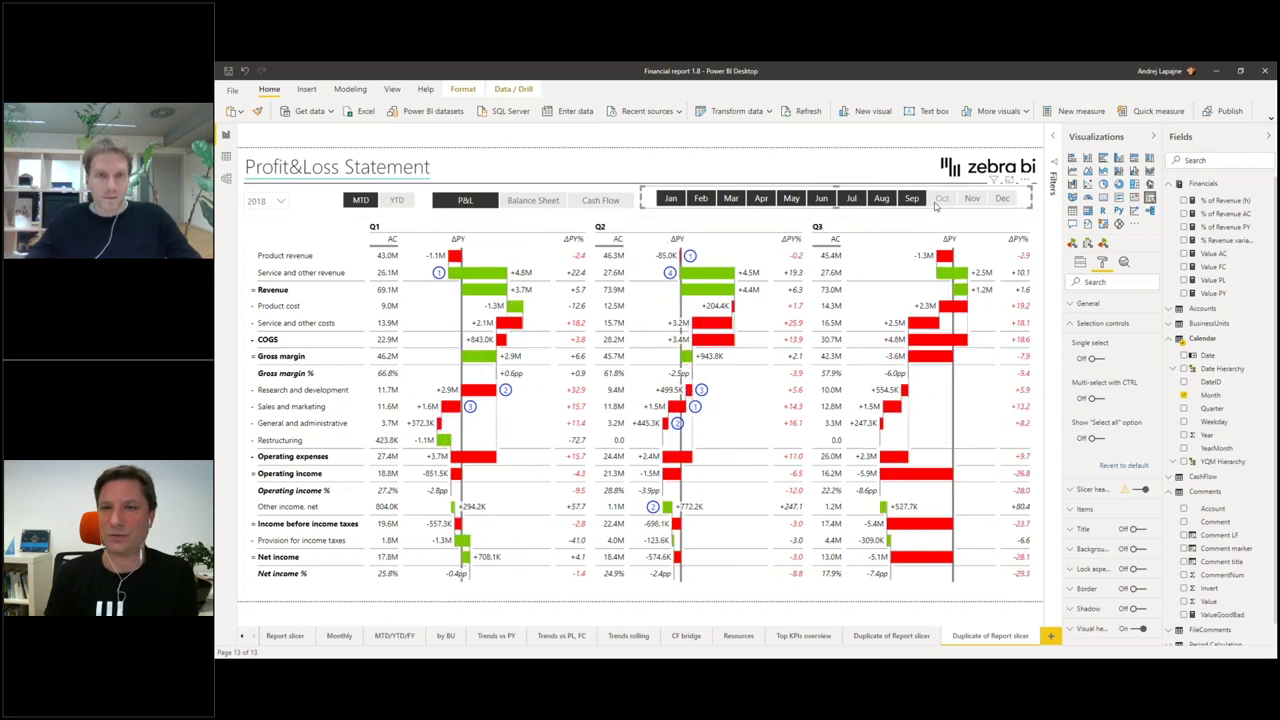
# Step: Keep the Q3 group collapsed and show a grand total in the P&L chart
pyautogui.click(808, 229)
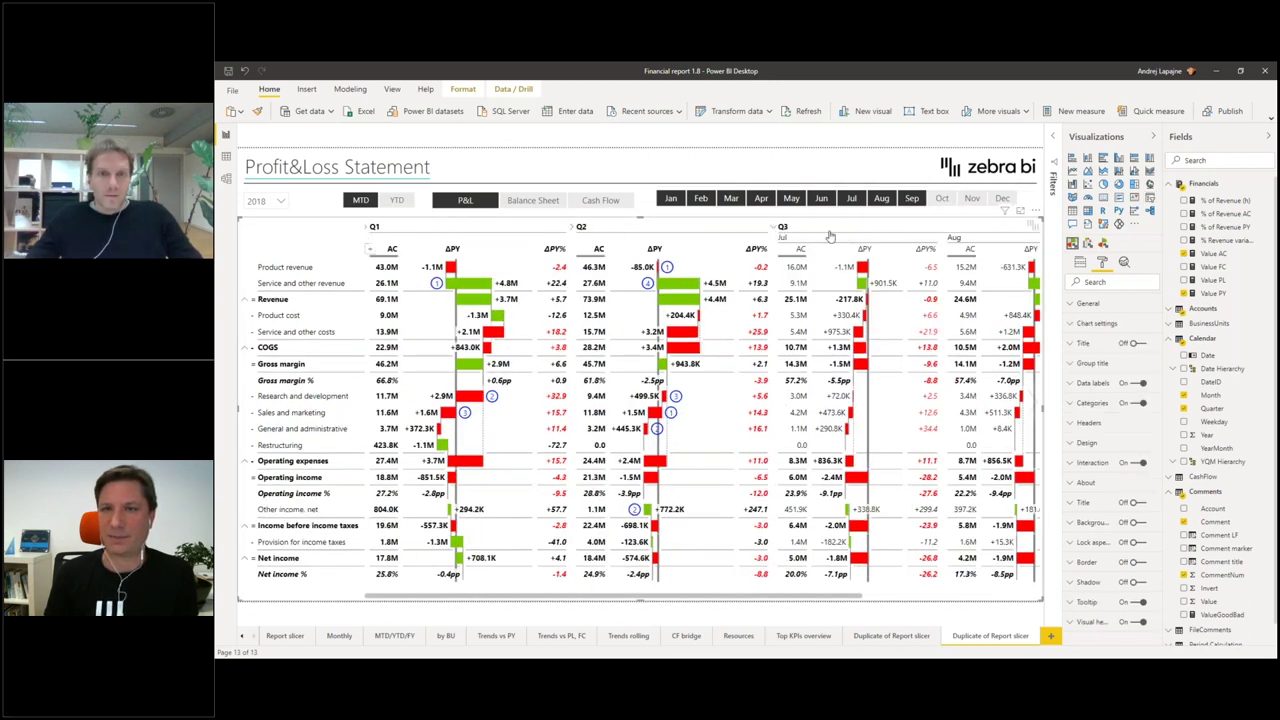
pyautogui.click(780, 227)
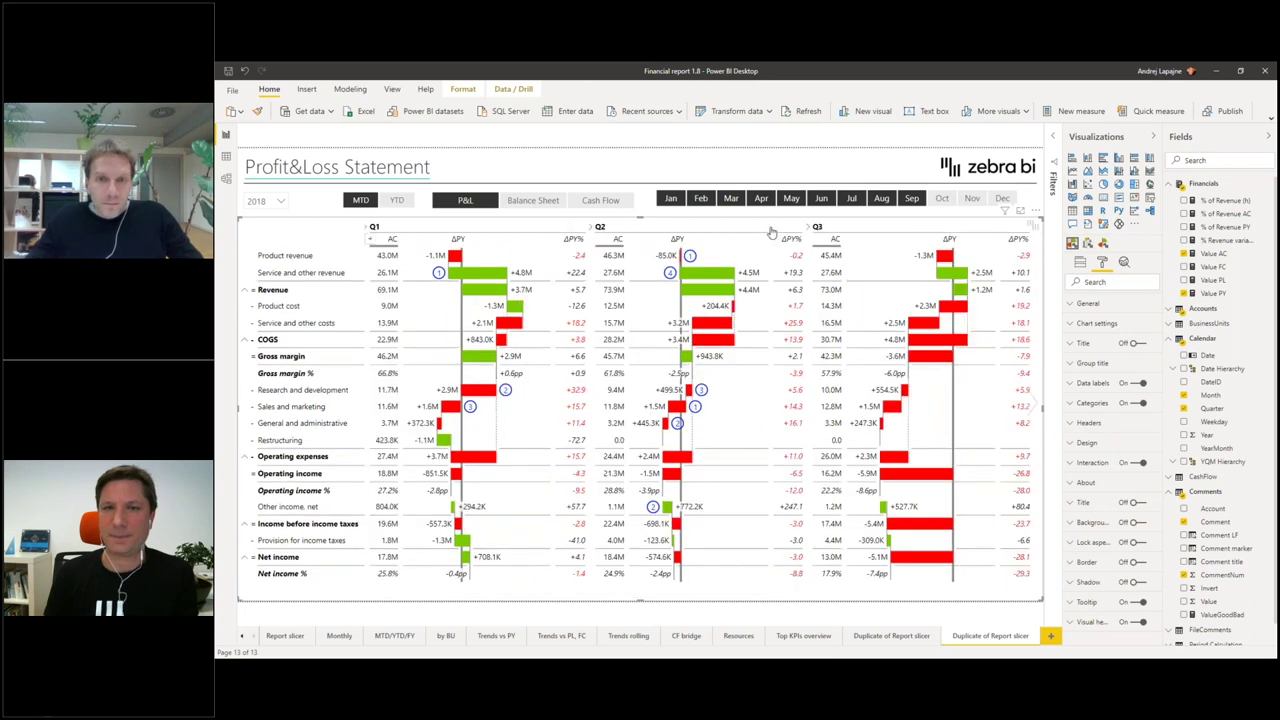
pyautogui.click(371, 243)
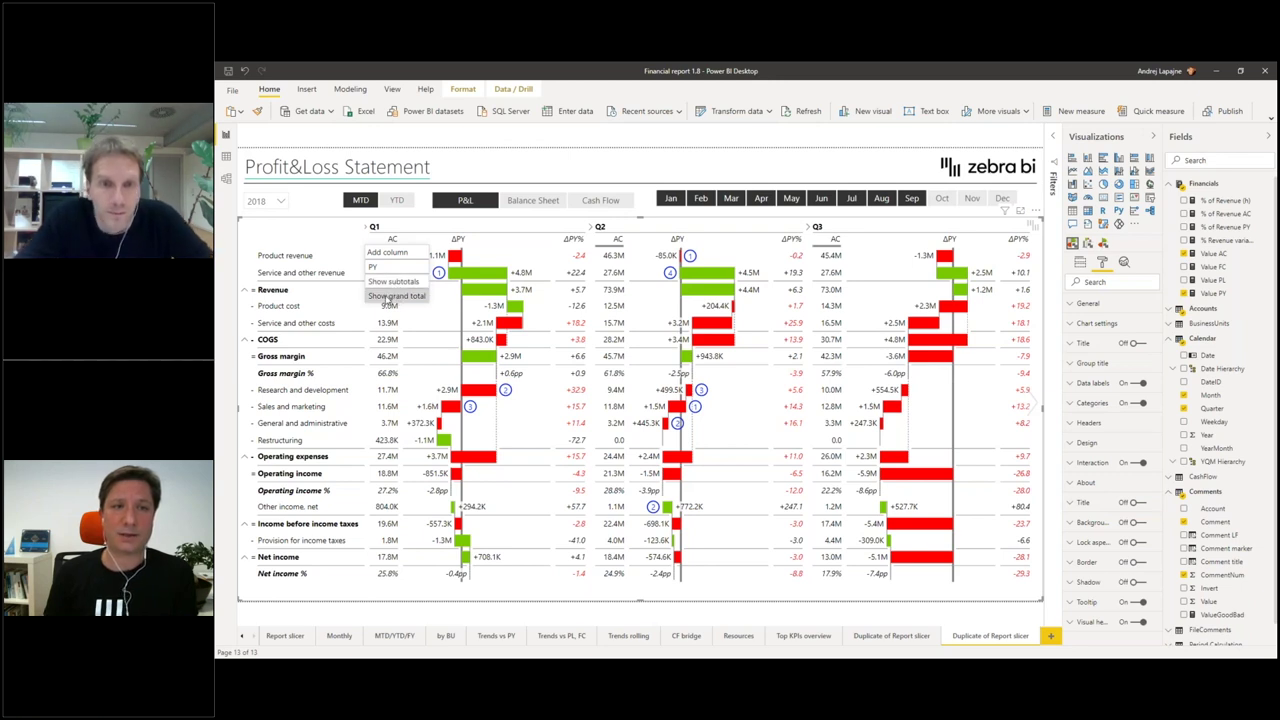
pyautogui.click(370, 243)
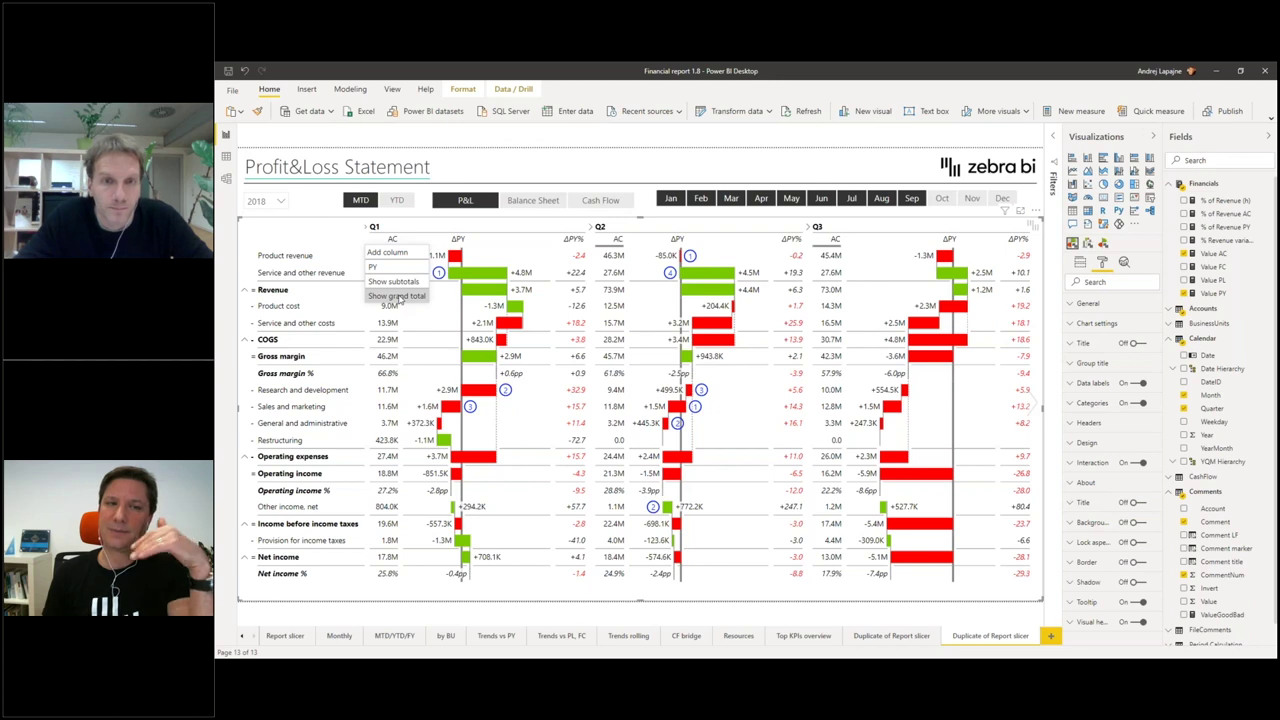
pyautogui.click(398, 297)
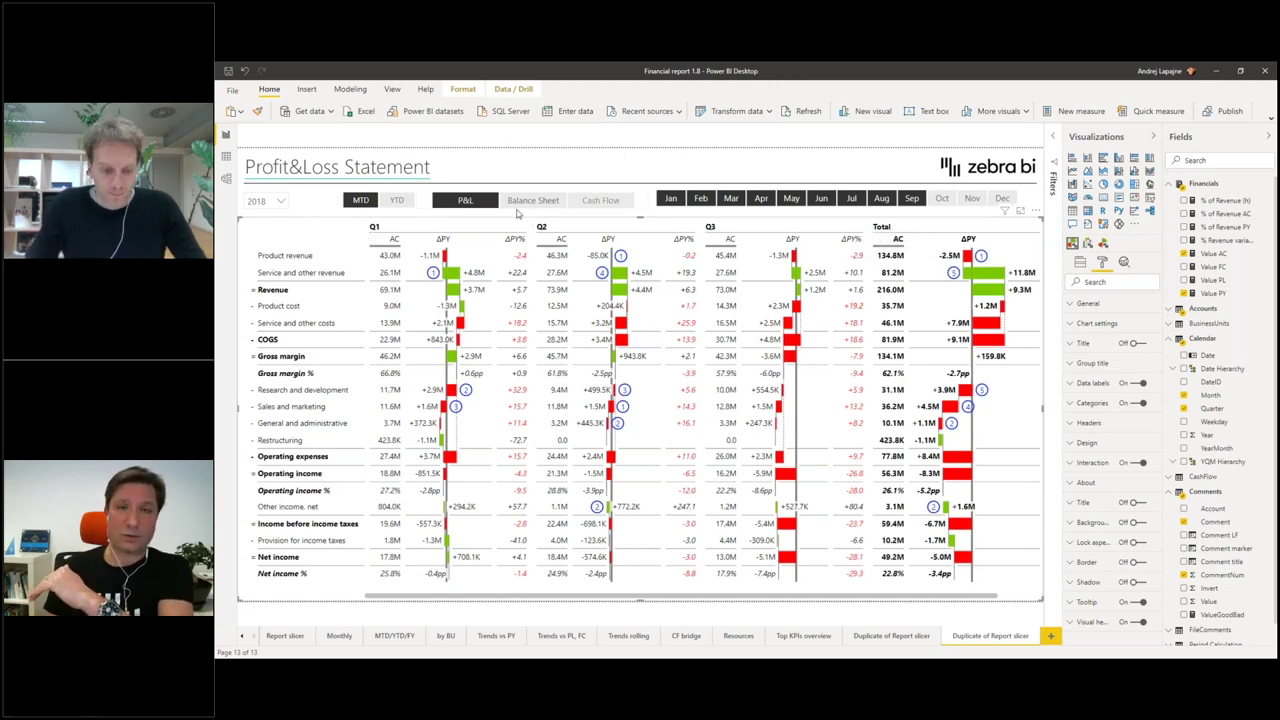
# Step: Rename the P&L chart's grand total group as YTD
pyautogui.click(899, 225)
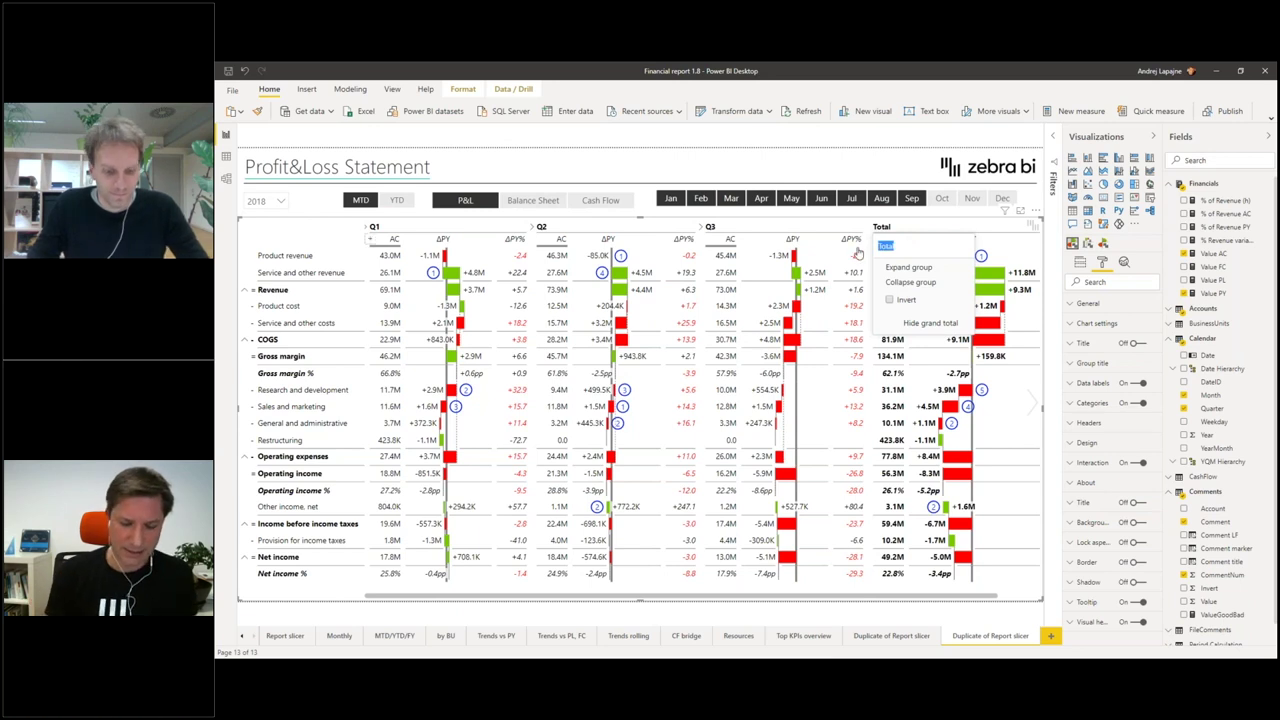
pyautogui.write('Z')
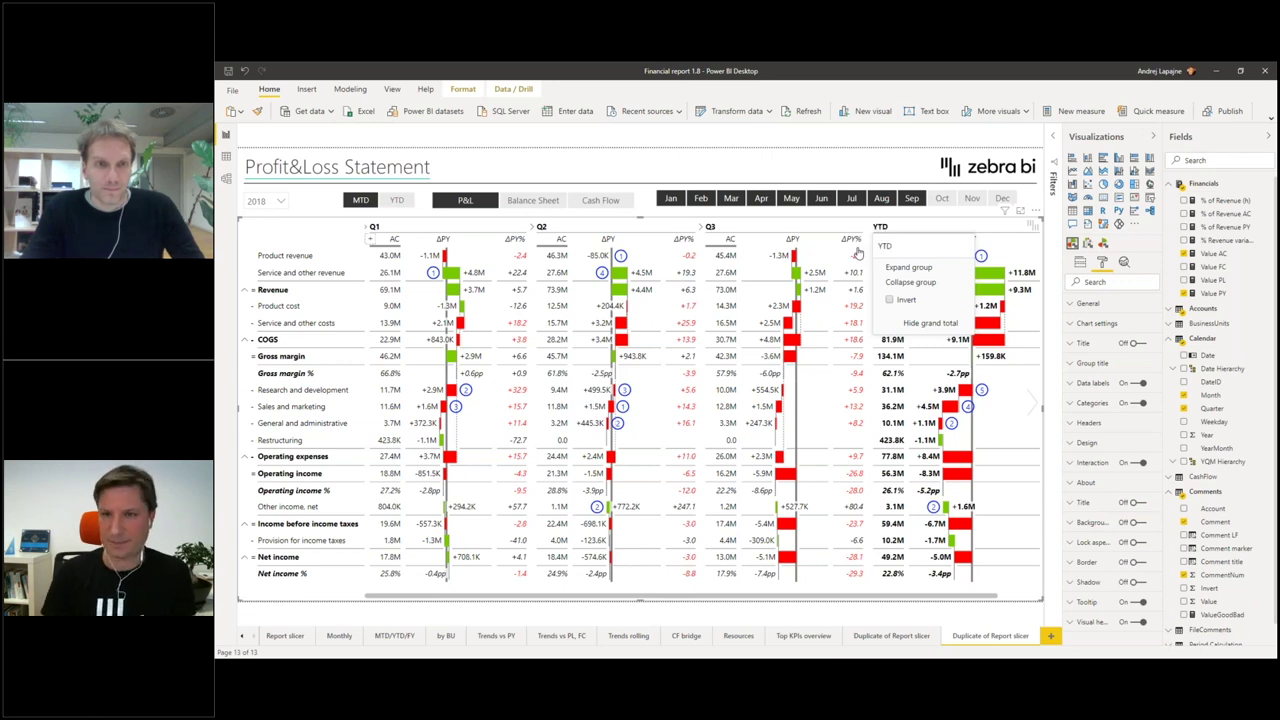
pyautogui.click(857, 252)
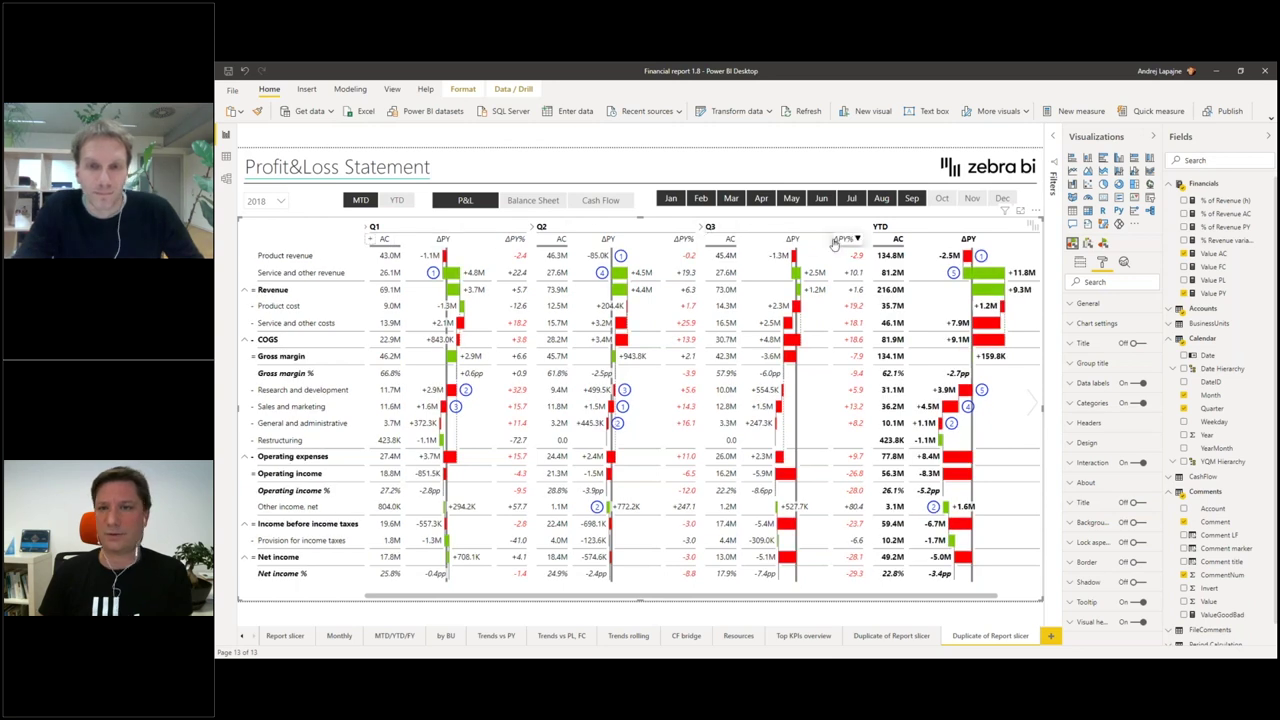
pyautogui.click(889, 255)
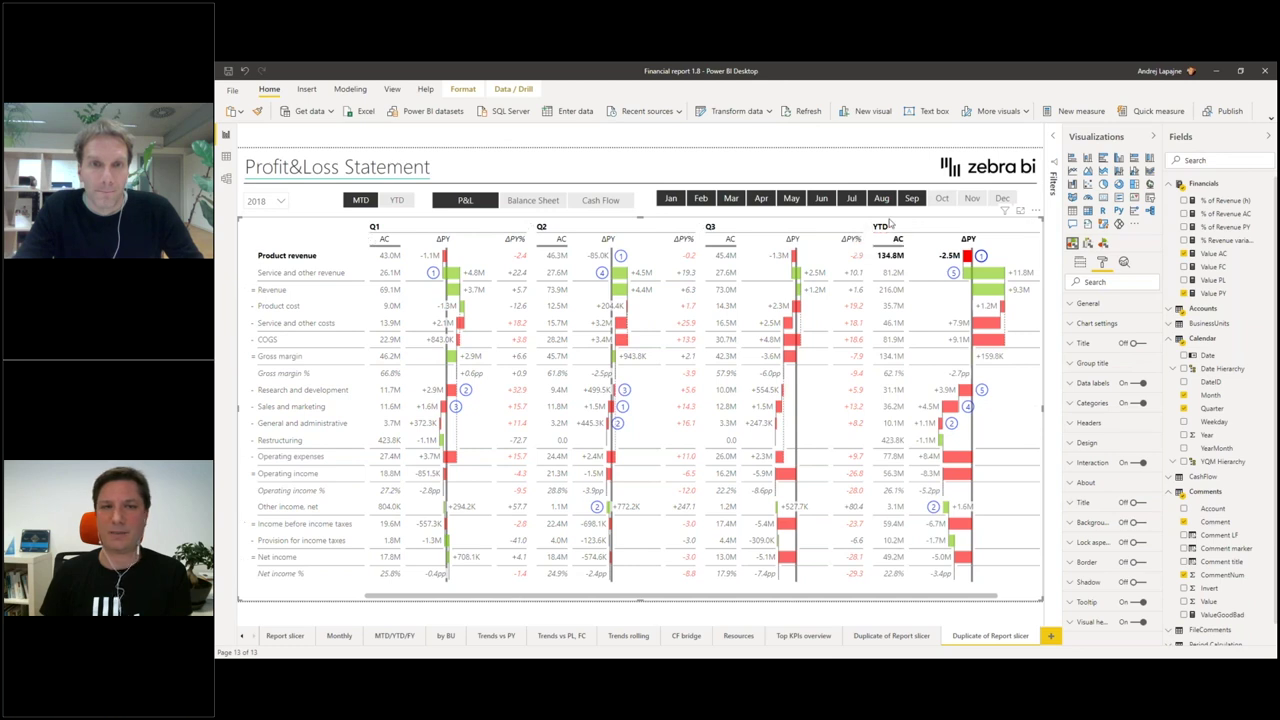
pyautogui.click(889, 240)
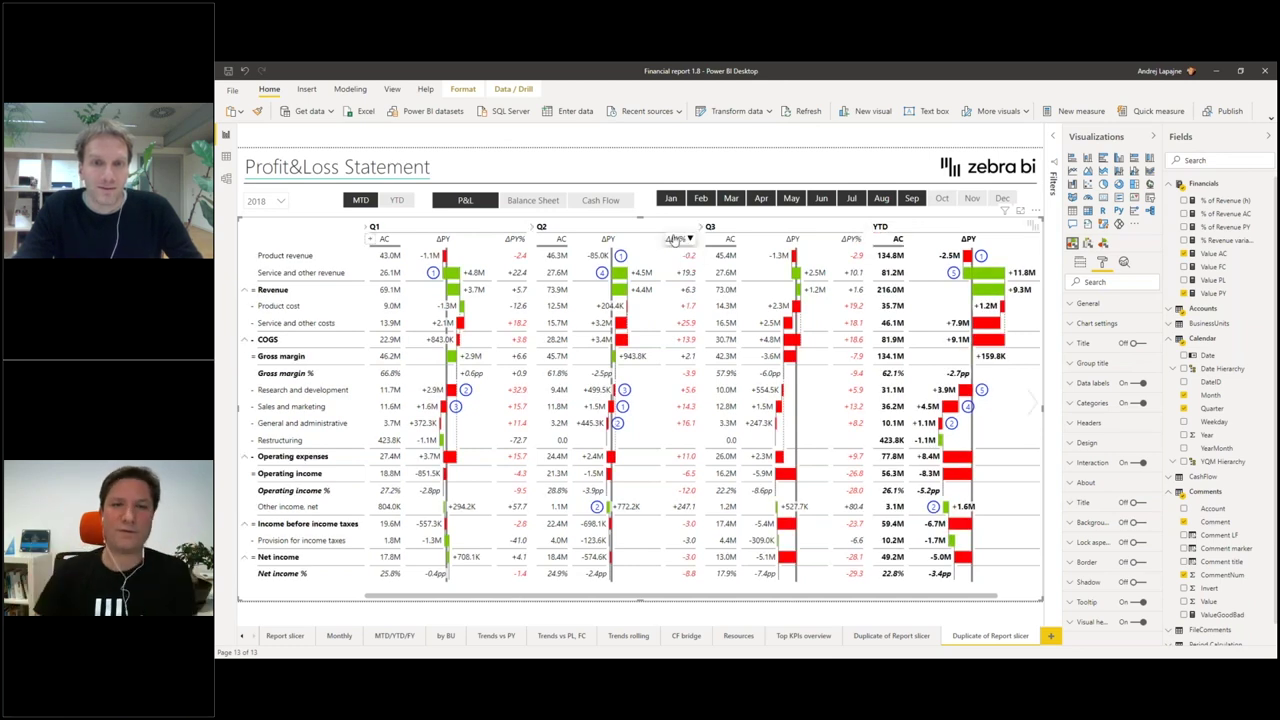
# Step: Duplicate the report page and remove Month and Quarter from the Group of the P&L chart on the copy
pyautogui.rightClick(978, 636)
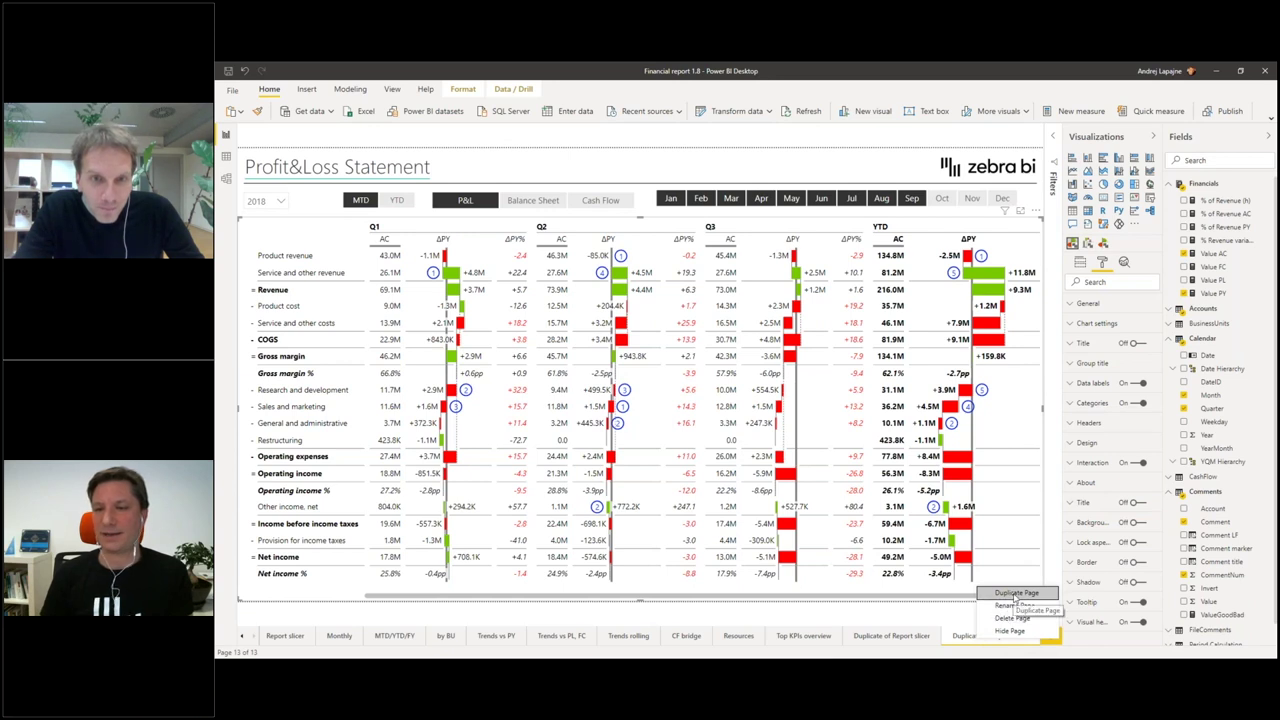
pyautogui.press('Escape')
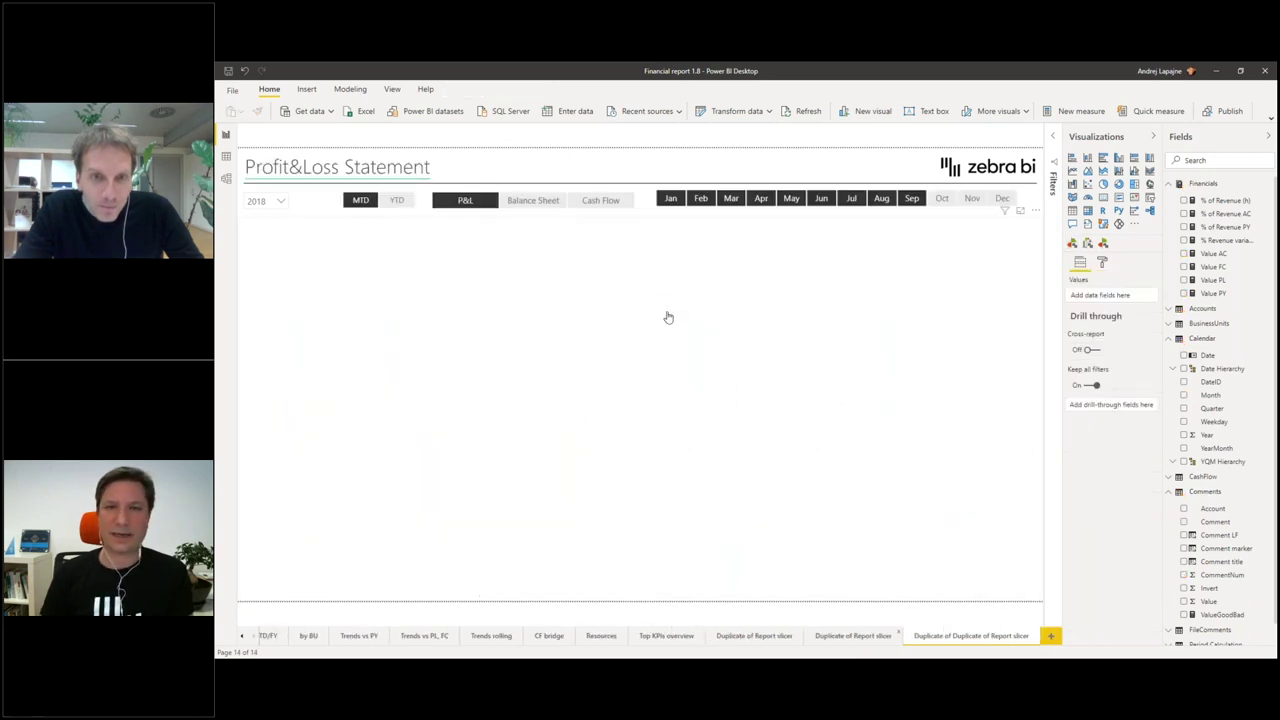
pyautogui.click(655, 225)
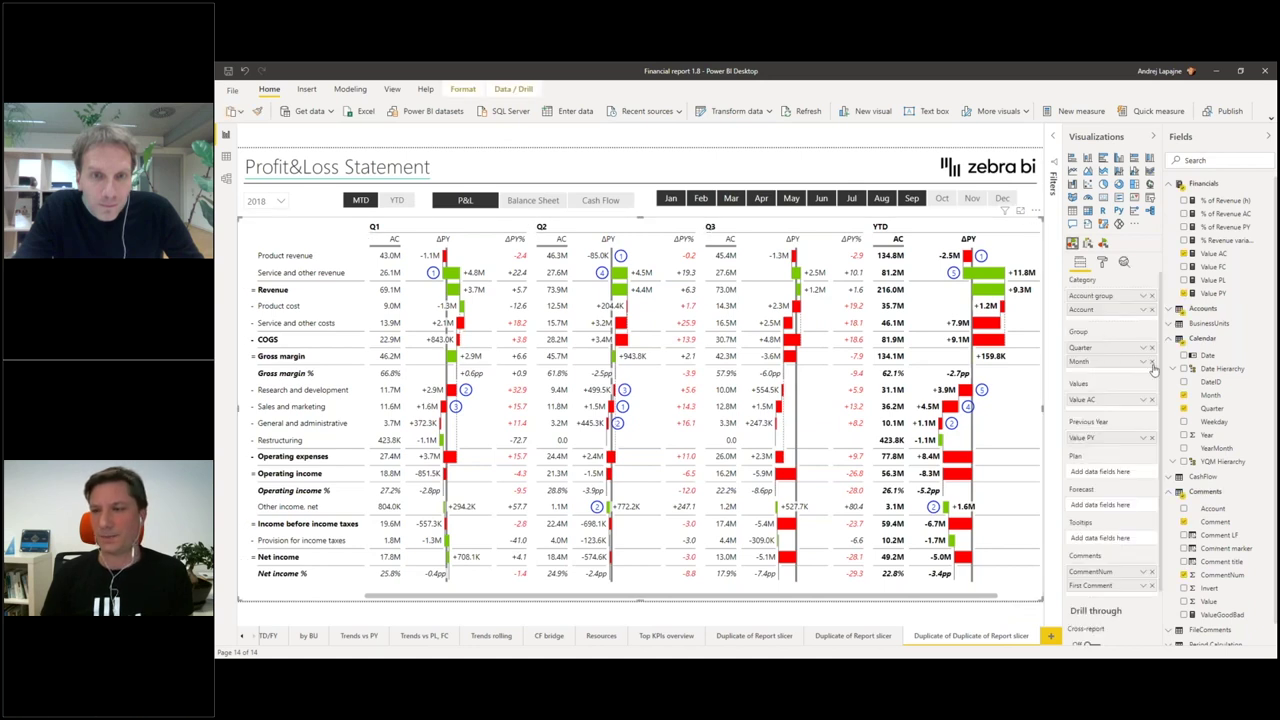
pyautogui.click(1151, 361)
pyautogui.click(1151, 347)
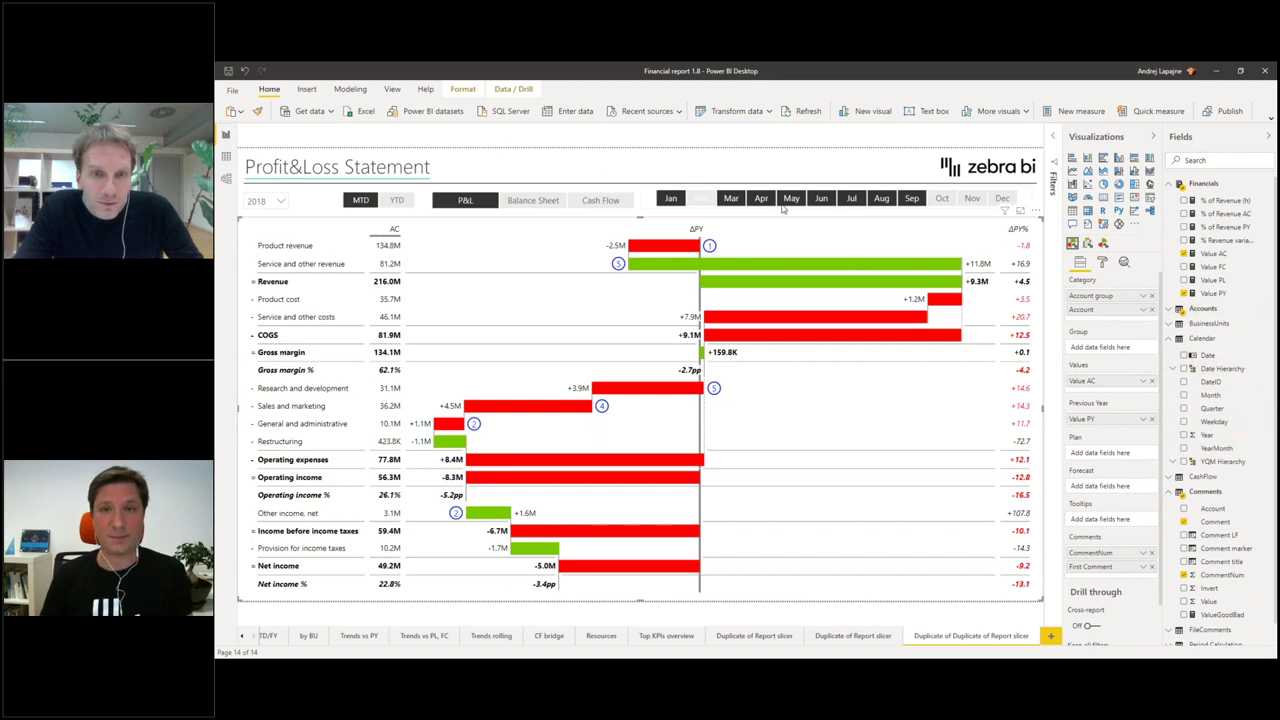
# Step: Delete the MTD/YTD period slicer from the duplicated page
pyautogui.click(645, 205)
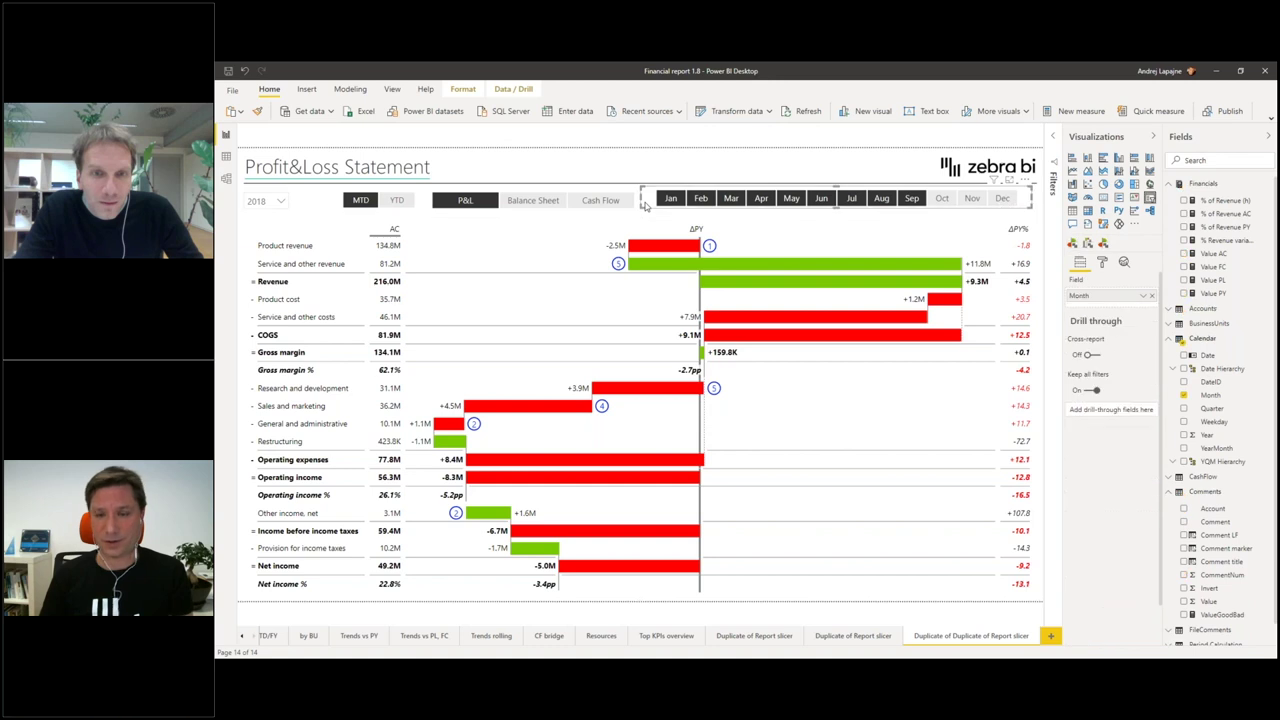
pyautogui.click(336, 199)
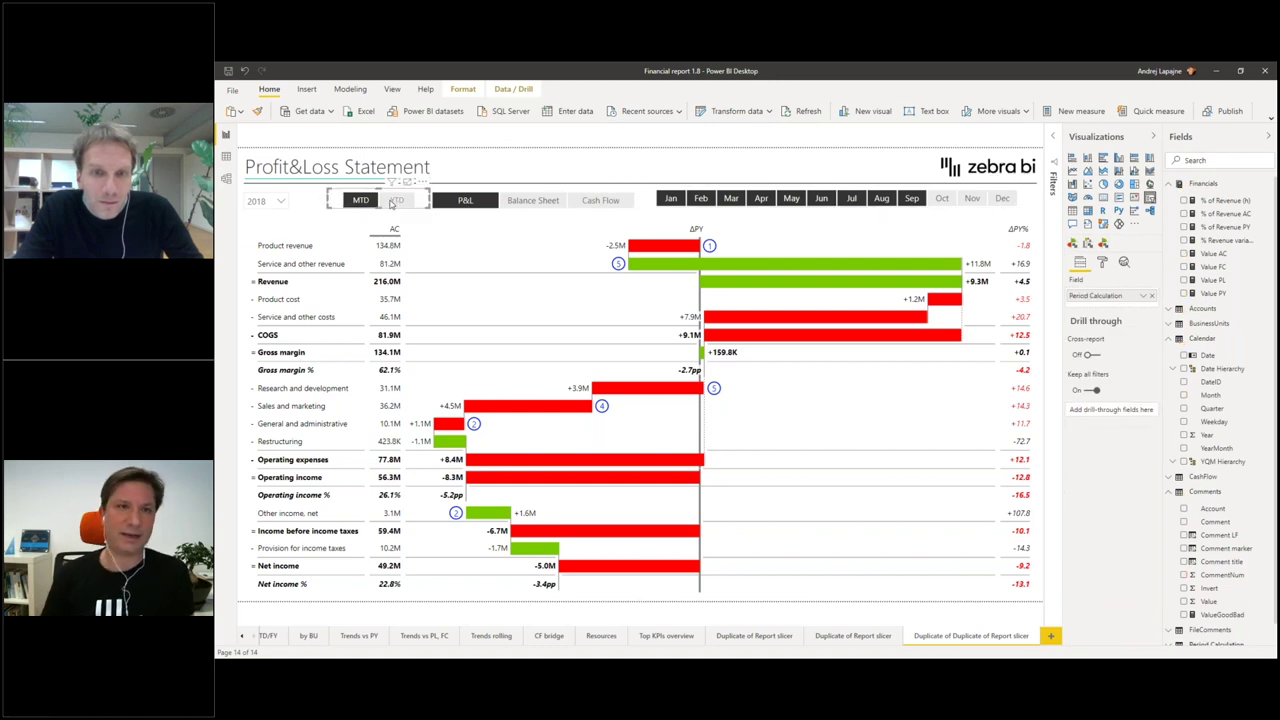
pyautogui.click(394, 202)
pyautogui.click(356, 201)
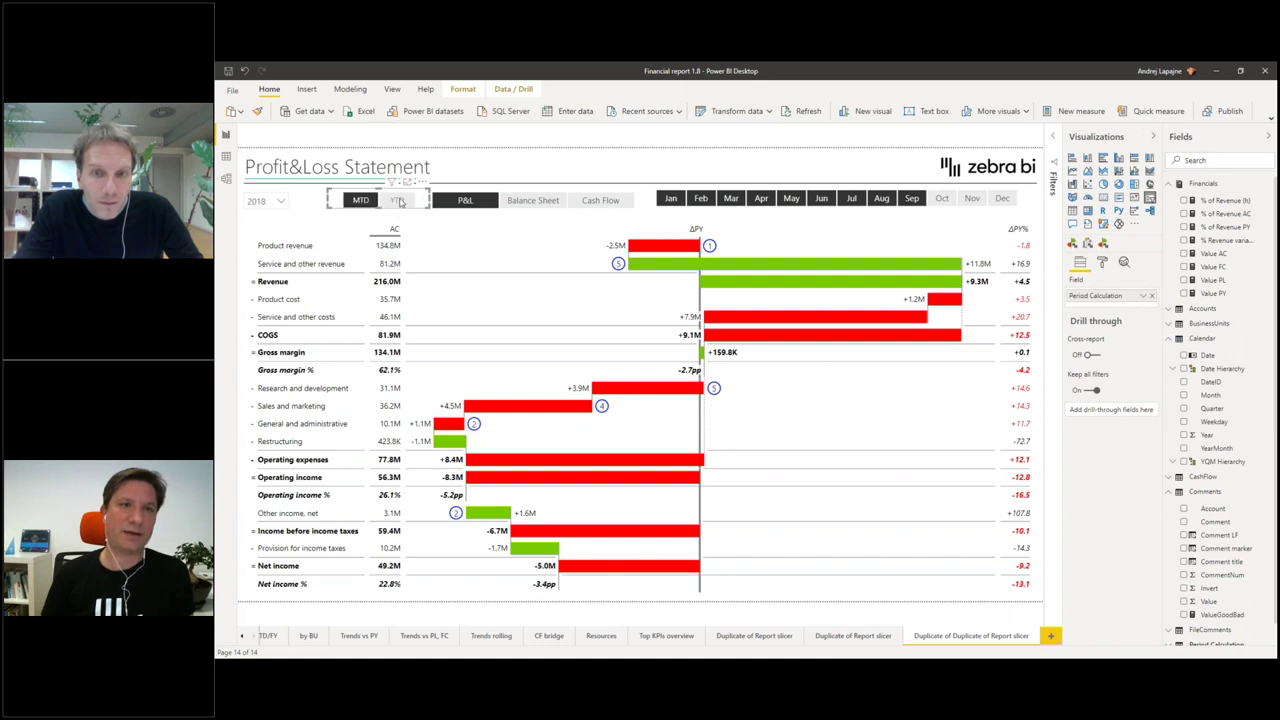
pyautogui.click(397, 201)
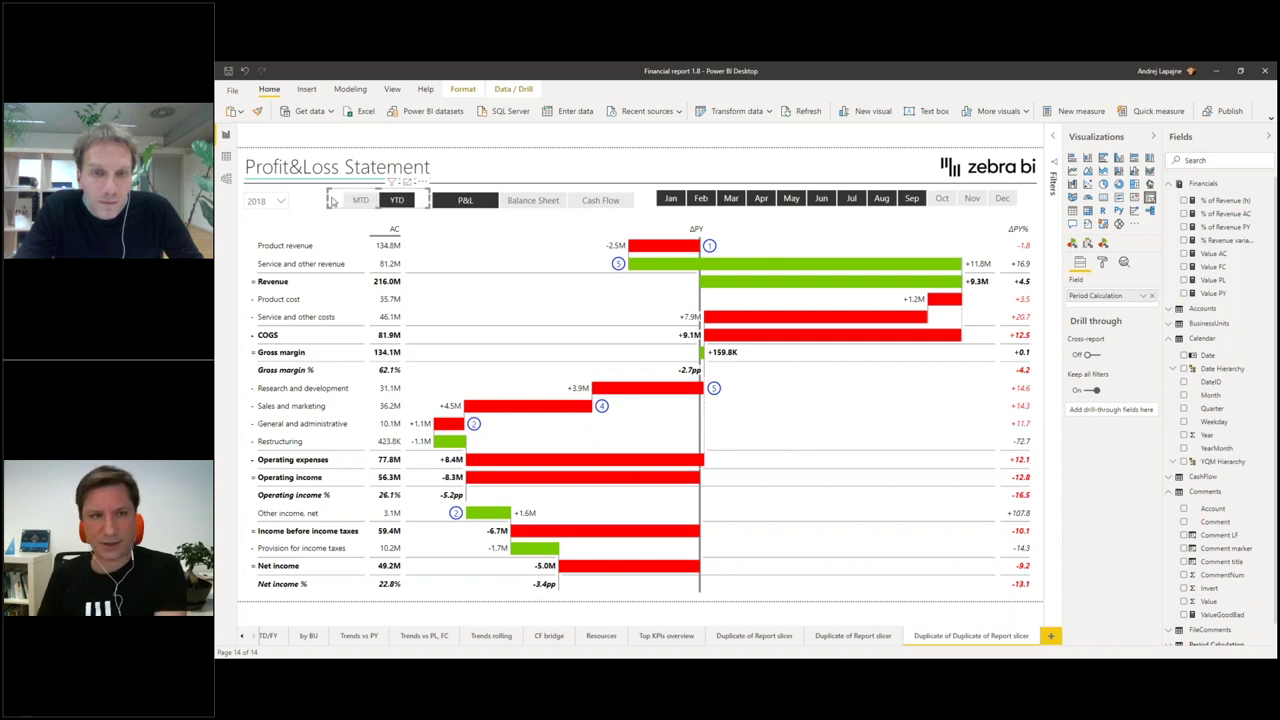
pyautogui.press('Delete')
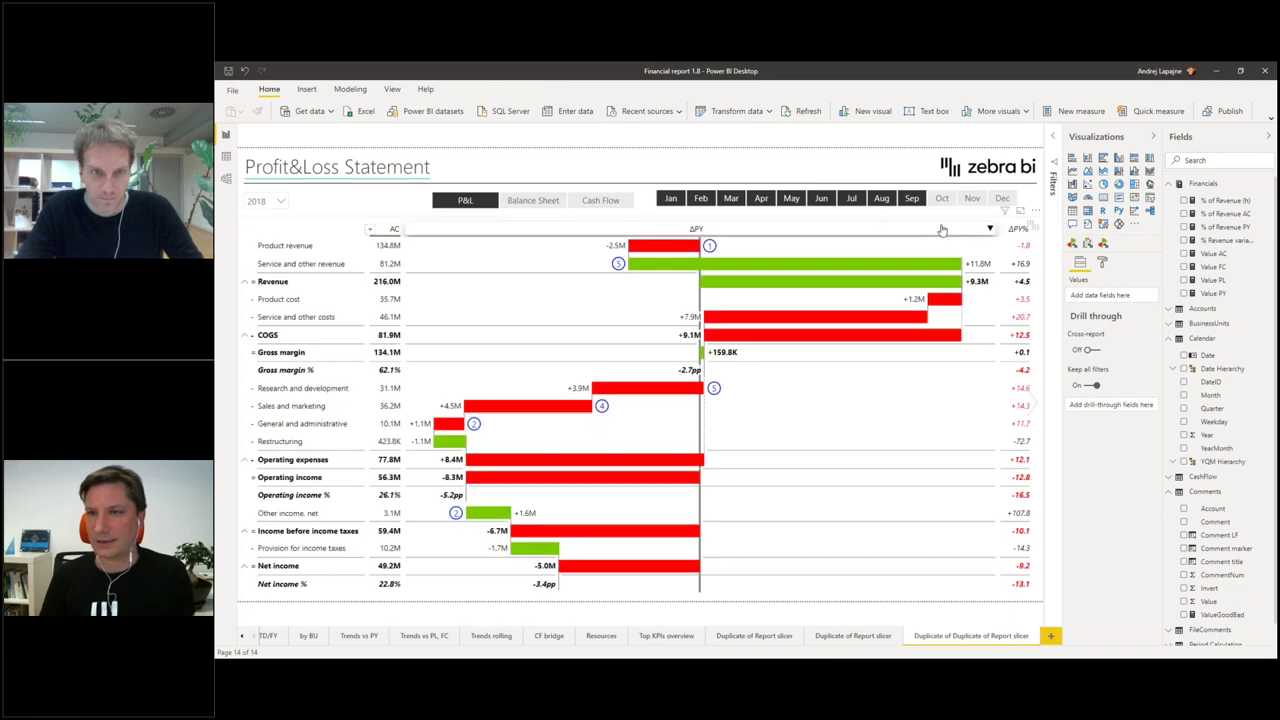
# Step: Add the Period Calculation field to the Group of the P&L chart
pyautogui.click(941, 227)
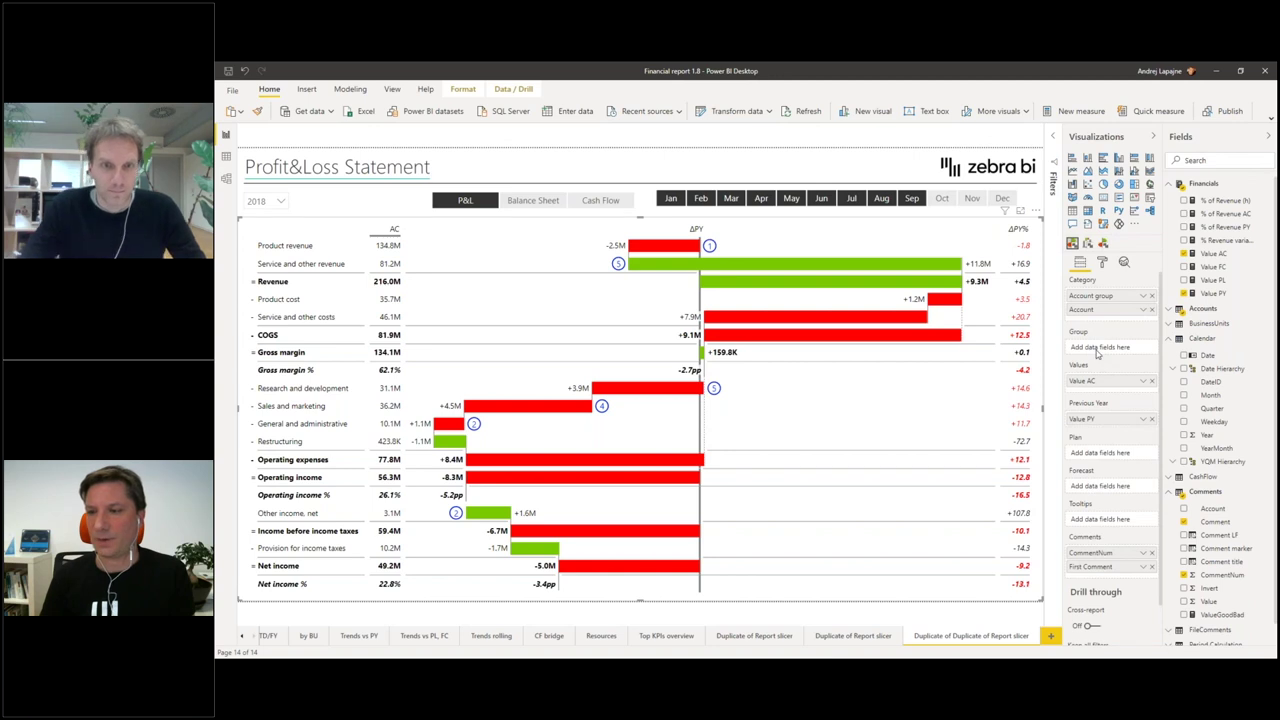
pyautogui.scroll(-1, 1192, 575)
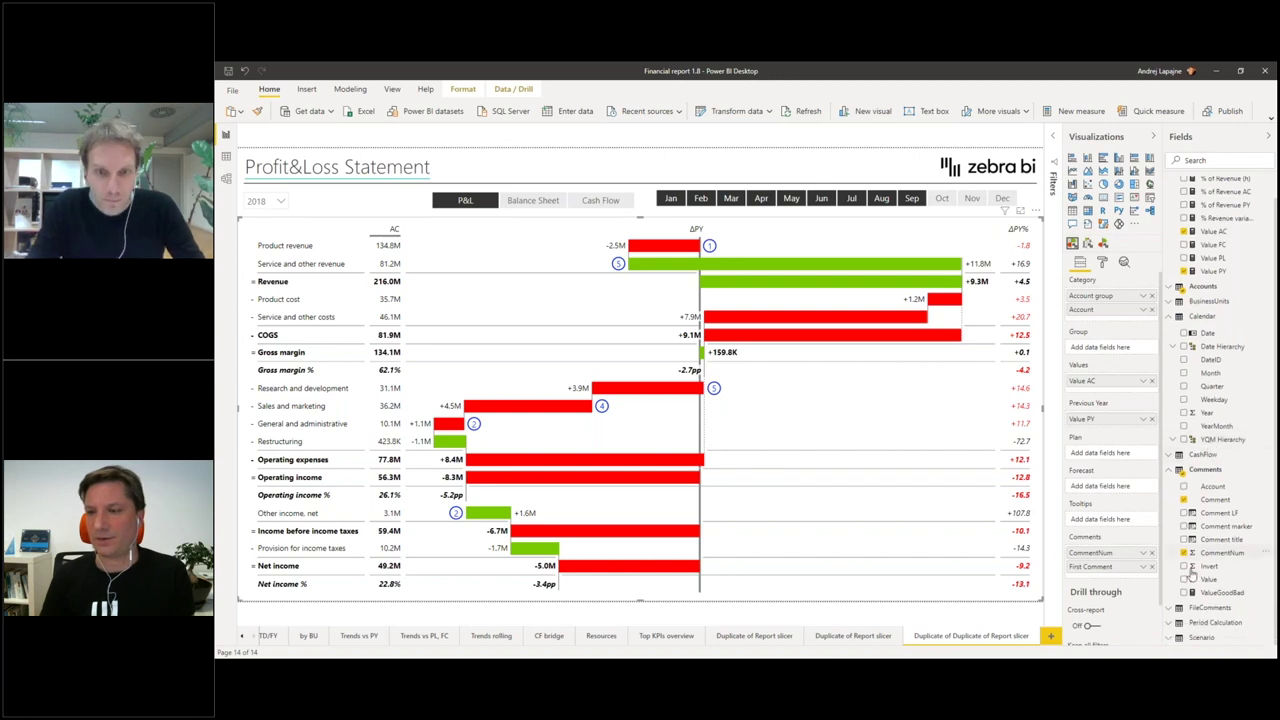
pyautogui.click(1170, 623)
pyautogui.scroll(-1, 1186, 553)
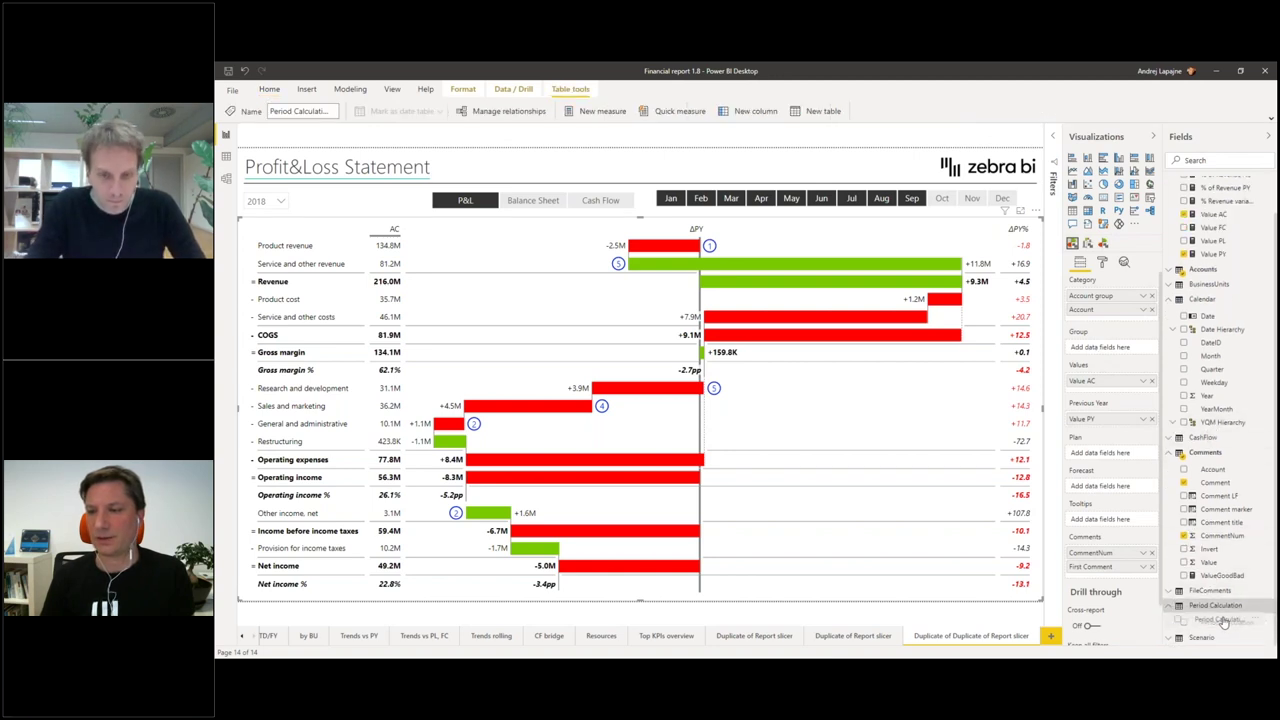
pyautogui.moveTo(1180, 455); pyautogui.dragTo(1113, 340)
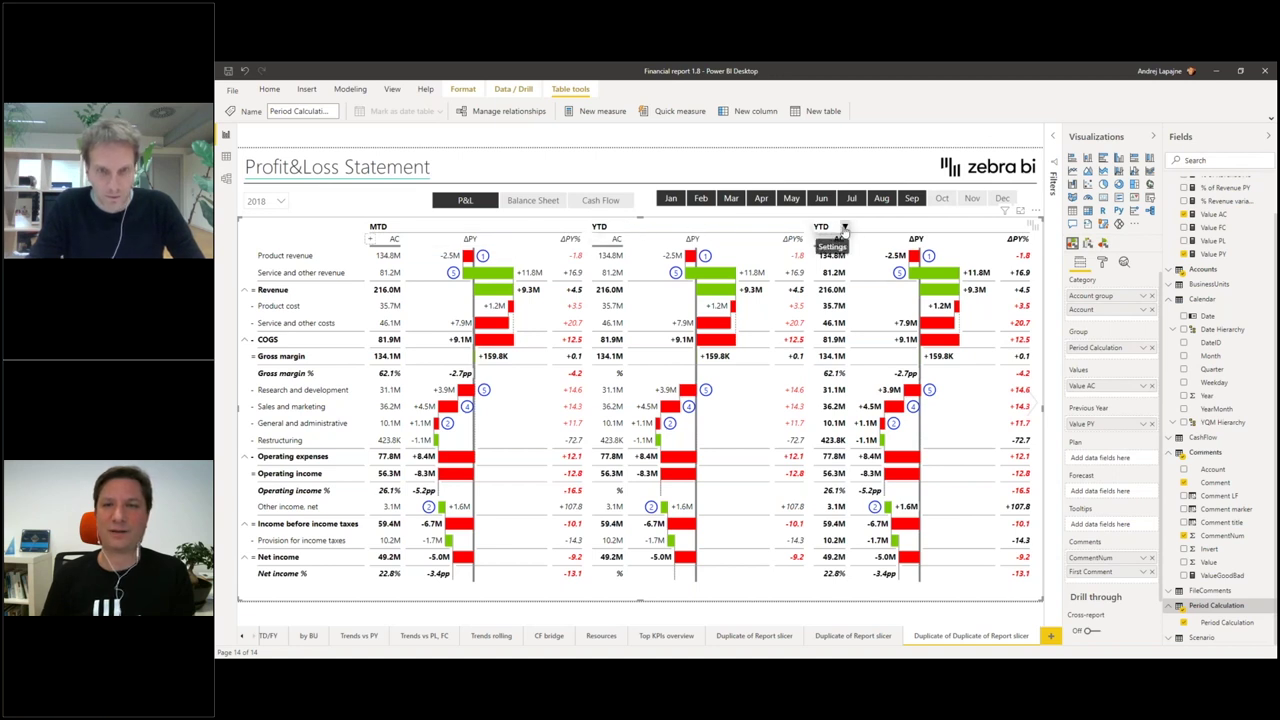
# Step: Rename the chart's grand total group as Total
pyautogui.click(844, 228)
pyautogui.moveTo(844, 246); pyautogui.dragTo(805, 250)
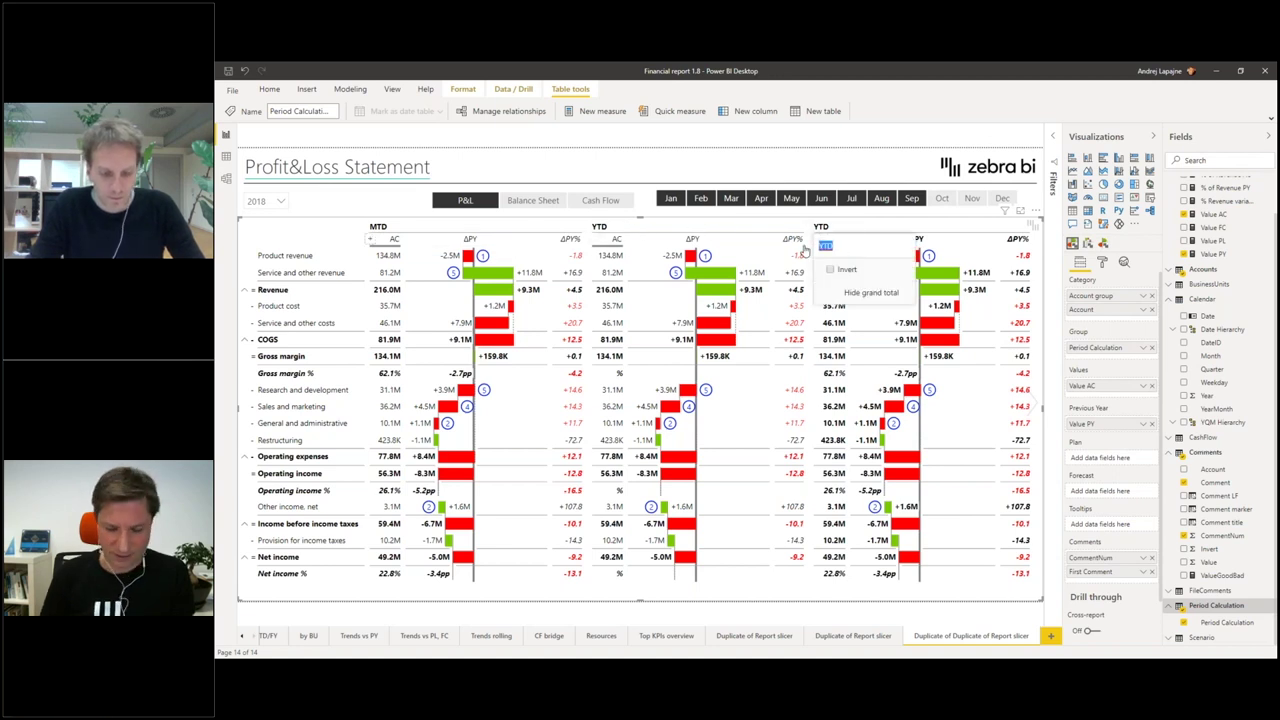
pyautogui.write('G')
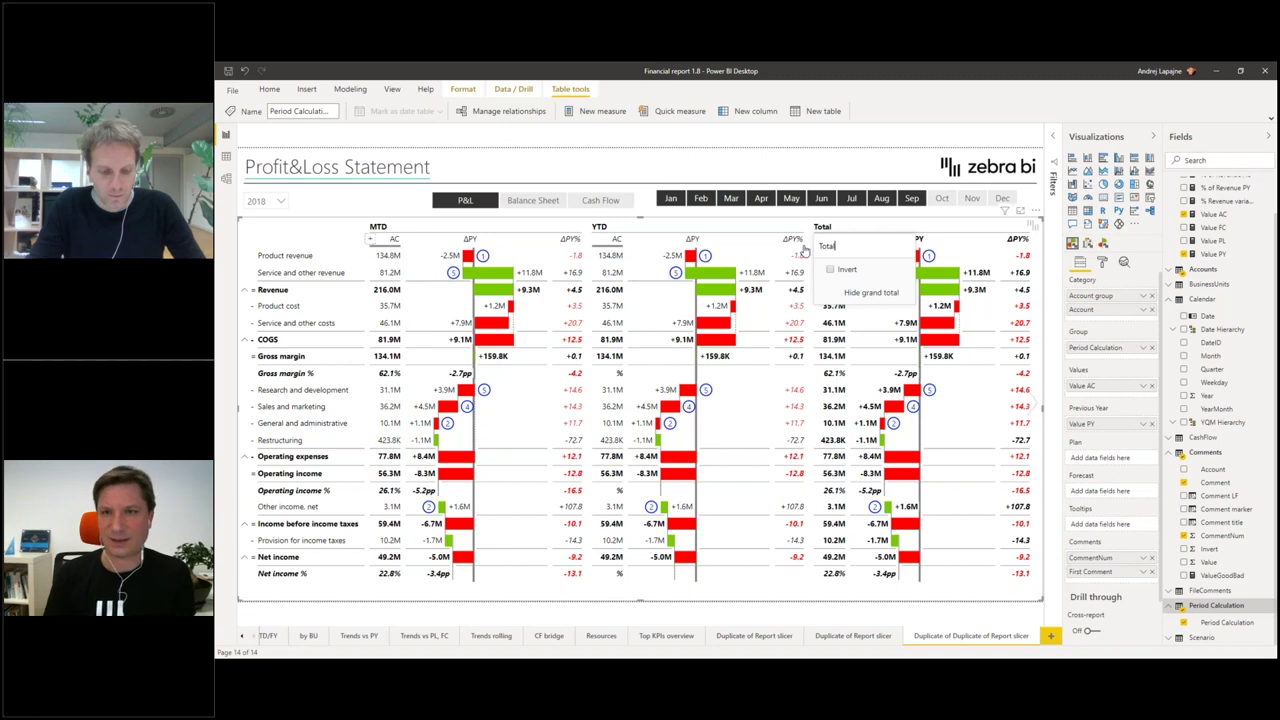
pyautogui.press('Return')
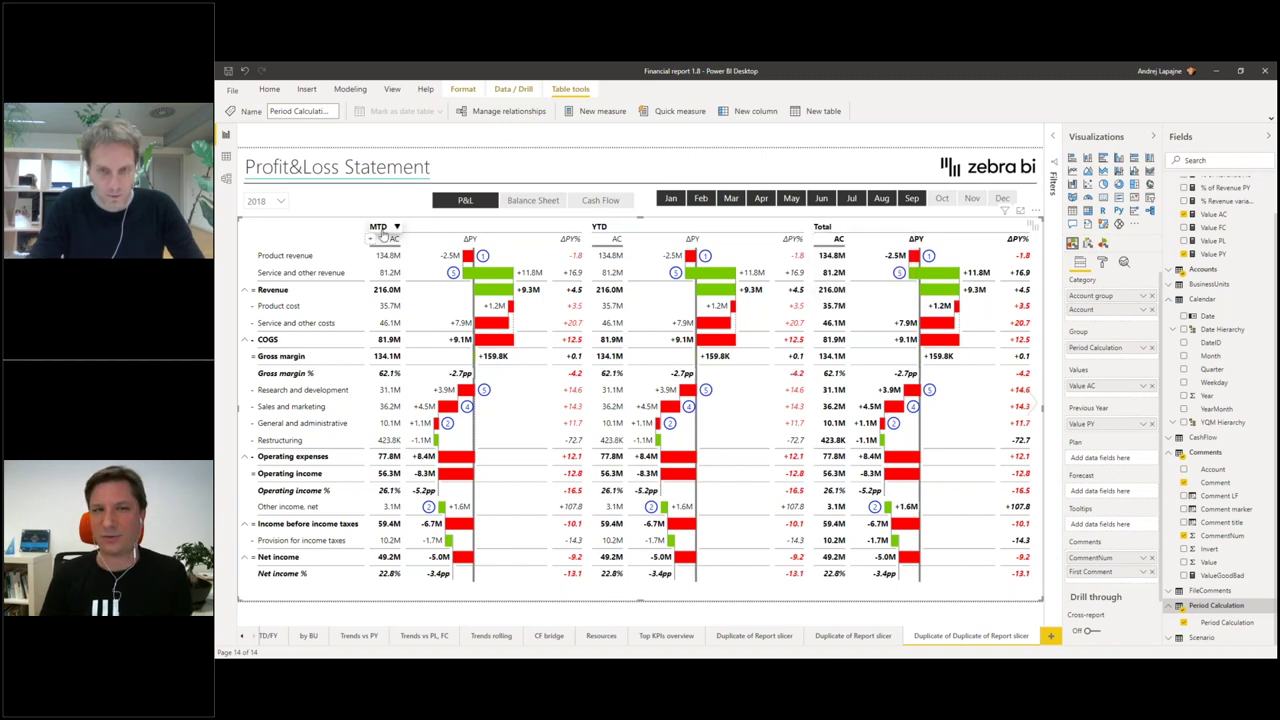
pyautogui.click(831, 272)
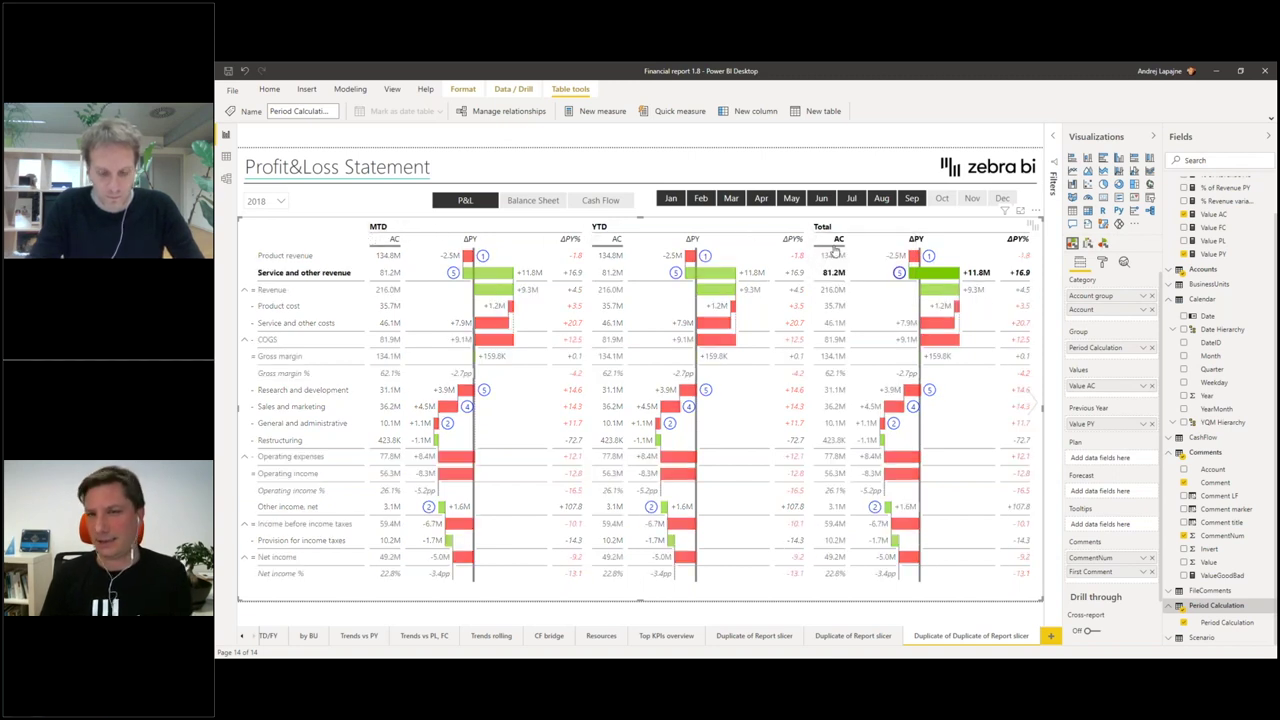
pyautogui.click(836, 236)
# Step: Hide the grand total so the P&L chart keeps only the MTD and YTD groups
pyautogui.click(370, 243)
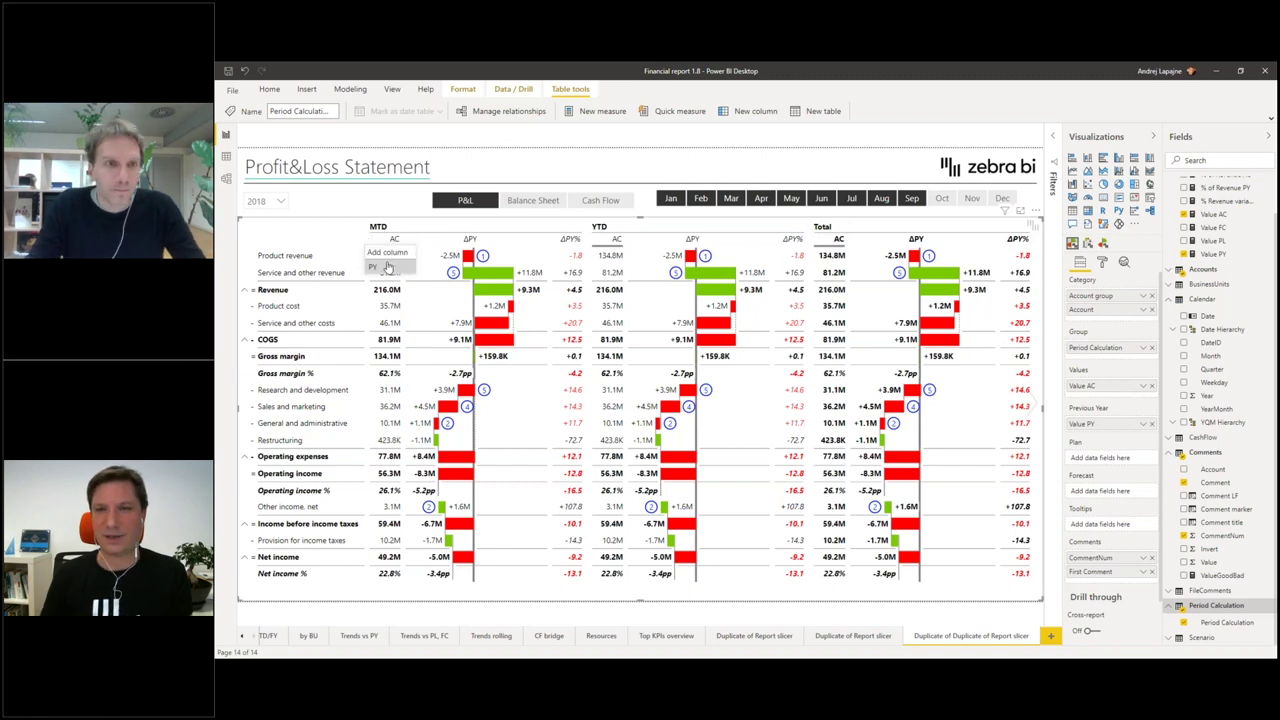
pyautogui.click(847, 228)
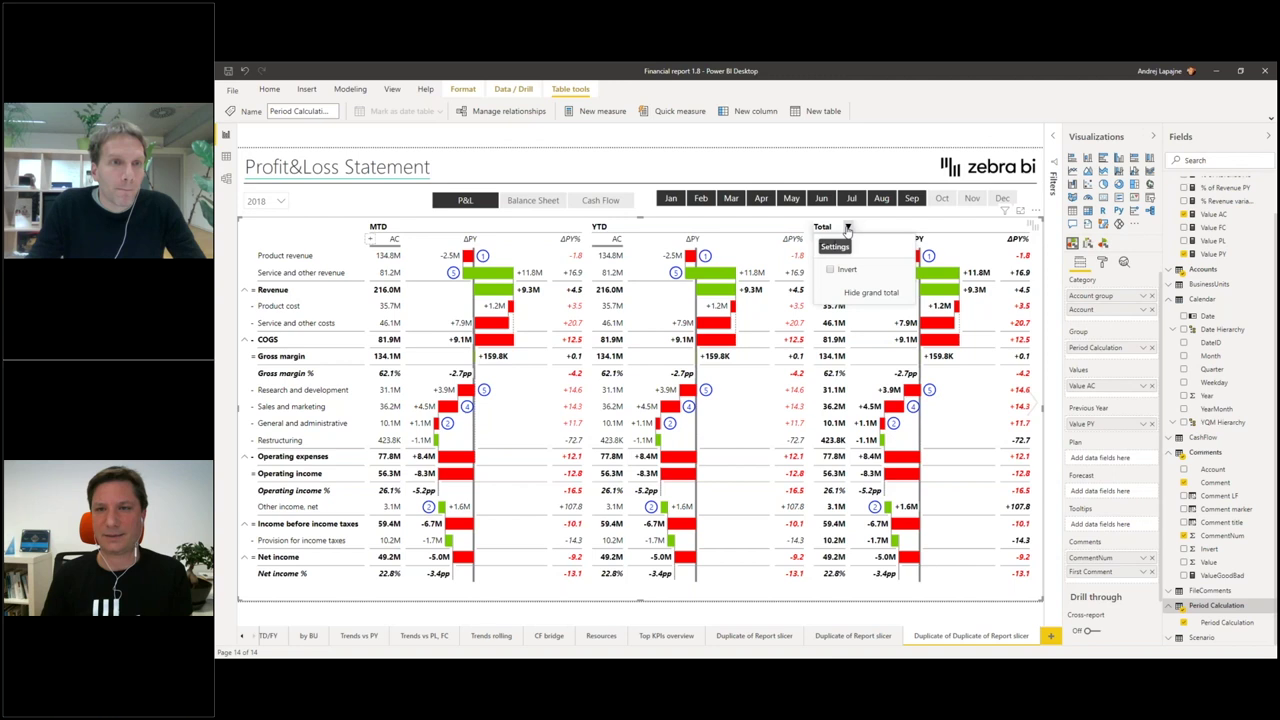
pyautogui.click(871, 292)
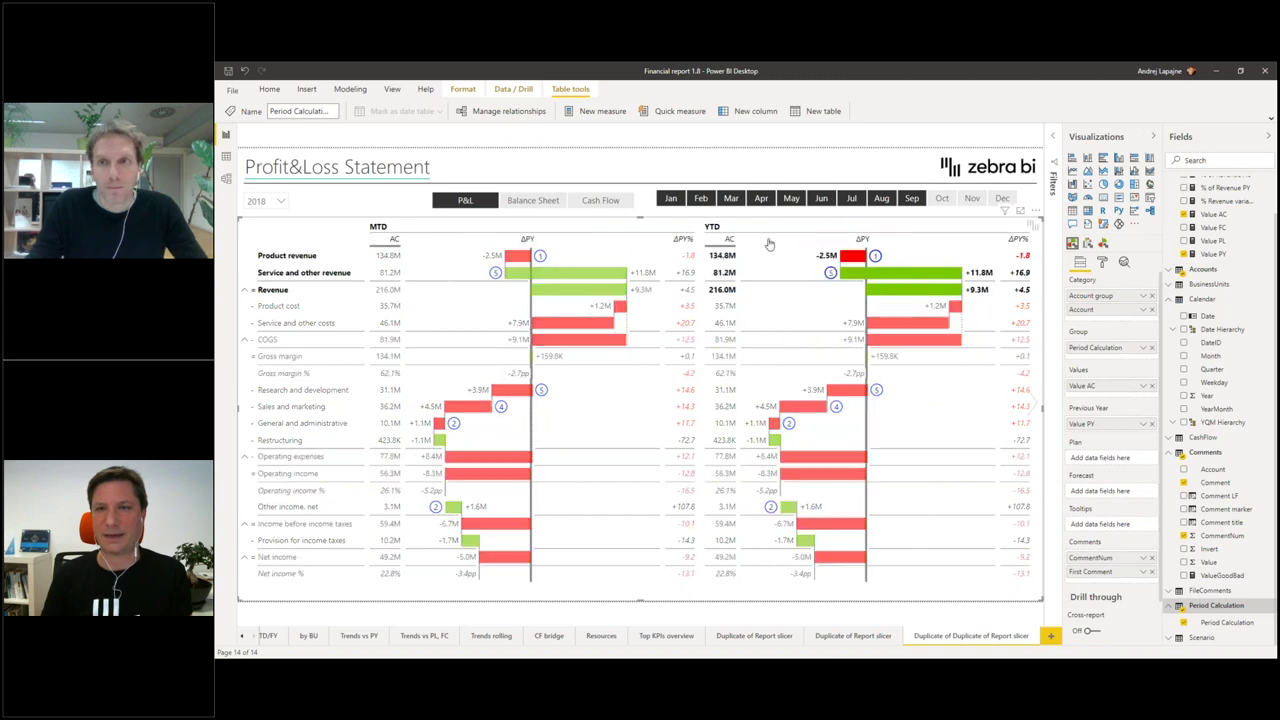
pyautogui.click(667, 218)
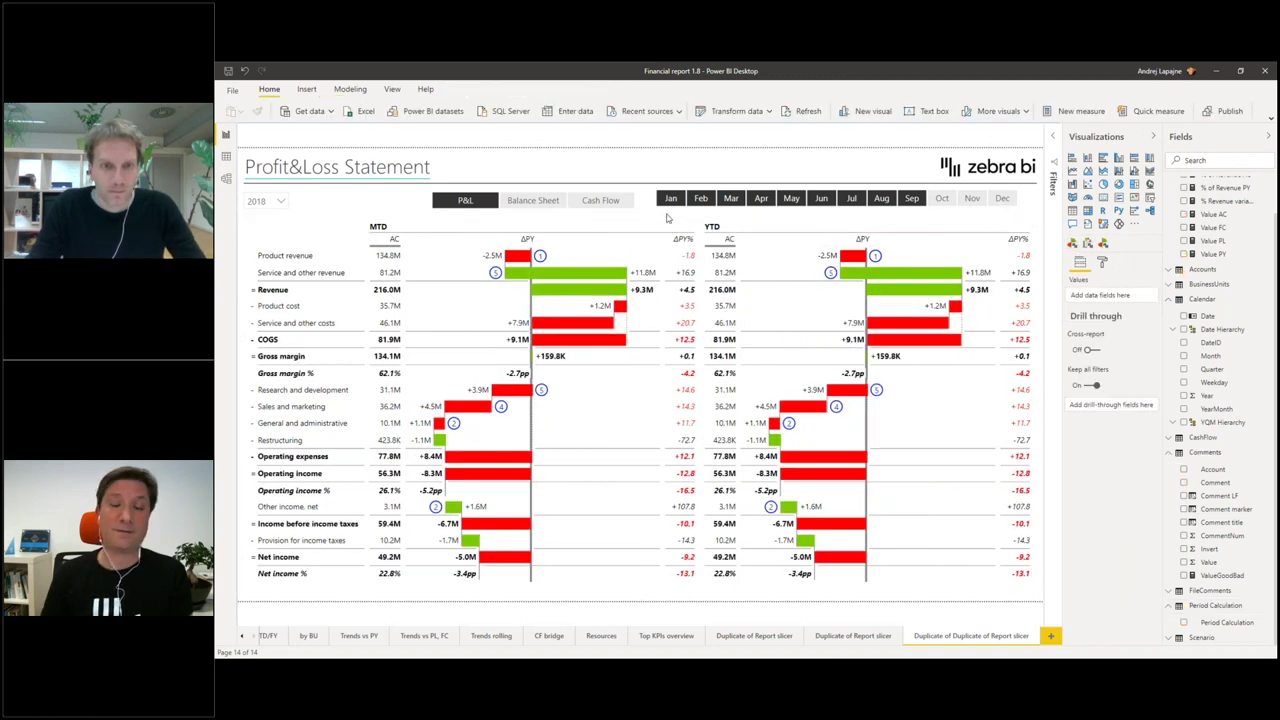
pyautogui.click(515, 272)
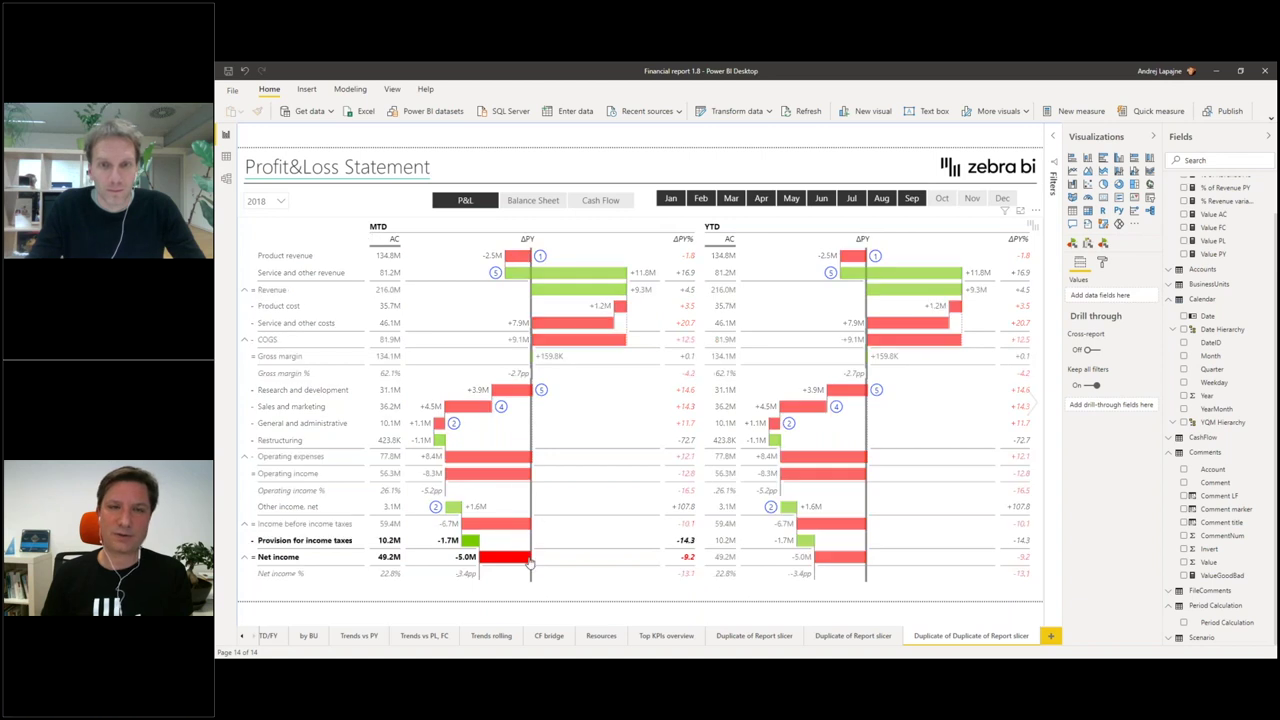
pyautogui.click(390, 228)
pyautogui.click(386, 282)
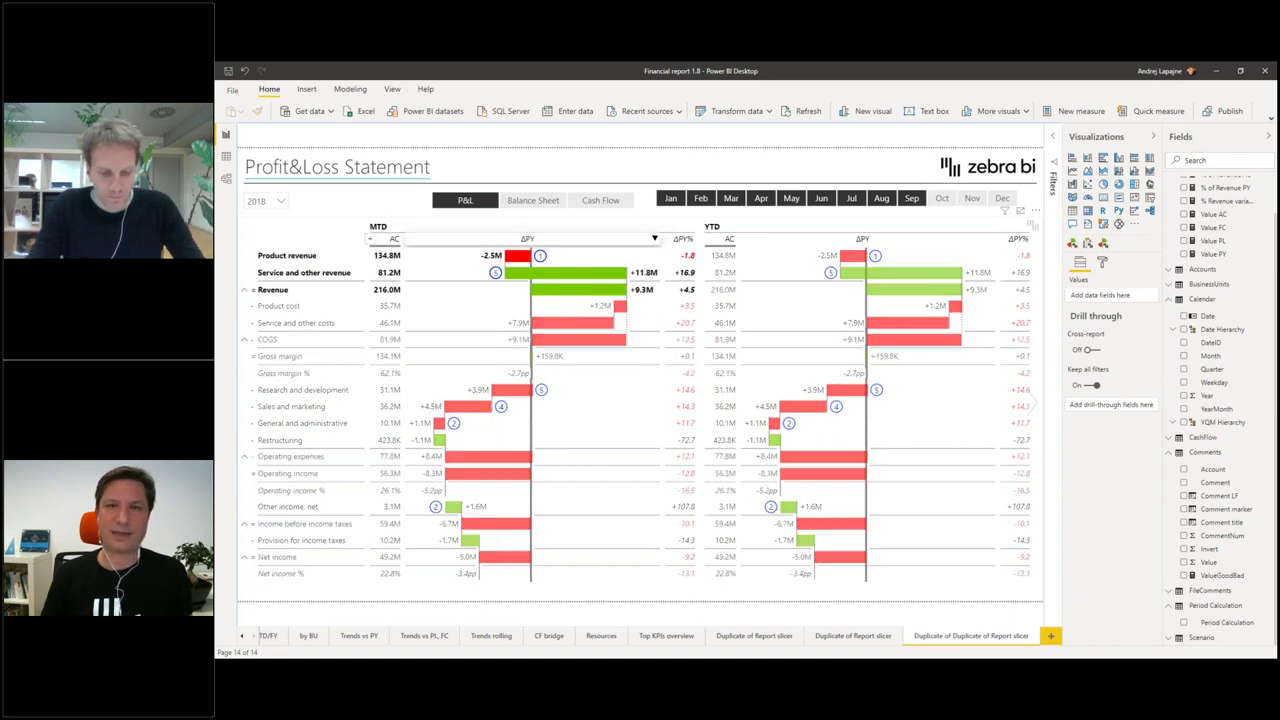
pyautogui.click(852, 256)
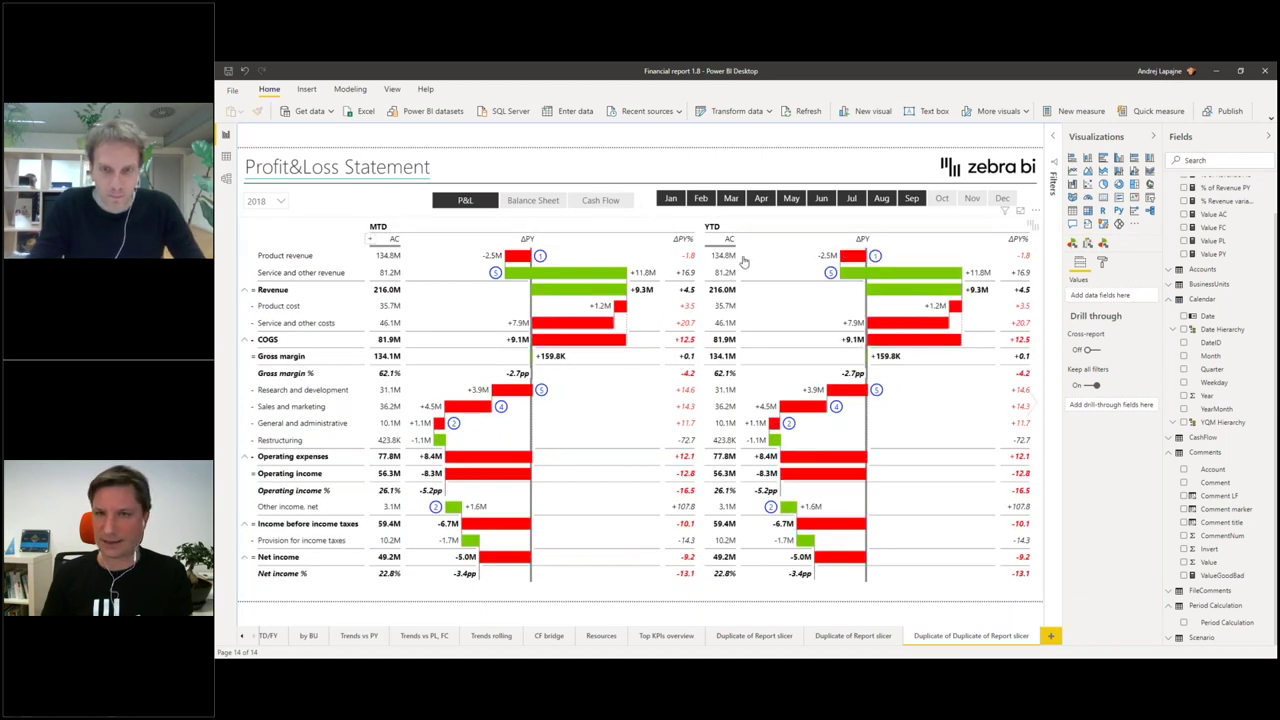
# Step: Toggle September off and back on in the Month slicer
pyautogui.click(911, 200)
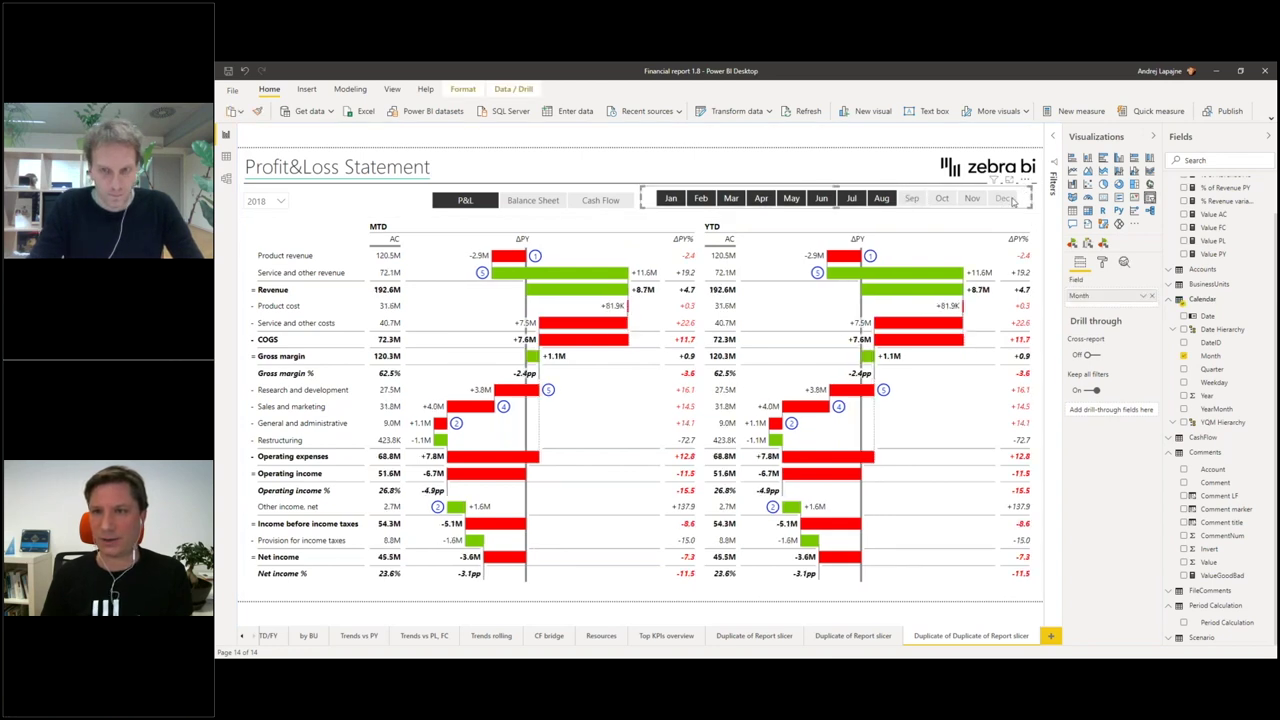
pyautogui.click(912, 199)
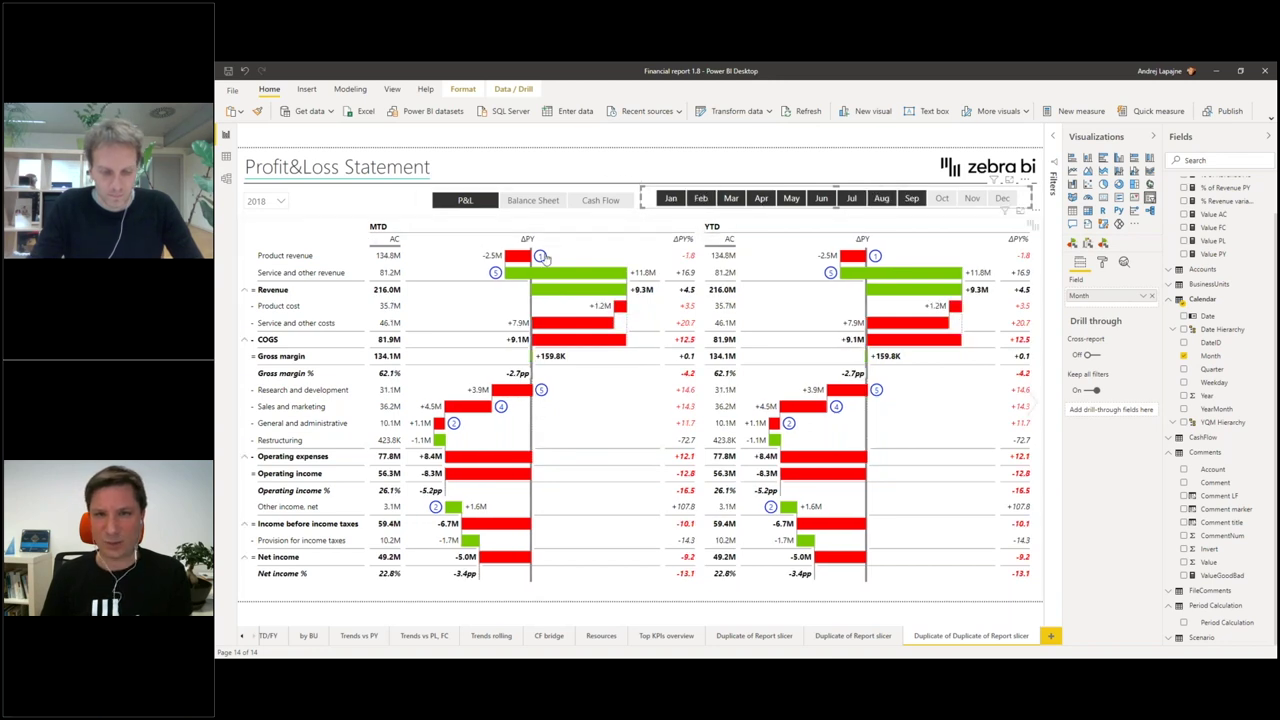
pyautogui.click(545, 258)
pyautogui.click(431, 272)
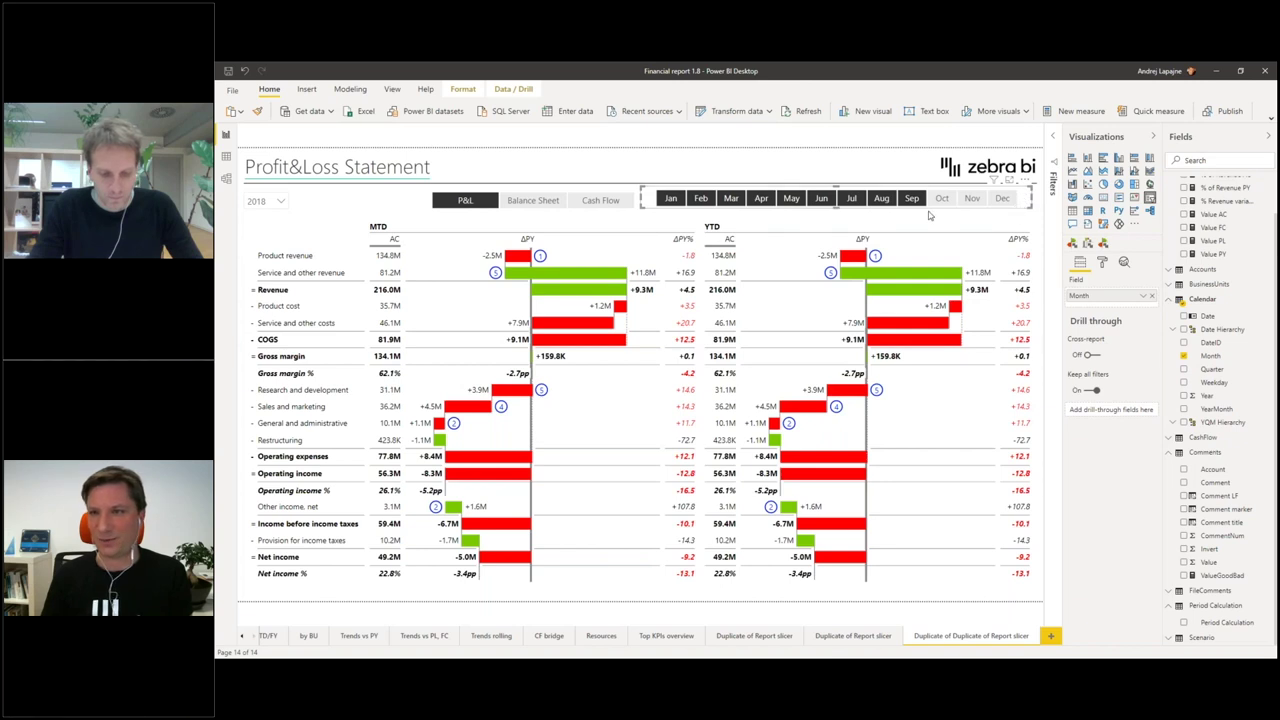
# Step: Turn on multi-select with CTRL in the Month slicer's selection controls and select only September
pyautogui.click(1102, 261)
pyautogui.click(1100, 323)
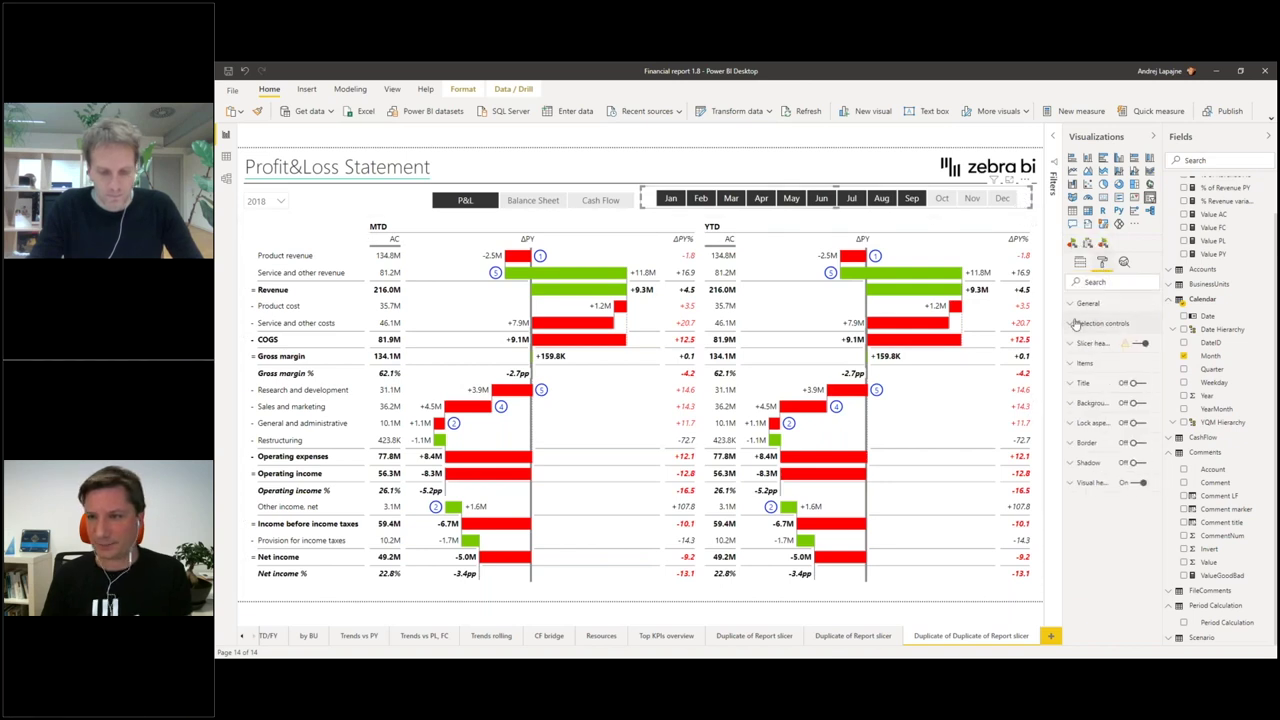
pyautogui.click(1097, 398)
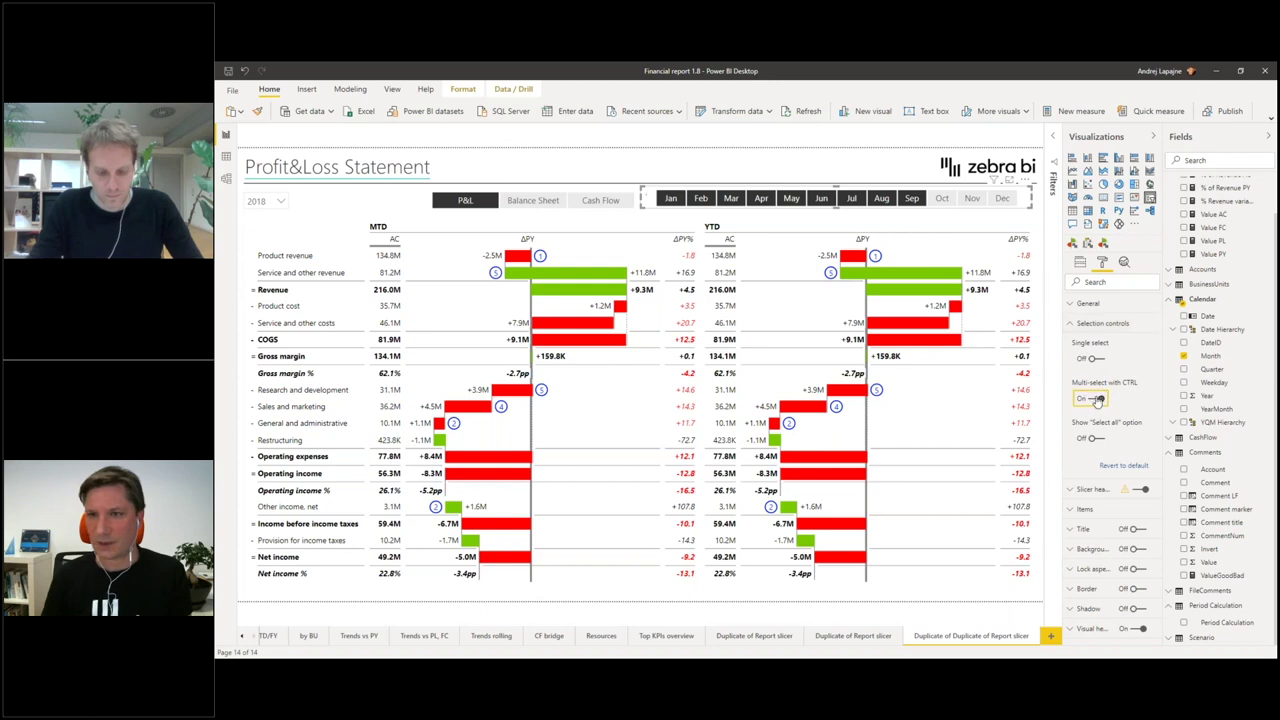
pyautogui.click(909, 199)
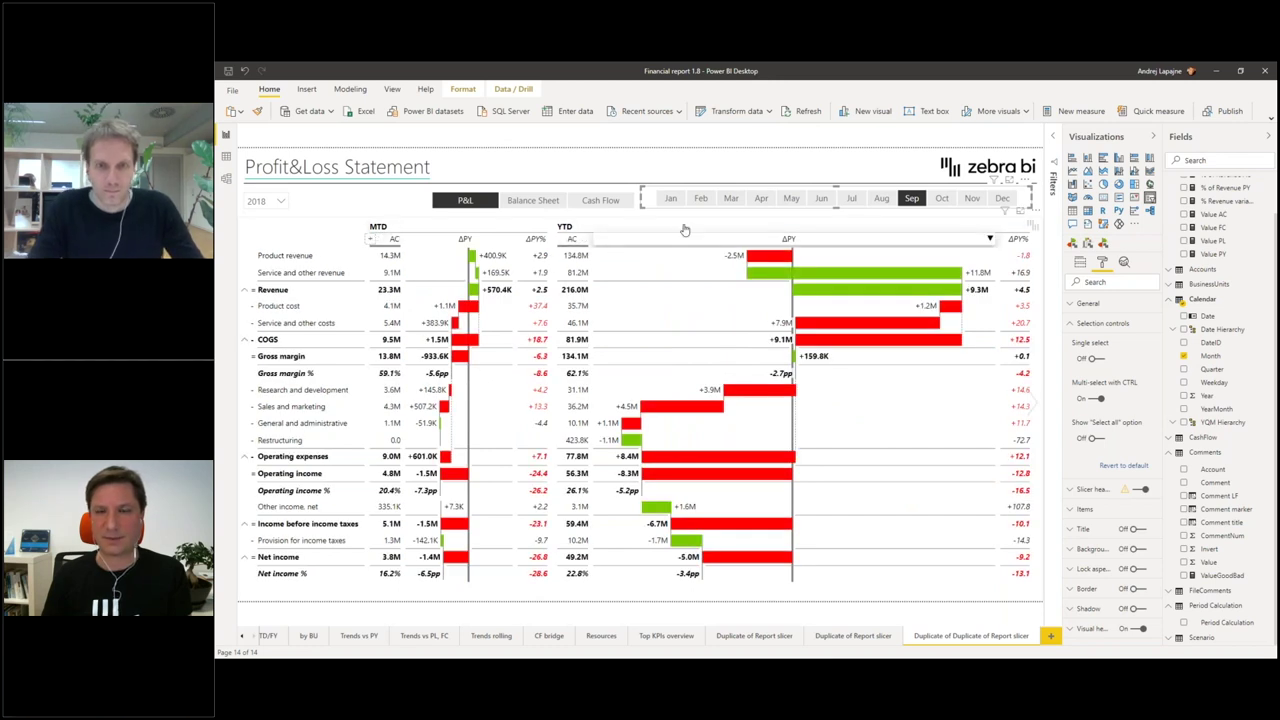
# Step: Filter the P&L page by March, February and finally April in the Month slicer
pyautogui.click(730, 202)
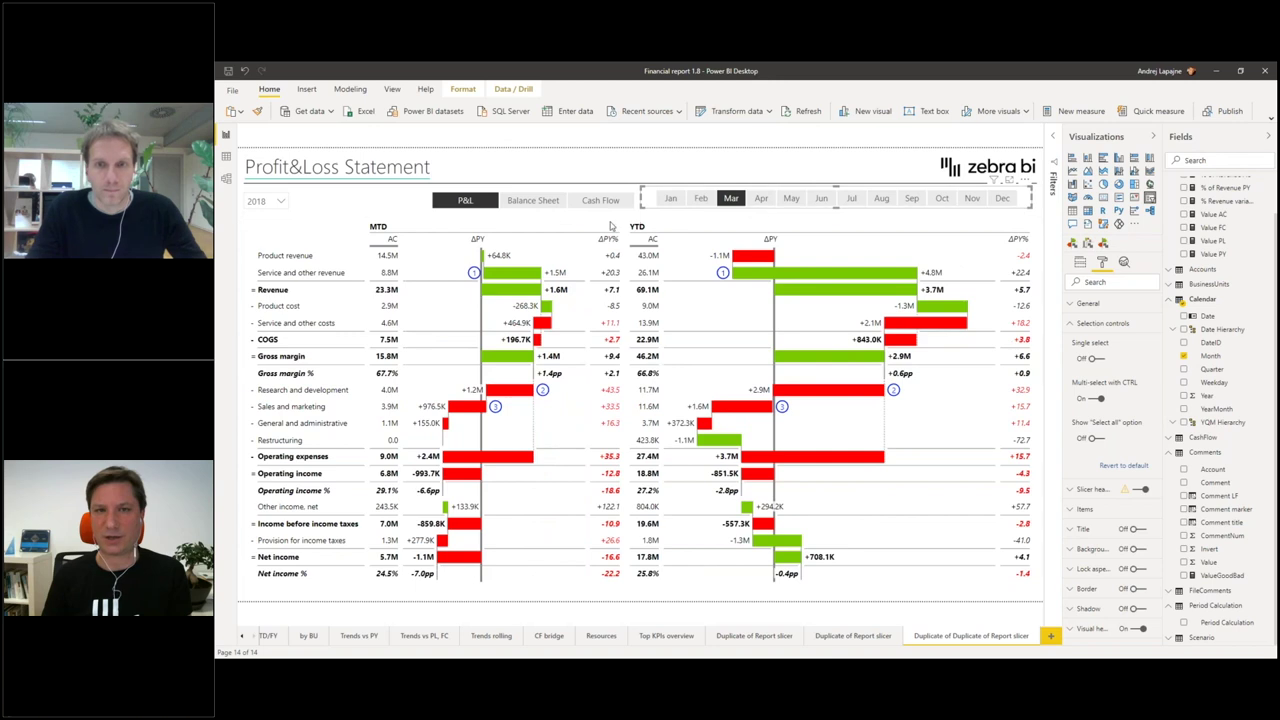
pyautogui.click(700, 199)
pyautogui.click(760, 199)
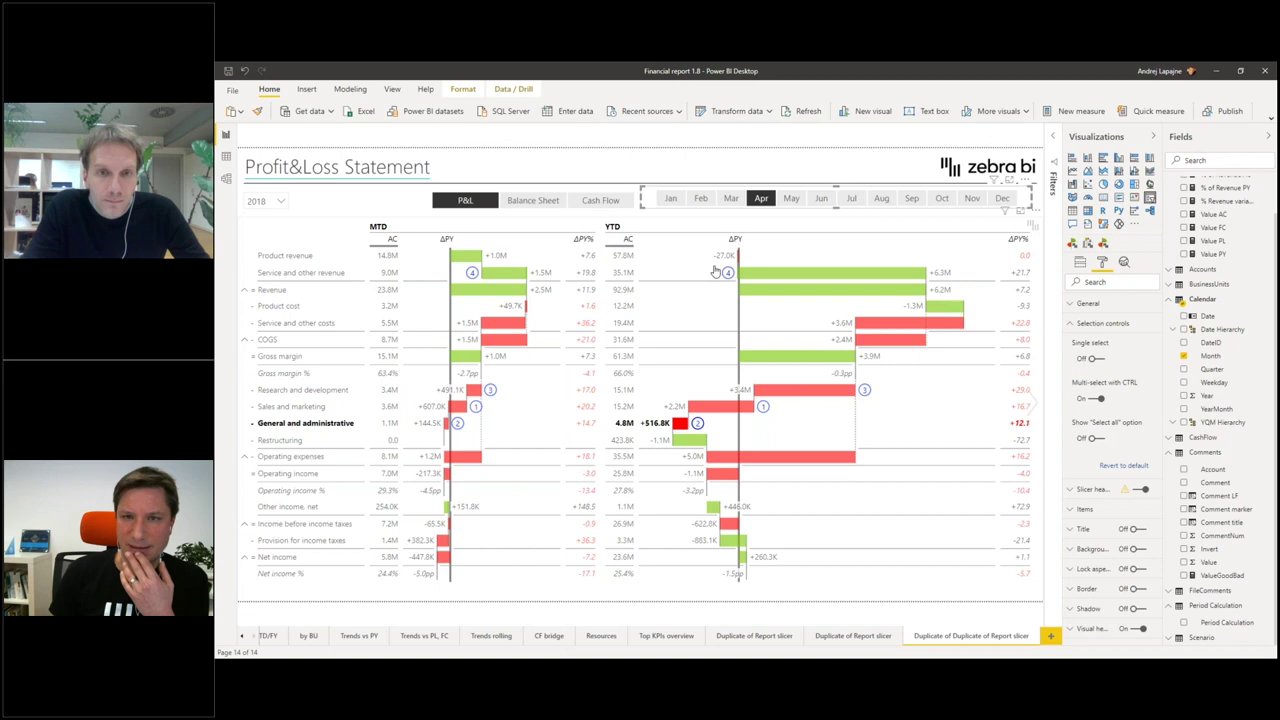
# Step: Replace Period Calculation with Business unit as the P&L chart's group field
pyautogui.click(891, 273)
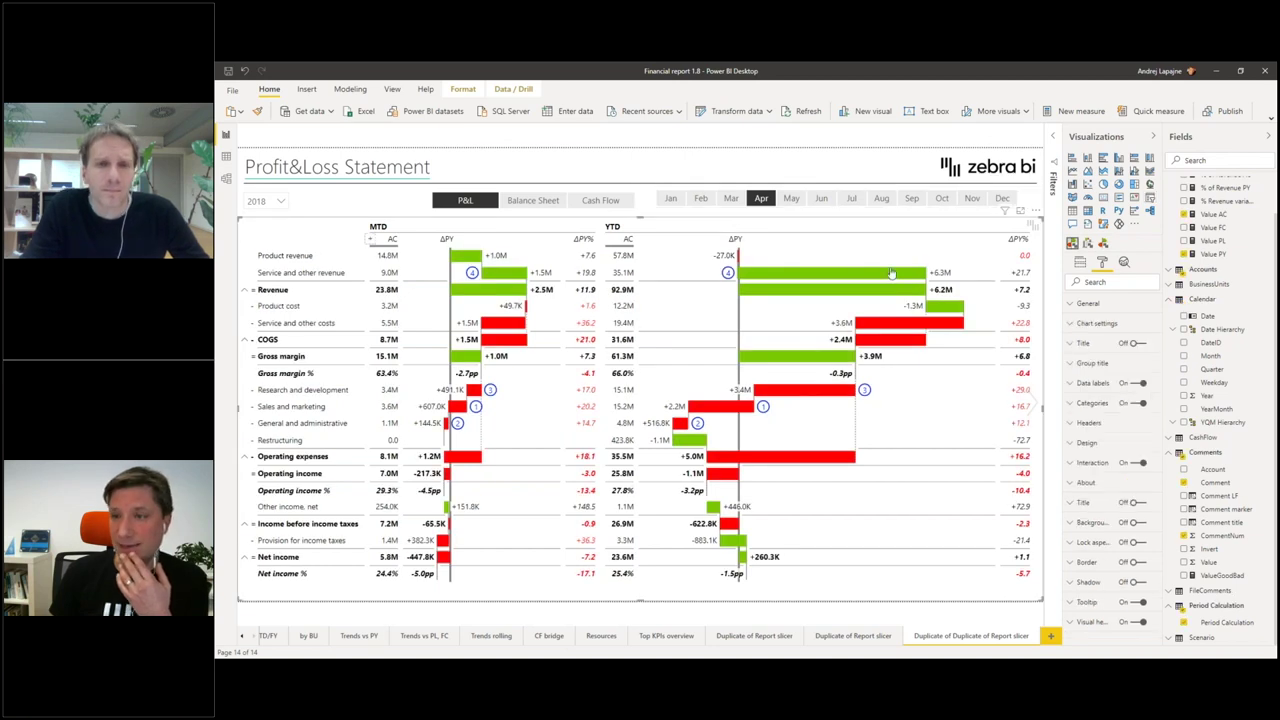
pyautogui.click(1080, 262)
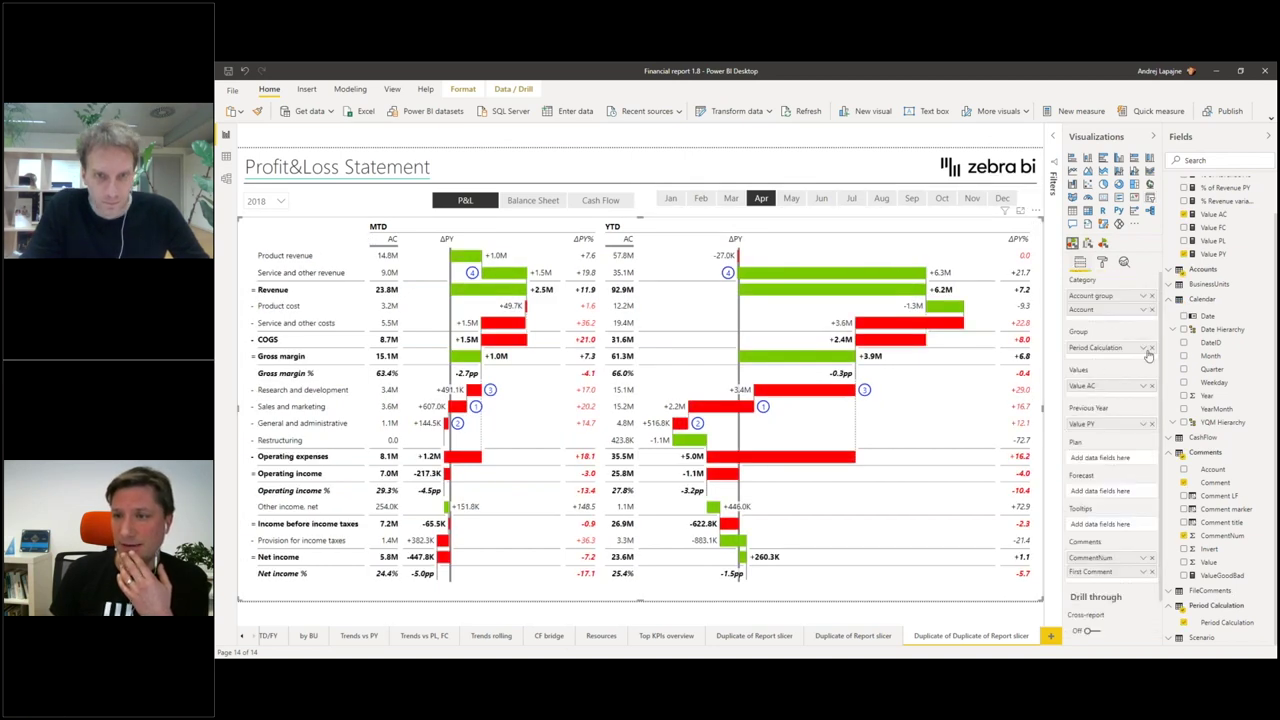
pyautogui.click(1151, 348)
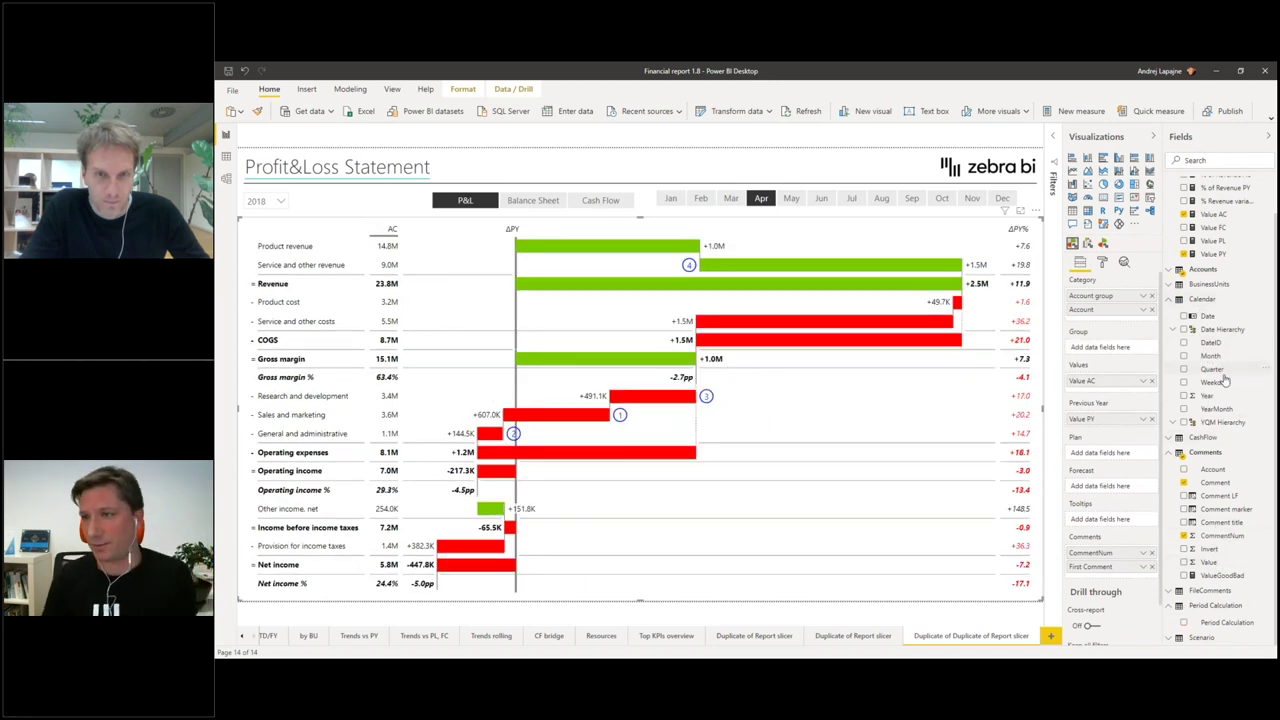
pyautogui.scroll(1, 1174, 326)
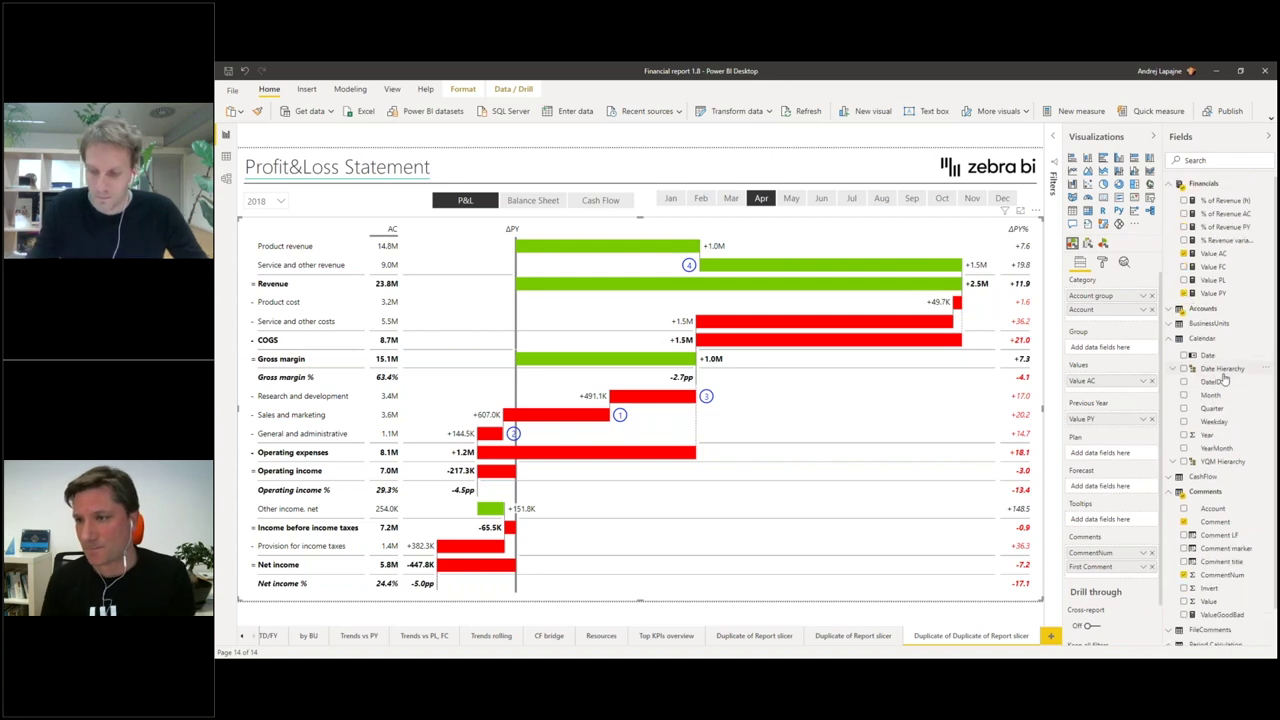
pyautogui.click(1176, 324)
pyautogui.moveTo(1218, 340); pyautogui.dragTo(1112, 348)
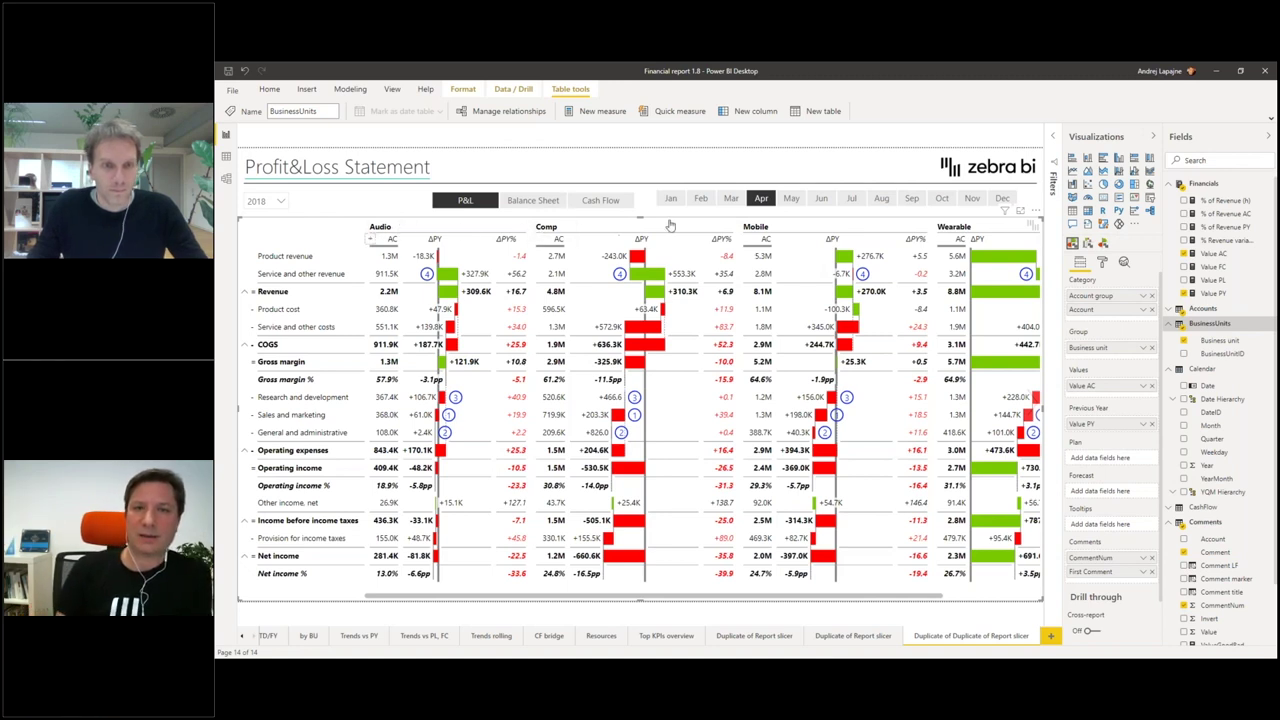
pyautogui.moveTo(765, 599)
pyautogui.mouseDown()
pyautogui.moveTo(862, 600)
pyautogui.moveTo(765, 600)
pyautogui.mouseUp()
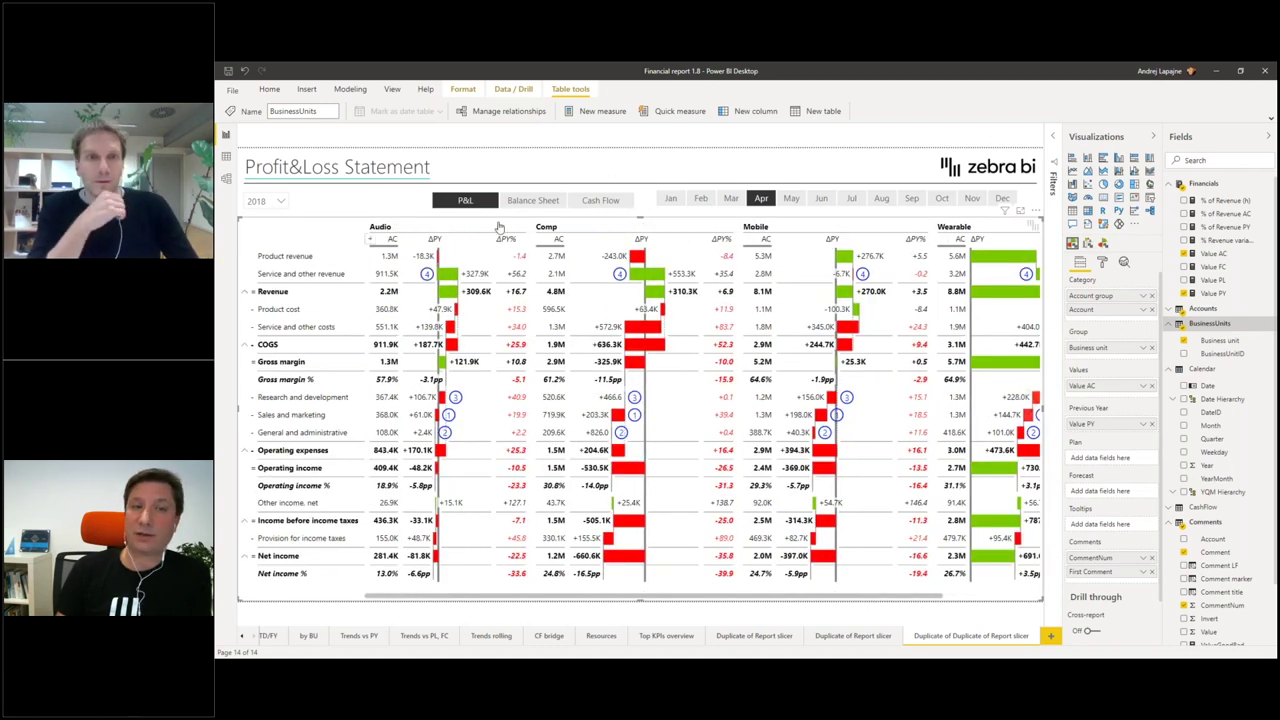
# Step: Switch the report type slicer to Cash Flow and back to P&L
pyautogui.click(603, 201)
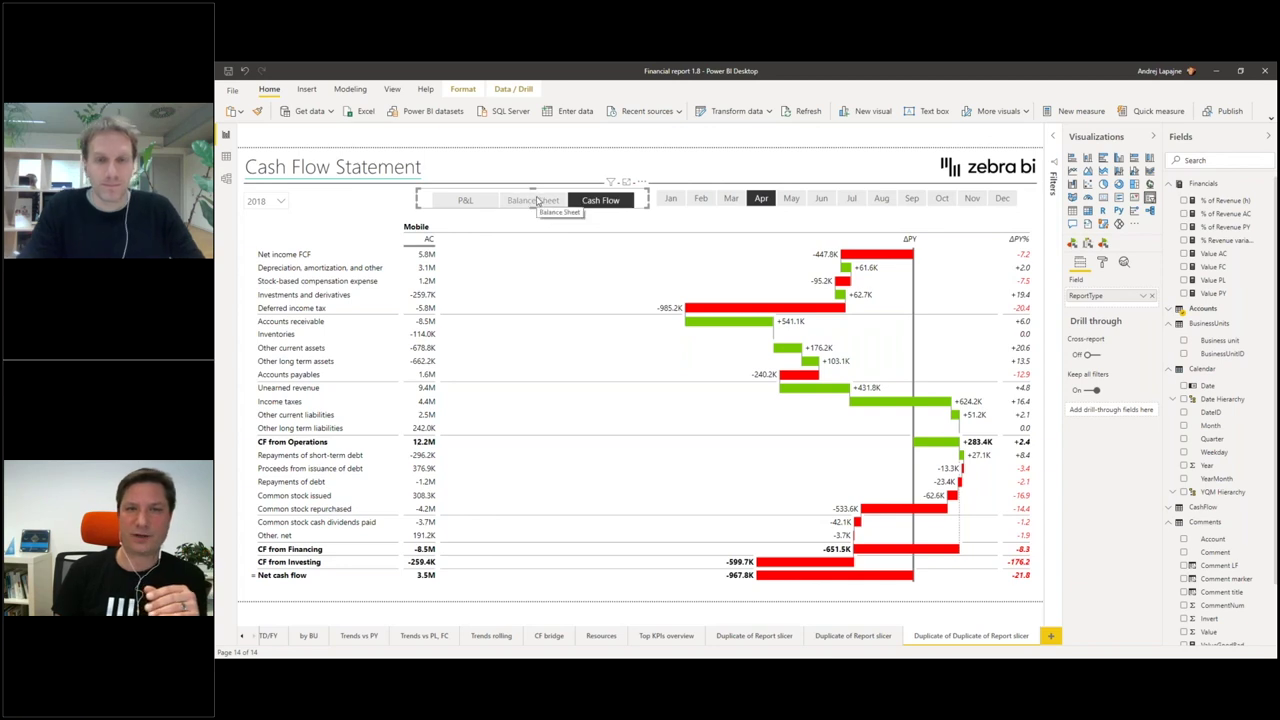
pyautogui.click(463, 202)
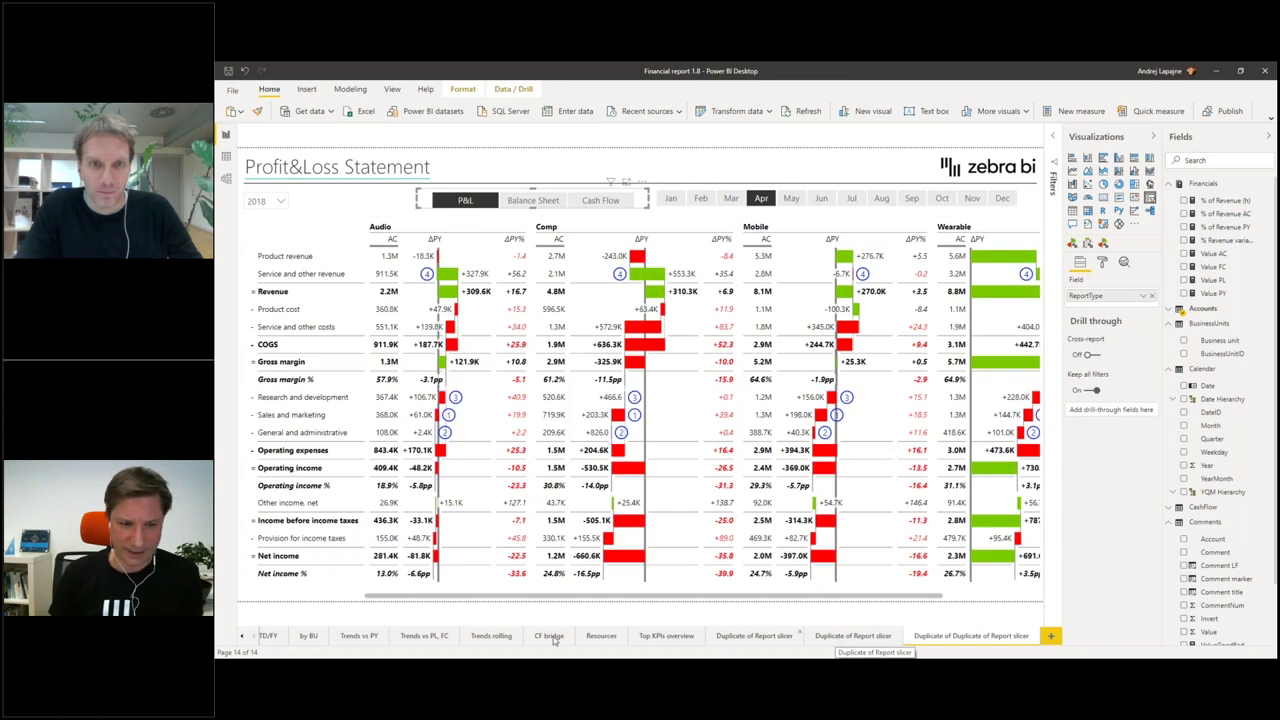
# Step: Open the MTD/YTD/FY report page and select its chart
pyautogui.click(243, 636)
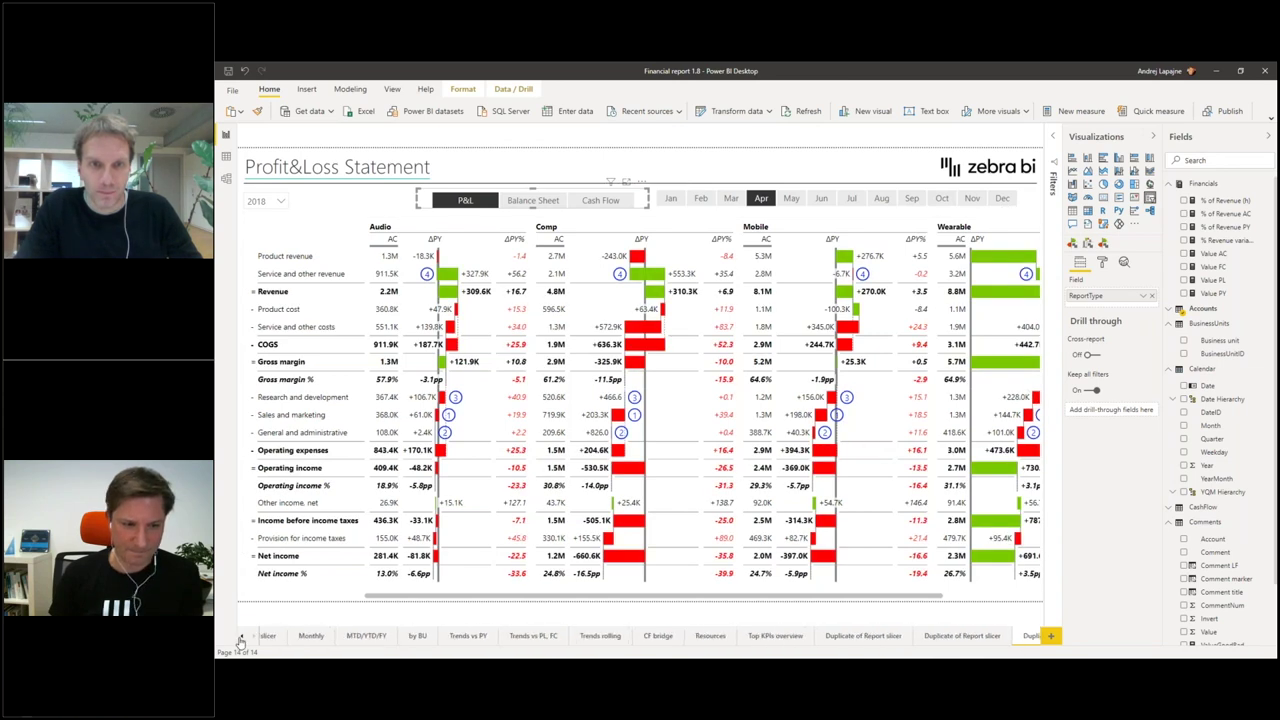
pyautogui.click(440, 637)
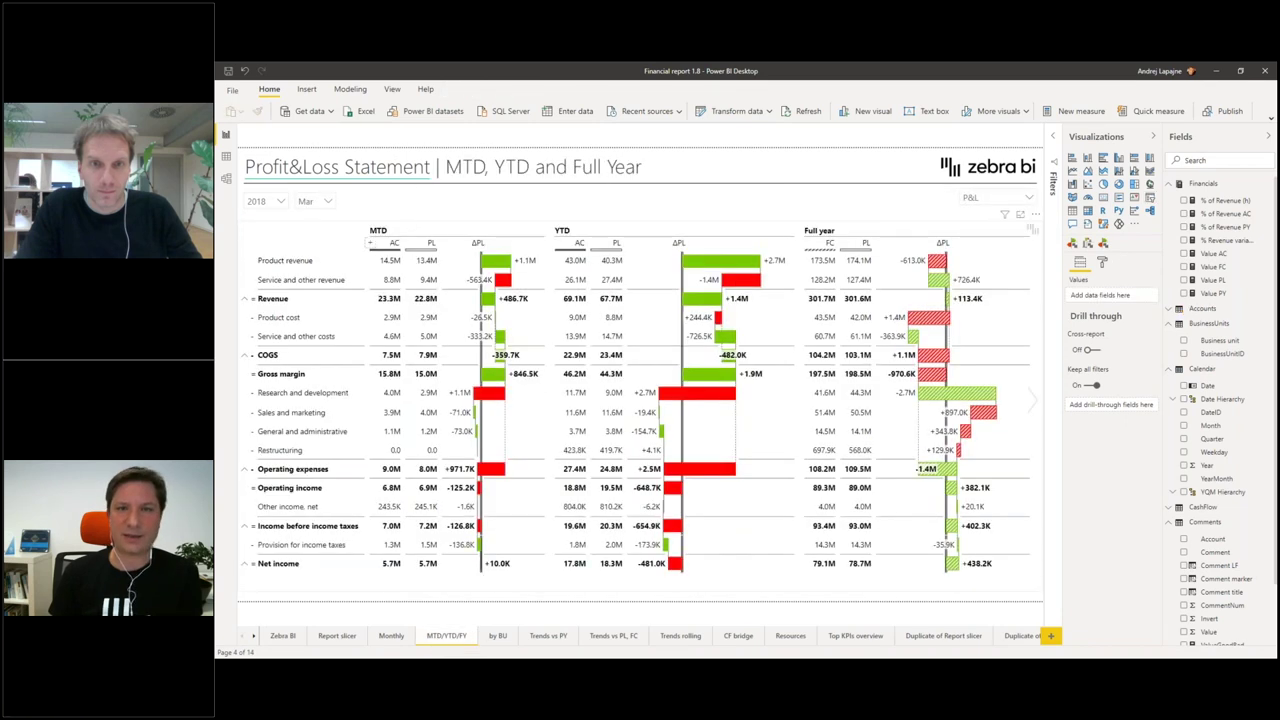
pyautogui.click(826, 230)
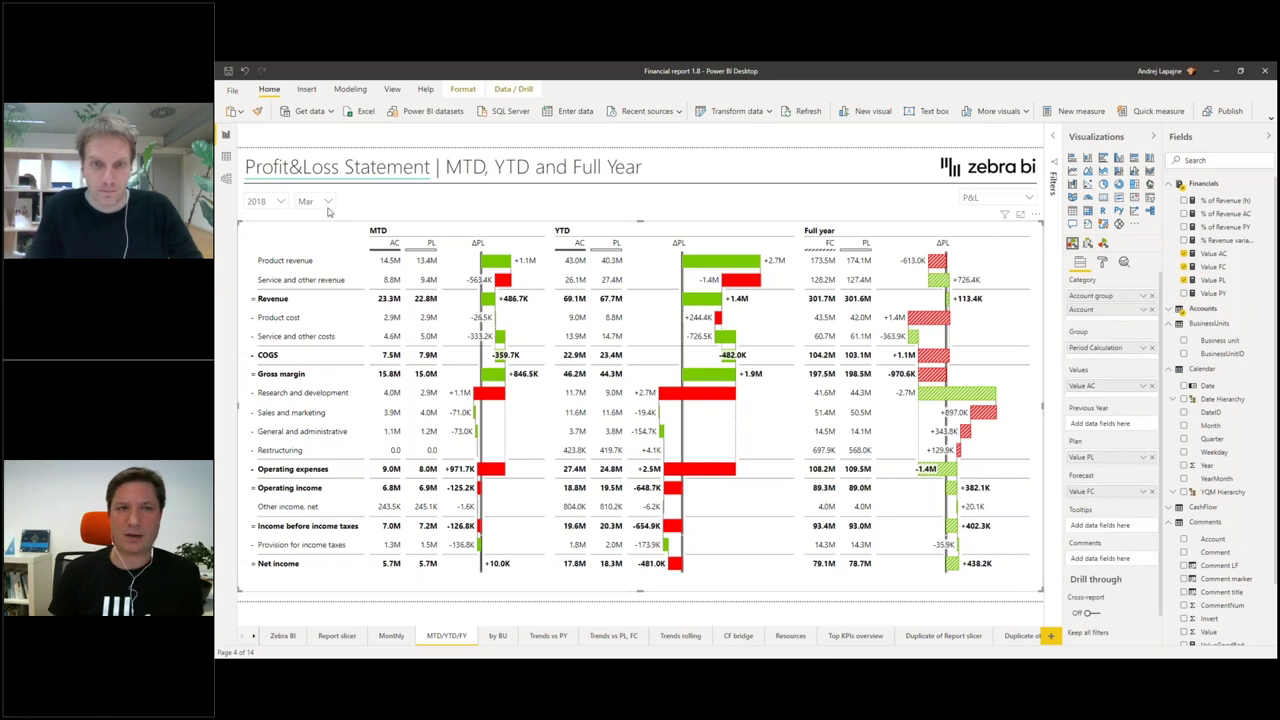
# Step: Cycle the page's report type slicer through Balance Sheet, Cash Flow and P&L, ending on Cash Flow
pyautogui.click(996, 200)
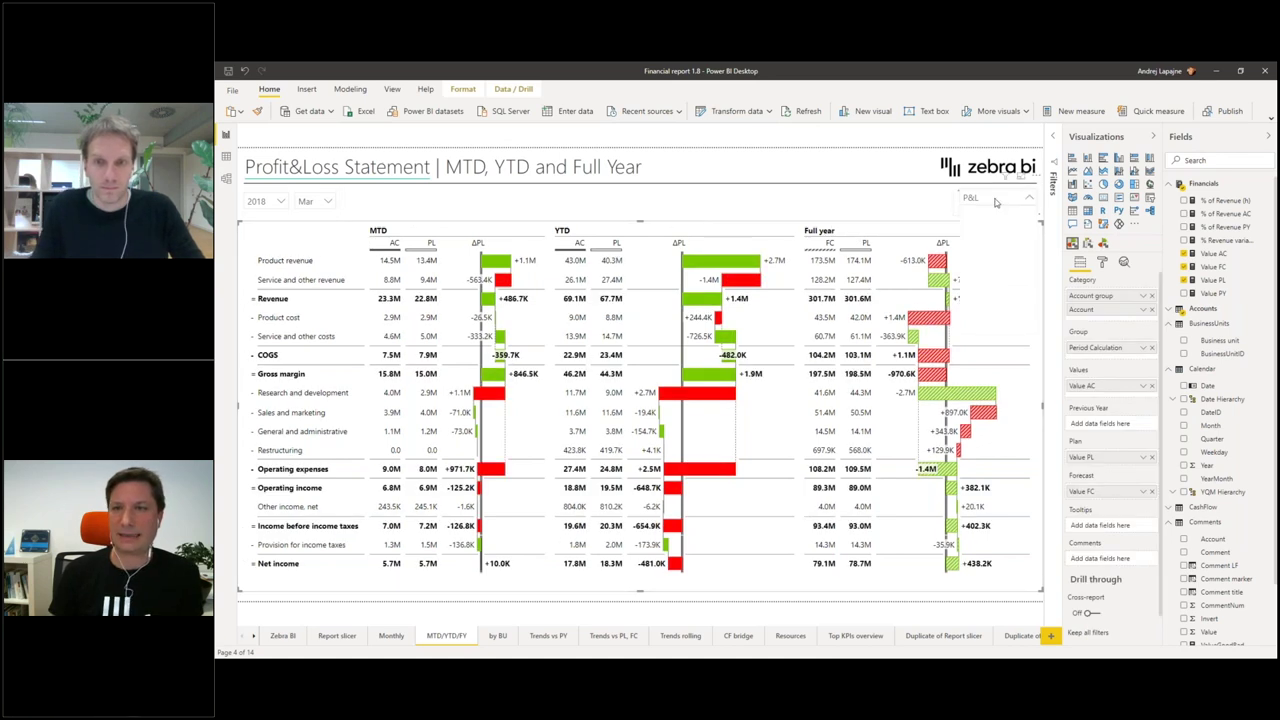
pyautogui.click(994, 226)
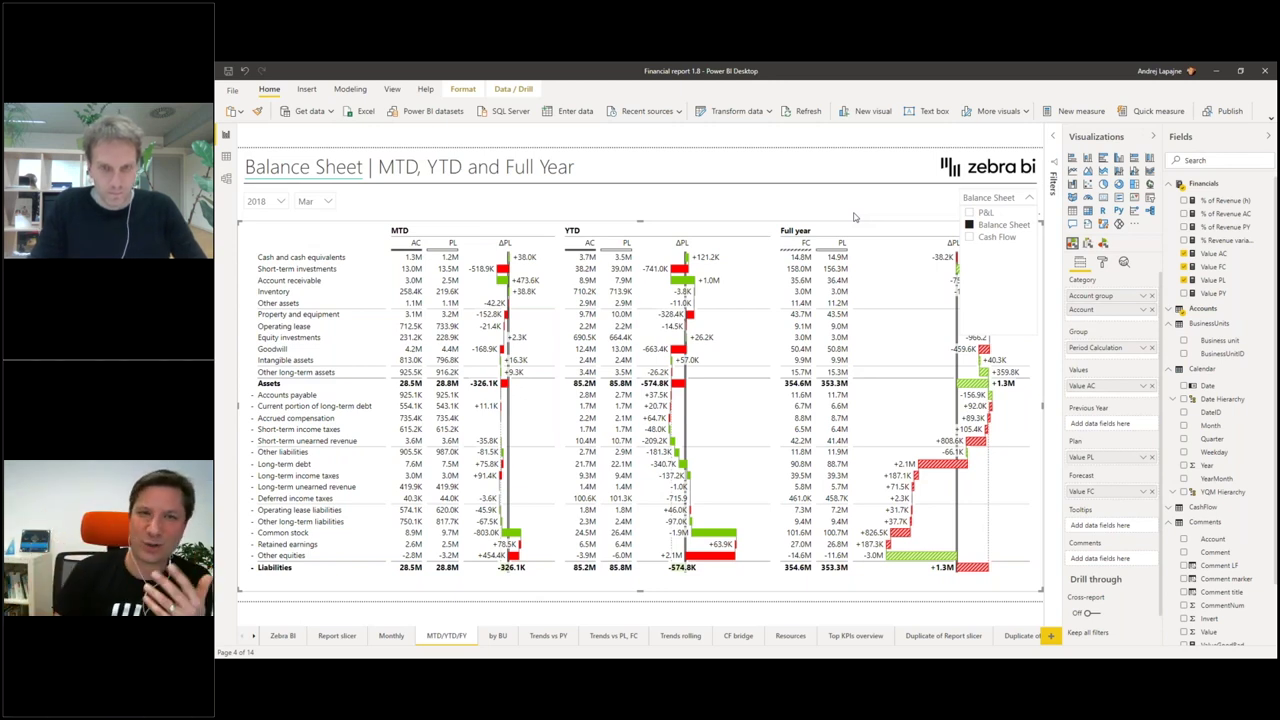
pyautogui.click(990, 238)
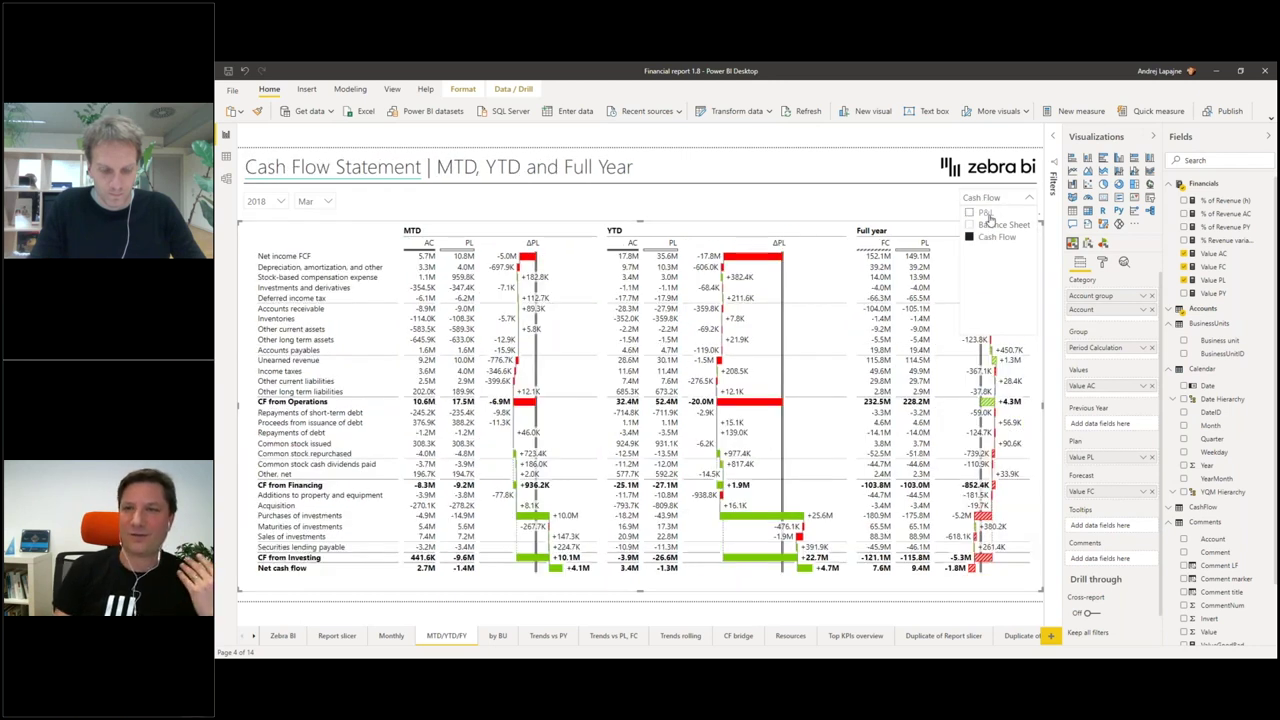
pyautogui.click(988, 214)
pyautogui.click(990, 226)
pyautogui.click(995, 238)
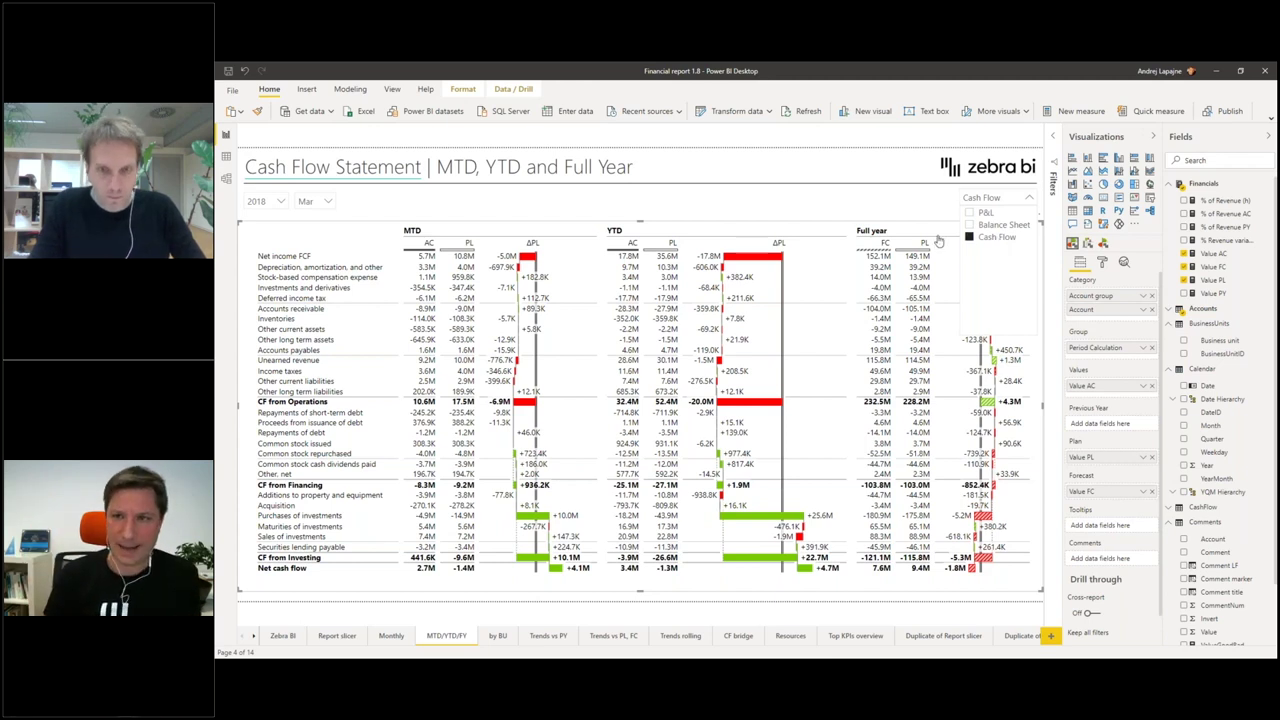
pyautogui.click(898, 213)
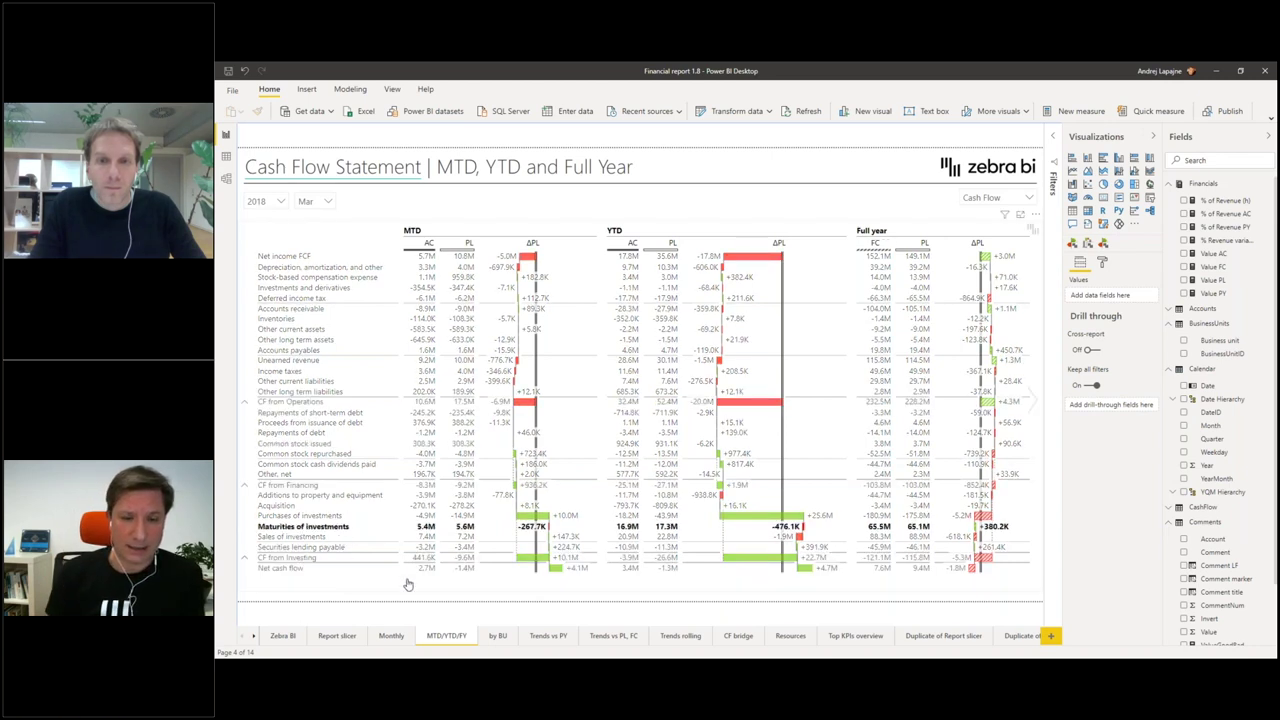
# Step: On the Trends vs PY page, remove the chart of Value AC and Value PY by Account group and Month
pyautogui.click(253, 639)
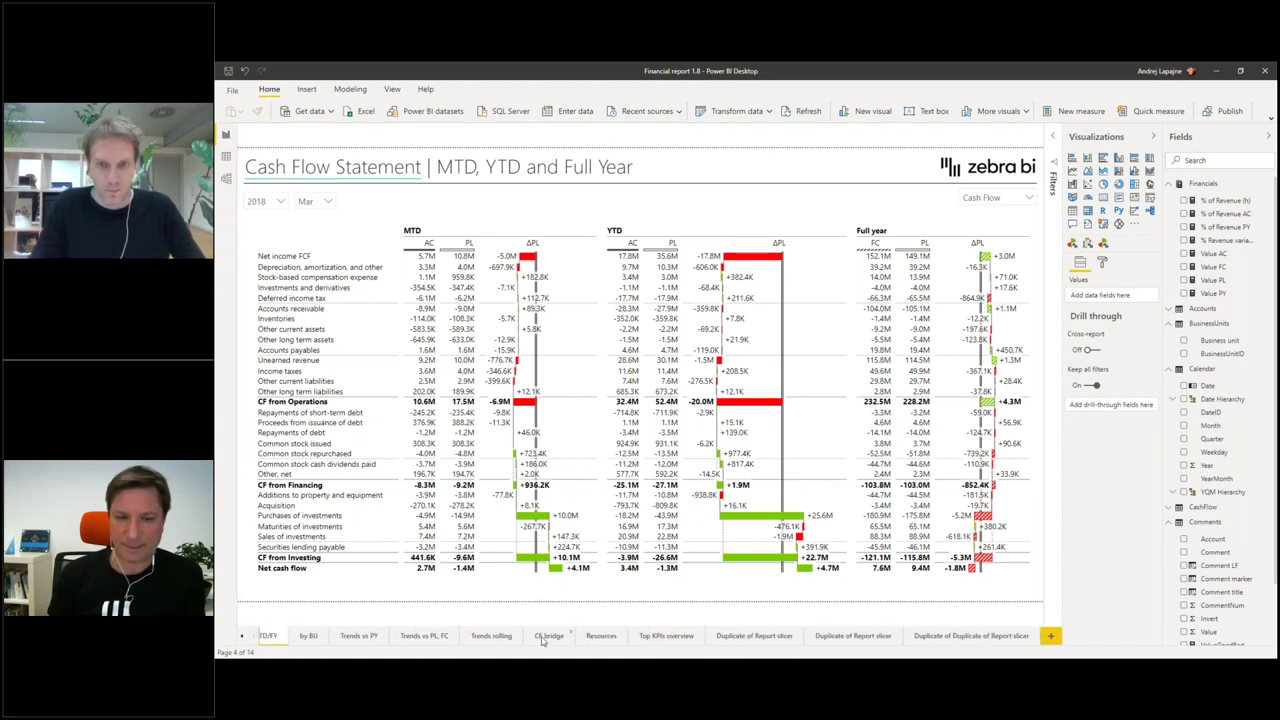
pyautogui.click(358, 636)
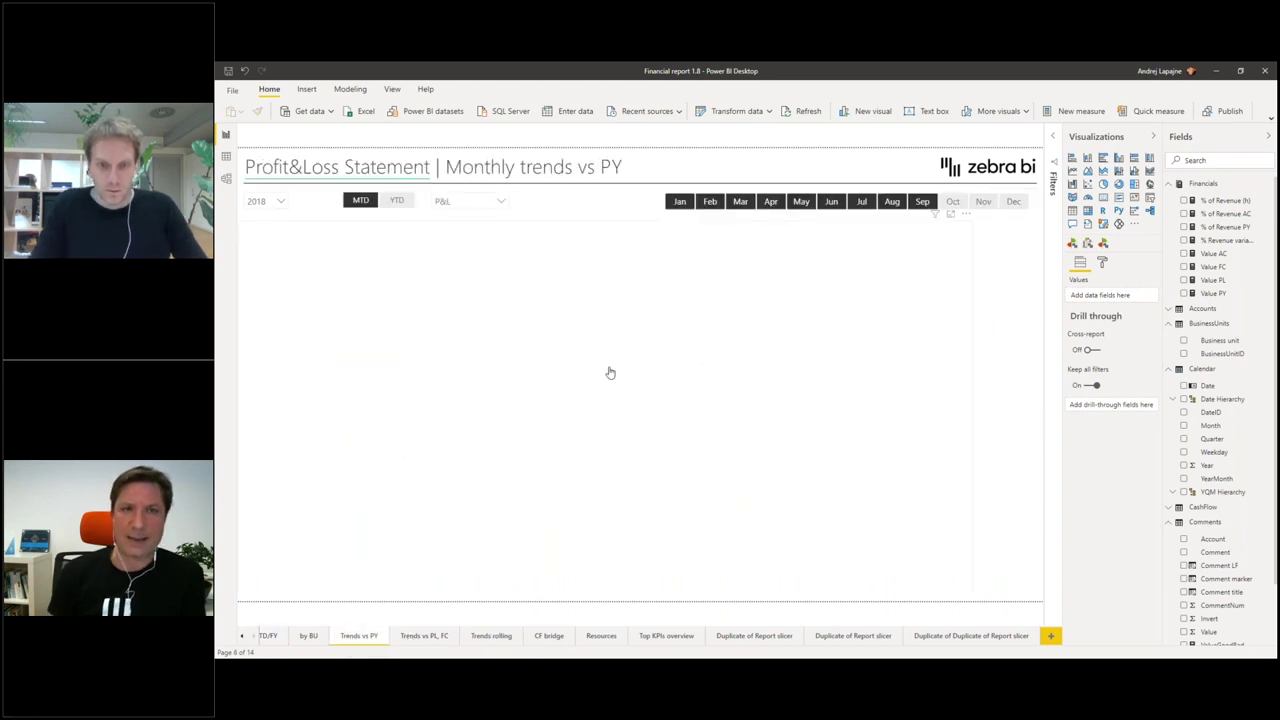
pyautogui.click(695, 236)
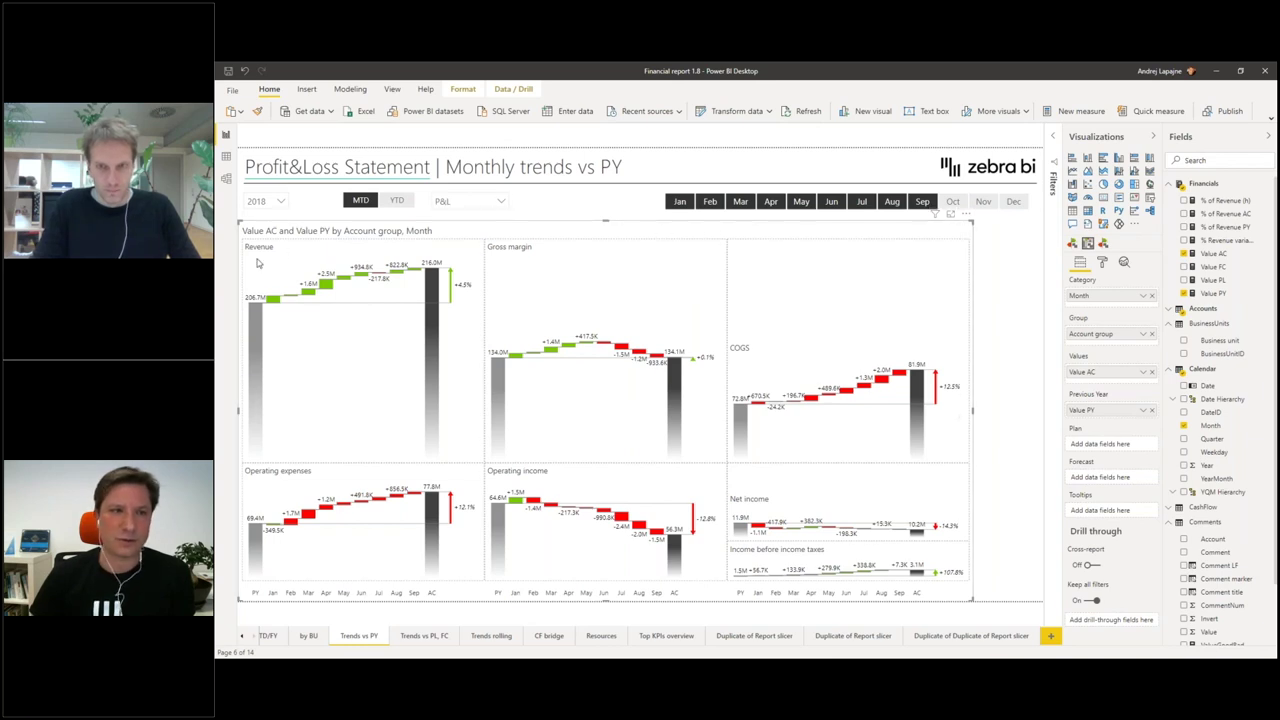
pyautogui.moveTo(968, 218); pyautogui.dragTo(972, 219)
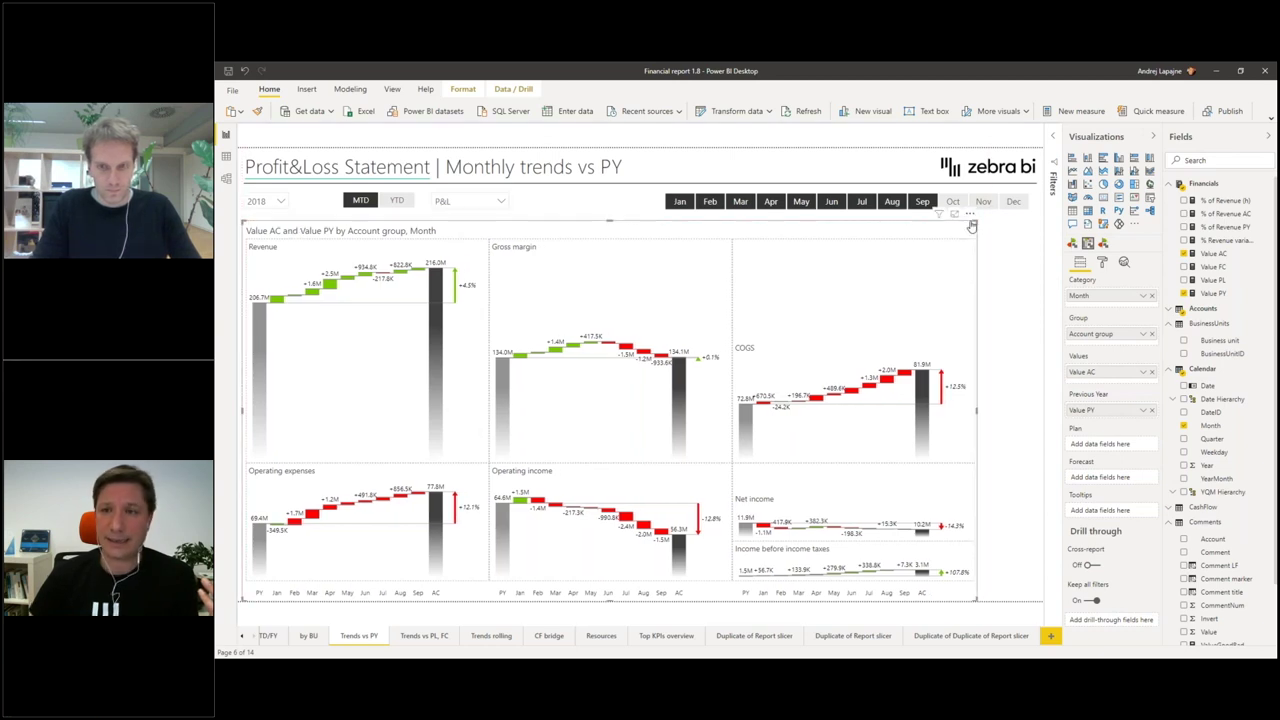
pyautogui.click(971, 214)
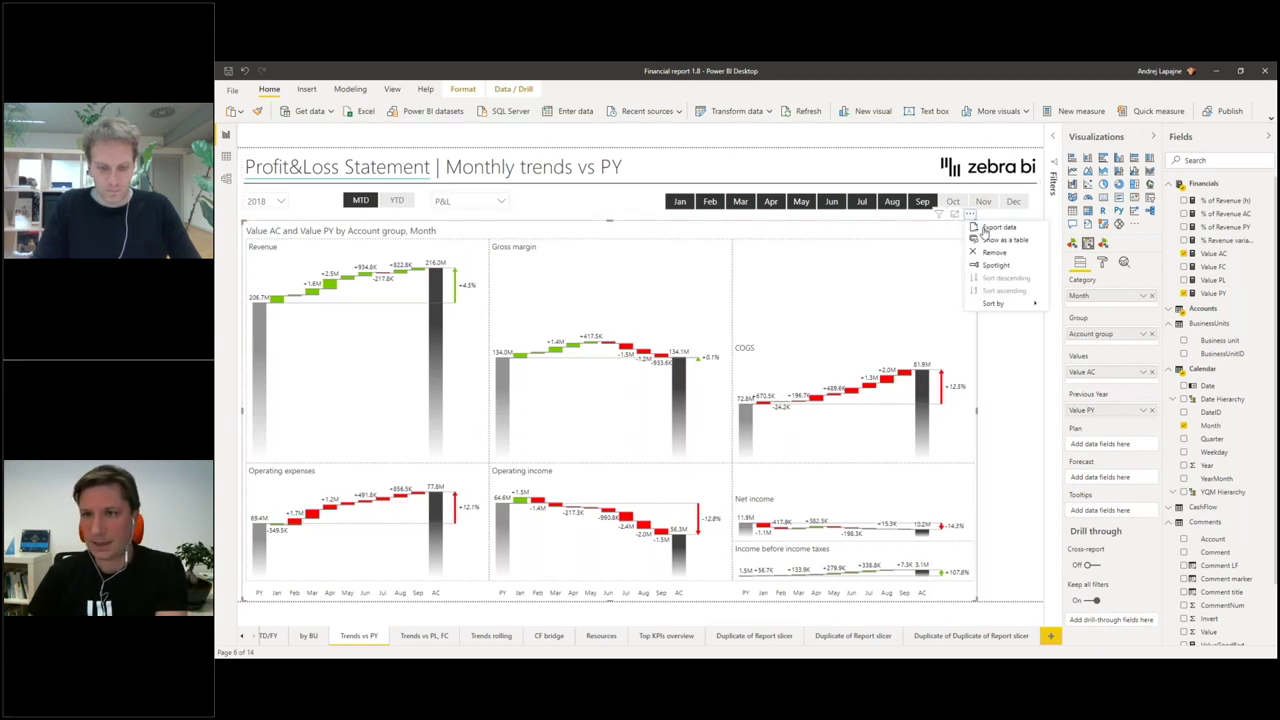
pyautogui.click(997, 256)
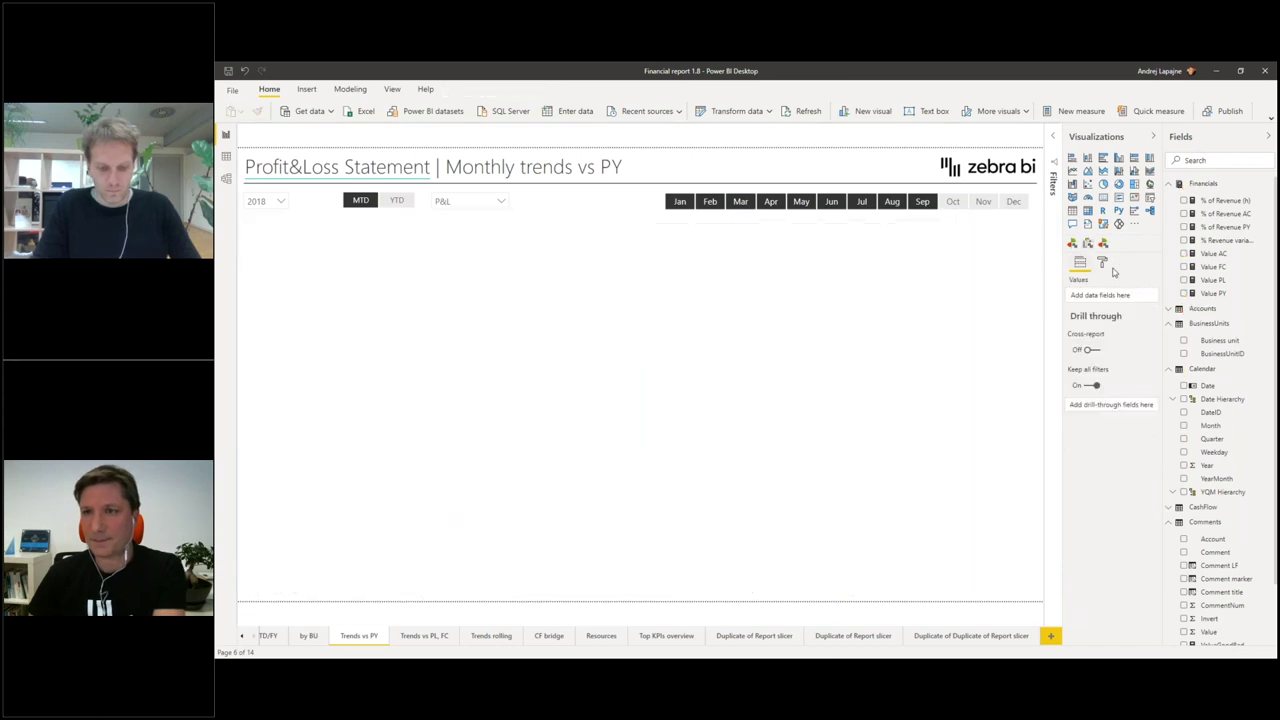
# Step: Add a Zebra BI Charts visual to the emptied page, move it below the year slicer and enlarge it
pyautogui.click(1088, 243)
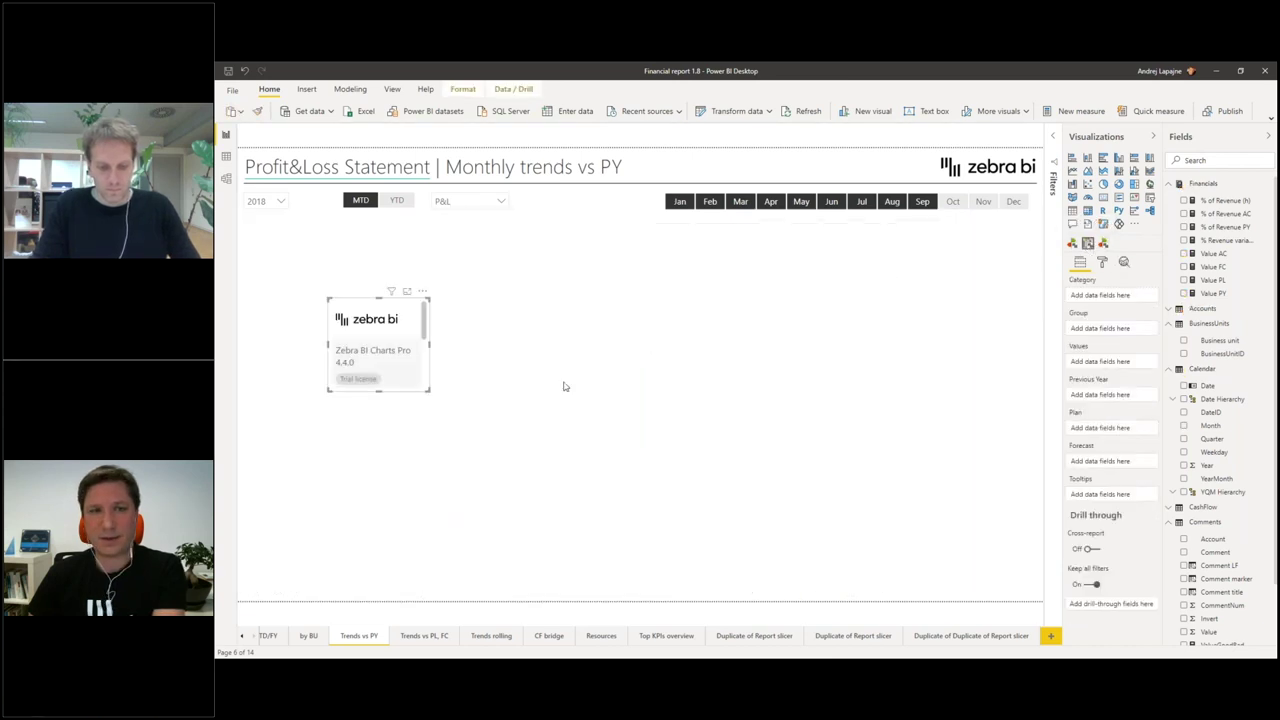
pyautogui.moveTo(422, 304); pyautogui.dragTo(339, 257)
pyautogui.moveTo(343, 340); pyautogui.dragTo(532, 478)
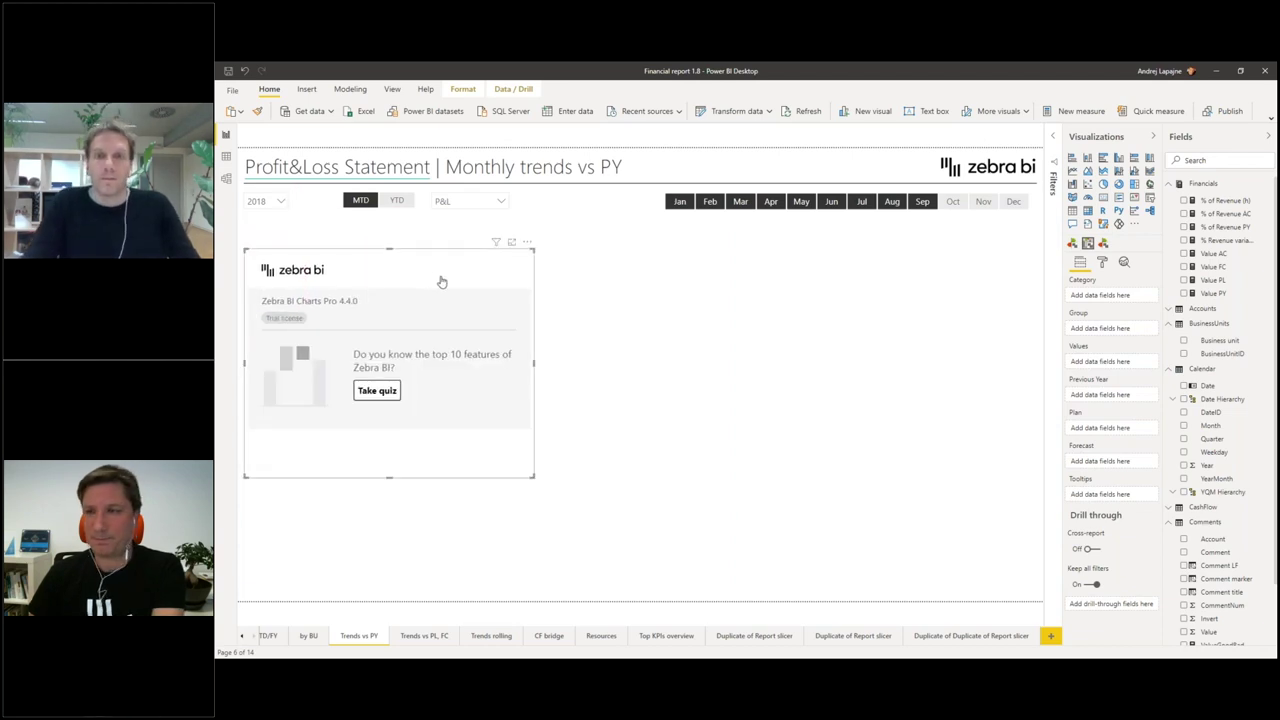
# Step: Plot Value AC and Value PY by Month in the new chart, make it taller and shift it slightly
pyautogui.click(1185, 254)
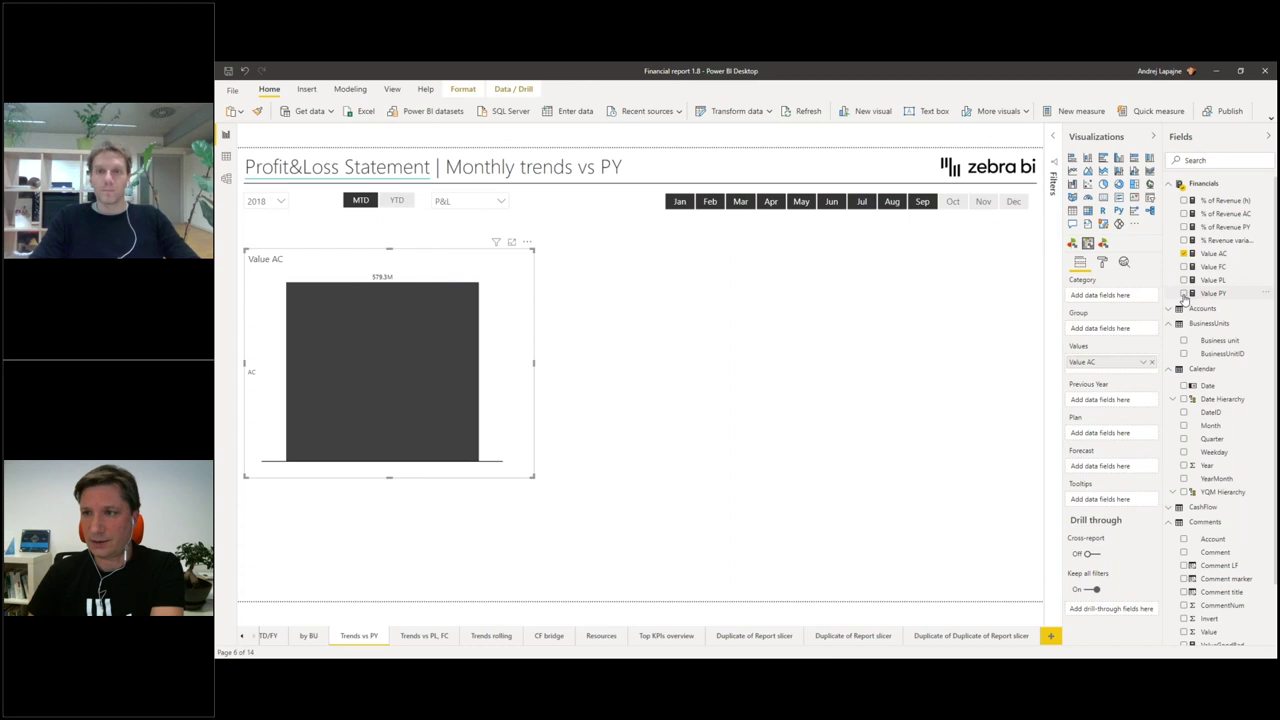
pyautogui.click(1184, 293)
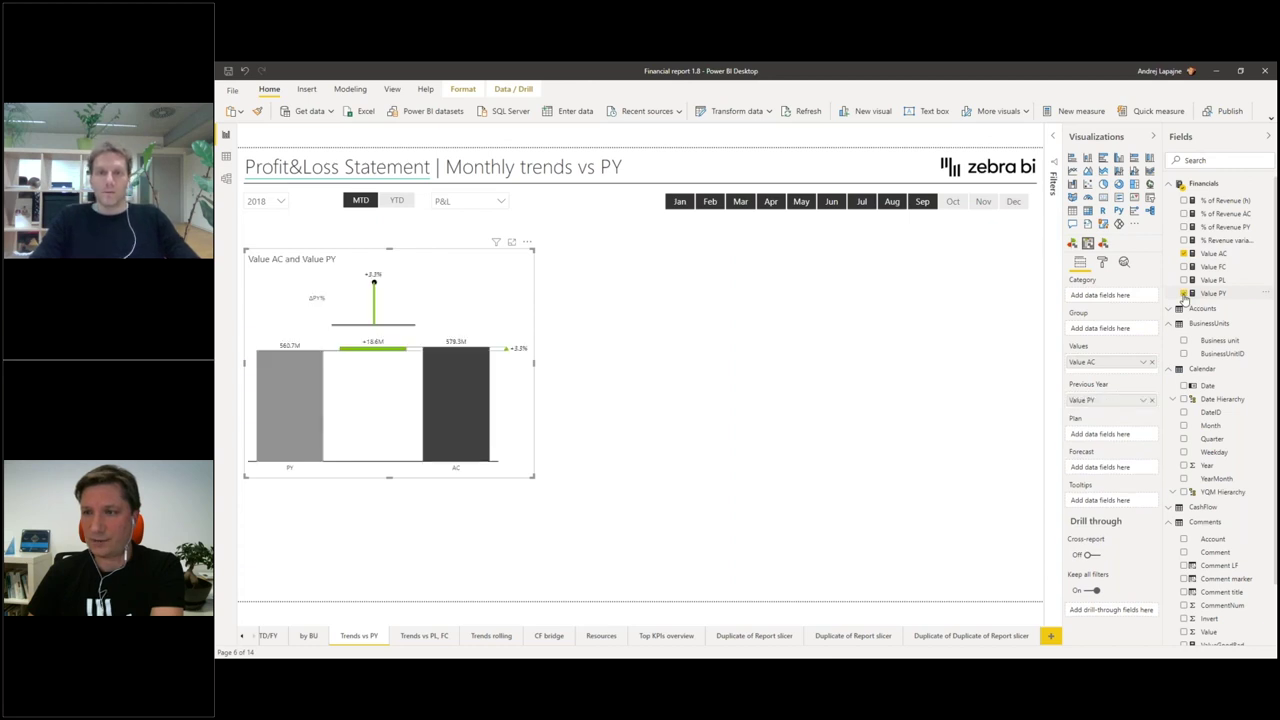
pyautogui.click(1184, 425)
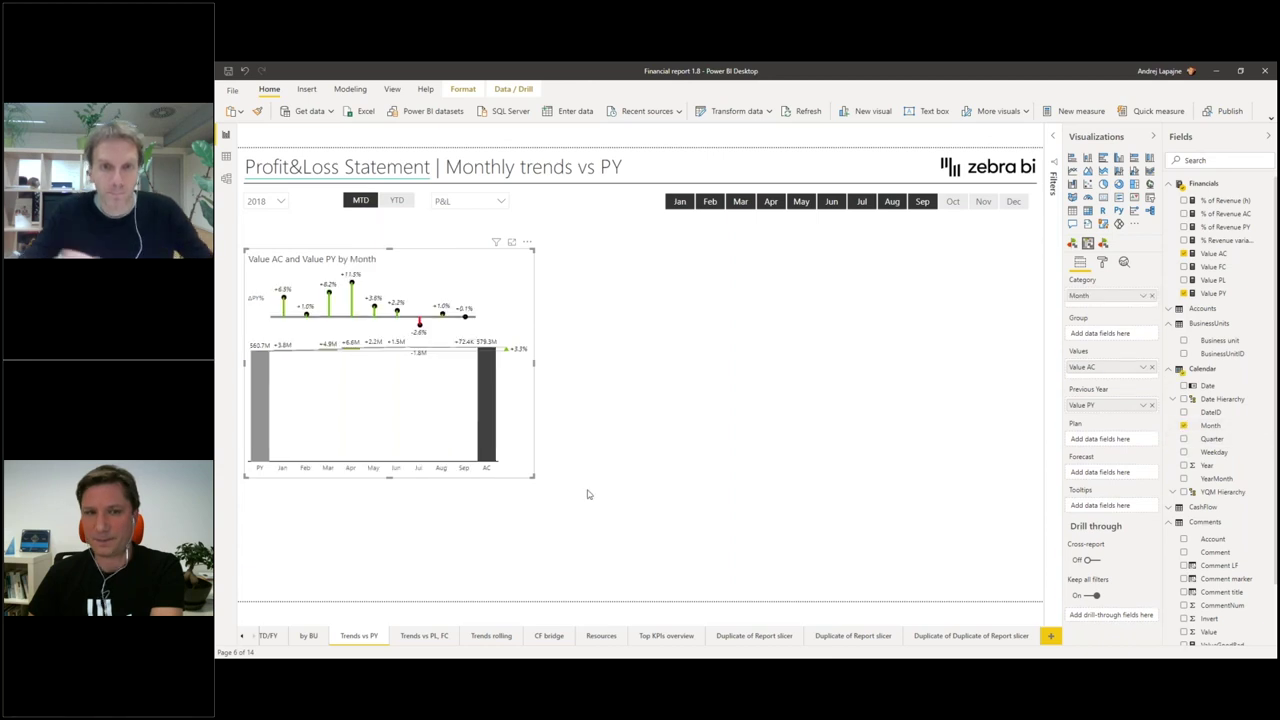
pyautogui.moveTo(534, 477); pyautogui.dragTo(539, 553)
pyautogui.moveTo(532, 257)
pyautogui.mouseDown()
pyautogui.moveTo(546, 240)
pyautogui.moveTo(538, 262)
pyautogui.mouseUp()
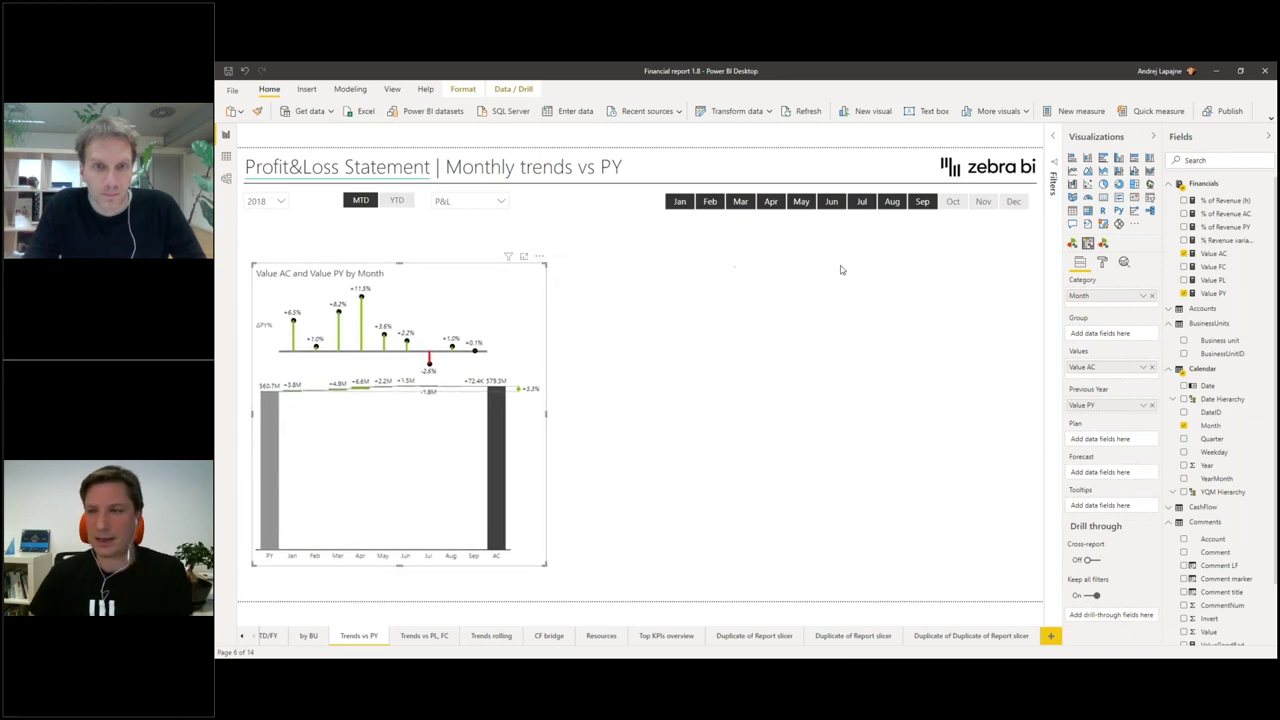
# Step: Create a table of the Account group field from Accounts in the empty space beside the monthly chart
pyautogui.click(1168, 311)
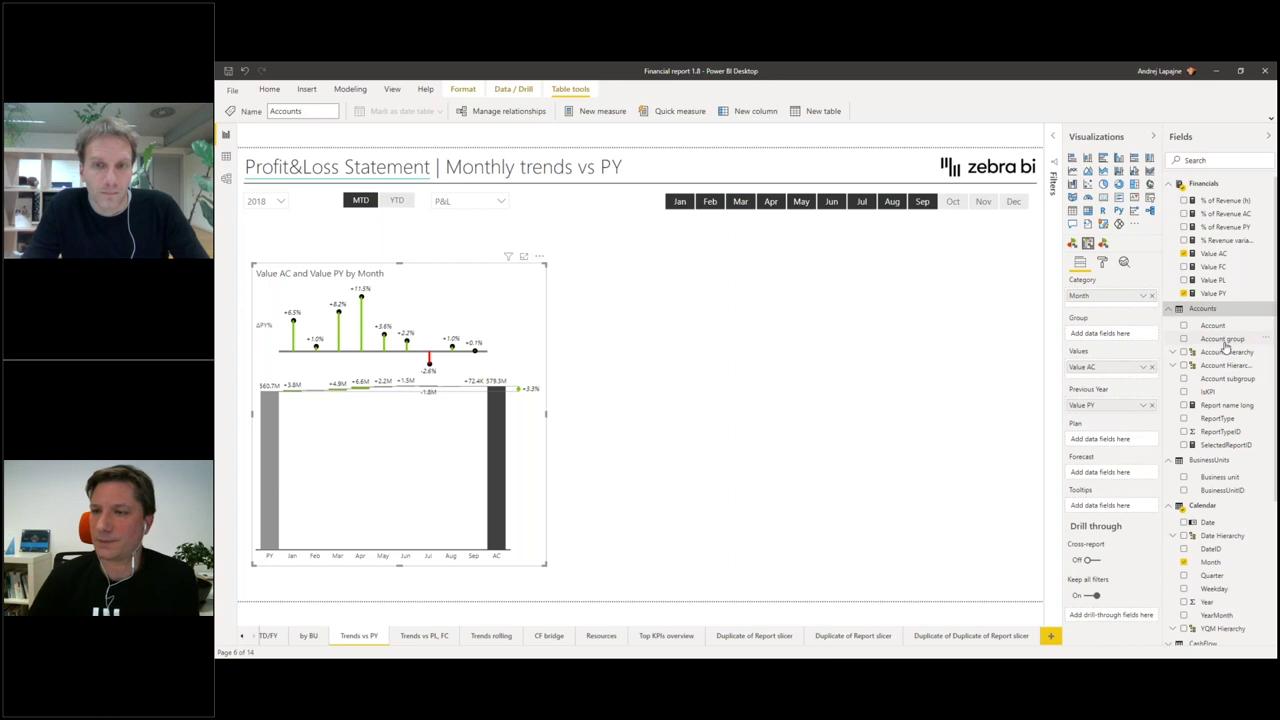
pyautogui.moveTo(1135, 332); pyautogui.dragTo(766, 264)
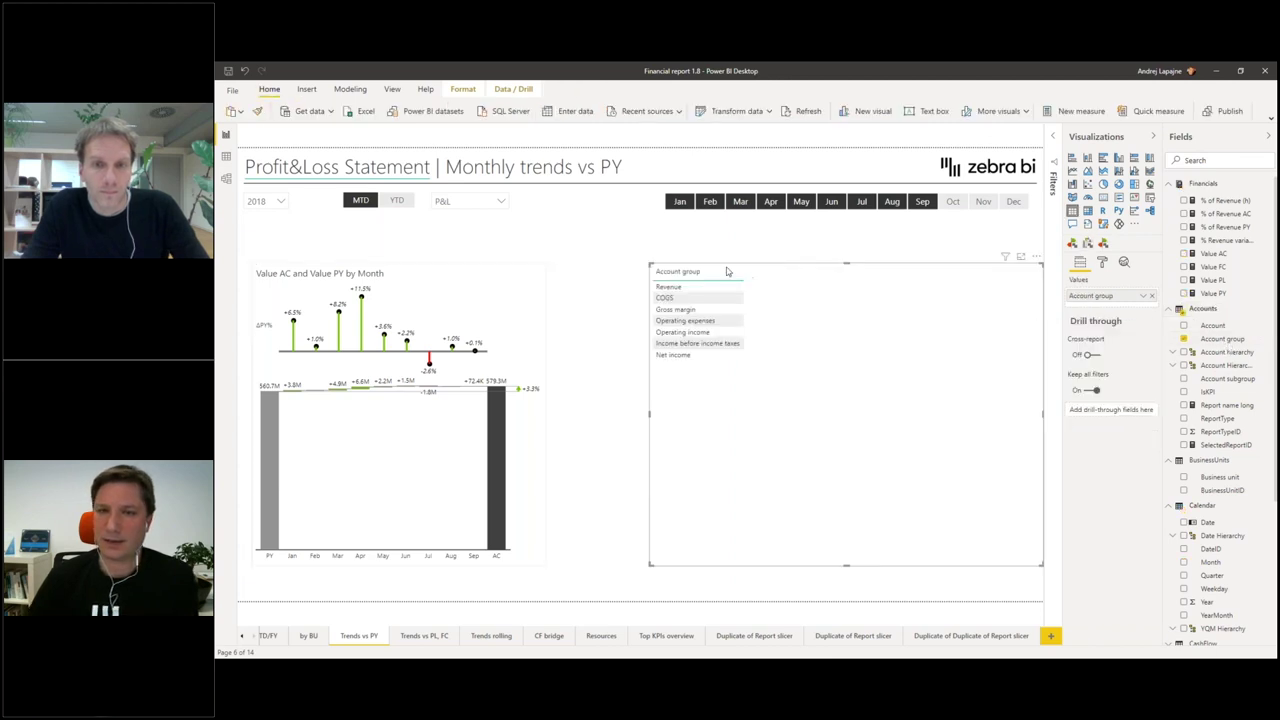
# Step: Cross-filter the monthly chart from the table by Revenue, Gross margin and Operating expenses in turn
pyautogui.click(670, 288)
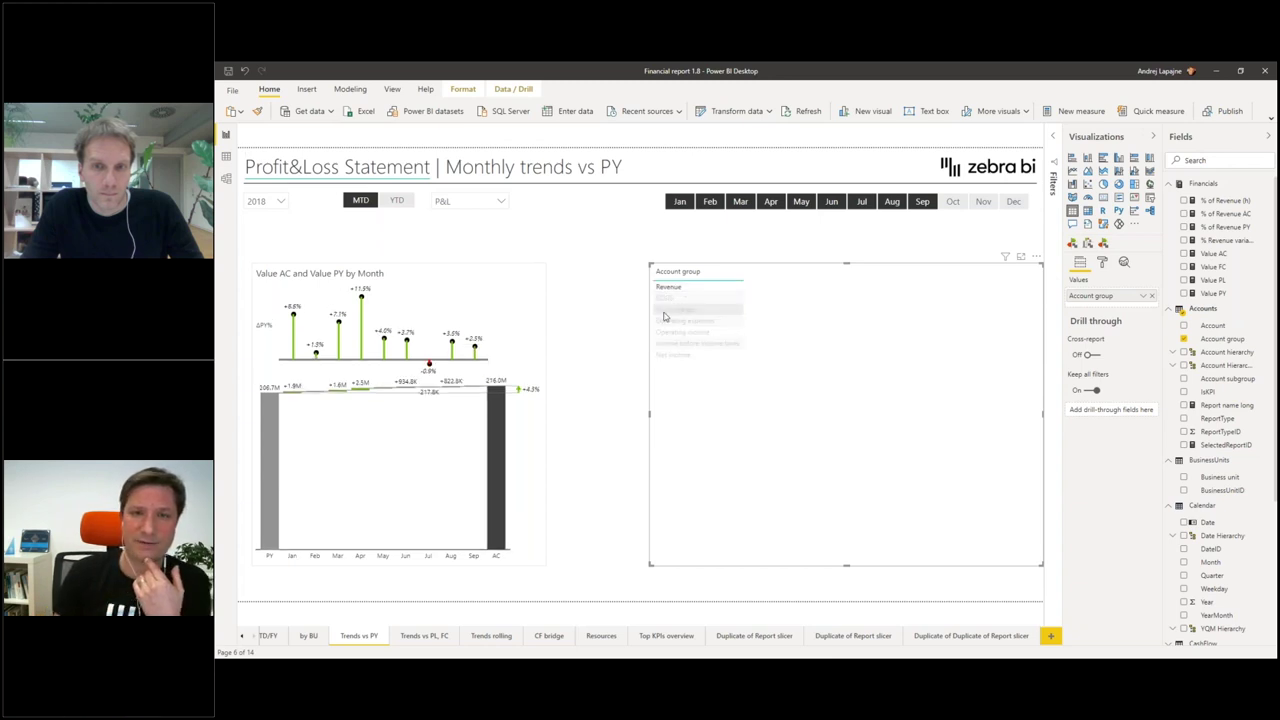
pyautogui.click(668, 309)
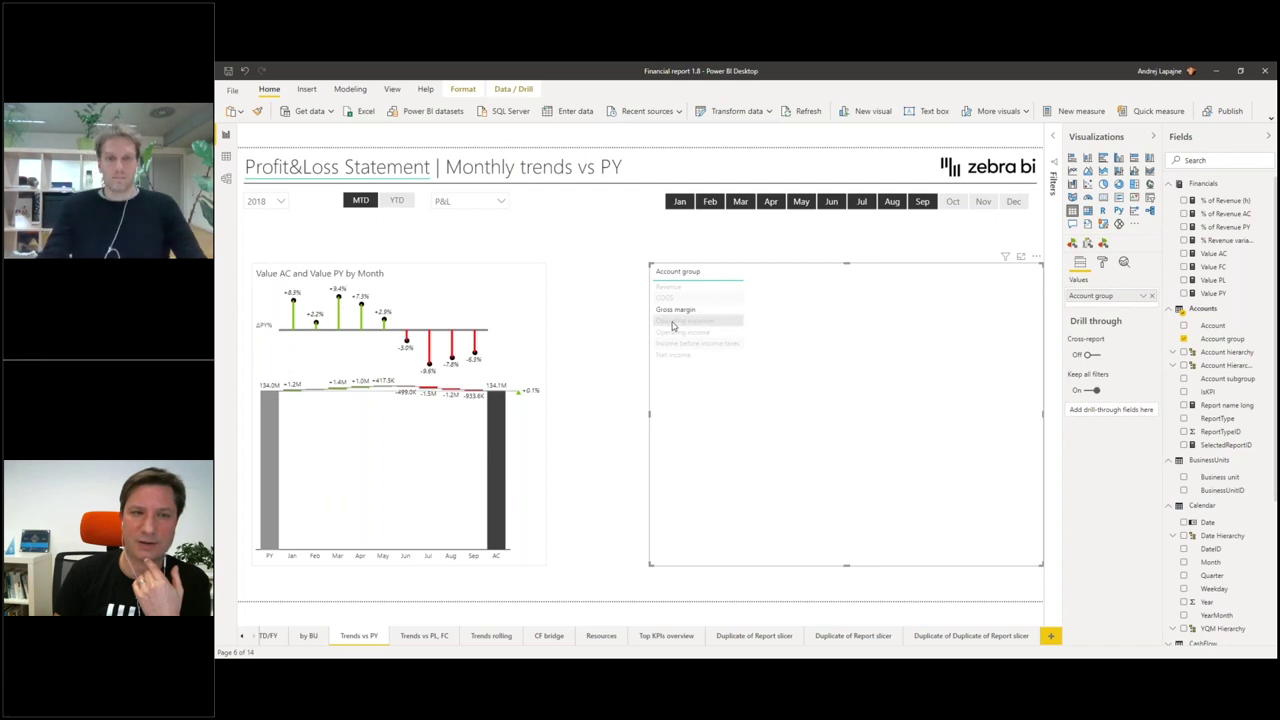
pyautogui.click(677, 321)
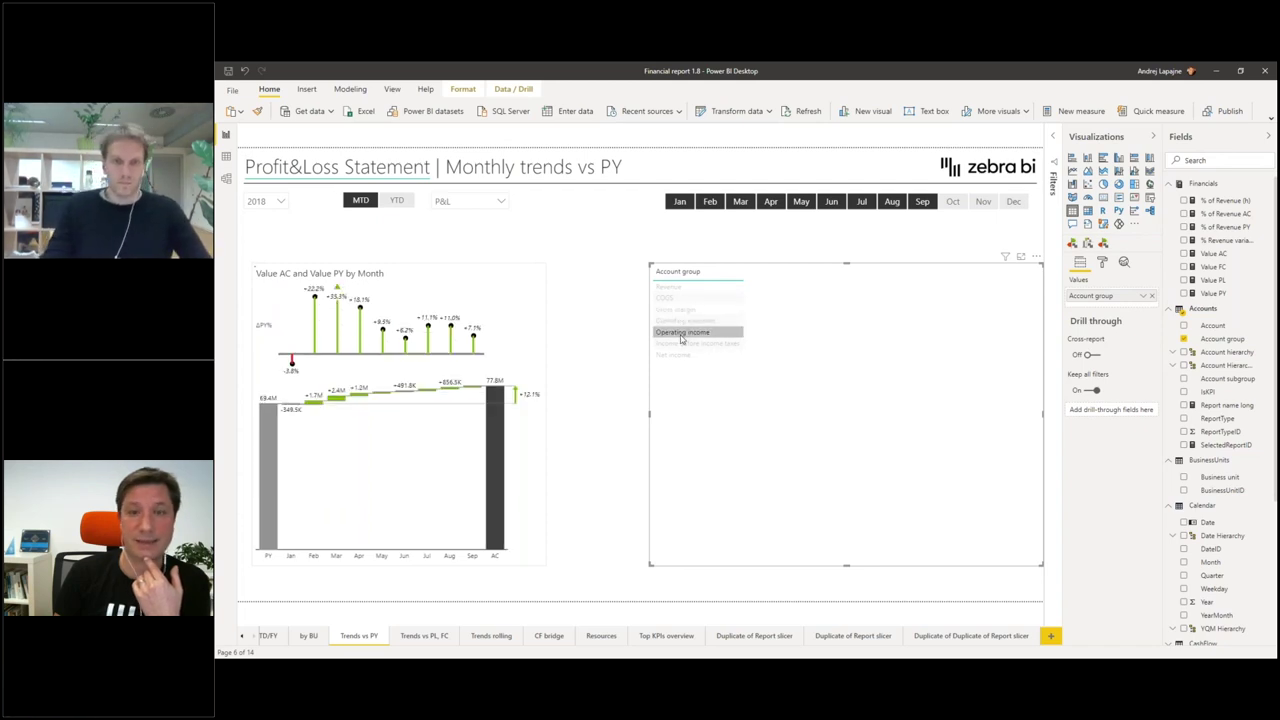
# Step: Cross-filter the monthly chart by Net income and Revenue, and remove the account group table from the page
pyautogui.click(676, 355)
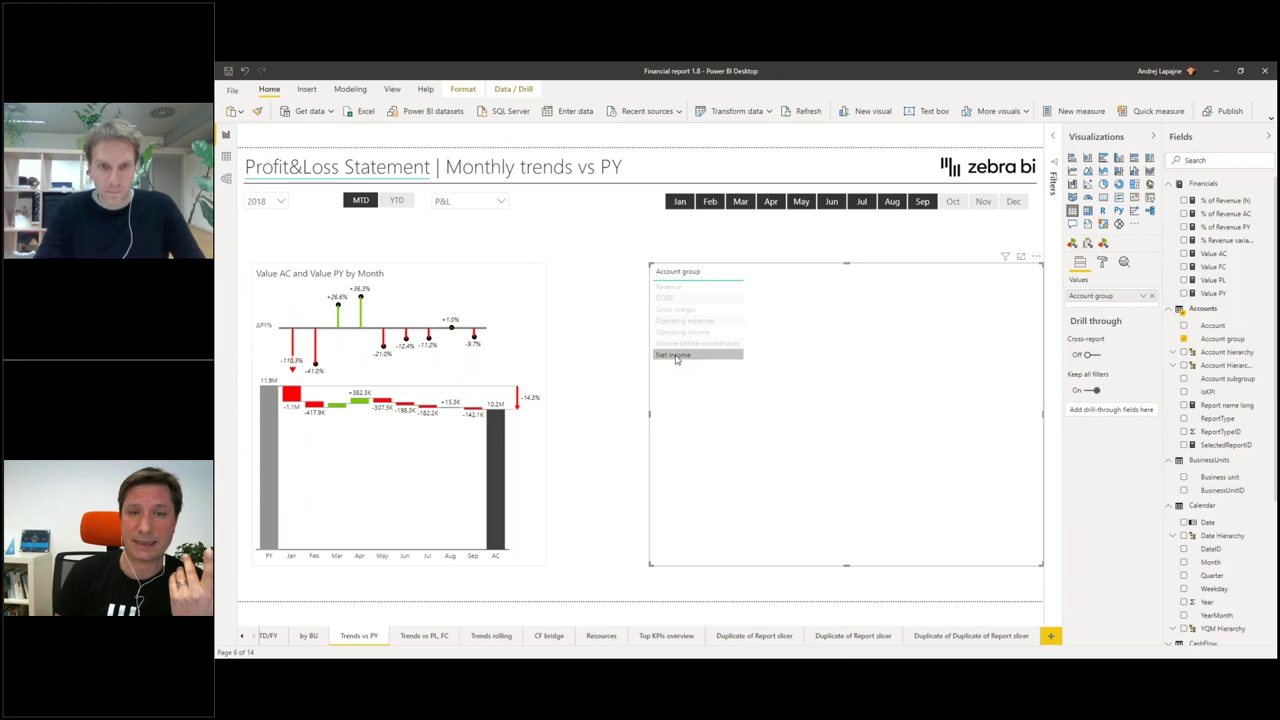
pyautogui.click(684, 289)
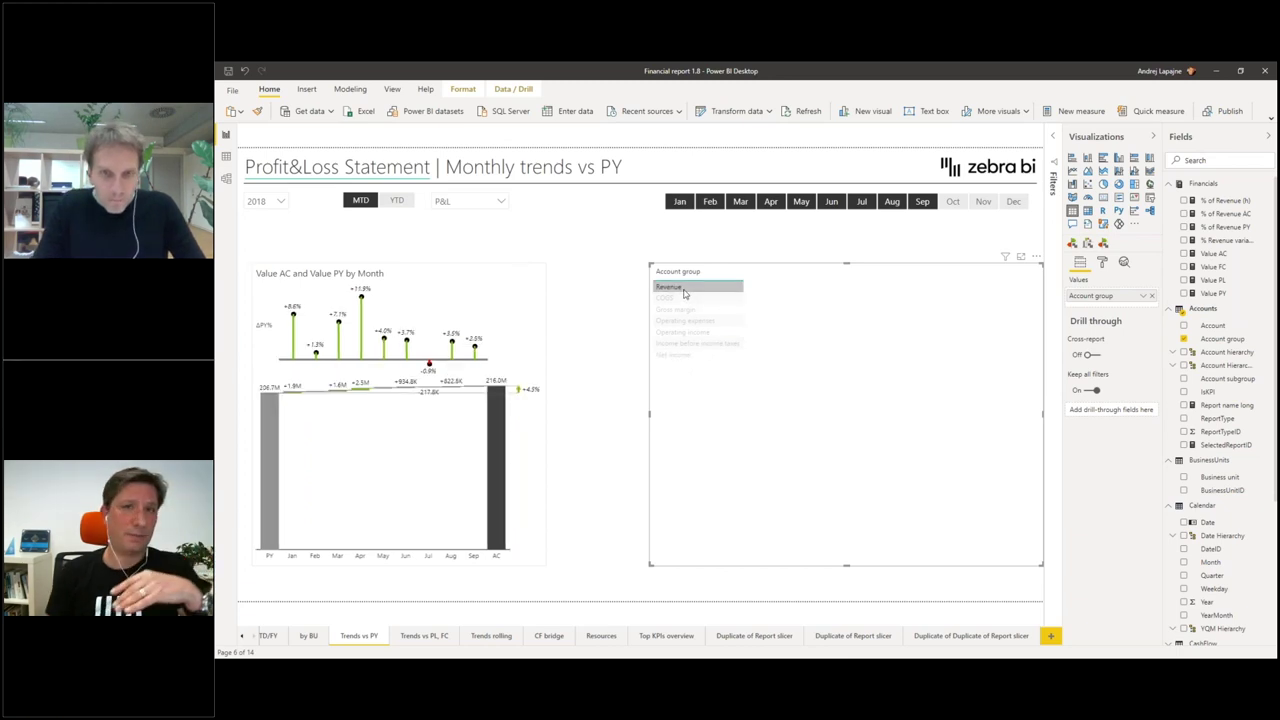
pyautogui.click(1036, 257)
pyautogui.click(1056, 295)
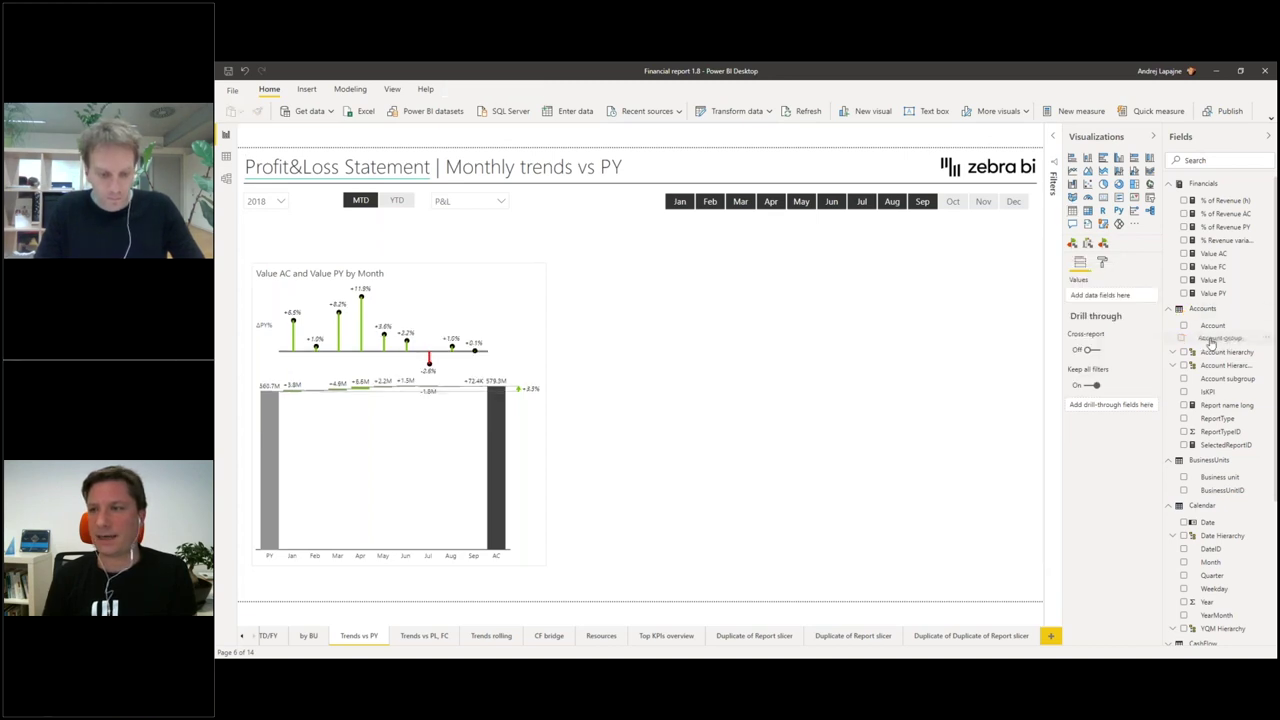
# Step: Group the monthly chart by Account group and enlarge it to fill the page area below the slicers
pyautogui.click(488, 296)
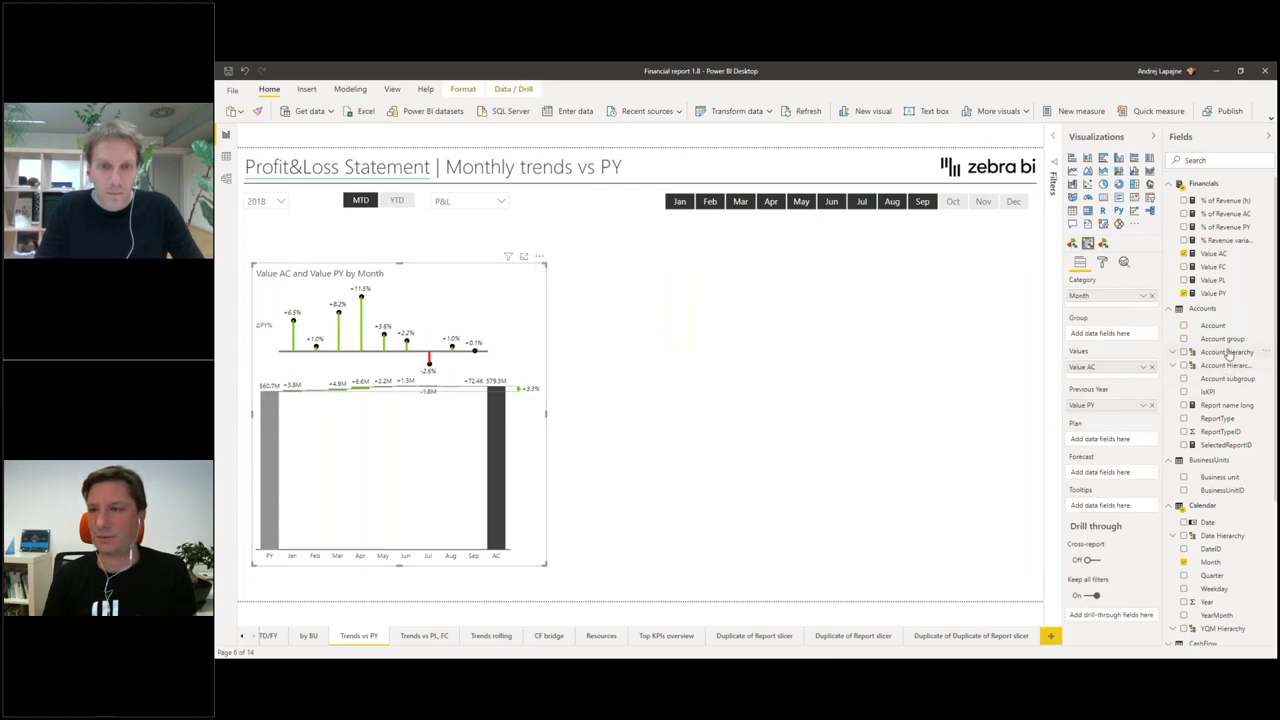
pyautogui.moveTo(1227, 341); pyautogui.dragTo(1124, 334)
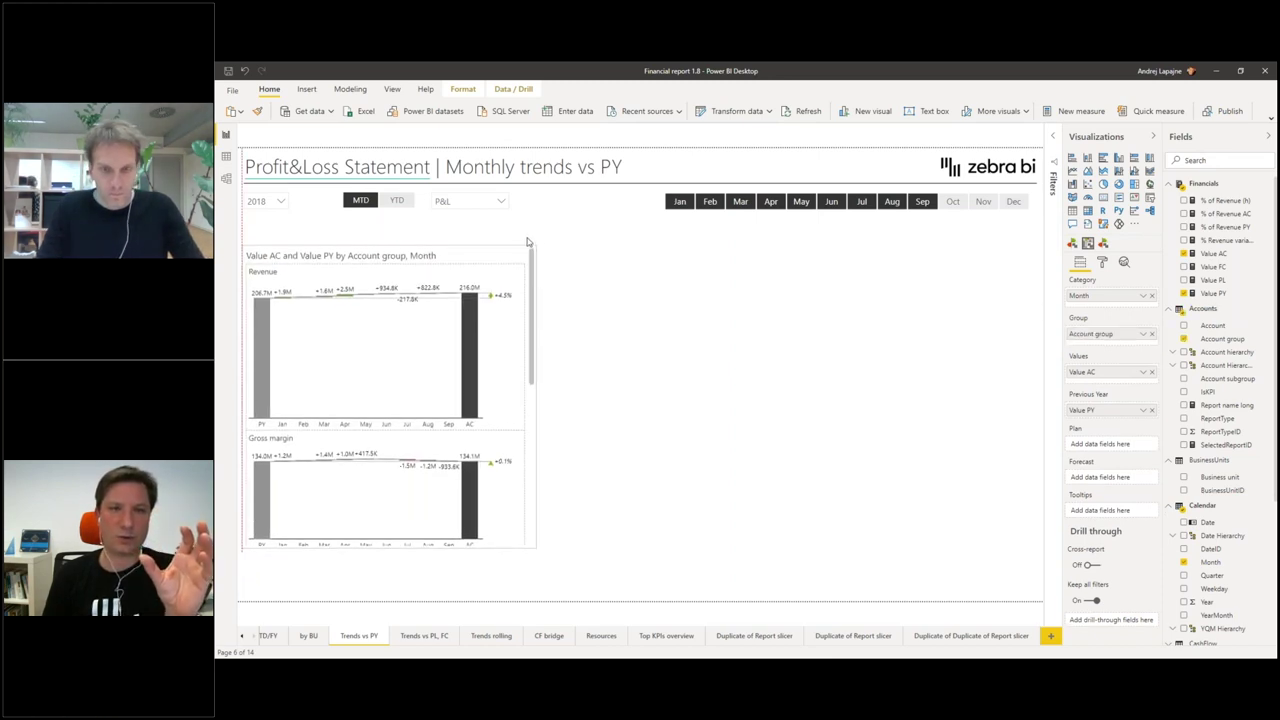
pyautogui.moveTo(536, 545); pyautogui.dragTo(983, 620)
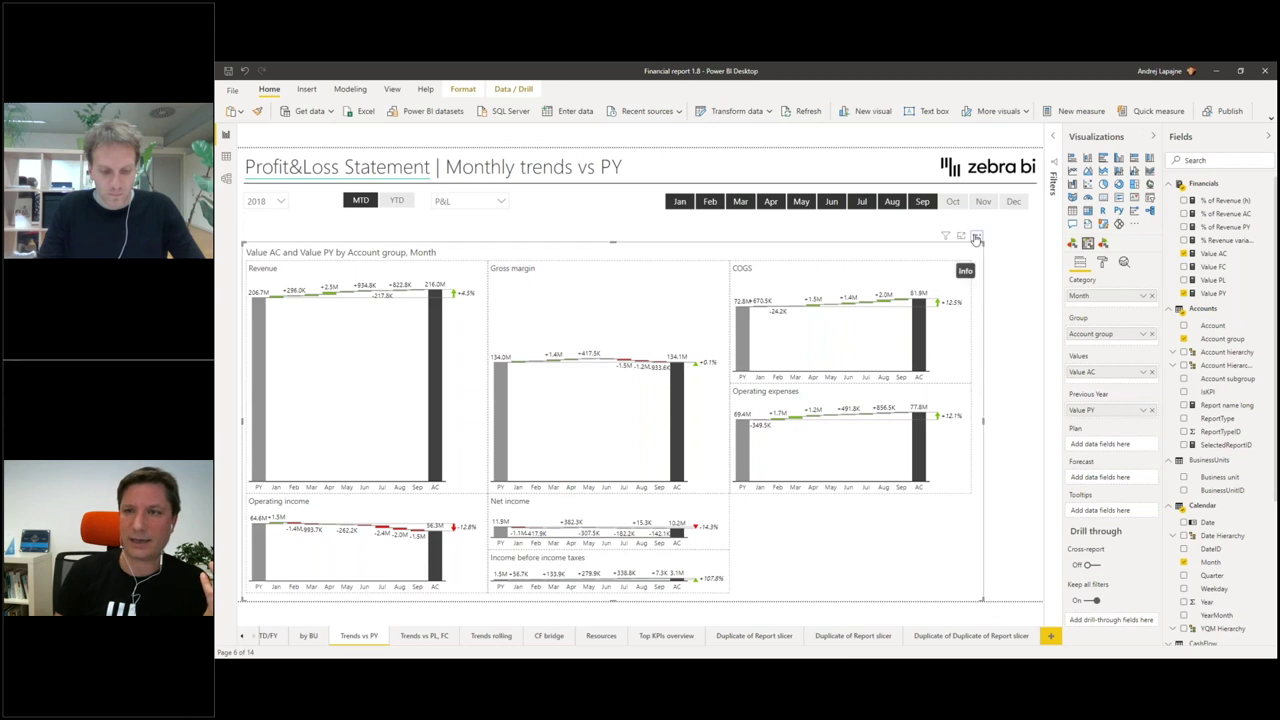
pyautogui.moveTo(963, 240); pyautogui.dragTo(973, 219)
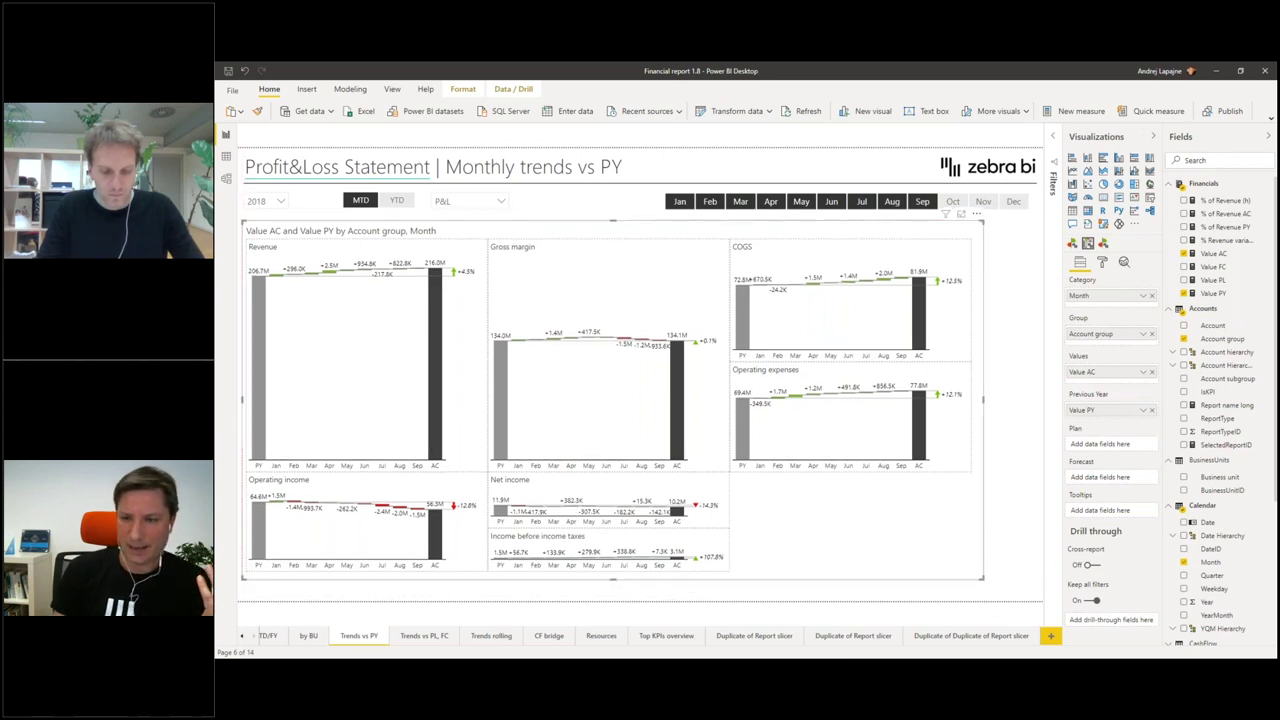
pyautogui.moveTo(982, 580); pyautogui.dragTo(983, 600)
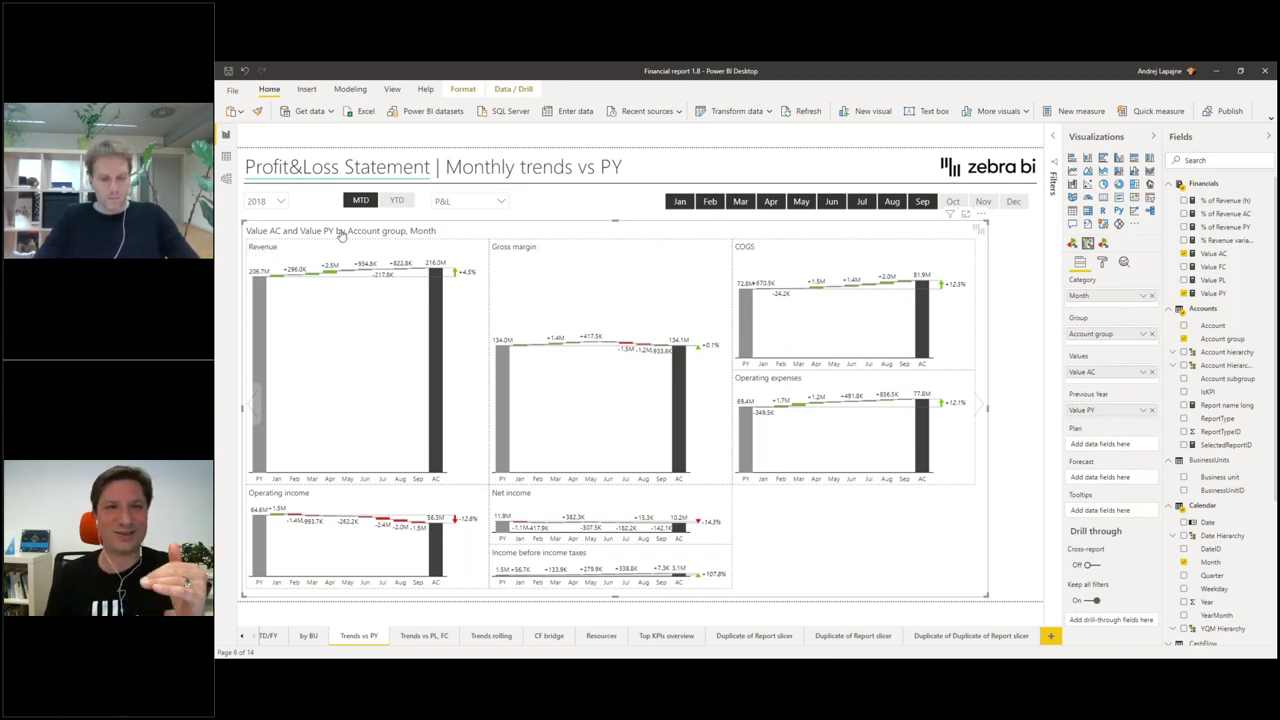
# Step: Preview the grouped charts for the Balance Sheet and return the report selection to P&L
pyautogui.click(456, 201)
pyautogui.click(453, 229)
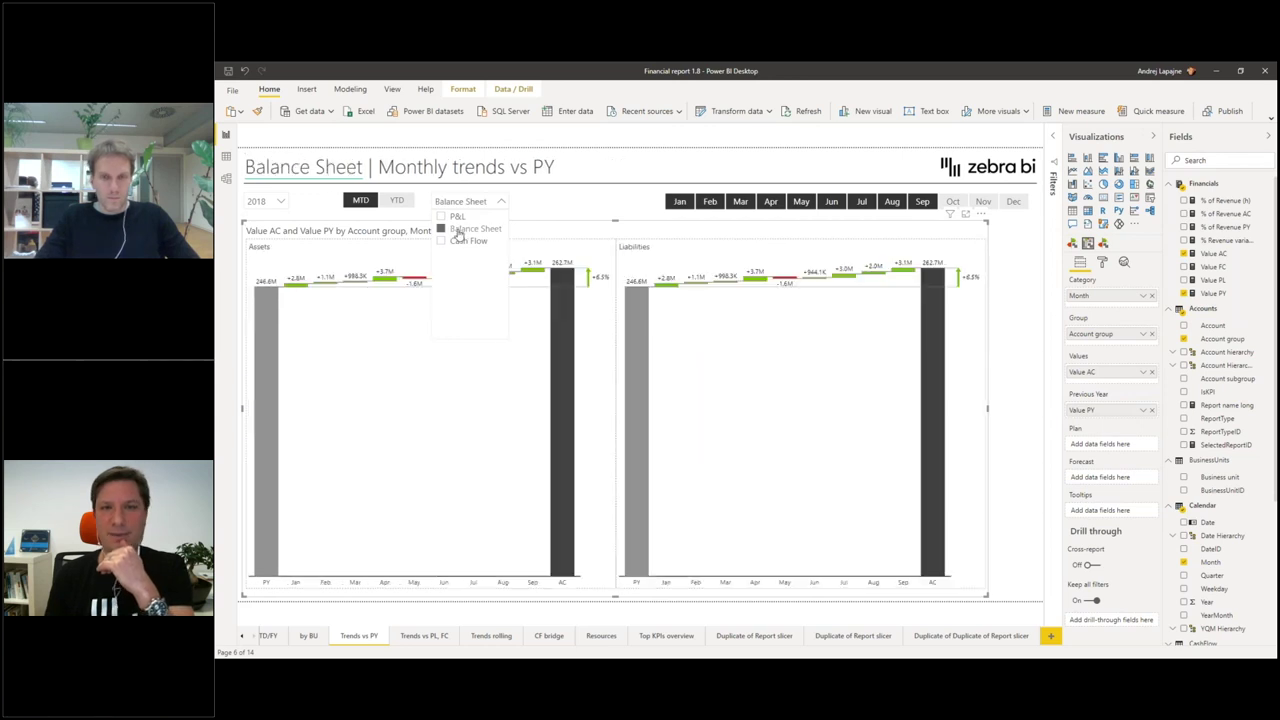
pyautogui.click(456, 219)
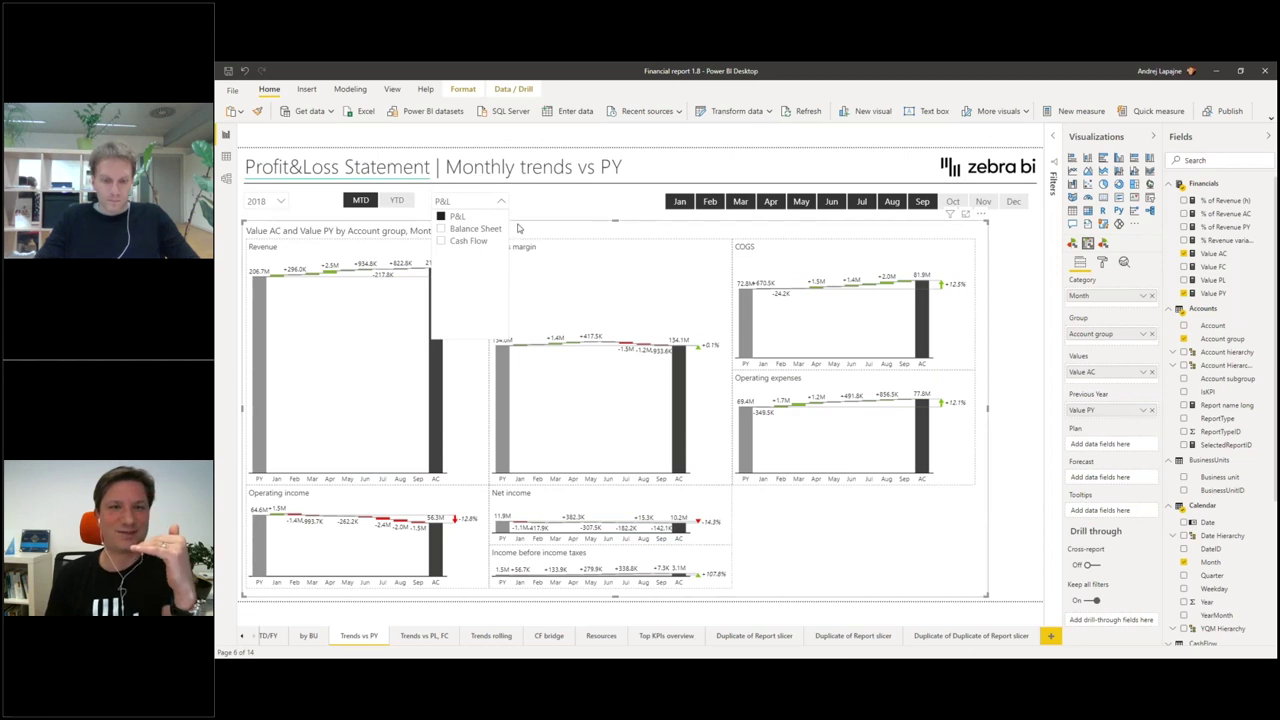
pyautogui.click(535, 228)
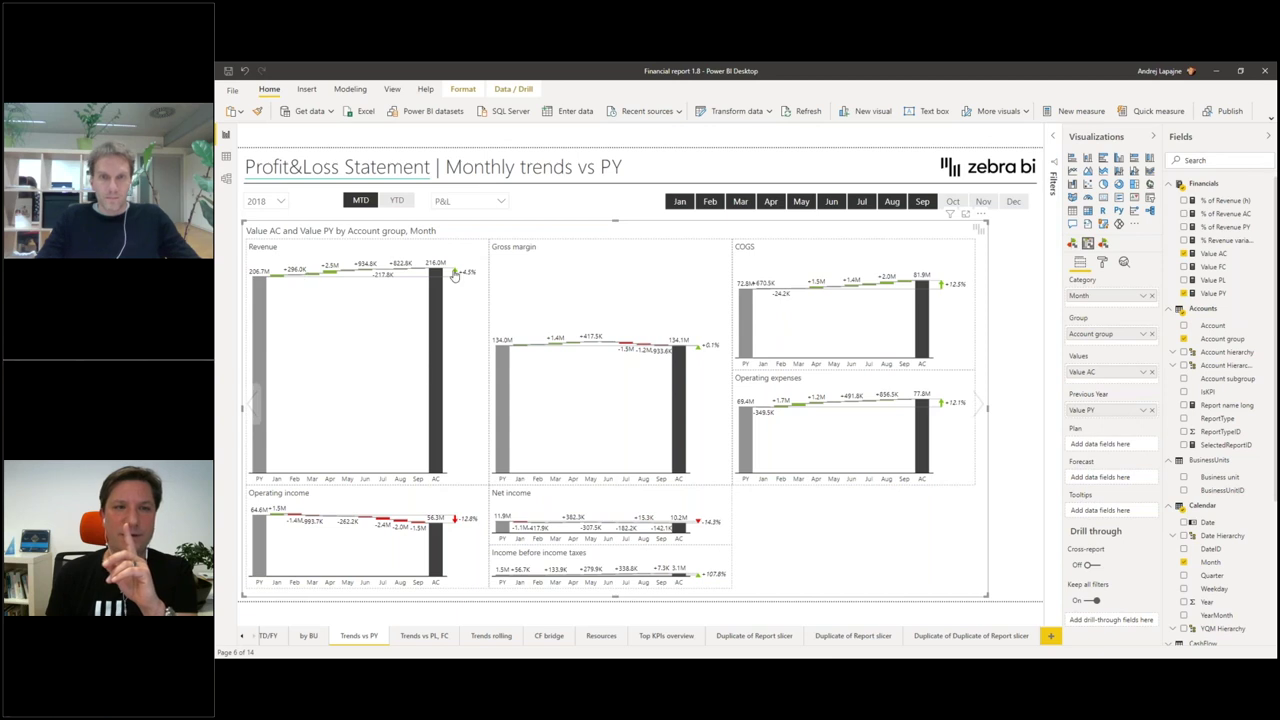
# Step: Apply an axis break to the grouped charts and invert the variance colors of COGS and Operating expenses
pyautogui.click(435, 345)
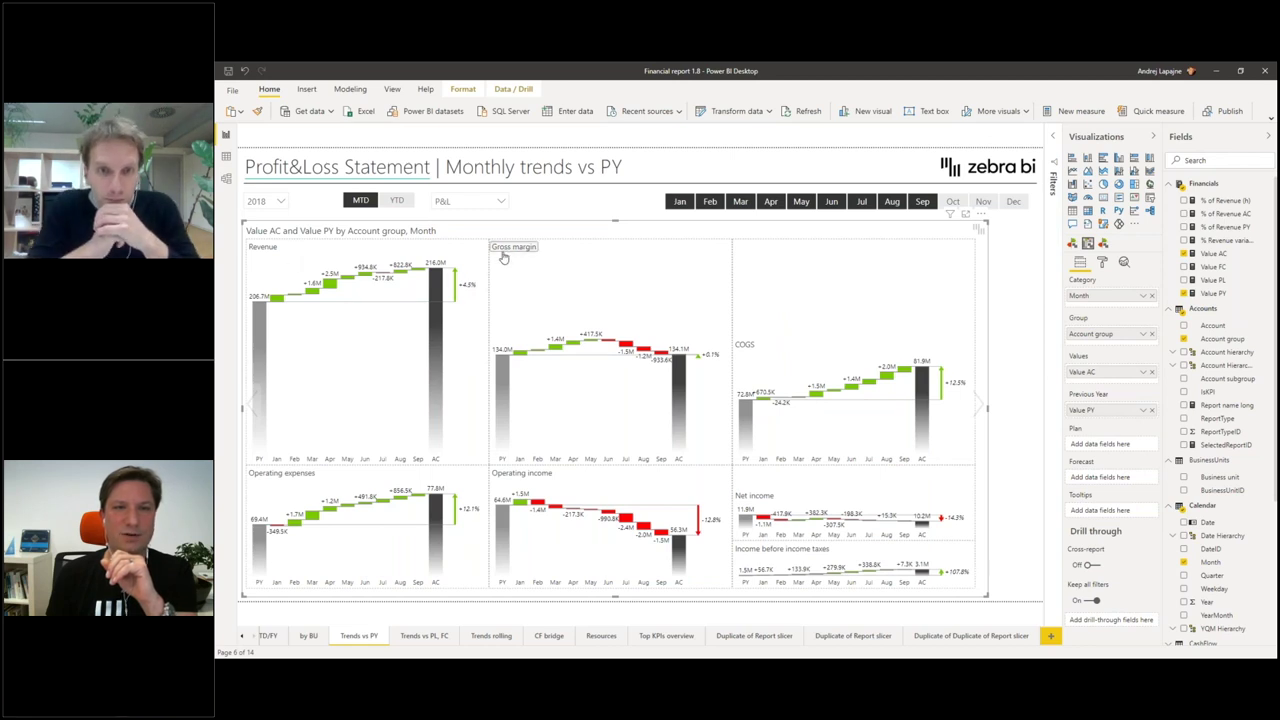
pyautogui.click(620, 352)
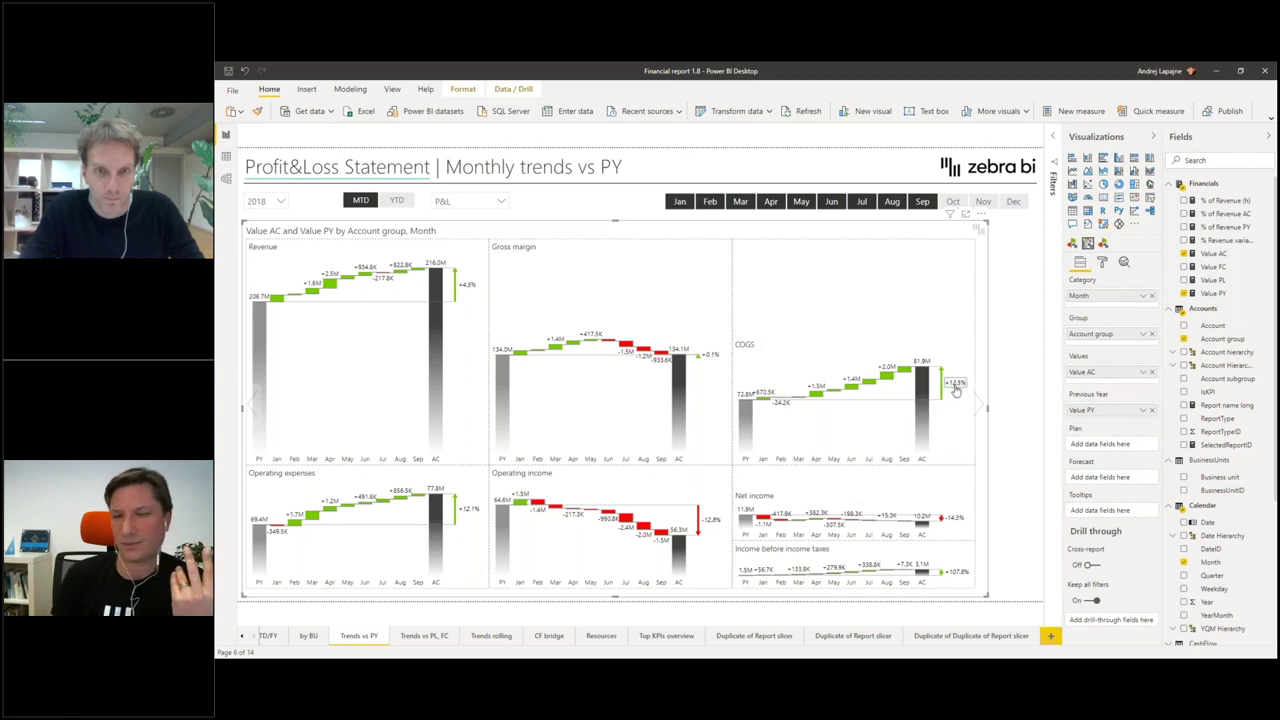
pyautogui.click(749, 346)
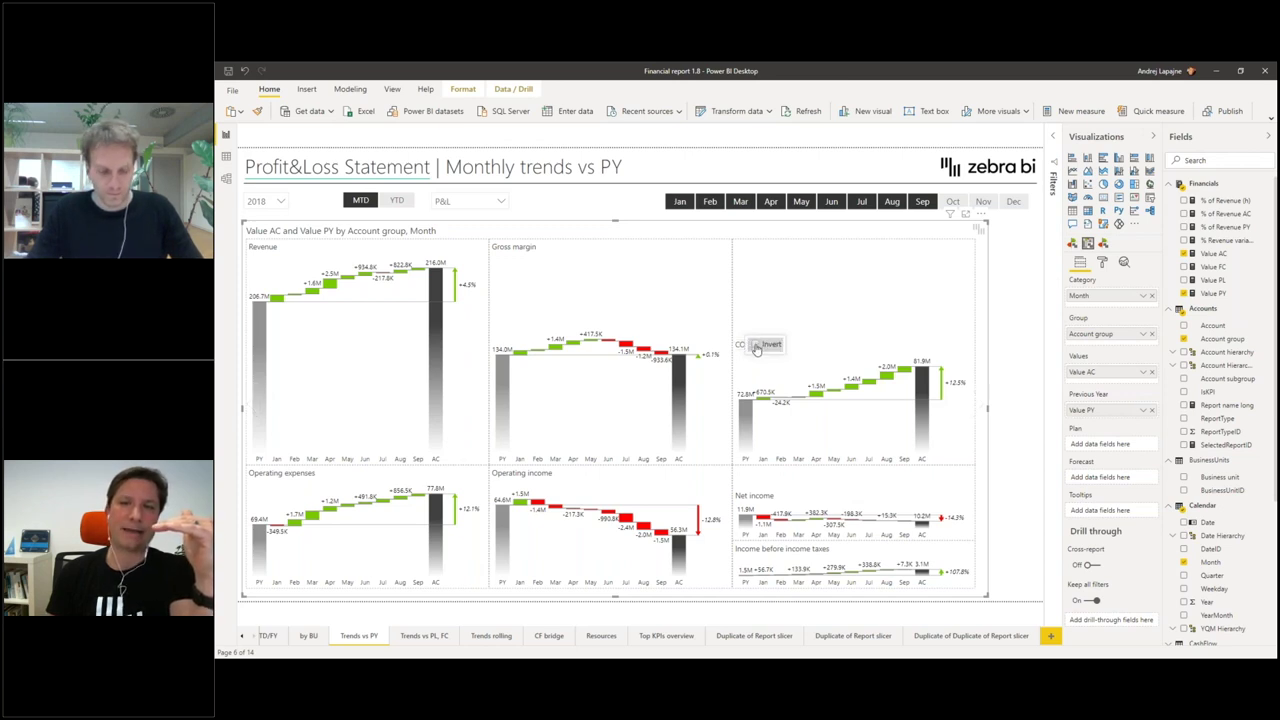
pyautogui.click(757, 346)
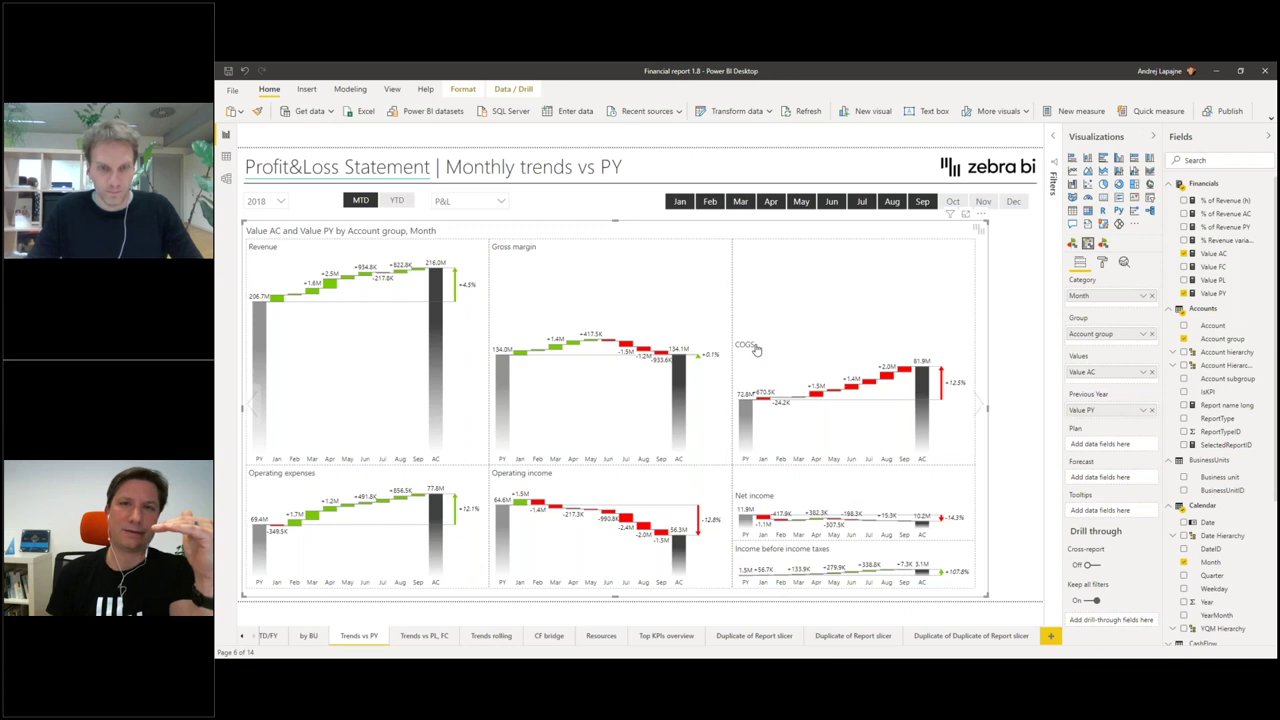
pyautogui.moveTo(263, 253)
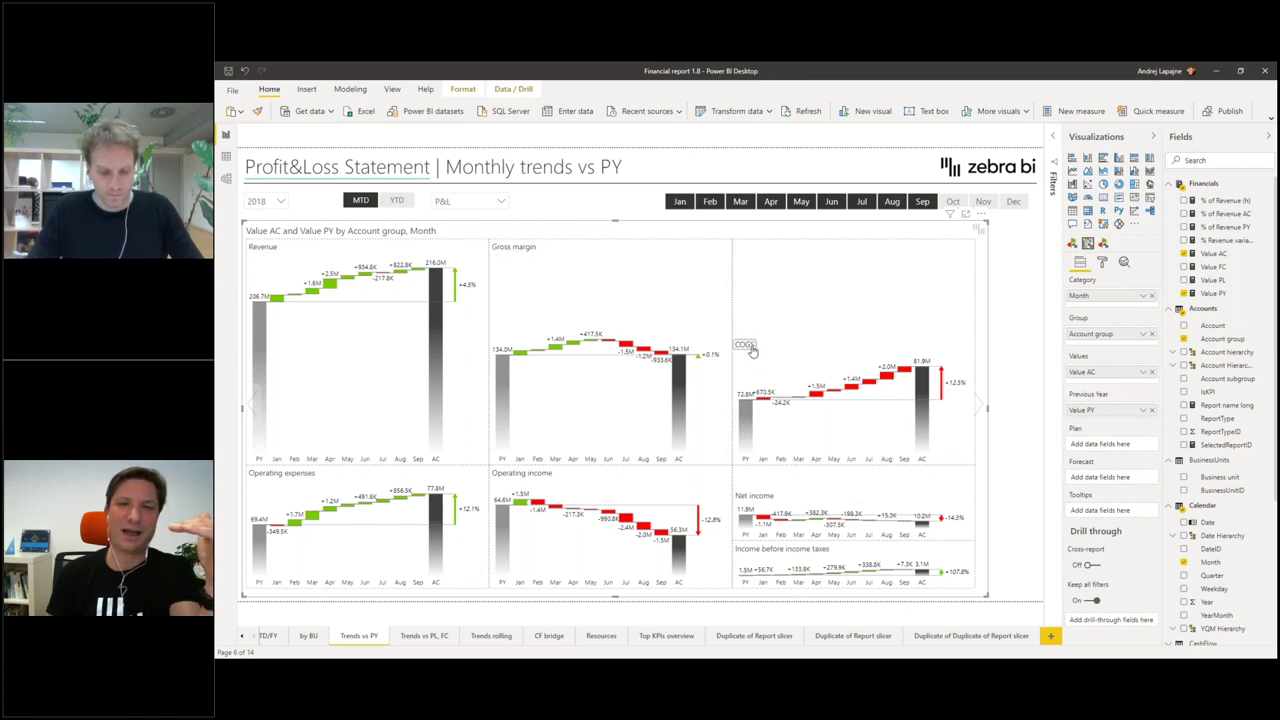
pyautogui.moveTo(528, 481)
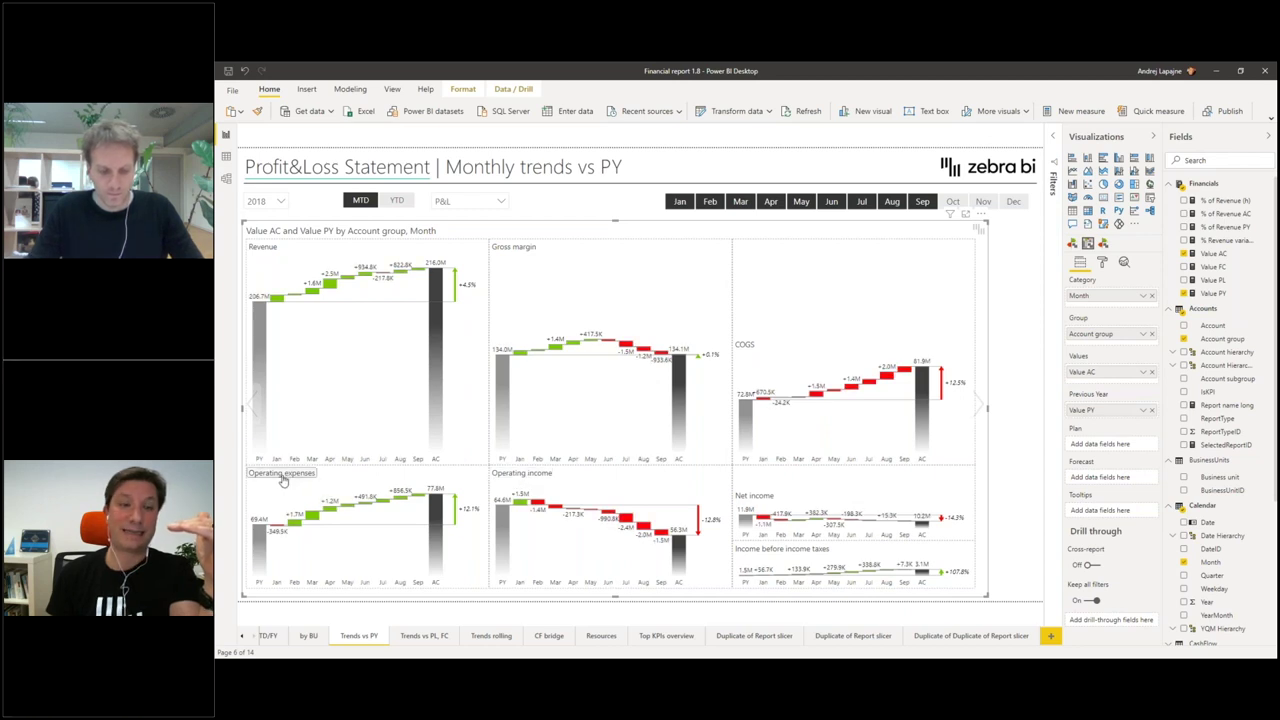
pyautogui.moveTo(283, 481)
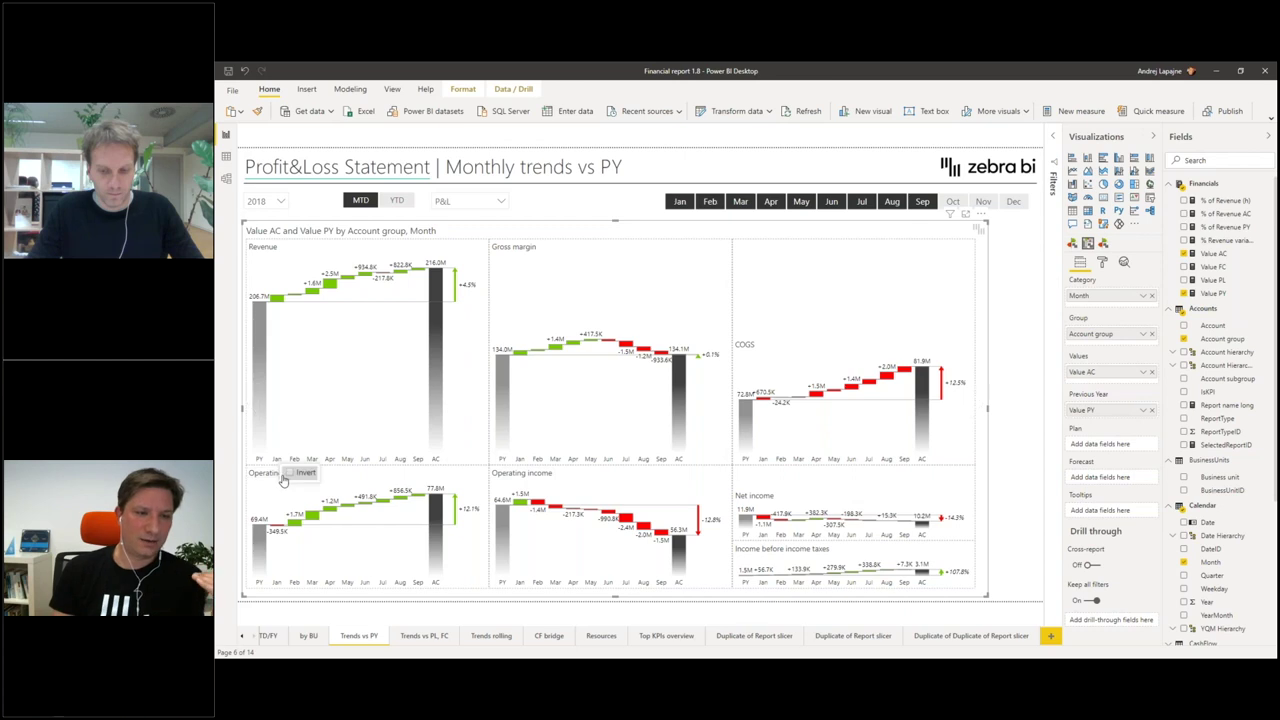
pyautogui.click(292, 477)
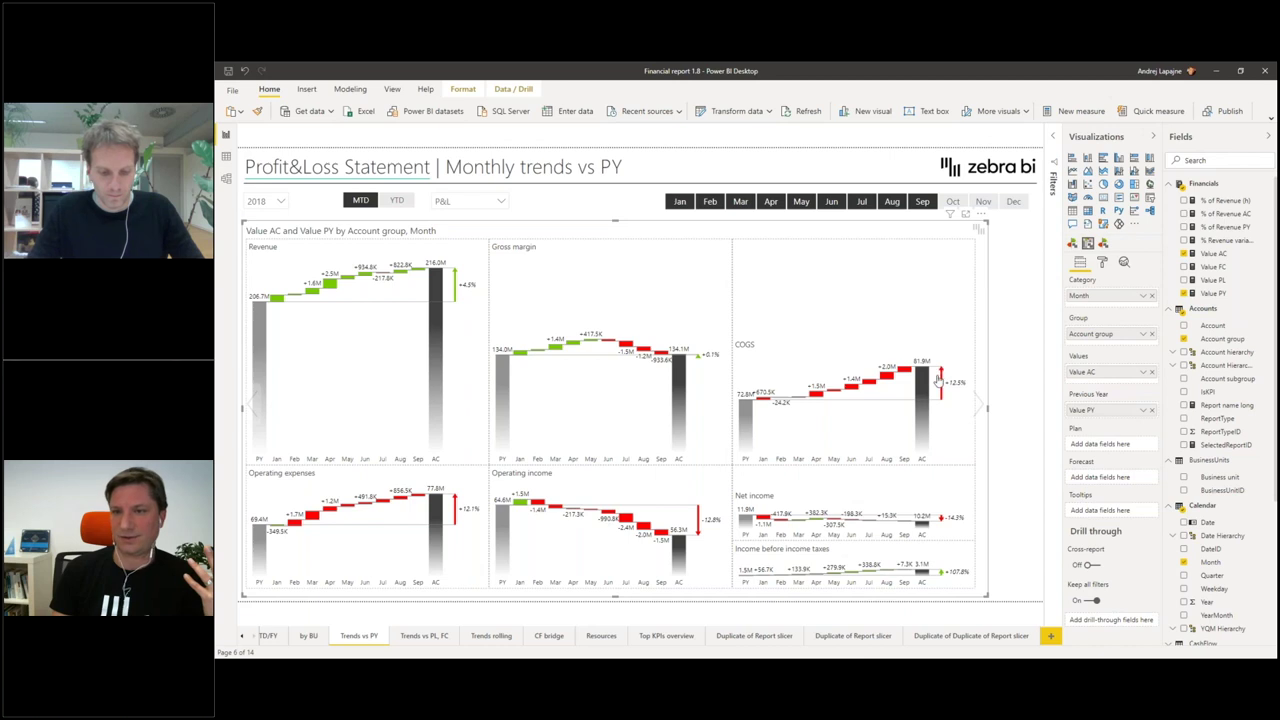
# Step: Toggle the axis break on the COGS total column and switch the grouped charts to area charts
pyautogui.click(922, 420)
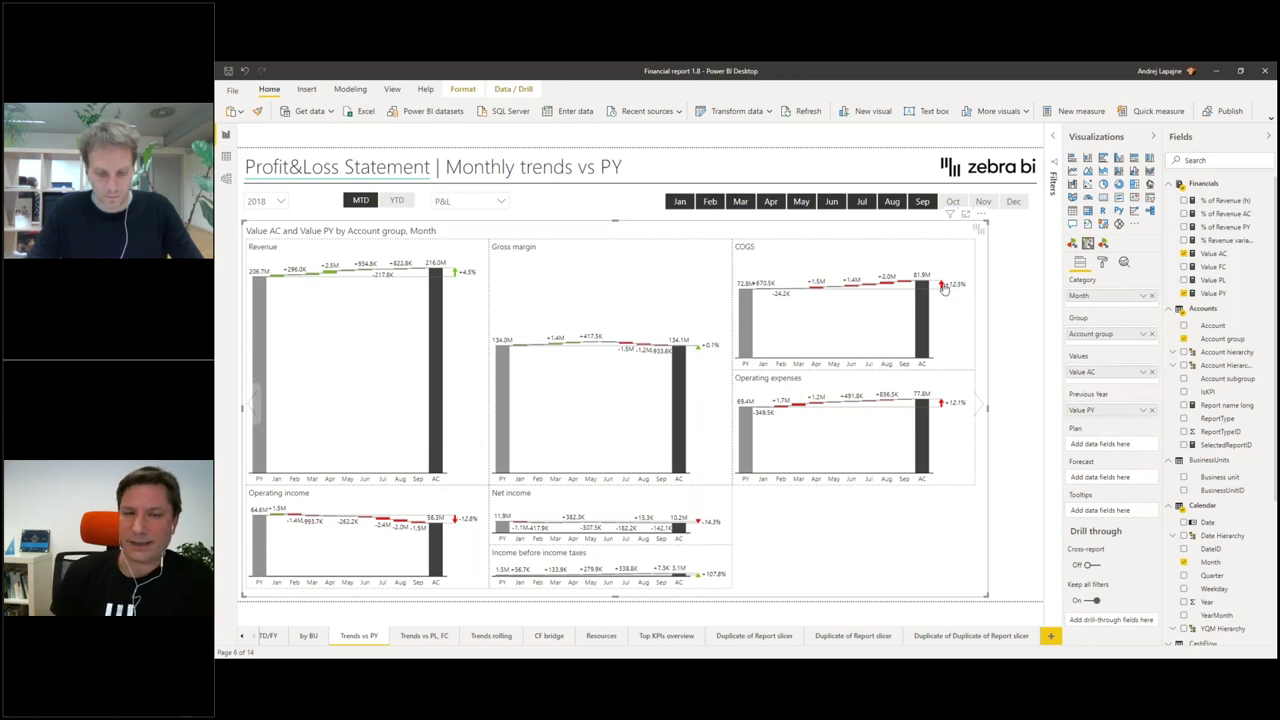
pyautogui.click(922, 326)
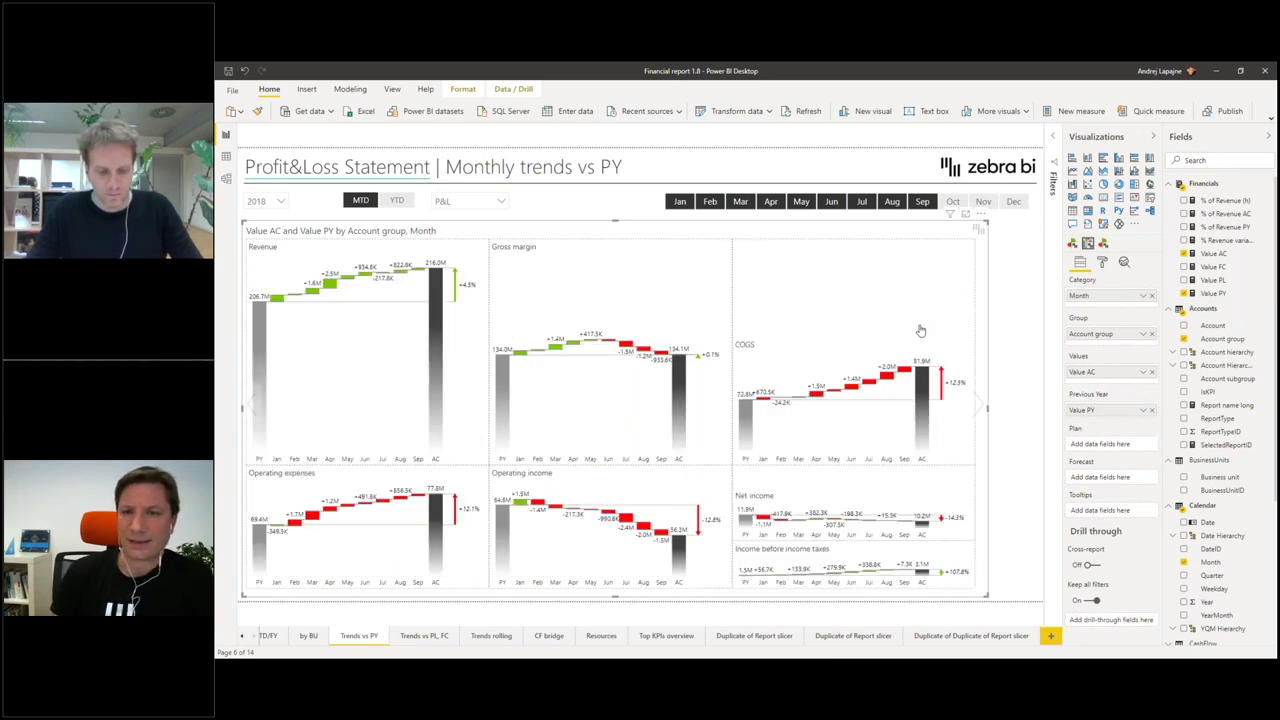
pyautogui.click(926, 412)
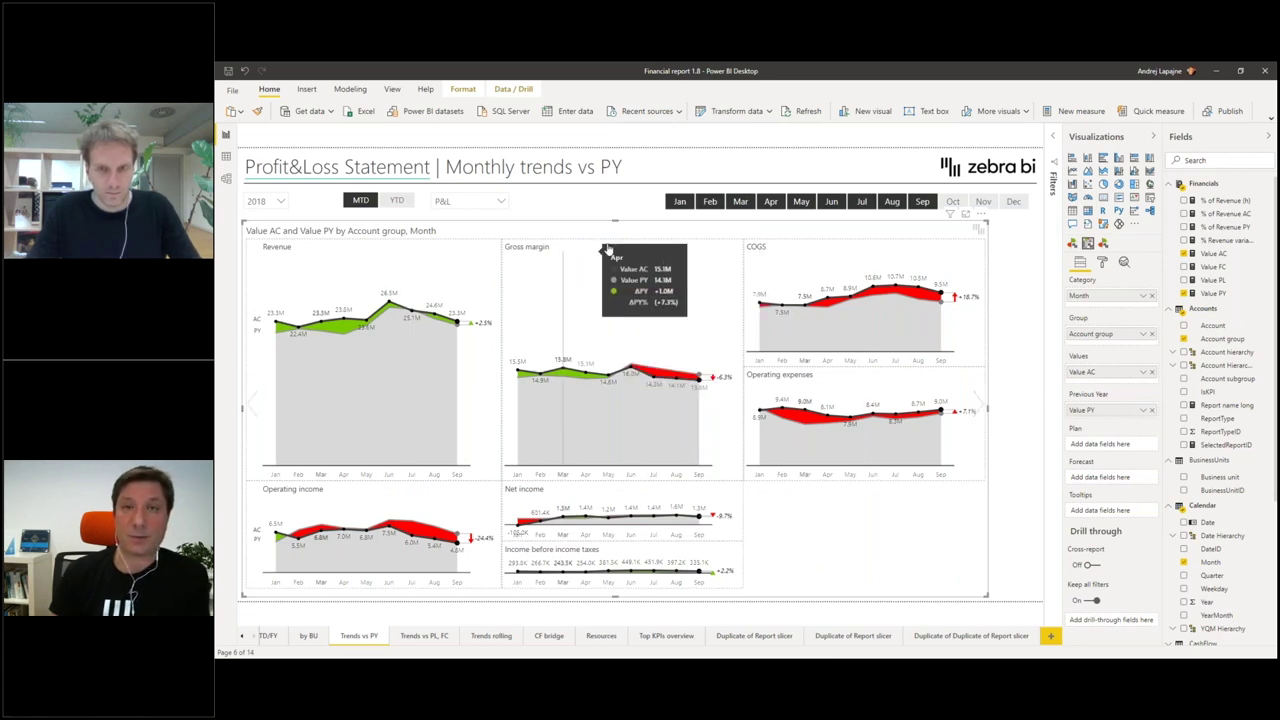
# Step: Open the Trends vs PL, FC page and examine the plan and forecast variance charts by account group
pyautogui.click(426, 637)
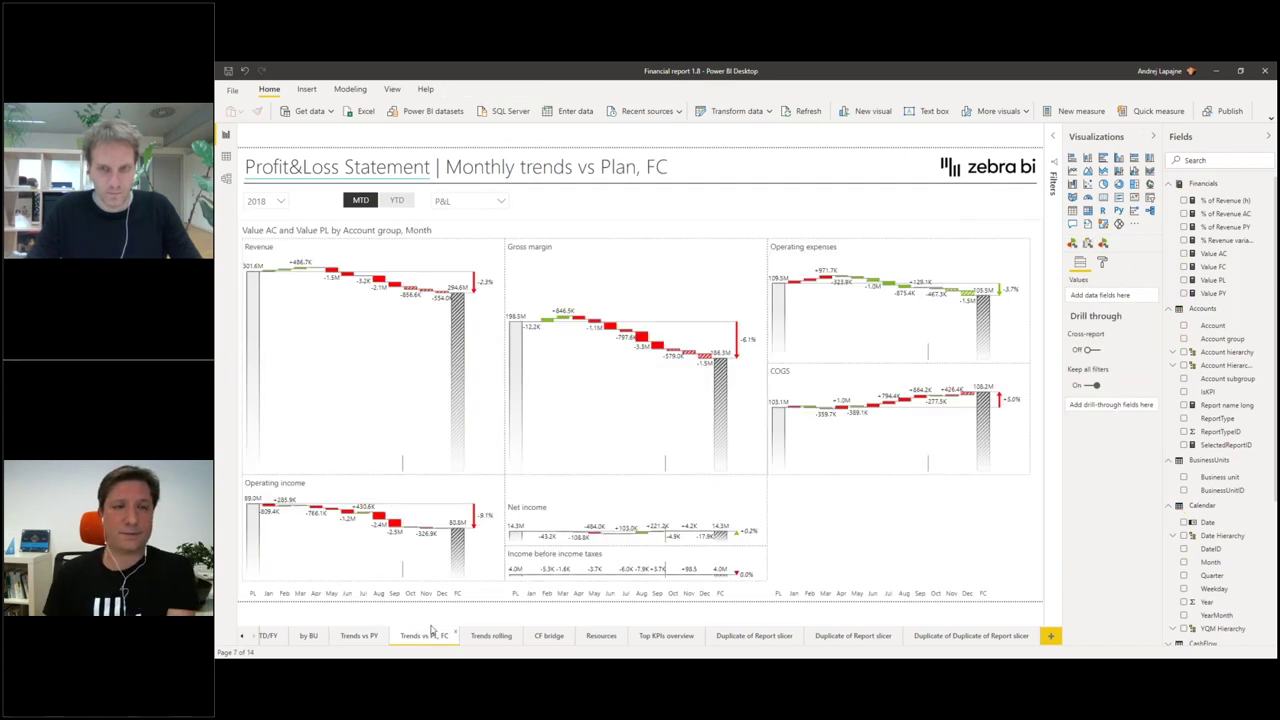
pyautogui.click(357, 343)
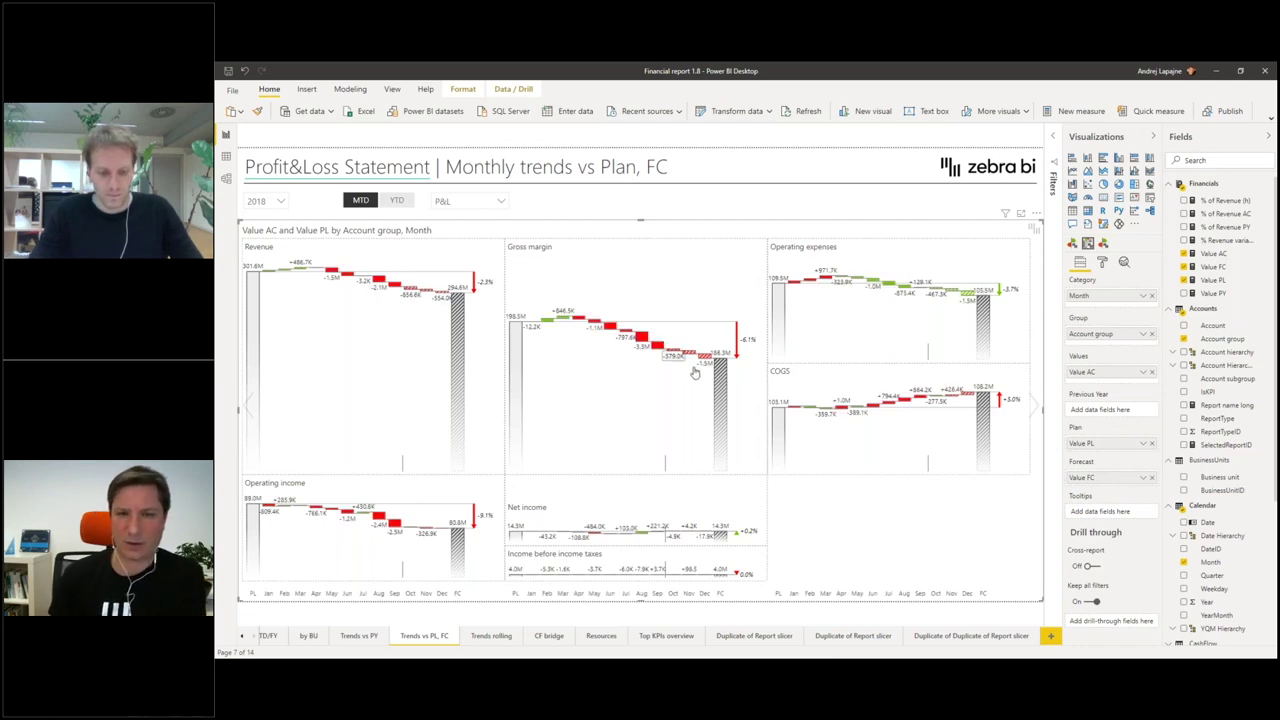
pyautogui.moveTo(718, 415)
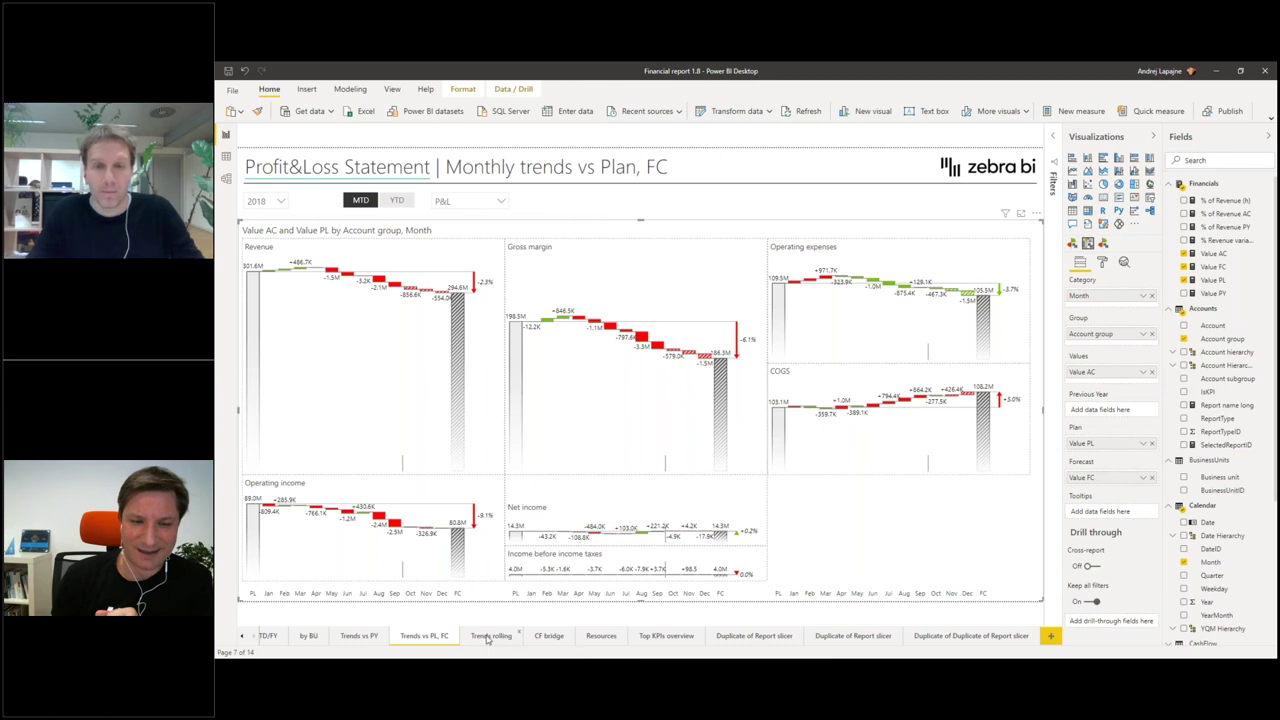
# Step: Open the CF bridge page, move its waterfall chart up slightly and make it narrower and a little taller
pyautogui.click(549, 637)
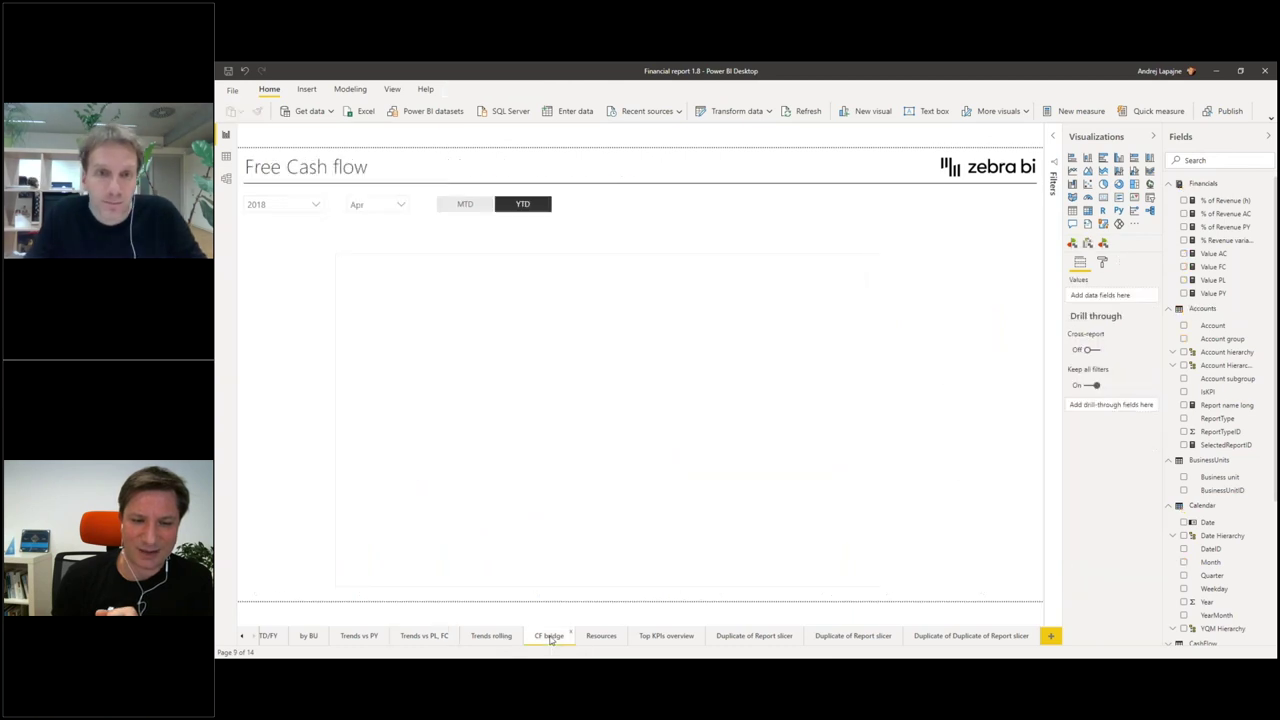
pyautogui.click(706, 266)
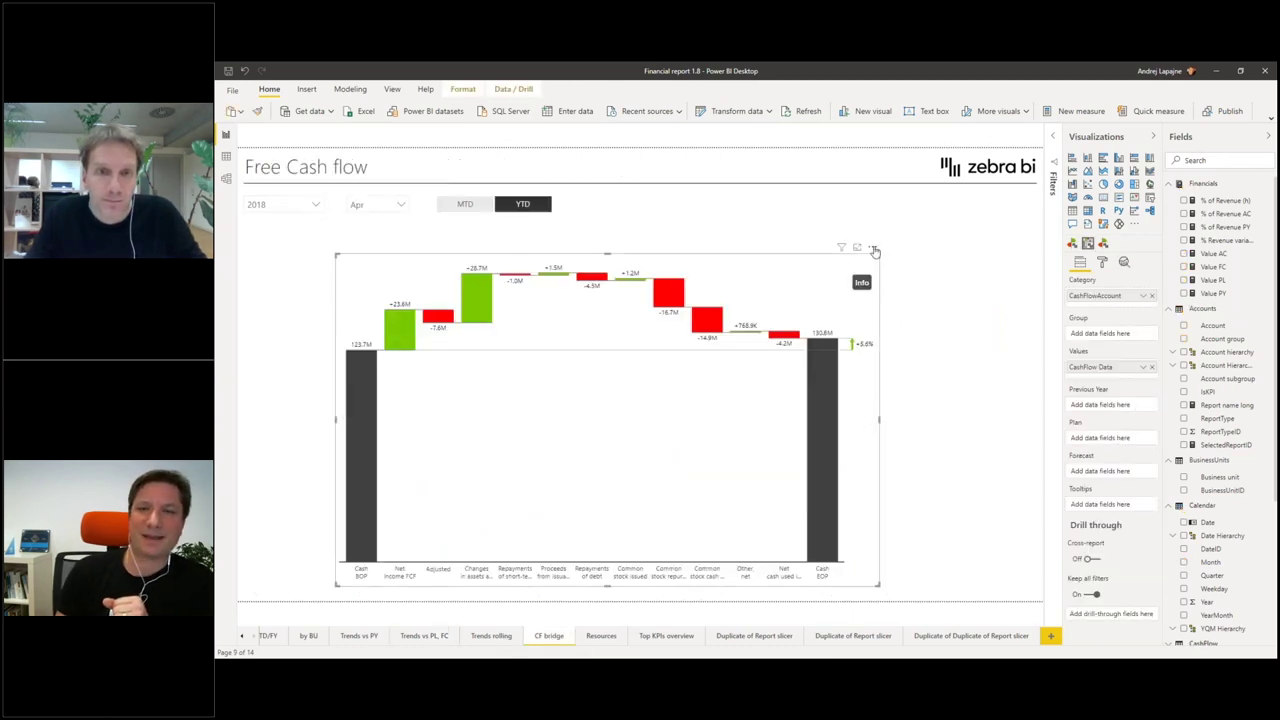
pyautogui.moveTo(875, 249); pyautogui.dragTo(877, 233)
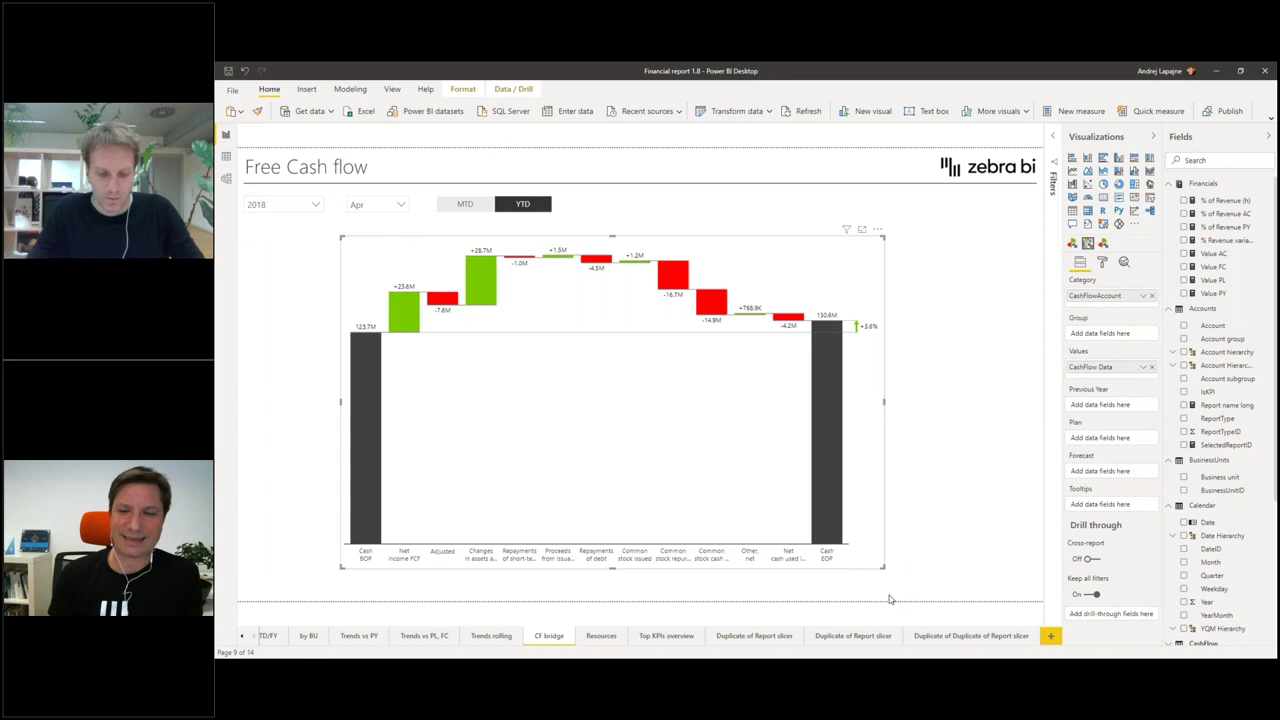
pyautogui.moveTo(876, 572); pyautogui.dragTo(838, 580)
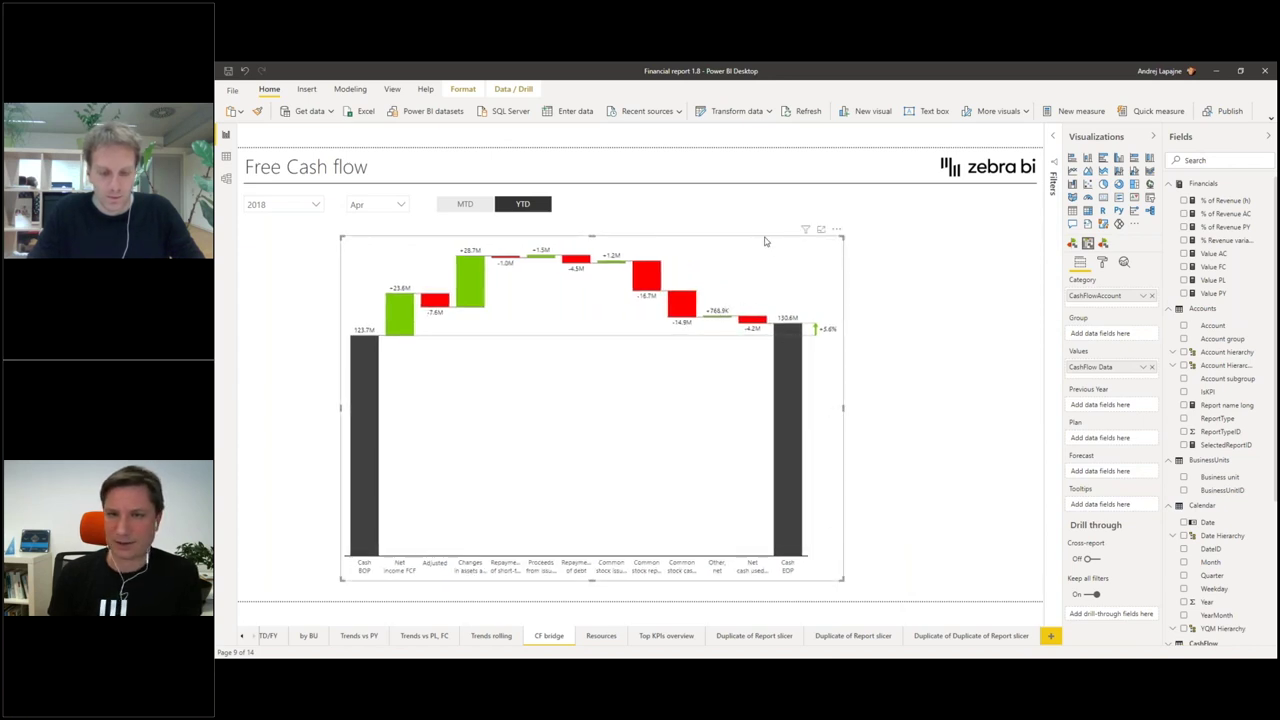
# Step: Turn on Show vertical charts in the chart settings of the free cash flow bridge
pyautogui.moveTo(364, 458)
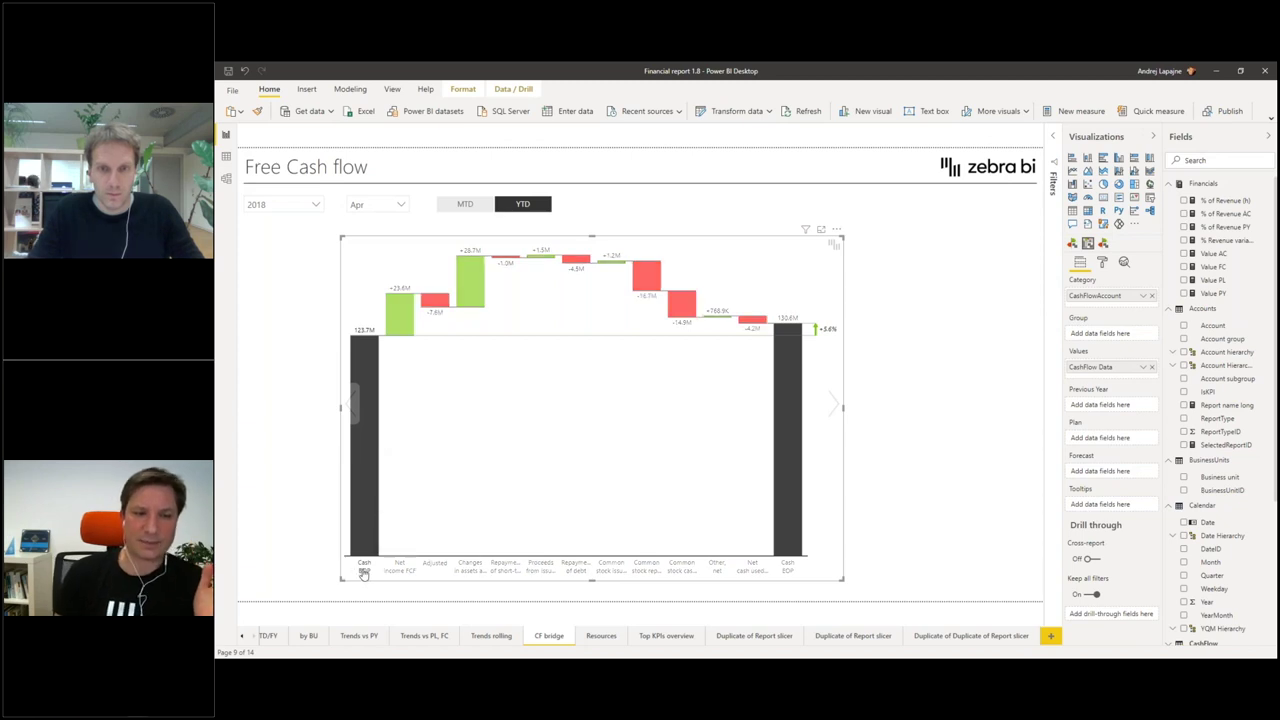
pyautogui.moveTo(364, 511)
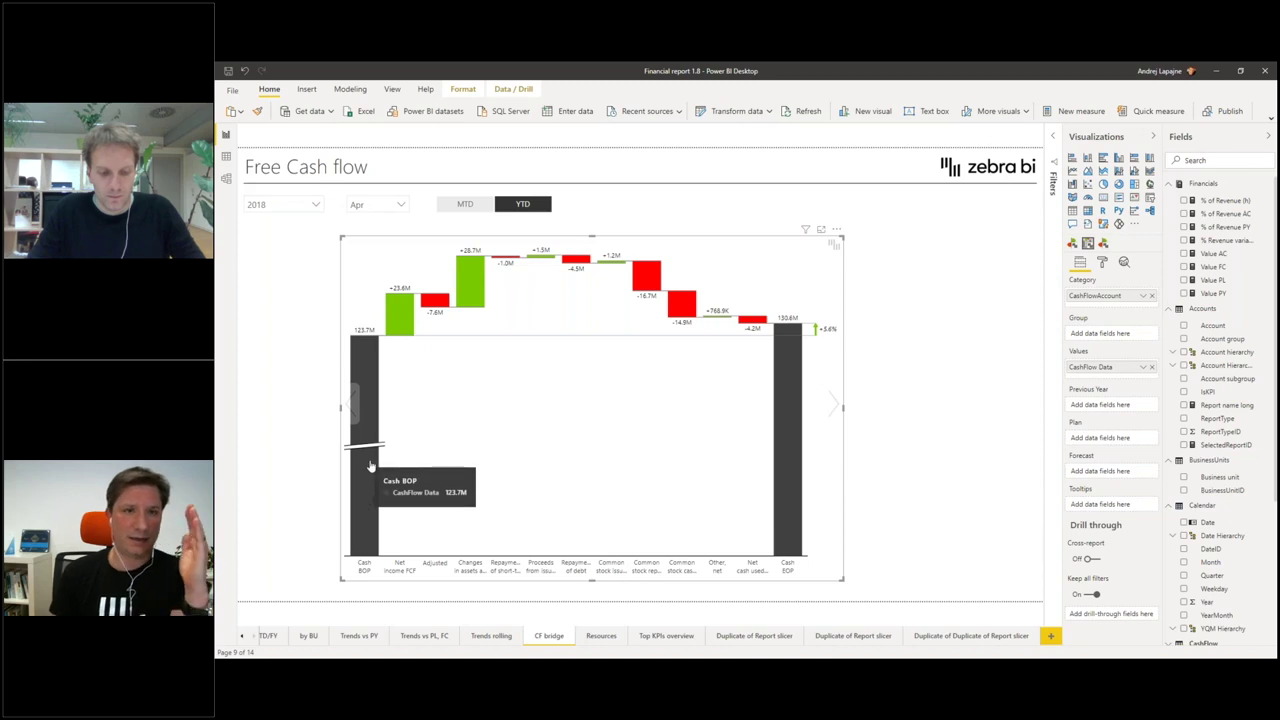
pyautogui.moveTo(797, 388)
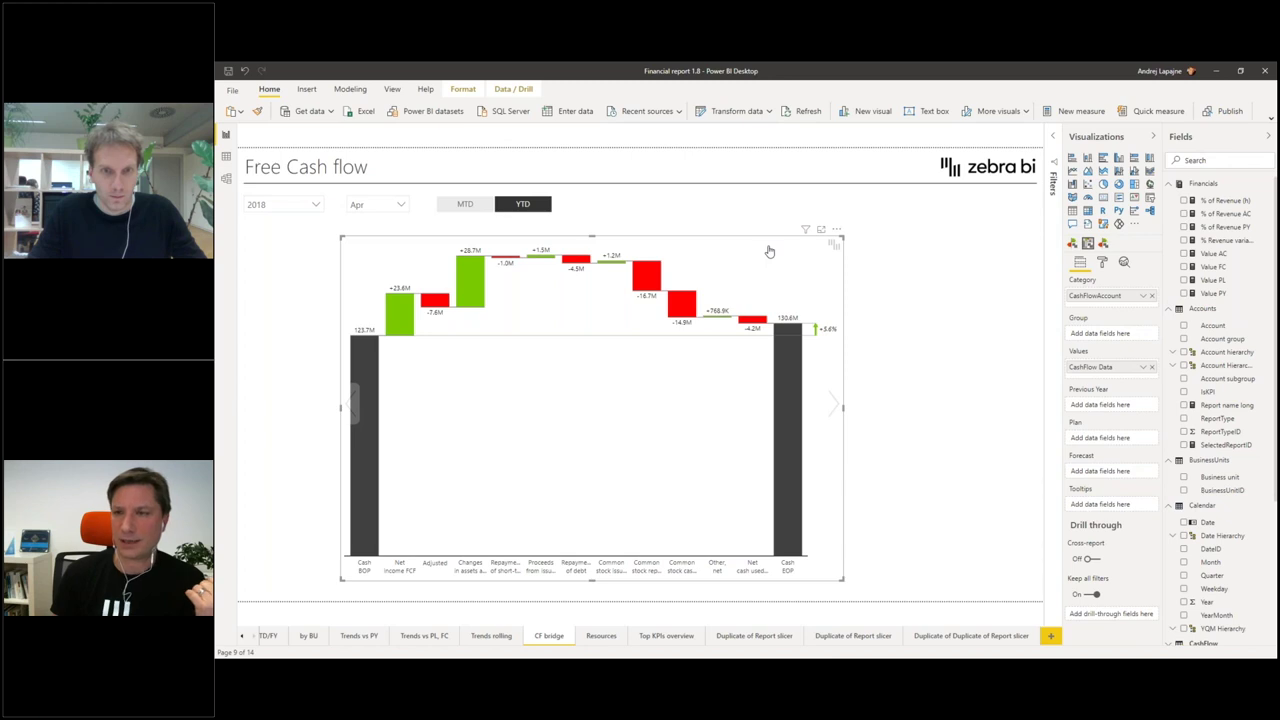
pyautogui.click(1103, 262)
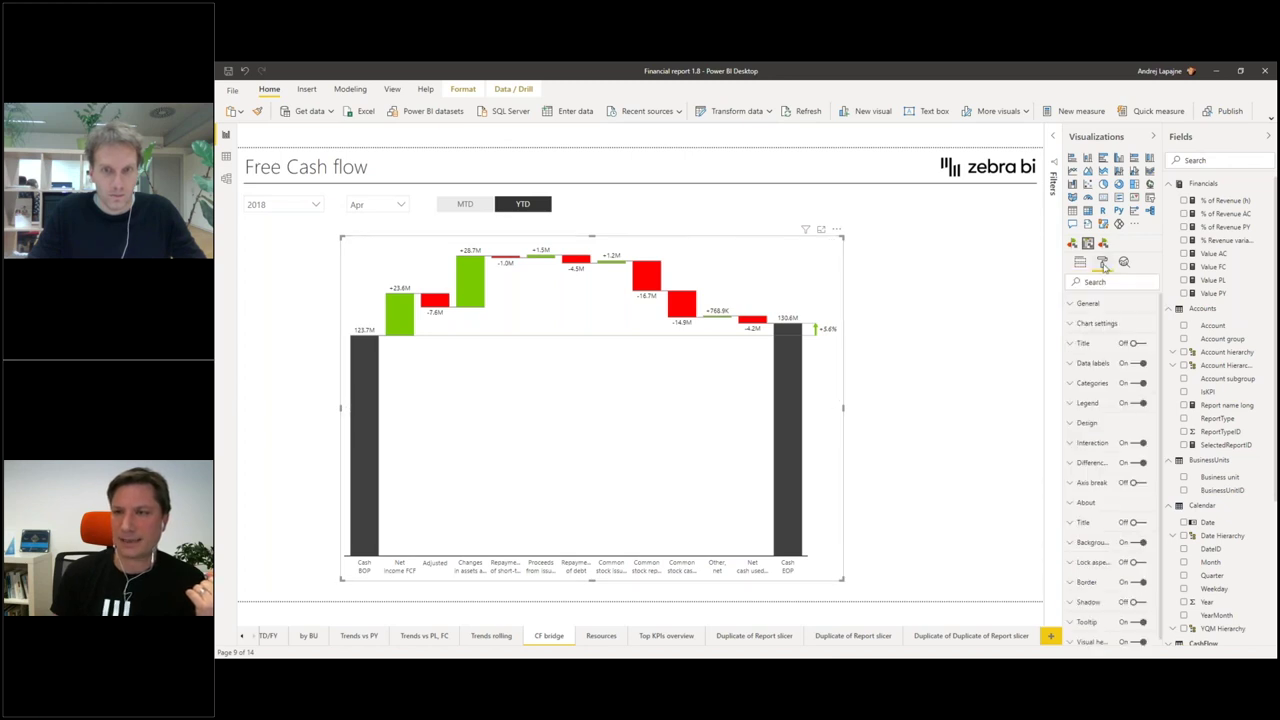
pyautogui.click(1098, 324)
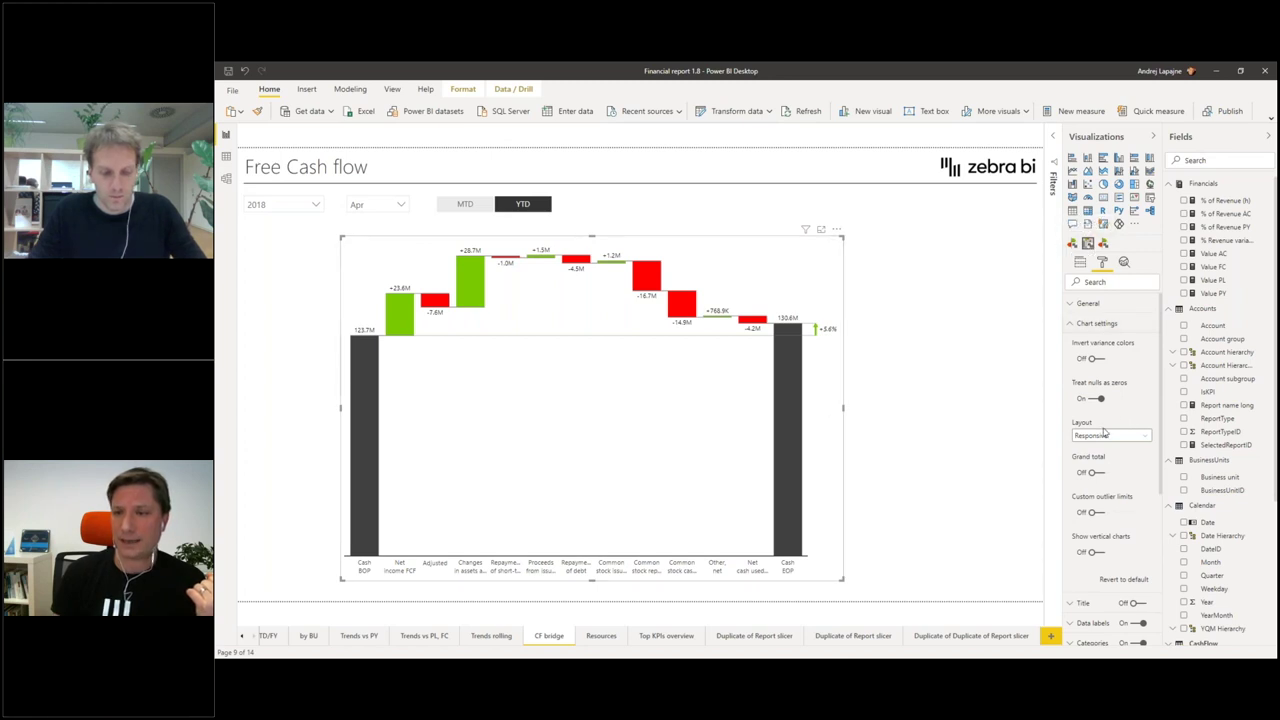
pyautogui.click(1097, 553)
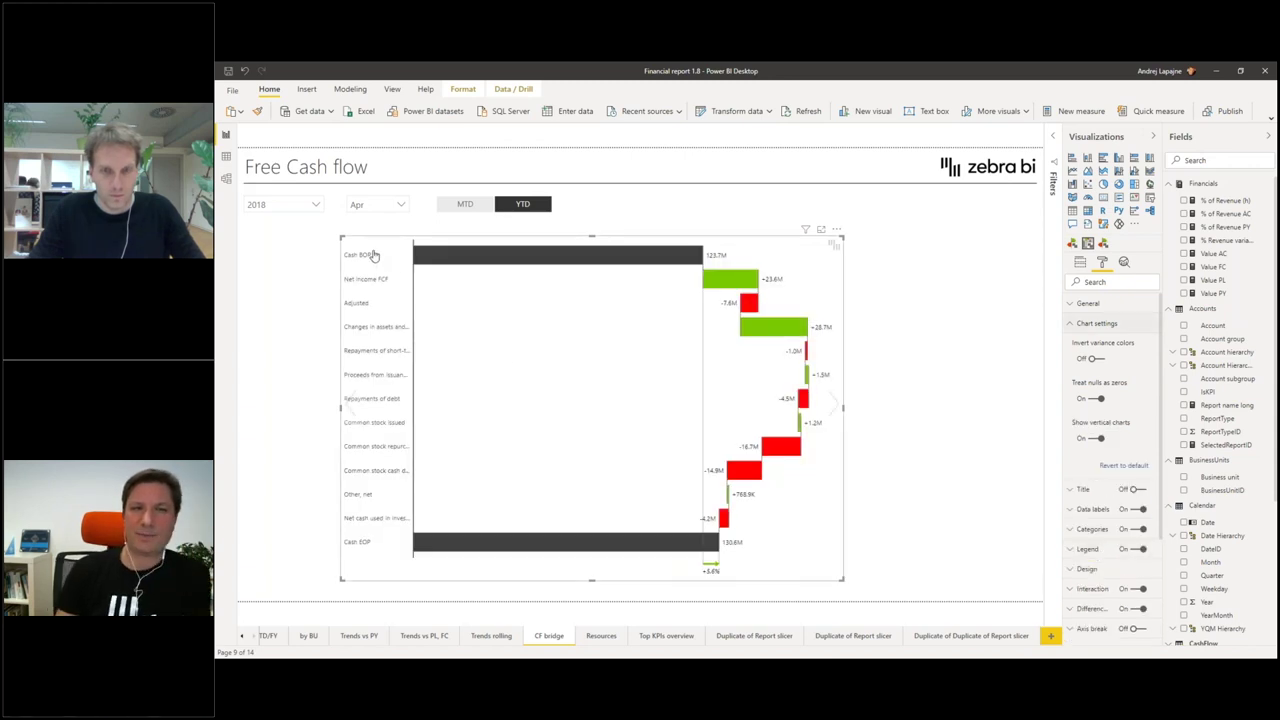
# Step: Switch the axis break on the Cash BOP bar on and back off
pyautogui.moveTo(470, 256)
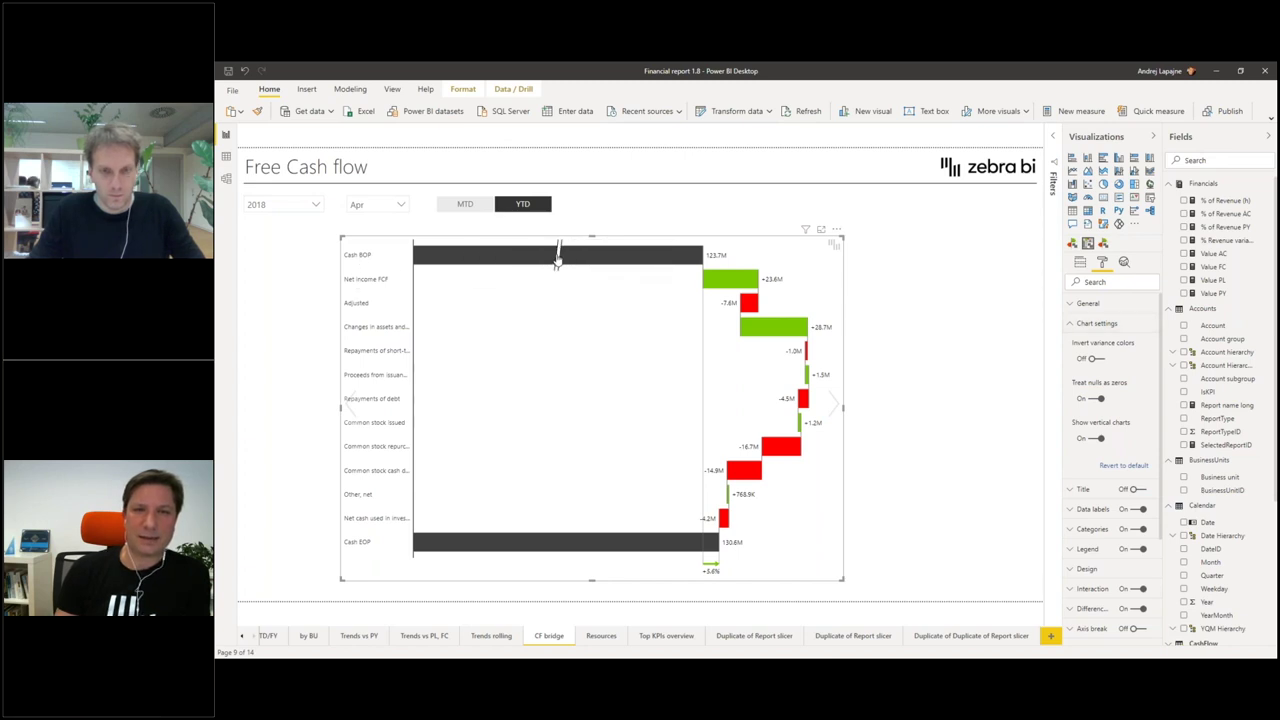
pyautogui.click(558, 257)
pyautogui.click(497, 252)
# Step: Set the month filter of the free cash flow bridge to Sep
pyautogui.click(385, 204)
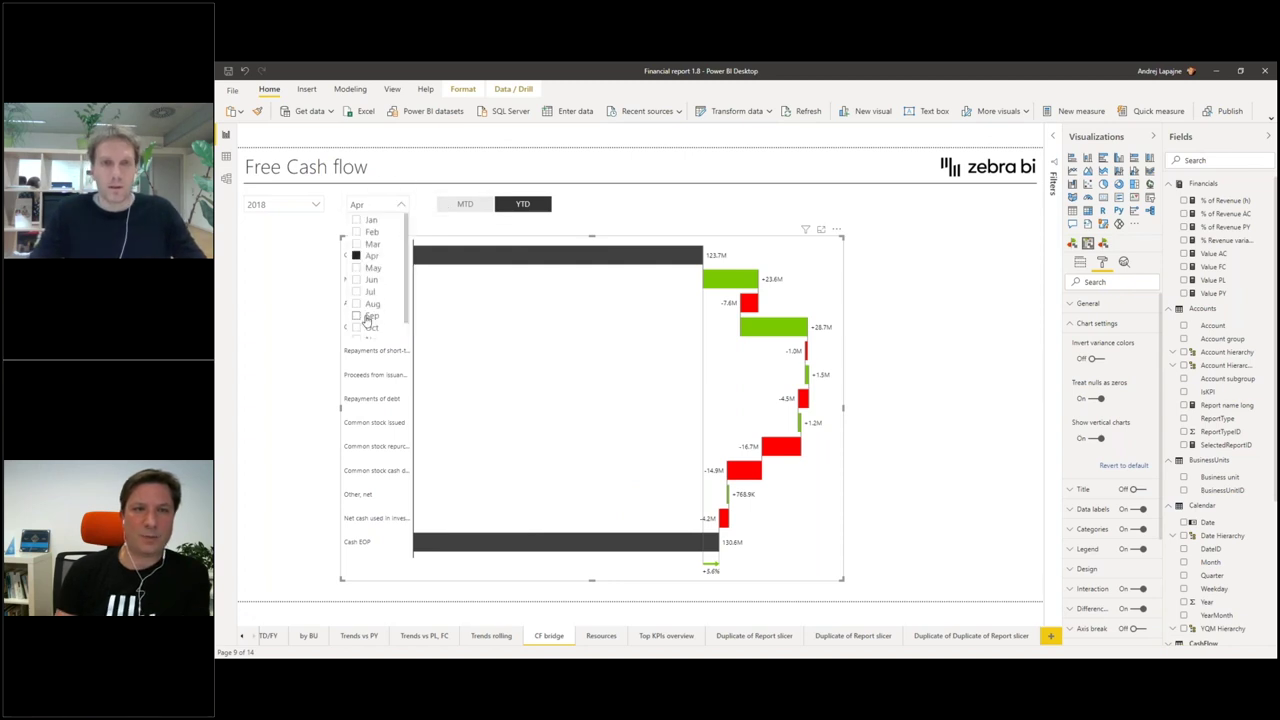
pyautogui.click(367, 316)
pyautogui.click(443, 227)
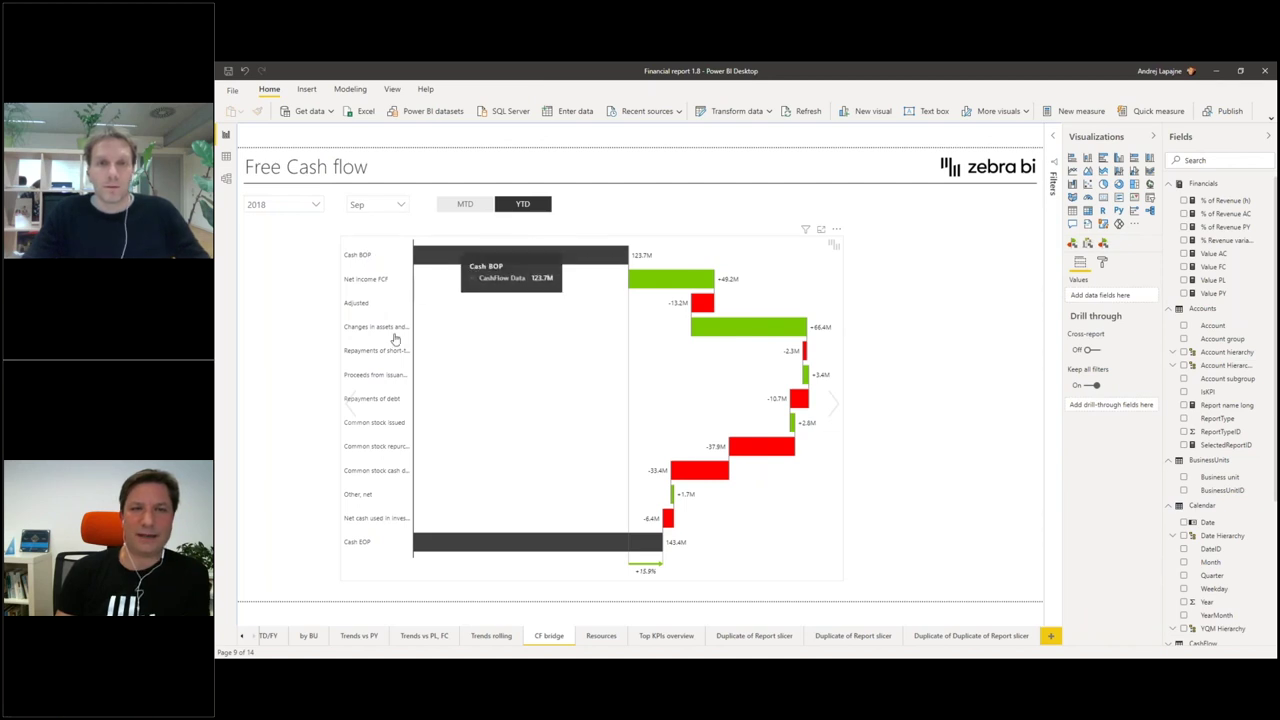
# Step: Try the axis break on the September bridge's Cash BOP bar, then restore the full bars
pyautogui.click(672, 325)
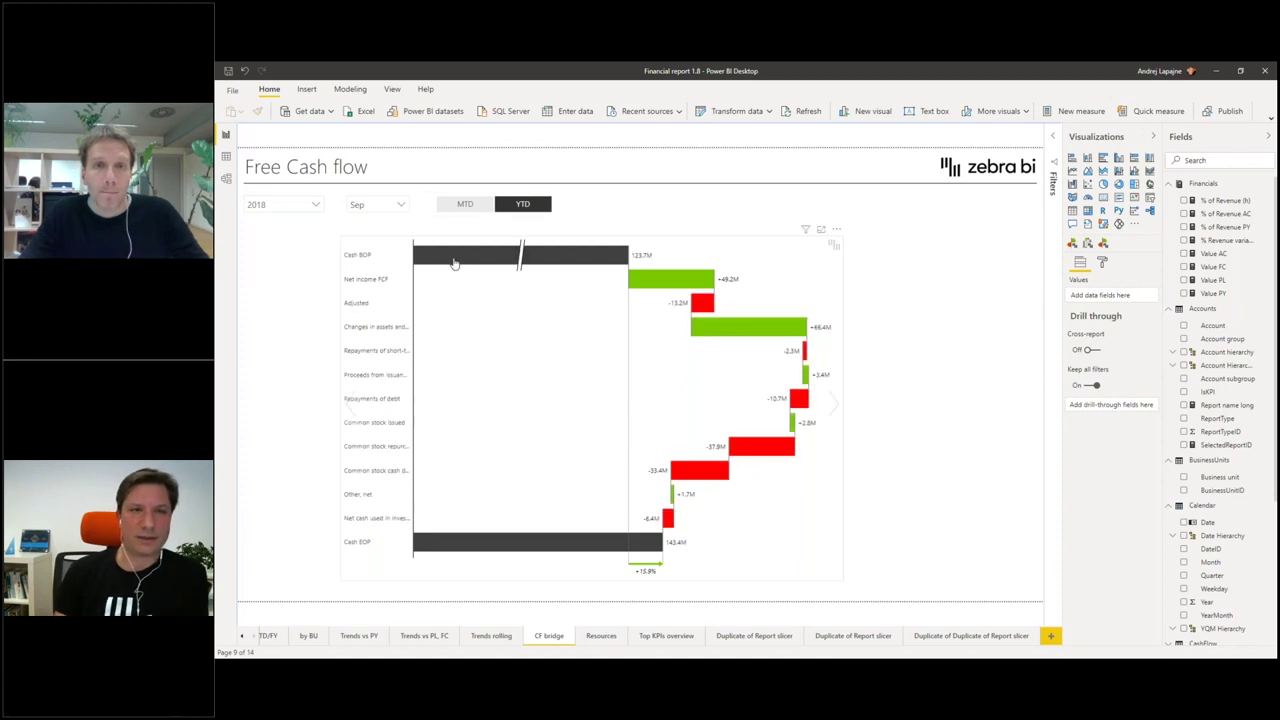
pyautogui.click(486, 314)
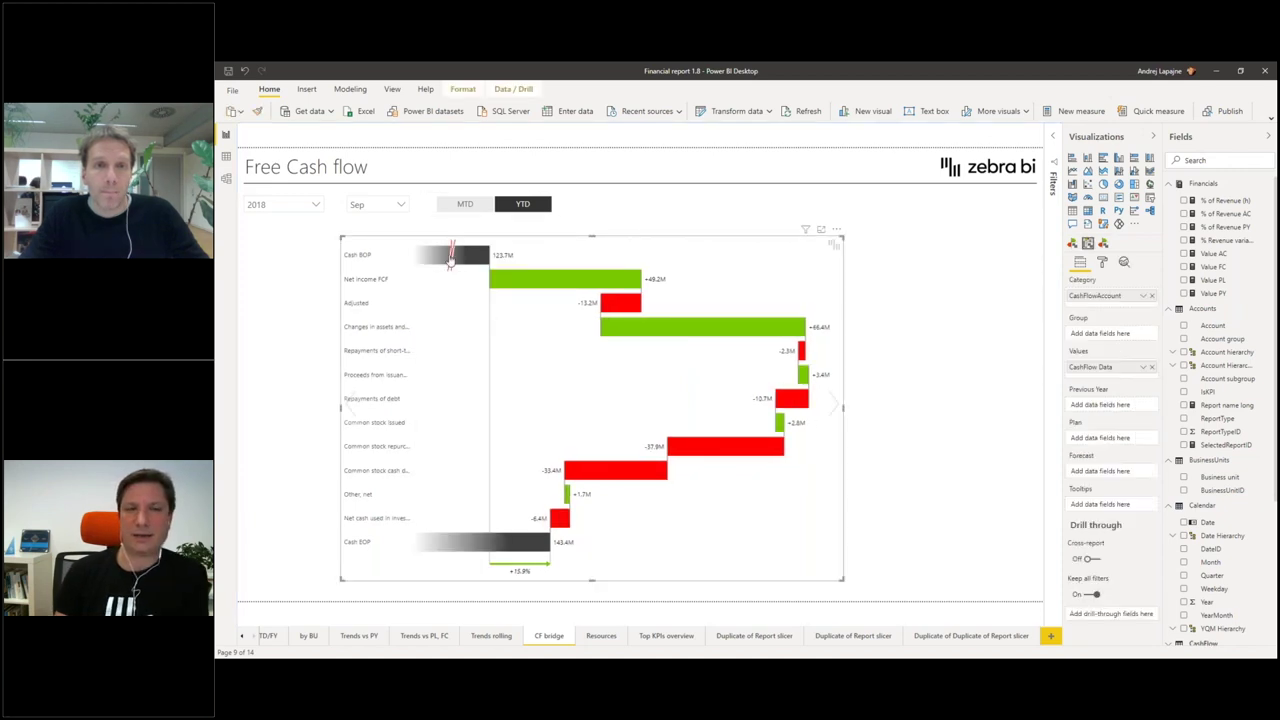
pyautogui.click(451, 255)
# Step: Make the free cash flow bridge narrower and move it against the page's left margin, just below the slicers
pyautogui.moveTo(847, 415); pyautogui.dragTo(721, 405)
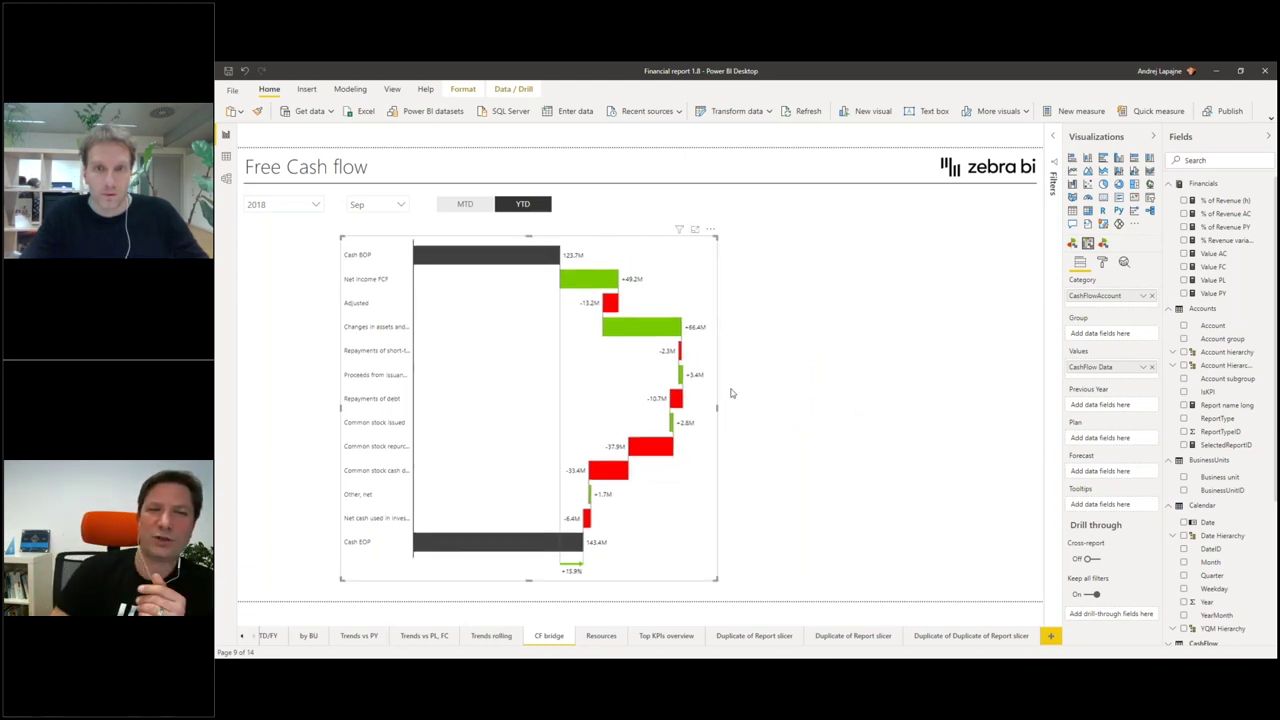
pyautogui.moveTo(710, 231); pyautogui.dragTo(612, 233)
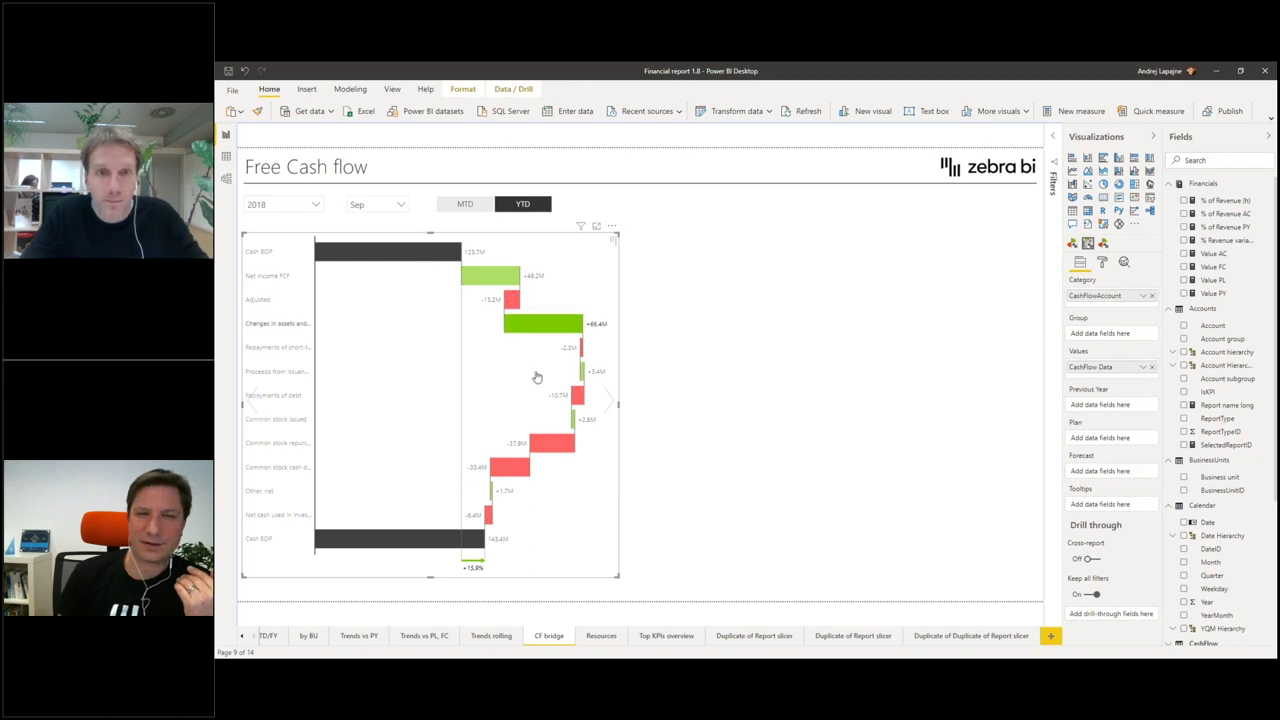
# Step: Examine the bridge from Cash BOP to Cash EOP, including the Changes in assets and liabilities and Repayments of debt bars
pyautogui.click(416, 424)
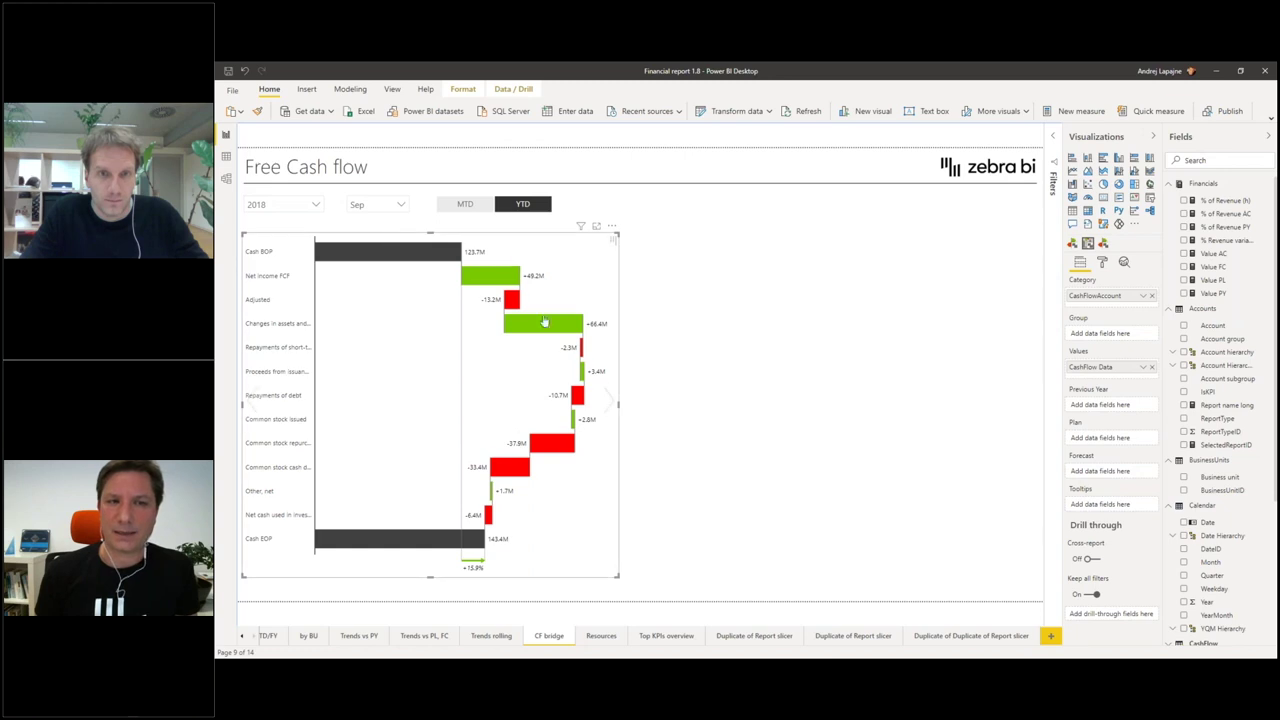
pyautogui.click(400, 338)
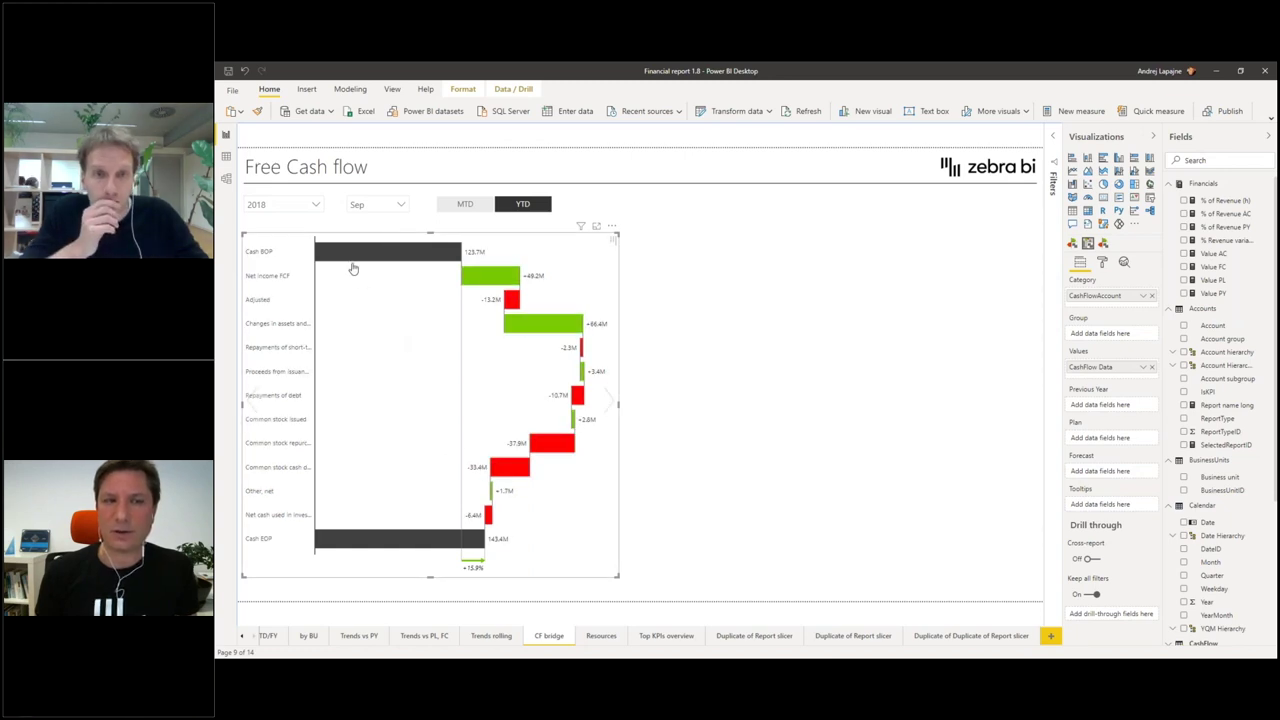
pyautogui.moveTo(362, 252)
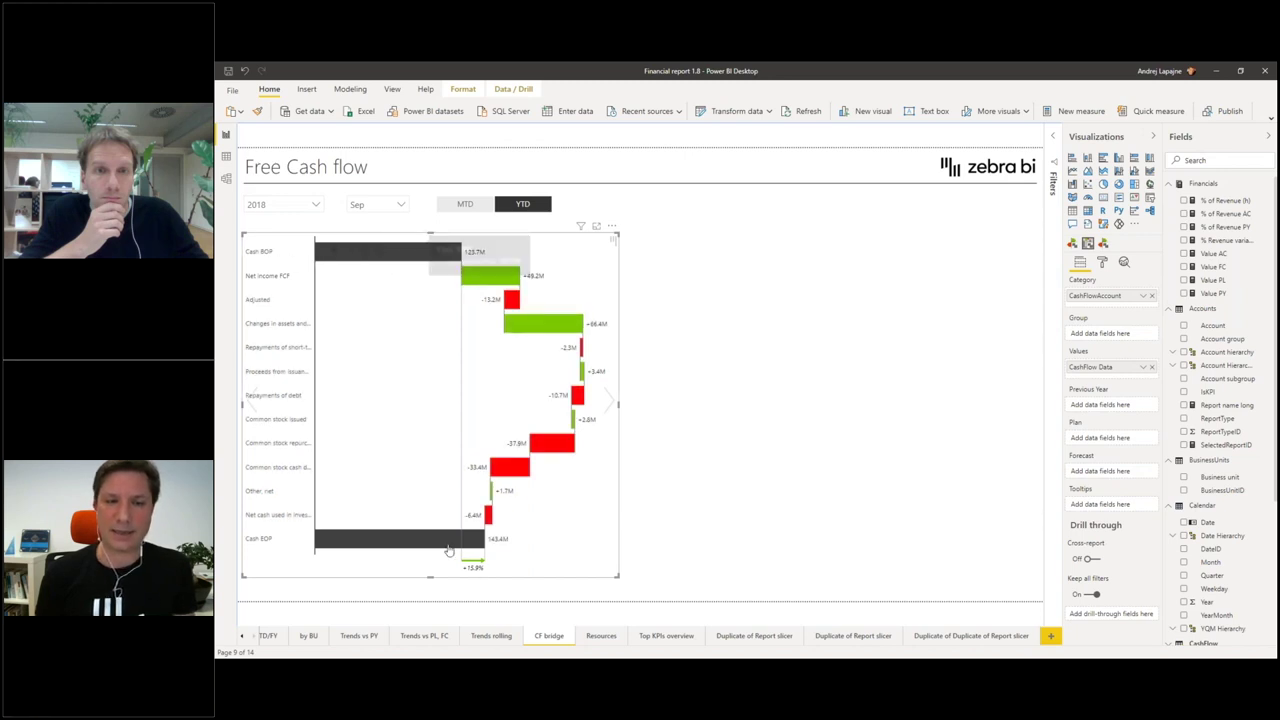
pyautogui.moveTo(423, 258)
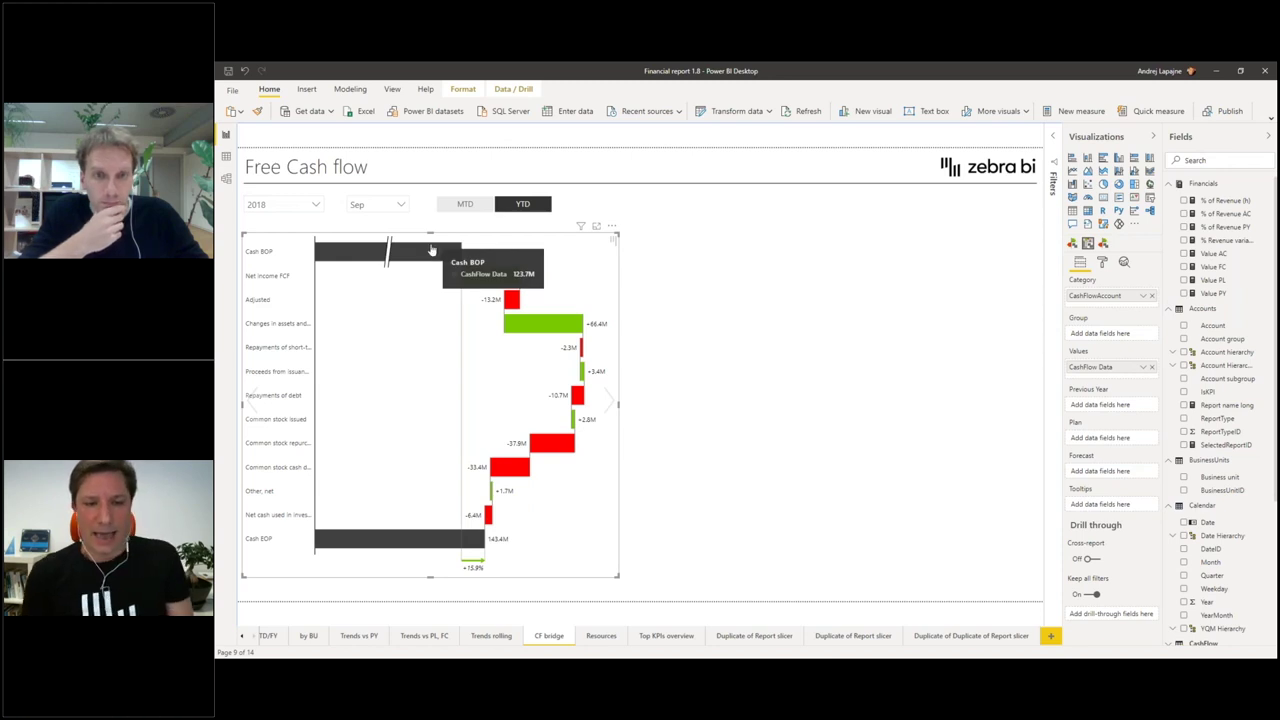
pyautogui.moveTo(423, 548)
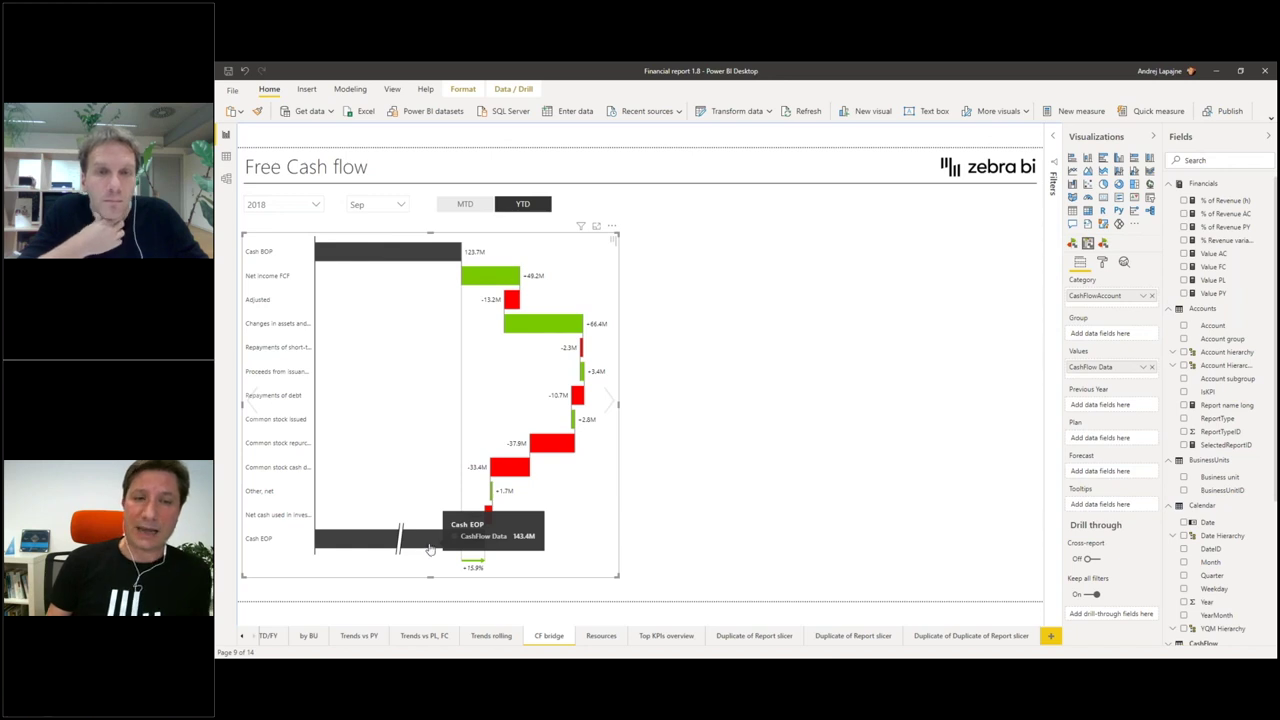
pyautogui.click(575, 397)
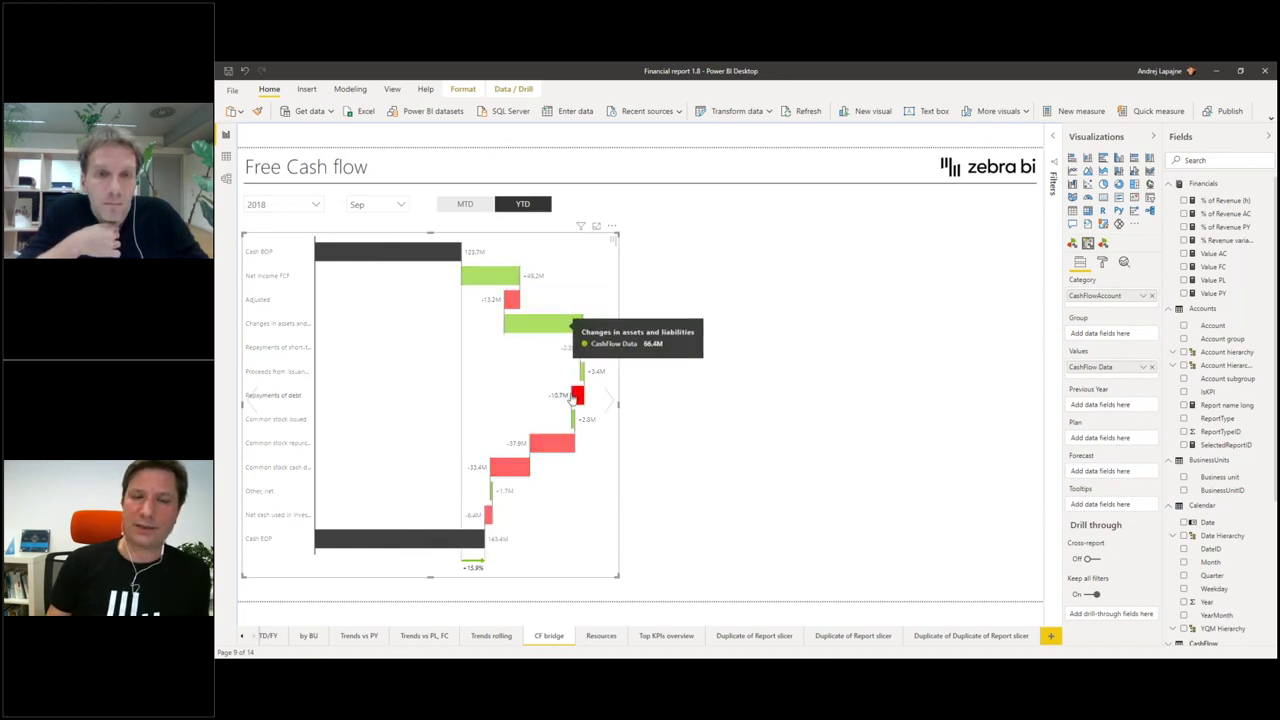
pyautogui.click(409, 389)
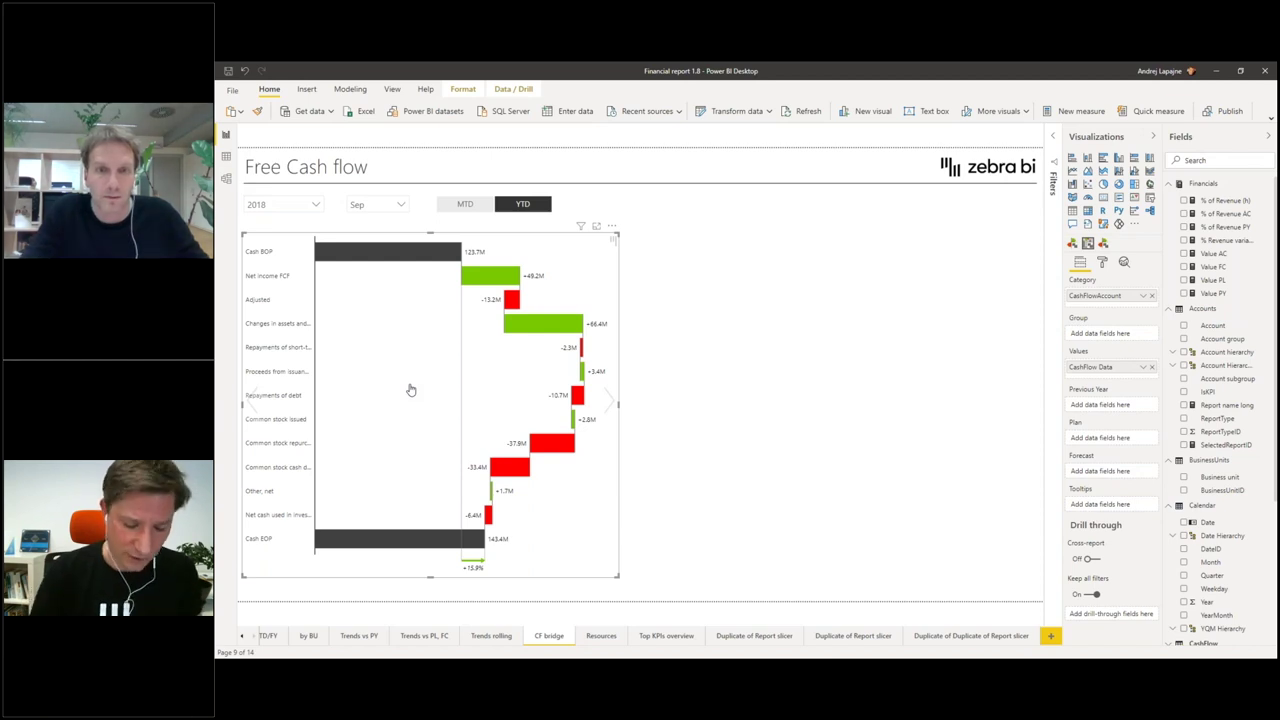
# Step: Switch to the PowerPoint slide show and present the slide on importing Zebra BI from Microsoft AppSource, including its Microsoft Certified badge
pyautogui.hotkey('alt', 'Tab')
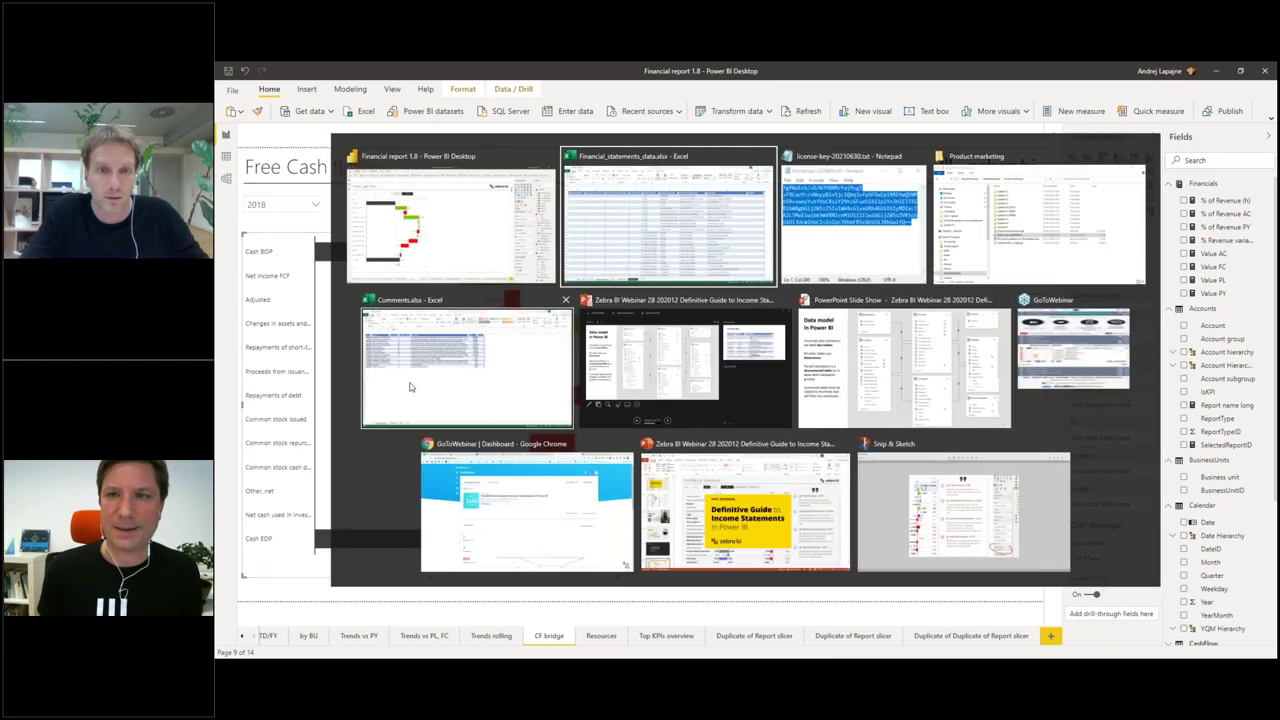
pyautogui.press('Tab')
pyautogui.press('Tab')
pyautogui.press('Tab')
pyautogui.press('Tab')
pyautogui.press('Tab')
pyautogui.press('Right')
pyautogui.press('Right')
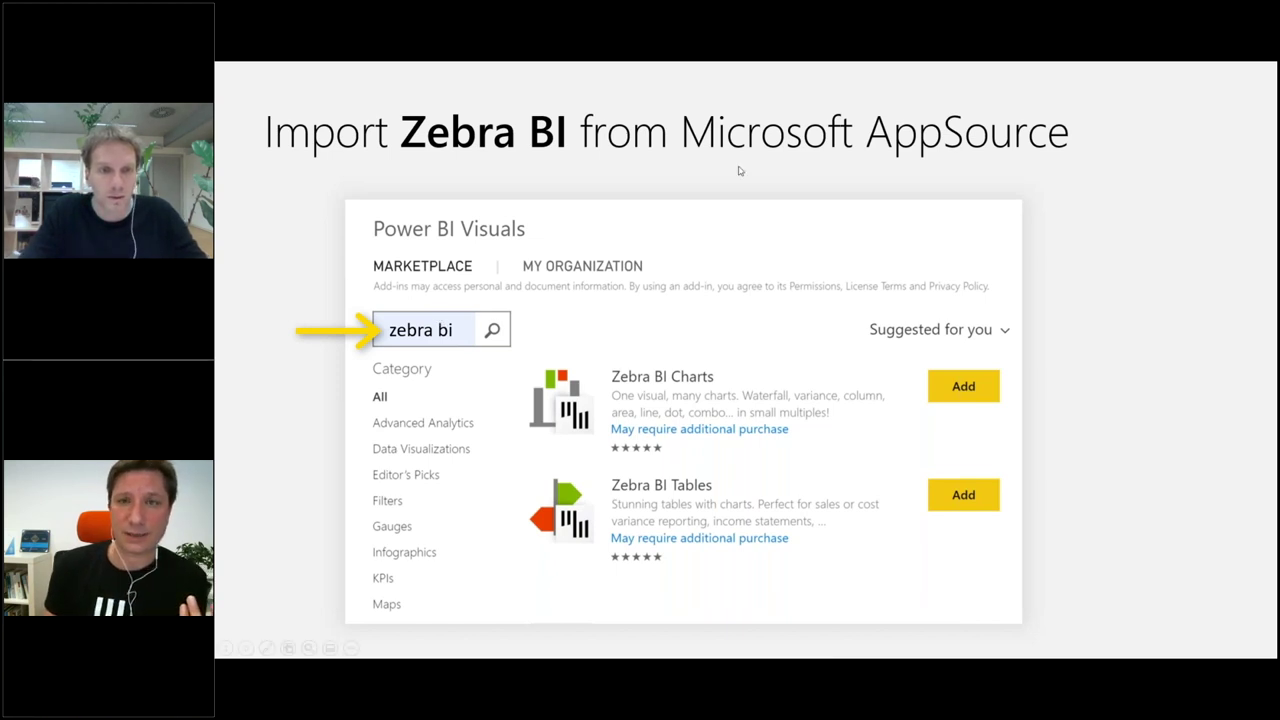
pyautogui.click(797, 176)
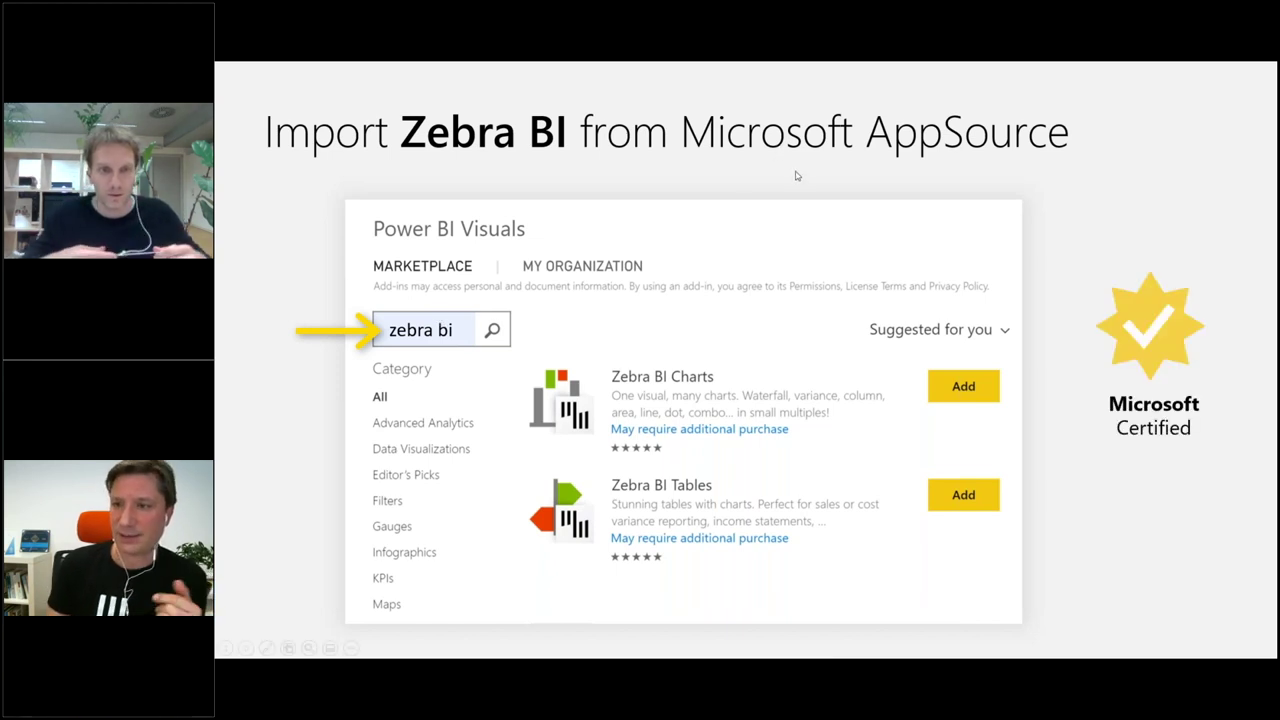
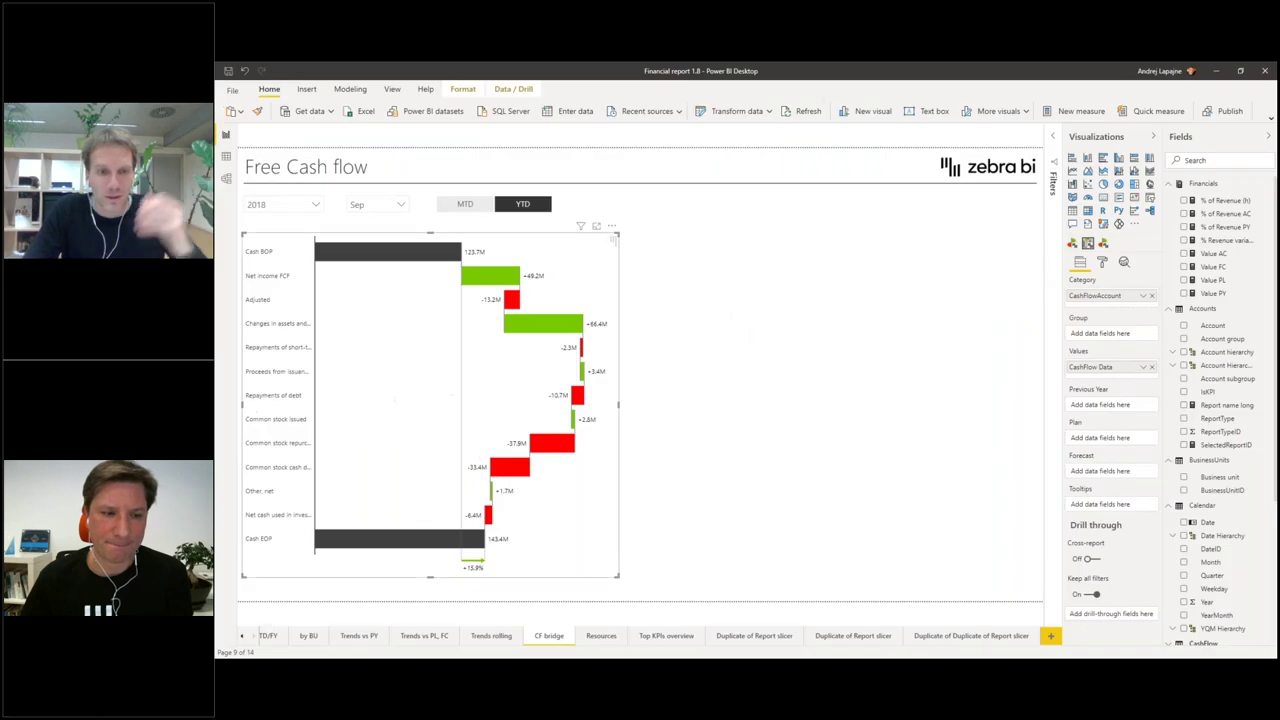
# Step: Open the Report slicer page and select its Profit&Loss Statement table
pyautogui.click(246, 638)
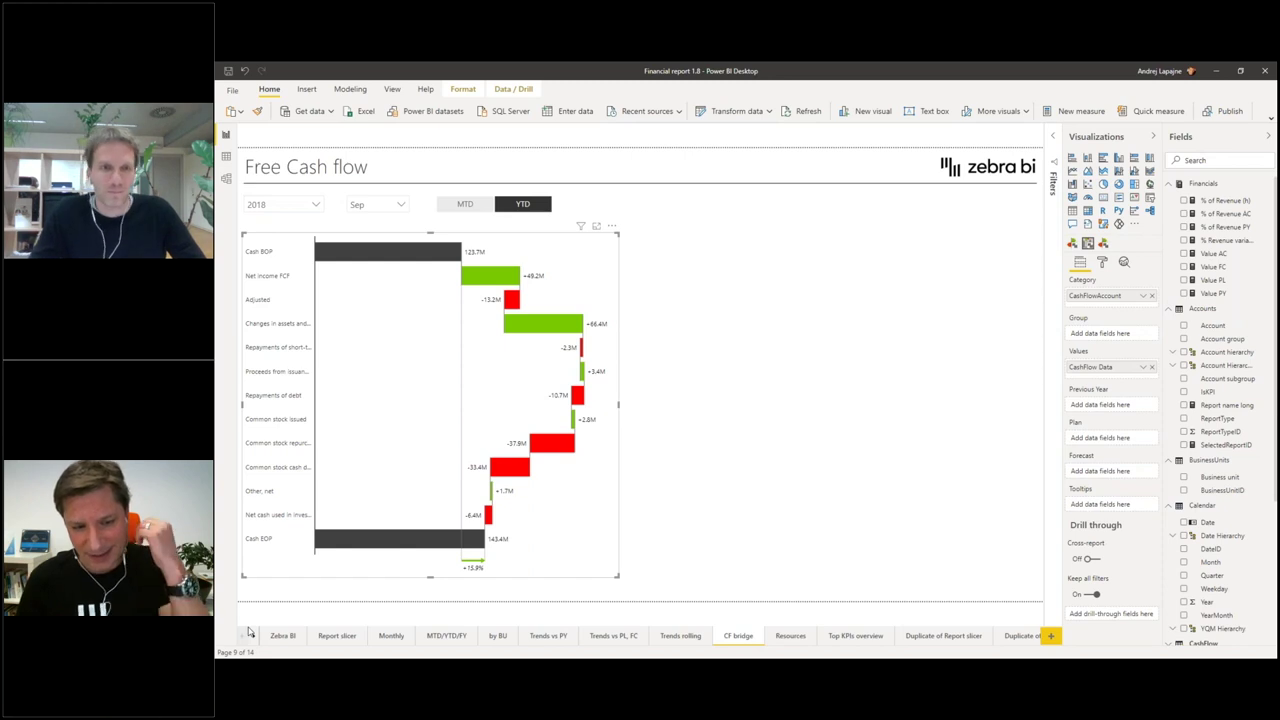
pyautogui.click(331, 638)
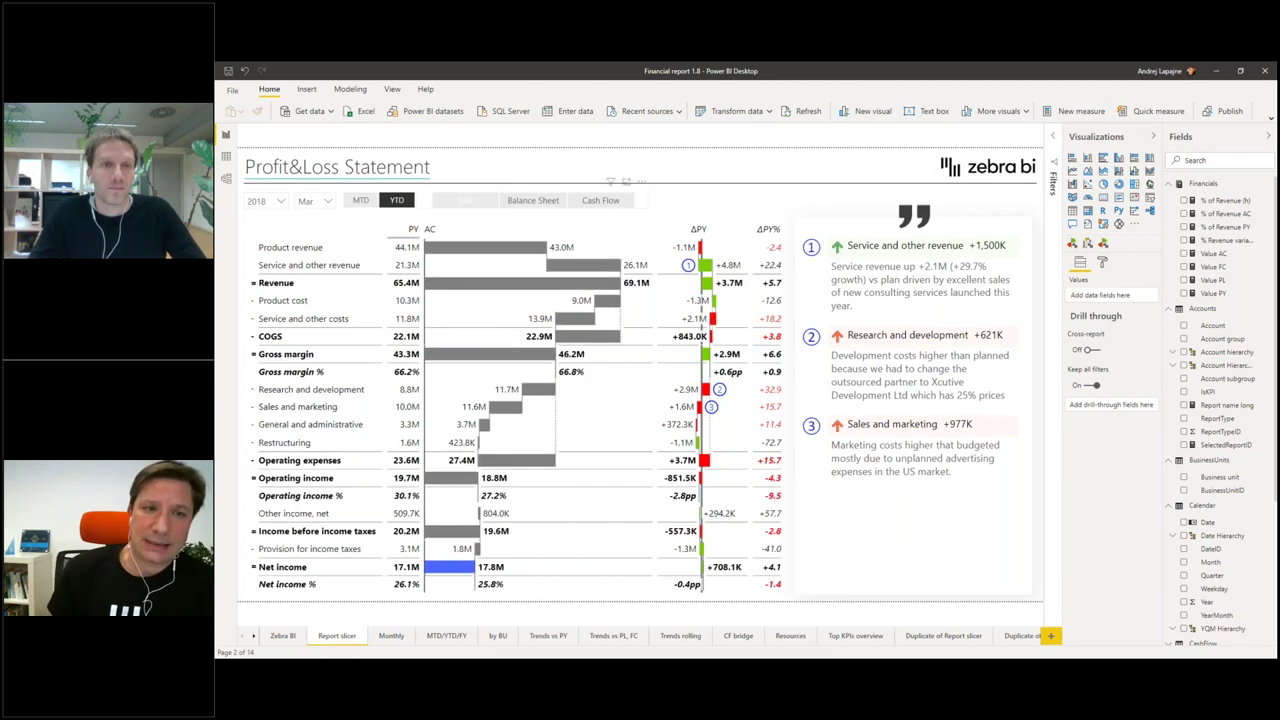
pyautogui.click(786, 226)
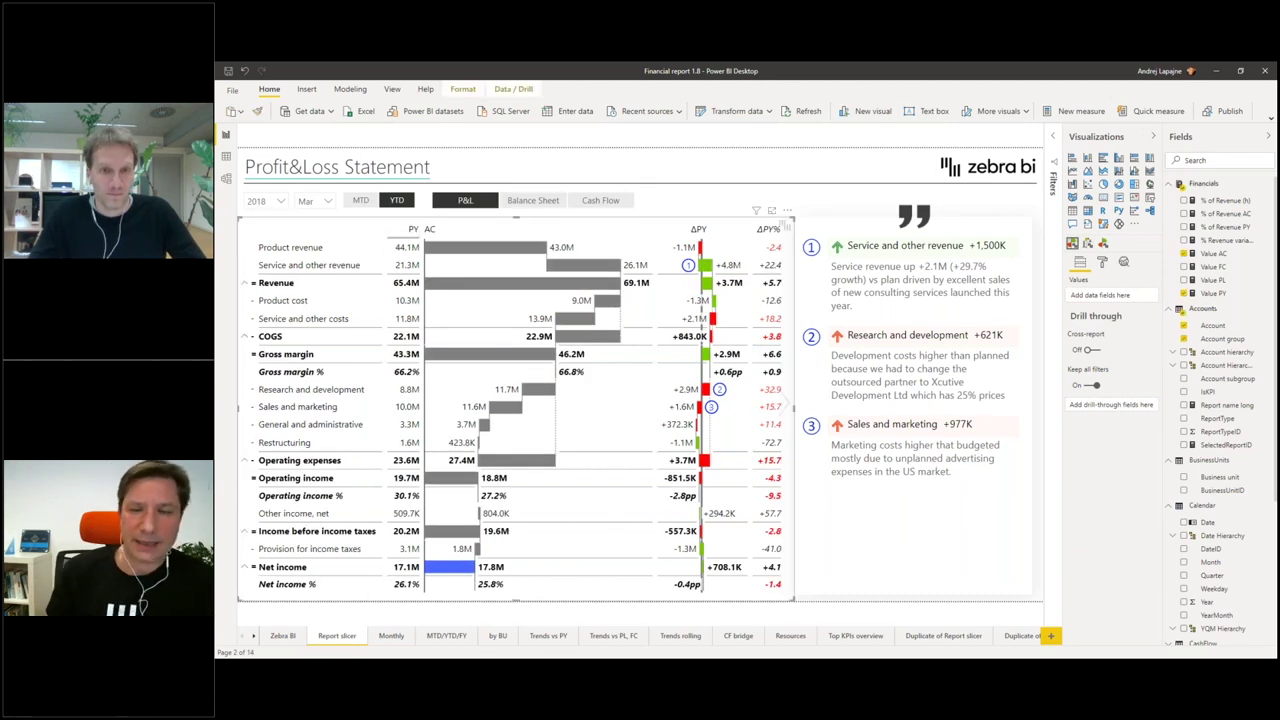
# Step: Examine the revenue, COGS and gross margin rows of the Profit&Loss Statement by highlighting them individually
pyautogui.click(320, 265)
pyautogui.click(300, 283)
pyautogui.click(275, 318)
pyautogui.click(271, 336)
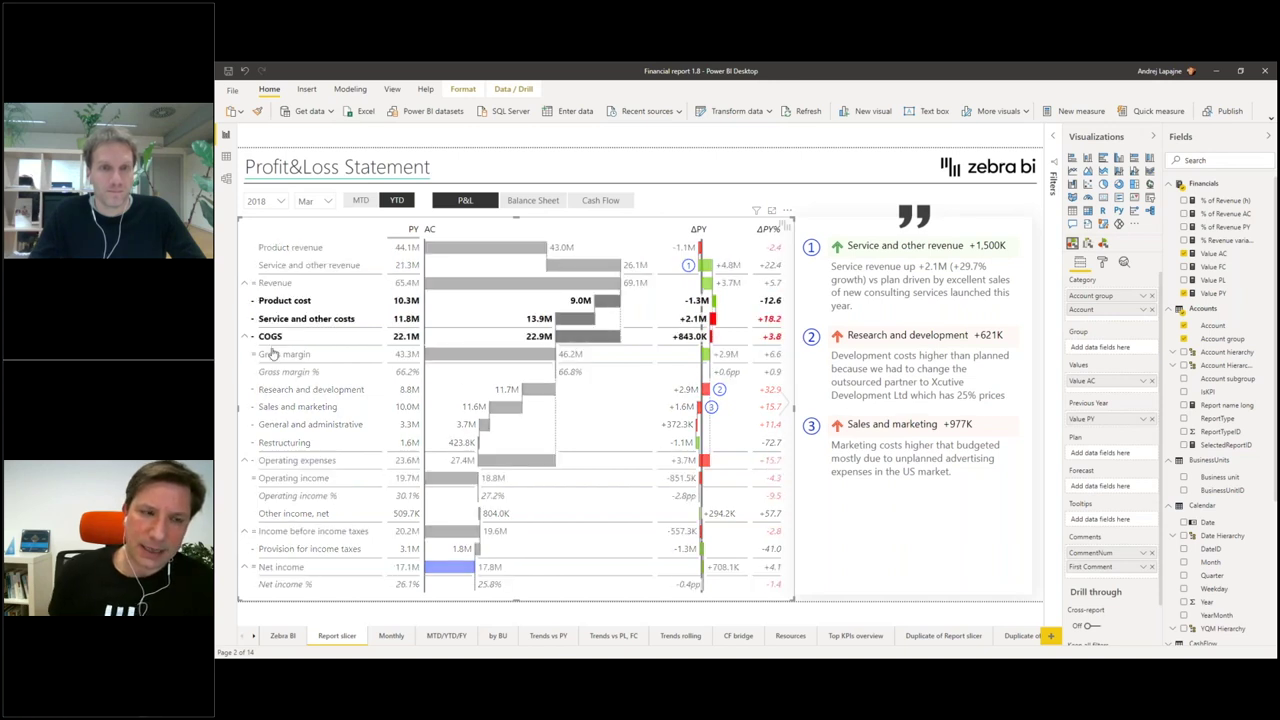
pyautogui.click(272, 354)
pyautogui.click(275, 368)
pyautogui.click(272, 354)
pyautogui.click(271, 336)
pyautogui.click(274, 247)
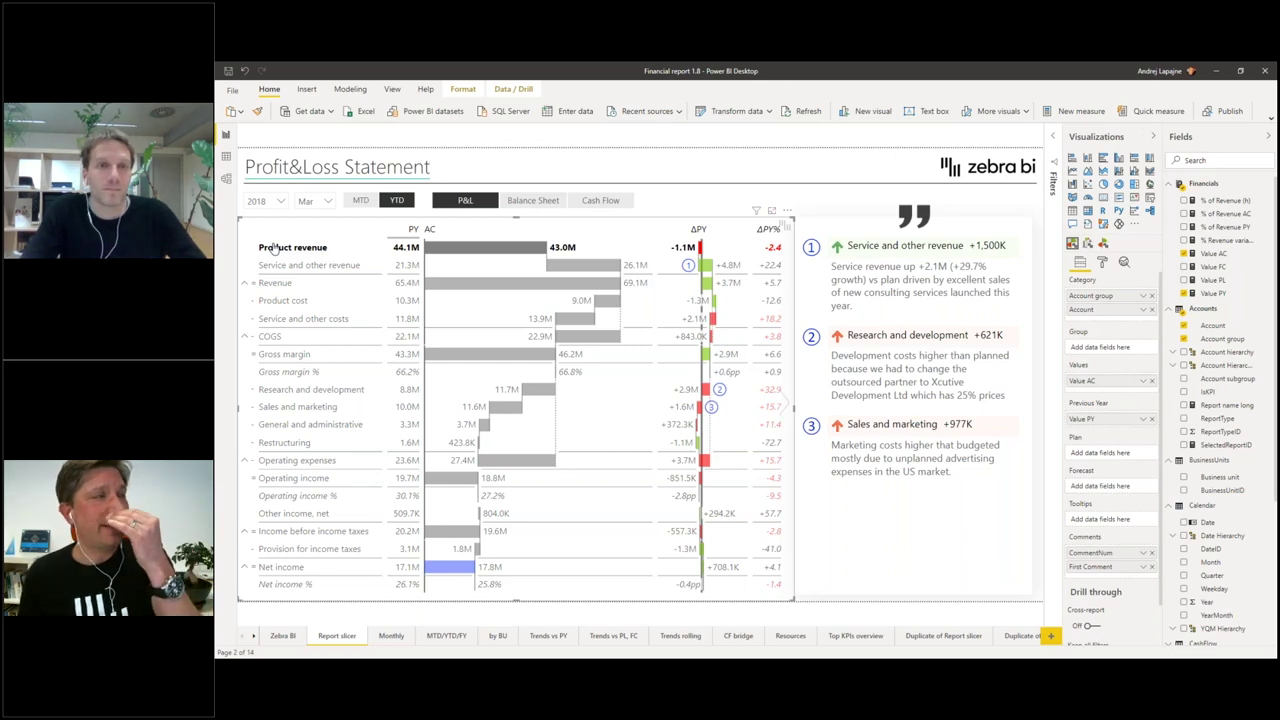
pyautogui.click(286, 263)
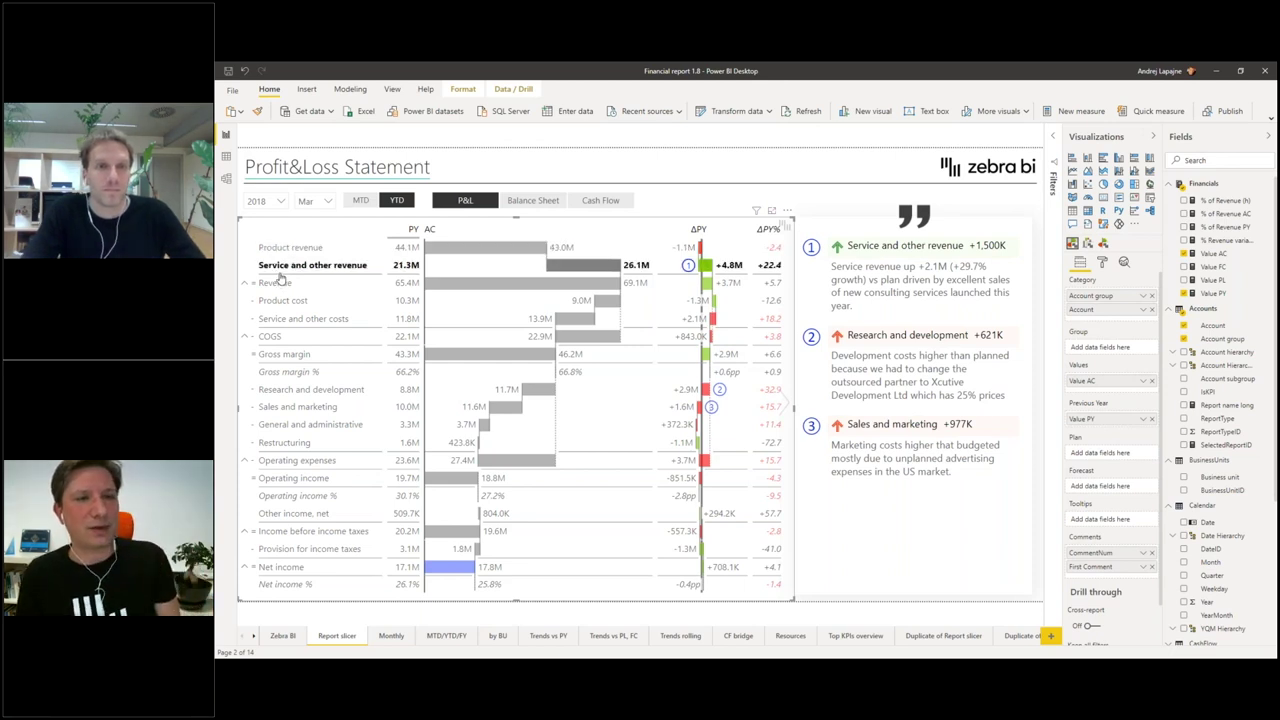
pyautogui.click(284, 272)
pyautogui.click(281, 250)
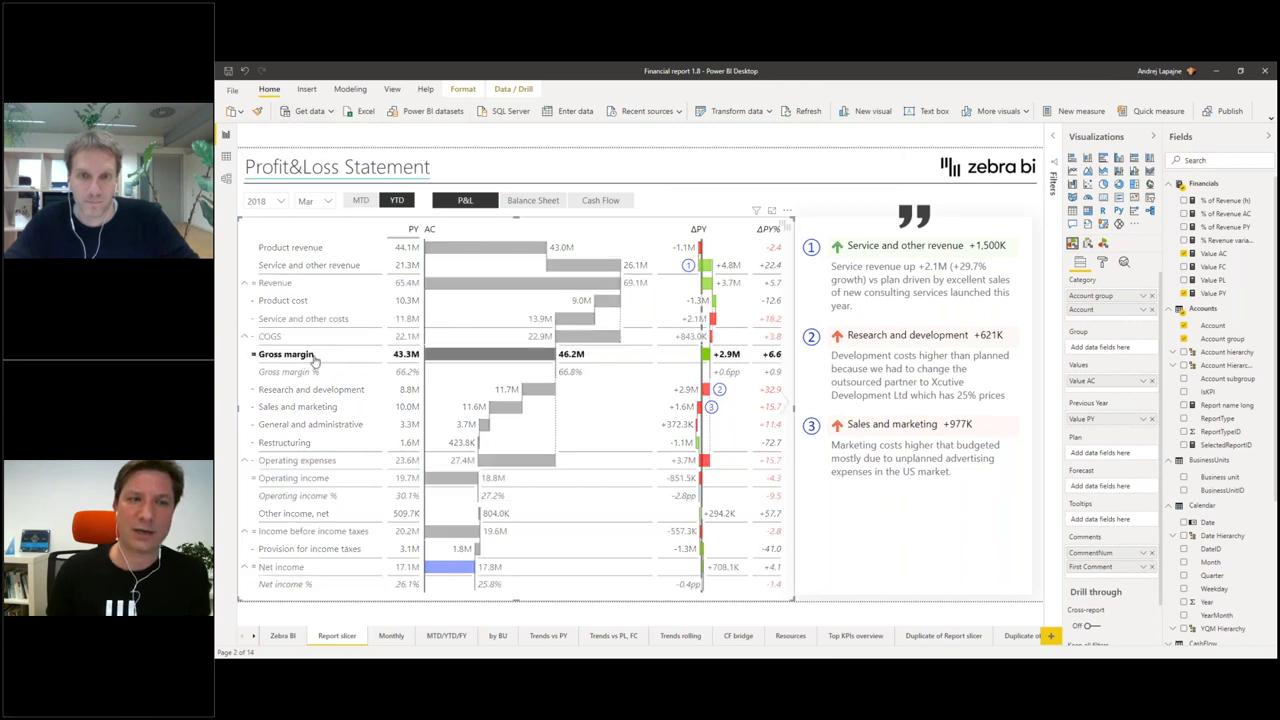
pyautogui.moveTo(401, 358)
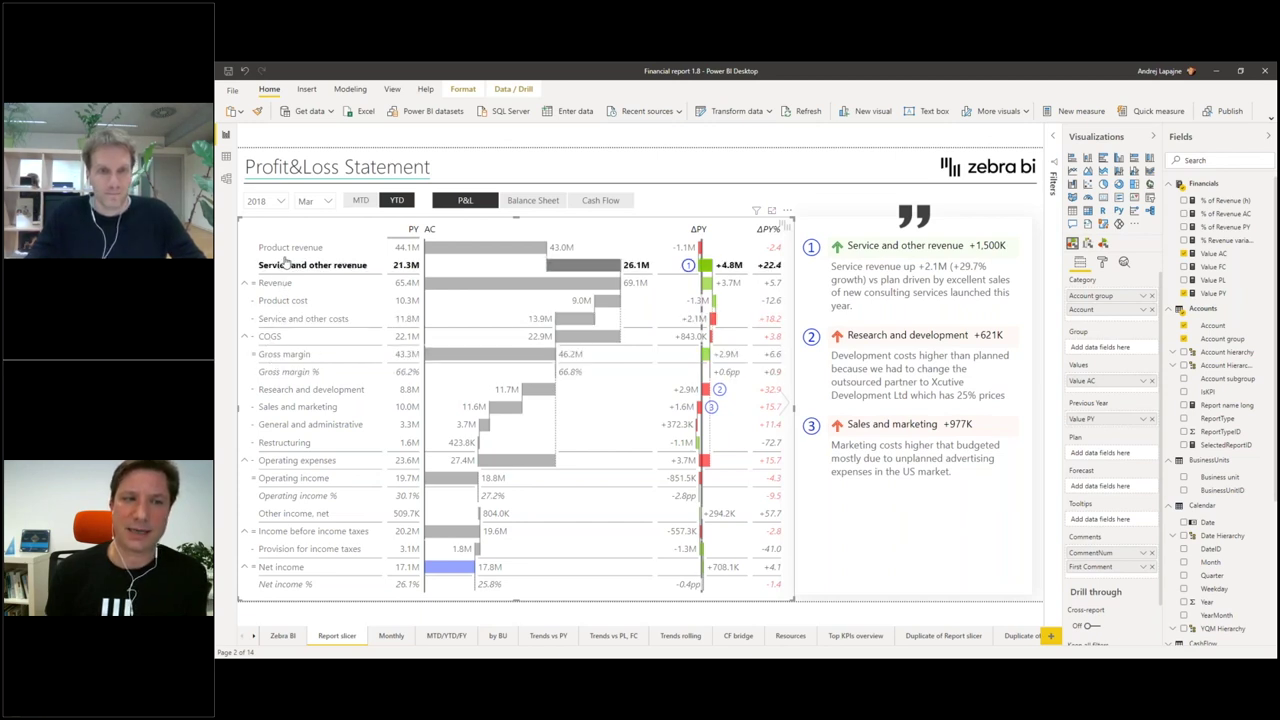
# Step: Start a new formula row below COGS and name it Gross profit 2
pyautogui.click(272, 339)
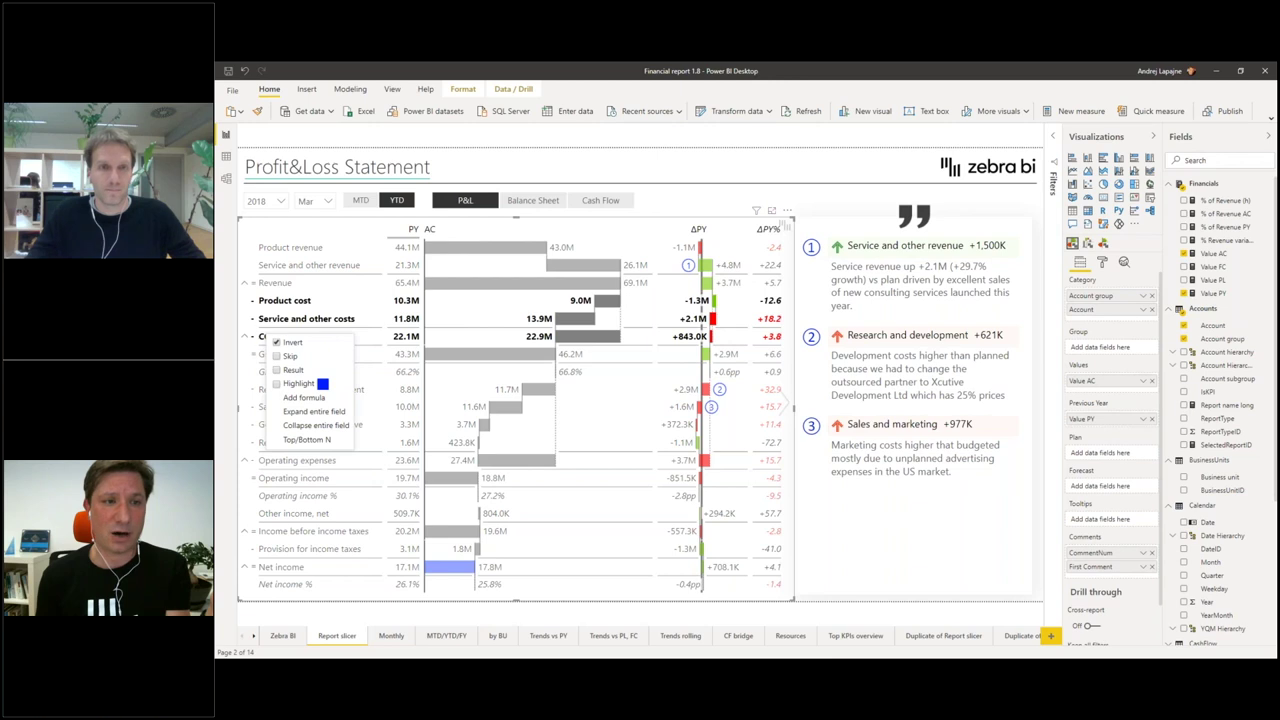
pyautogui.click(302, 398)
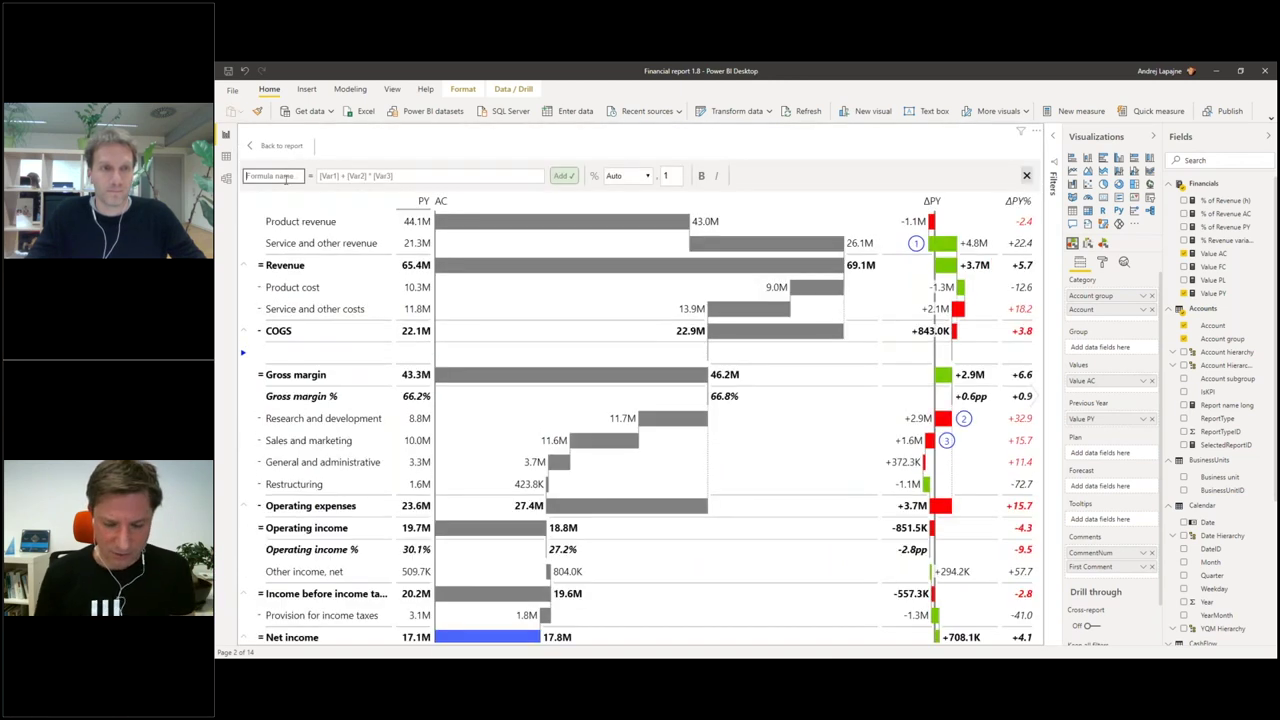
pyautogui.write('Gross p')
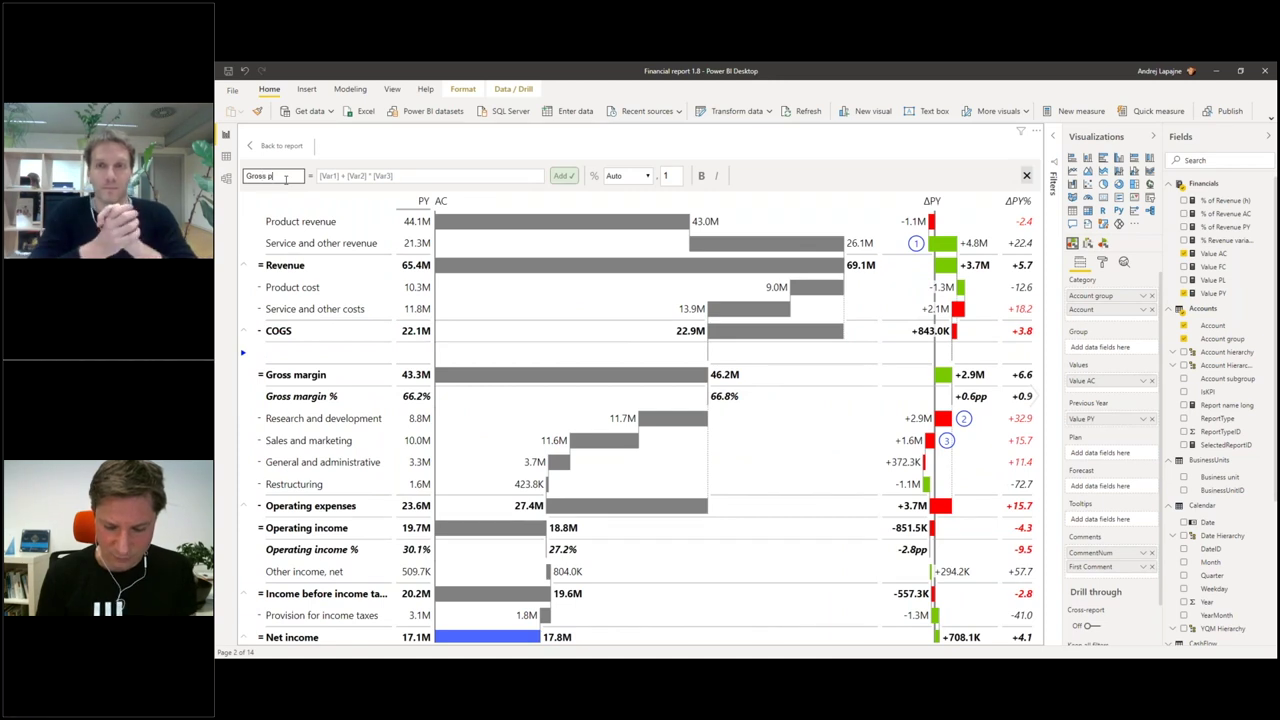
pyautogui.write('rofit 2')
# Step: Define the Gross profit 2 formula as [Revenue] - [COGS] and add the row to the table
pyautogui.click(338, 176)
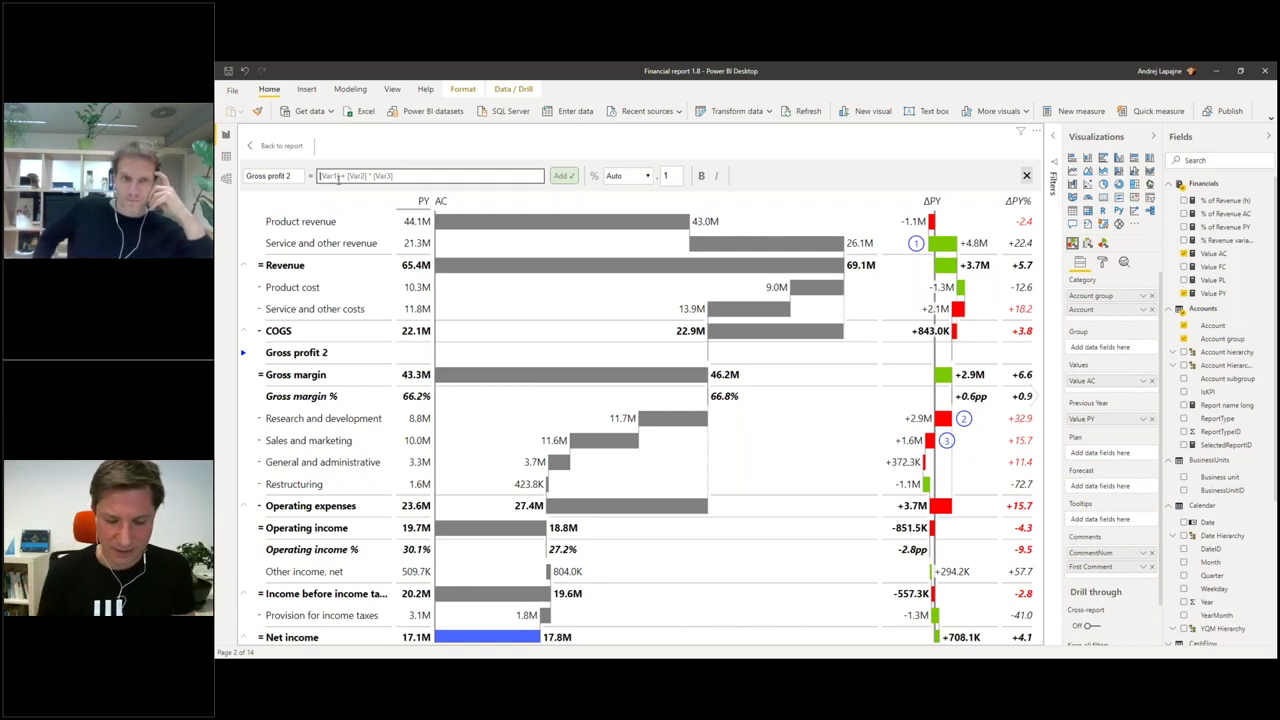
pyautogui.write('reve')
pyautogui.press('Return')
pyautogui.write('- cog')
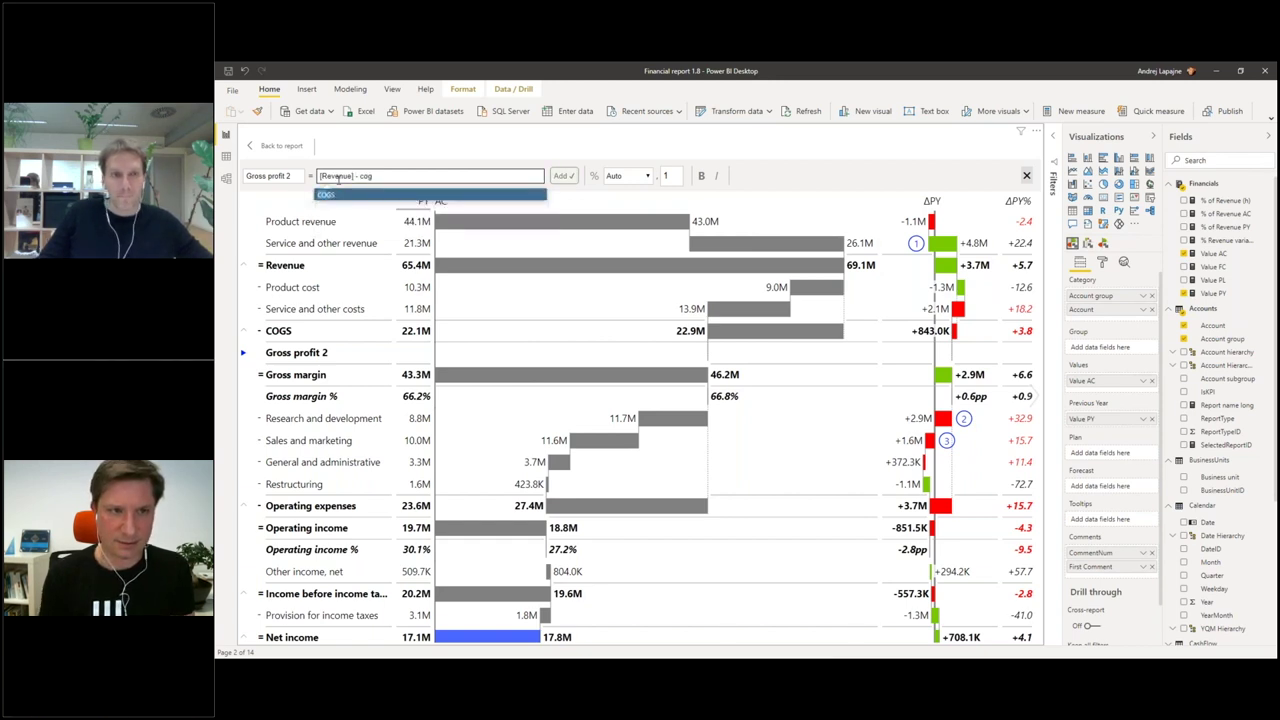
pyautogui.press('Return')
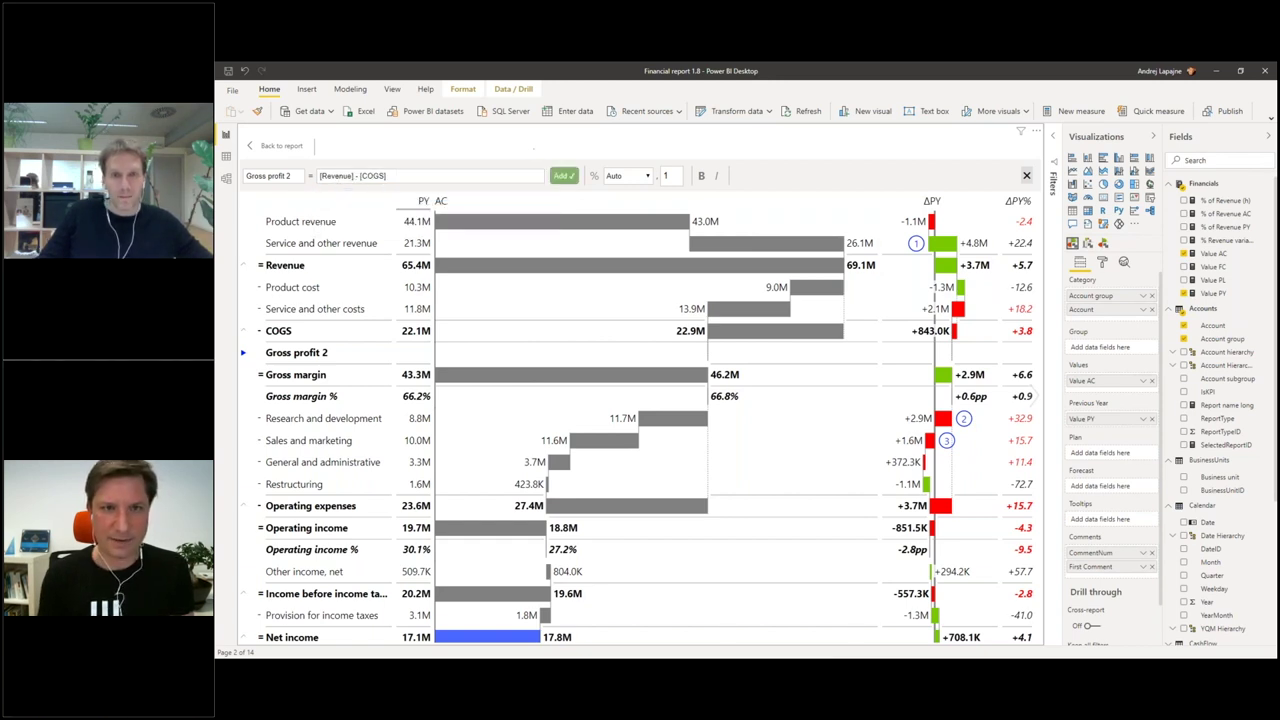
pyautogui.press('Escape')
pyautogui.press('Return')
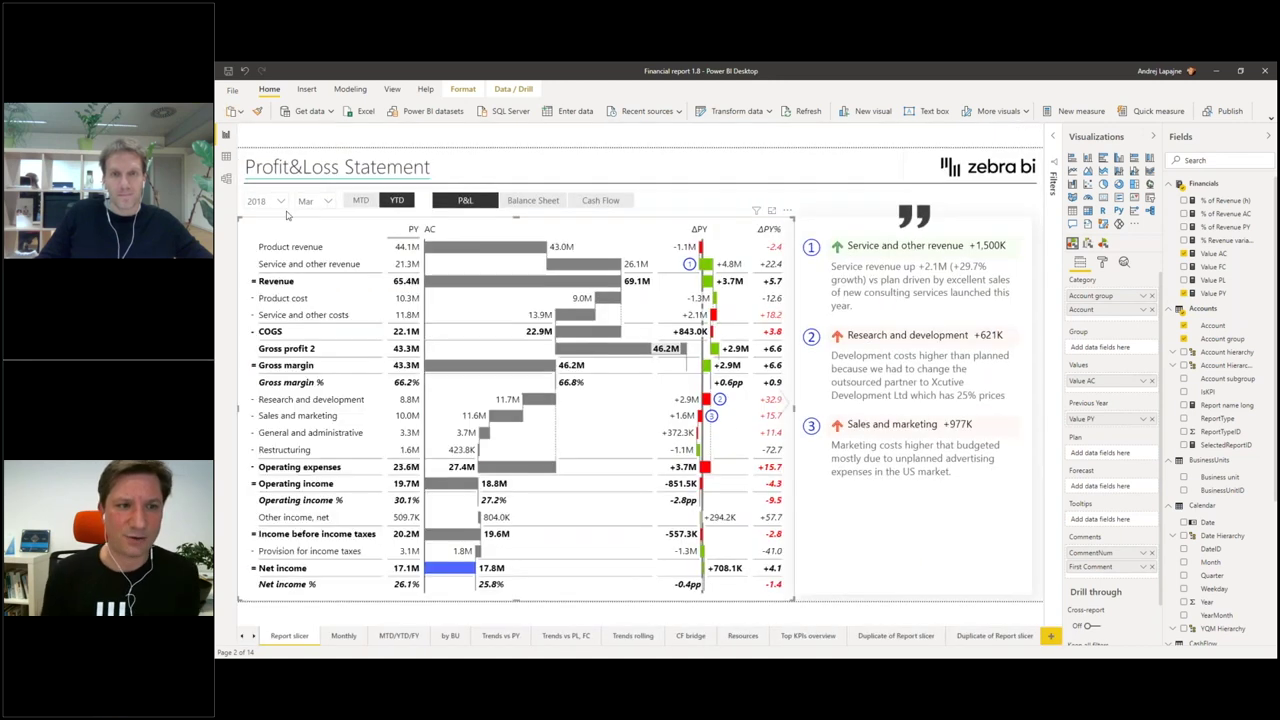
# Step: Mark the Gross profit 2 row as a result and compare its bar with Gross margin
pyautogui.rightClick(279, 351)
pyautogui.click(303, 428)
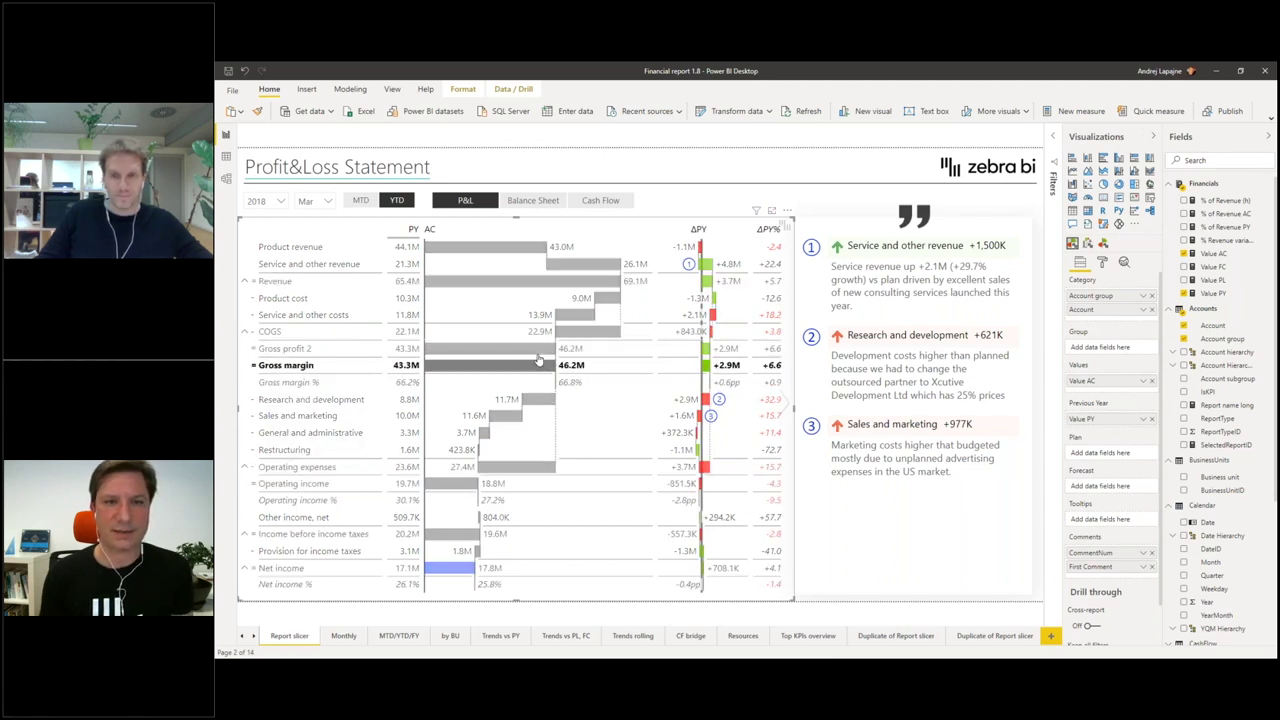
pyautogui.moveTo(528, 357)
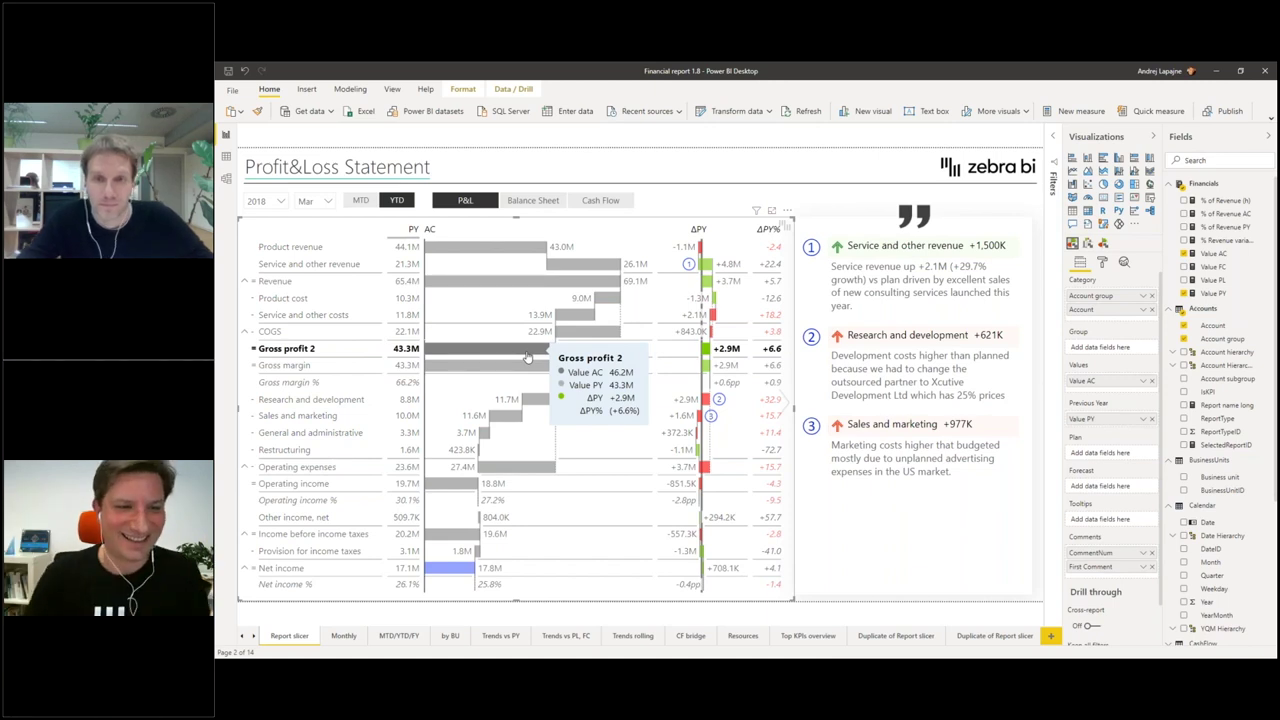
# Step: Compare the Gross profit 2 and Gross margin rows by highlighting each in turn, and deselect the table
pyautogui.click(292, 350)
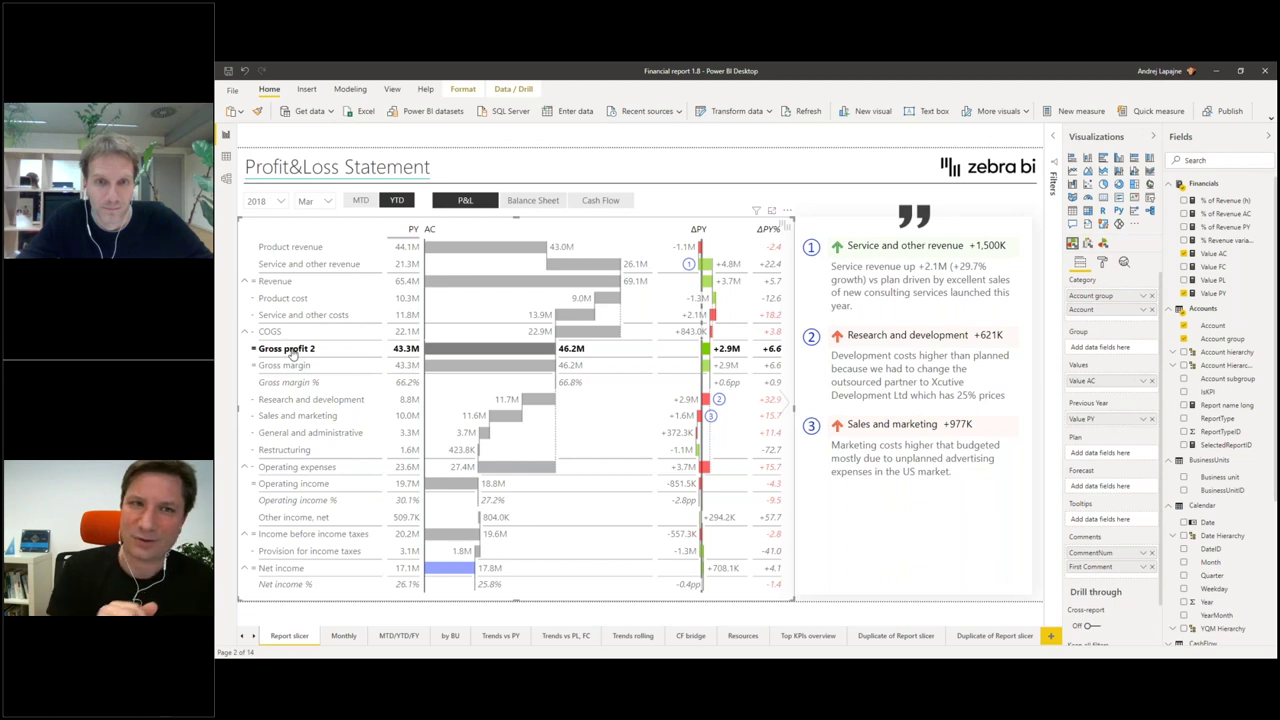
pyautogui.click(438, 222)
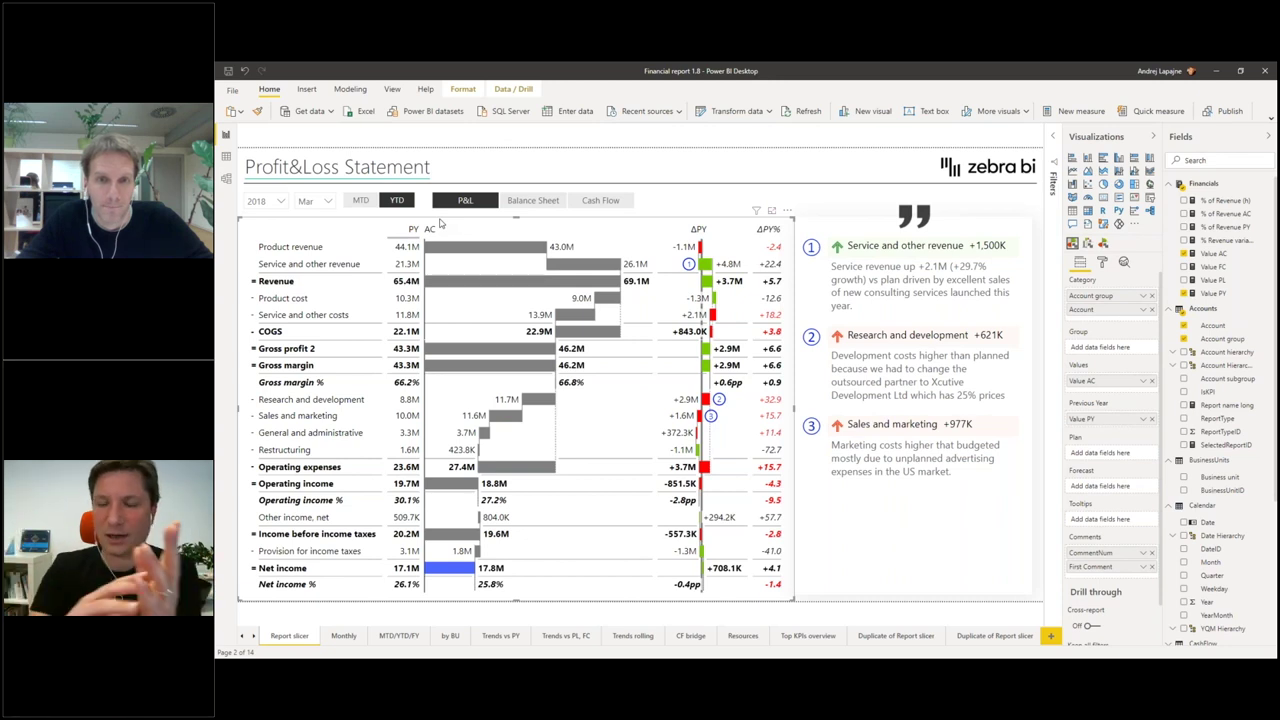
pyautogui.click(285, 365)
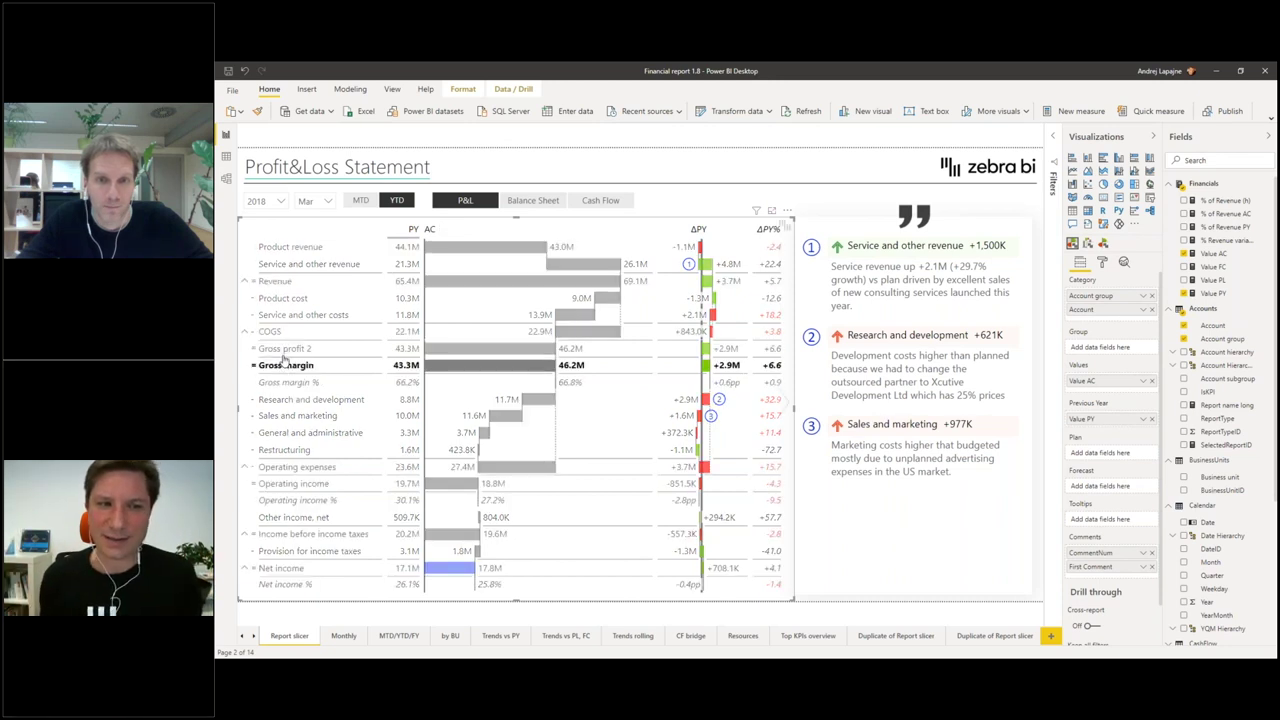
pyautogui.click(296, 350)
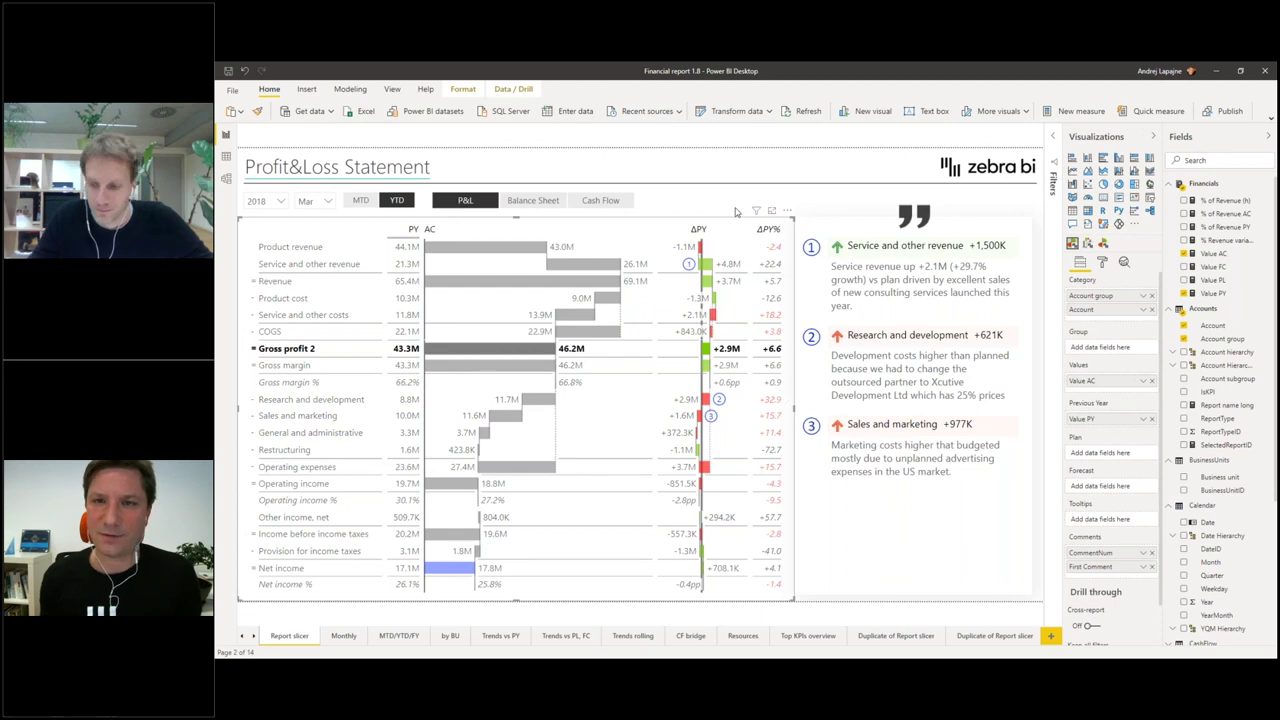
pyautogui.click(1045, 235)
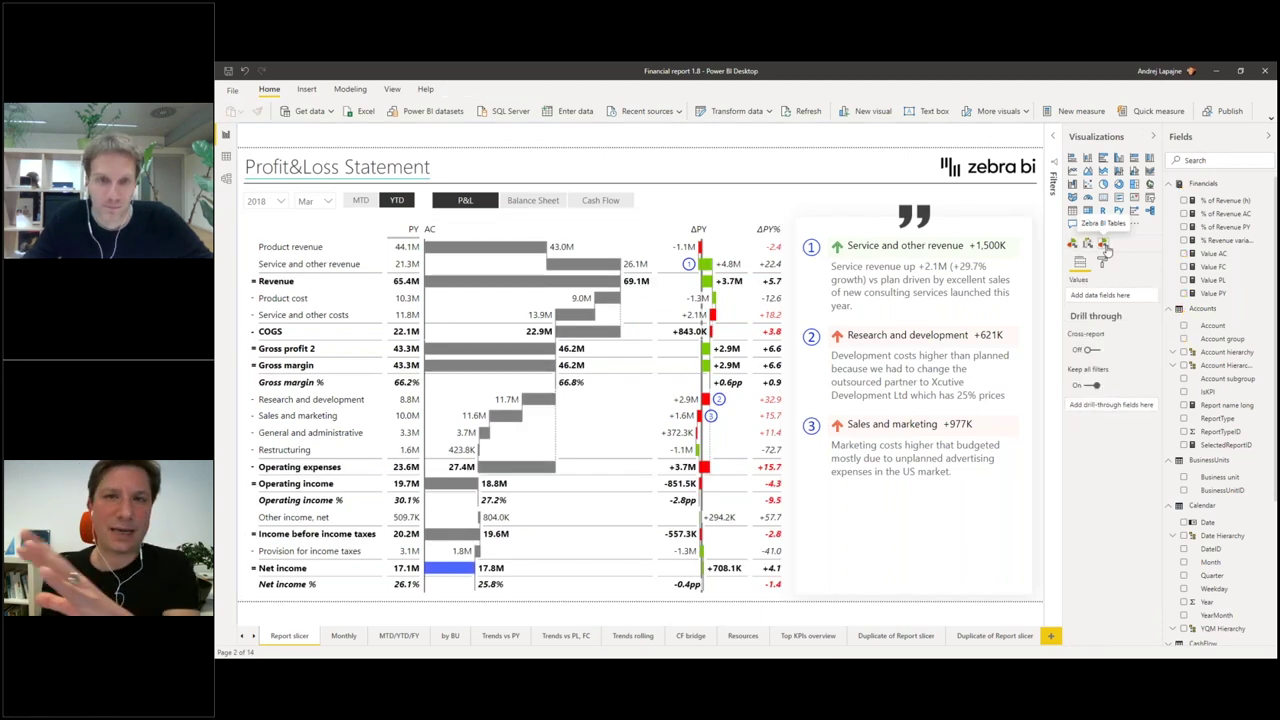
# Step: Highlight the Gross profit 2, Gross margin, Gross margin % and Service and other revenue rows one by one, and clear the highlighting
pyautogui.click(285, 349)
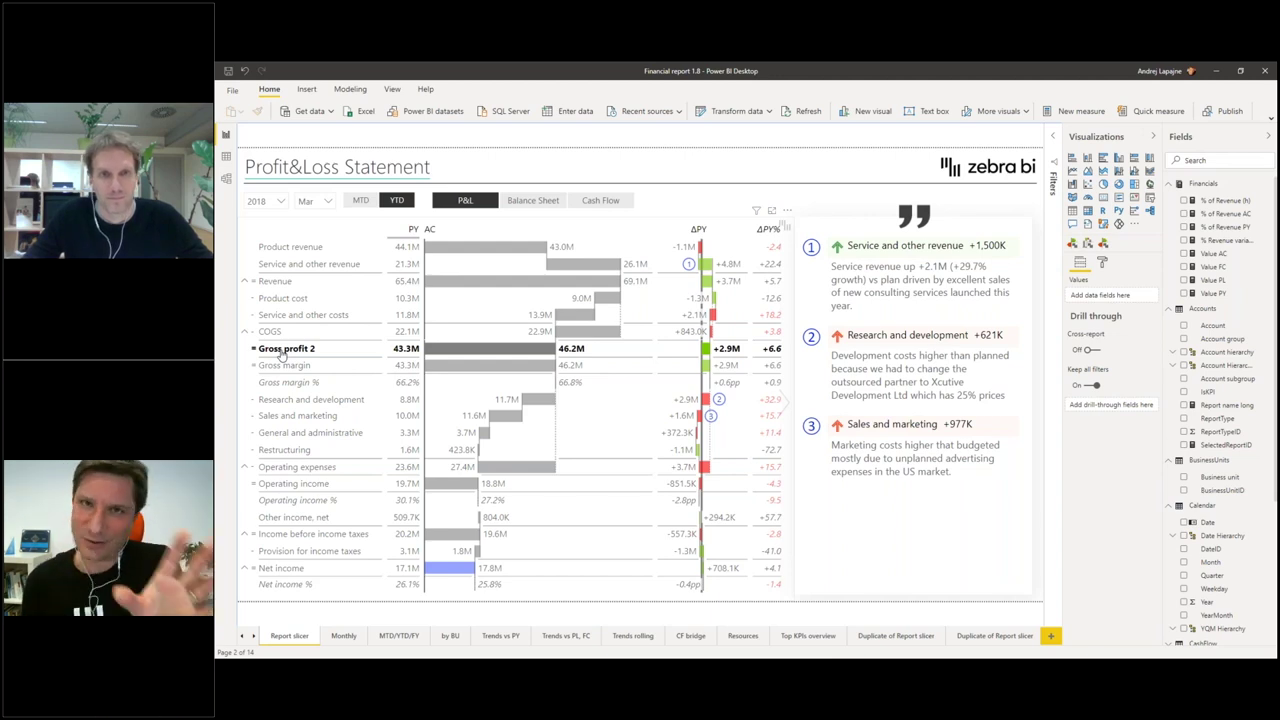
pyautogui.click(284, 366)
pyautogui.click(283, 384)
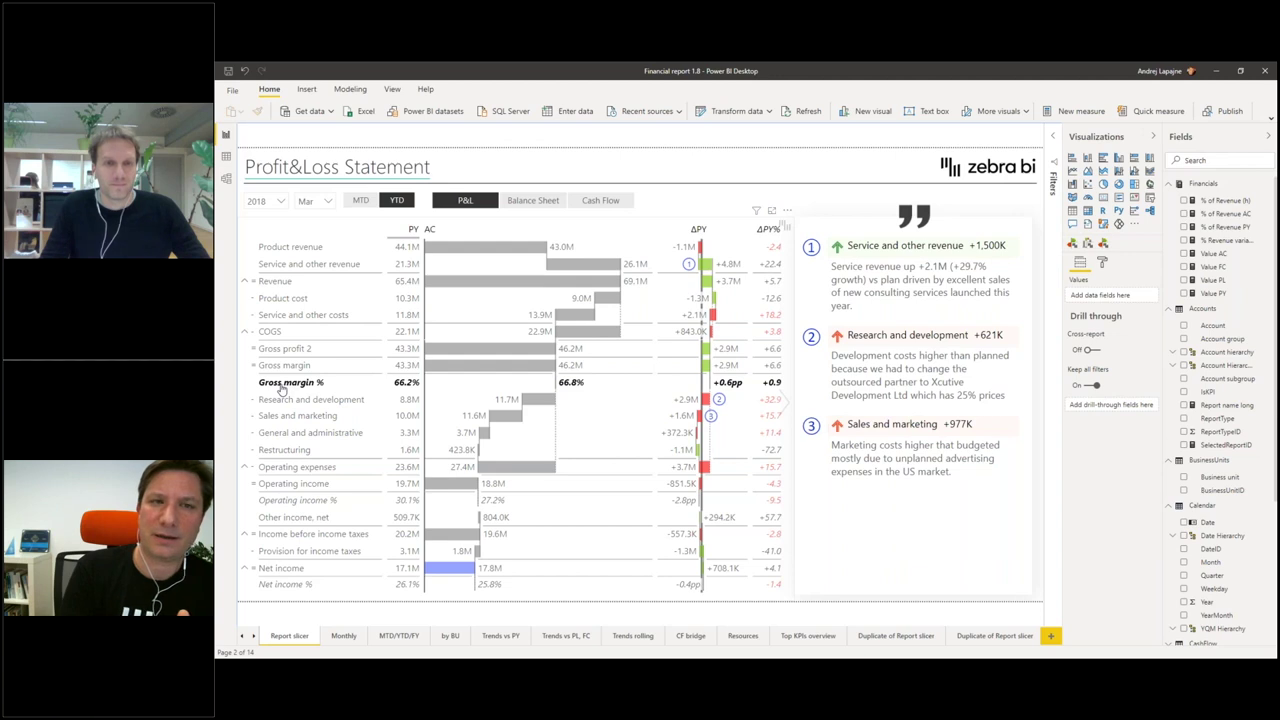
pyautogui.click(300, 349)
pyautogui.click(356, 262)
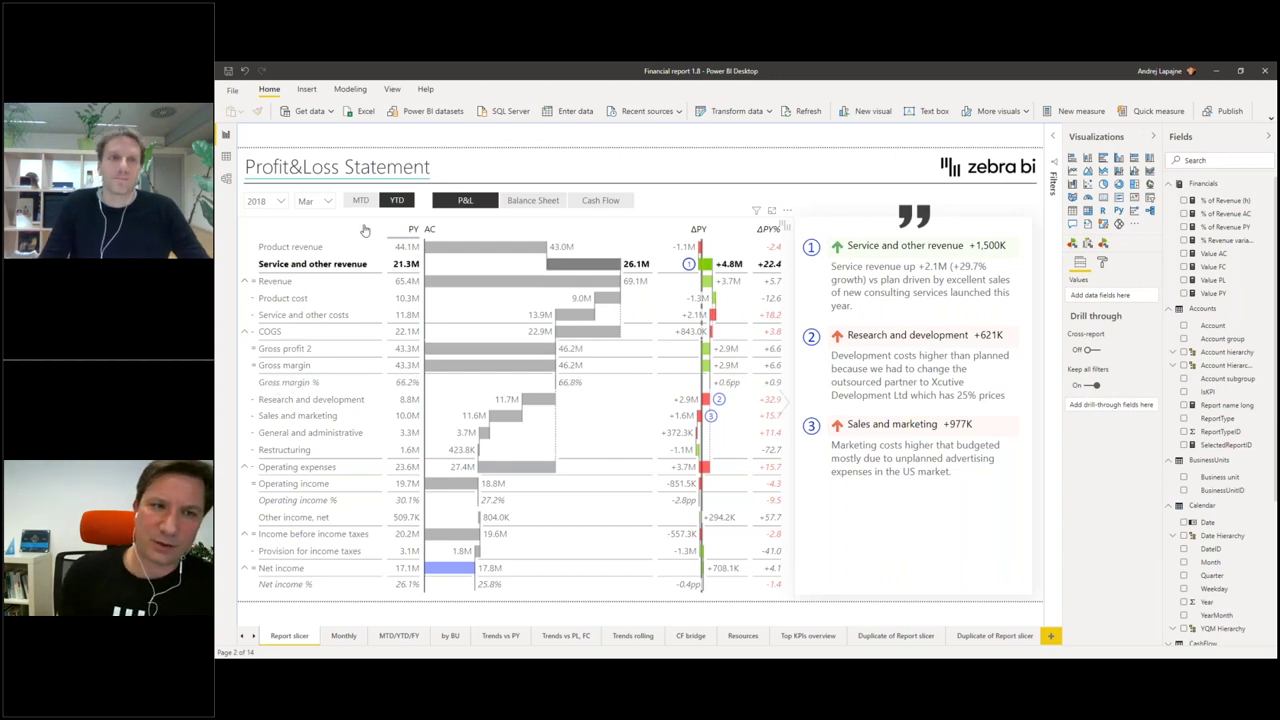
pyautogui.click(367, 227)
pyautogui.click(367, 227)
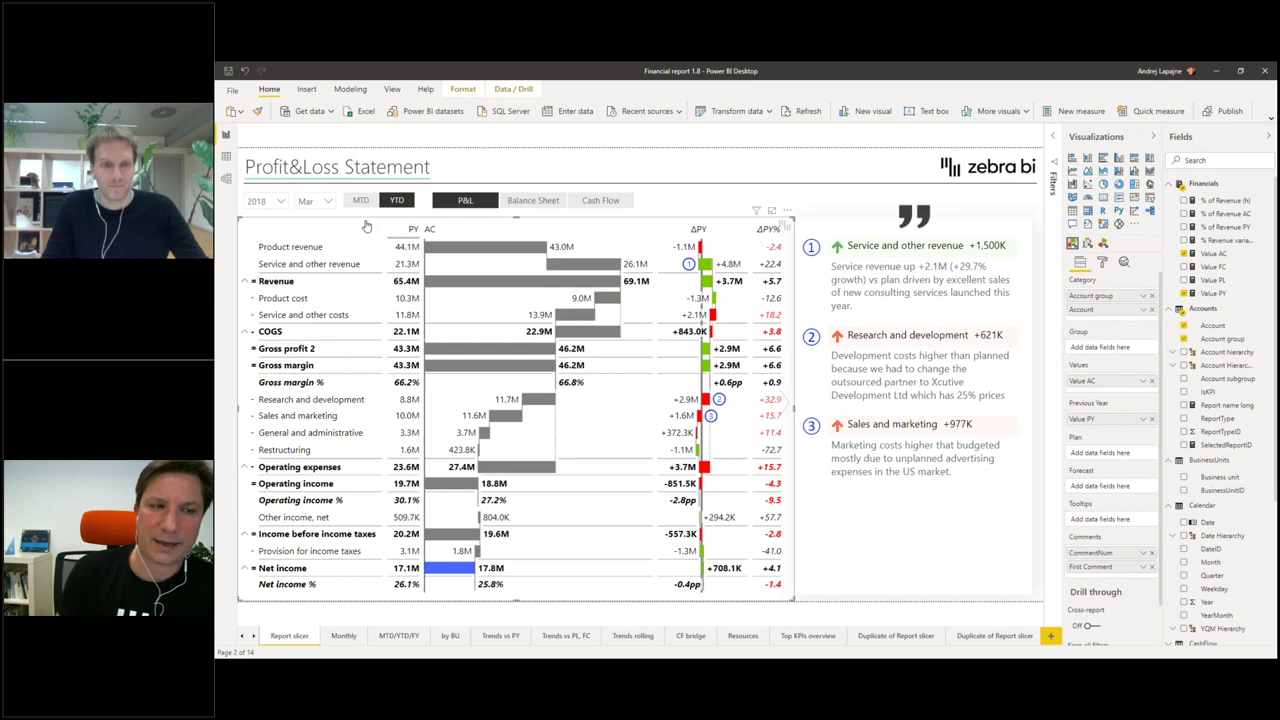
# Step: Examine the Gross margin % row alongside Gross margin and Gross profit 2 by highlighting them in the P&L table
pyautogui.click(300, 314)
pyautogui.click(300, 381)
pyautogui.click(296, 365)
pyautogui.click(293, 349)
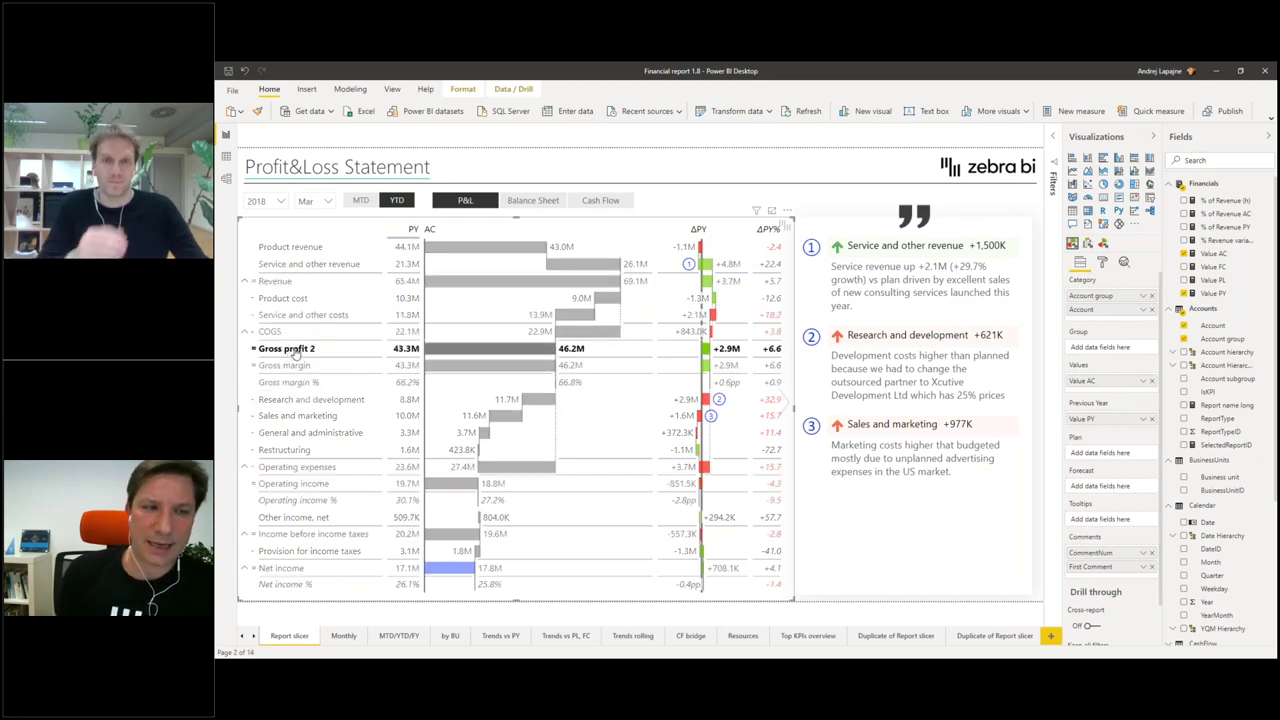
pyautogui.click(296, 383)
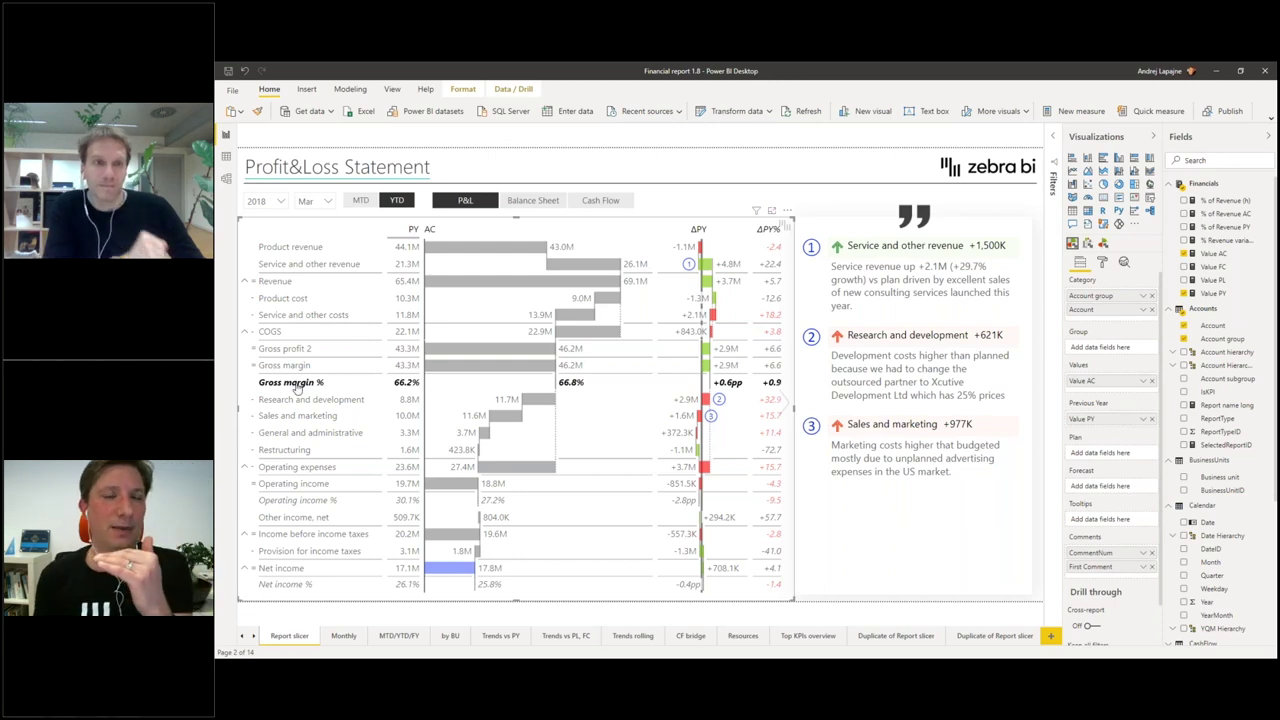
pyautogui.click(296, 385)
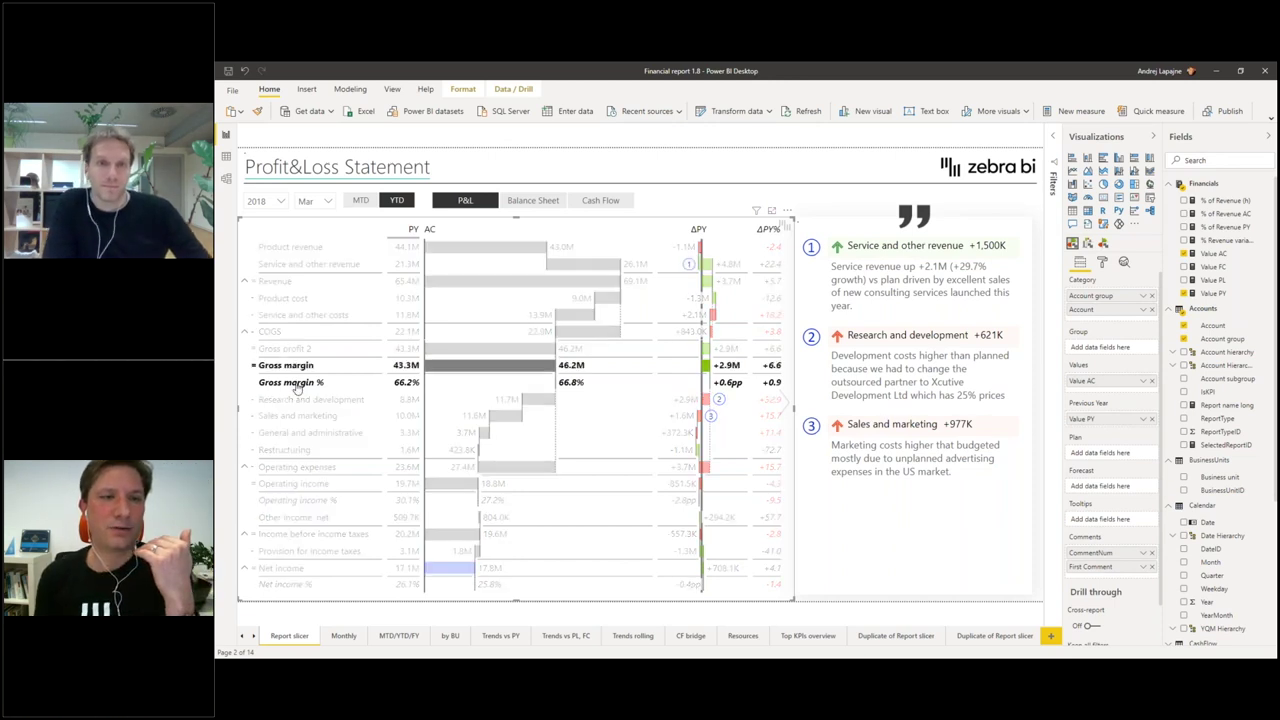
pyautogui.click(296, 385)
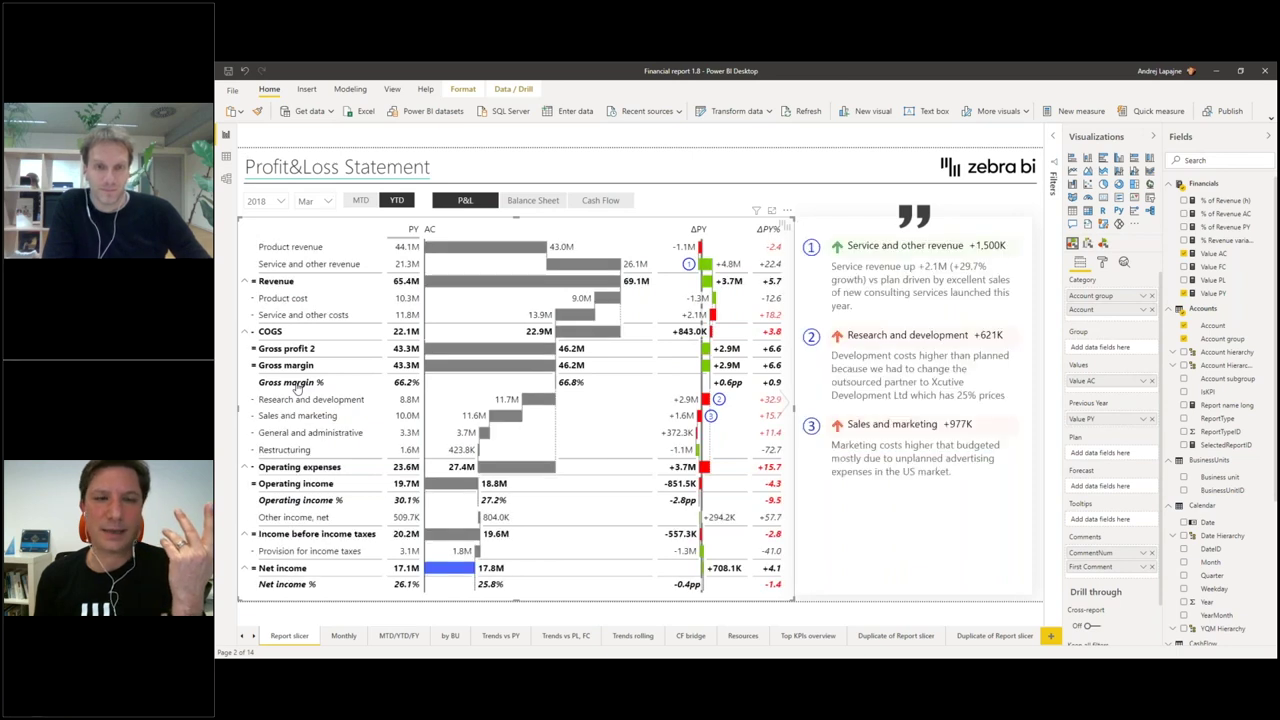
pyautogui.click(293, 349)
pyautogui.click(293, 349)
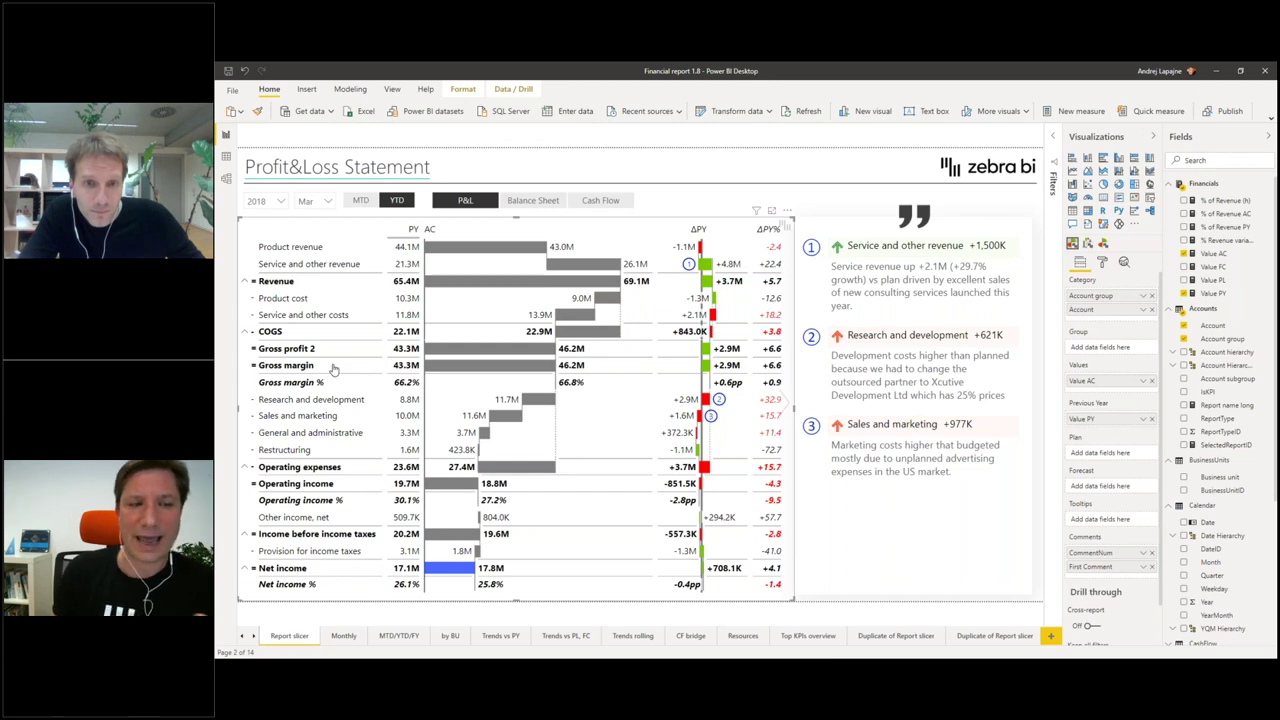
pyautogui.click(294, 386)
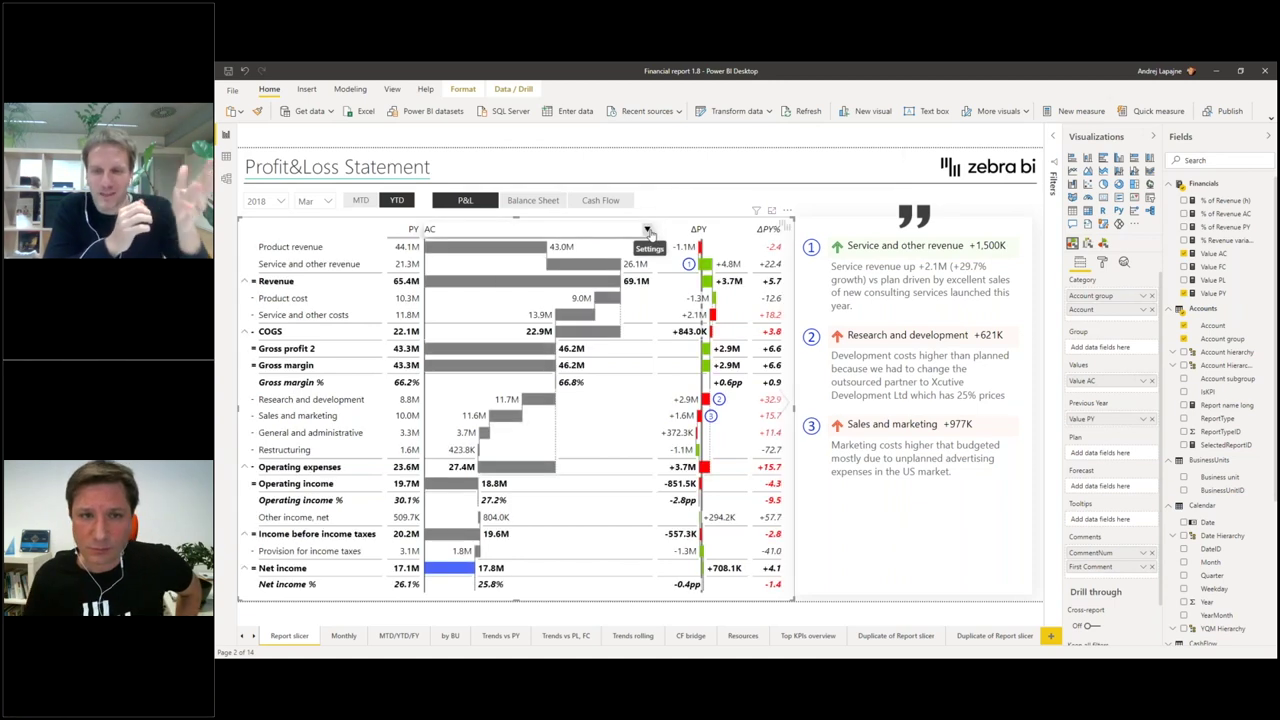
# Step: Try a bar chart for the AC column, settle on plain numbers, and deselect the table
pyautogui.click(430, 229)
pyautogui.click(443, 297)
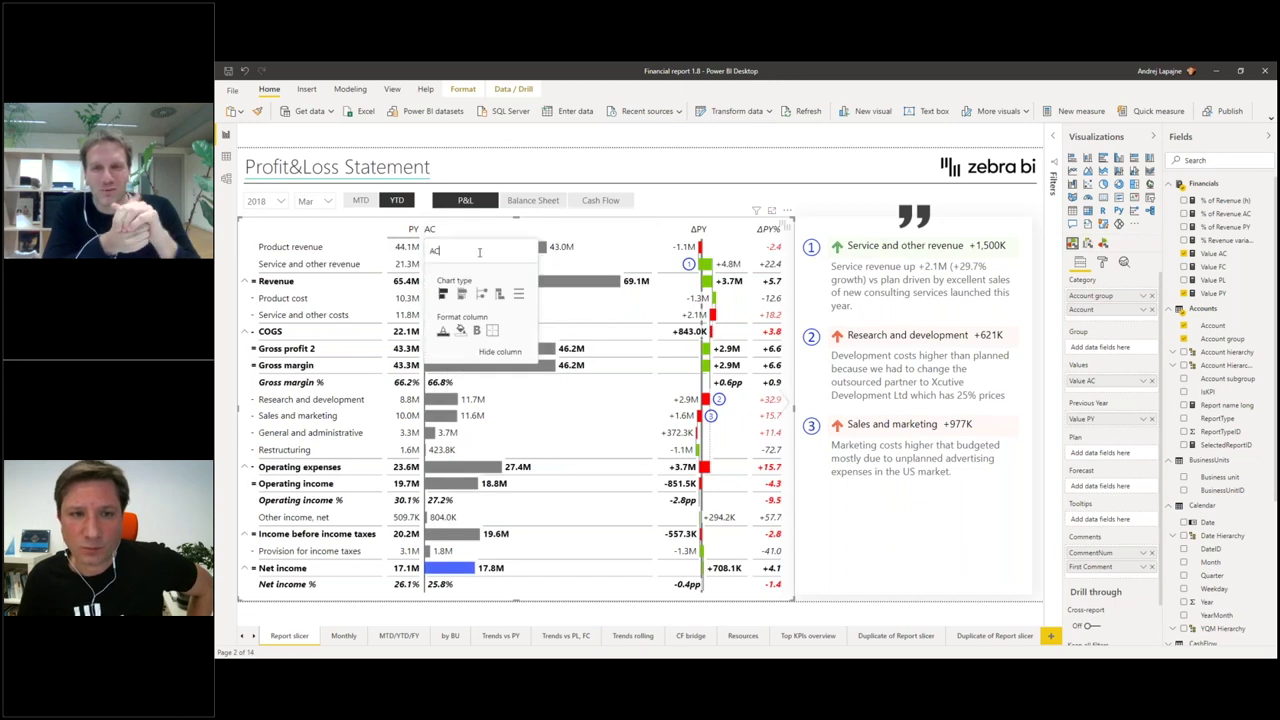
pyautogui.click(518, 294)
pyautogui.click(451, 230)
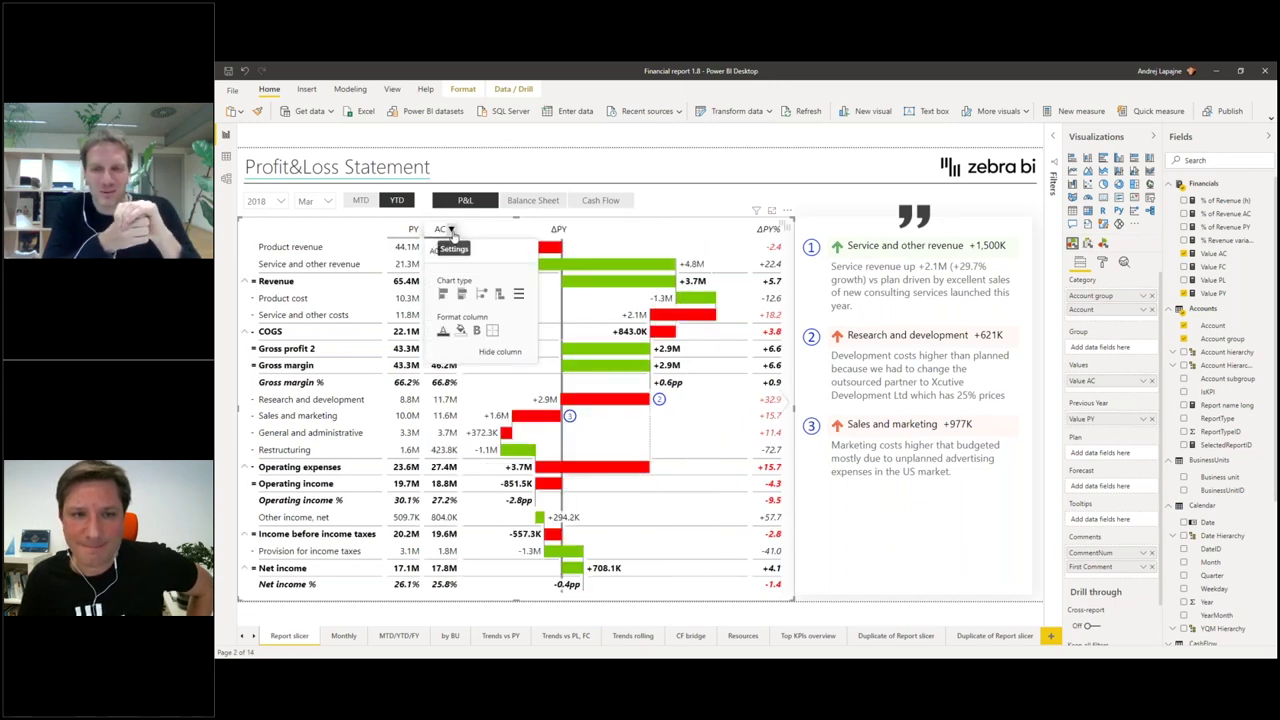
pyautogui.click(678, 206)
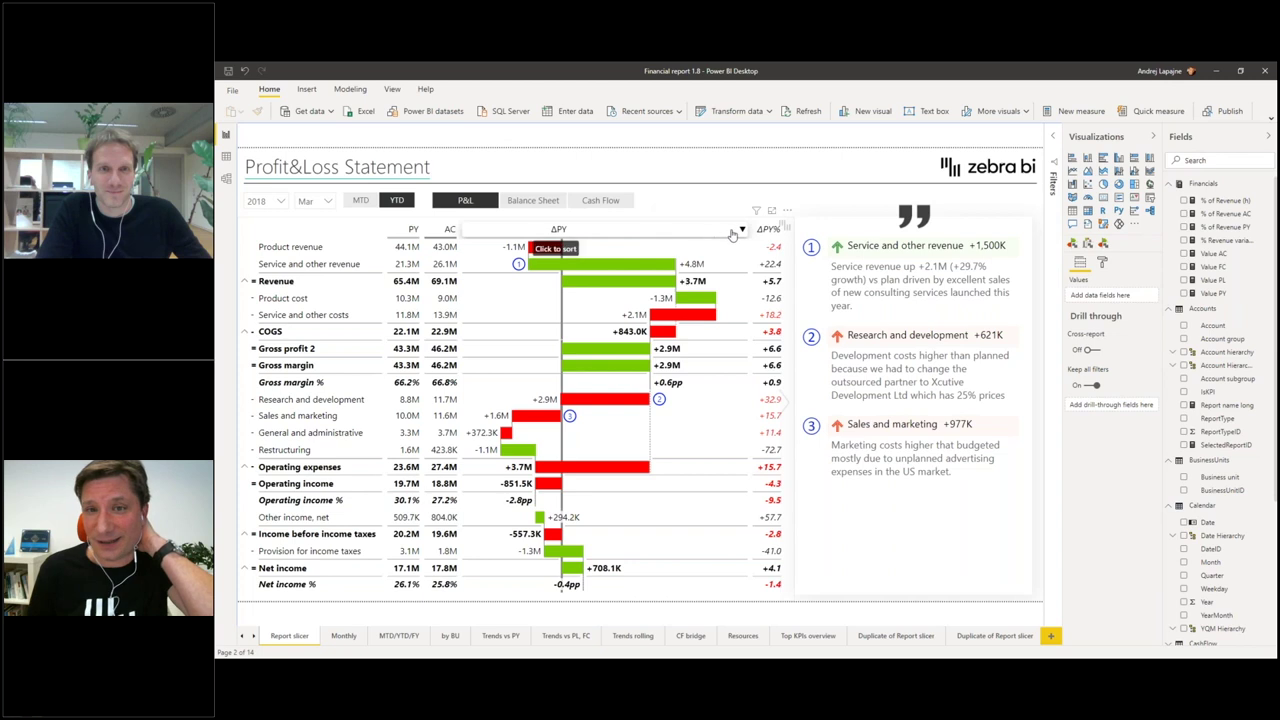
# Step: Examine the enlarged ΔPY waterfall with the Service and other revenue and Product revenue rows highlighted
pyautogui.click(608, 265)
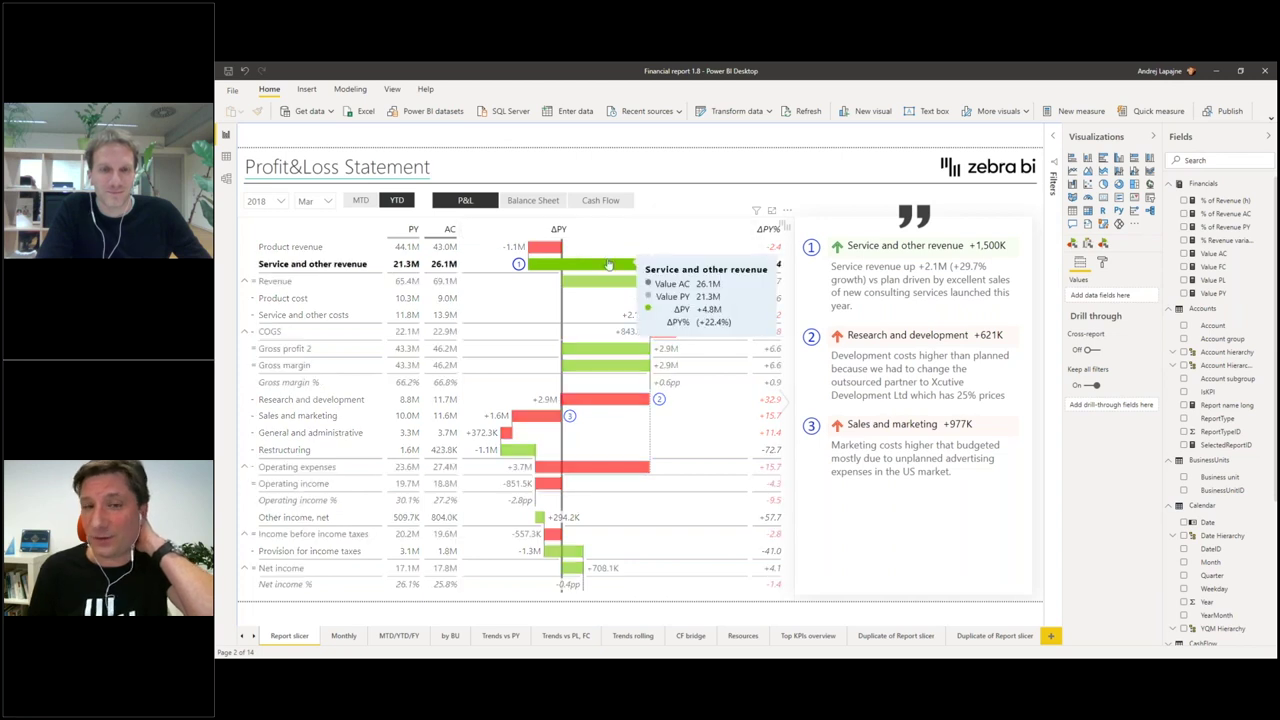
pyautogui.click(593, 246)
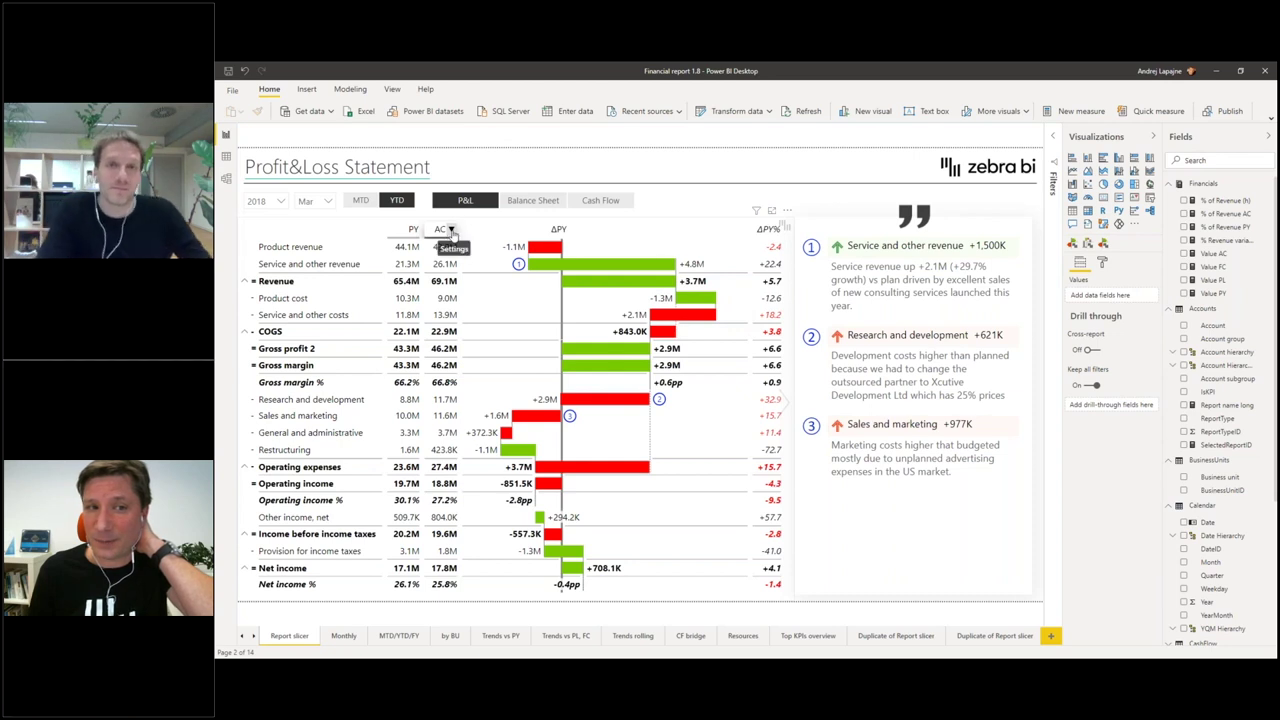
pyautogui.click(451, 230)
pyautogui.click(449, 231)
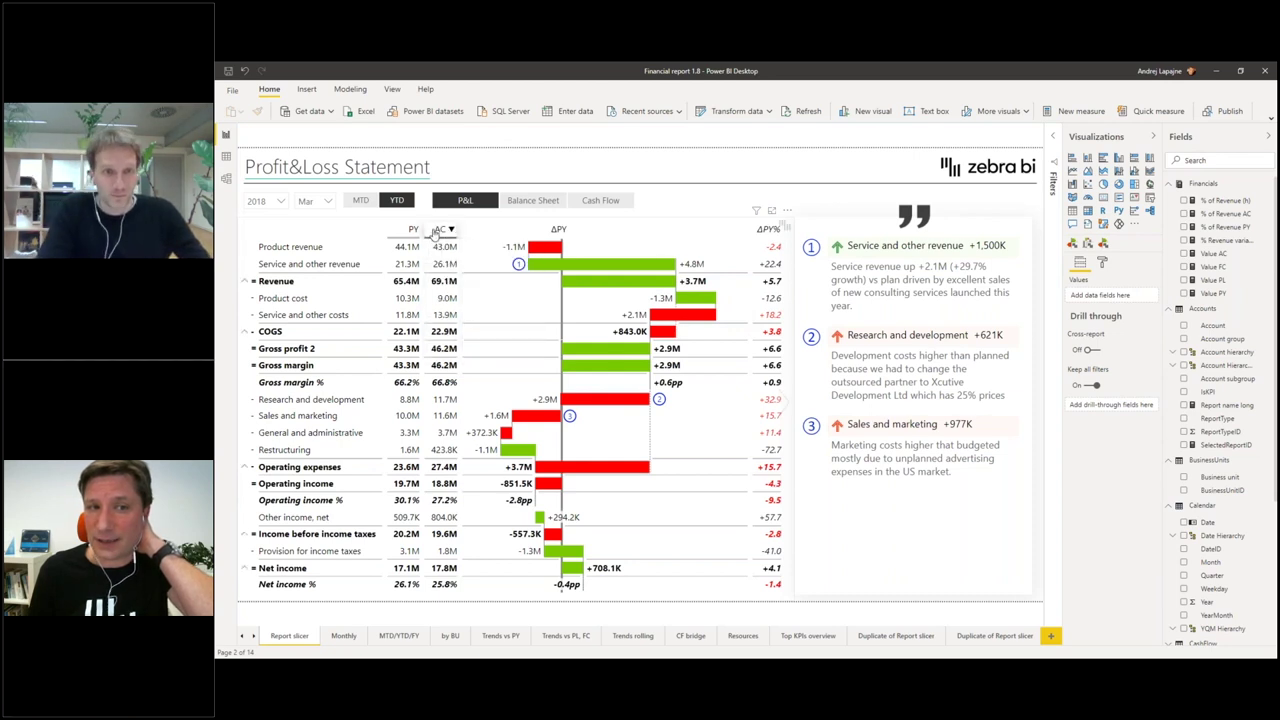
pyautogui.click(440, 244)
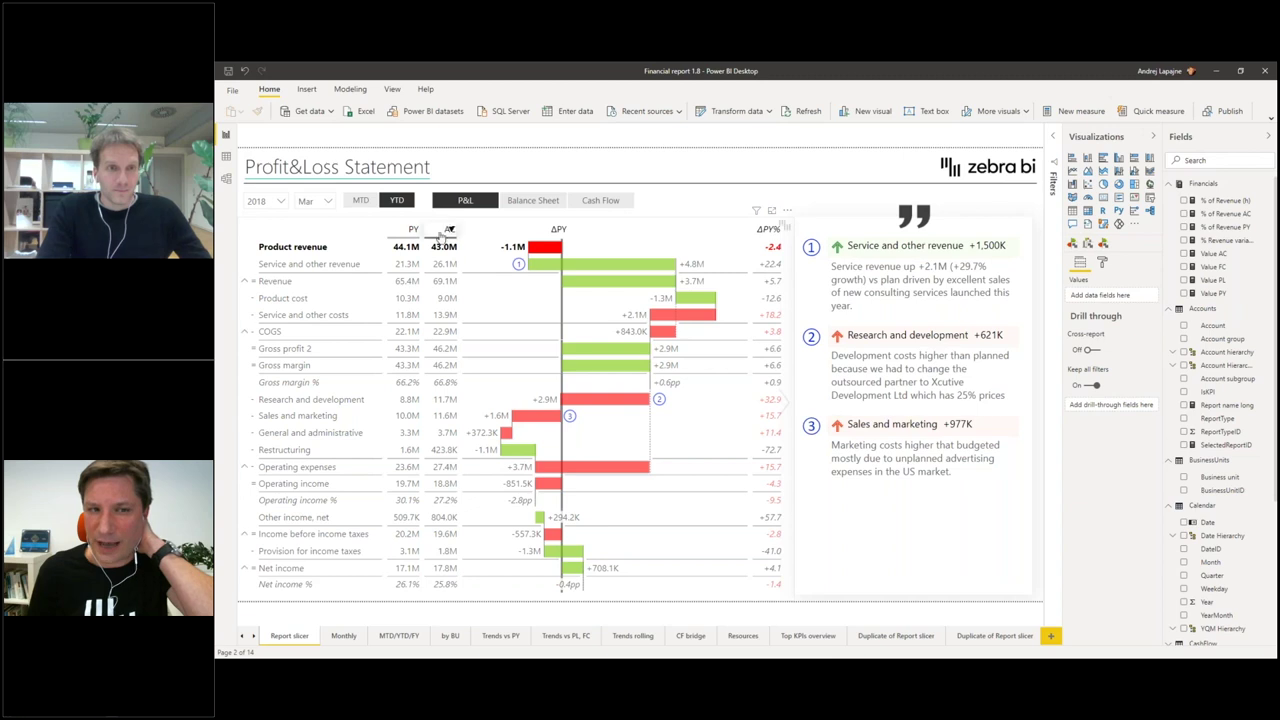
pyautogui.click(444, 234)
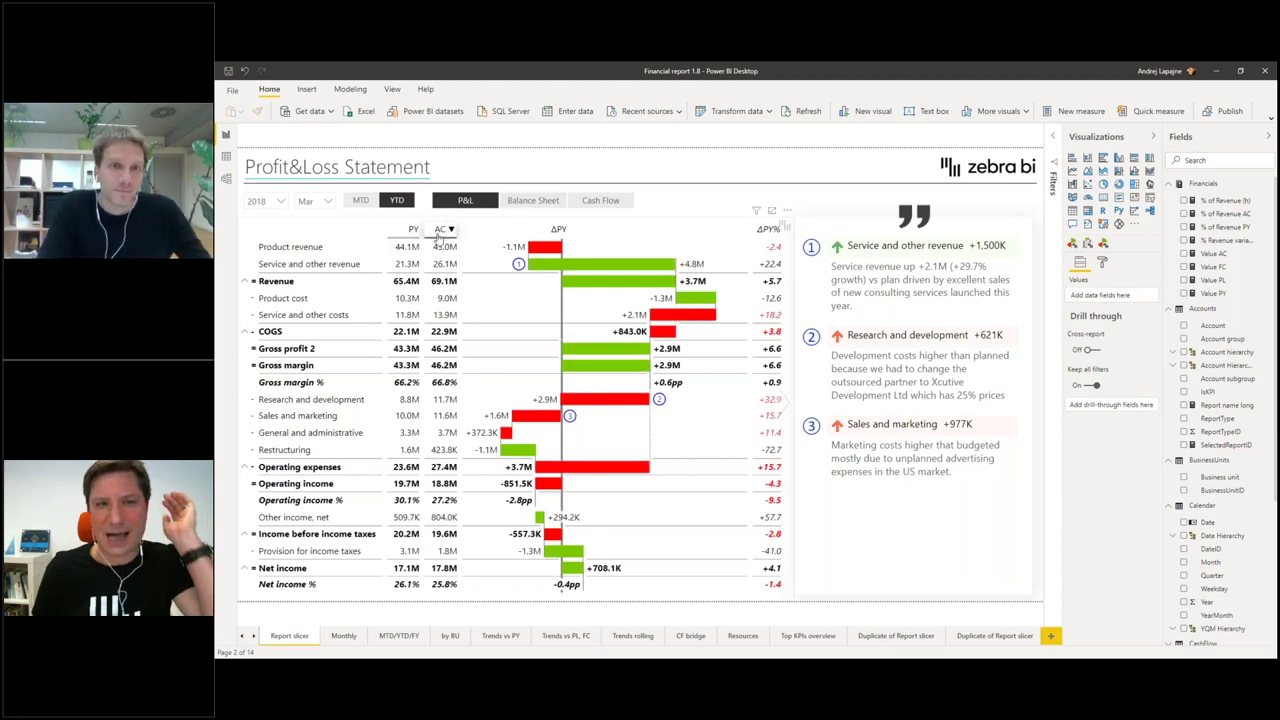
pyautogui.click(442, 245)
pyautogui.click(448, 246)
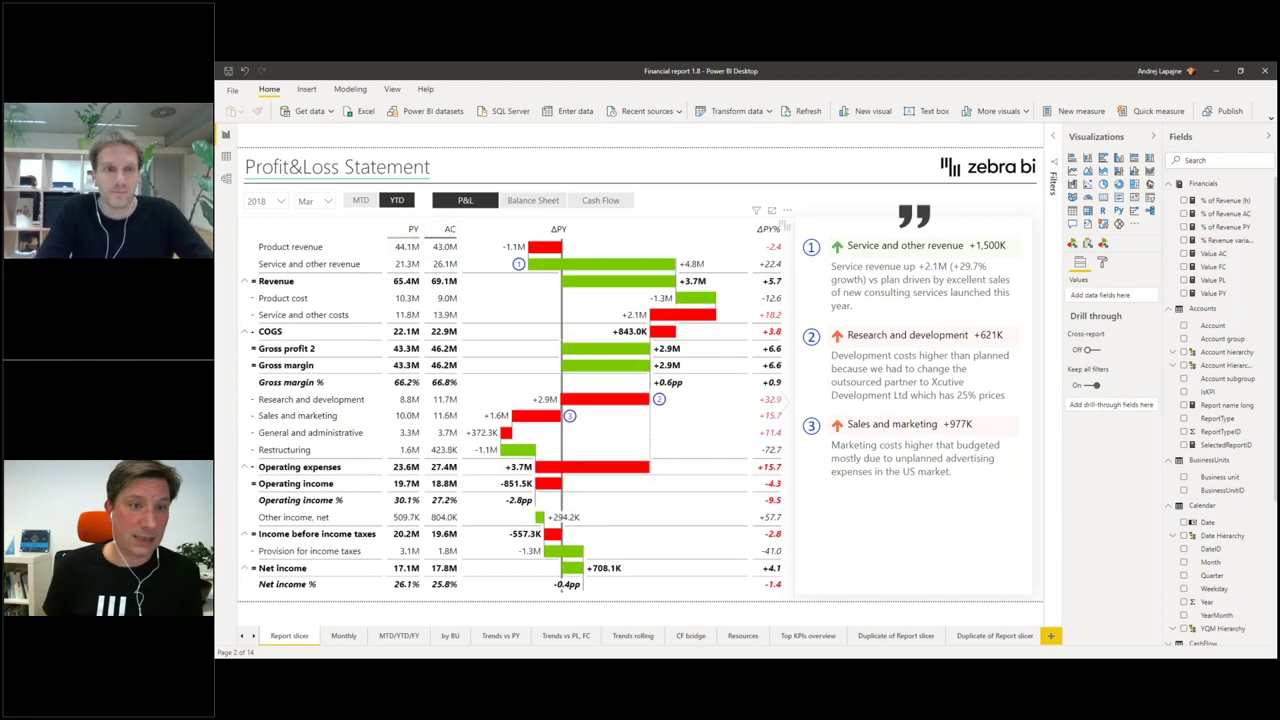
# Step: Set the AC column's chart type back to waterfall and highlight the Gross margin row
pyautogui.click(451, 231)
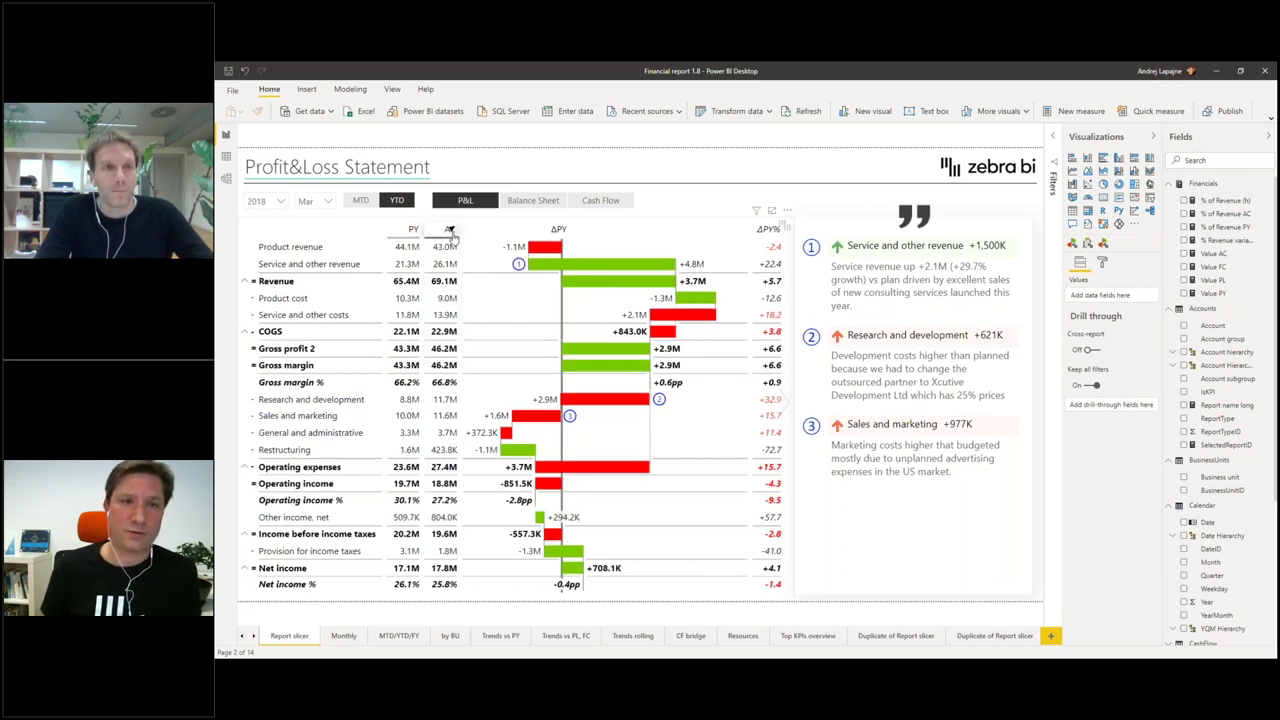
pyautogui.click(451, 231)
pyautogui.click(503, 299)
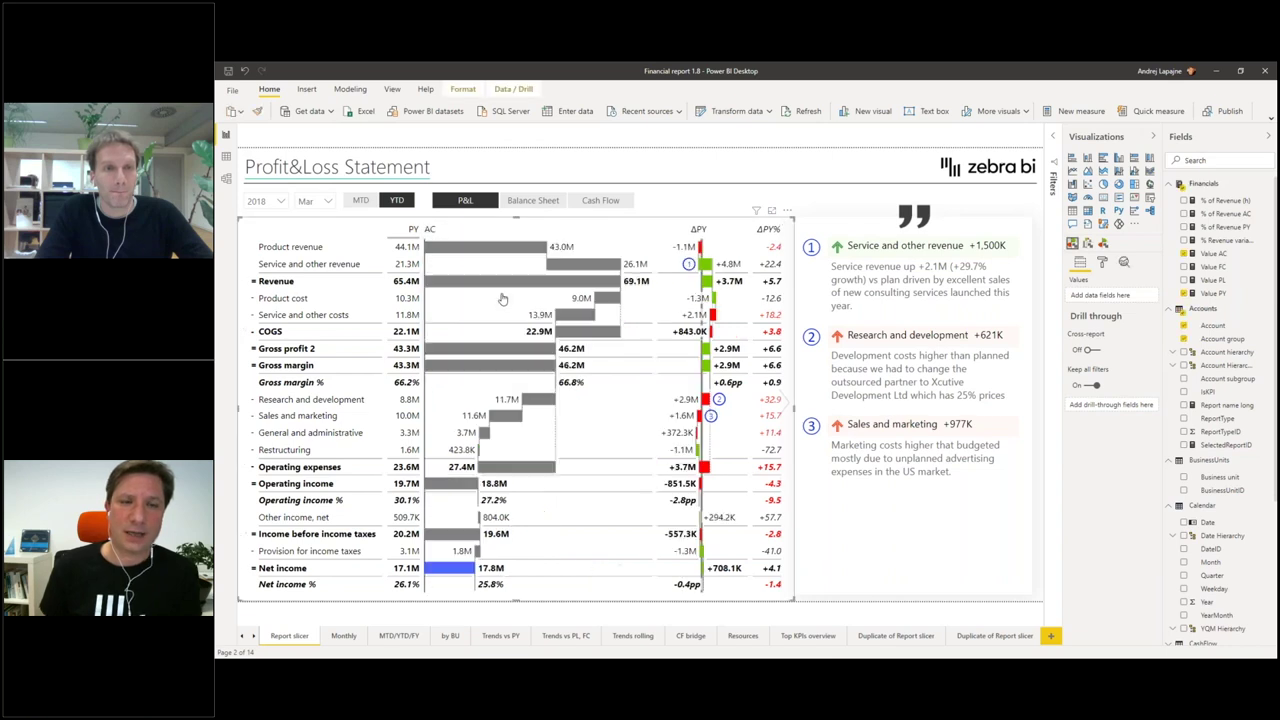
pyautogui.click(530, 365)
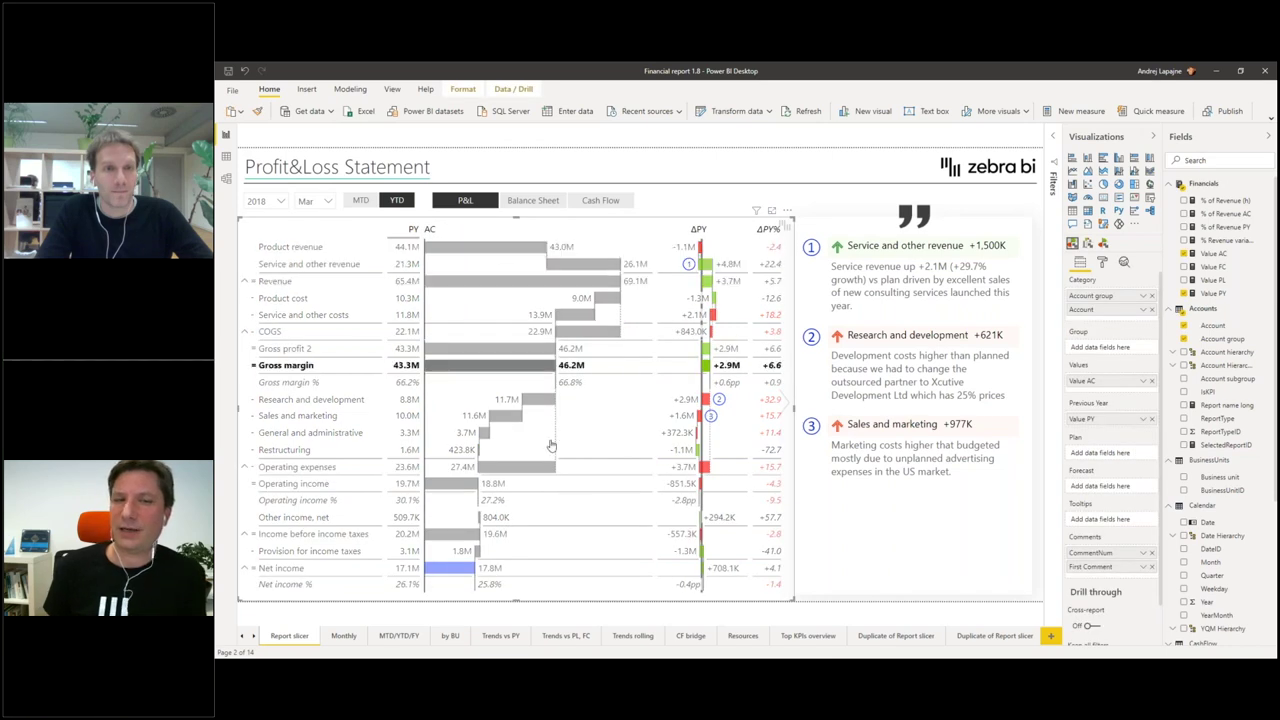
pyautogui.click(551, 445)
pyautogui.click(500, 365)
pyautogui.click(500, 365)
# Step: Change the PY column's chart type to waterfall so it is charted like the AC column
pyautogui.click(413, 231)
pyautogui.click(413, 231)
pyautogui.click(413, 231)
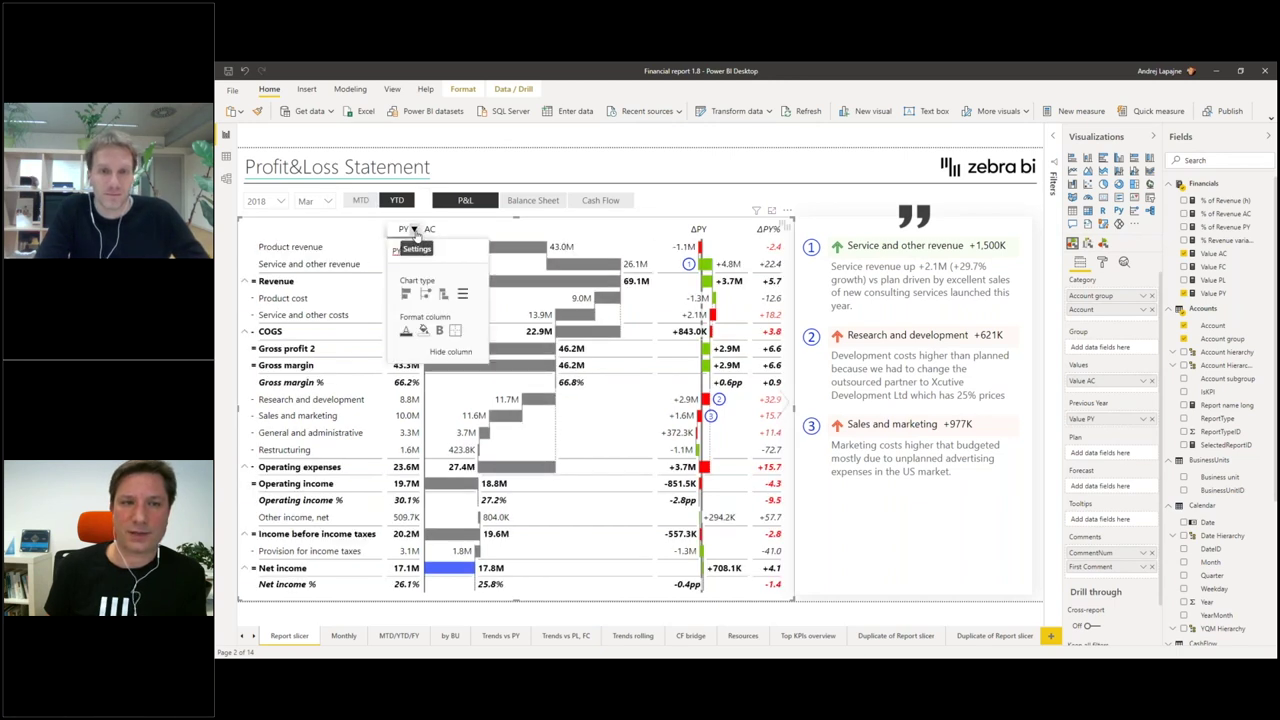
pyautogui.click(443, 295)
pyautogui.click(443, 297)
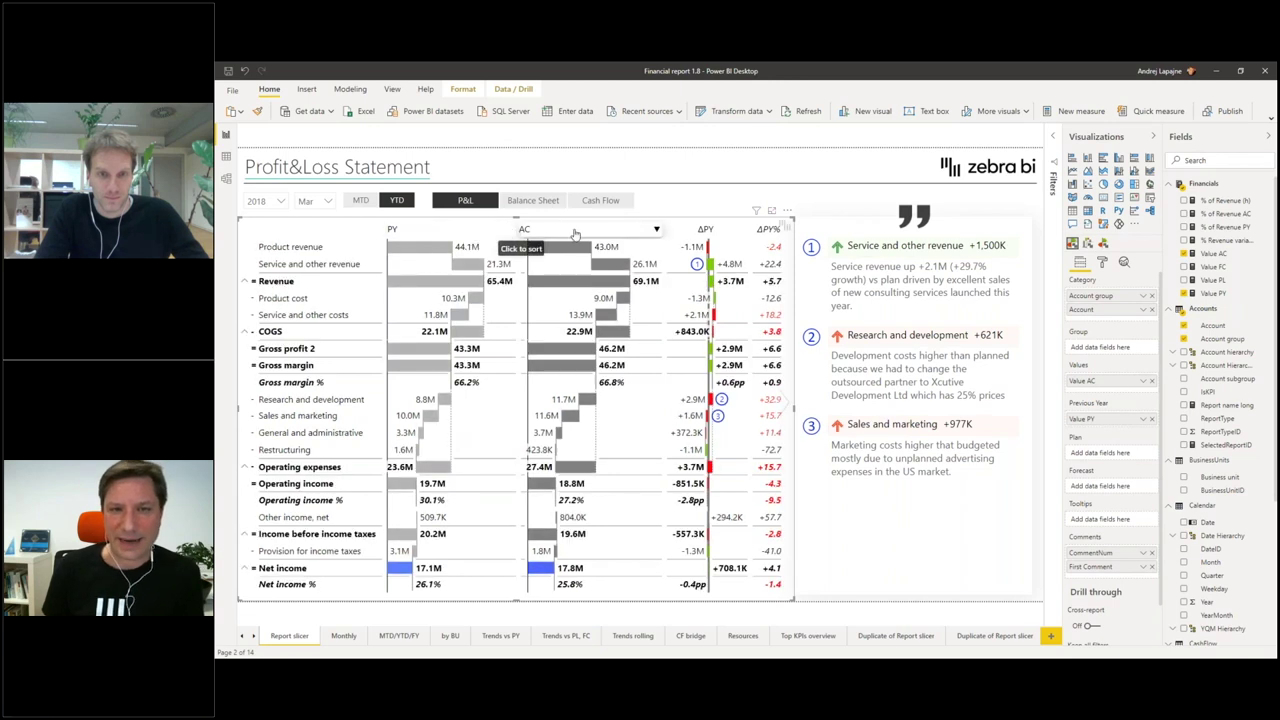
# Step: Return the PY column to plain numbers without a chart
pyautogui.click(511, 230)
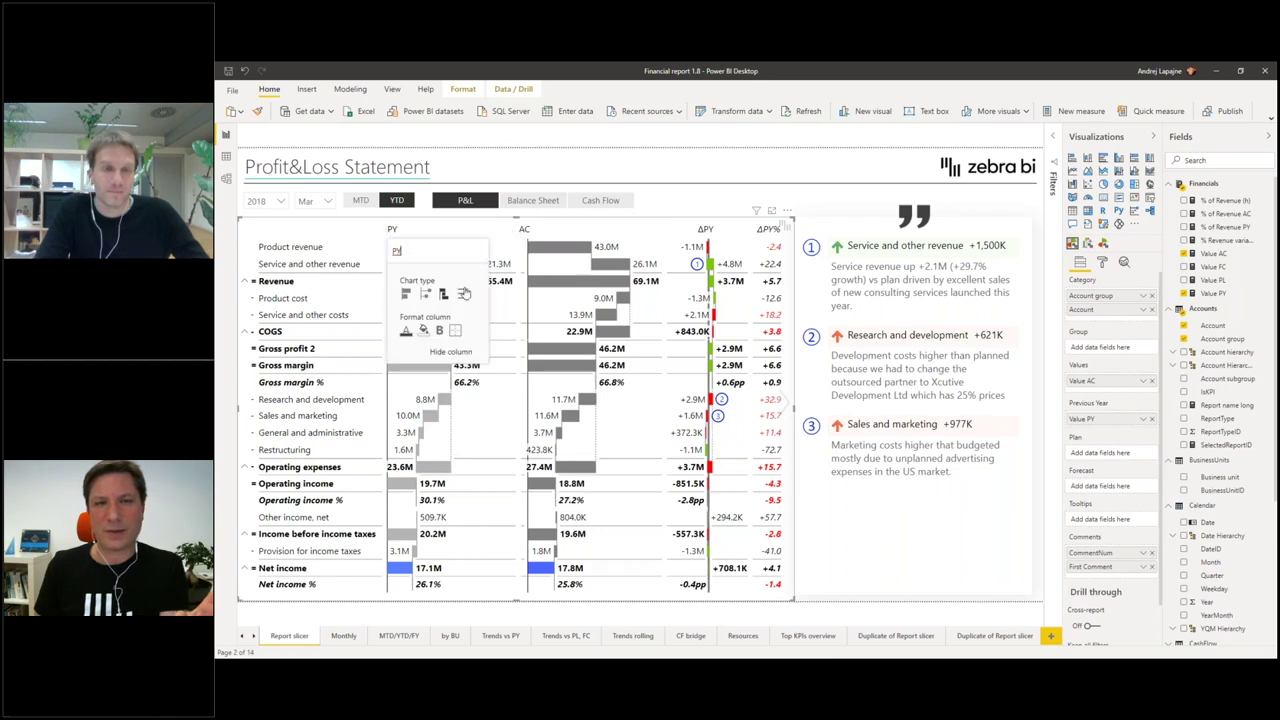
pyautogui.click(464, 293)
pyautogui.click(550, 258)
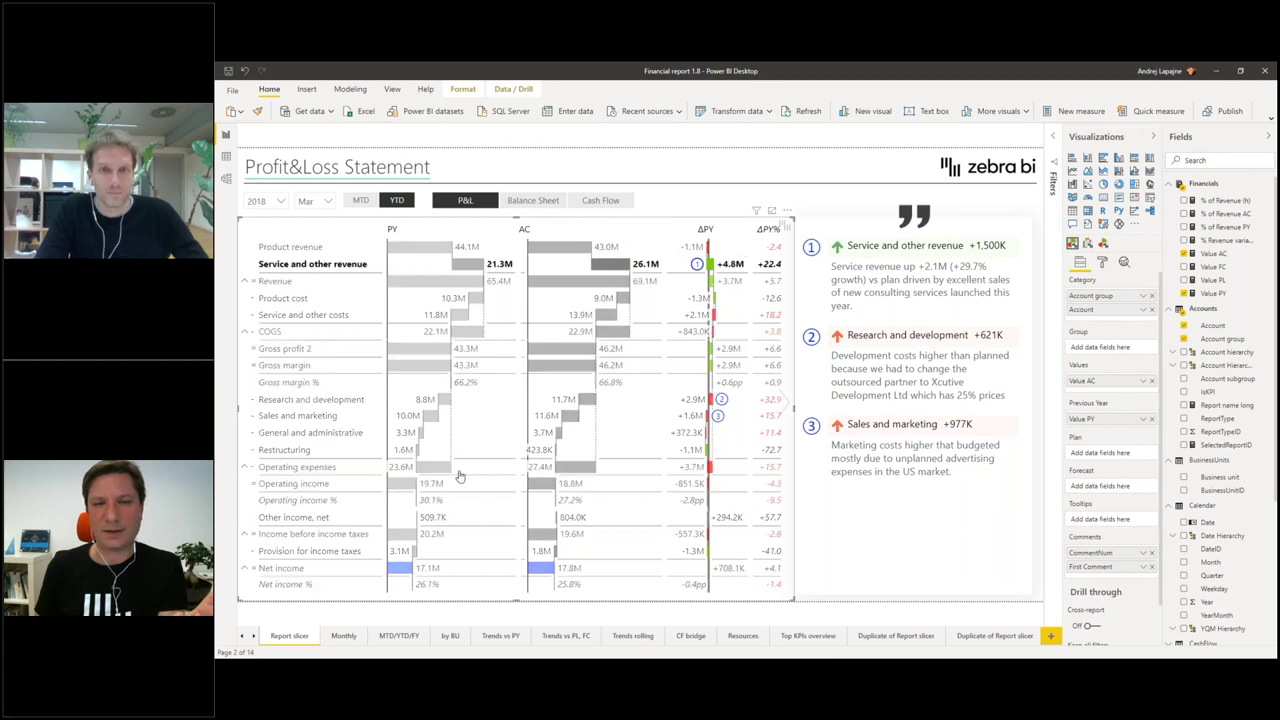
pyautogui.click(497, 235)
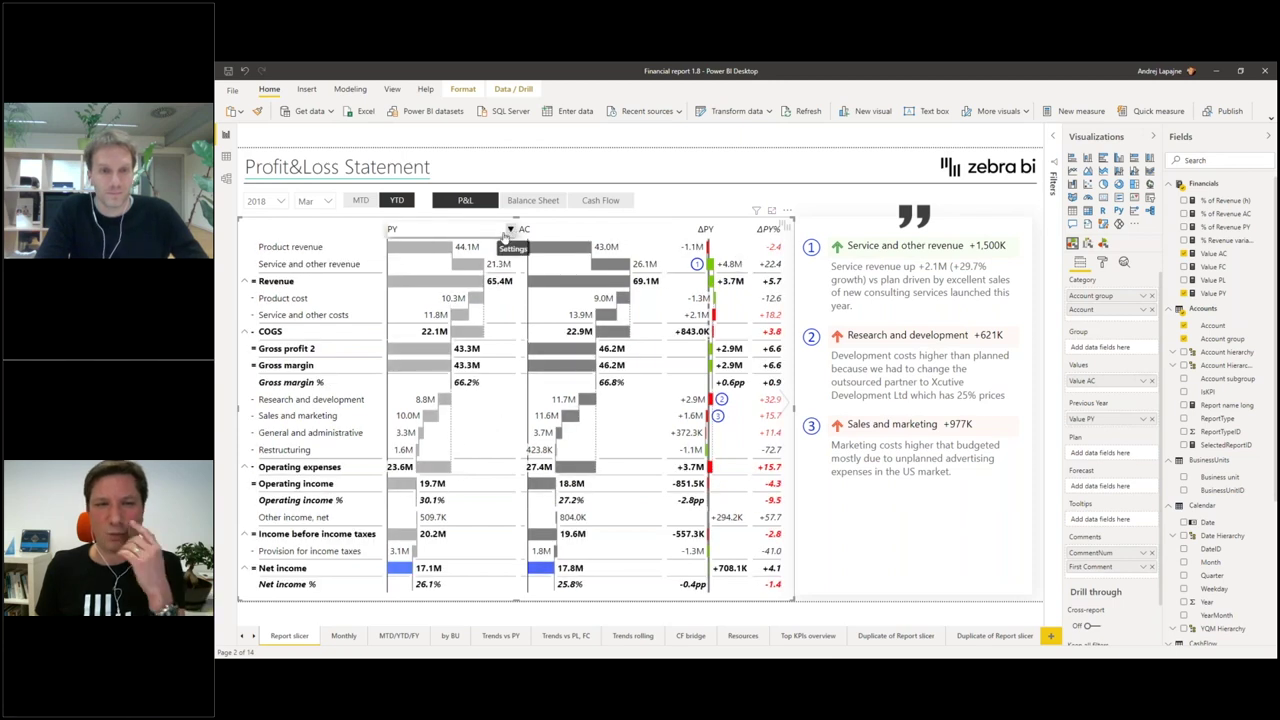
pyautogui.click(509, 230)
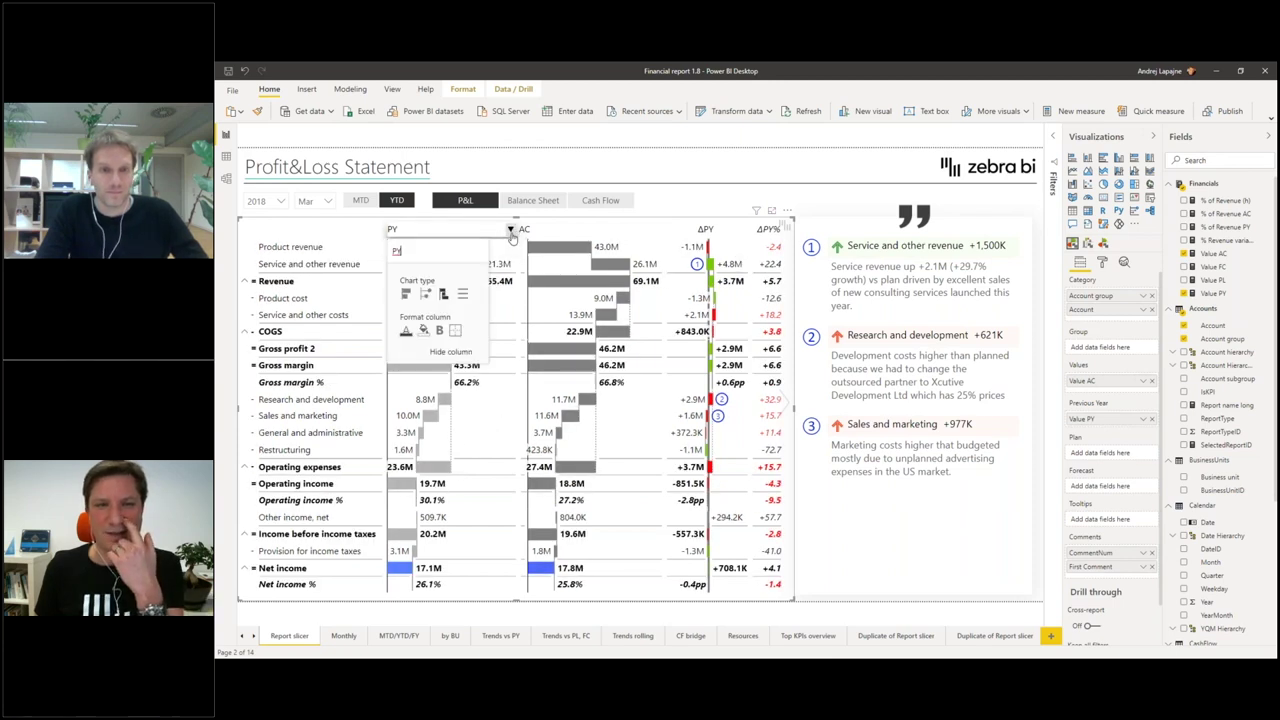
pyautogui.click(462, 294)
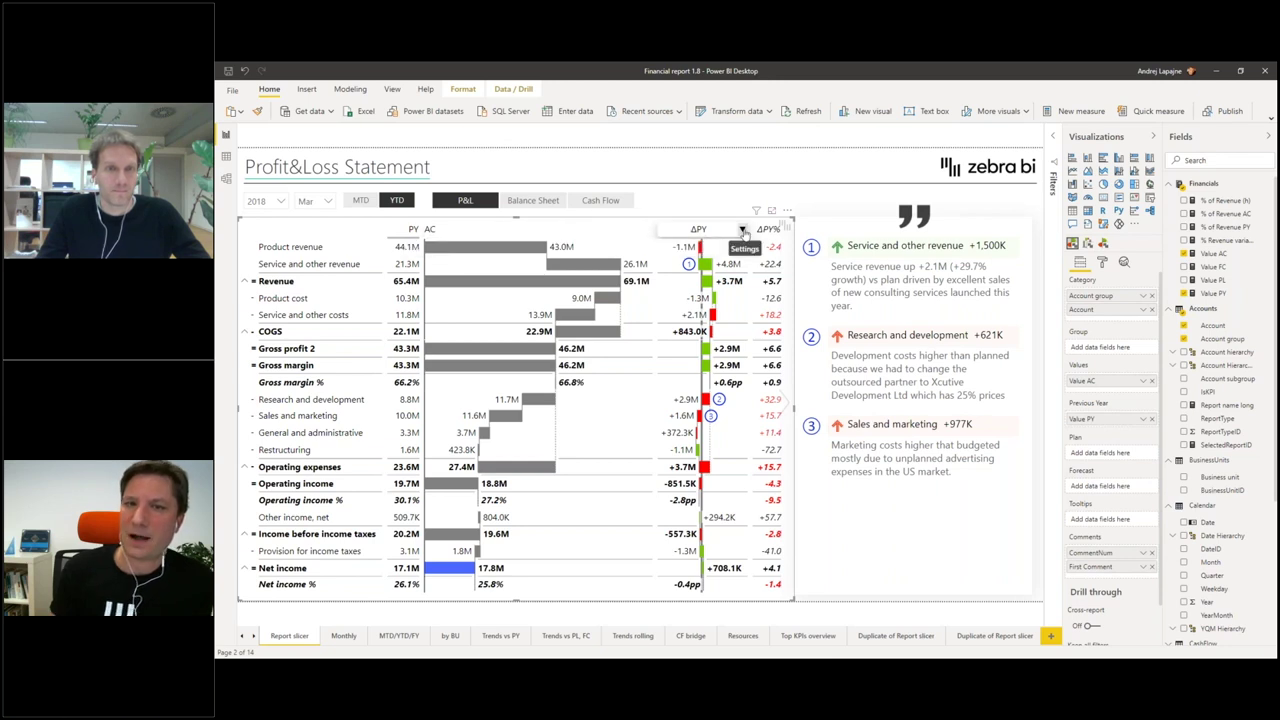
# Step: Chart the ΔPY column as plain bars from a common axis and highlight the Product revenue and COGS rows
pyautogui.click(743, 231)
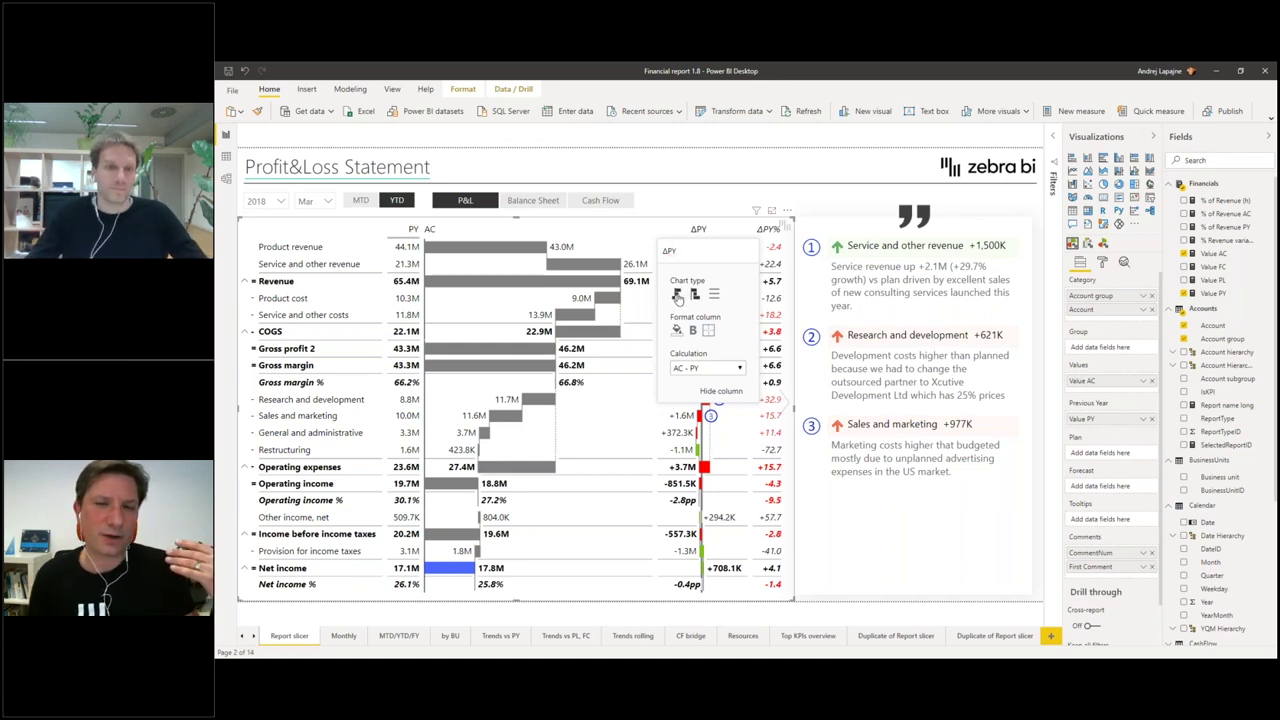
pyautogui.click(677, 296)
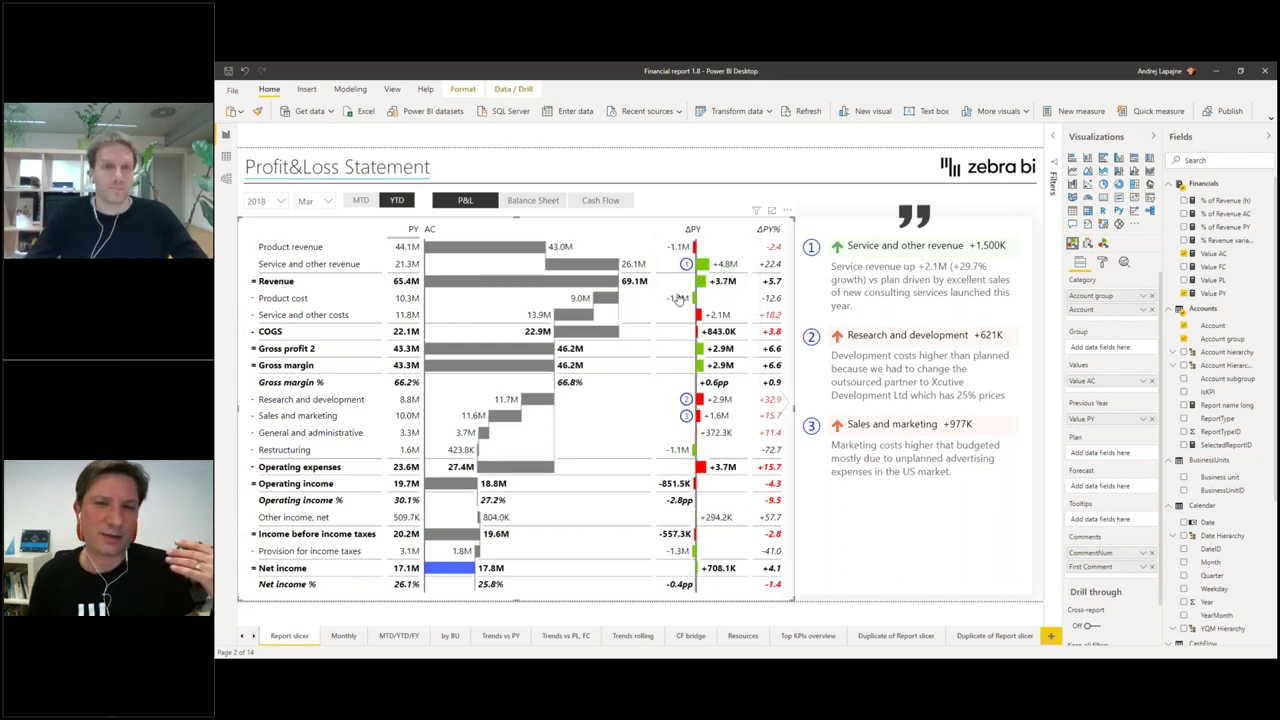
pyautogui.click(705, 250)
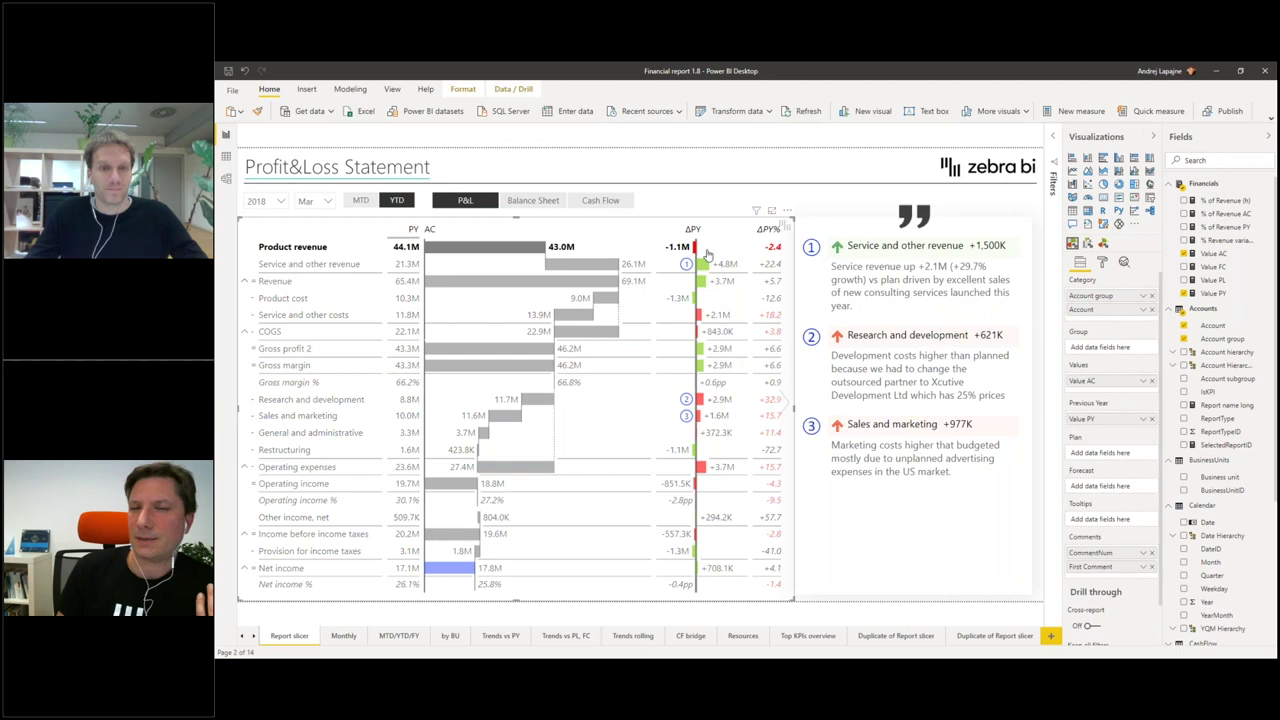
pyautogui.click(706, 252)
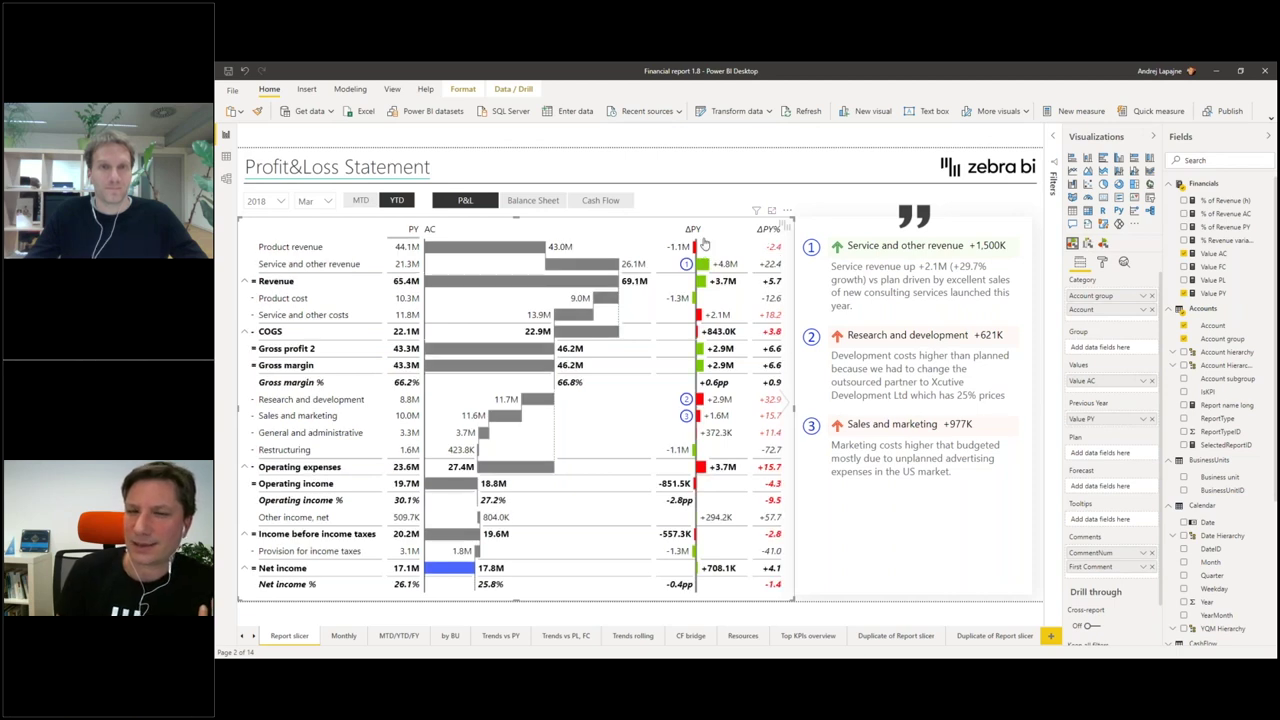
pyautogui.click(705, 249)
pyautogui.click(704, 264)
pyautogui.click(706, 334)
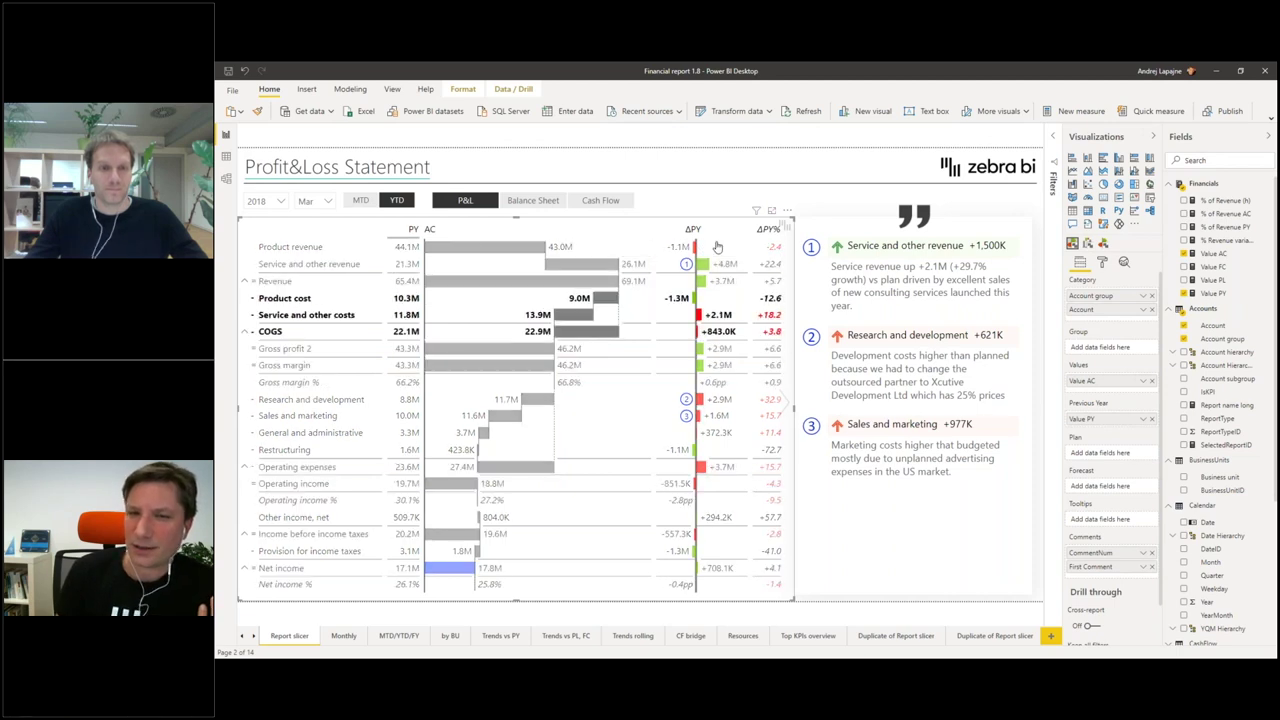
# Step: Set the ΔPY column's chart type back to waterfall
pyautogui.click(718, 240)
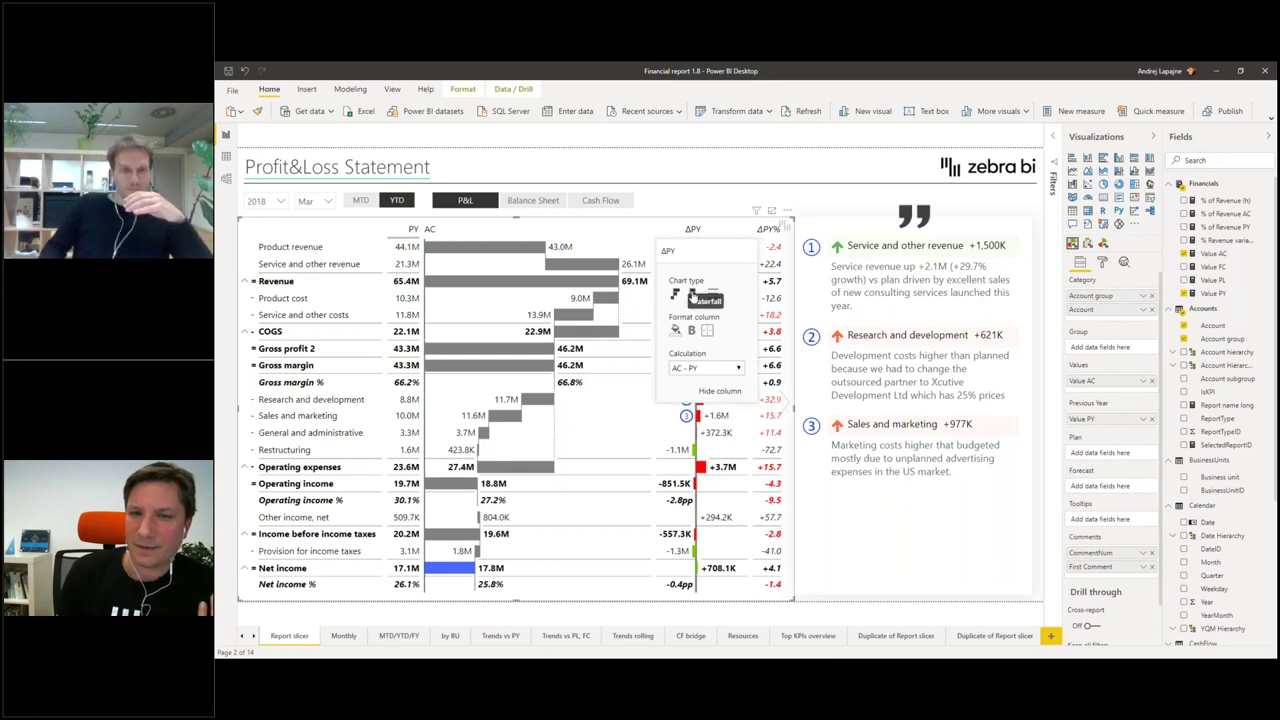
pyautogui.click(693, 293)
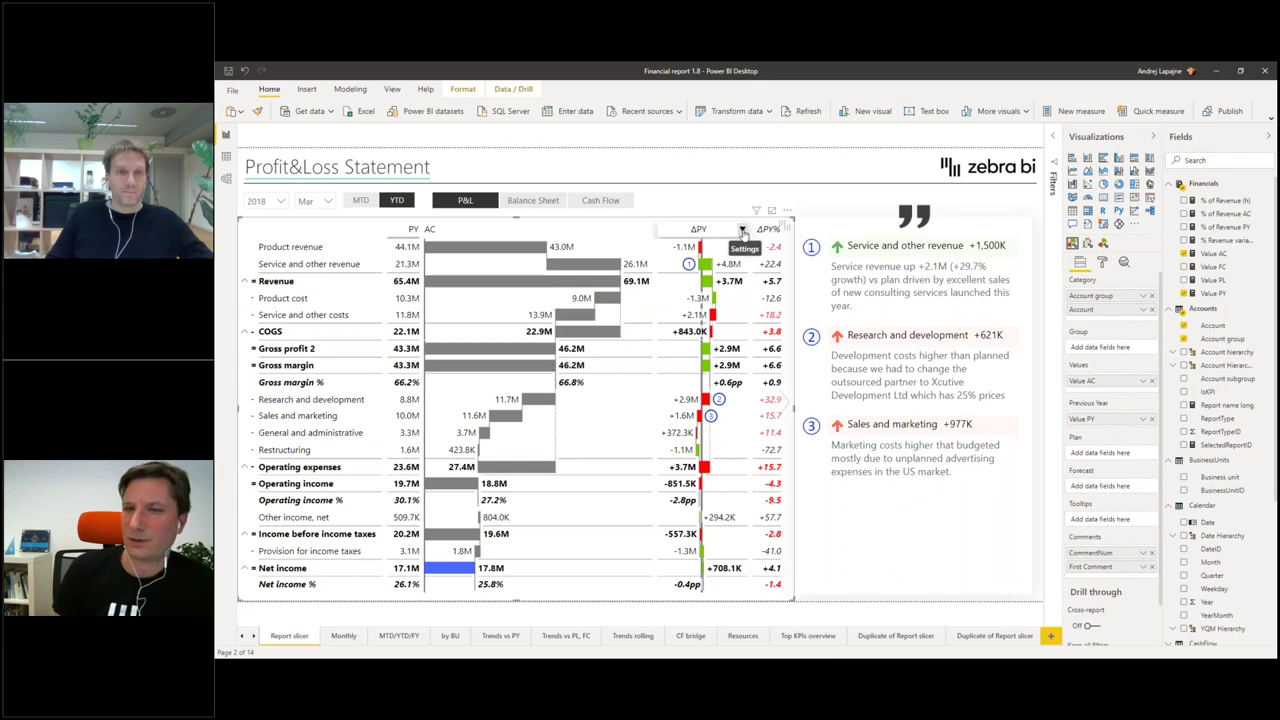
# Step: Switch the ΔPY column from waterfall to plain variance bars once more and deselect the table
pyautogui.click(742, 231)
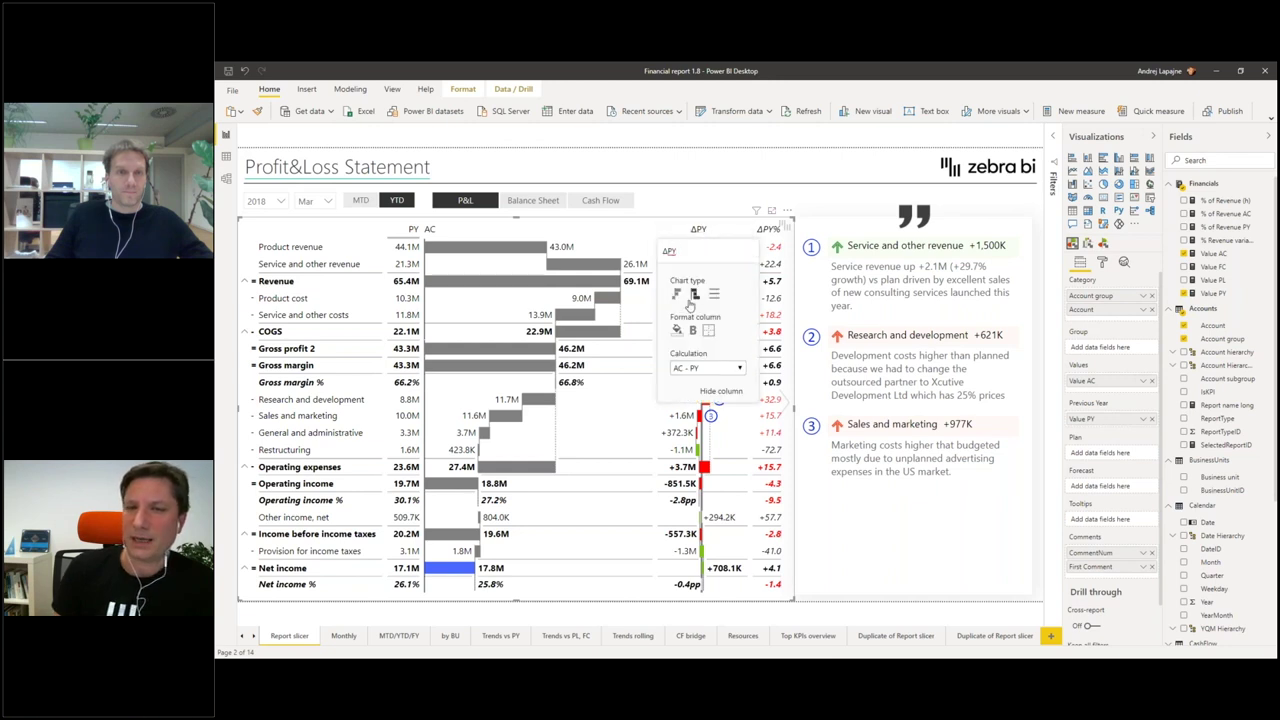
pyautogui.click(677, 296)
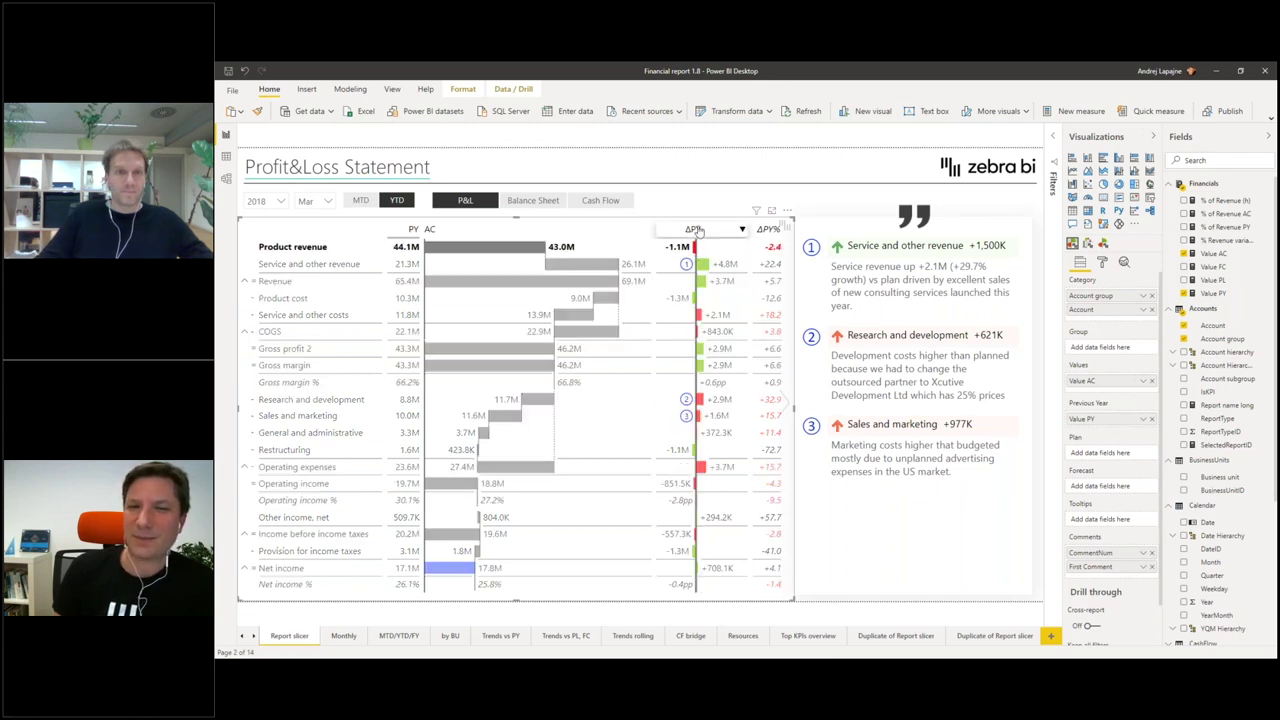
pyautogui.click(707, 203)
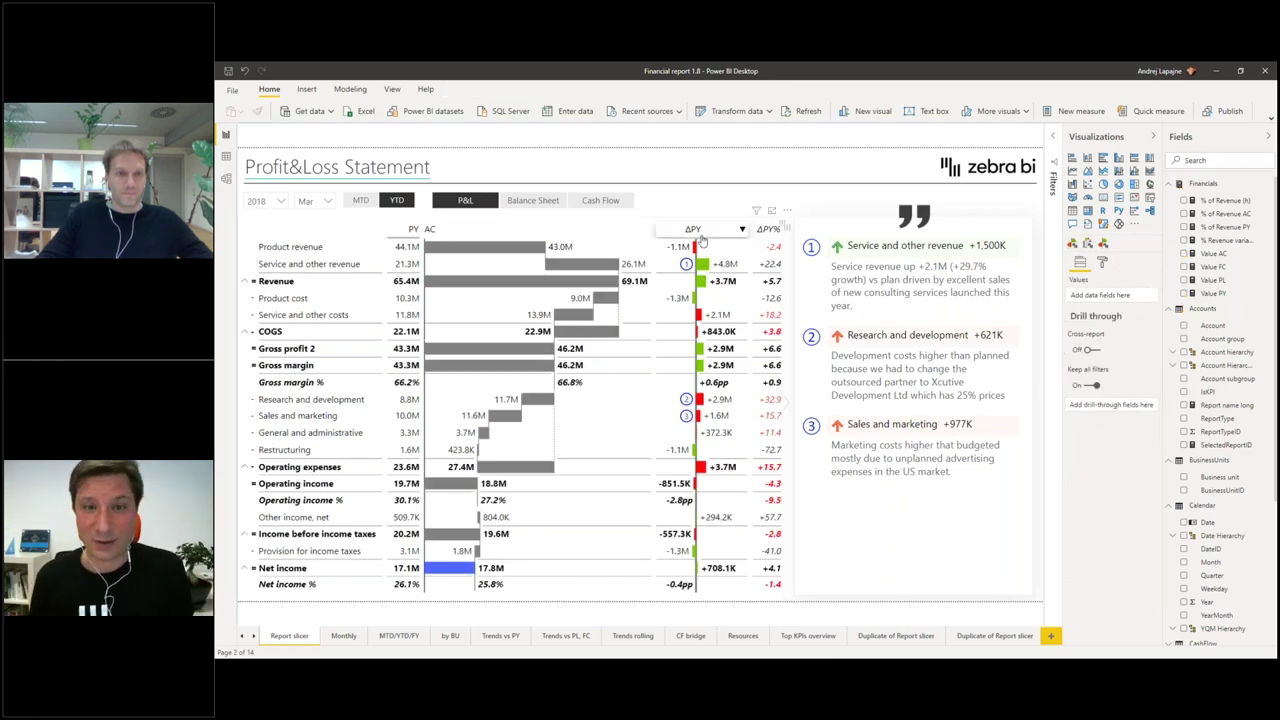
# Step: Highlight the Product revenue, COGS and Research and development rows in turn to compare the AC waterfall with the ΔPY bars
pyautogui.click(566, 250)
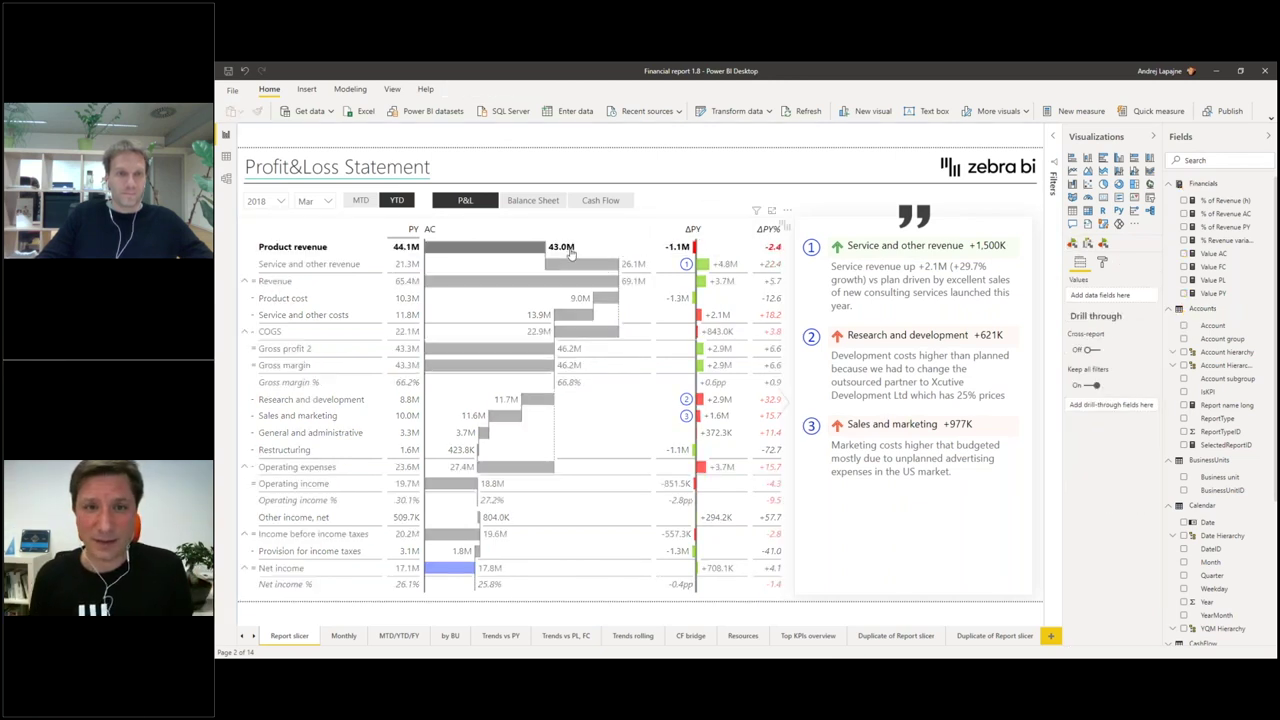
pyautogui.click(607, 298)
pyautogui.keyDown('ctrl'); pyautogui.click(617, 318); pyautogui.keyUp('ctrl')
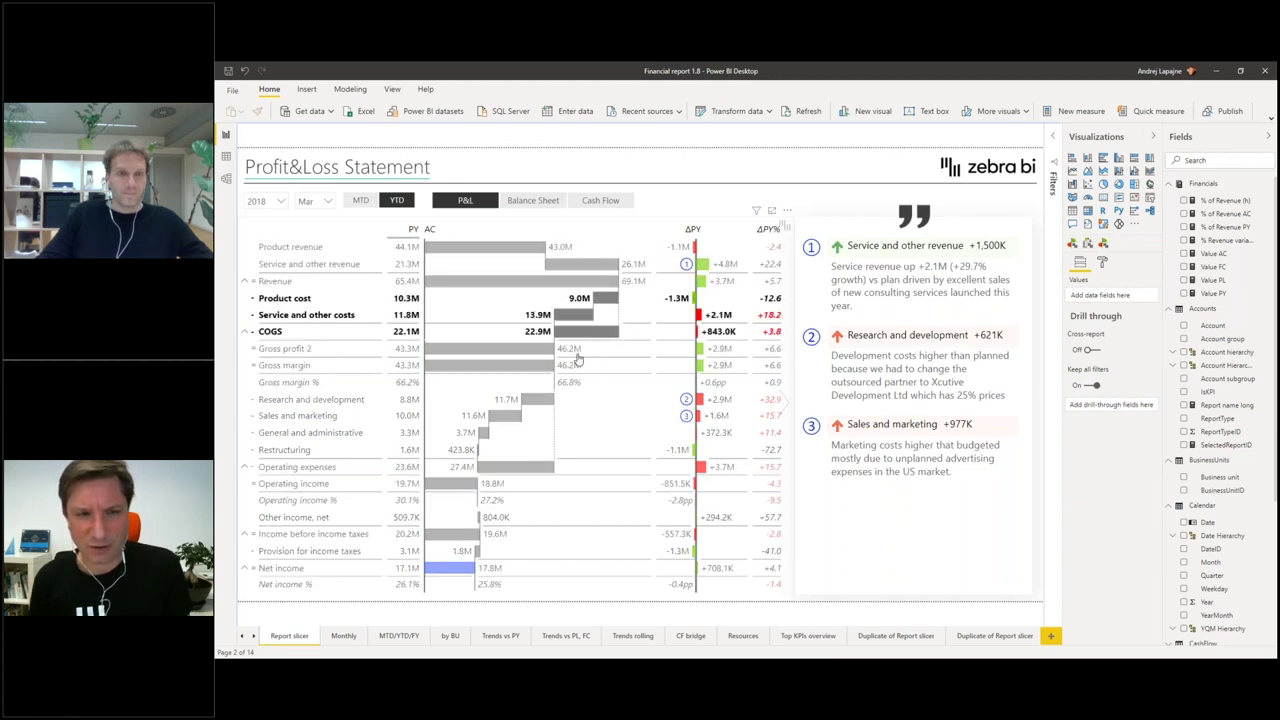
pyautogui.click(525, 399)
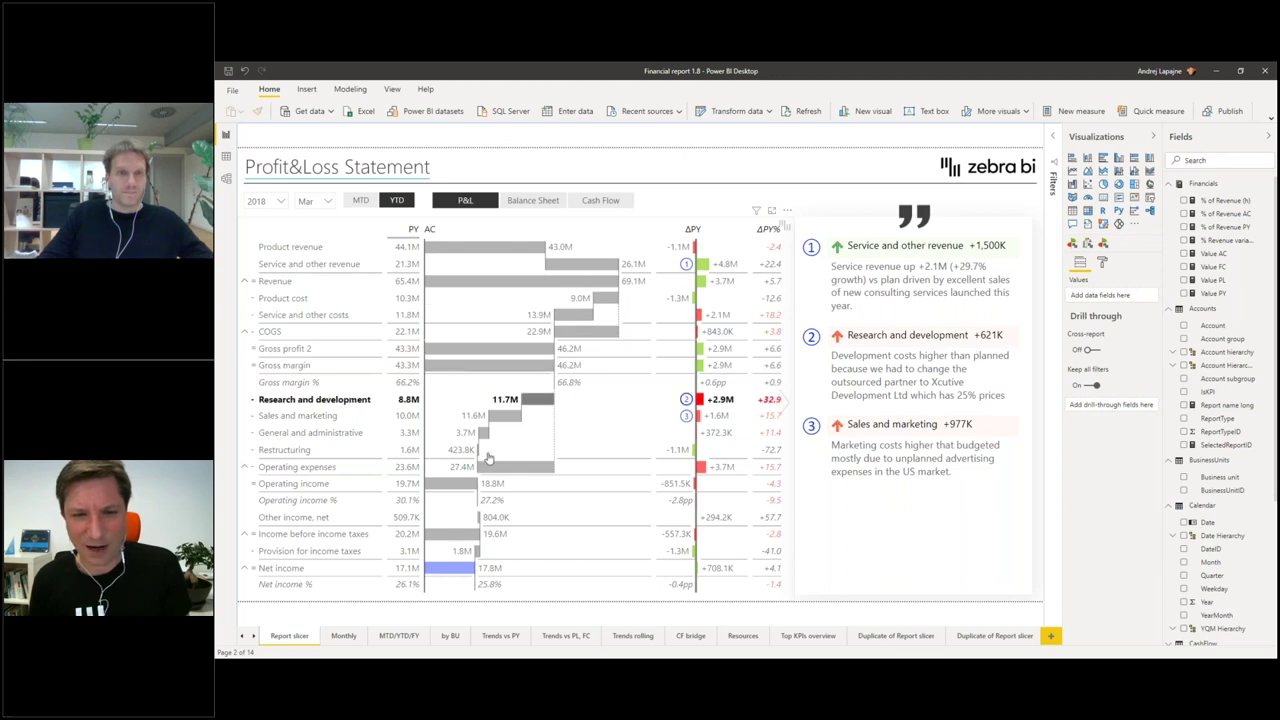
pyautogui.moveTo(513, 474)
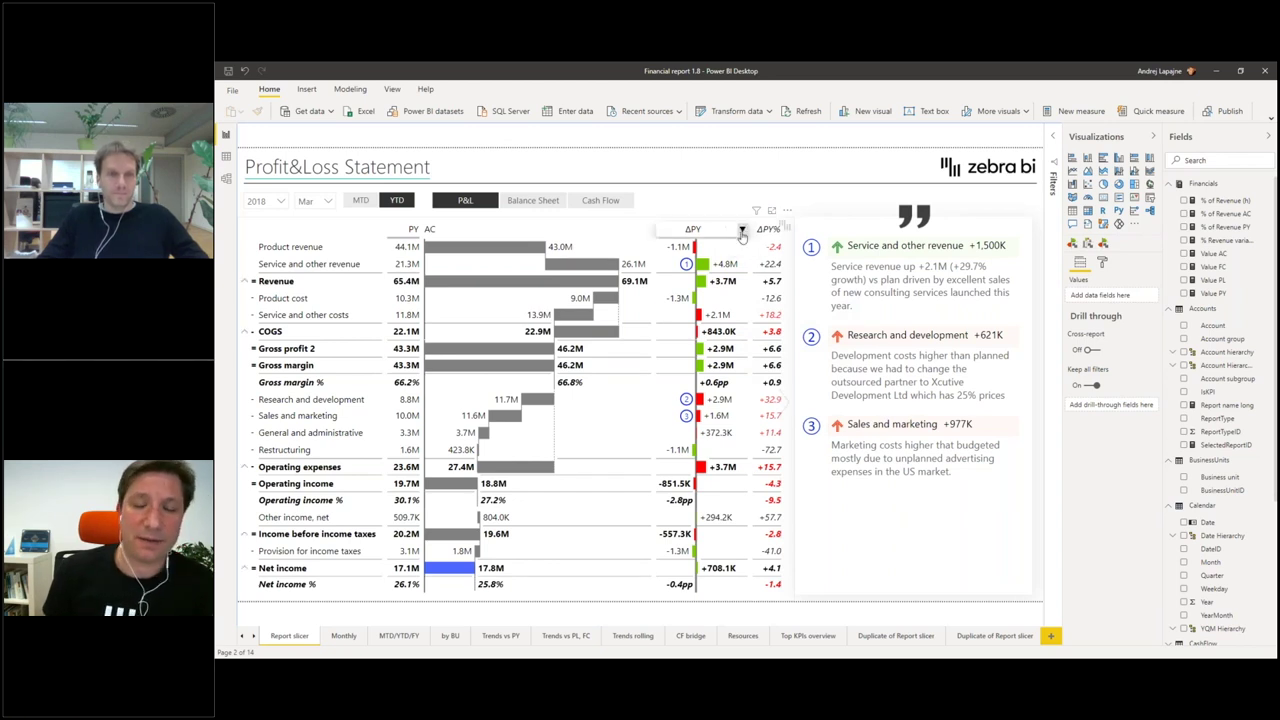
# Step: Restore the waterfall chart type for the ΔPY column and deselect the table
pyautogui.click(742, 232)
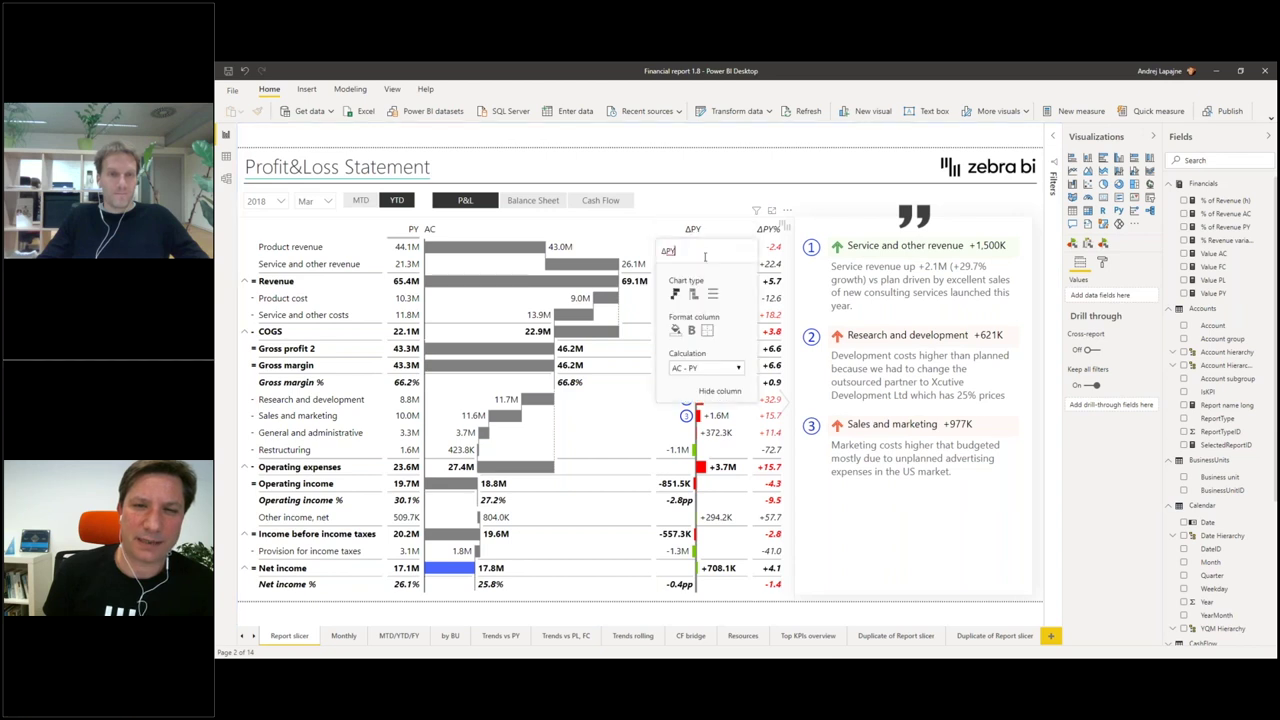
pyautogui.click(703, 296)
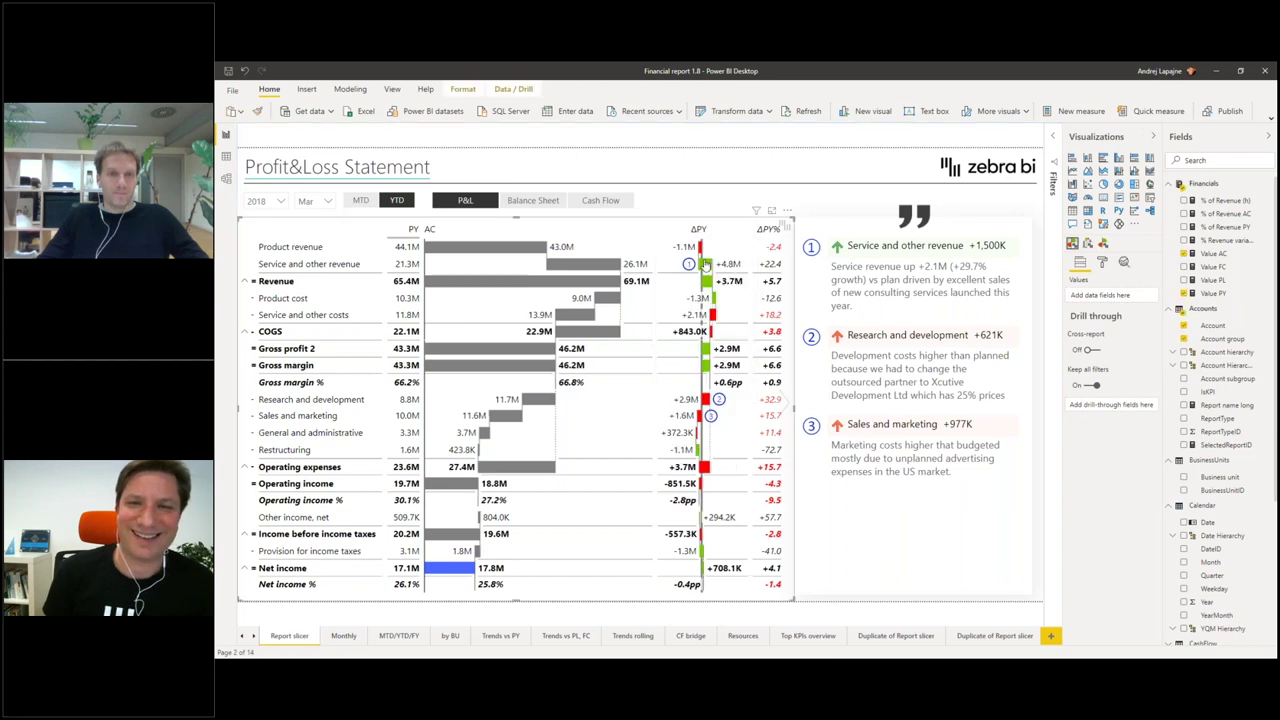
pyautogui.click(713, 216)
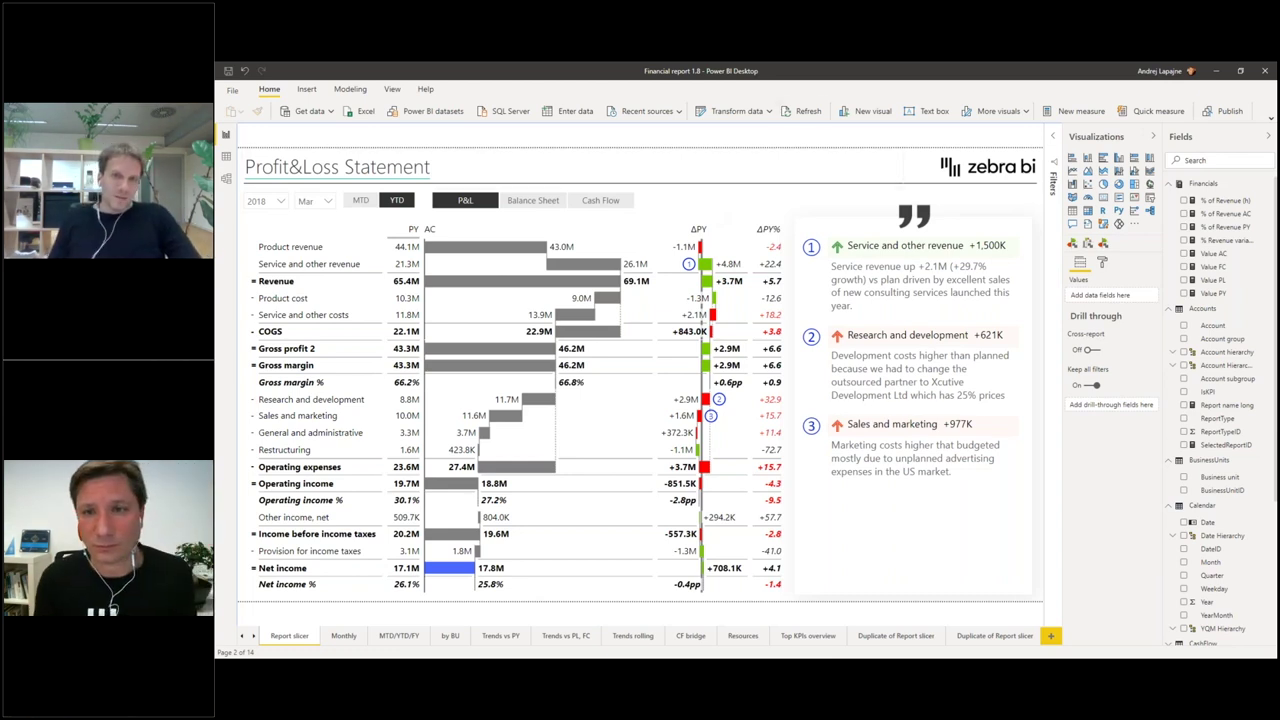
# Step: Change the ΔPY% column from plain numbers to a pin chart
pyautogui.click(770, 230)
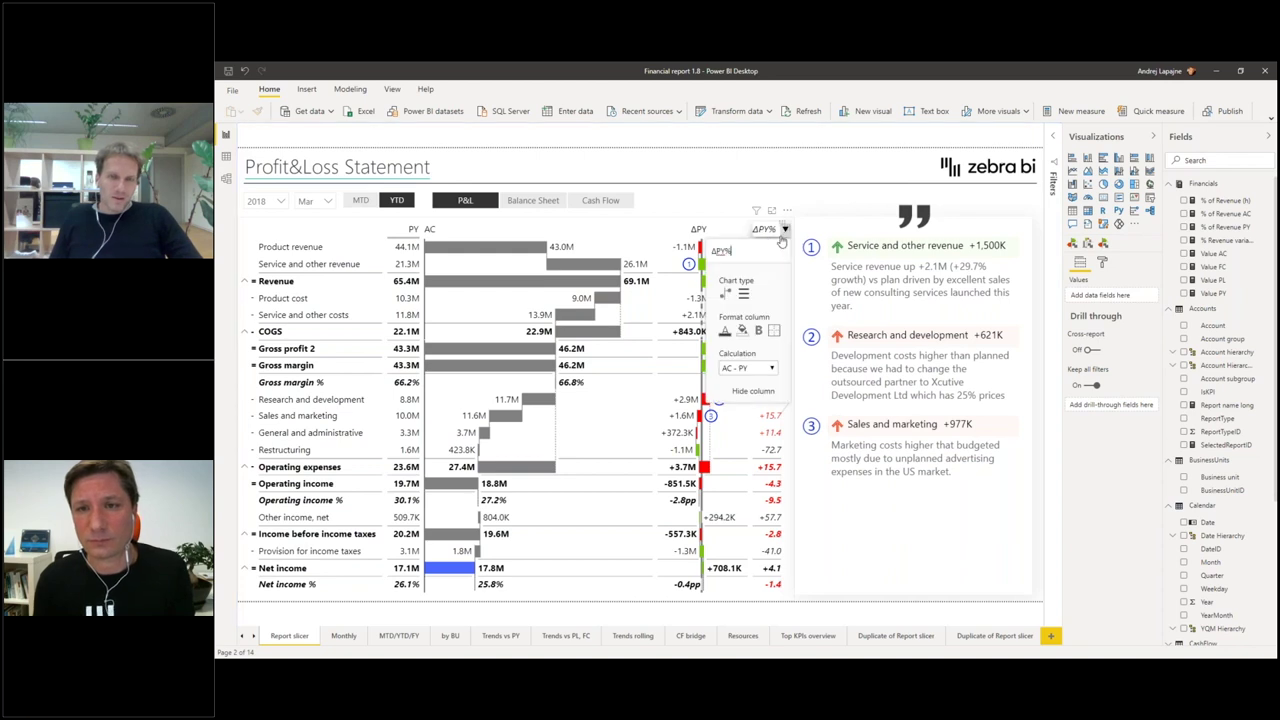
pyautogui.click(725, 295)
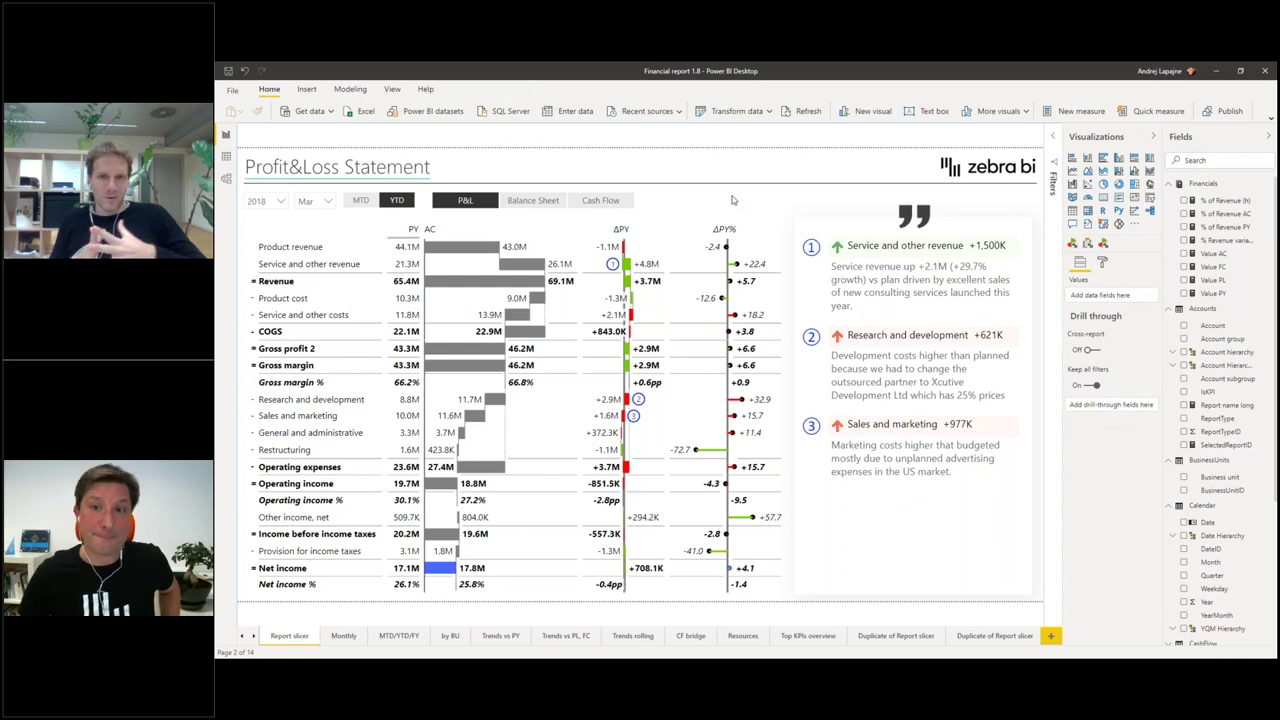
# Step: Select the comments visual and examine the relationship between the Accounts and Comments tables in the data model
pyautogui.click(836, 226)
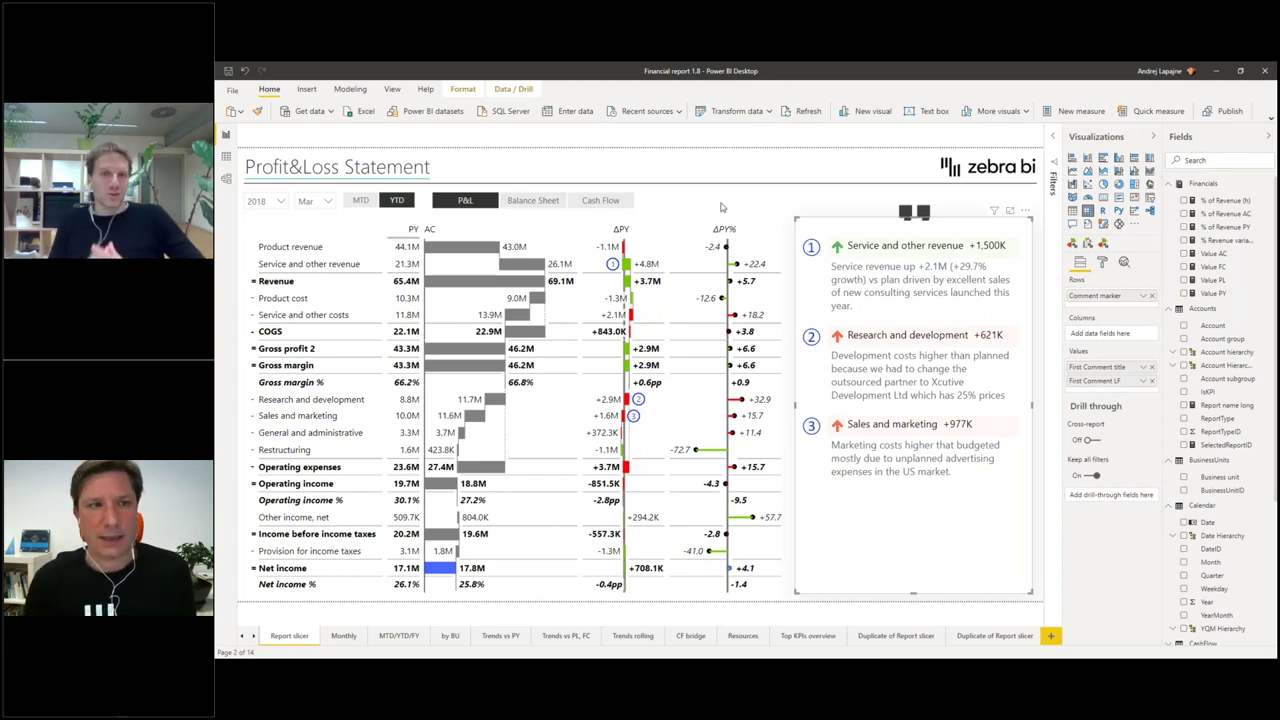
pyautogui.click(226, 177)
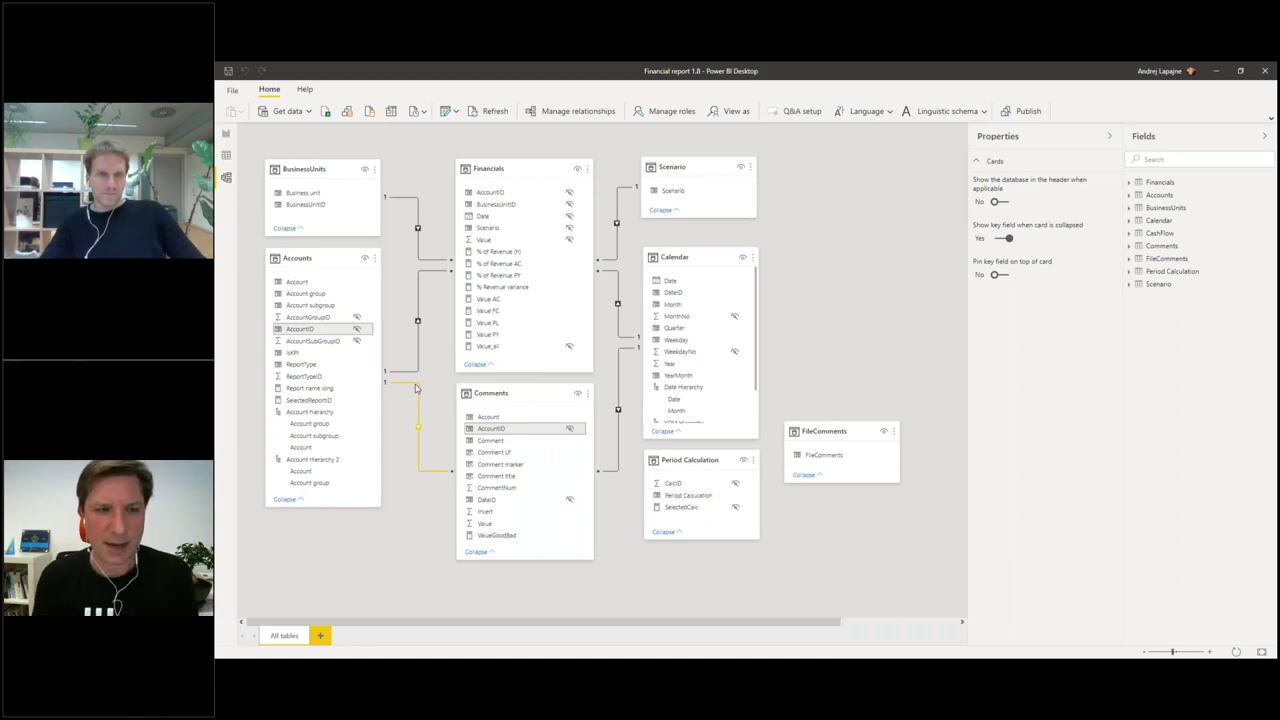
pyautogui.click(226, 135)
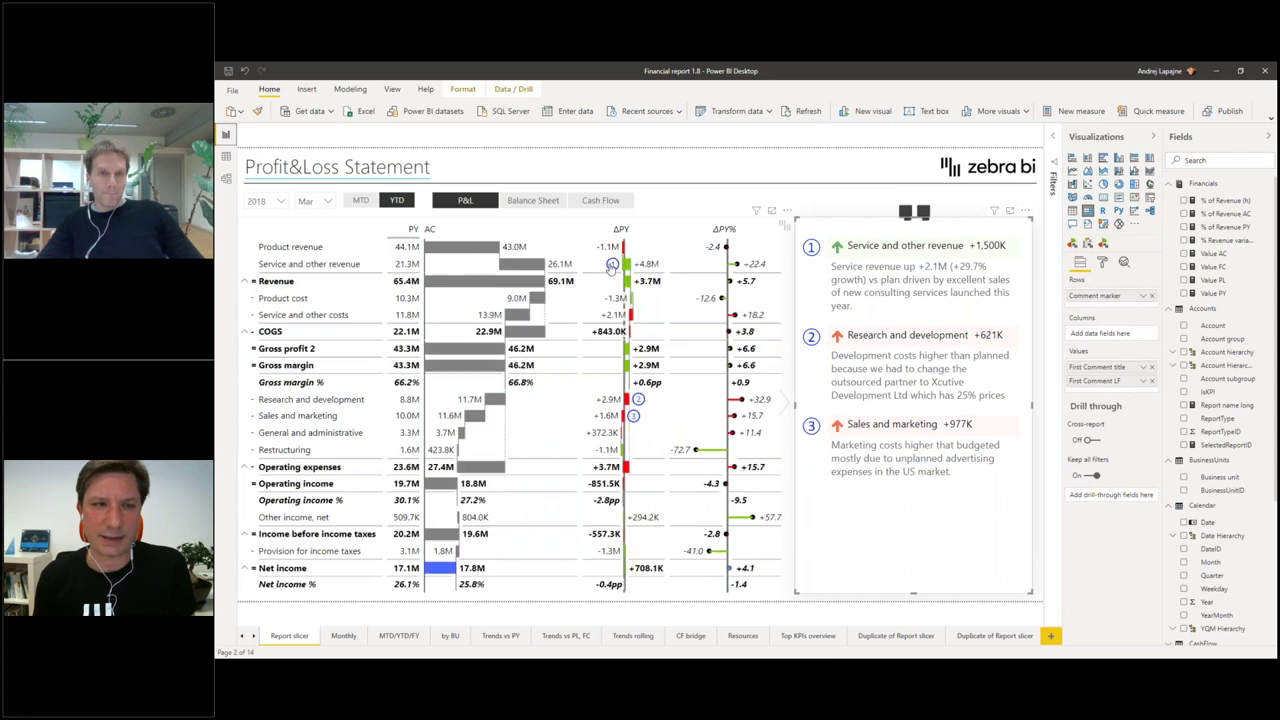
# Step: Read the ΔPY comment marker tooltips for Service and other revenue, Research and development, and Sales and marketing
pyautogui.moveTo(613, 267)
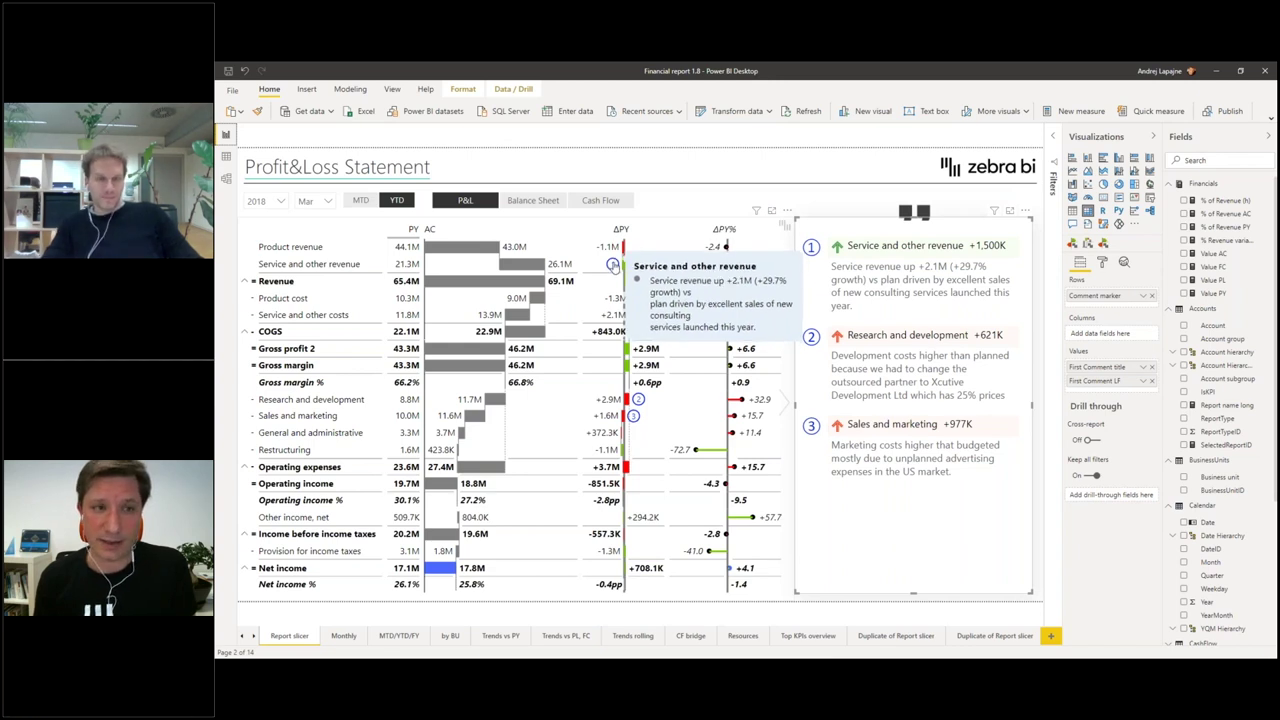
pyautogui.click(484, 262)
pyautogui.click(484, 262)
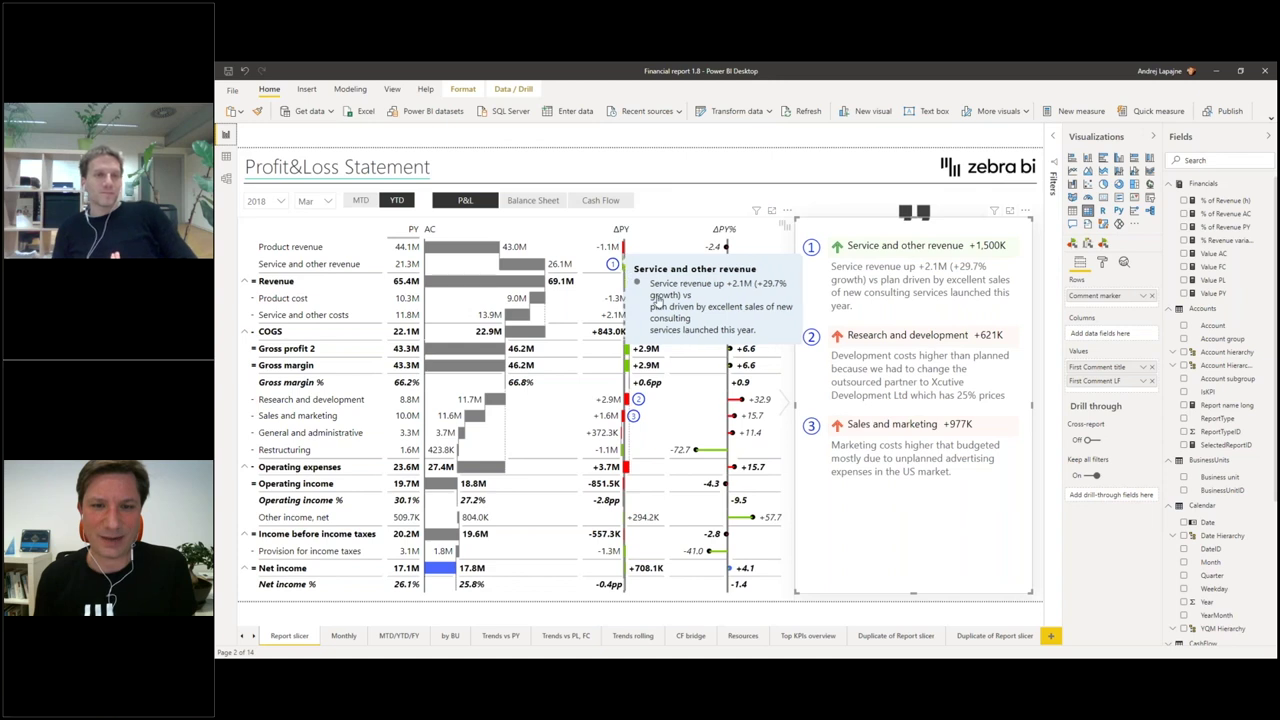
pyautogui.click(636, 401)
pyautogui.click(635, 406)
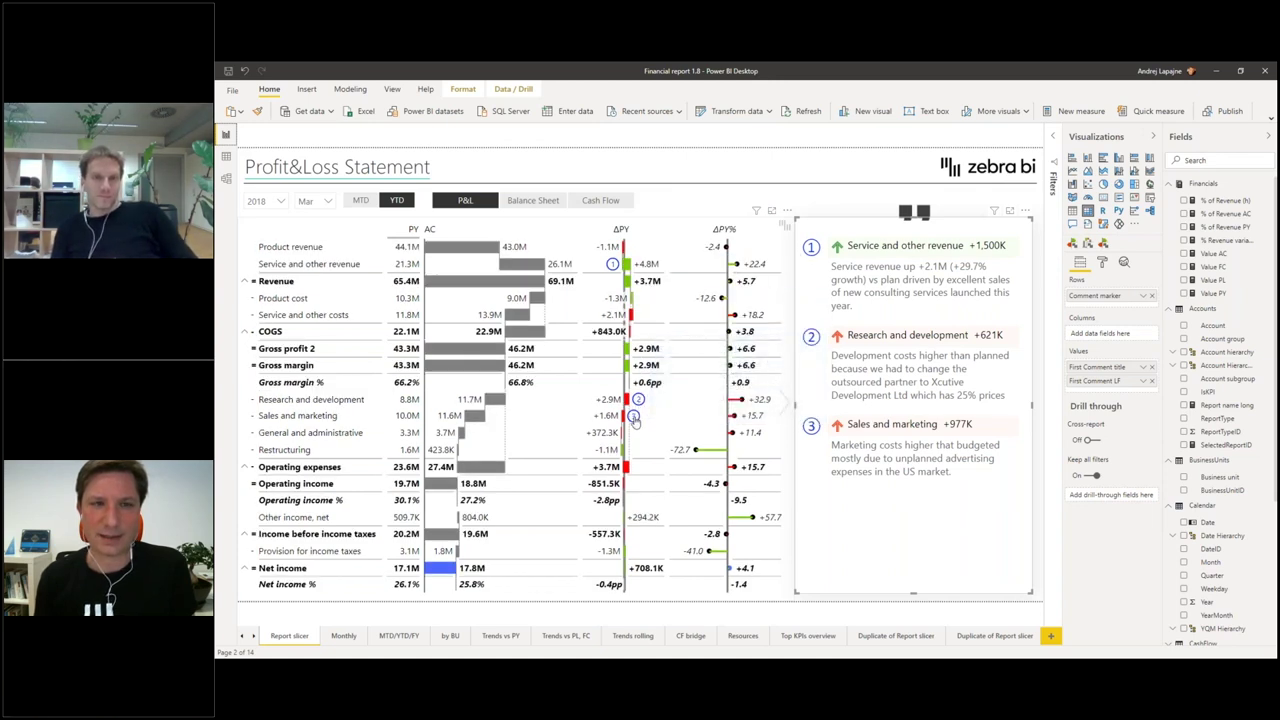
pyautogui.click(520, 263)
# Step: Set the month slicer to Apr and check the comment markers in the ΔPY column
pyautogui.click(330, 204)
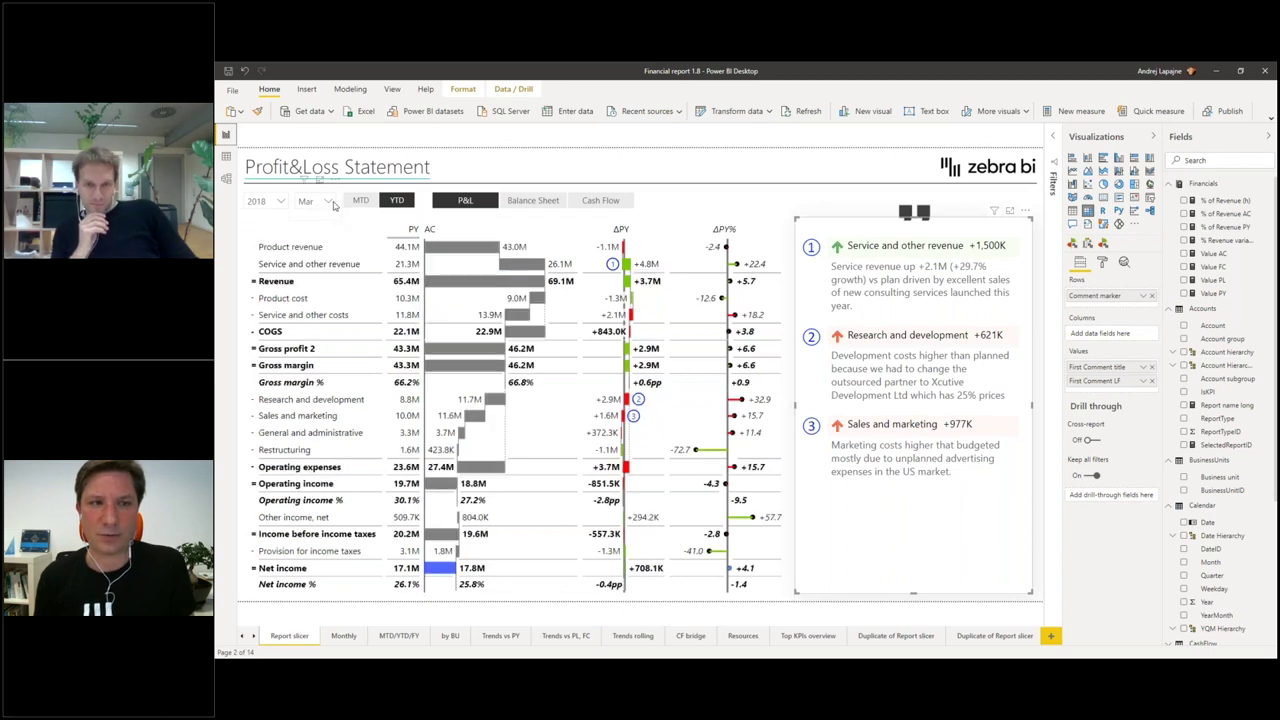
pyautogui.click(330, 204)
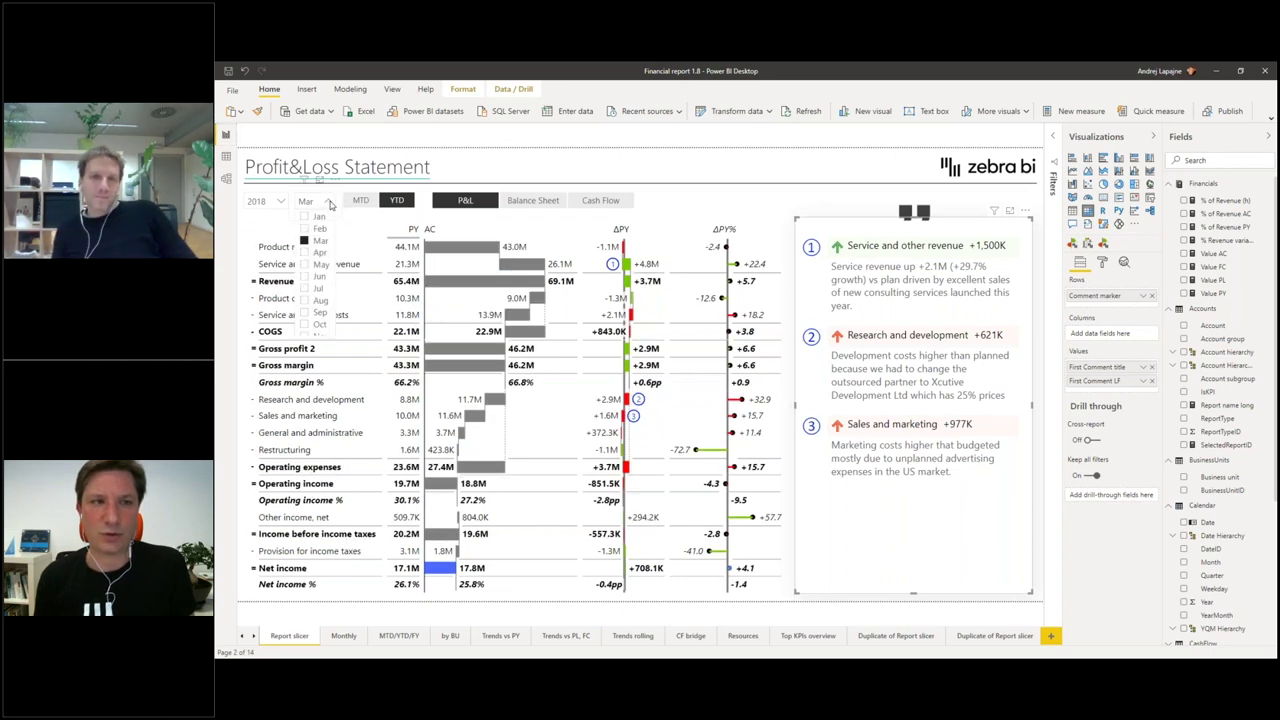
pyautogui.click(305, 253)
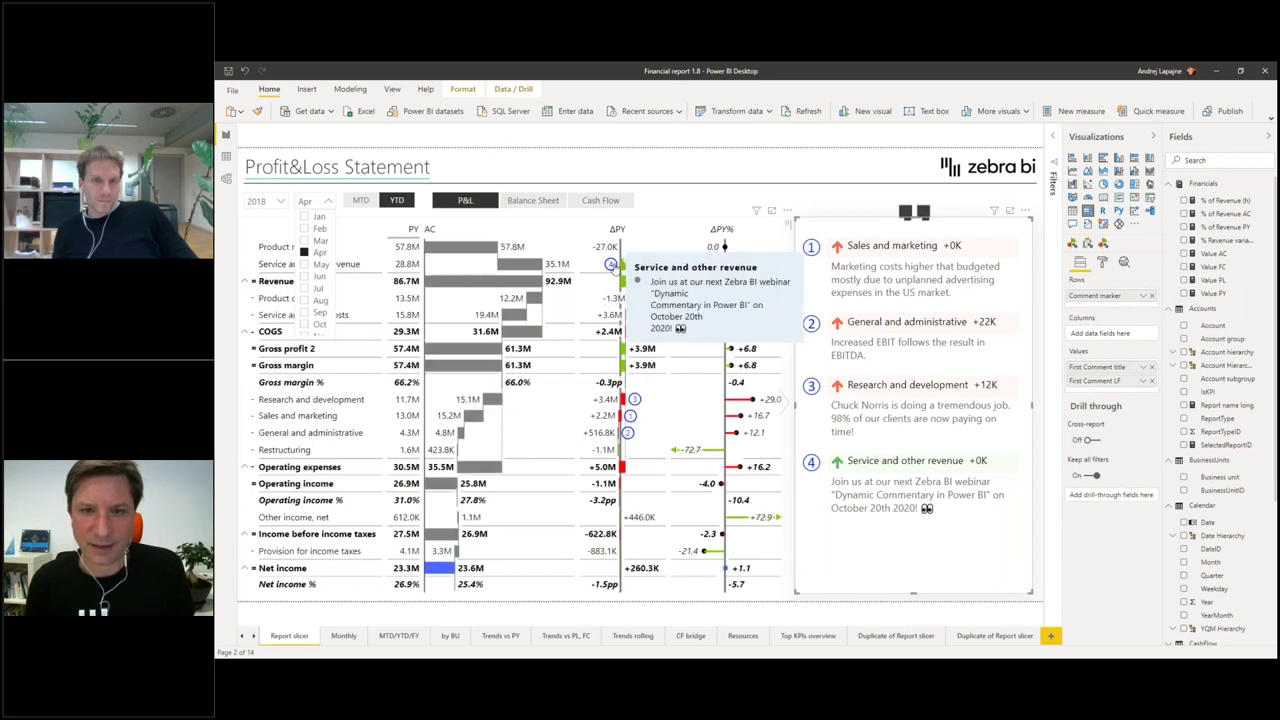
pyautogui.moveTo(634, 401)
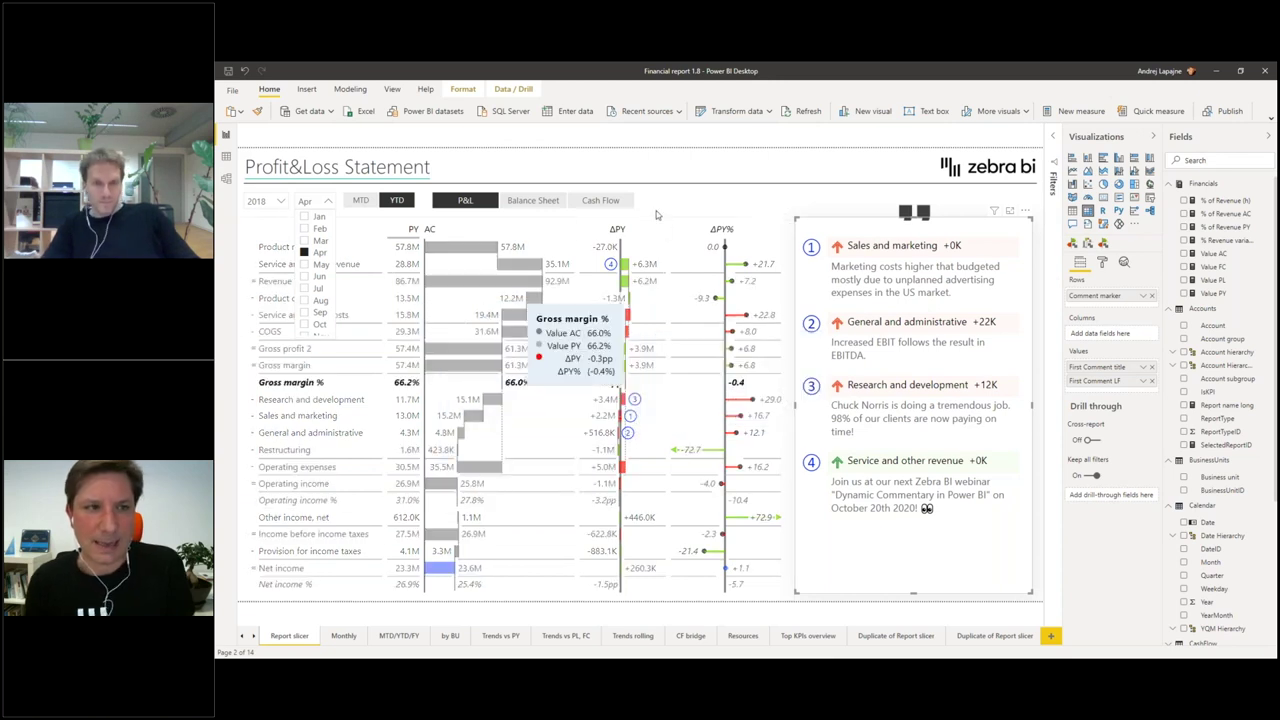
# Step: Locate the Comments table in the data model and open its rows in the data view
pyautogui.click(226, 178)
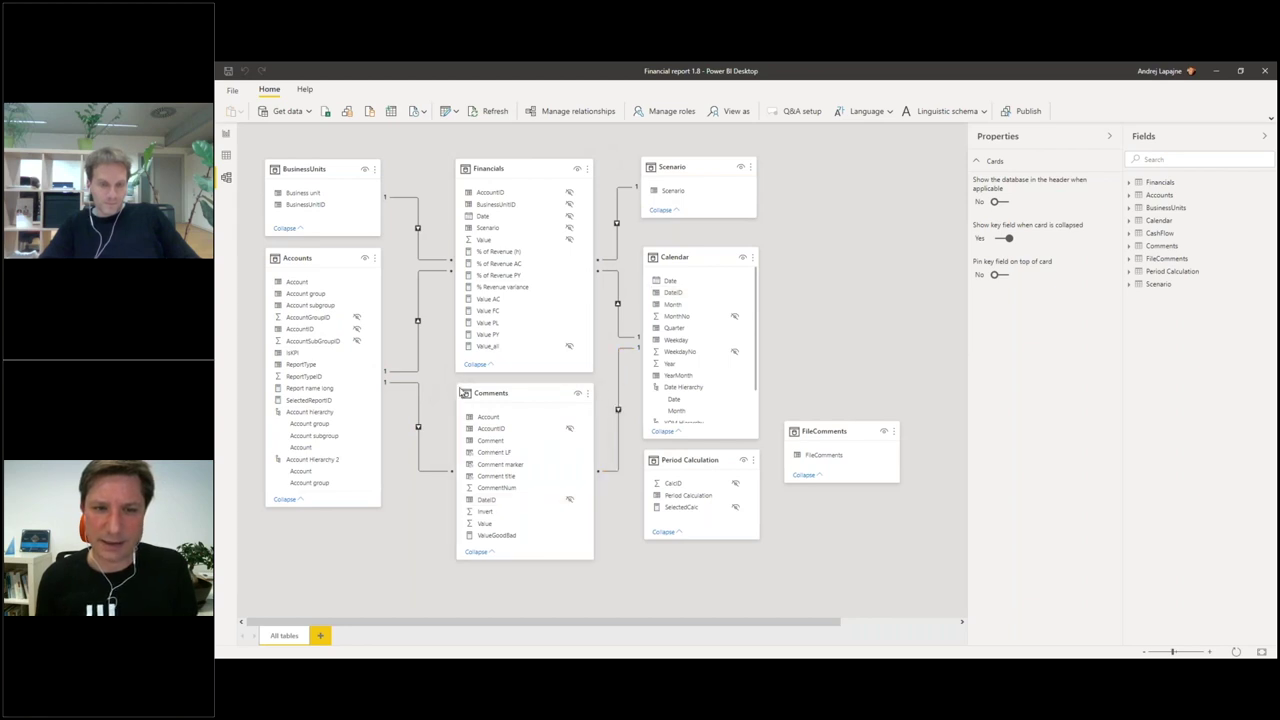
pyautogui.click(522, 392)
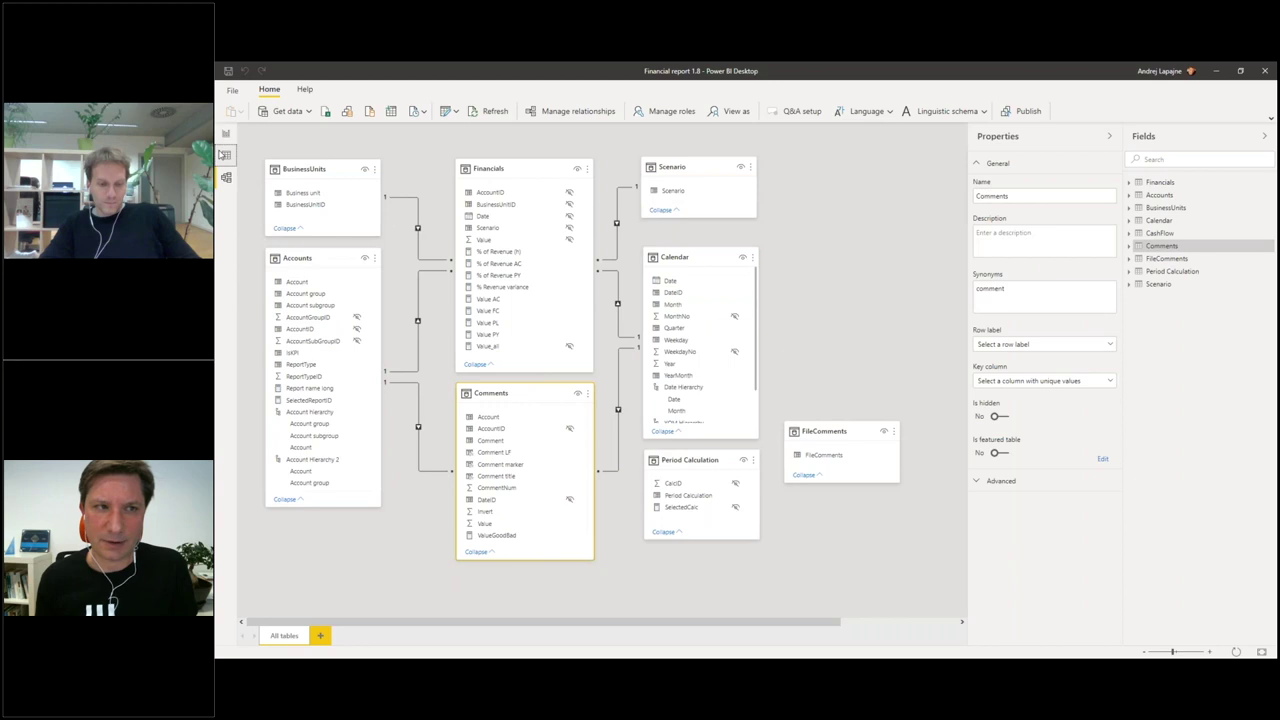
pyautogui.click(226, 155)
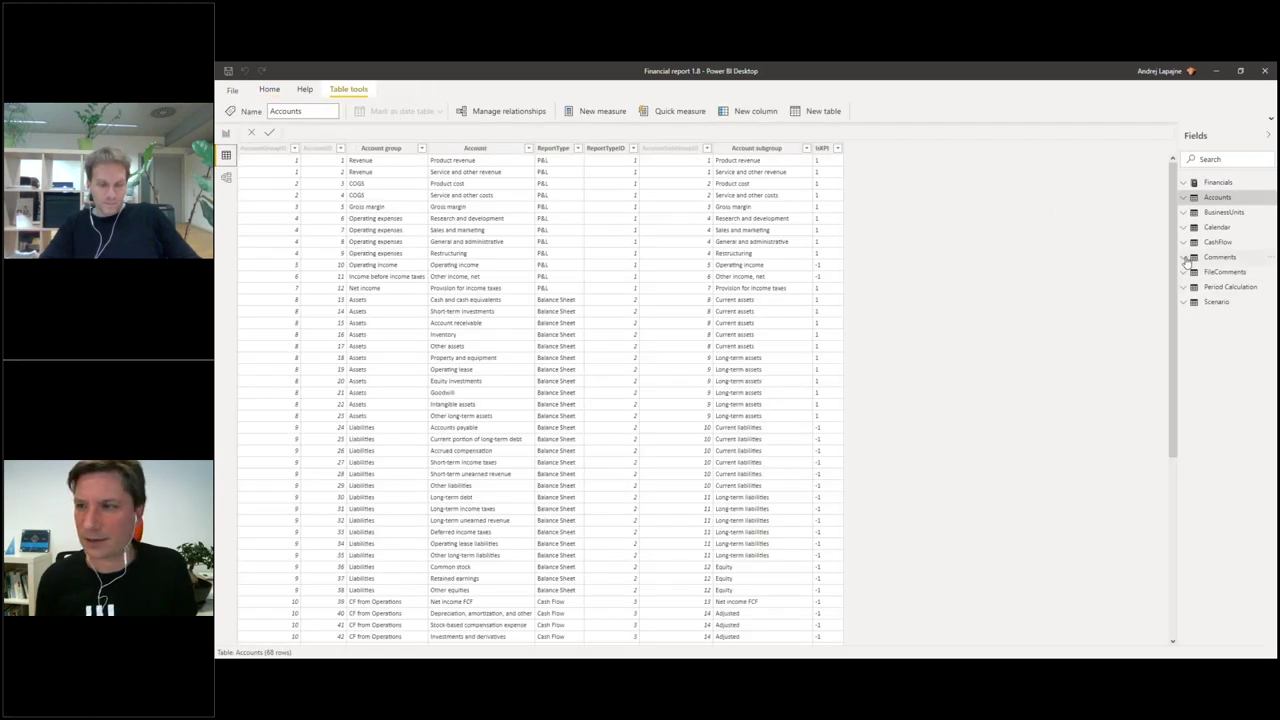
pyautogui.click(1182, 262)
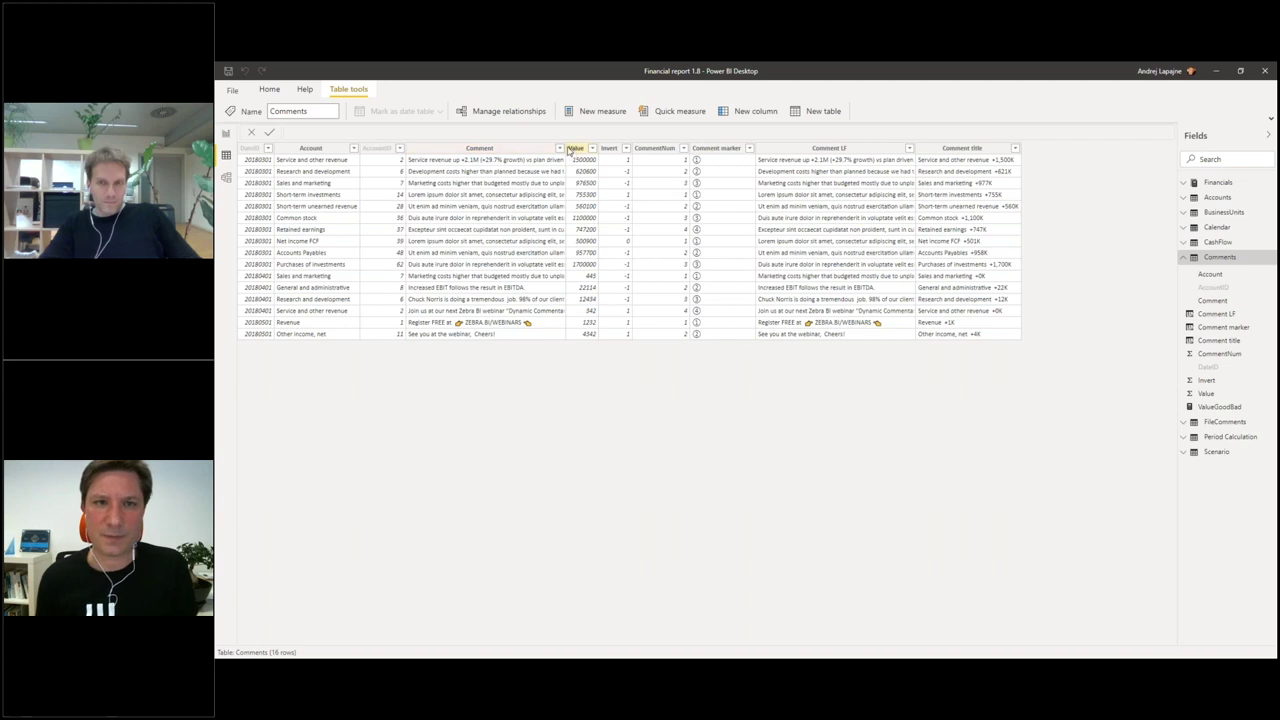
# Step: Widen the Comment column in the Comments table and select the Comment and AccountID columns in turn
pyautogui.moveTo(566, 150); pyautogui.dragTo(589, 150)
pyautogui.click(490, 150)
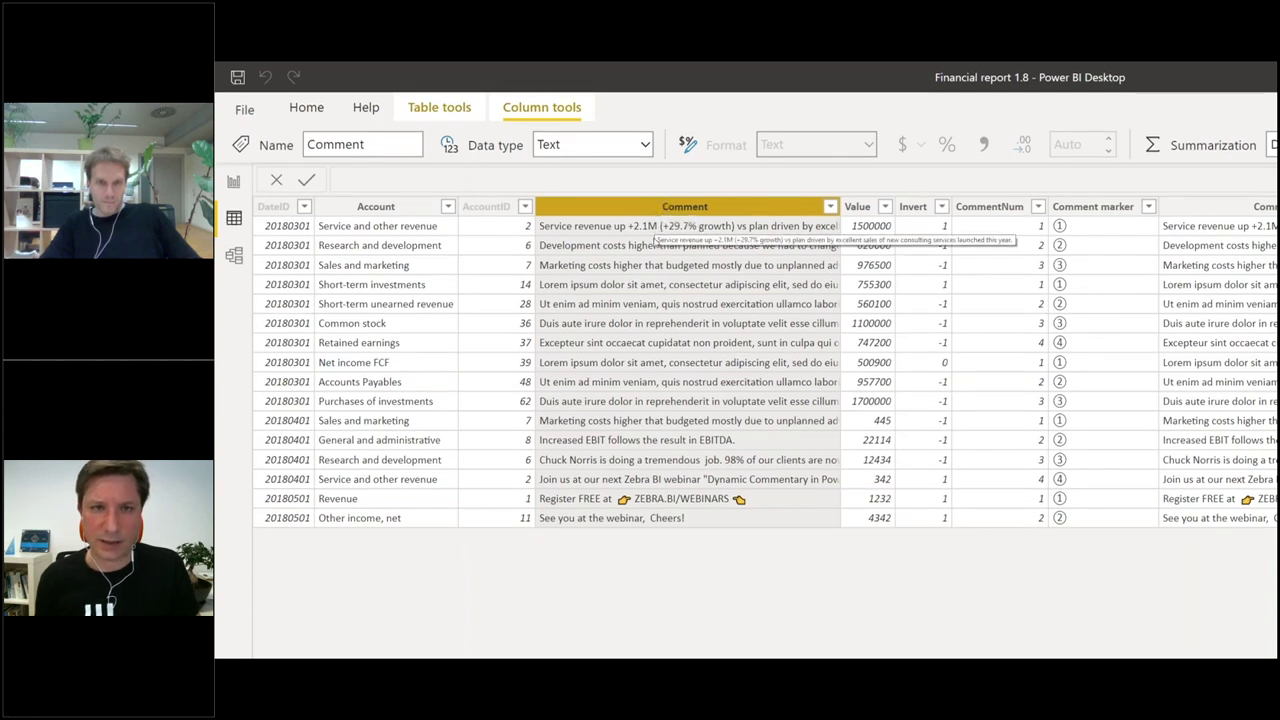
pyautogui.click(491, 206)
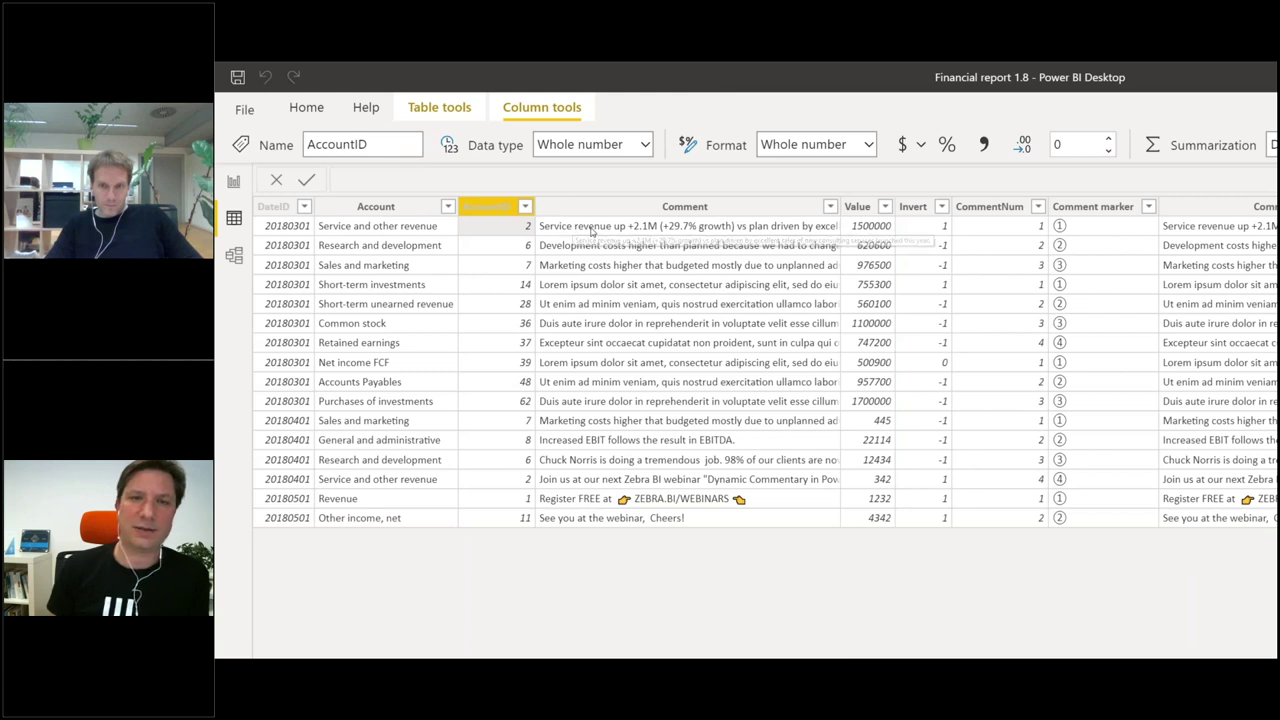
# Step: Compare the Comment, AccountID and Account entries for Service and other revenue, Research and development, Short-term investments and Net income FCF
pyautogui.click(566, 226)
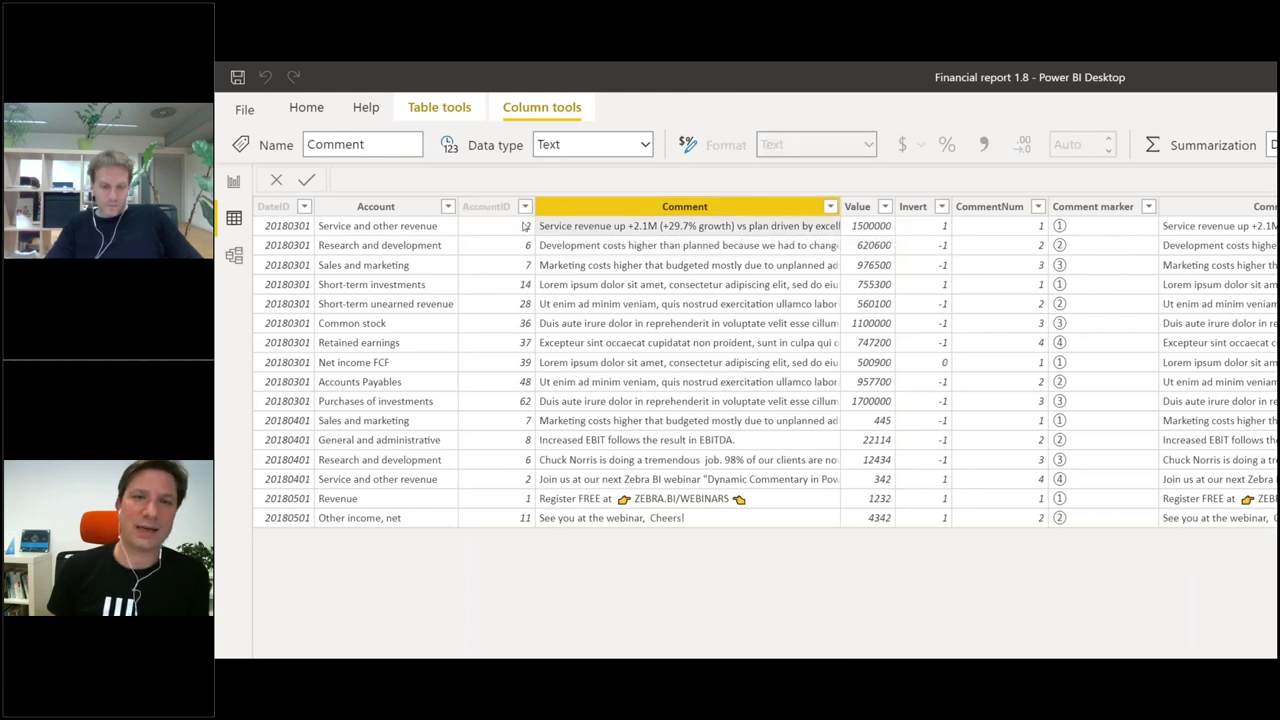
pyautogui.click(511, 229)
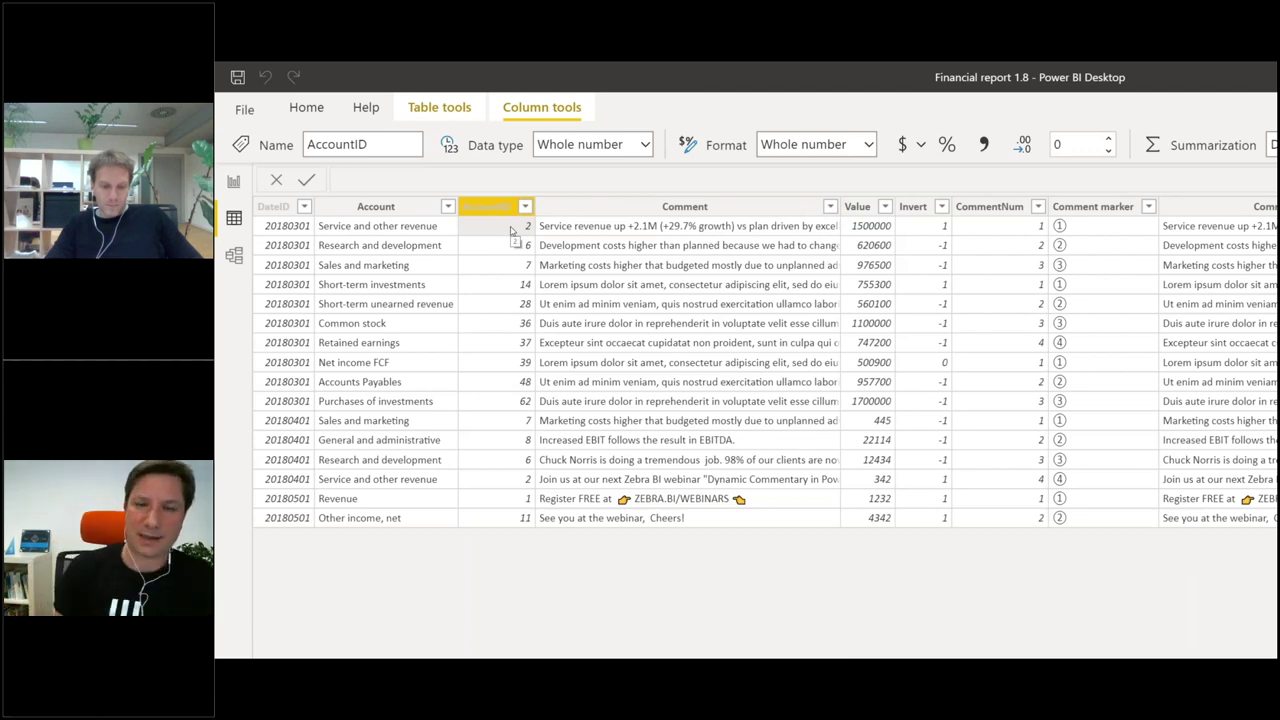
pyautogui.click(379, 229)
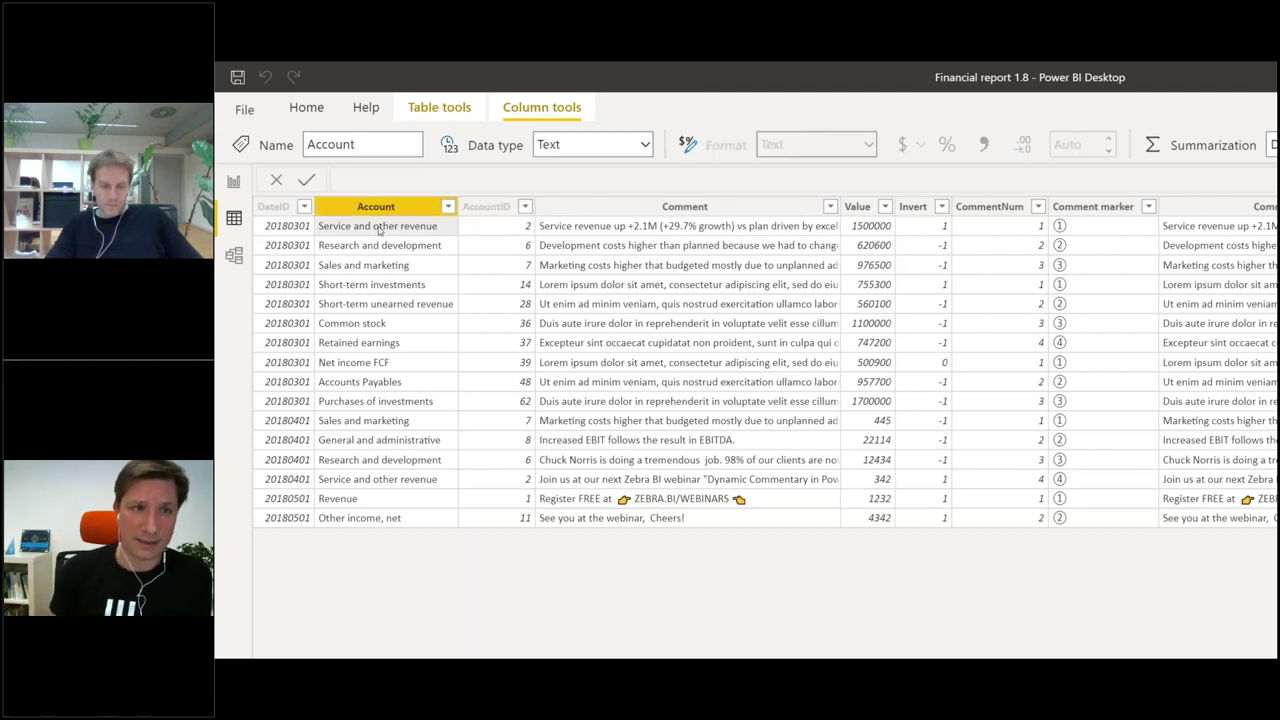
pyautogui.click(595, 252)
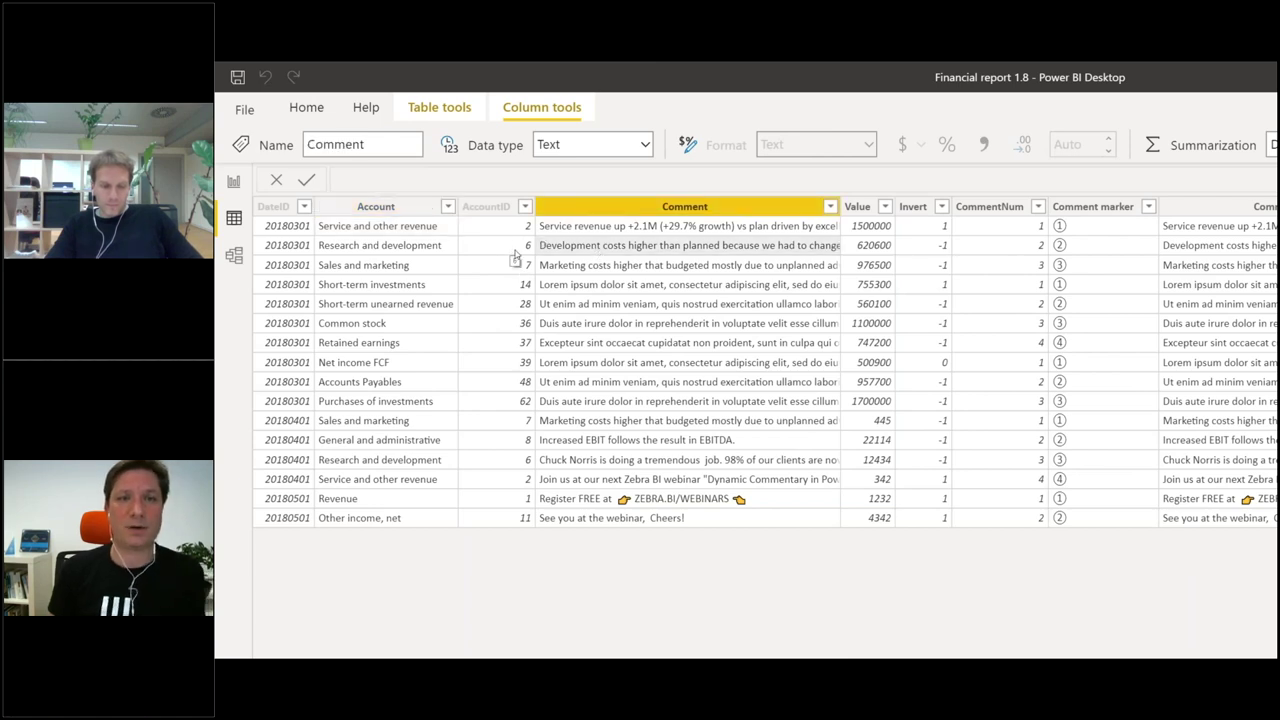
pyautogui.click(514, 256)
pyautogui.click(400, 250)
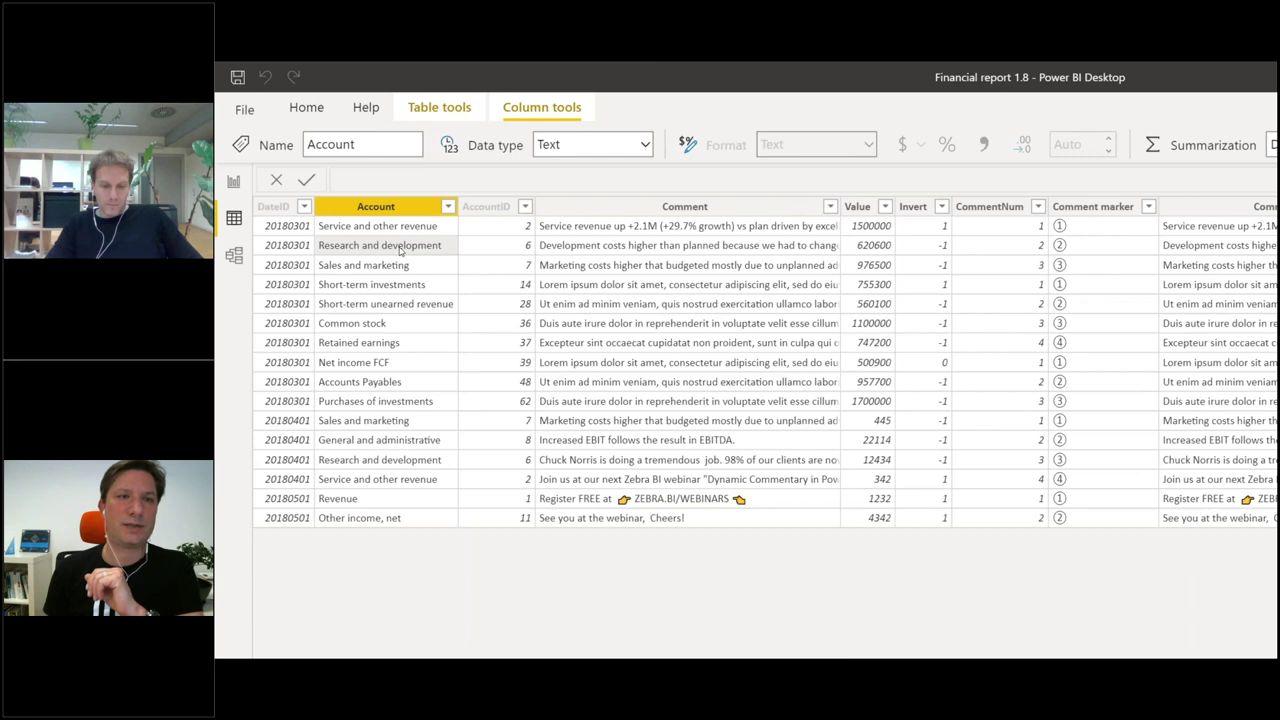
pyautogui.click(567, 291)
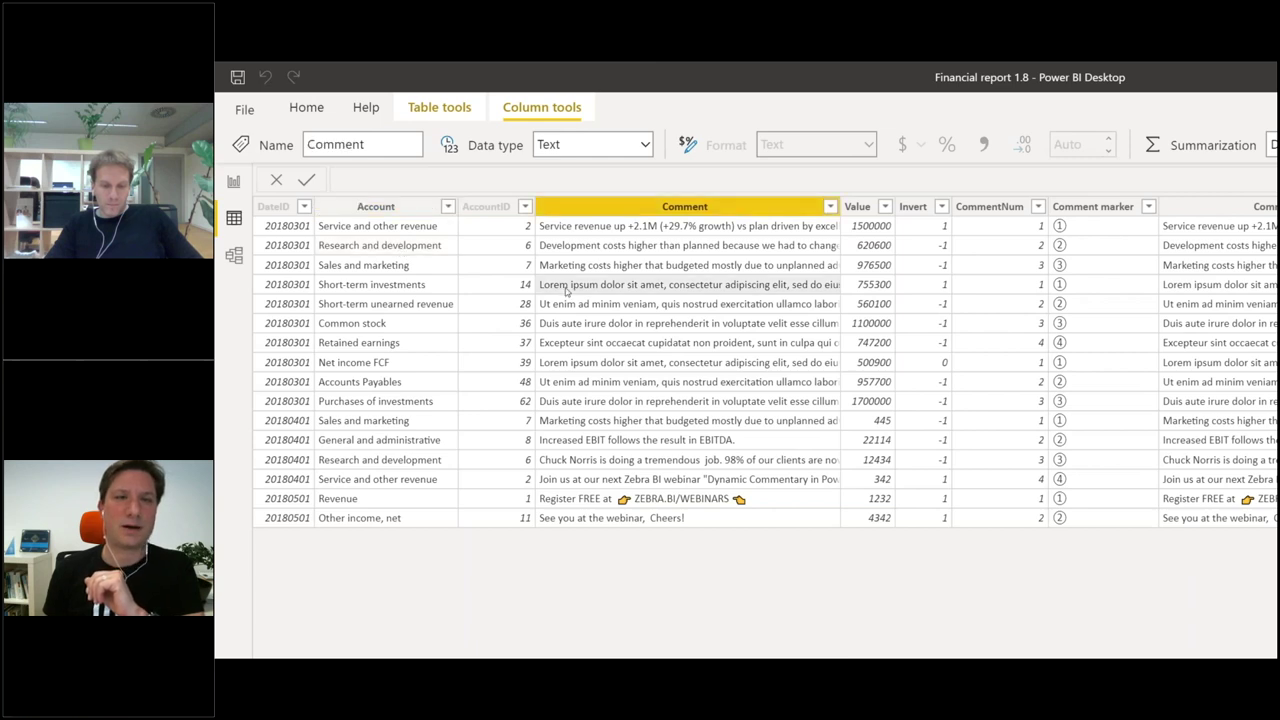
pyautogui.click(514, 290)
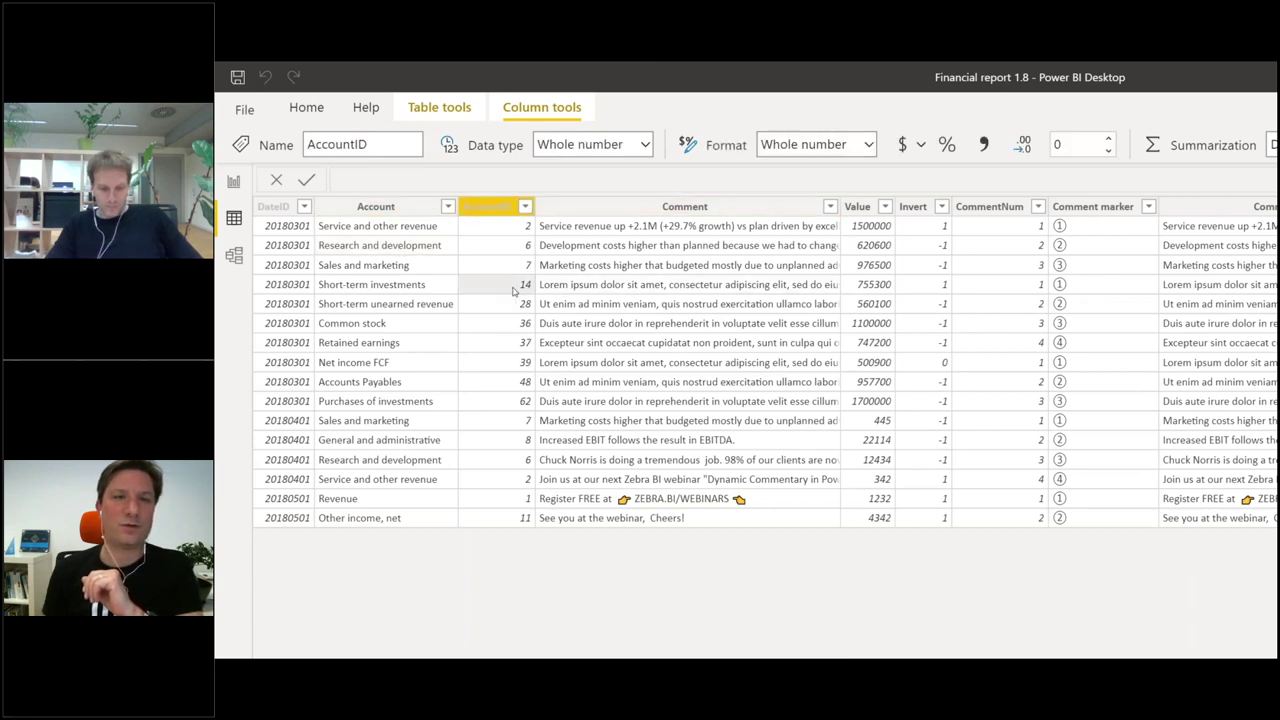
pyautogui.click(418, 291)
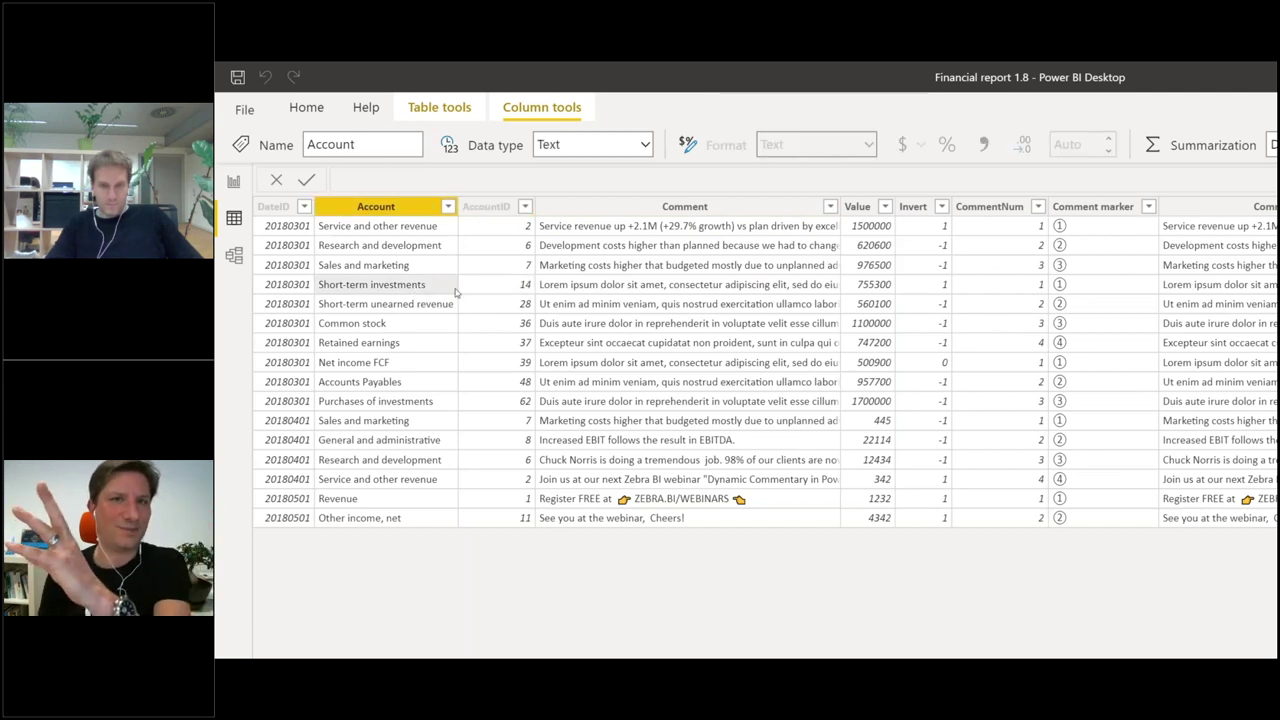
pyautogui.click(595, 372)
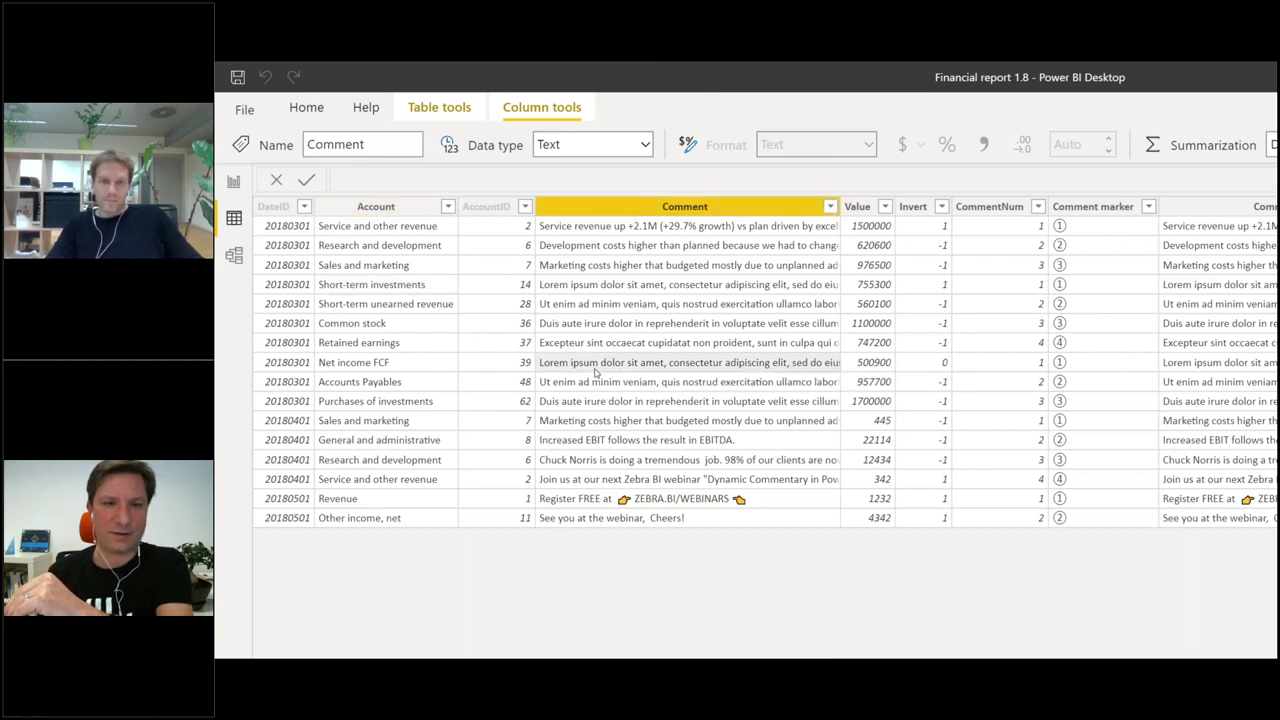
pyautogui.click(522, 369)
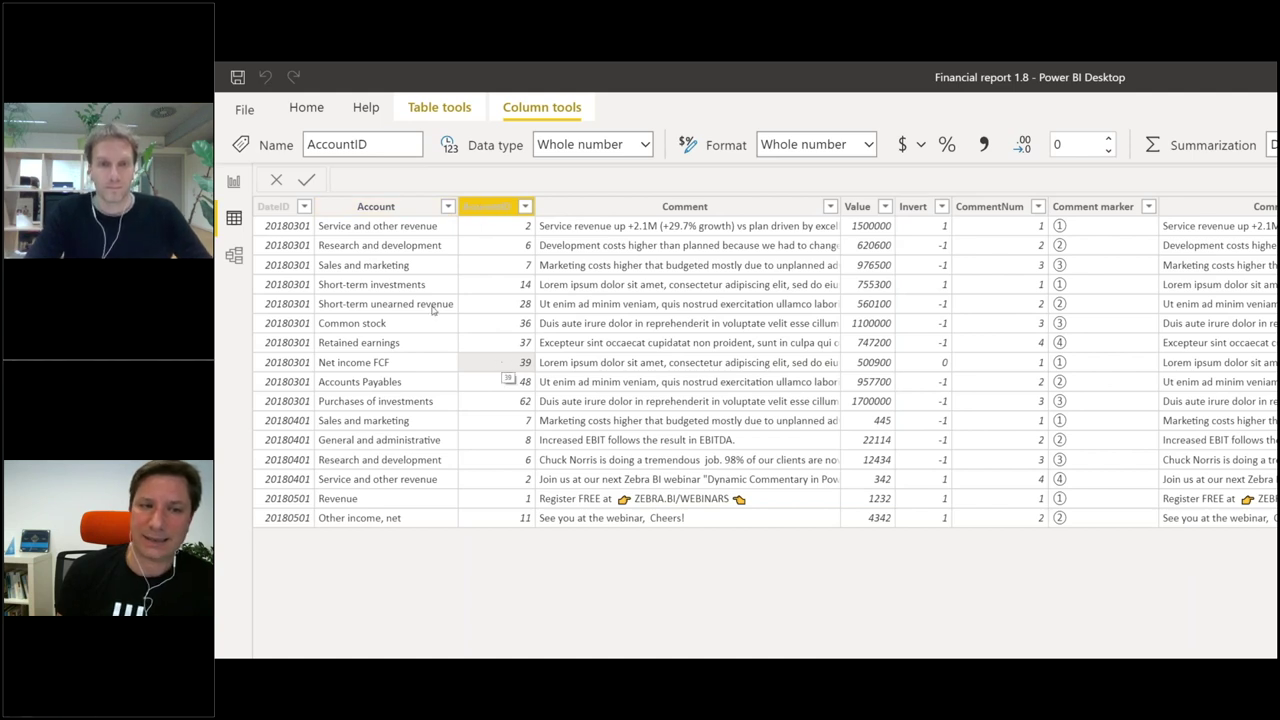
# Step: Examine how the DateID and AccountID columns assign each comment to a month and an account
pyautogui.click(284, 209)
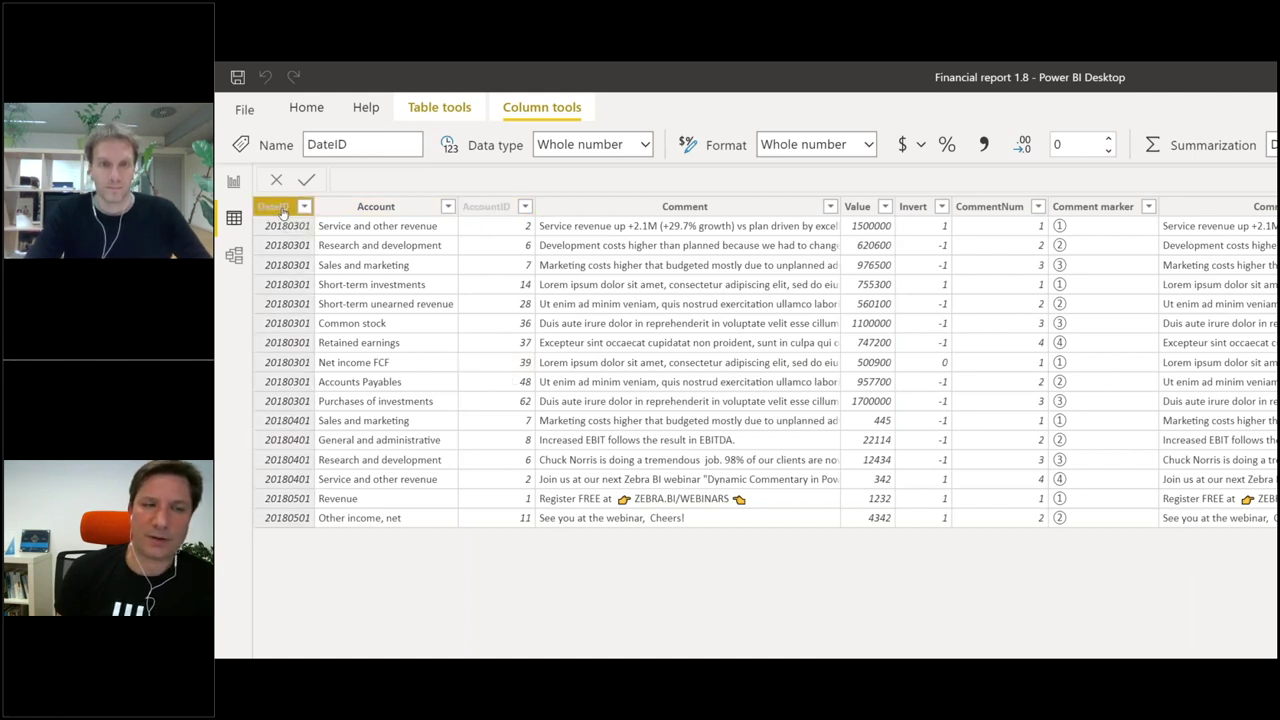
pyautogui.click(566, 231)
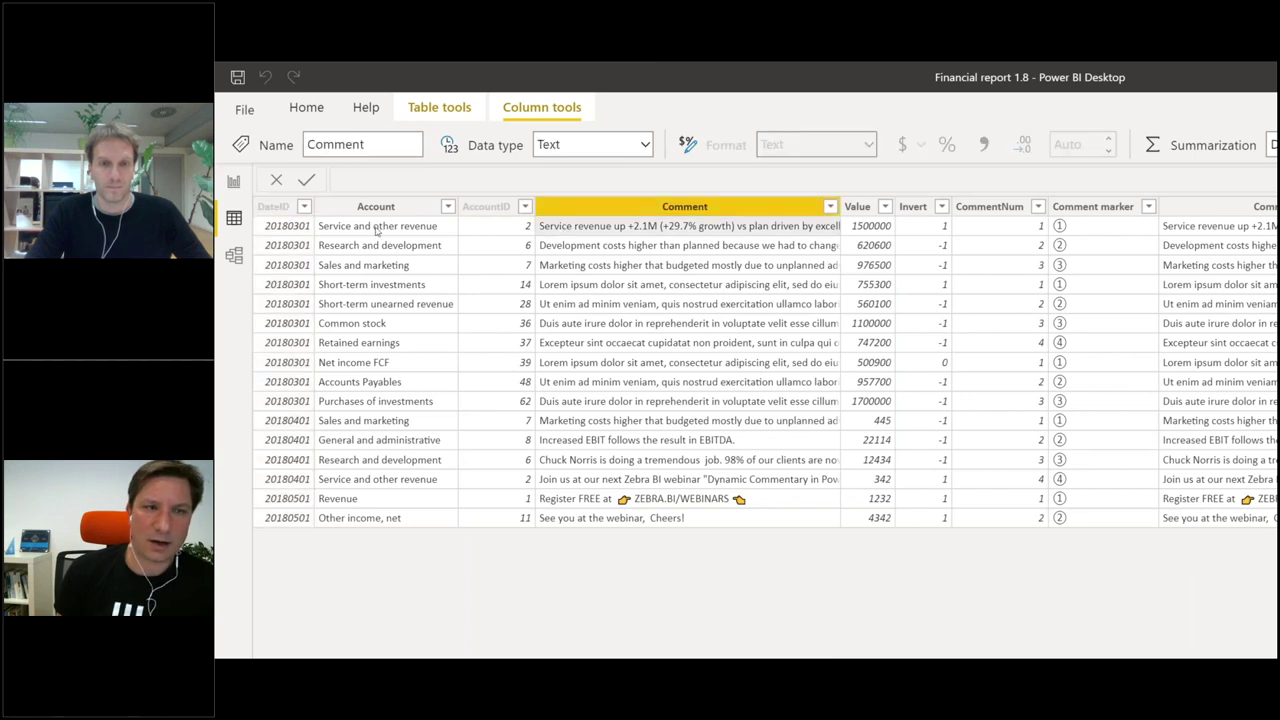
pyautogui.click(283, 230)
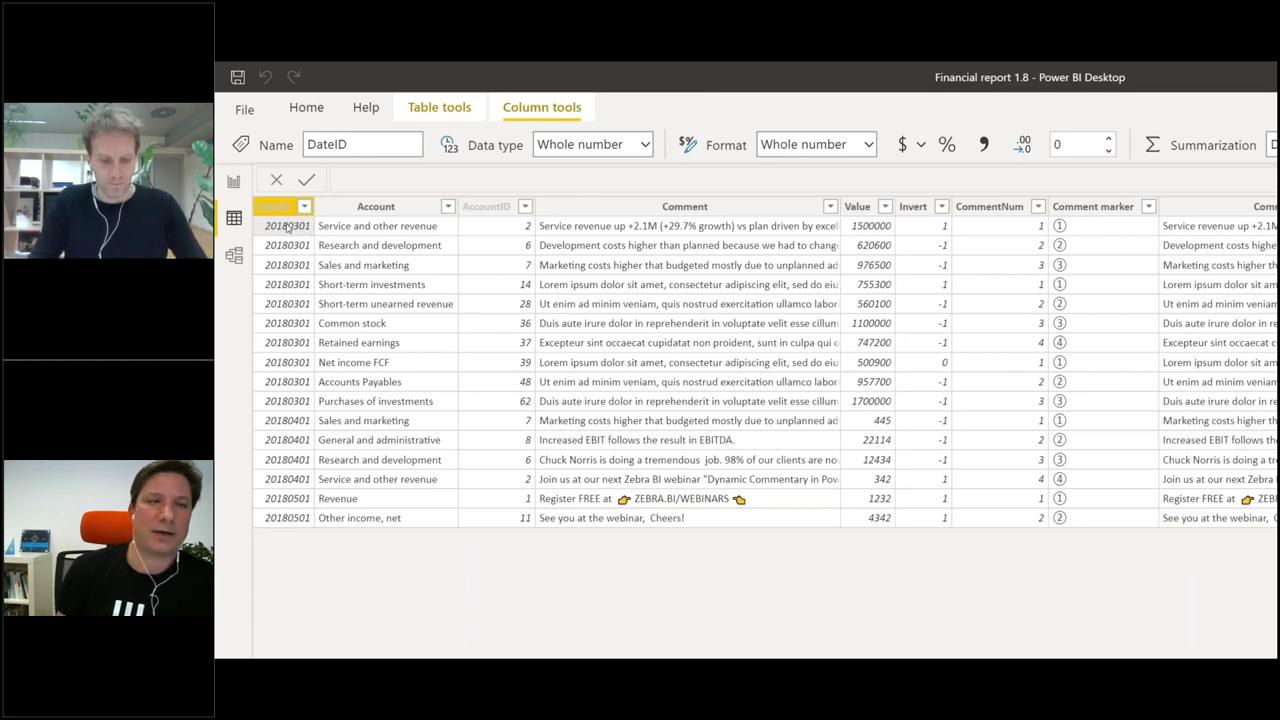
pyautogui.click(557, 274)
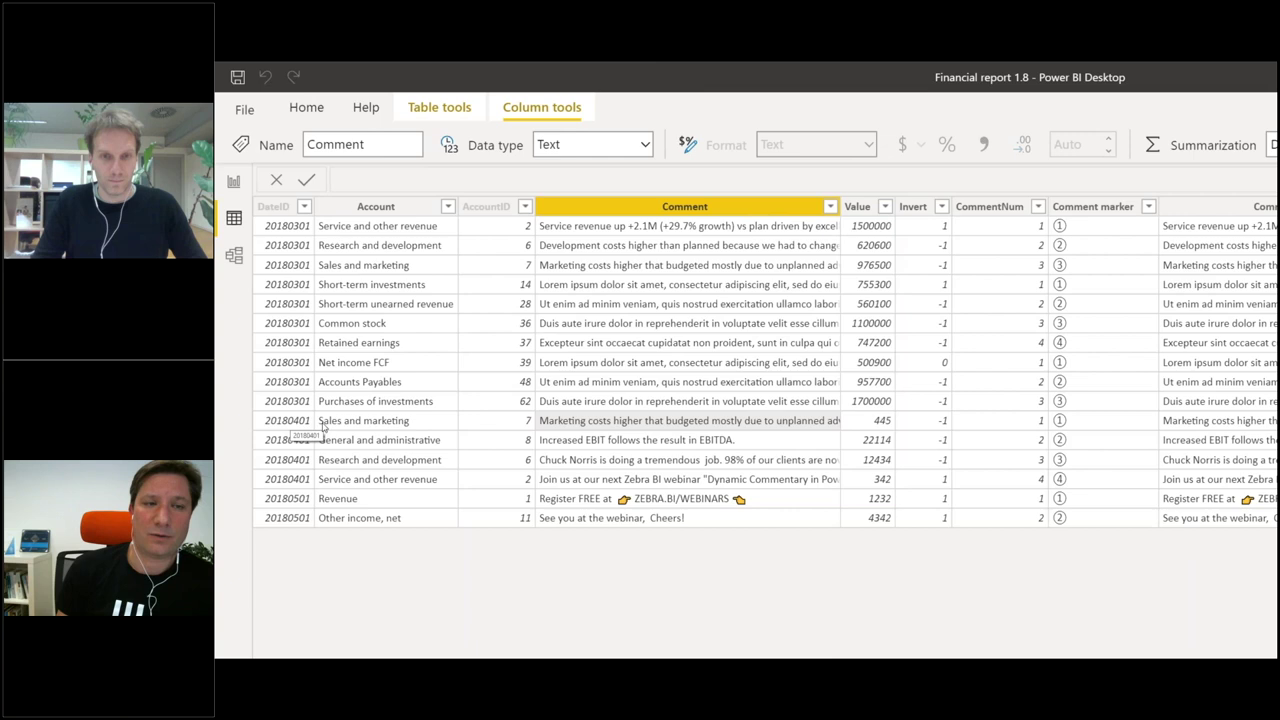
pyautogui.click(492, 207)
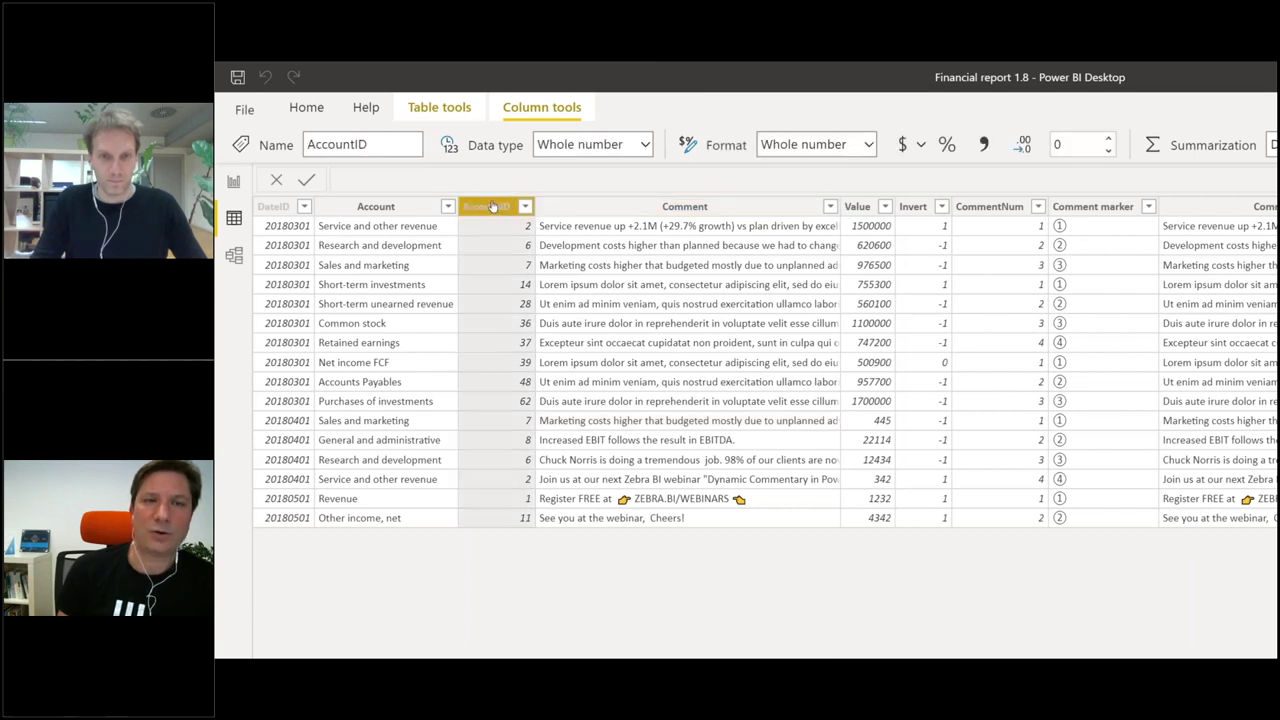
pyautogui.click(283, 206)
pyautogui.click(481, 207)
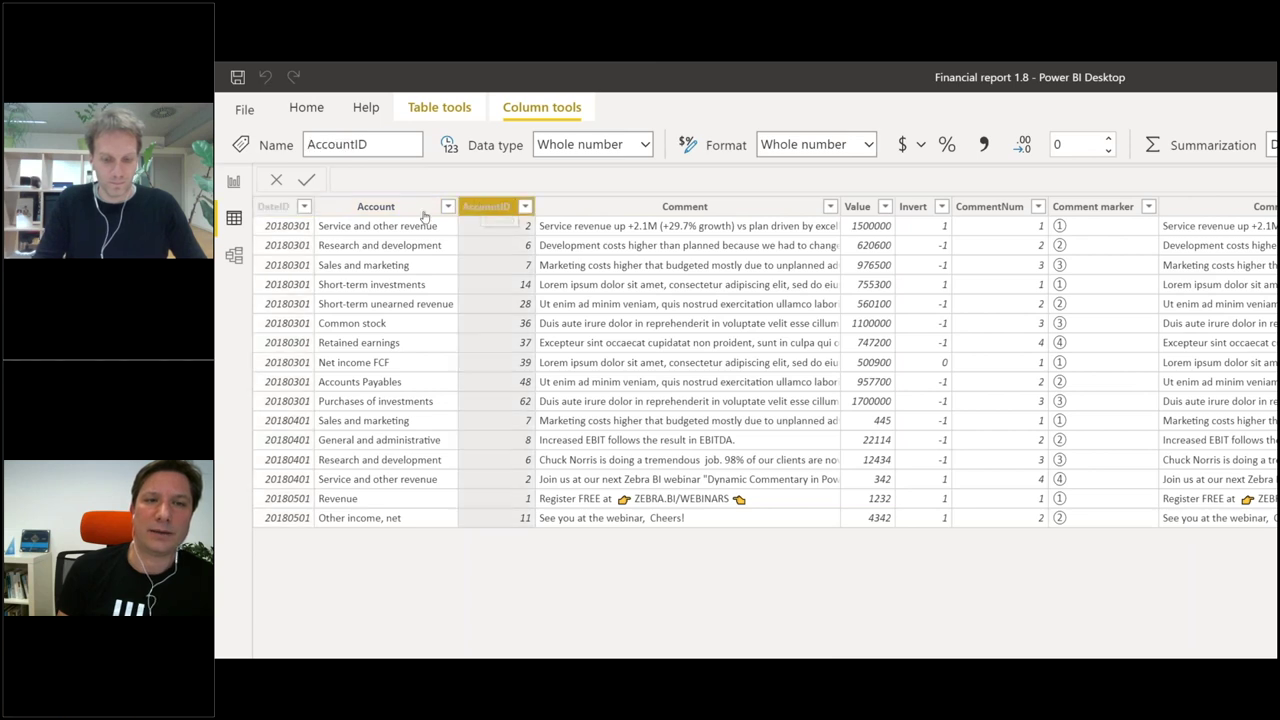
# Step: Inspect the data model relationships of the Calendar, Financials, Comments and Accounts tables
pyautogui.click(234, 258)
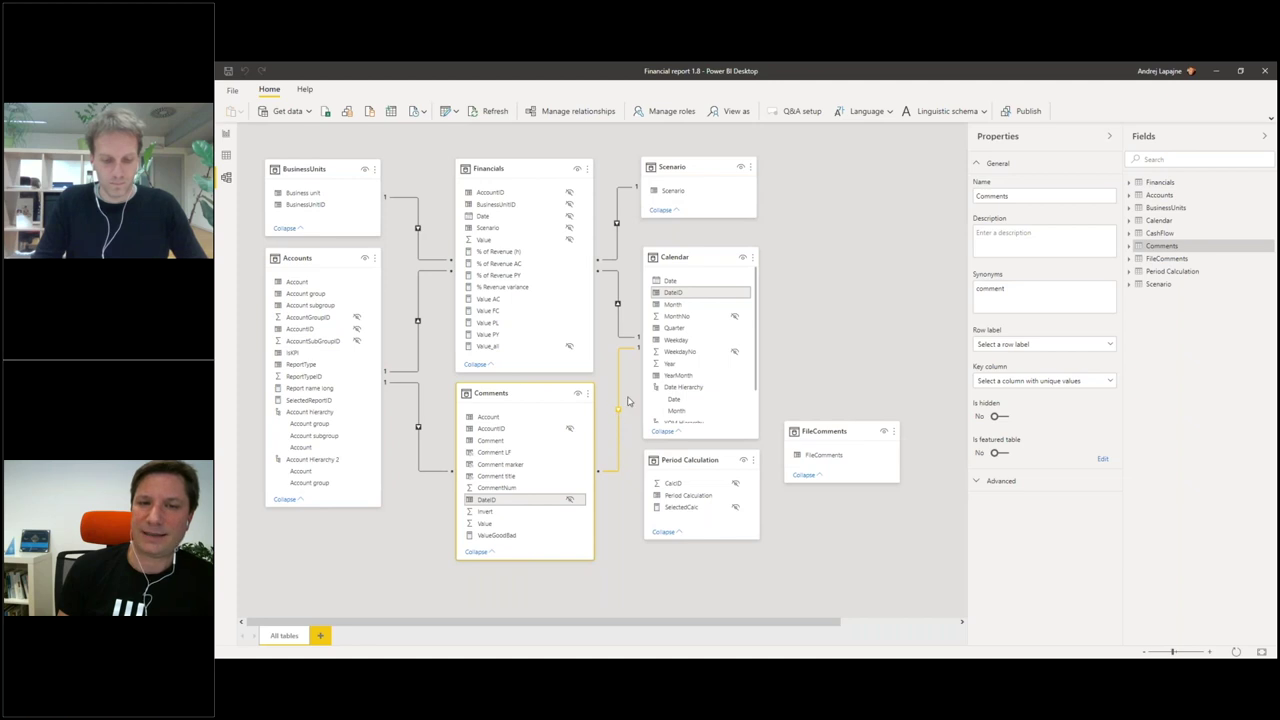
pyautogui.click(681, 258)
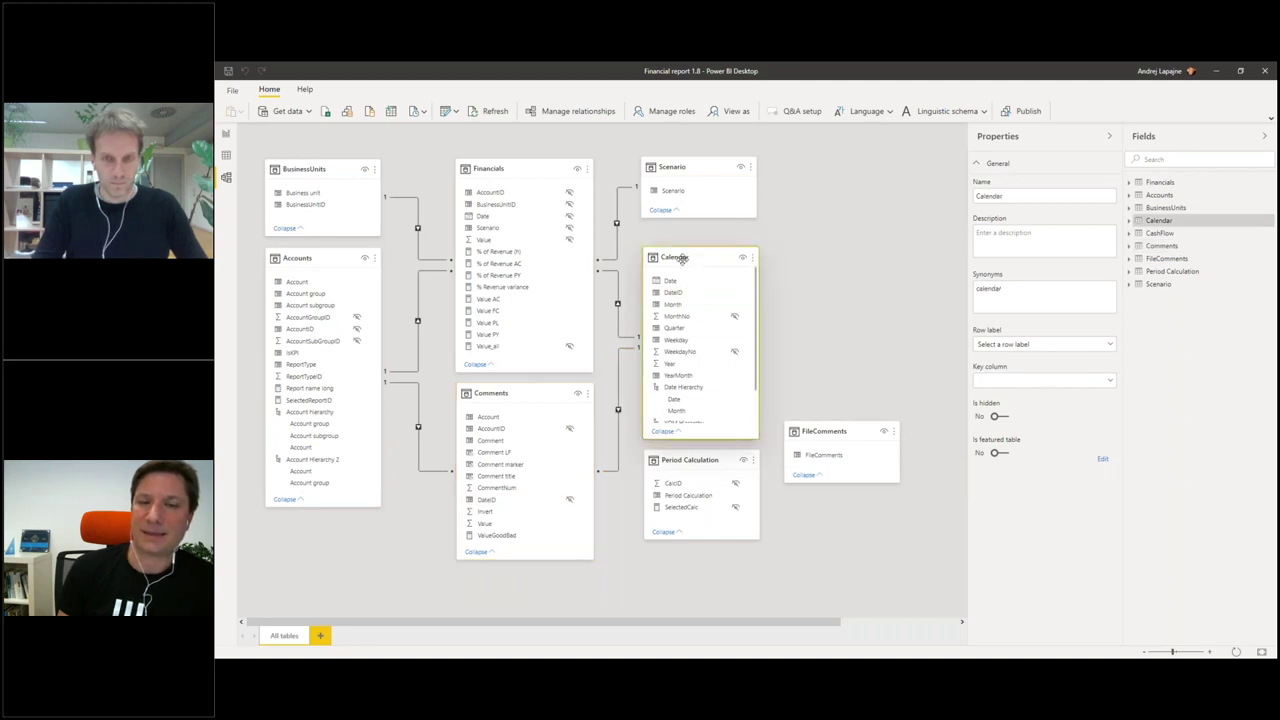
pyautogui.click(525, 165)
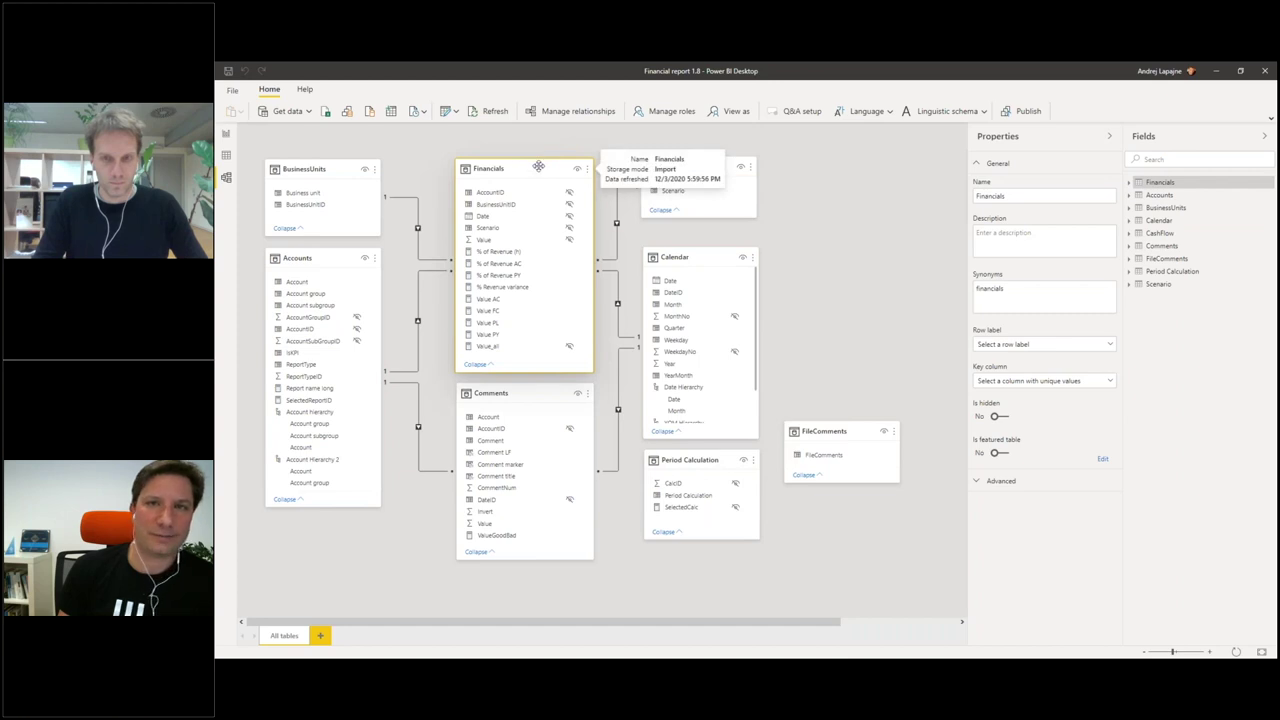
pyautogui.click(506, 392)
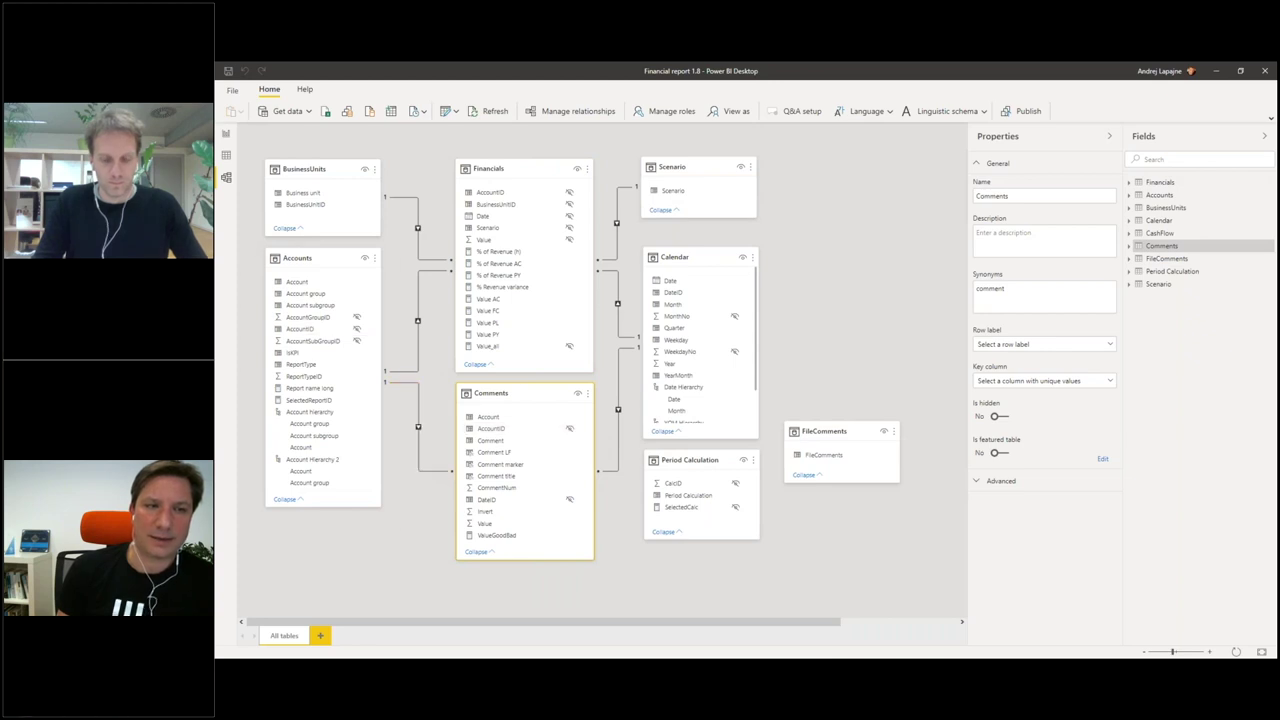
pyautogui.click(318, 256)
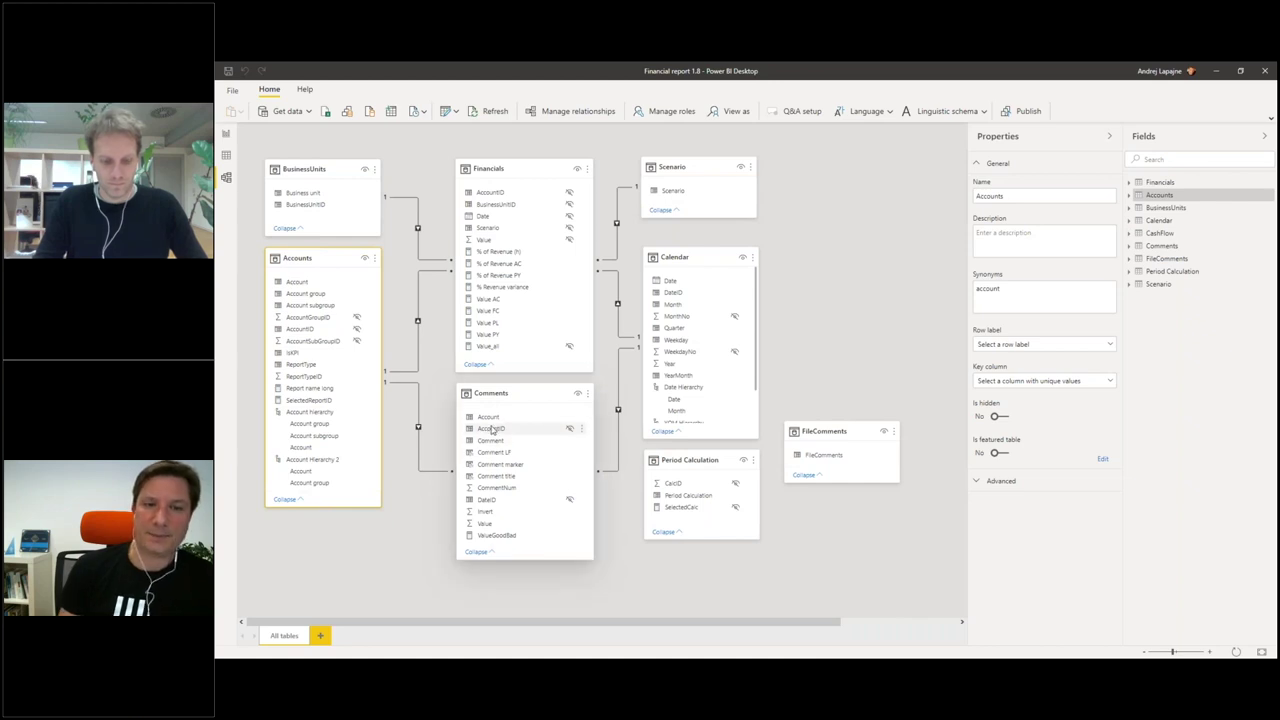
# Step: Clear CommentNum and First Comment from the Comments fields of the Profit&Loss Statement visual on the report page
pyautogui.click(226, 133)
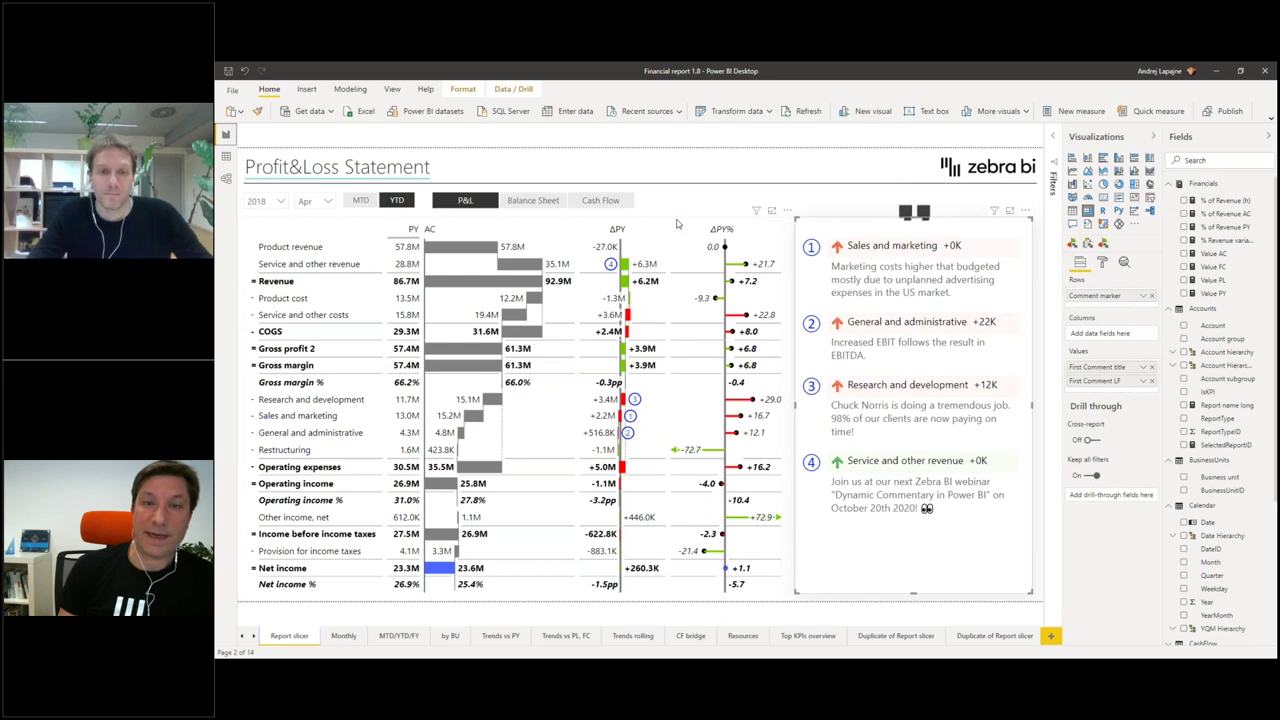
pyautogui.click(676, 224)
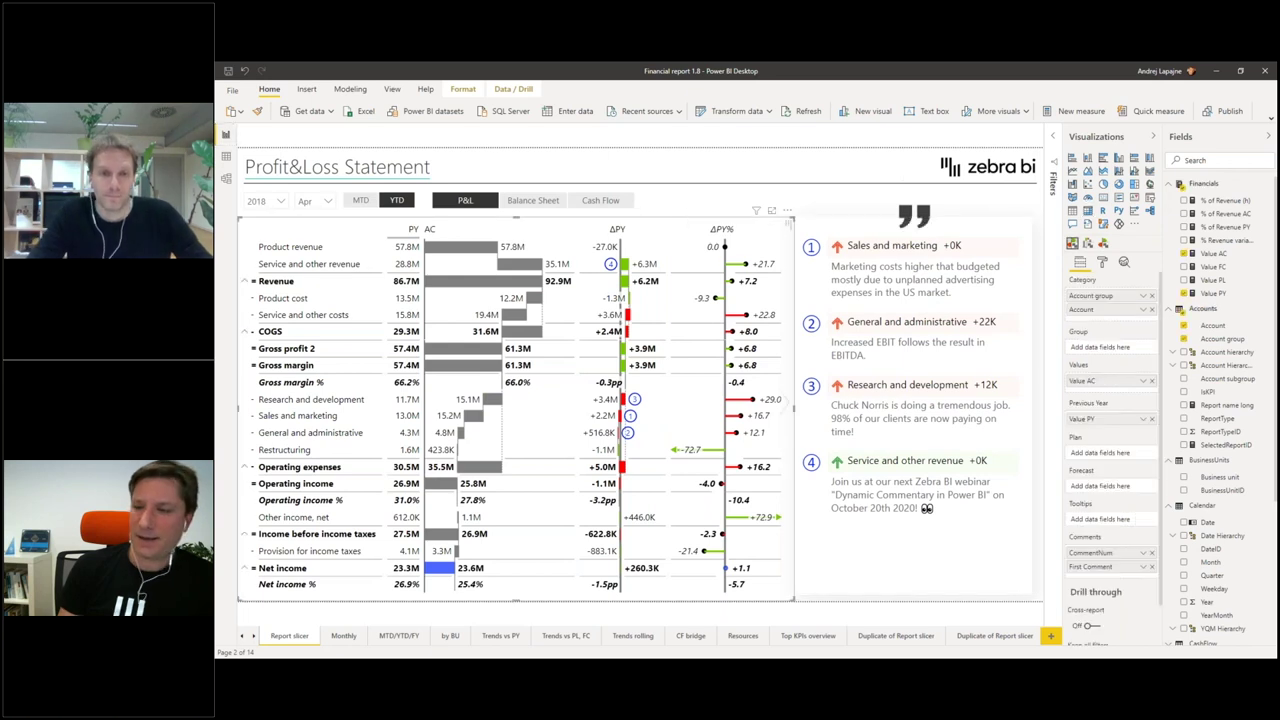
pyautogui.click(1152, 553)
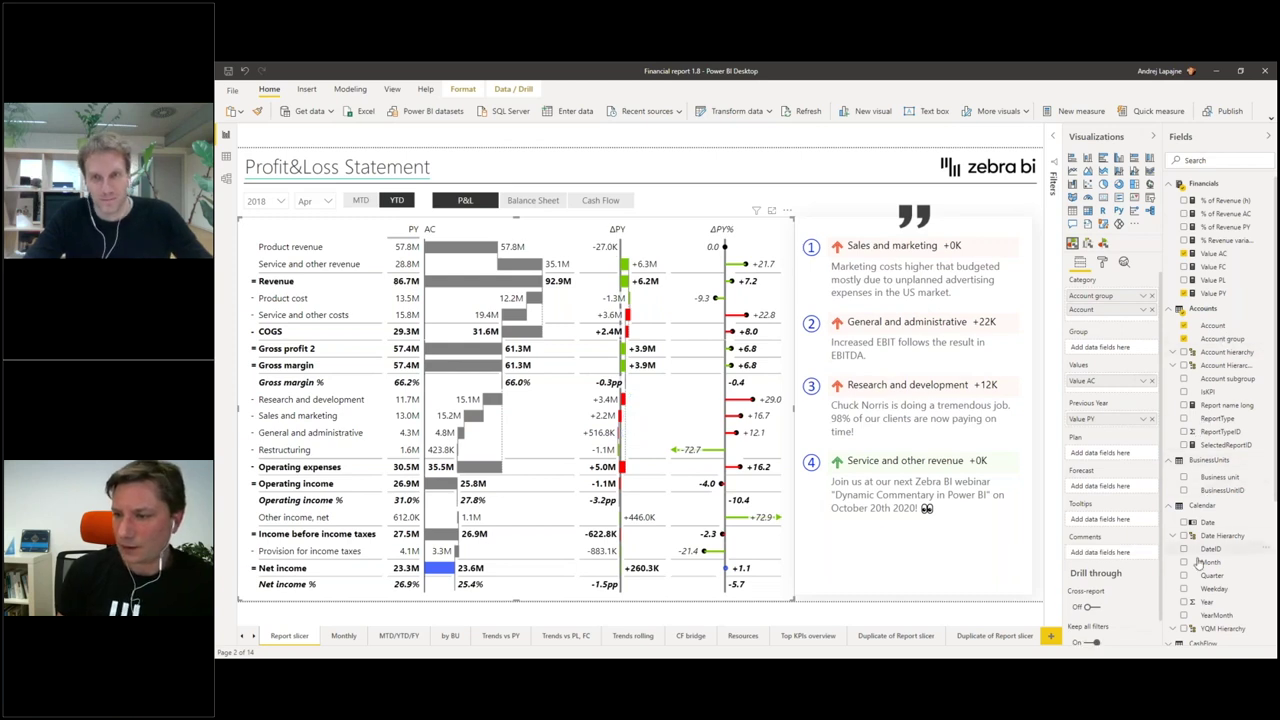
# Step: Add Comment from the Comments table to the P&L visual's Comments fields and place CommentNum above it
pyautogui.click(1170, 310)
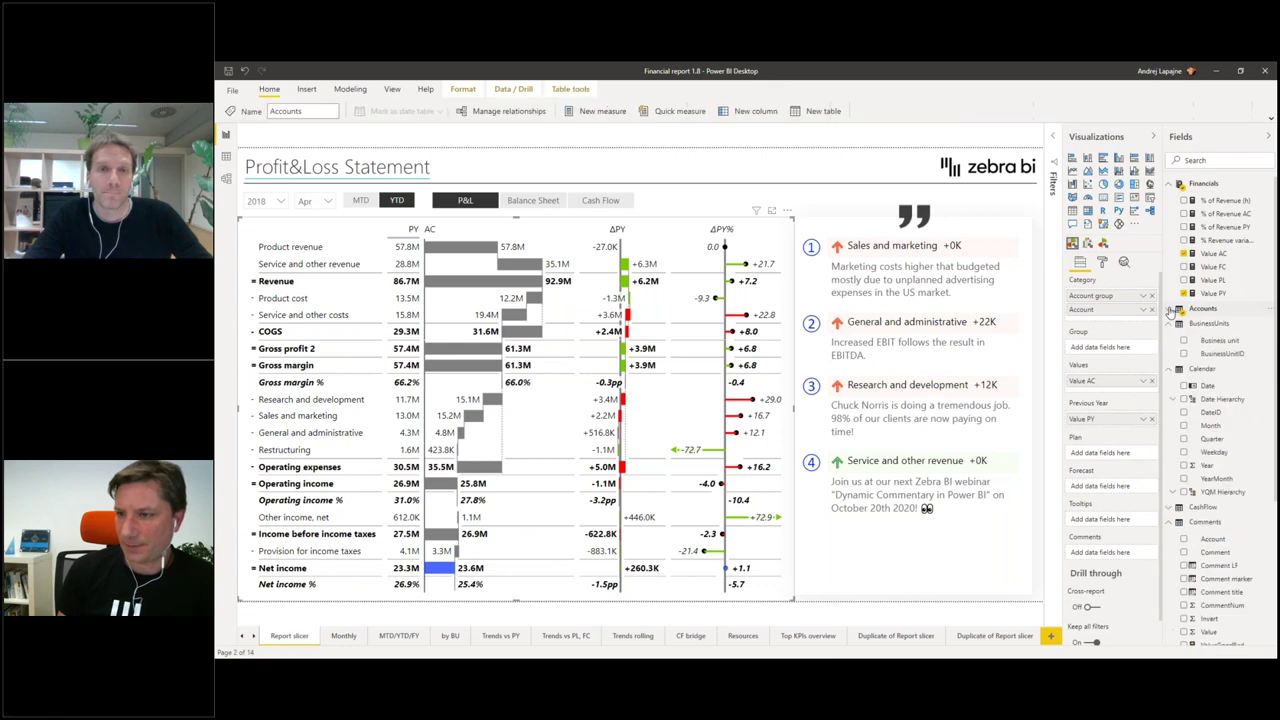
pyautogui.click(1170, 370)
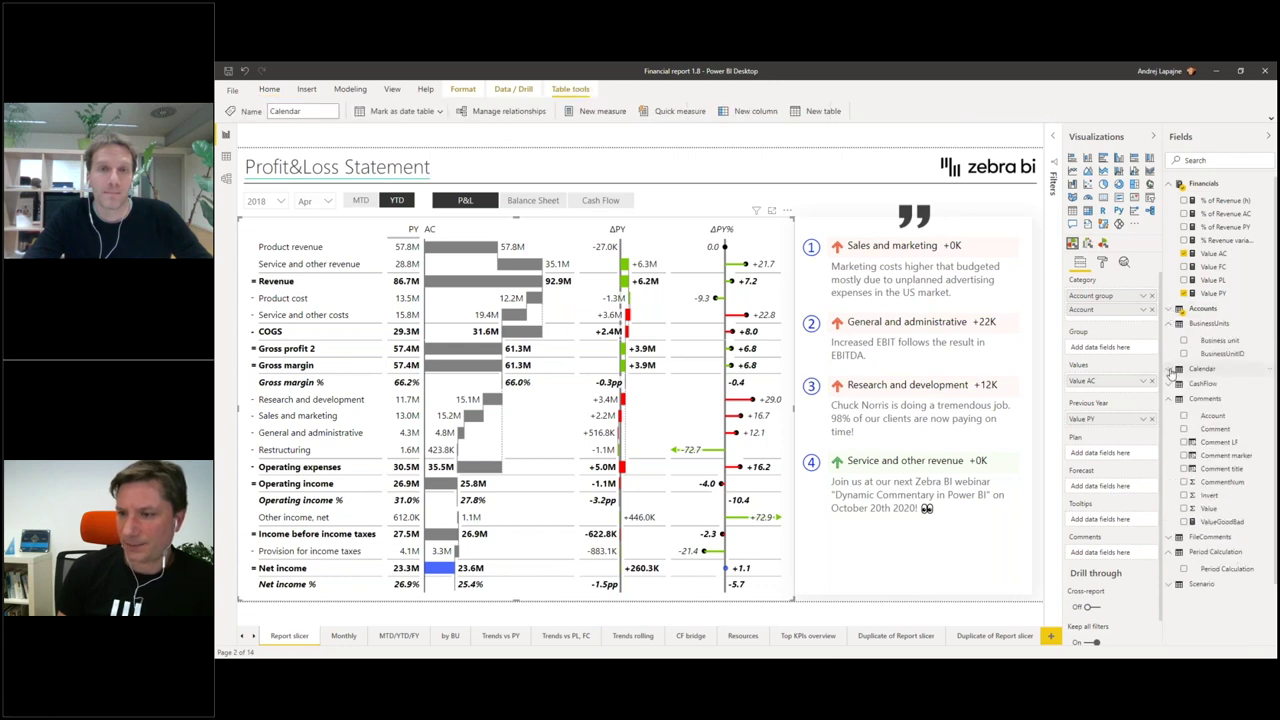
pyautogui.moveTo(1215, 428); pyautogui.dragTo(1104, 552)
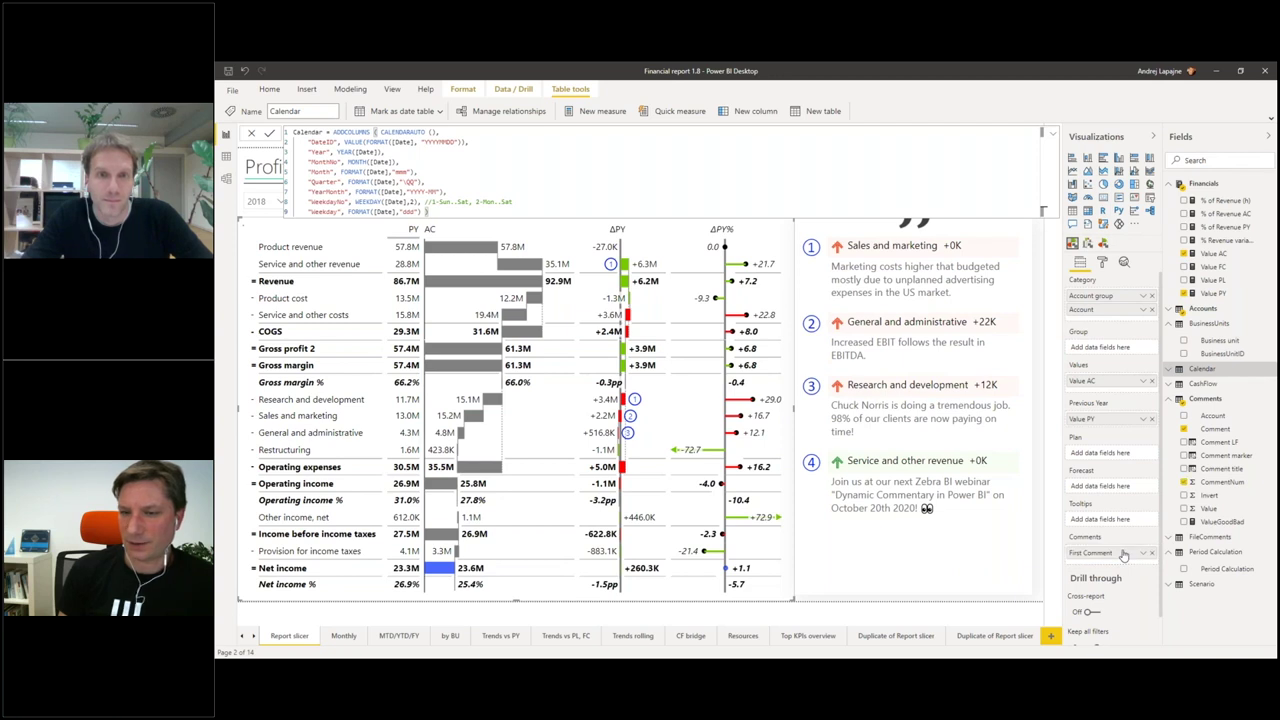
pyautogui.moveTo(1123, 555); pyautogui.dragTo(1123, 553)
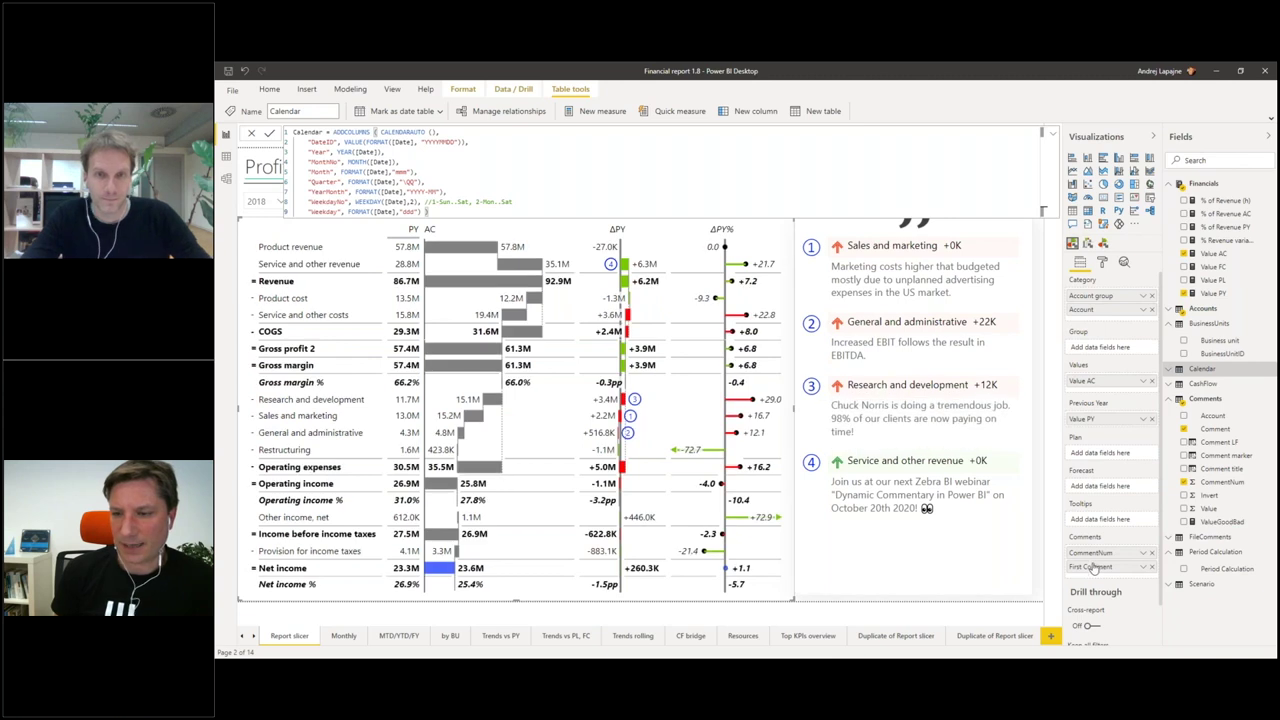
# Step: Remove CommentNum from the P&L visual's Comments fields and add it back above First Comment
pyautogui.click(1152, 554)
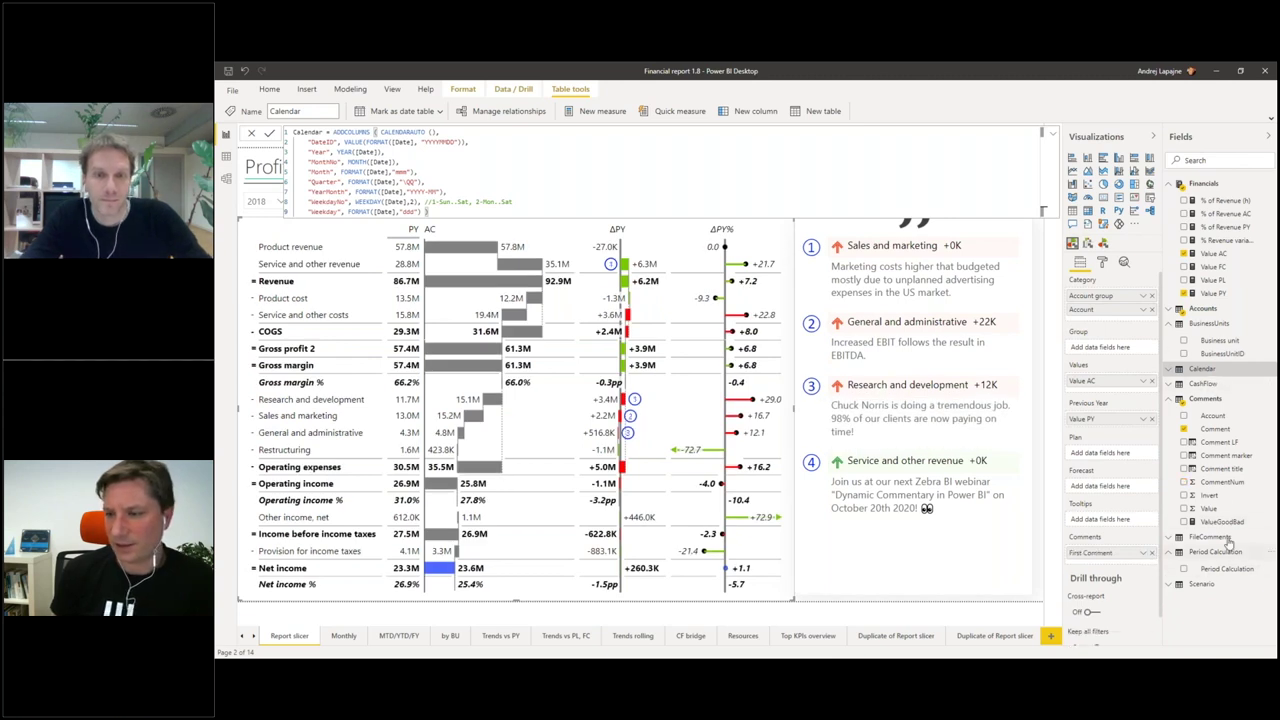
pyautogui.moveTo(1224, 482); pyautogui.dragTo(1138, 554)
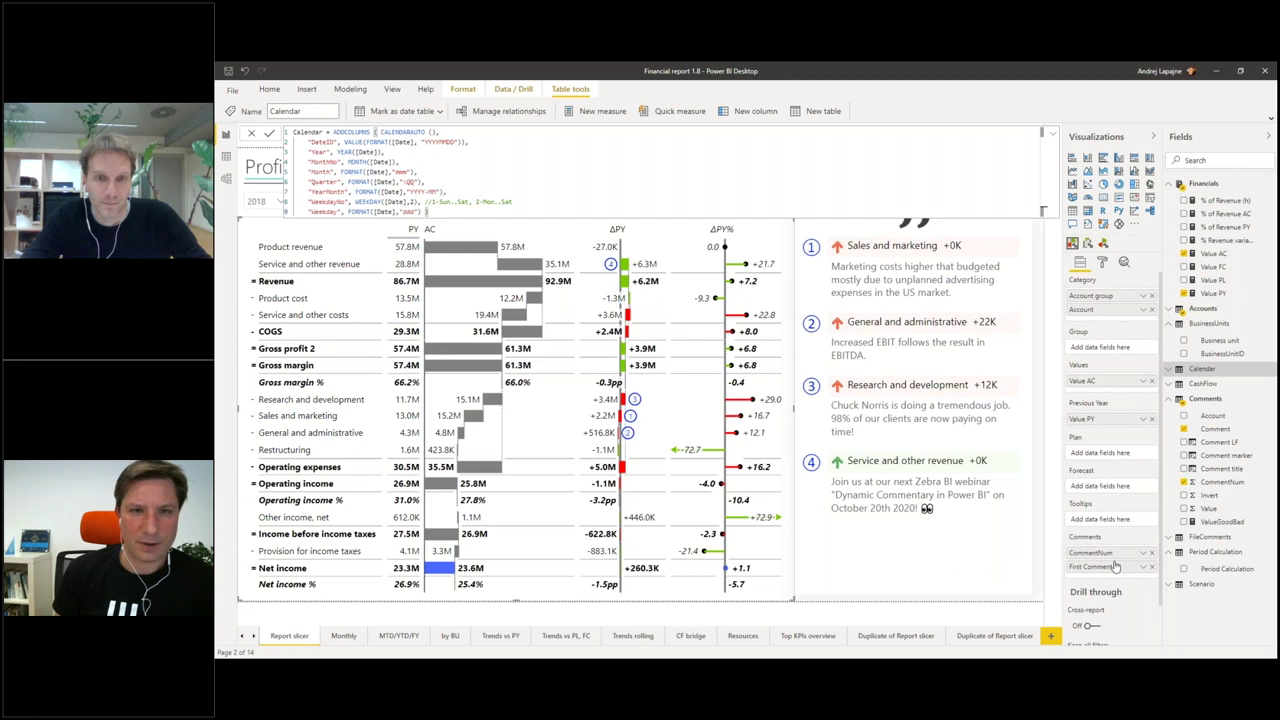
# Step: Return to the Comments table data and review its Account, Comment and DateID columns
pyautogui.click(226, 177)
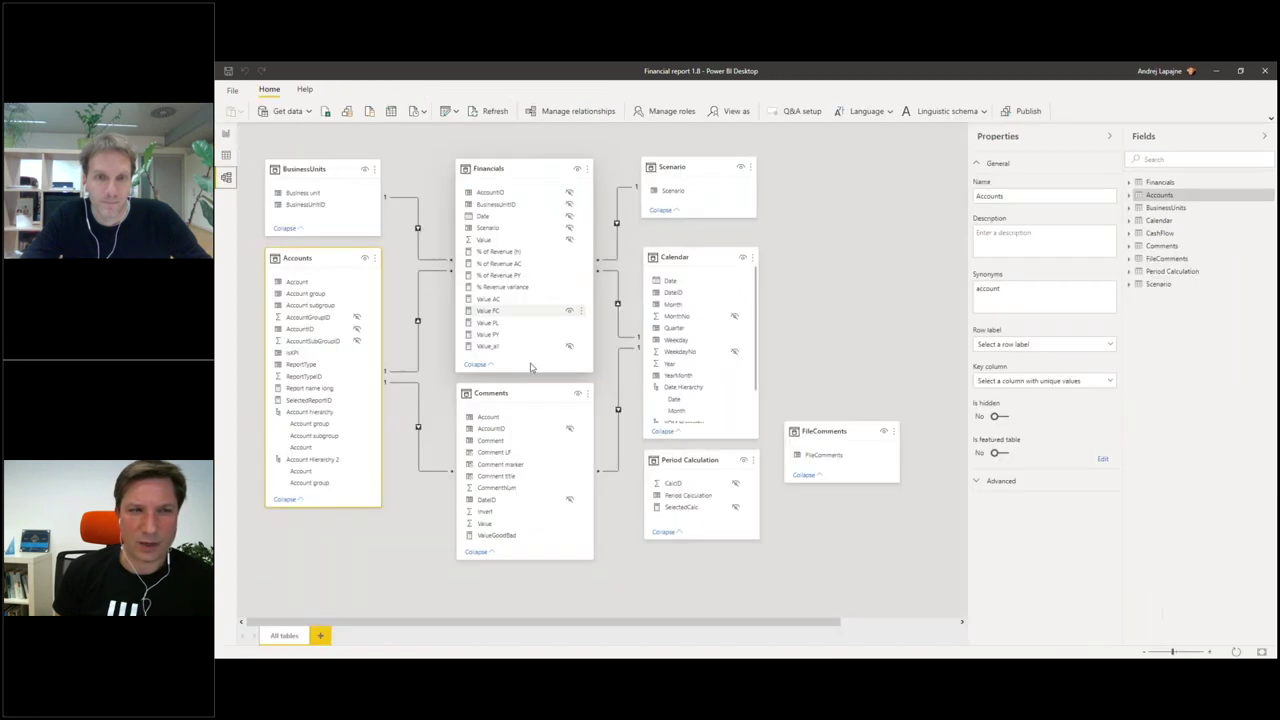
pyautogui.click(226, 156)
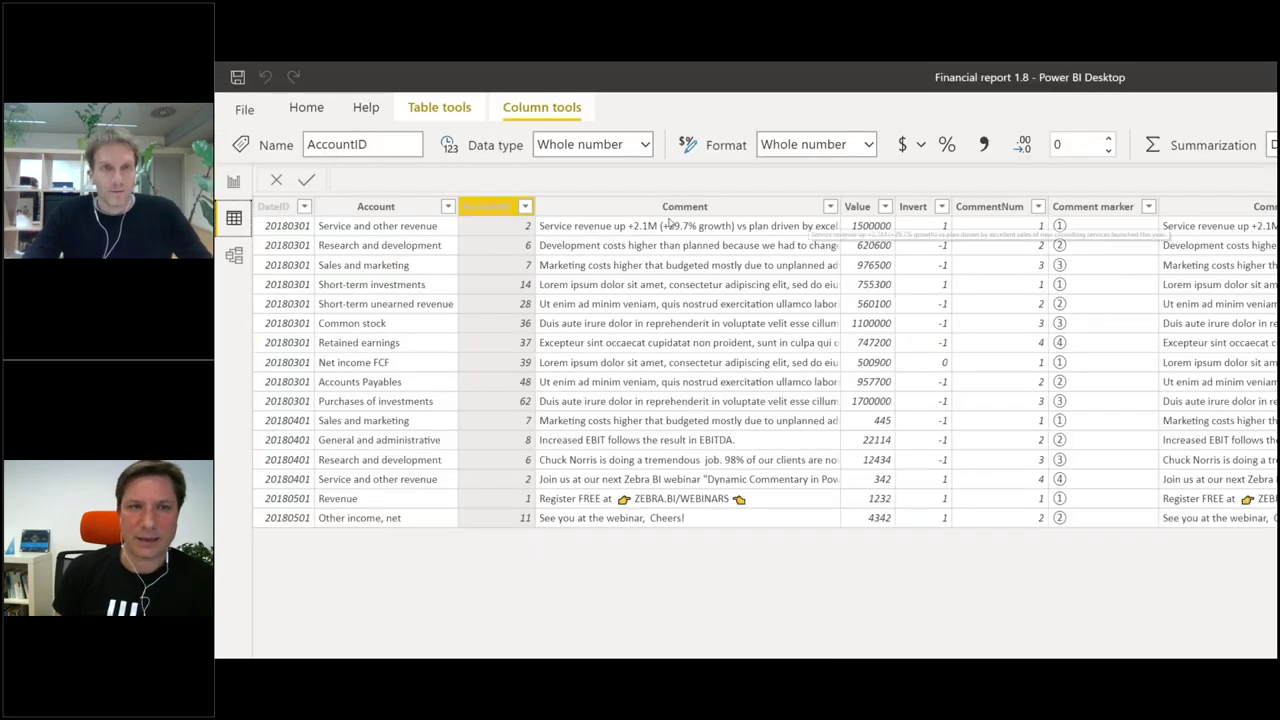
pyautogui.click(376, 208)
pyautogui.click(592, 208)
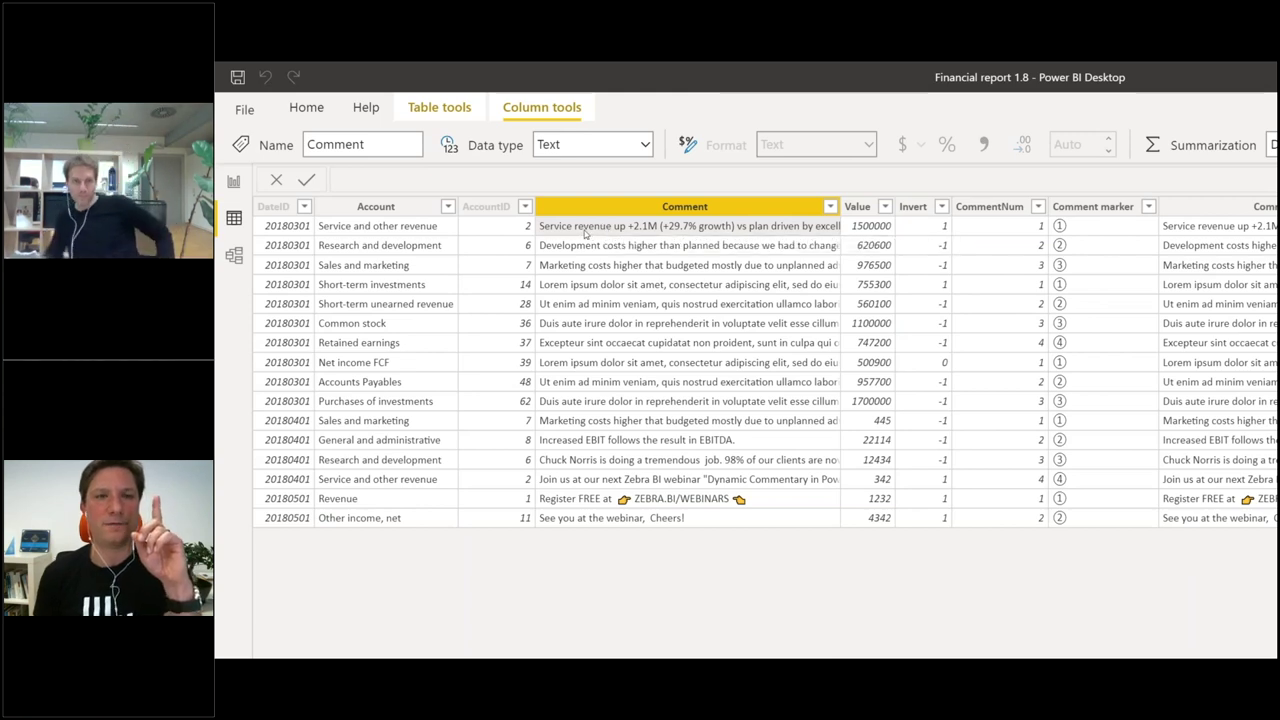
pyautogui.click(296, 230)
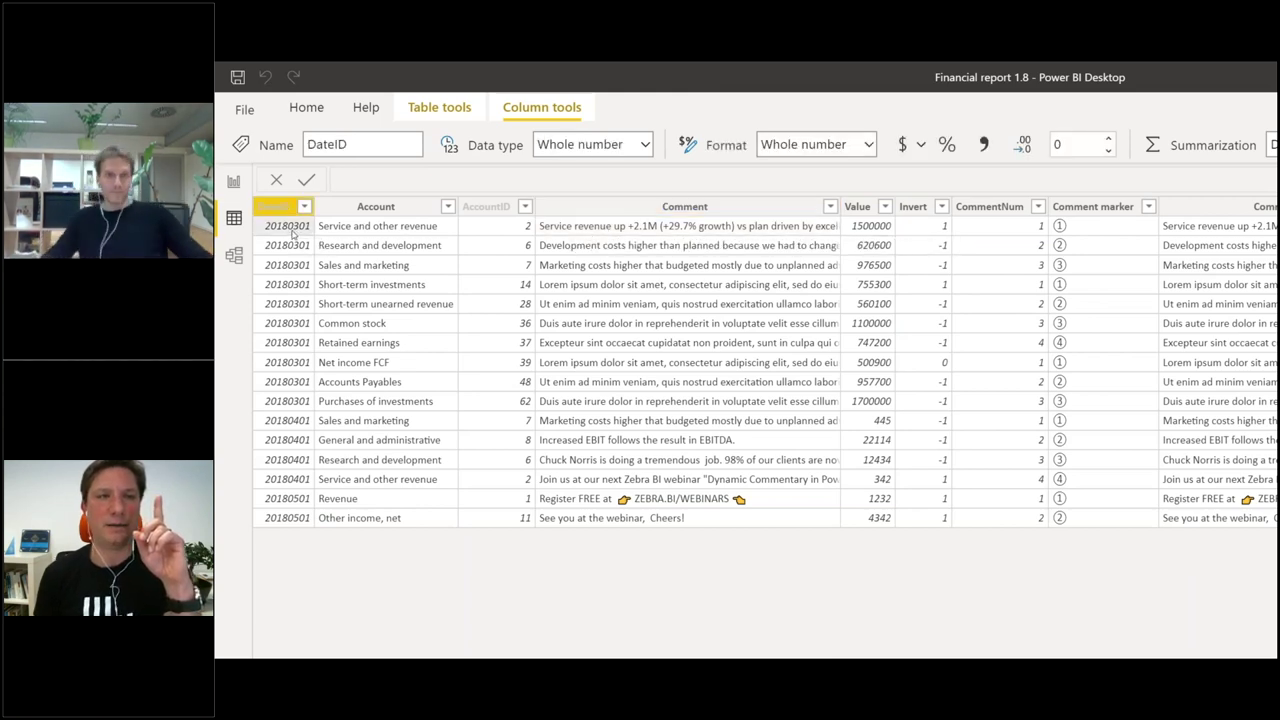
pyautogui.click(578, 238)
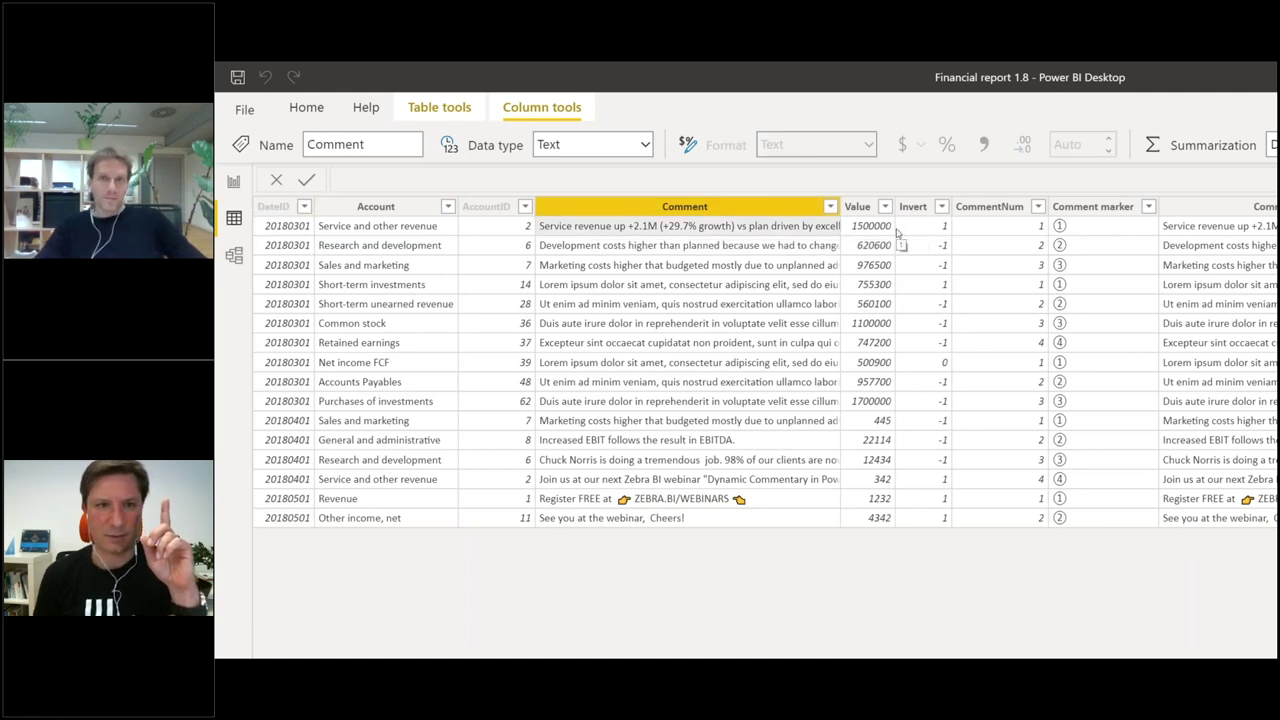
# Step: Examine the DateID and CommentNum columns in the Comments table data
pyautogui.click(1275, 300)
pyautogui.click(1275, 260)
pyautogui.click(1275, 330)
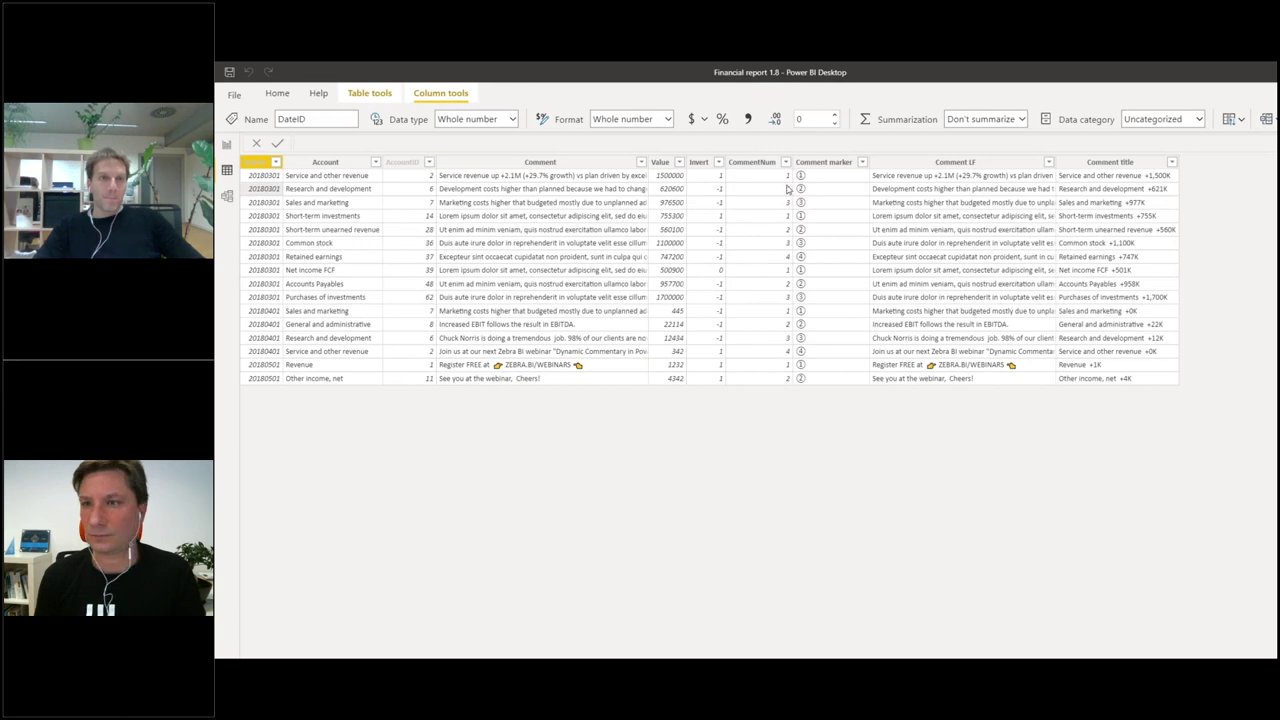
pyautogui.click(779, 179)
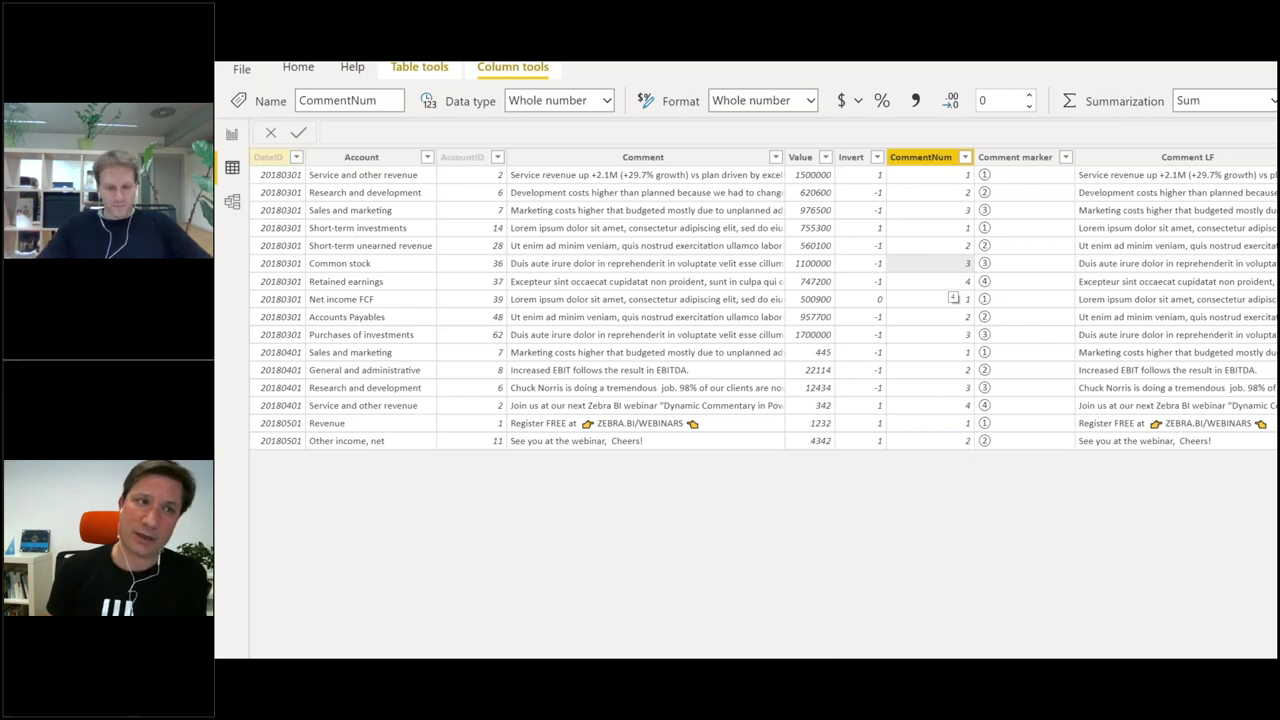
# Step: Return to the report page and highlight the Sales and marketing row from its comment marker, clearing the highlight again
pyautogui.click(232, 134)
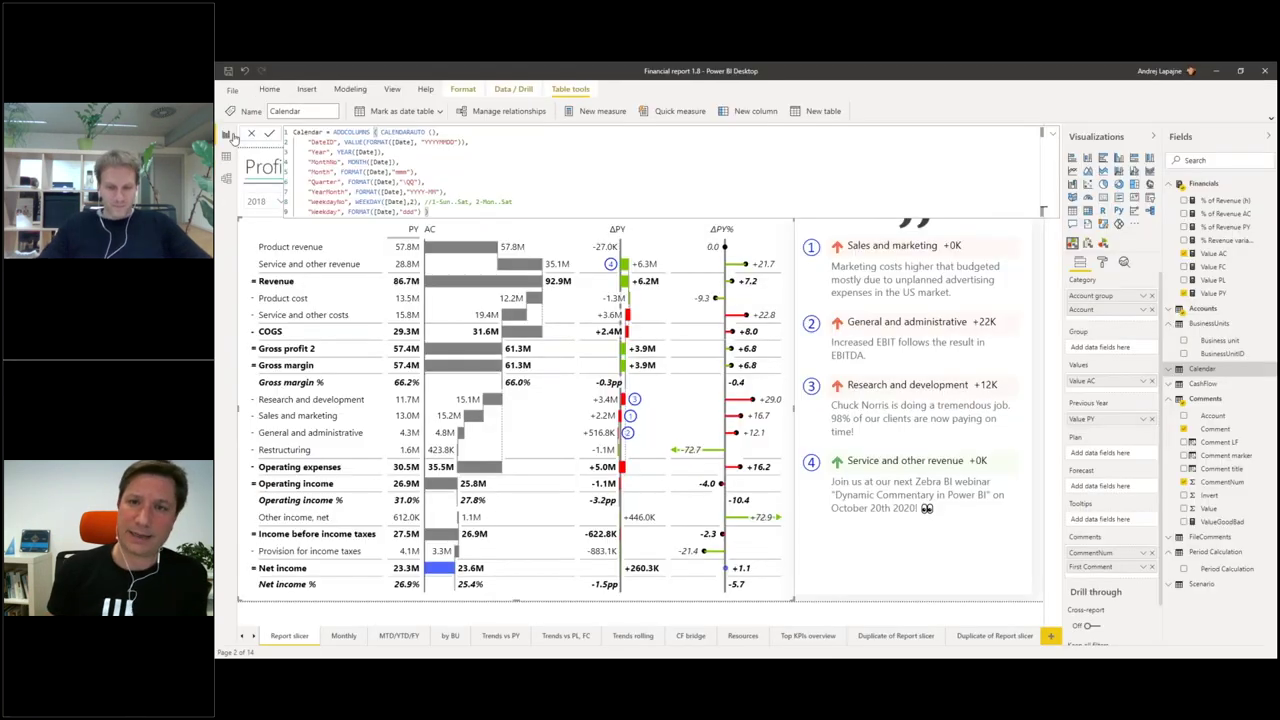
pyautogui.click(810, 246)
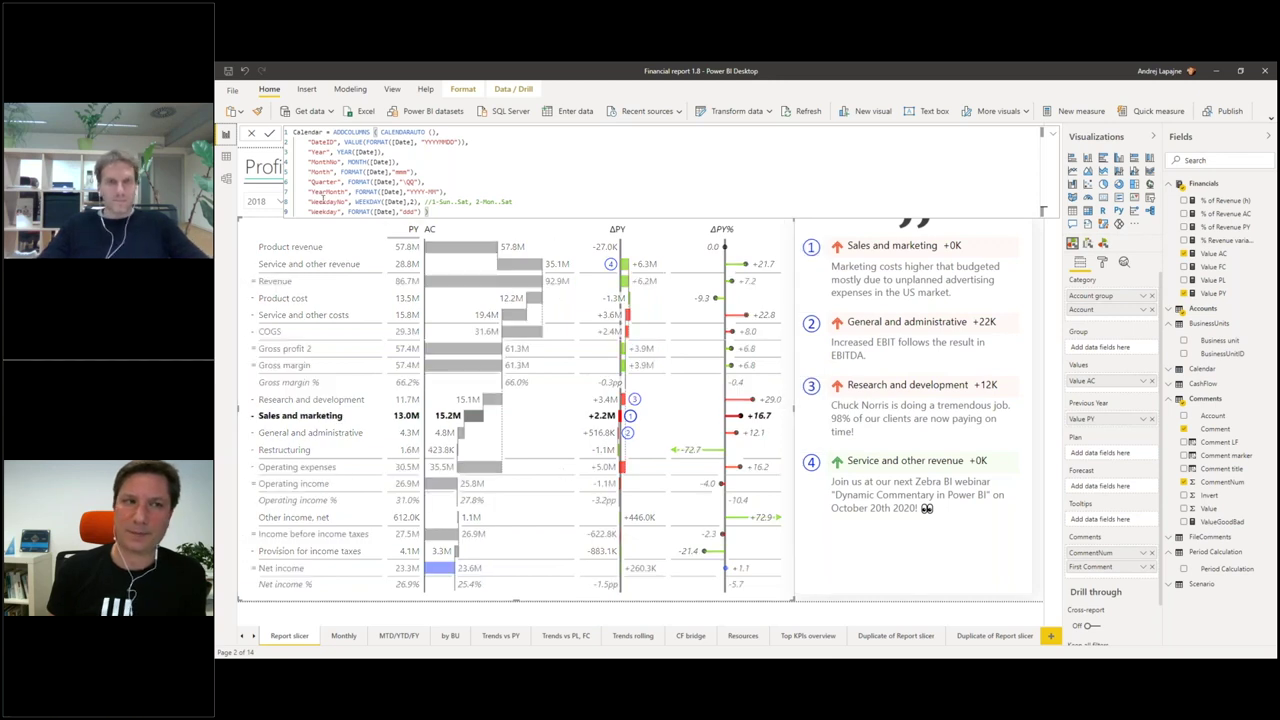
pyautogui.click(240, 215)
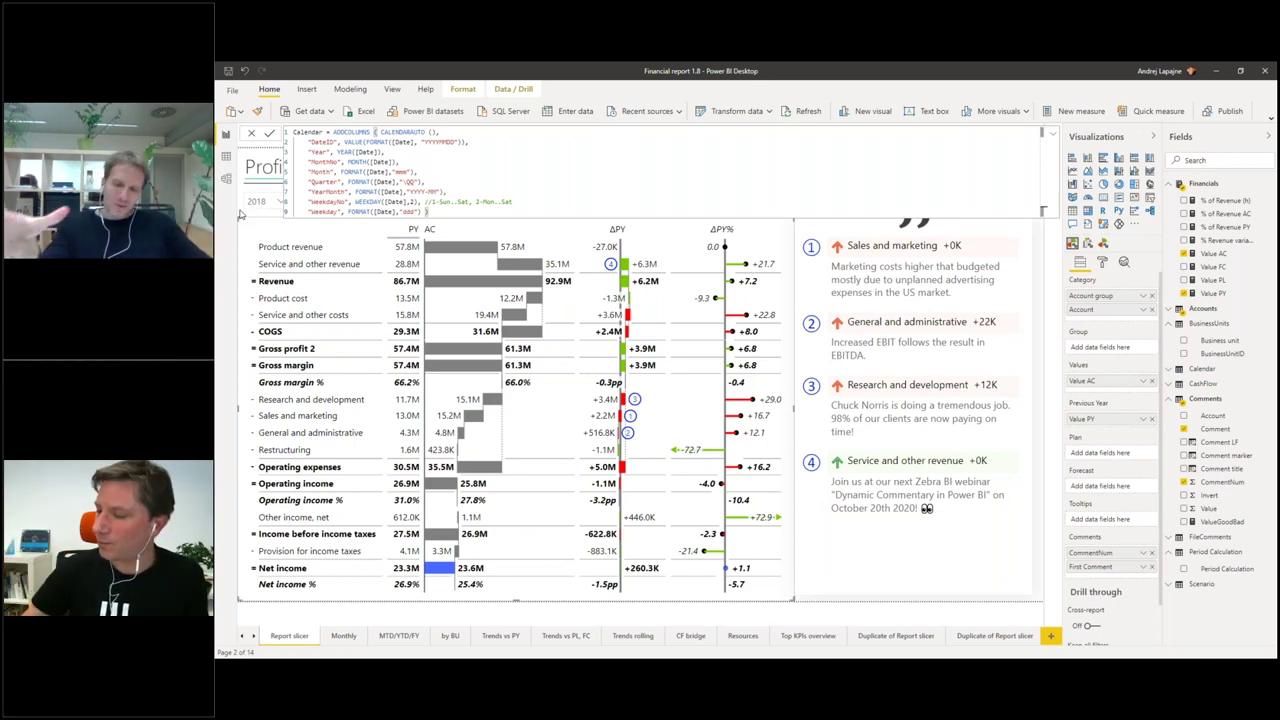
pyautogui.hotkey('alt', 'Tab')
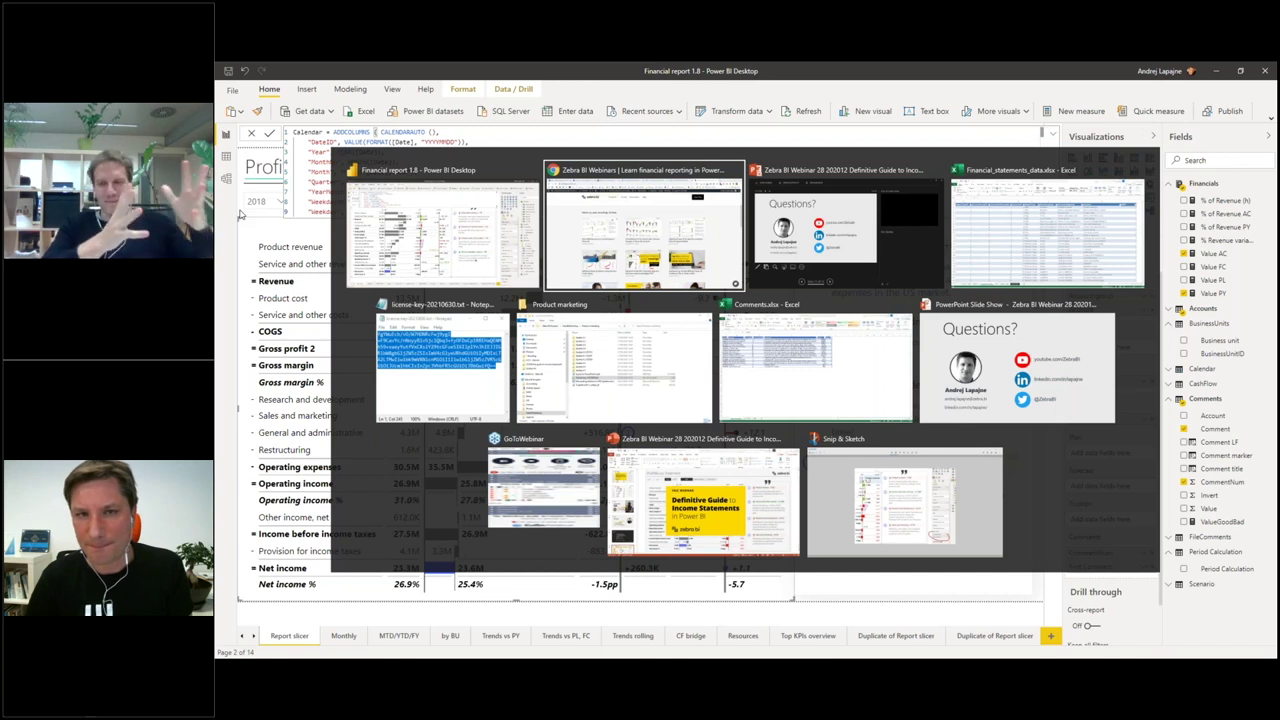
pyautogui.hotkey('alt', 'Tab')
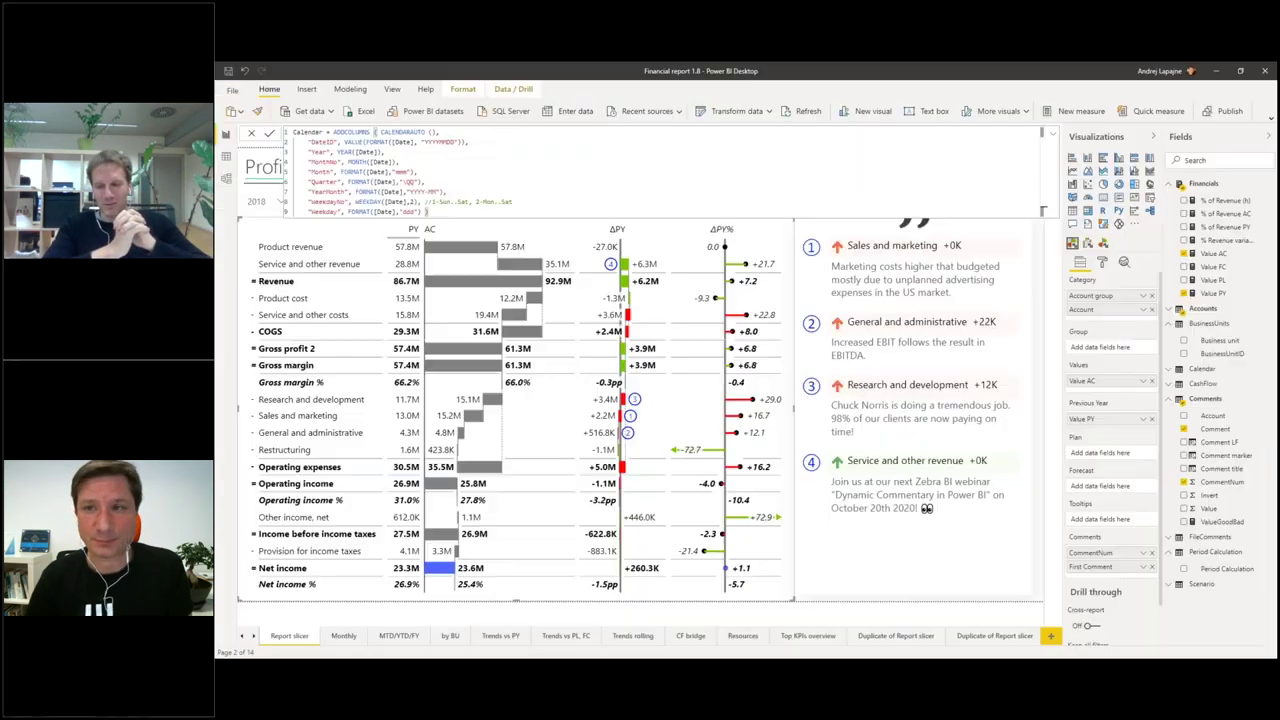
# Step: Collapse the expanded Calendar formula bar so that it no longer covers the Profit&Loss Statement page
pyautogui.click(1053, 135)
pyautogui.click(1055, 137)
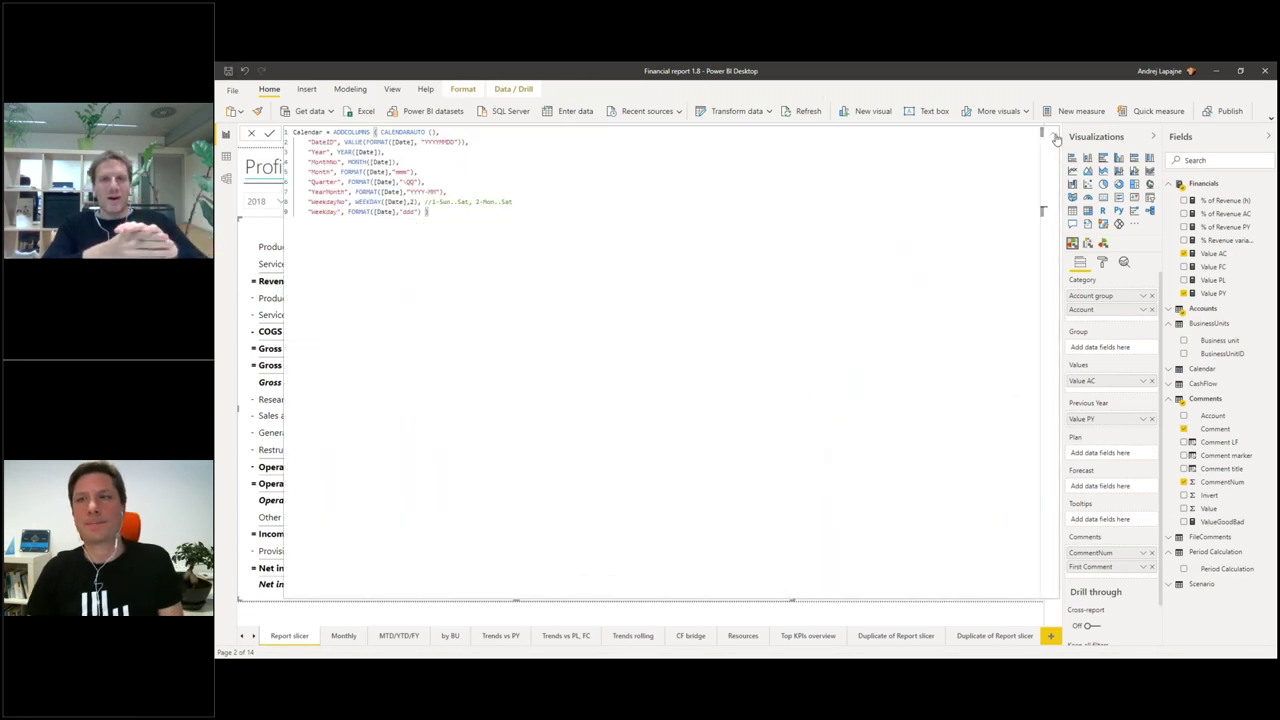
pyautogui.click(1055, 137)
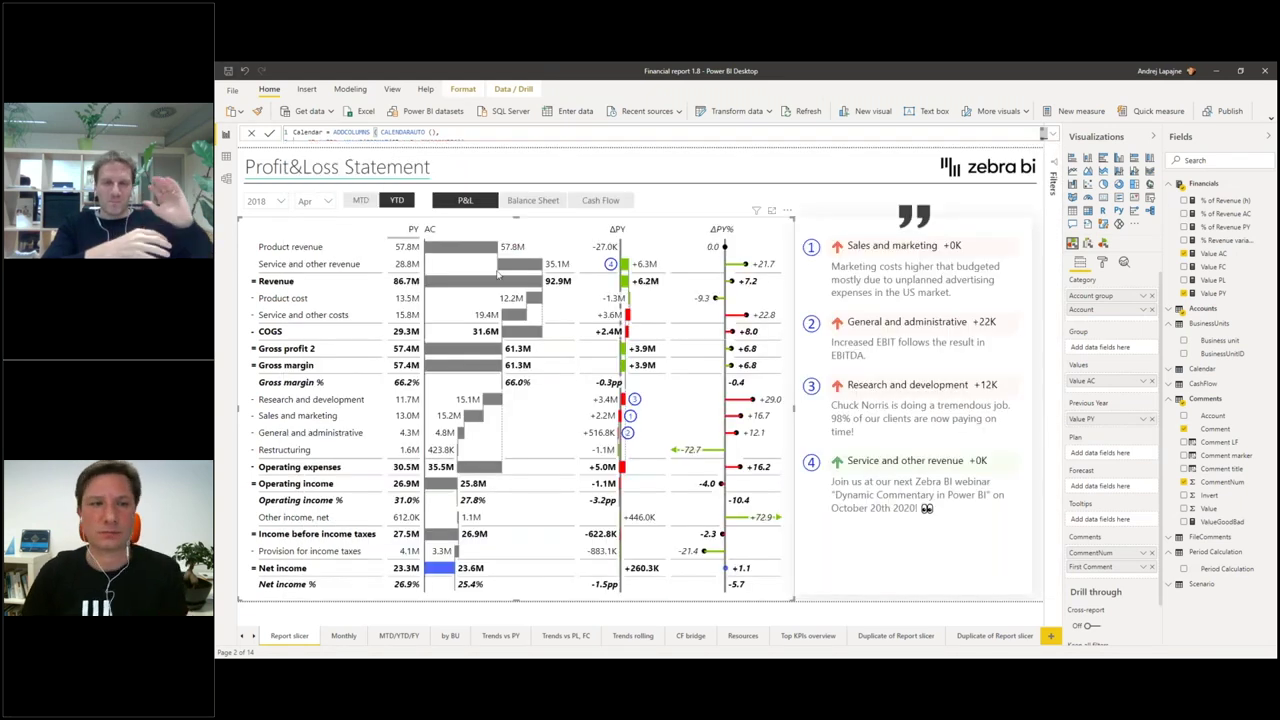
# Step: Filter the comments by selecting the Research and development row in the P&L visual, and clear the selection again
pyautogui.click(280, 399)
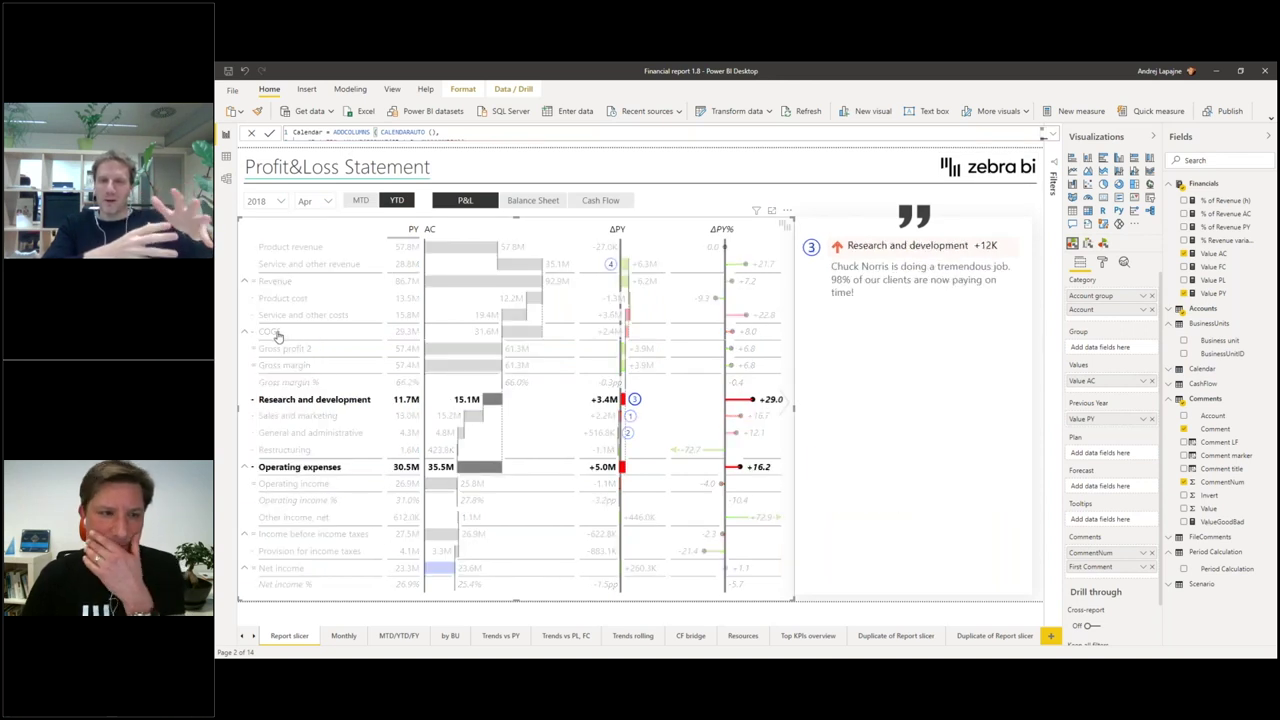
pyautogui.click(276, 337)
pyautogui.click(277, 337)
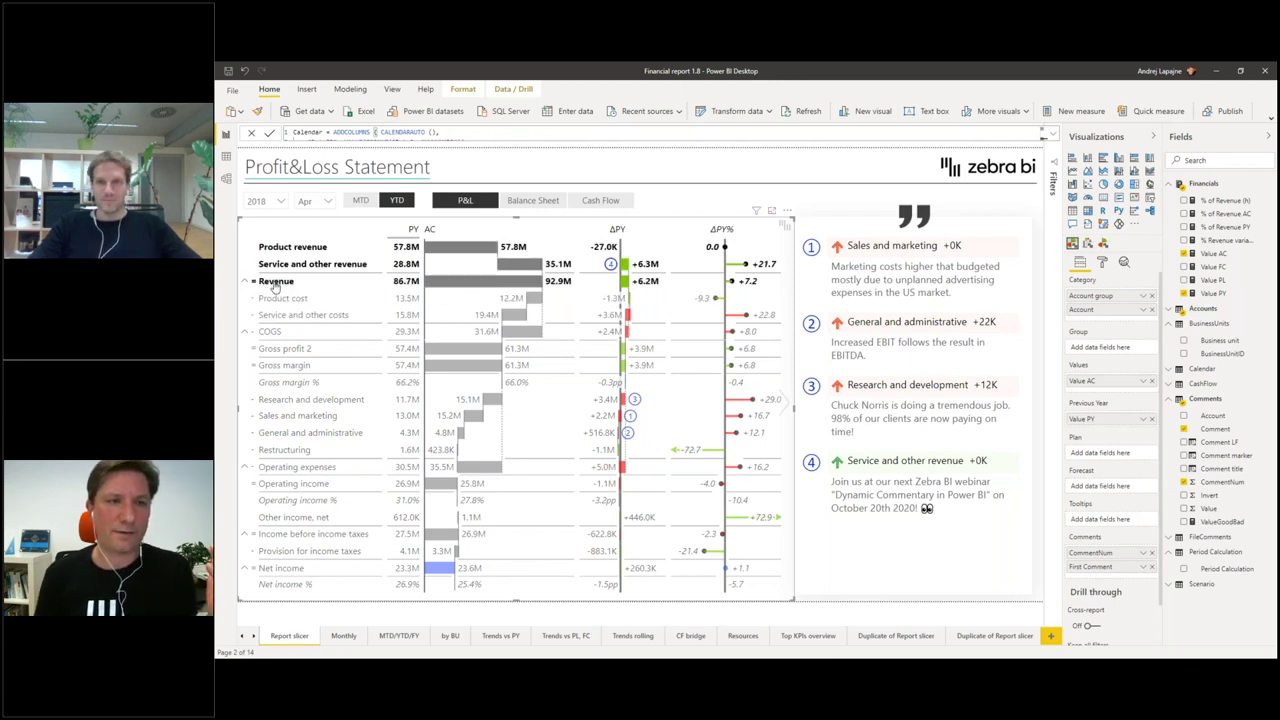
# Step: Add a calculated row named Revenue 2 below Revenue in the P&L visual with the formula [Revenue] * 1.2
pyautogui.click(275, 286)
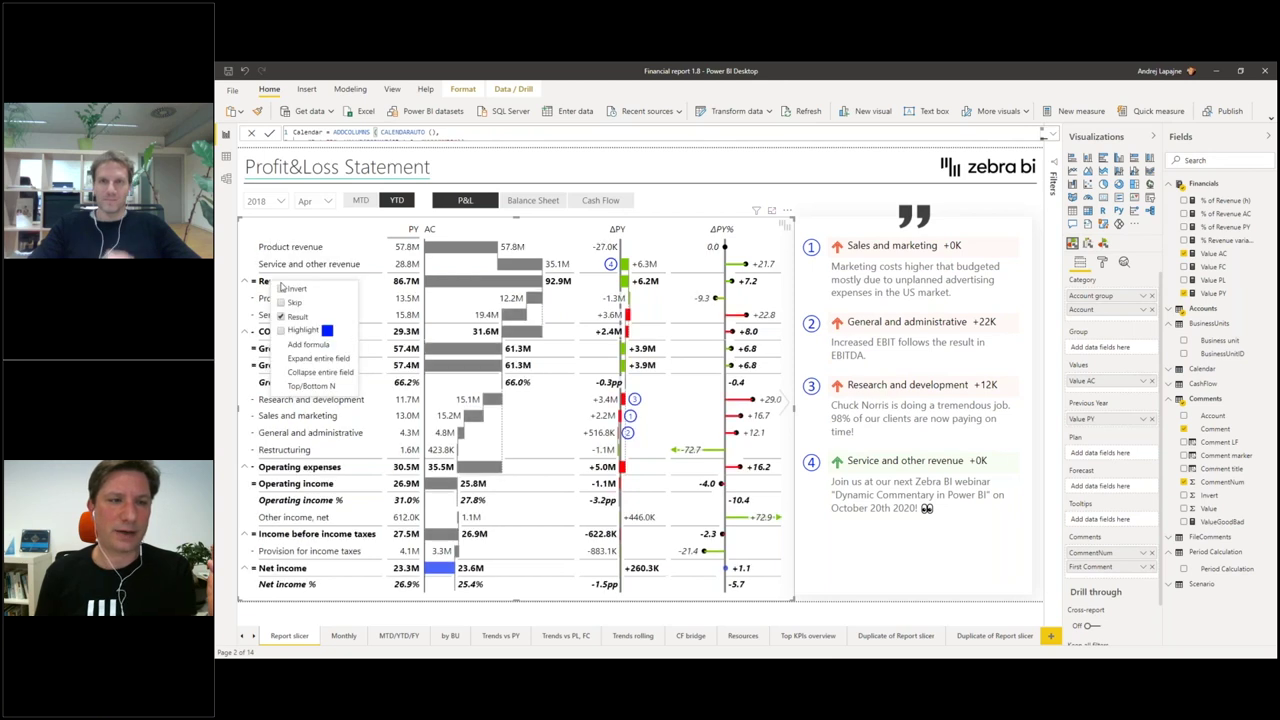
pyautogui.click(306, 344)
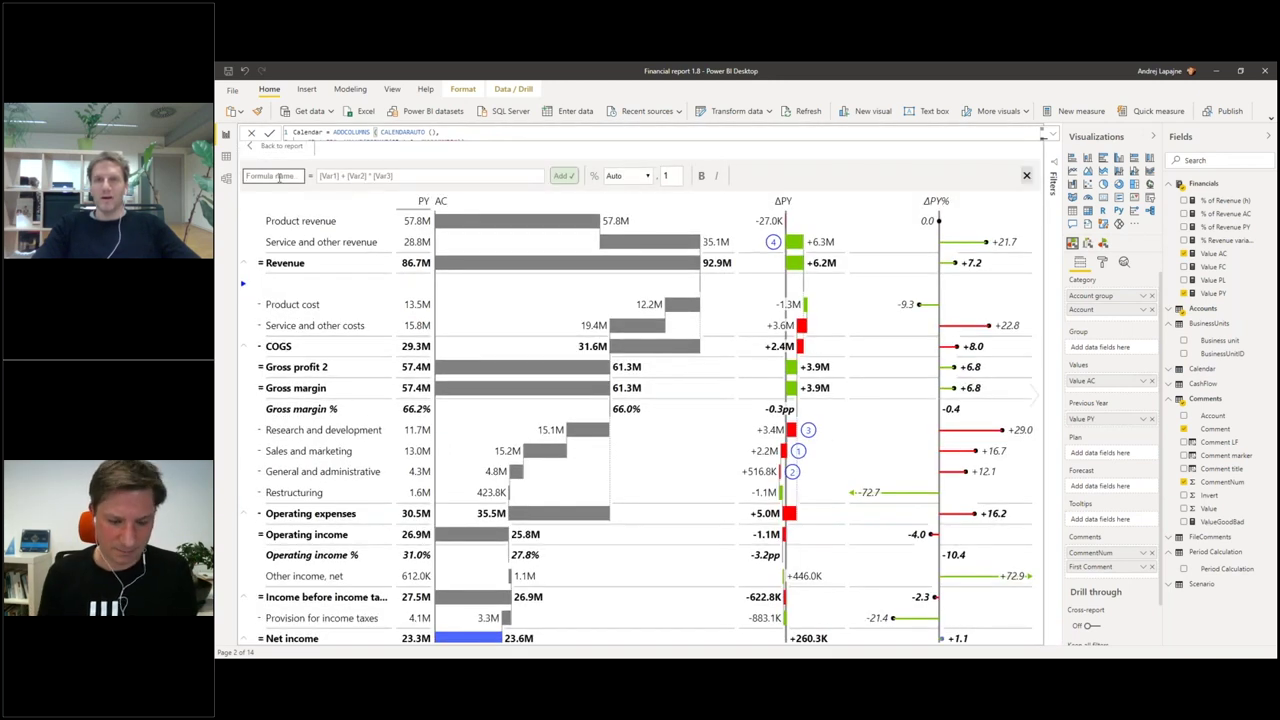
pyautogui.write('Revenue 2')
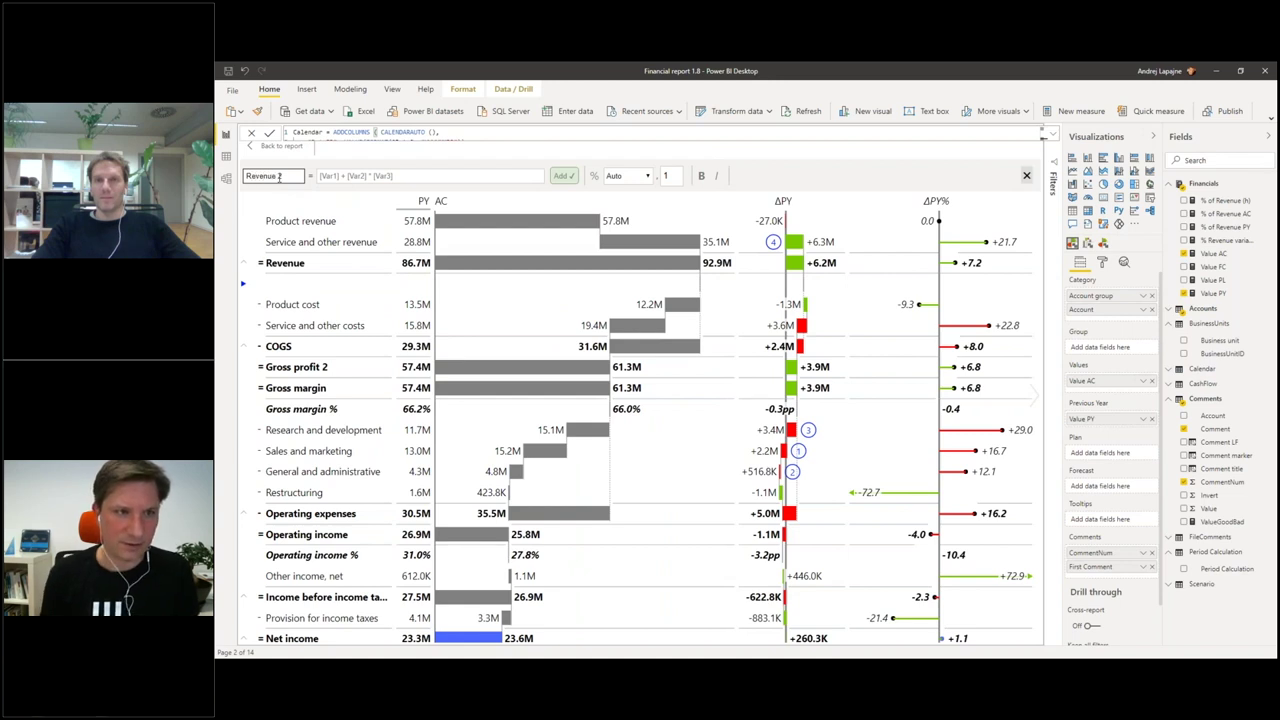
pyautogui.click(391, 176)
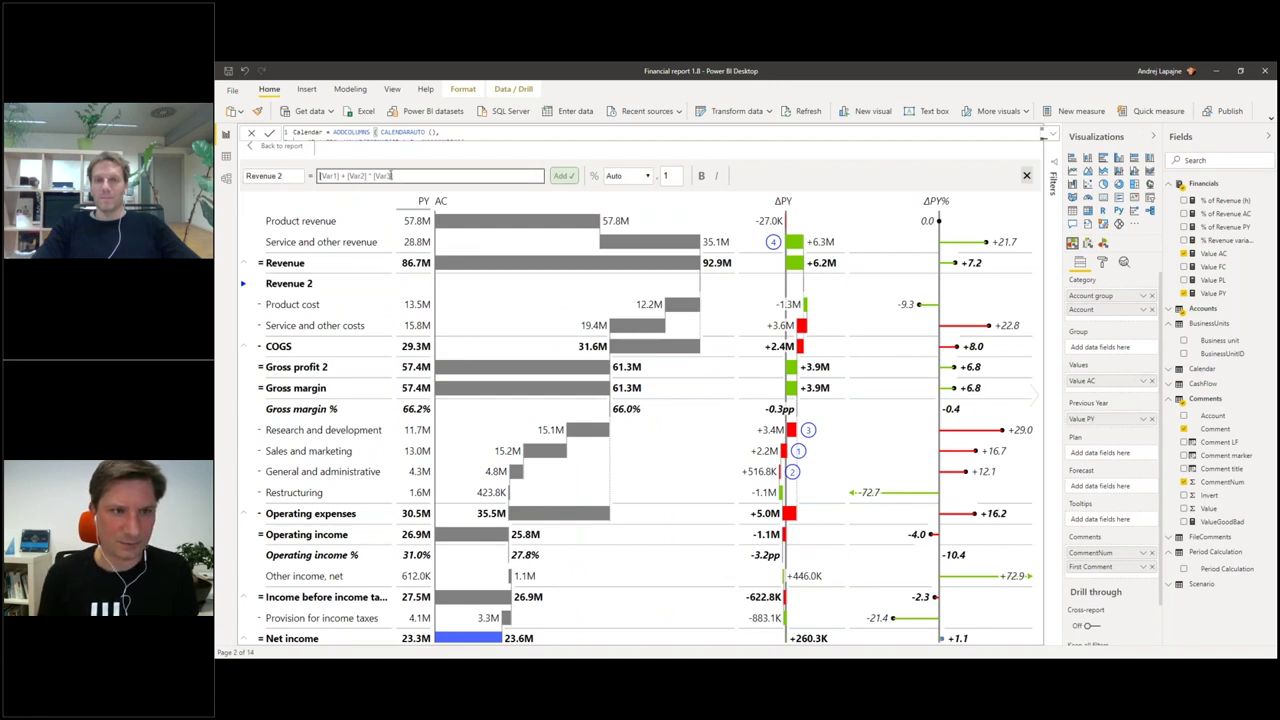
pyautogui.write('[Revenue]')
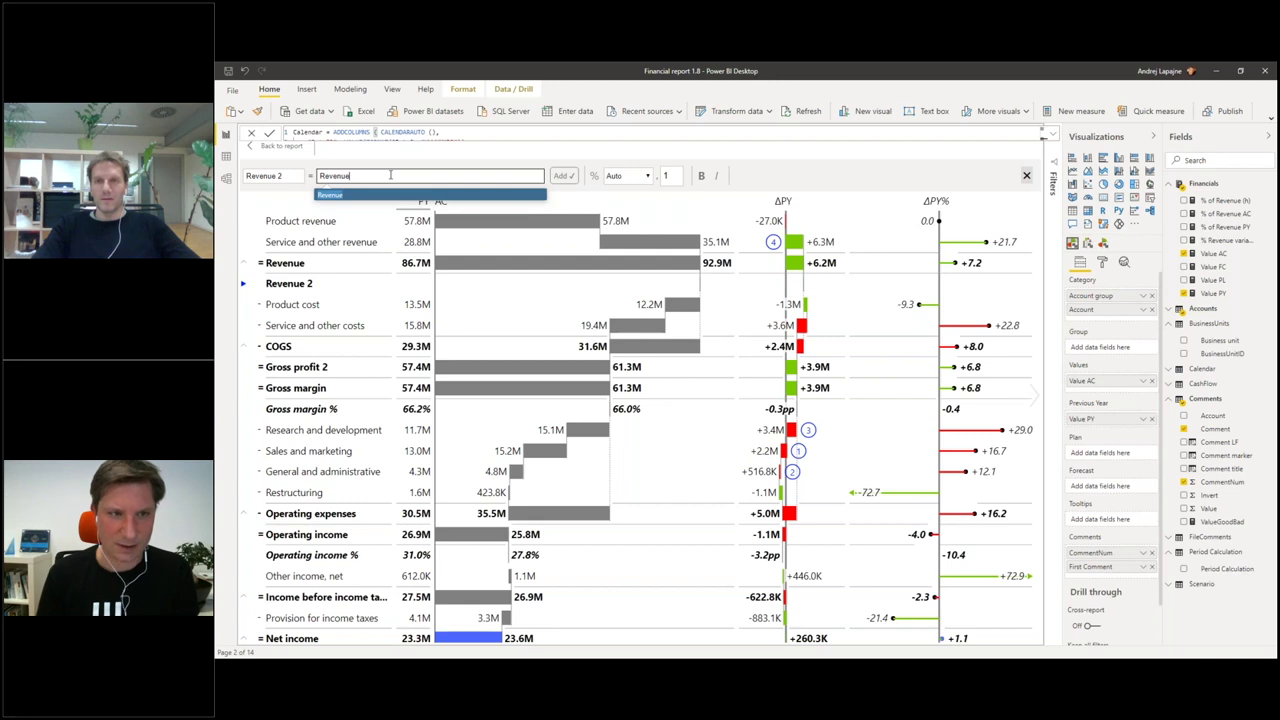
pyautogui.write(' * ')
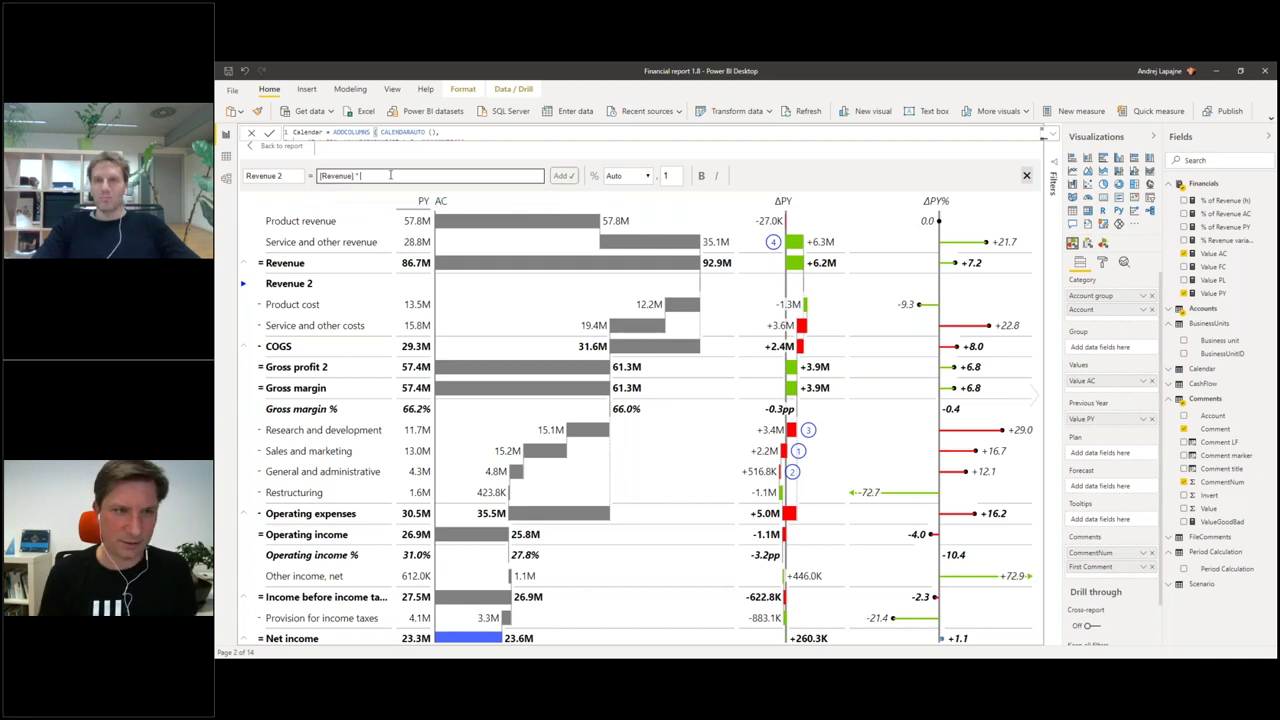
pyautogui.write('1.2')
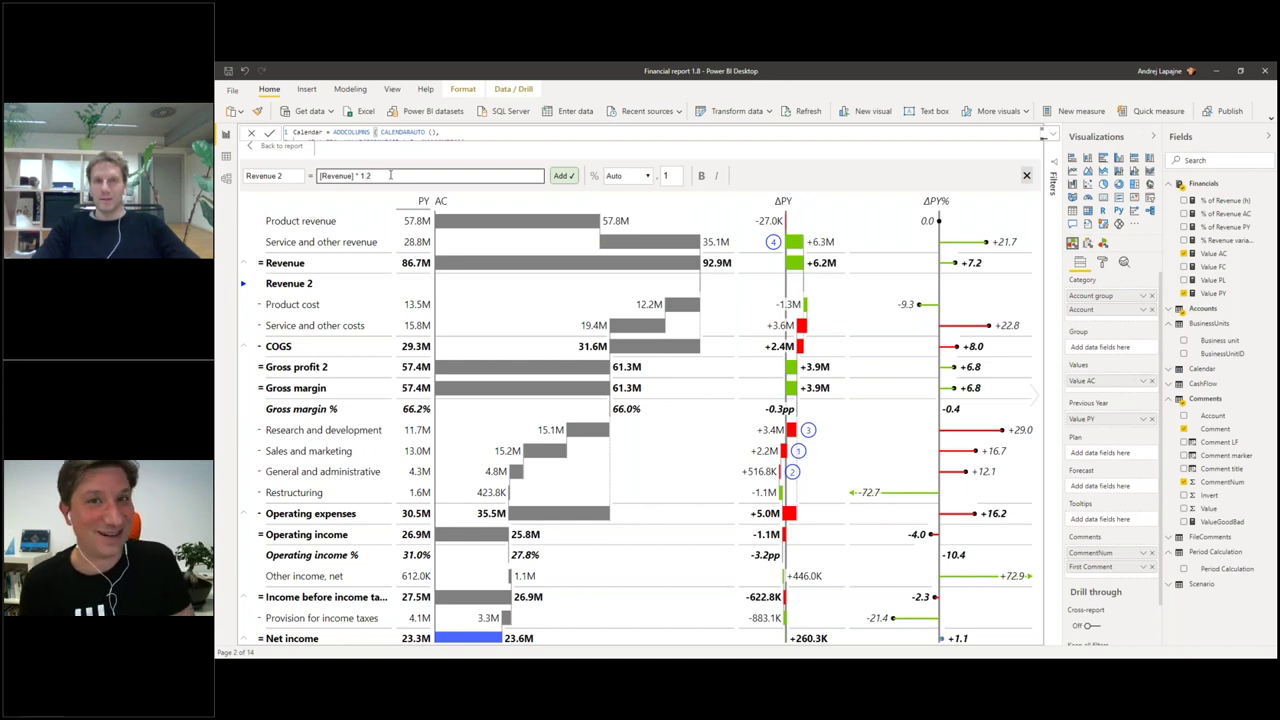
pyautogui.click(556, 176)
# Step: Mark the Revenue 2 row in the P&L visual as a result
pyautogui.click(381, 300)
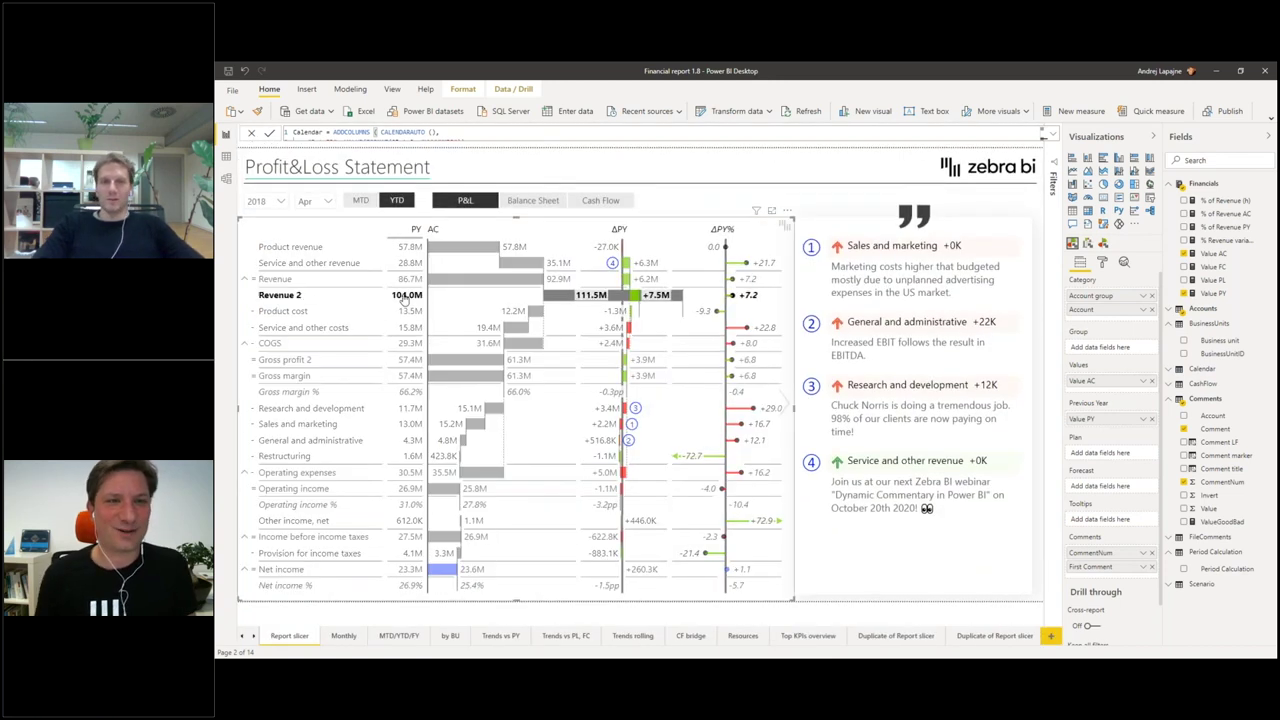
pyautogui.rightClick(280, 296)
pyautogui.click(292, 330)
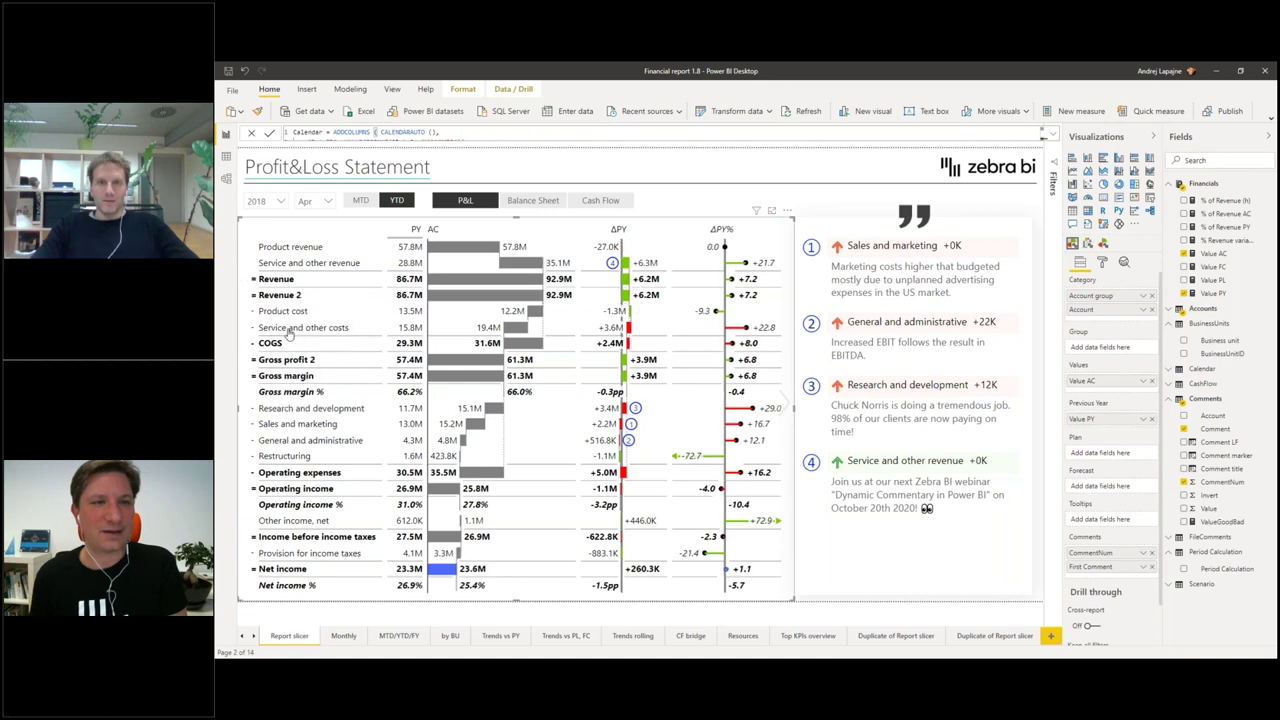
pyautogui.click(278, 282)
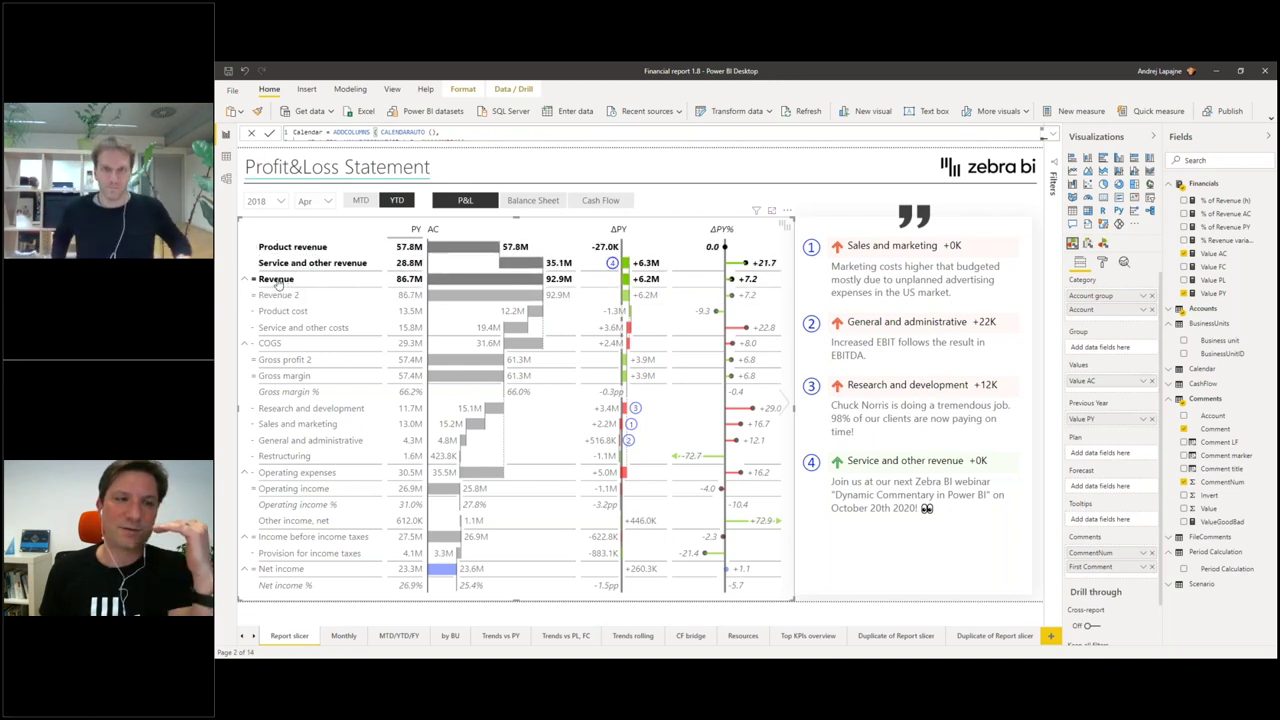
pyautogui.click(281, 283)
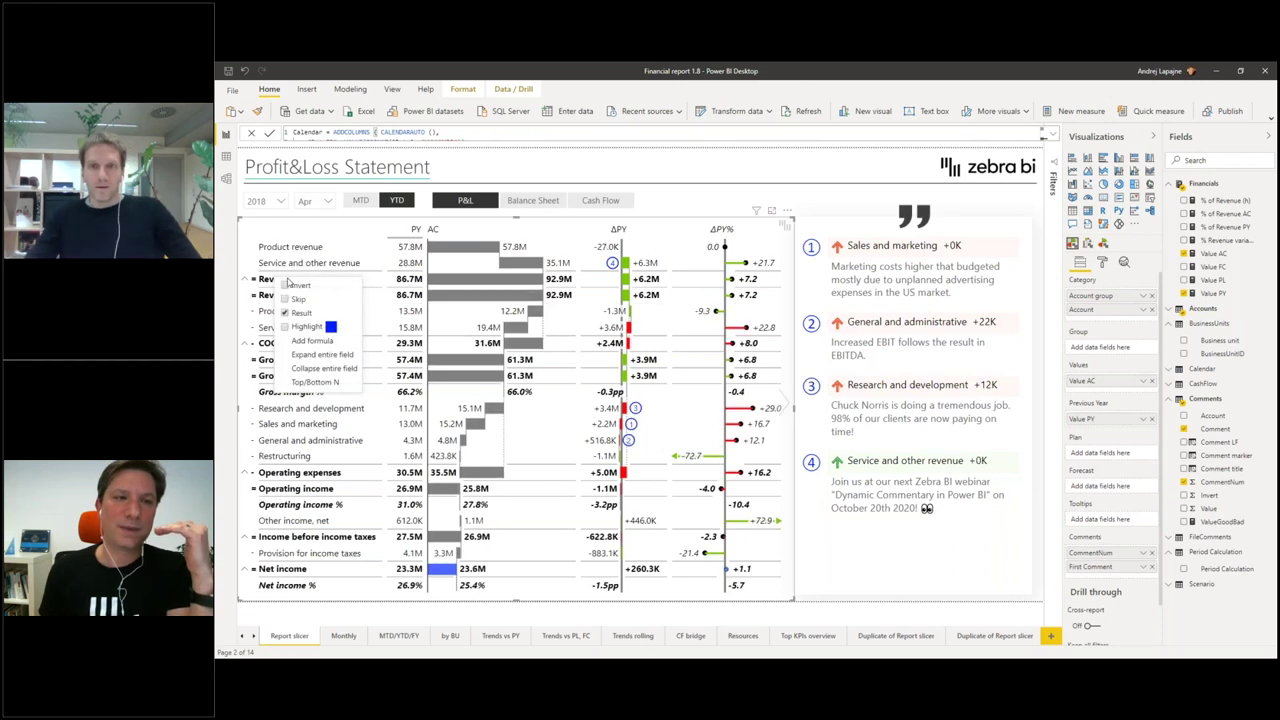
pyautogui.click(312, 340)
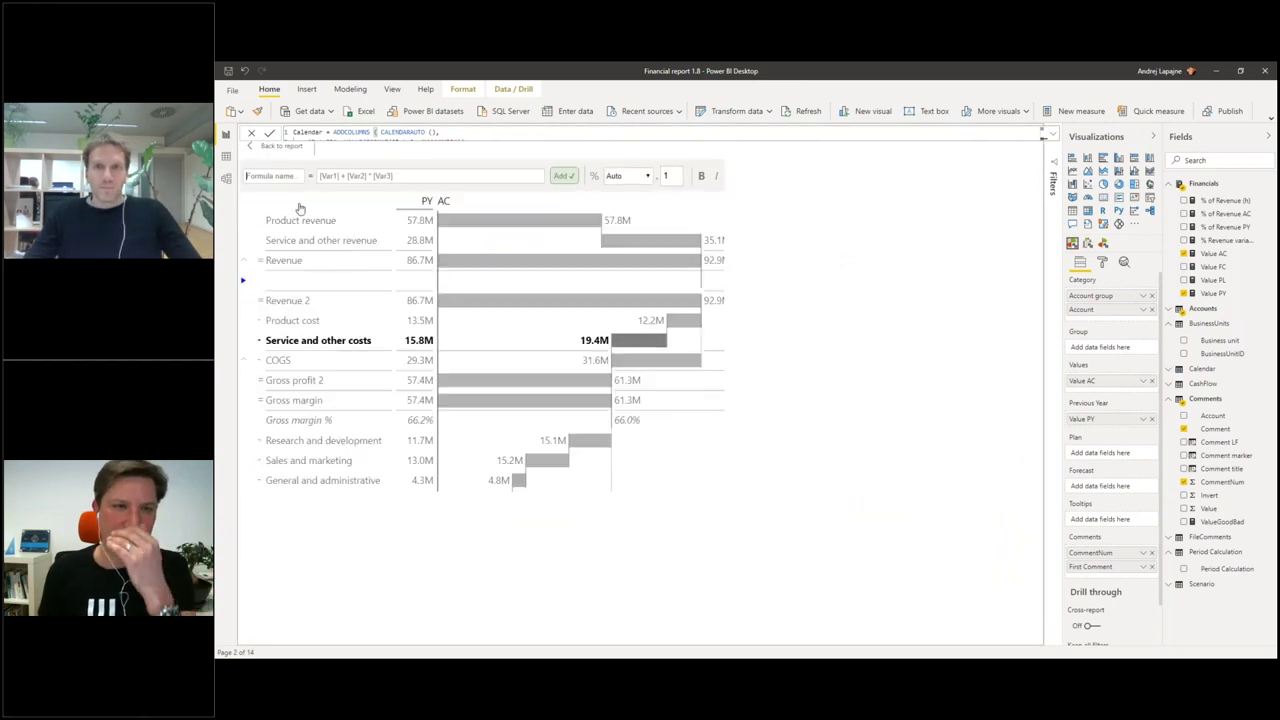
pyautogui.click(281, 177)
pyautogui.write('Revenue')
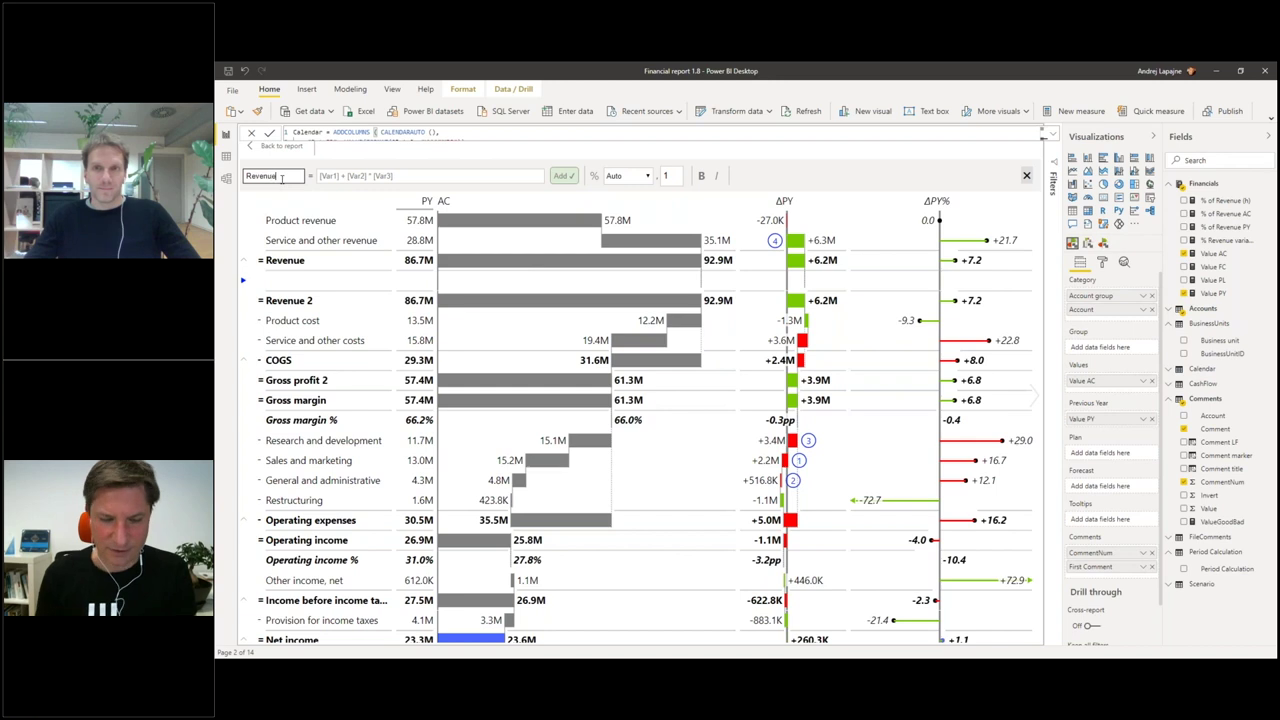
pyautogui.write(' 3')
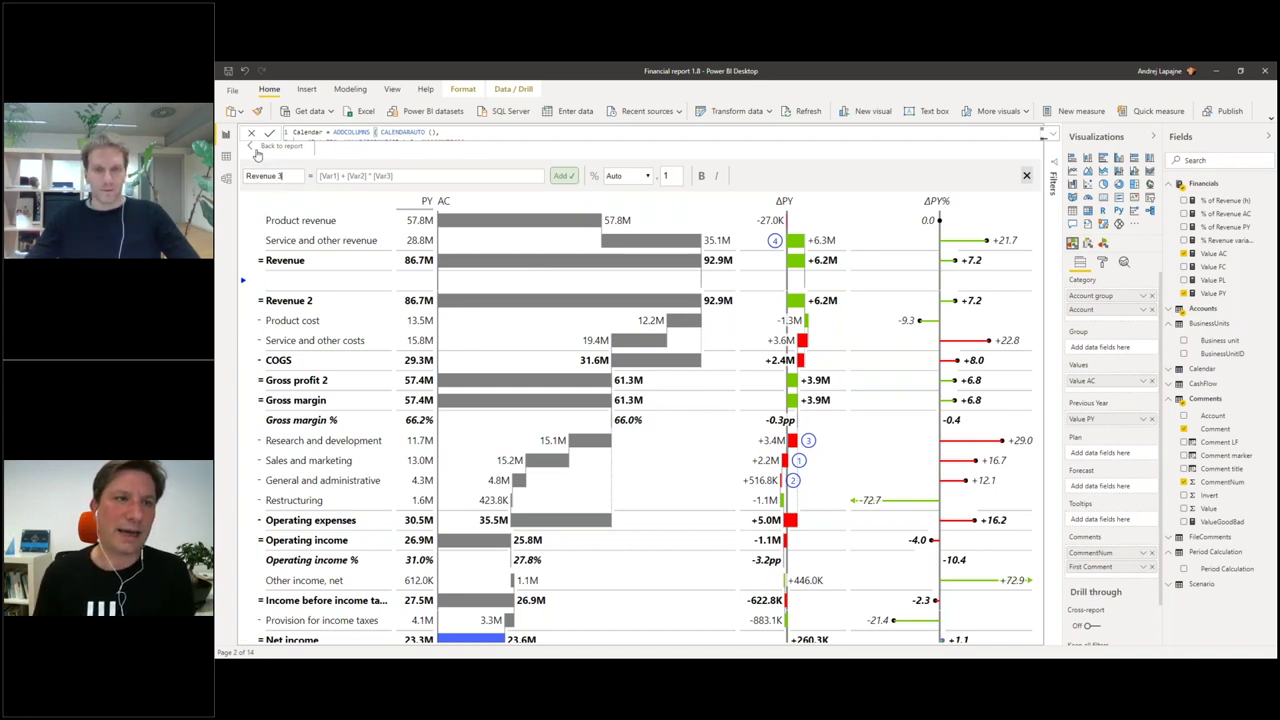
pyautogui.click(275, 146)
pyautogui.click(284, 297)
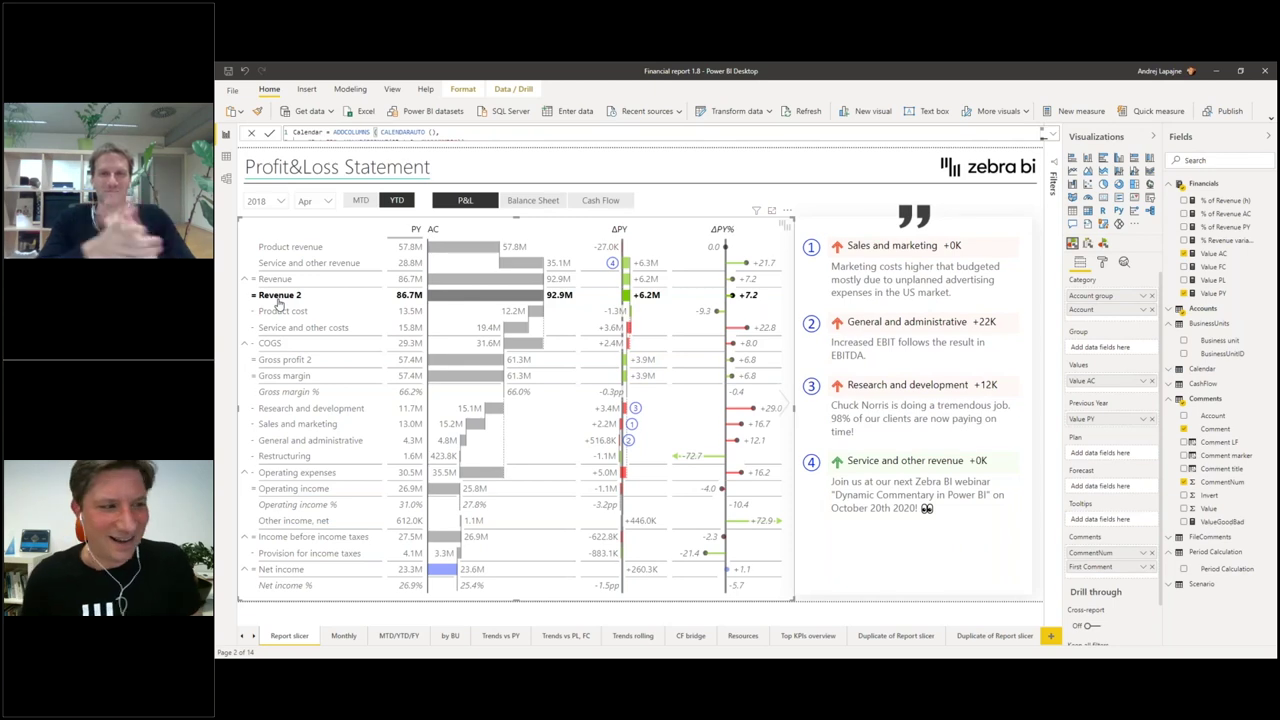
# Step: Switch to the PowerPoint slide show with the Questions? slide
pyautogui.hotkey('alt', 'Tab')
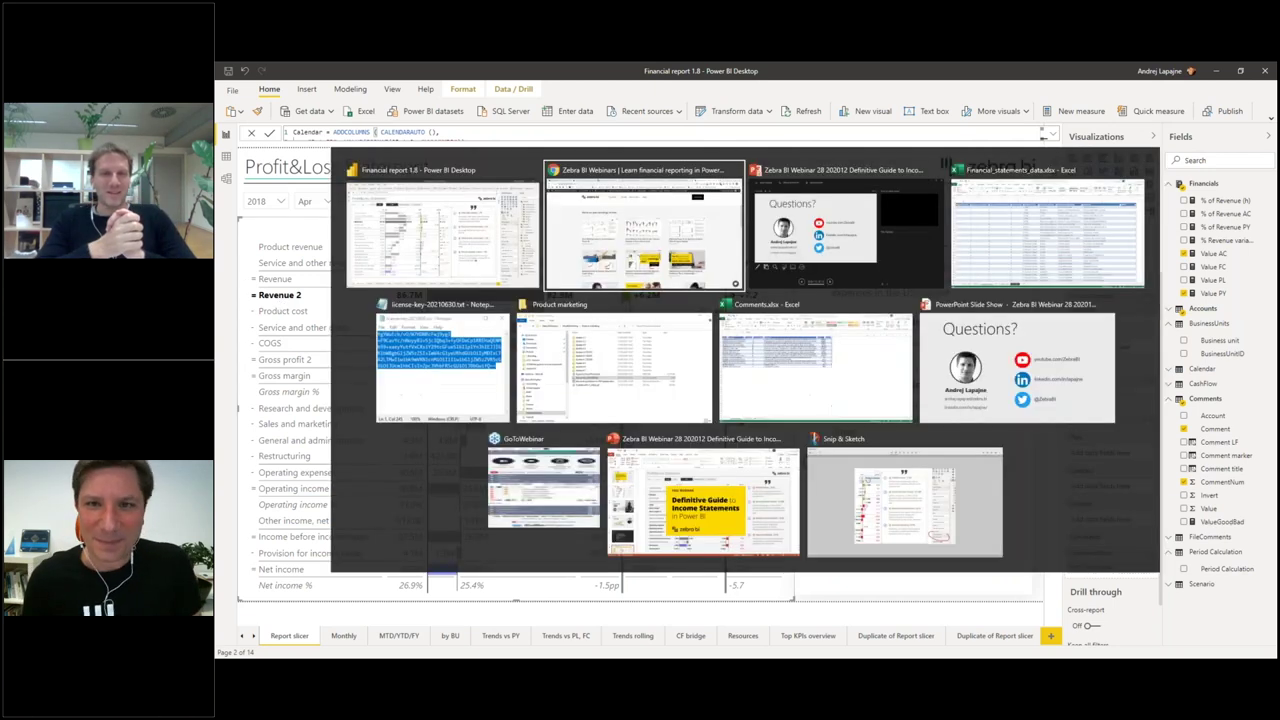
pyautogui.hotkey('alt', 'Tab')
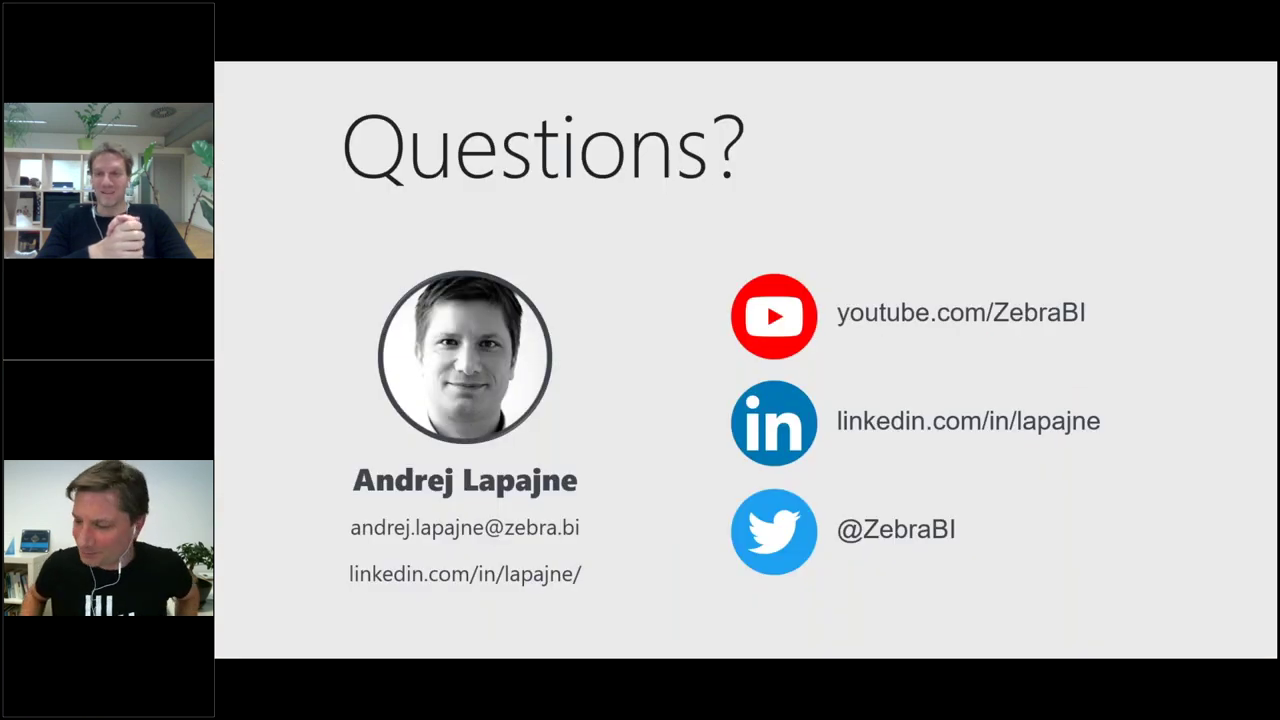